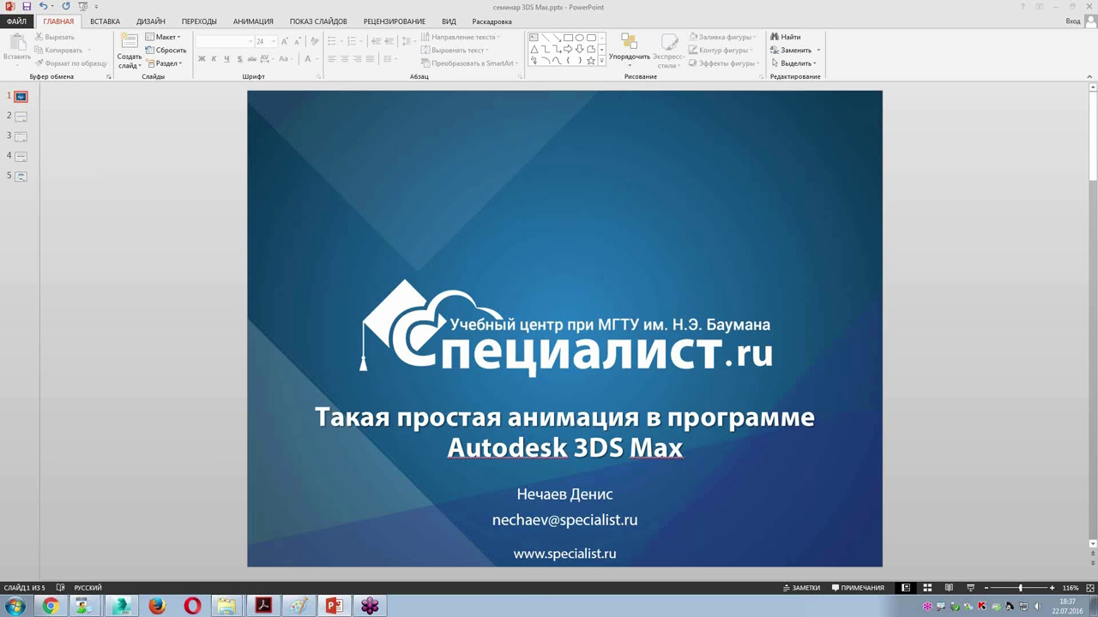
# Bring PowerPoint forward and go to slide 2, 'Трехмерная анимация - так ли это сложно'
pyautogui.click(509, 265)
pyautogui.scroll(-1, 508, 265)
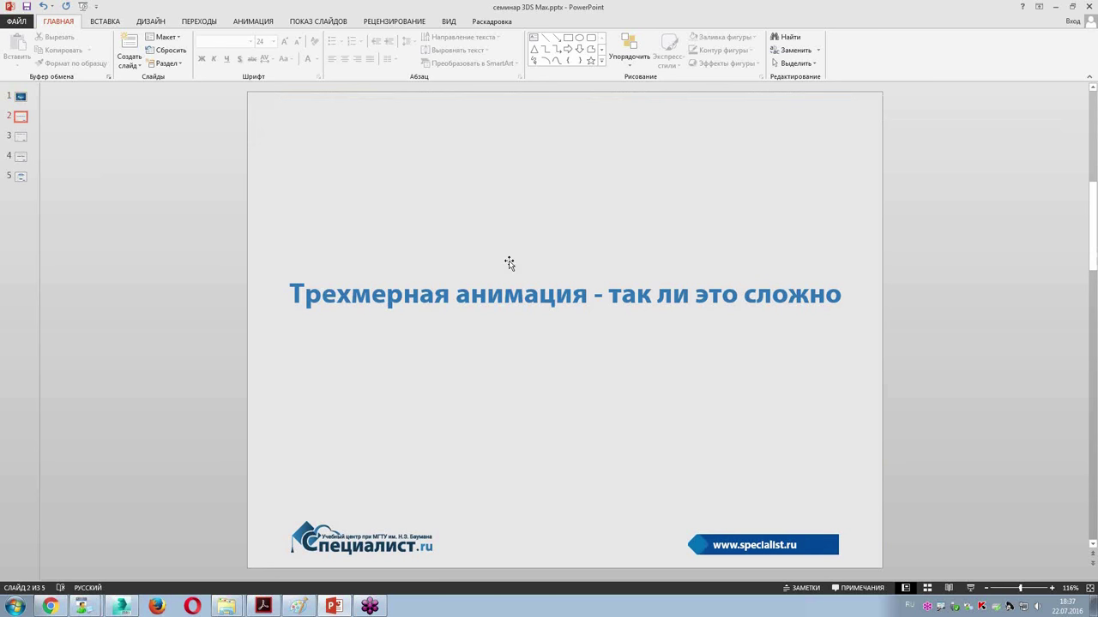
# Switch to 3ds Max and open baloon.max from Storage (D:) > MAX 2016 tutorials - Animation and FX
pyautogui.click(110, 608)
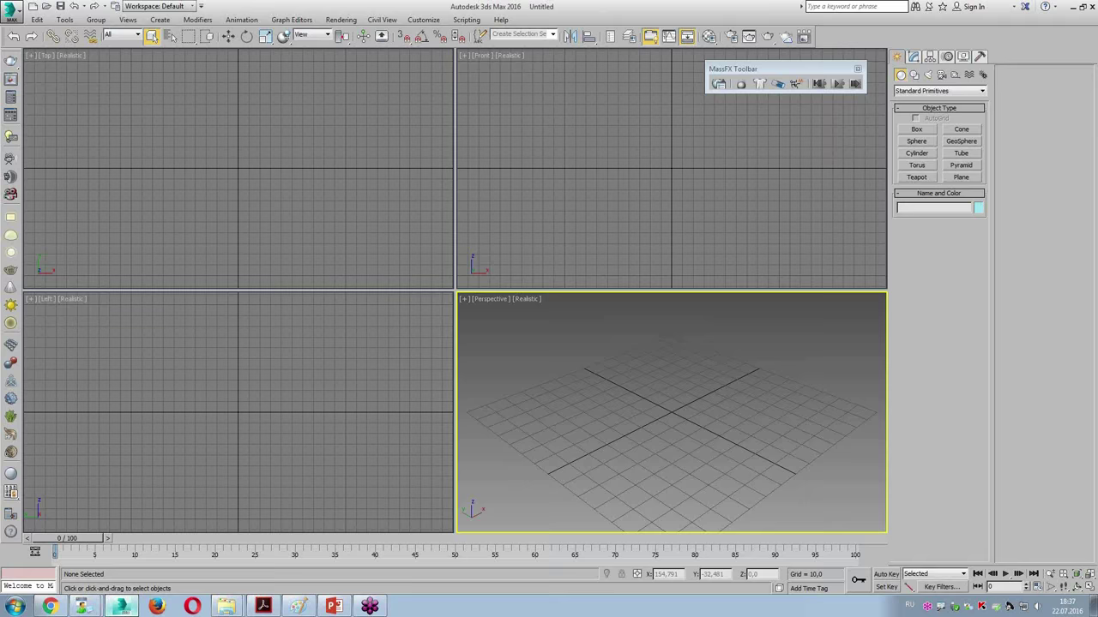
pyautogui.click(13, 10)
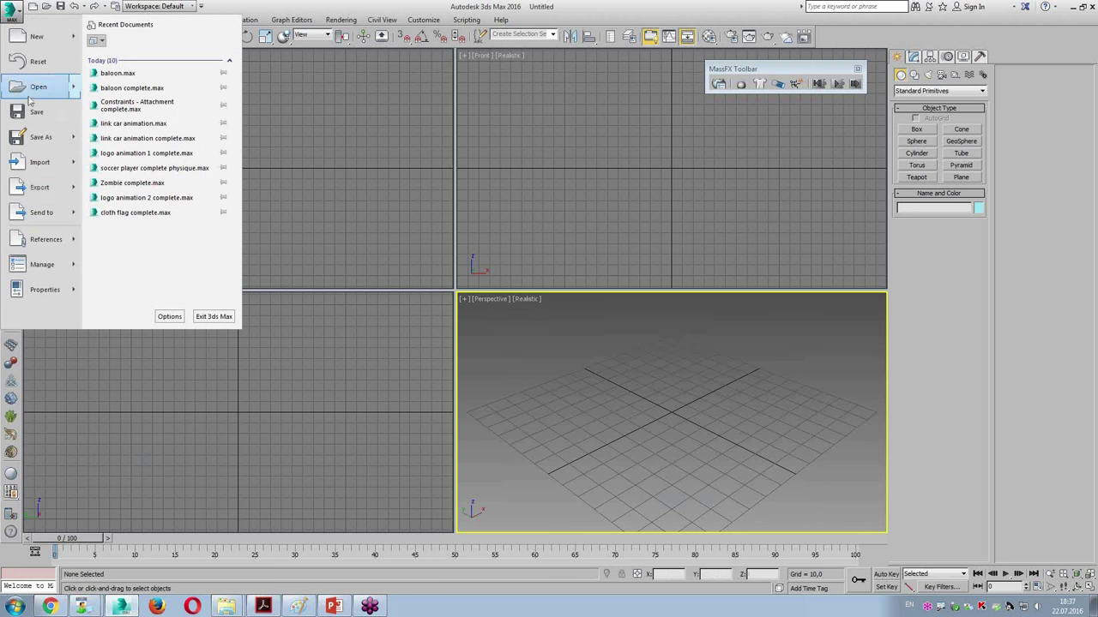
pyautogui.click(35, 87)
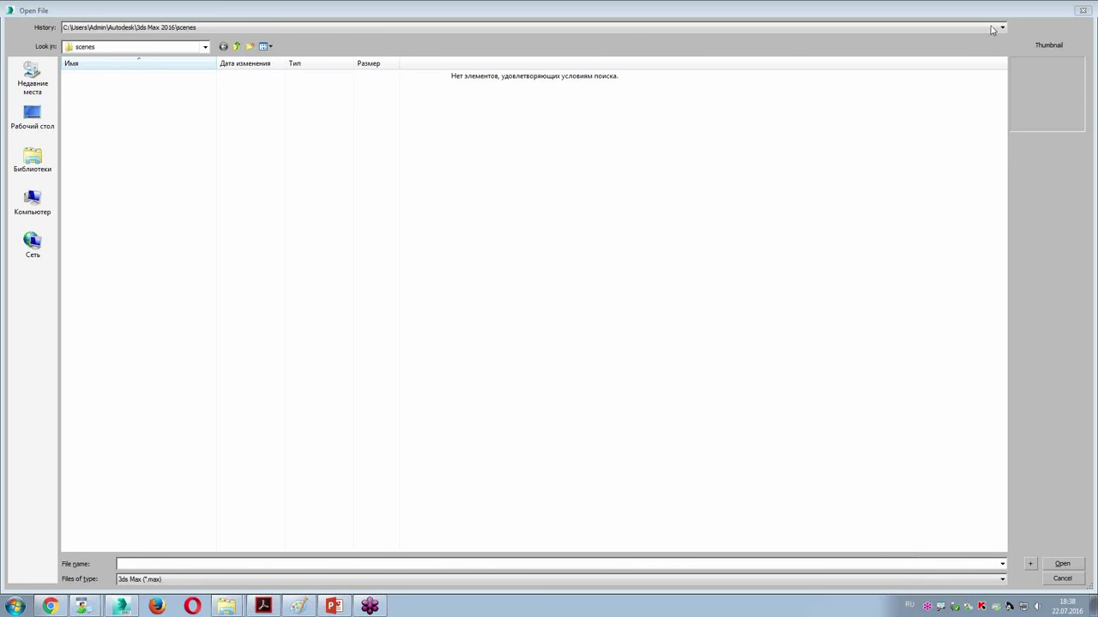
pyautogui.click(204, 47)
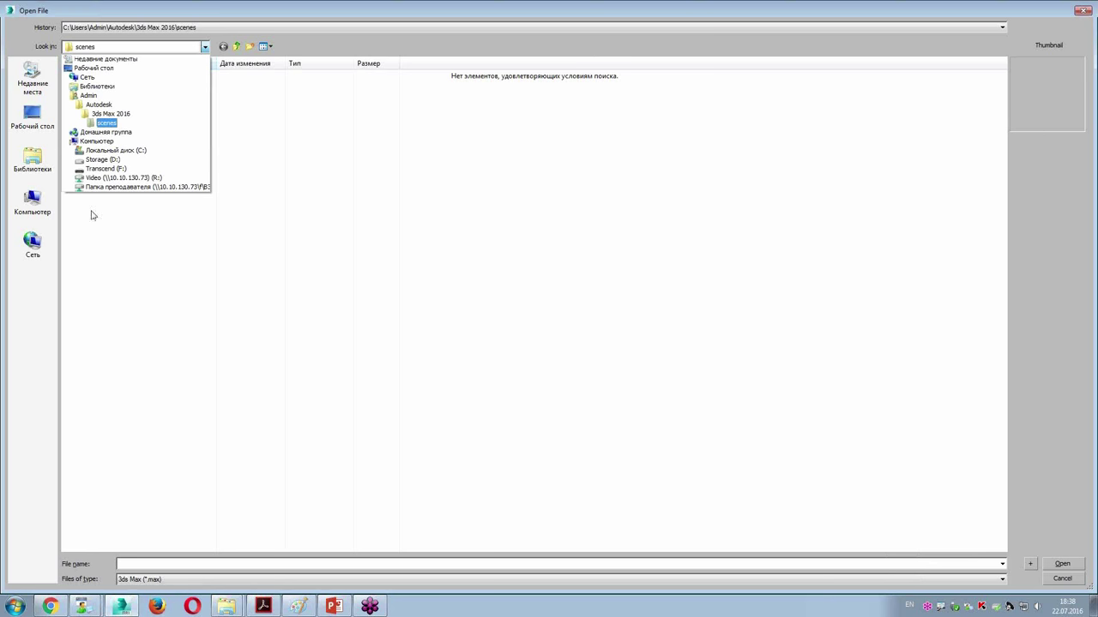
pyautogui.click(101, 159)
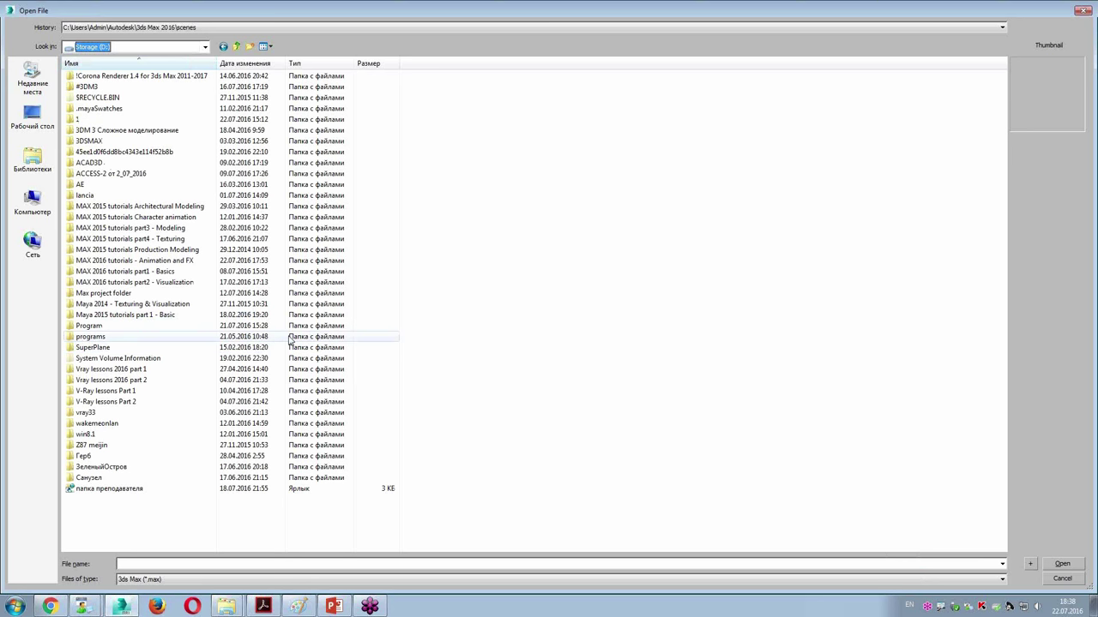
pyautogui.click(106, 261)
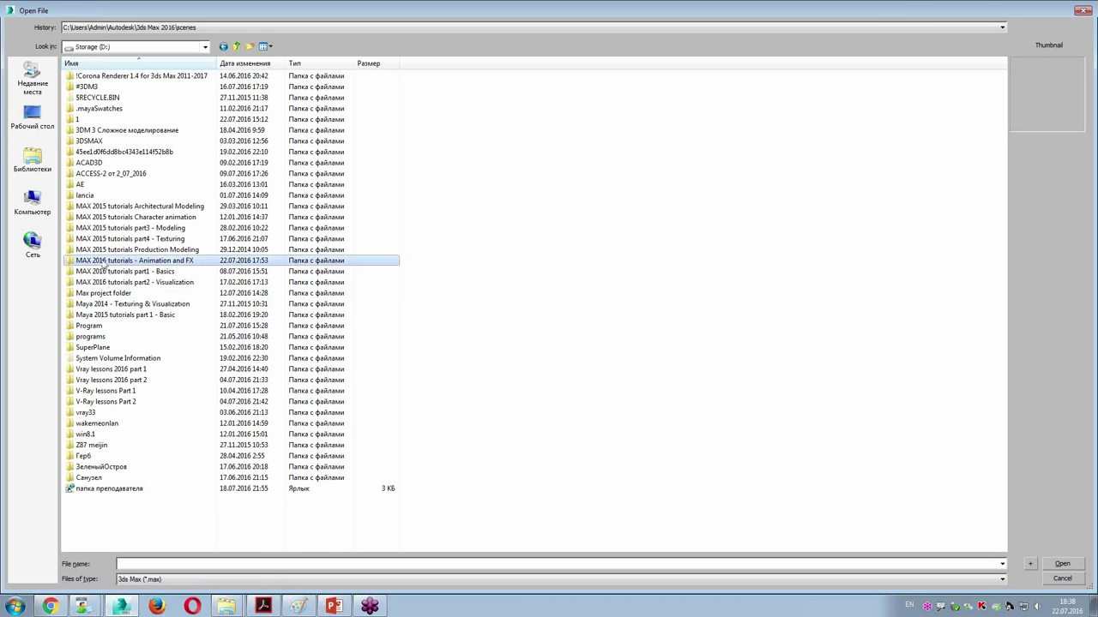
pyautogui.moveTo(134, 260)
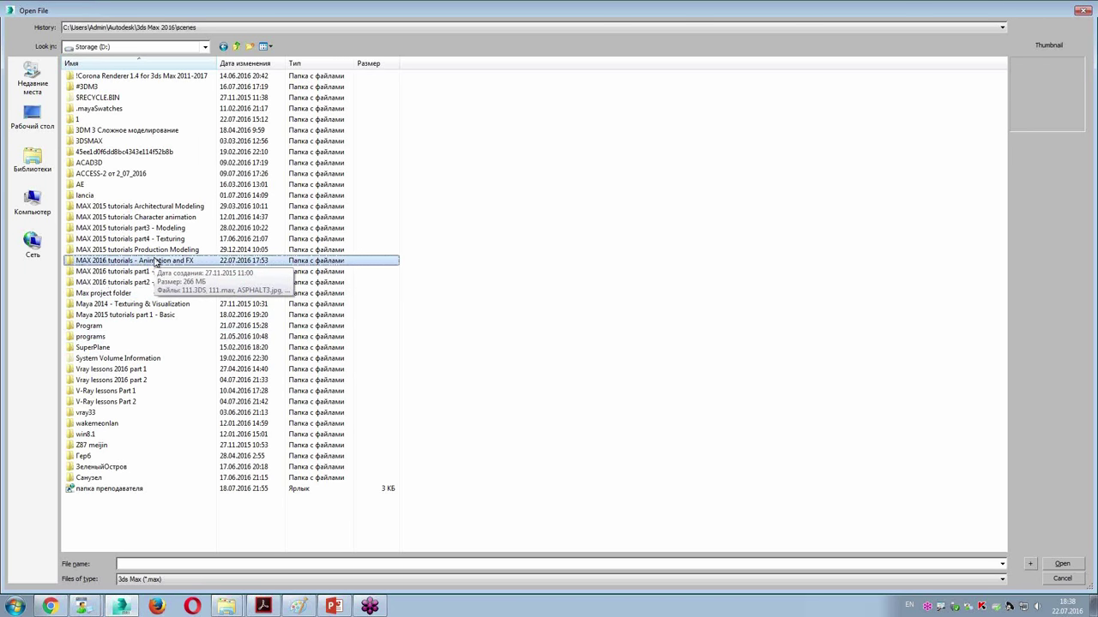
pyautogui.doubleClick(200, 263)
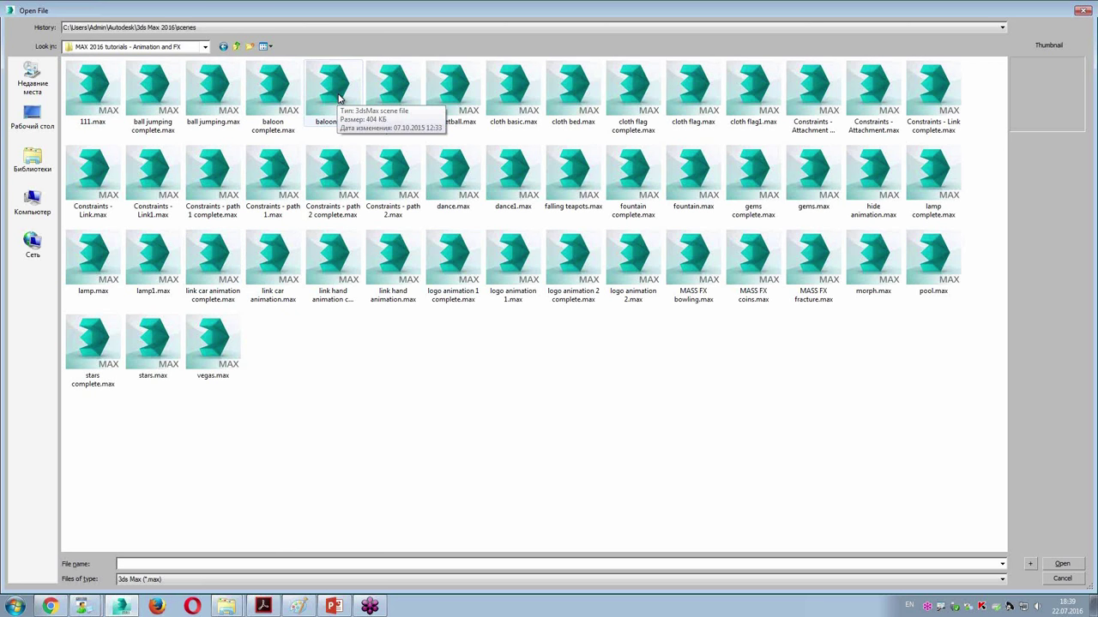
pyautogui.click(237, 47)
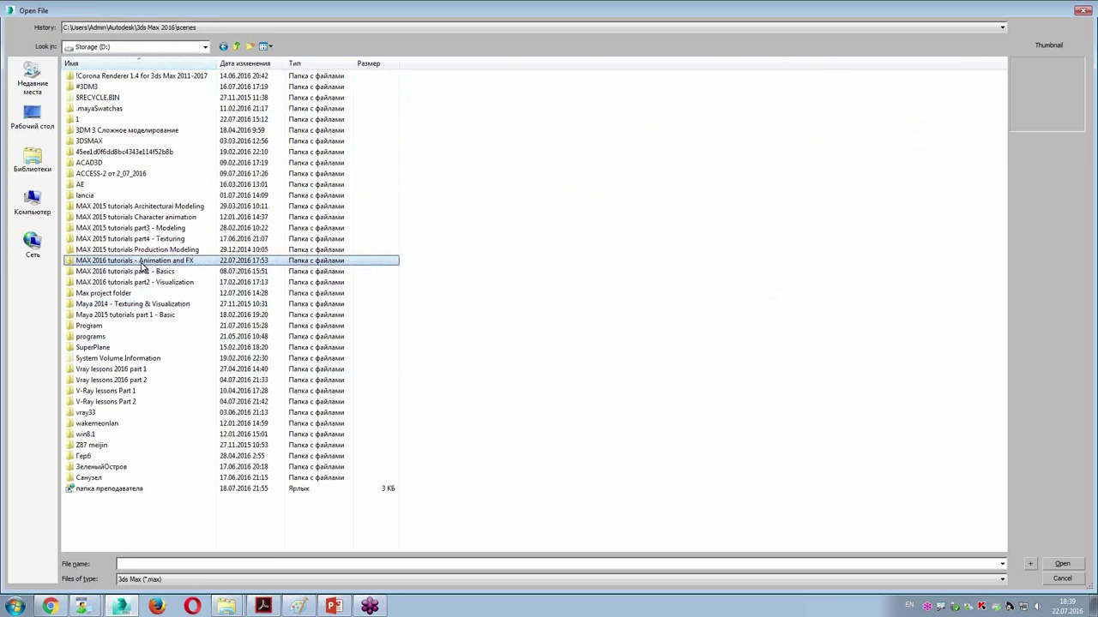
pyautogui.moveTo(189, 261)
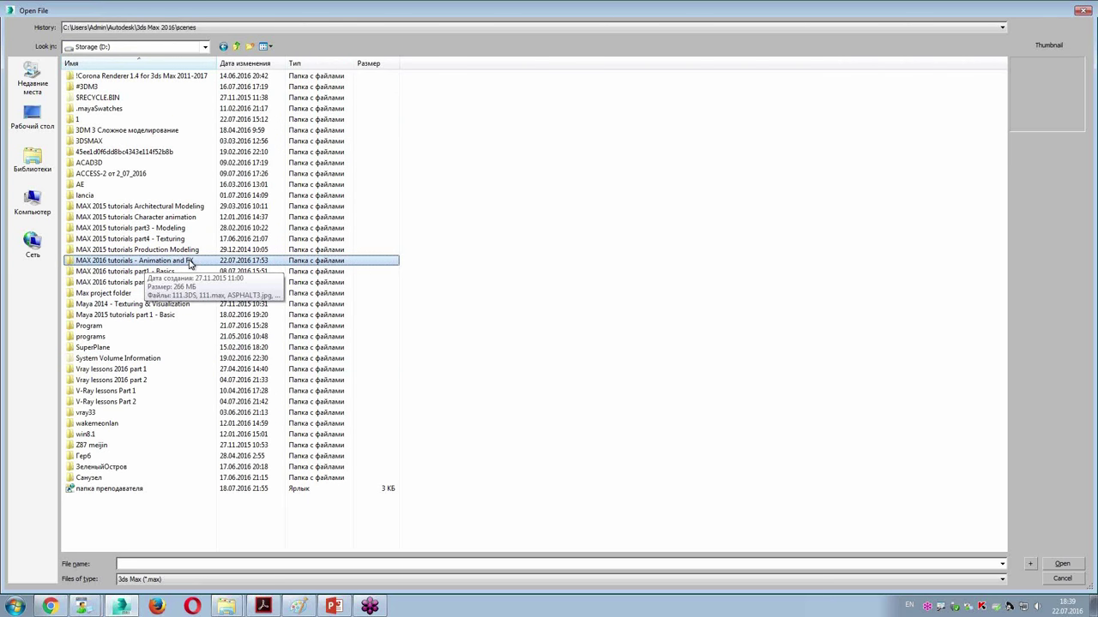
pyautogui.doubleClick(190, 263)
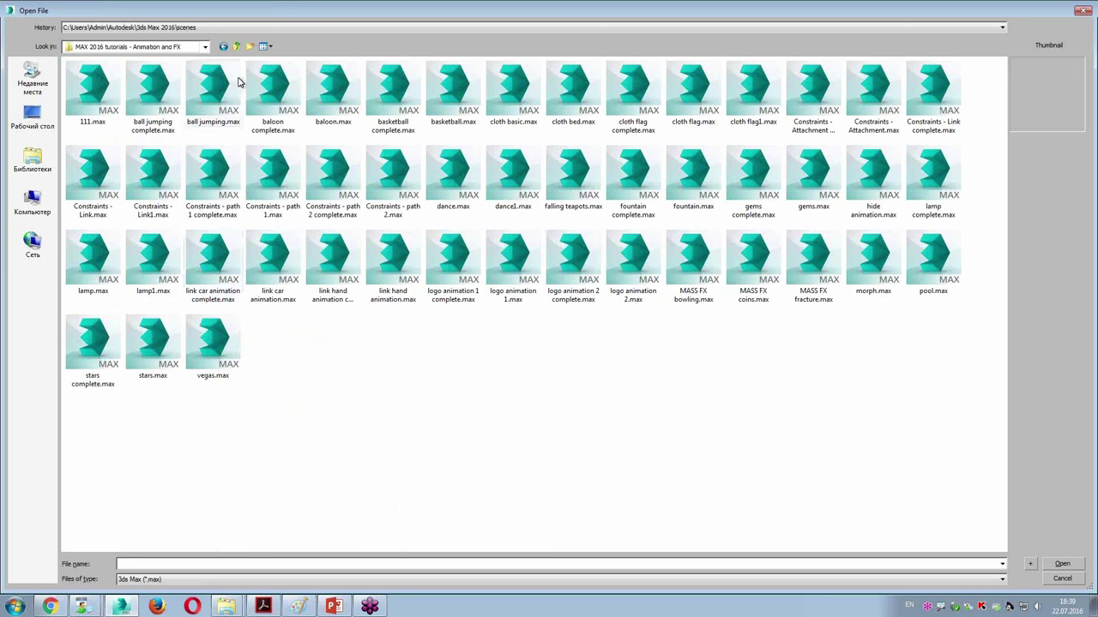
pyautogui.click(337, 95)
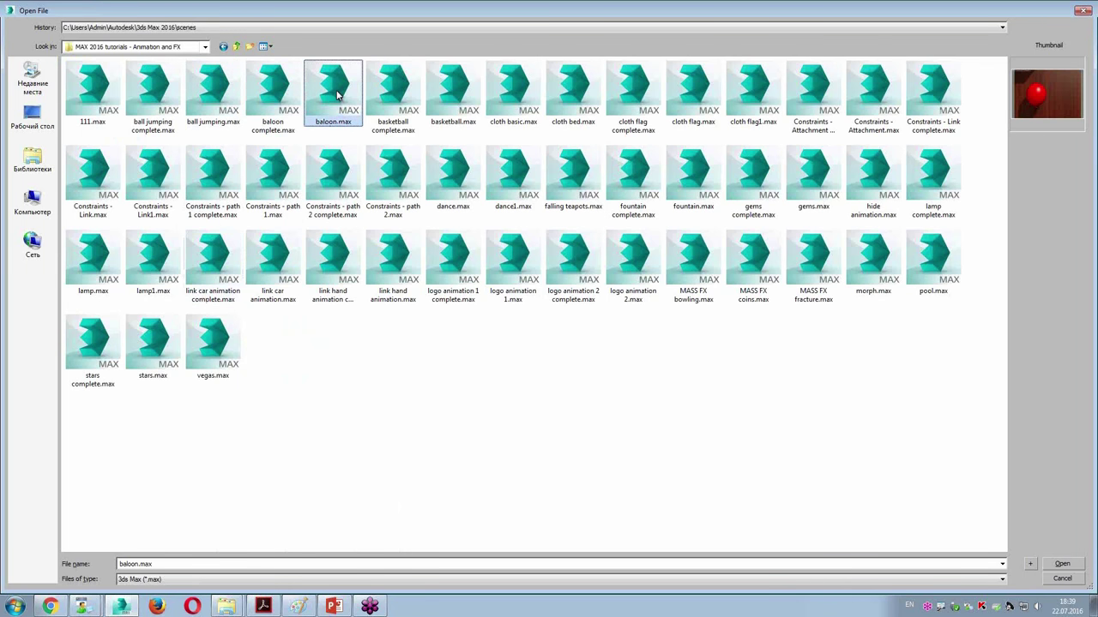
pyautogui.doubleClick(337, 95)
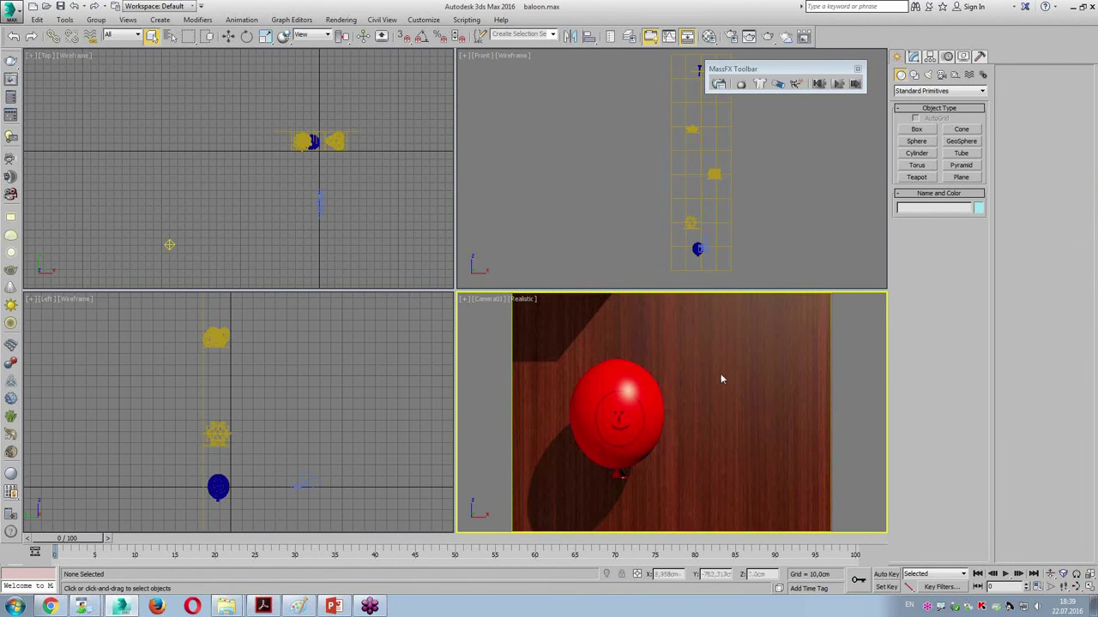
# Maximize a Perspective view and orbit, zoom and pan around the balloon and shelved wall
pyautogui.hotkey('alt', 'w')
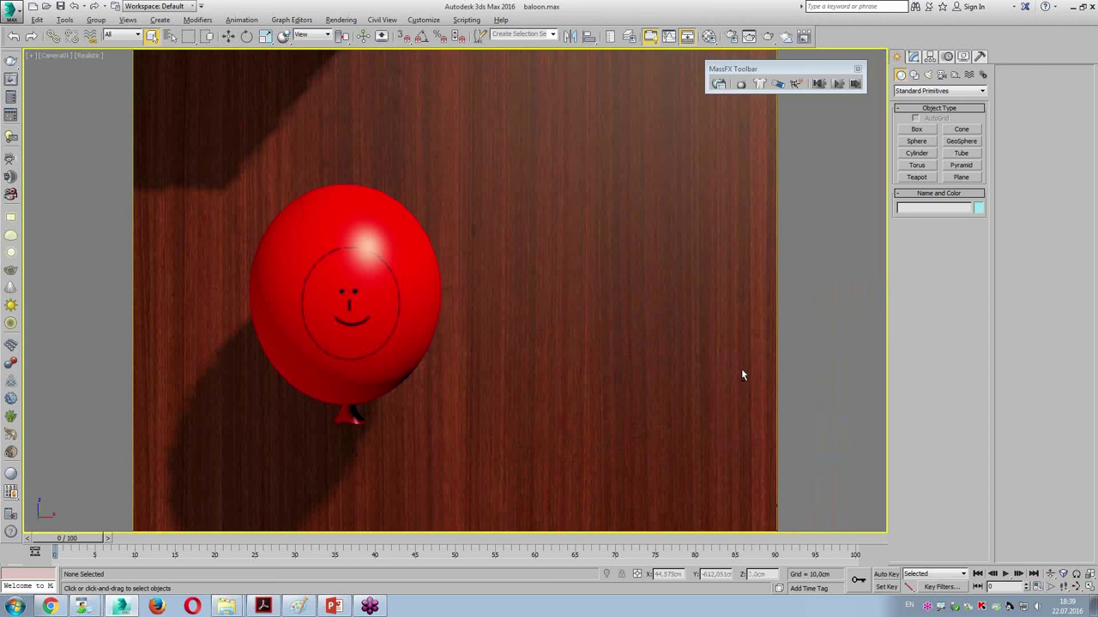
pyautogui.press('p')
pyautogui.click(493, 314)
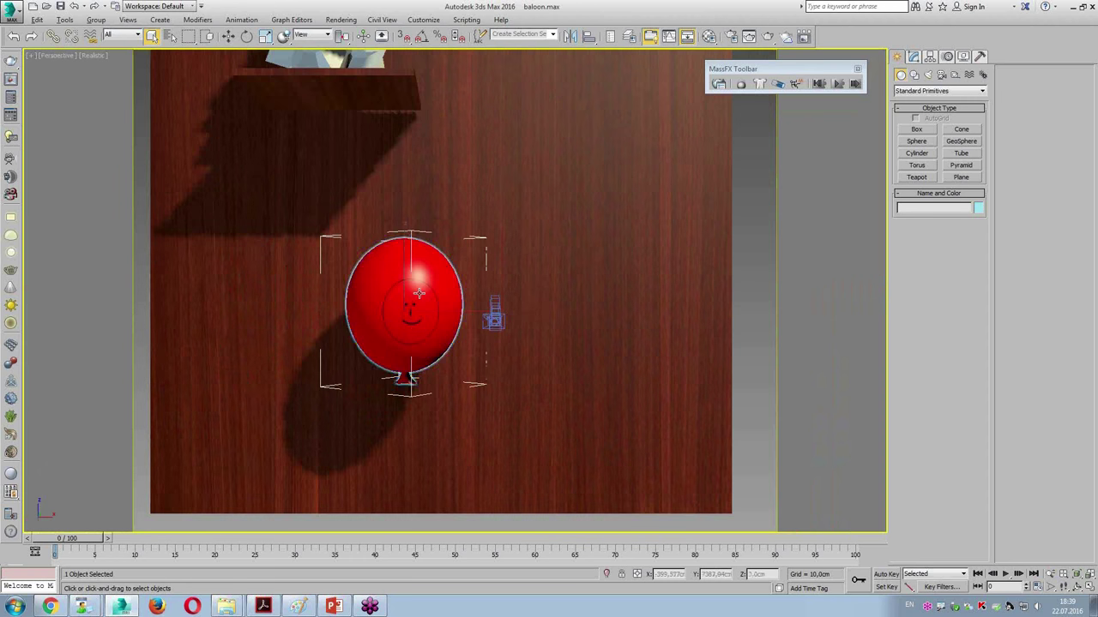
pyautogui.moveTo(492, 314)
pyautogui.keyDown('alt'); pyautogui.mouseDown(button='middle')
pyautogui.moveTo(437, 322)
pyautogui.moveTo(487, 326)
pyautogui.mouseUp(button='middle'); pyautogui.keyUp('alt')
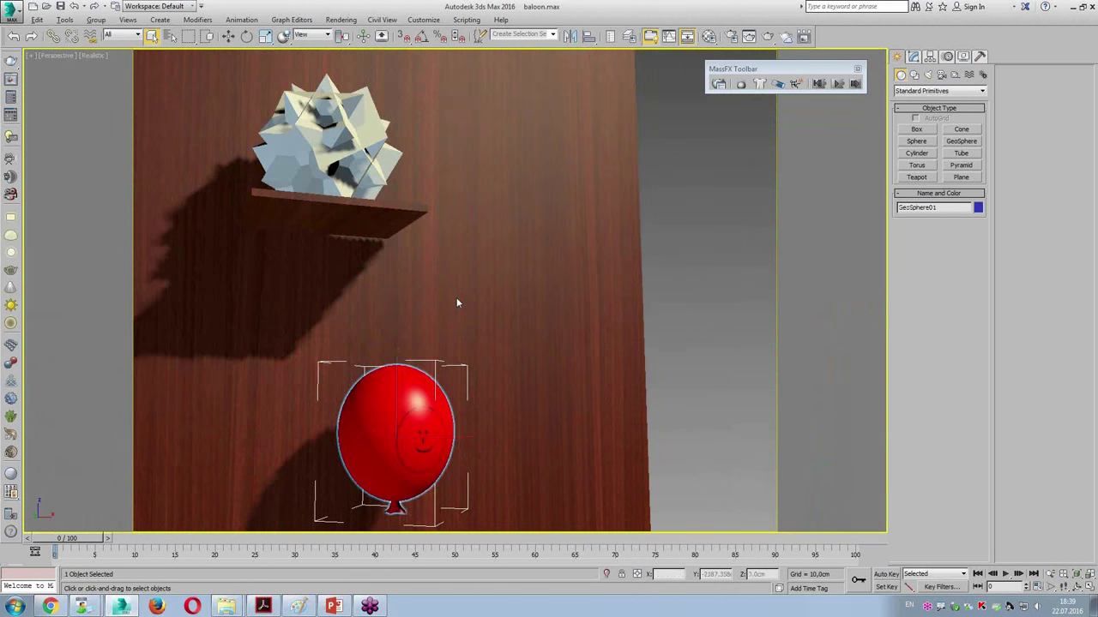
pyautogui.scroll(-5, 480, 277)
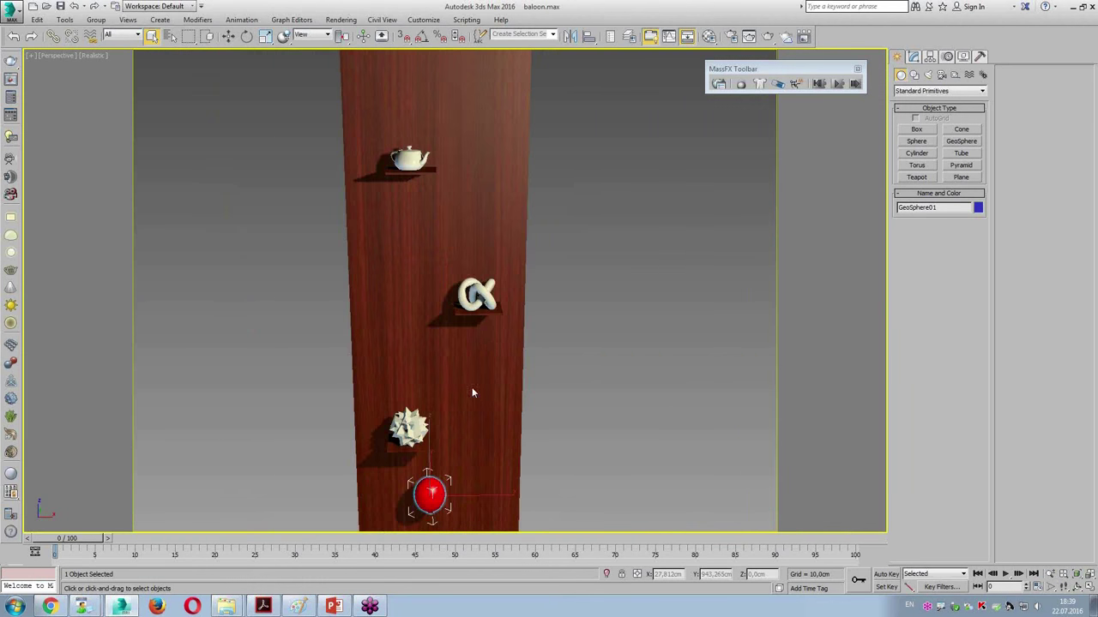
pyautogui.moveTo(471, 387)
pyautogui.keyDown('alt'); pyautogui.mouseDown(button='middle')
pyautogui.moveTo(488, 316)
pyautogui.moveTo(473, 223)
pyautogui.moveTo(473, 317)
pyautogui.moveTo(448, 329)
pyautogui.moveTo(482, 339)
pyautogui.moveTo(468, 335)
pyautogui.moveTo(500, 225)
pyautogui.moveTo(463, 230)
pyautogui.moveTo(460, 176)
pyautogui.mouseUp(button='middle'); pyautogui.keyUp('alt')
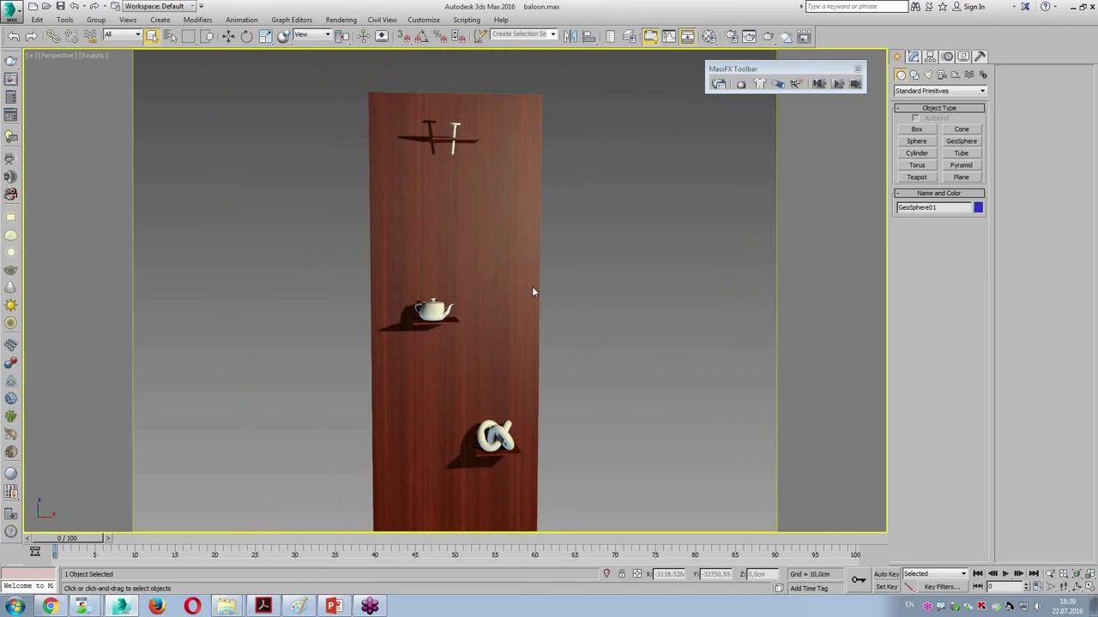
pyautogui.moveTo(535, 334); pyautogui.dragTo(555, 233, button='middle')
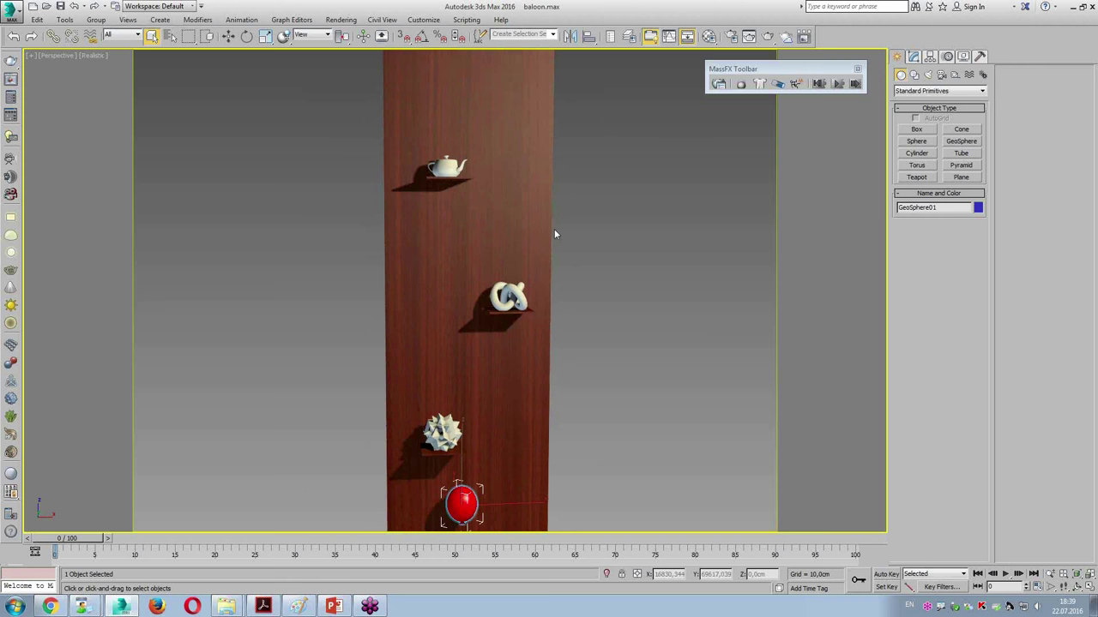
# Check the camera view, then return to a maximized Perspective tilted over the wall and balloon
pyautogui.hotkey('alt', 'w')
pyautogui.press('c')
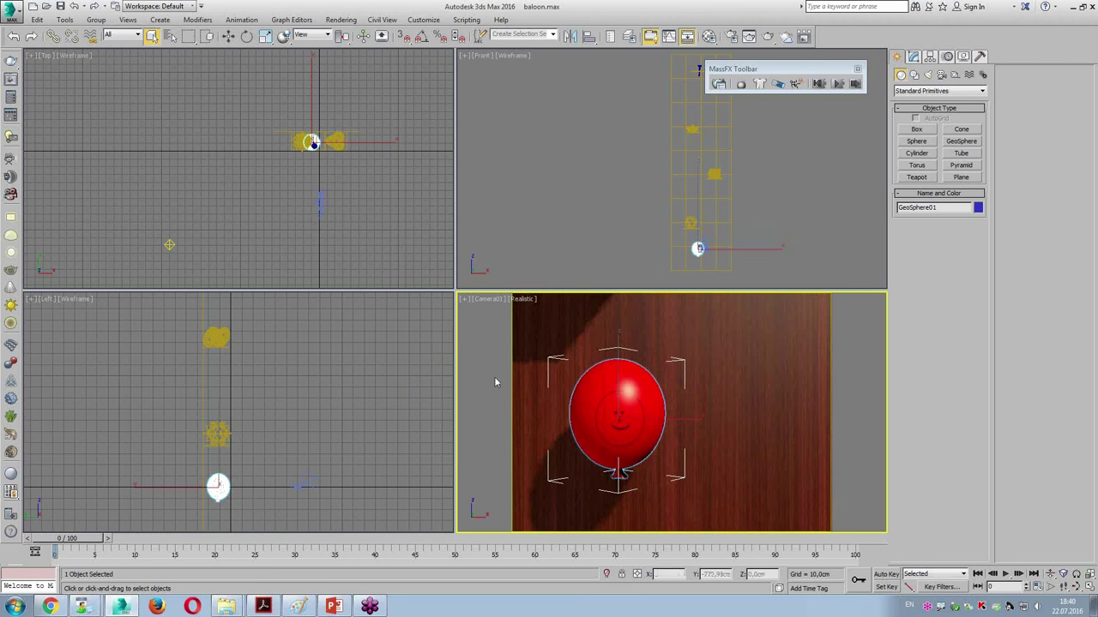
pyautogui.hotkey('alt', 'w')
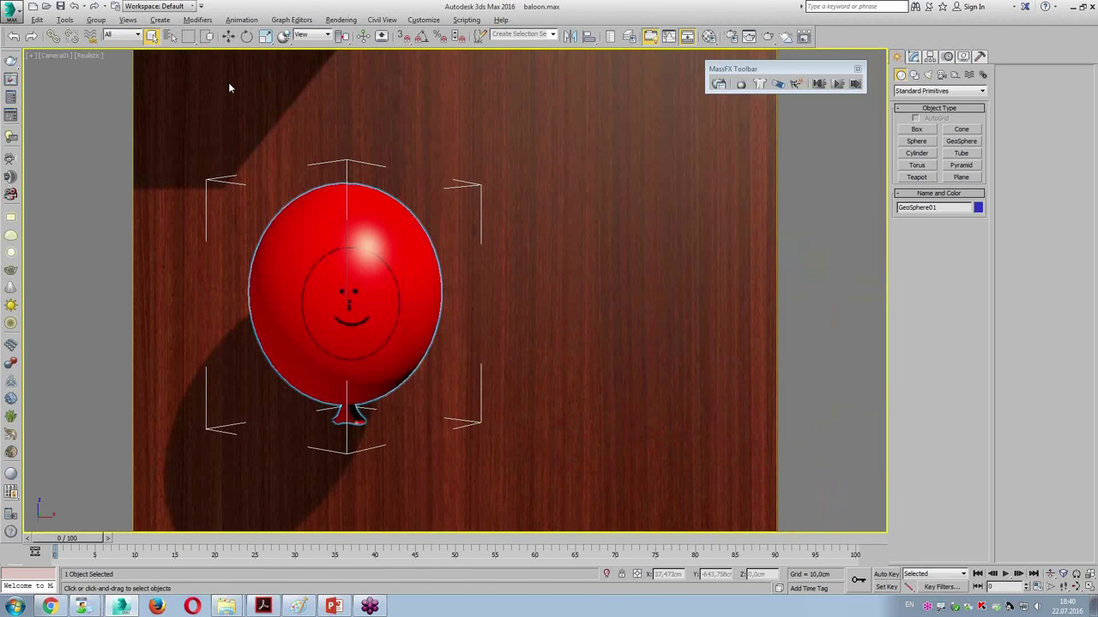
pyautogui.press('p')
pyautogui.scroll(-2, 432, 120)
pyautogui.scroll(-2, 484, 221)
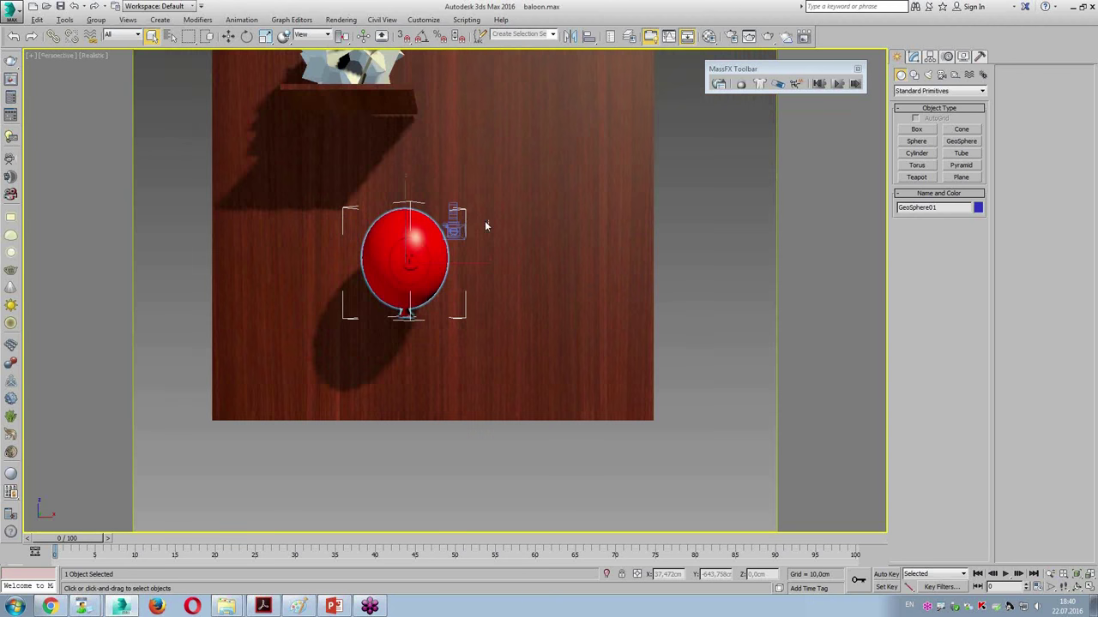
pyautogui.scroll(-2, 499, 206)
pyautogui.moveTo(499, 207)
pyautogui.keyDown('alt'); pyautogui.mouseDown(button='middle')
pyautogui.moveTo(579, 379)
pyautogui.moveTo(559, 320)
pyautogui.moveTo(509, 300)
pyautogui.moveTo(518, 284)
pyautogui.mouseUp(button='middle'); pyautogui.keyUp('alt')
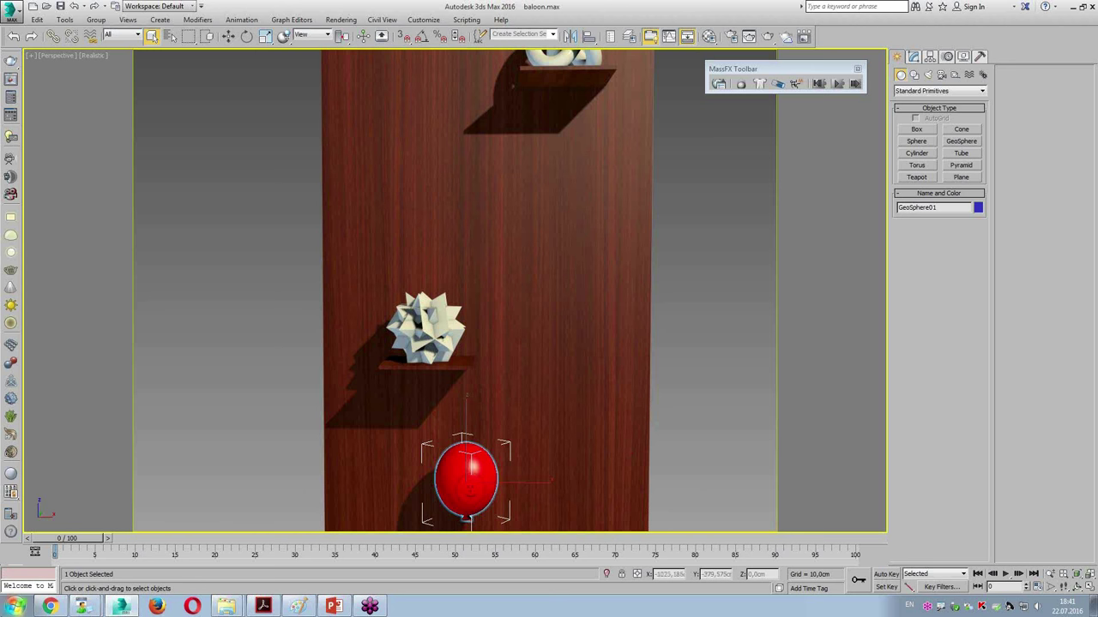
pyautogui.moveTo(298, 607)
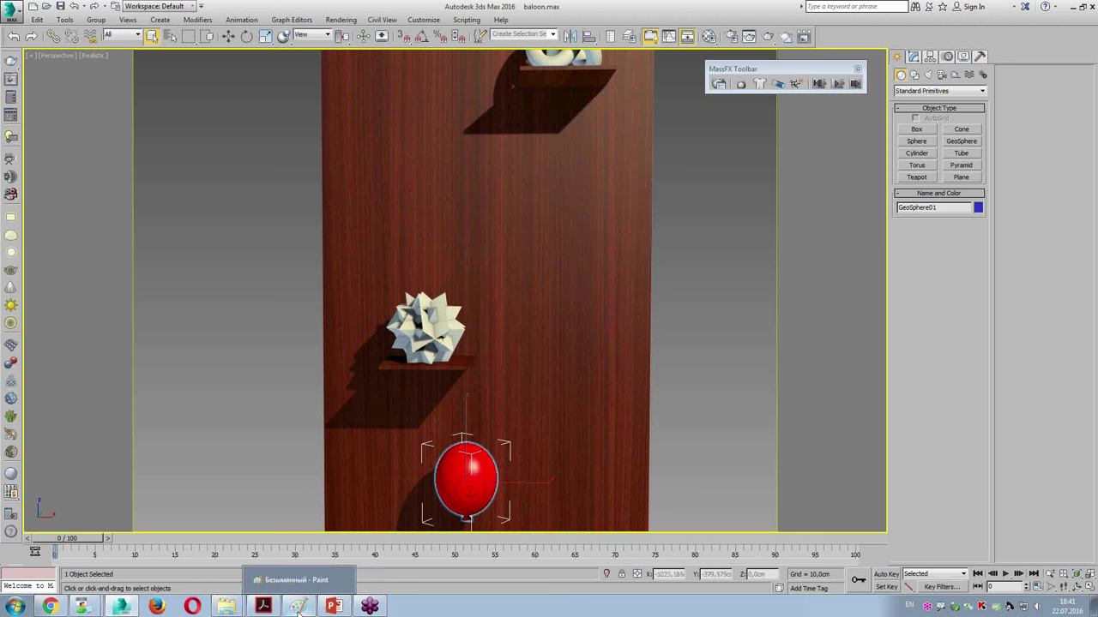
# Clear the old flower drawing in Paint and pick the brush with the thickest line
pyautogui.click(297, 608)
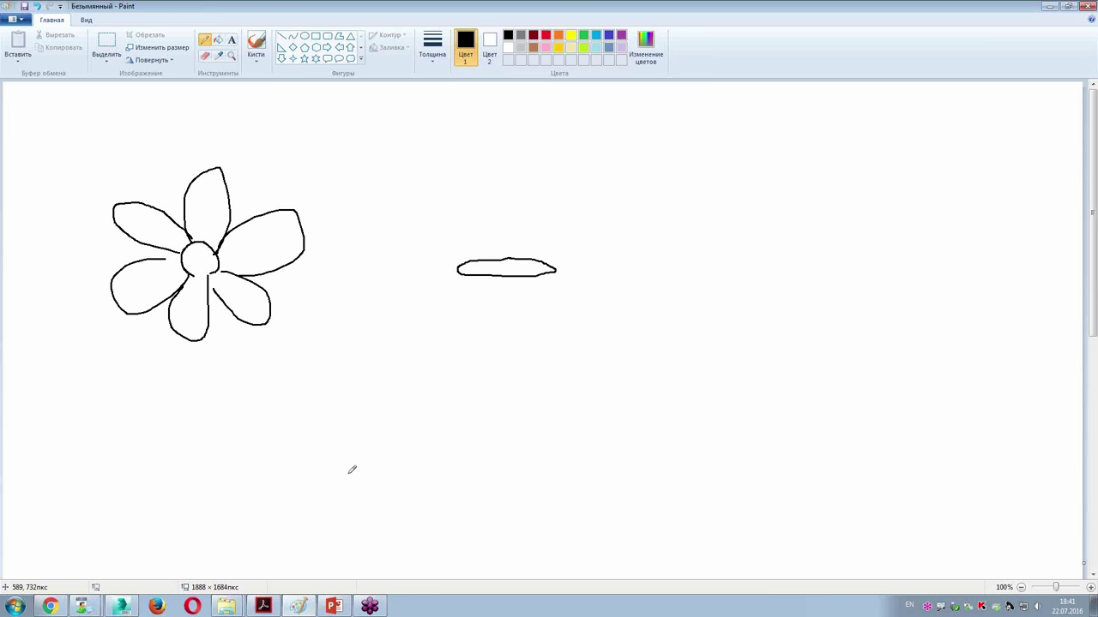
pyautogui.hotkey('ctrl', 'a')
pyautogui.press('Delete')
pyautogui.click(255, 43)
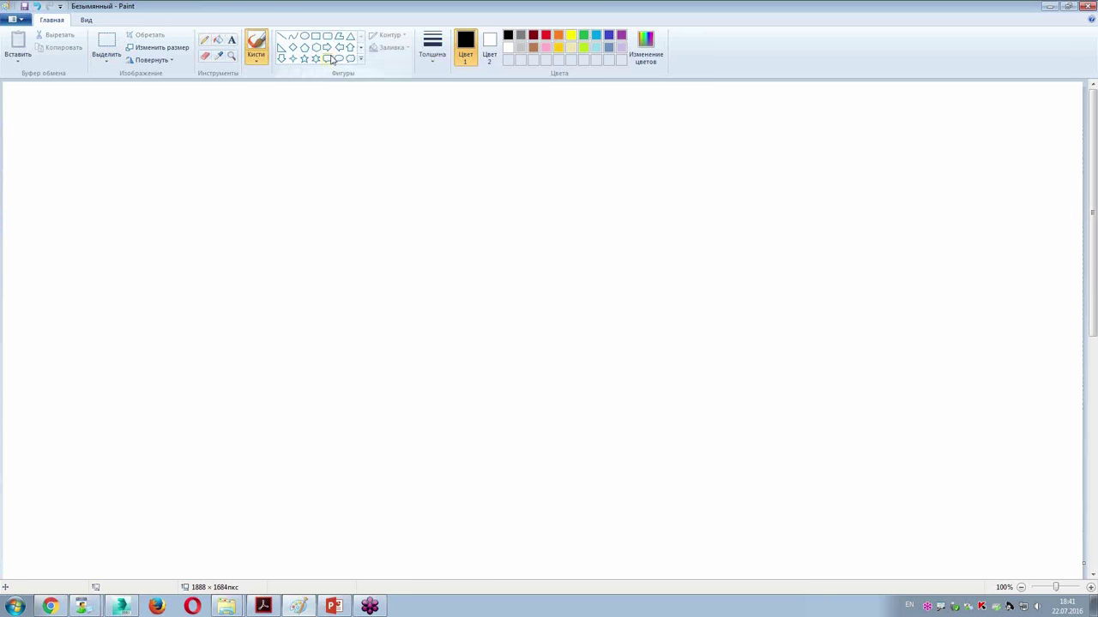
pyautogui.click(432, 44)
pyautogui.click(439, 151)
# Hand-write '1с = 25 кадров' on the canvas
pyautogui.moveTo(184, 219)
pyautogui.mouseDown()
pyautogui.moveTo(204, 202)
pyautogui.moveTo(216, 265)
pyautogui.mouseUp()
pyautogui.moveTo(264, 238)
pyautogui.mouseDown()
pyautogui.moveTo(297, 233)
pyautogui.moveTo(296, 269)
pyautogui.mouseUp()
pyautogui.moveTo(400, 219)
pyautogui.mouseDown()
pyautogui.moveTo(441, 217)
pyautogui.moveTo(462, 241)
pyautogui.mouseUp()
pyautogui.moveTo(523, 210); pyautogui.dragTo(583, 265)
pyautogui.moveTo(620, 190)
pyautogui.mouseDown()
pyautogui.moveTo(633, 268)
pyautogui.moveTo(687, 187)
pyautogui.moveTo(729, 264)
pyautogui.mouseUp()
pyautogui.moveTo(748, 219)
pyautogui.mouseDown()
pyautogui.moveTo(754, 251)
pyautogui.moveTo(797, 215)
pyautogui.moveTo(812, 247)
pyautogui.mouseUp()
pyautogui.moveTo(842, 199)
pyautogui.mouseDown()
pyautogui.moveTo(849, 269)
pyautogui.moveTo(871, 249)
pyautogui.moveTo(873, 225)
pyautogui.moveTo(918, 205)
pyautogui.mouseUp()
pyautogui.moveTo(954, 160); pyautogui.dragTo(953, 237)
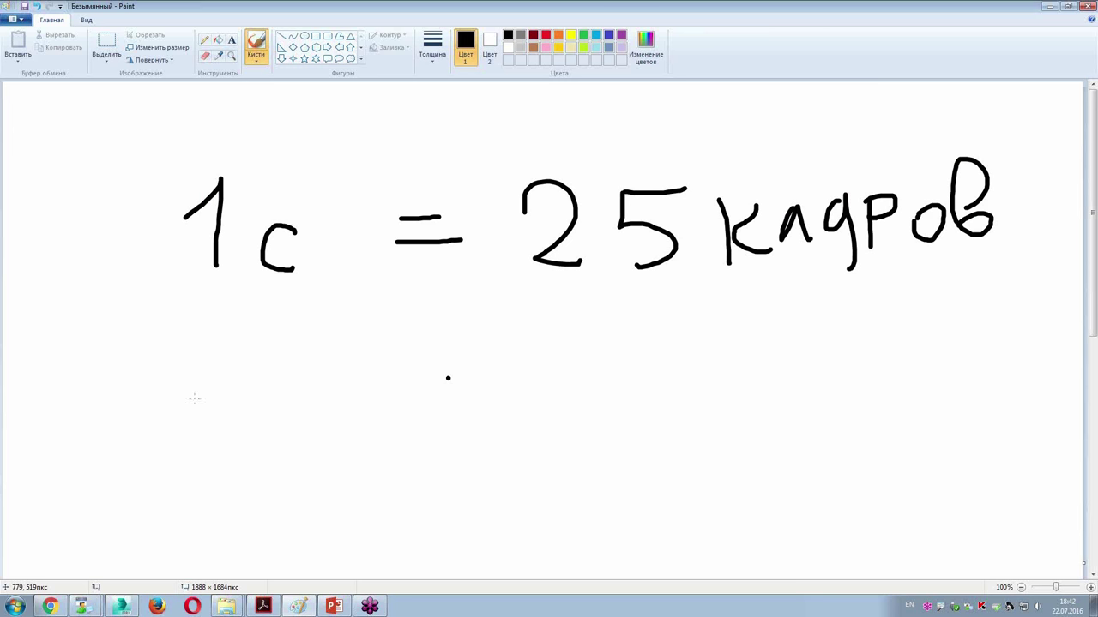
# Write '10с = 10×25 = 250' below it, then return to 3ds Max
pyautogui.moveTo(541, 364); pyautogui.dragTo(567, 418)
pyautogui.moveTo(633, 360)
pyautogui.mouseDown()
pyautogui.moveTo(626, 352)
pyautogui.moveTo(712, 400)
pyautogui.mouseUp()
pyautogui.moveTo(714, 364); pyautogui.dragTo(662, 412)
pyautogui.moveTo(755, 356); pyautogui.dragTo(804, 405)
pyautogui.moveTo(825, 338); pyautogui.dragTo(823, 404)
pyautogui.moveTo(825, 340); pyautogui.dragTo(871, 335)
pyautogui.moveTo(593, 420); pyautogui.dragTo(645, 343)
pyautogui.moveTo(422, 374); pyautogui.dragTo(485, 372)
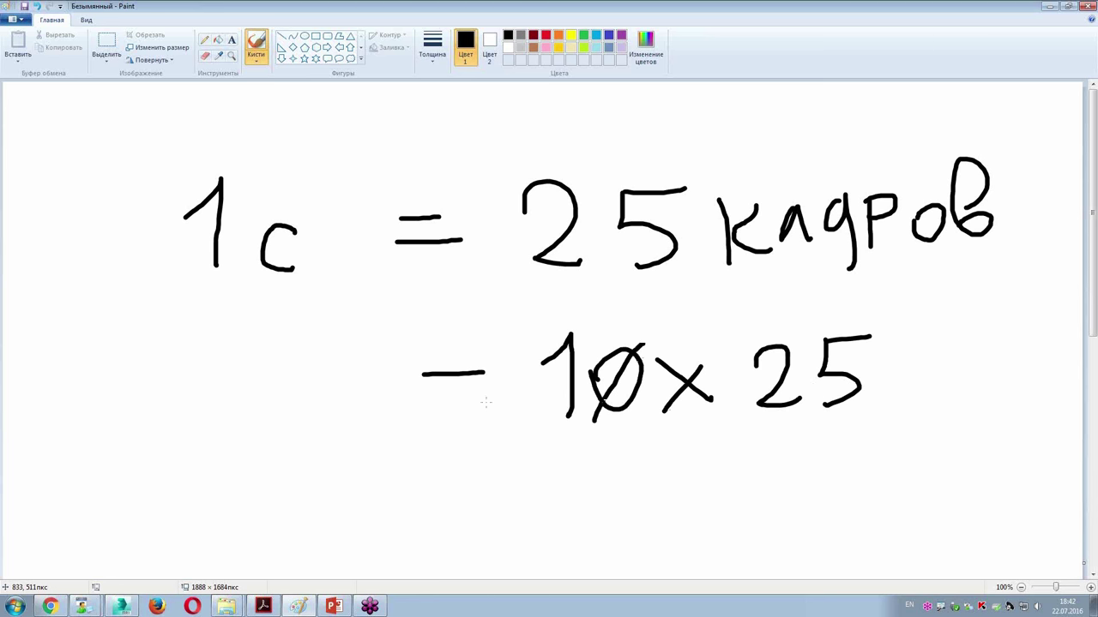
pyautogui.moveTo(408, 408); pyautogui.dragTo(479, 404)
pyautogui.moveTo(182, 394)
pyautogui.mouseDown()
pyautogui.moveTo(220, 352)
pyautogui.moveTo(211, 420)
pyautogui.mouseUp()
pyautogui.moveTo(247, 377)
pyautogui.mouseDown()
pyautogui.moveTo(268, 420)
pyautogui.moveTo(249, 373)
pyautogui.mouseUp()
pyautogui.moveTo(339, 398); pyautogui.dragTo(343, 434)
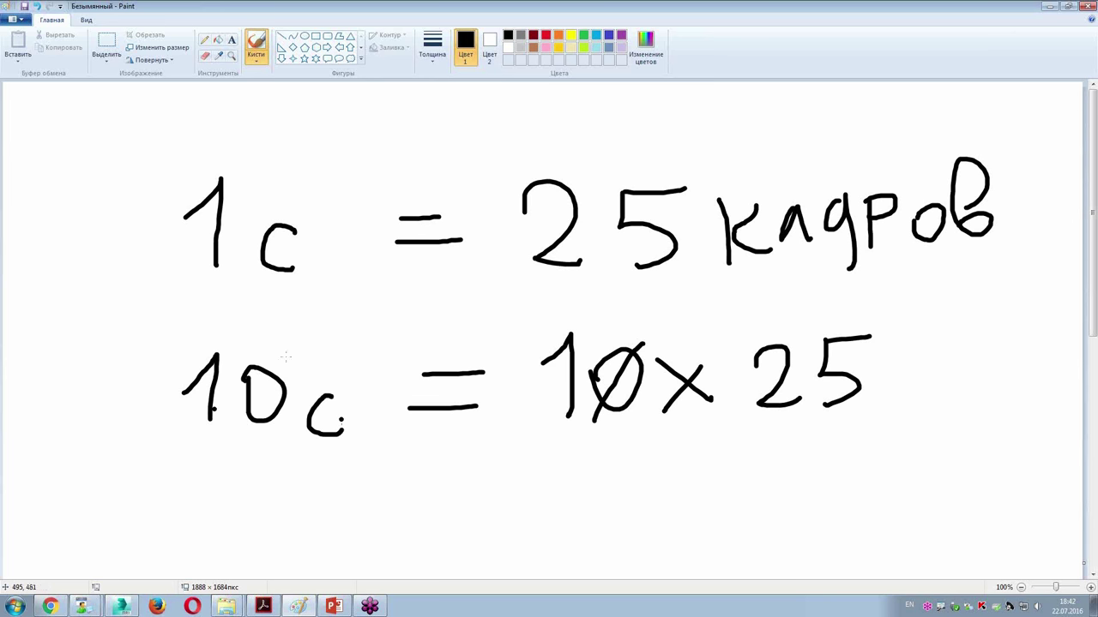
pyautogui.moveTo(250, 436); pyautogui.dragTo(286, 349)
pyautogui.moveTo(888, 361)
pyautogui.mouseDown()
pyautogui.moveTo(933, 355)
pyautogui.moveTo(945, 374)
pyautogui.mouseUp()
pyautogui.moveTo(965, 347); pyautogui.dragTo(1004, 403)
pyautogui.moveTo(1016, 351); pyautogui.dragTo(1021, 399)
pyautogui.moveTo(1015, 360); pyautogui.dragTo(1053, 343)
pyautogui.moveTo(1079, 360)
pyautogui.mouseDown()
pyautogui.moveTo(1070, 396)
pyautogui.moveTo(1082, 360)
pyautogui.mouseUp()
pyautogui.moveTo(1056, 420); pyautogui.dragTo(1082, 337)
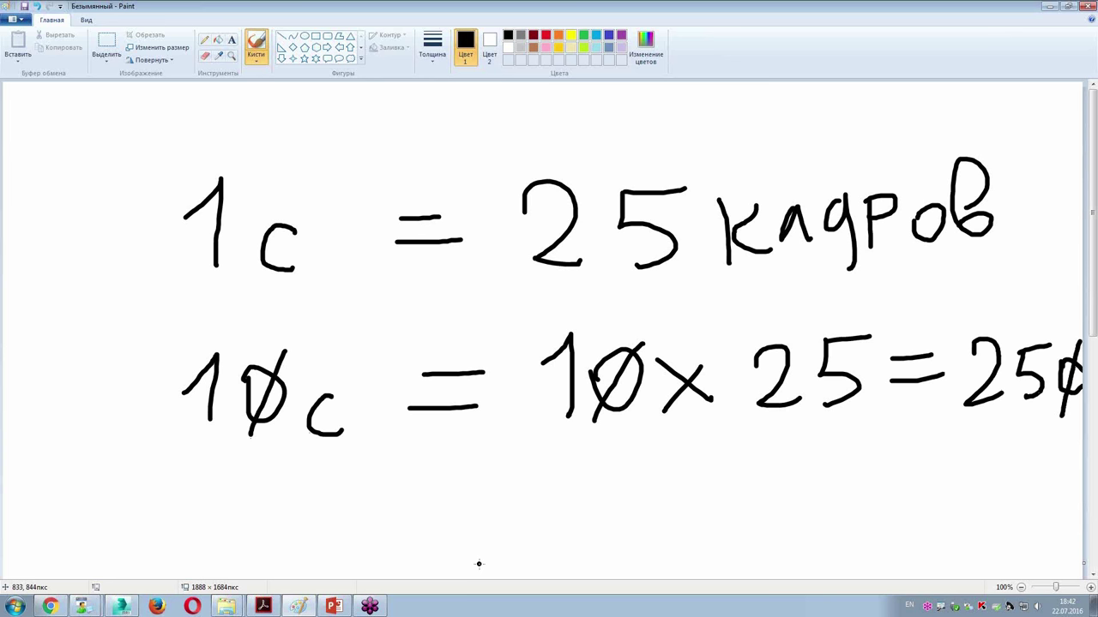
pyautogui.hotkey('alt', 'Tab')
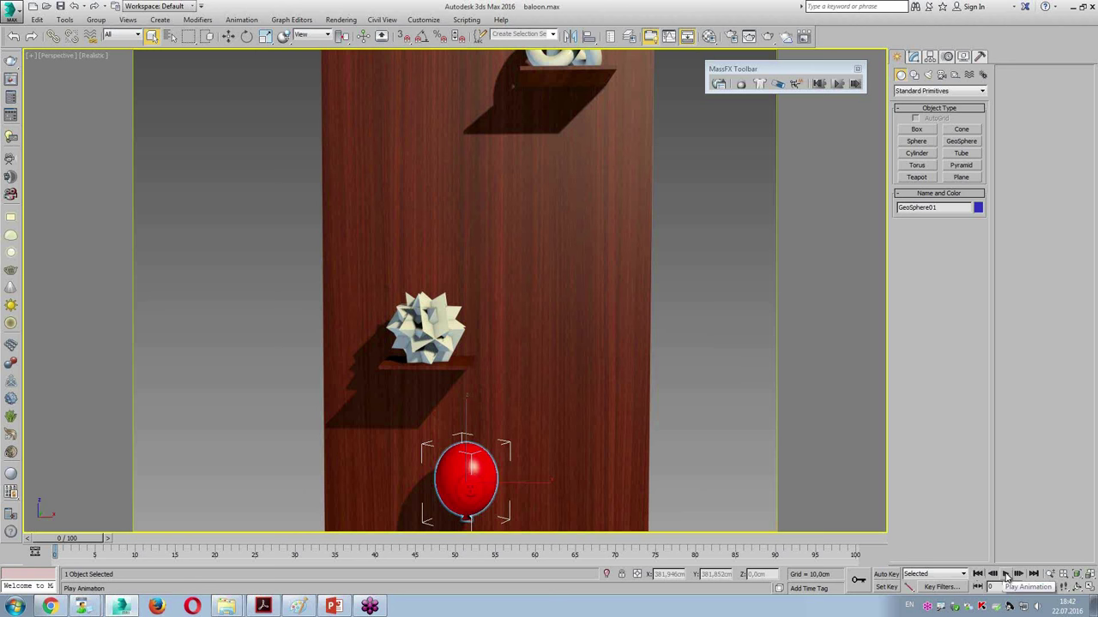
# Set the animation Length to 250 frames in Time Configuration
pyautogui.rightClick(1007, 580)
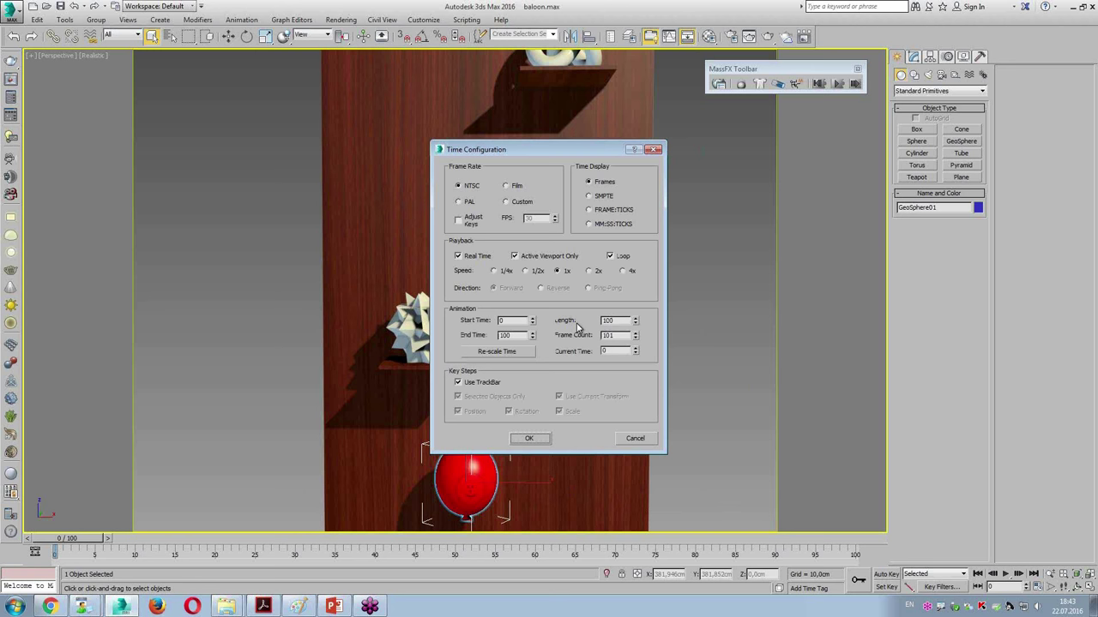
pyautogui.doubleClick(608, 321)
pyautogui.write('2')
pyautogui.press('BackSpace')
pyautogui.write('50')
pyautogui.click(537, 441)
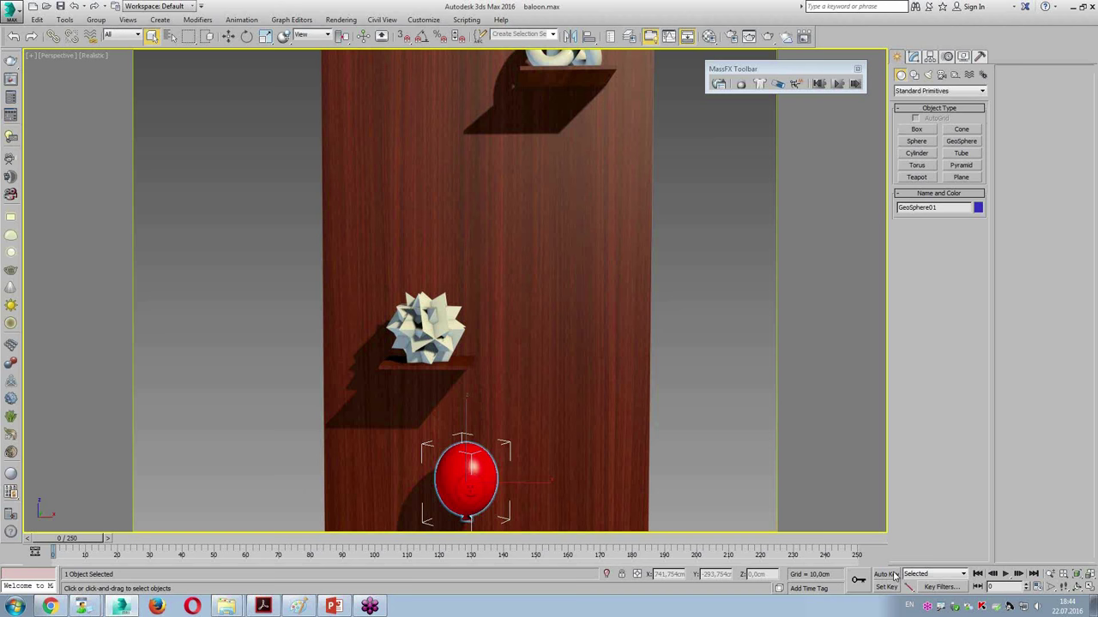
# Activate Select and Move, angle the view on the wall, and turn on Auto Key
pyautogui.press('w')
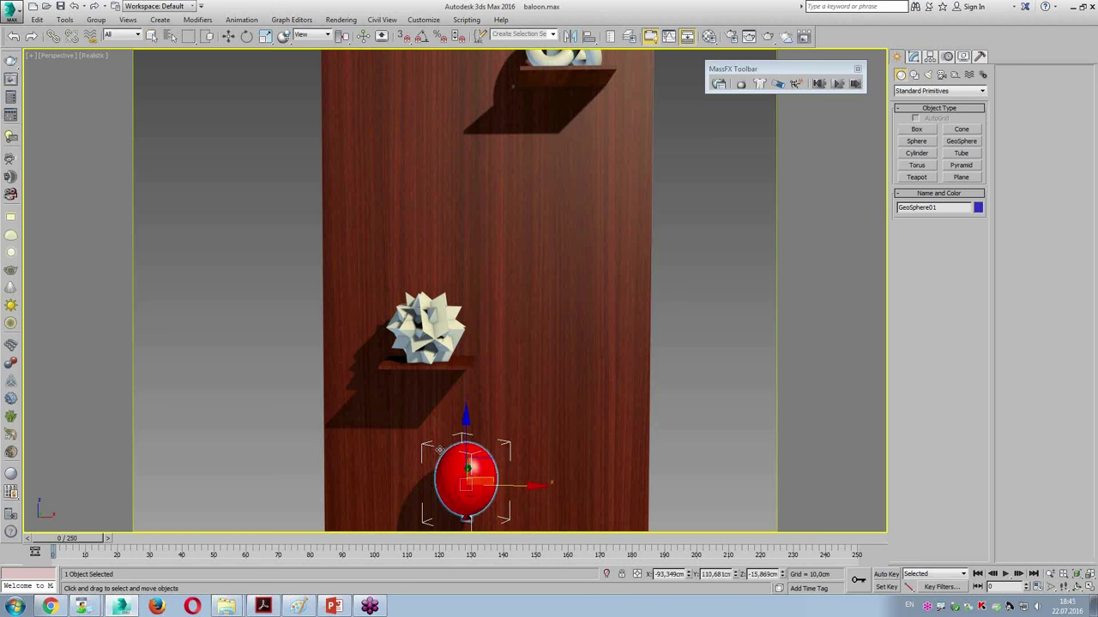
pyautogui.moveTo(608, 454)
pyautogui.keyDown('alt'); pyautogui.mouseDown(button='middle')
pyautogui.moveTo(629, 470)
pyautogui.moveTo(609, 402)
pyautogui.mouseUp(button='middle'); pyautogui.keyUp('alt')
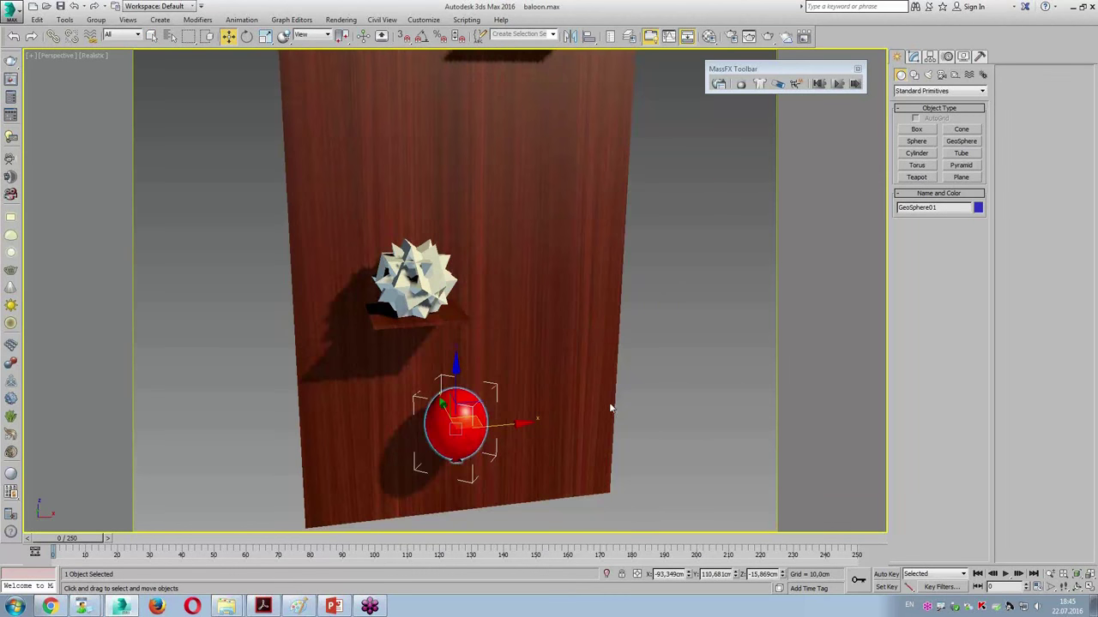
pyautogui.click(888, 574)
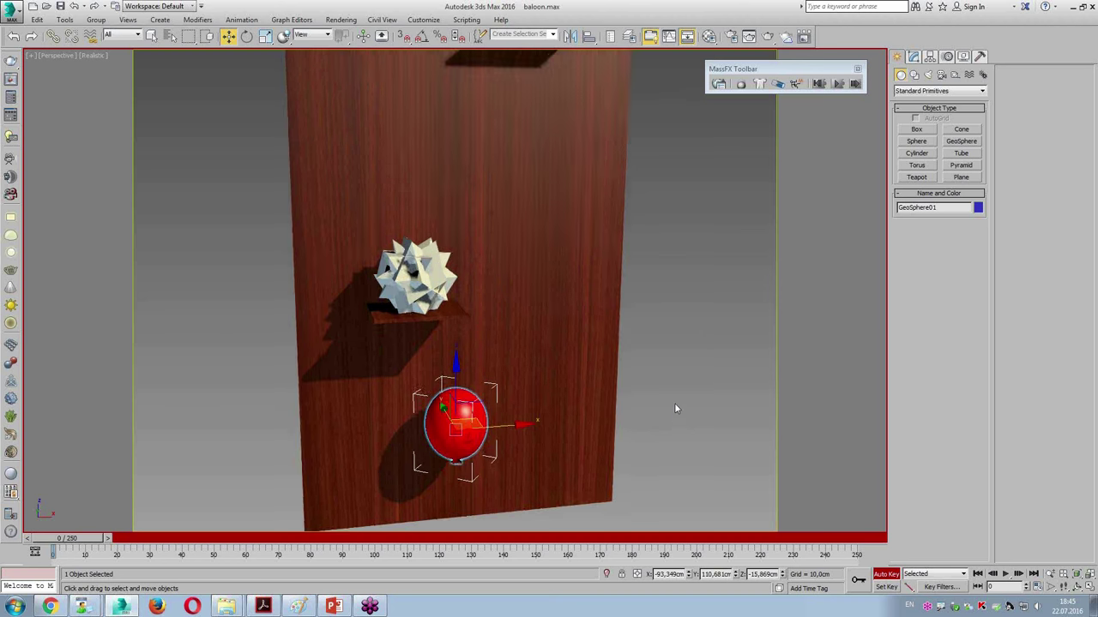
pyautogui.keyDown('alt'); pyautogui.moveTo(674, 404); pyautogui.dragTo(648, 438, button='middle'); pyautogui.keyUp('alt')
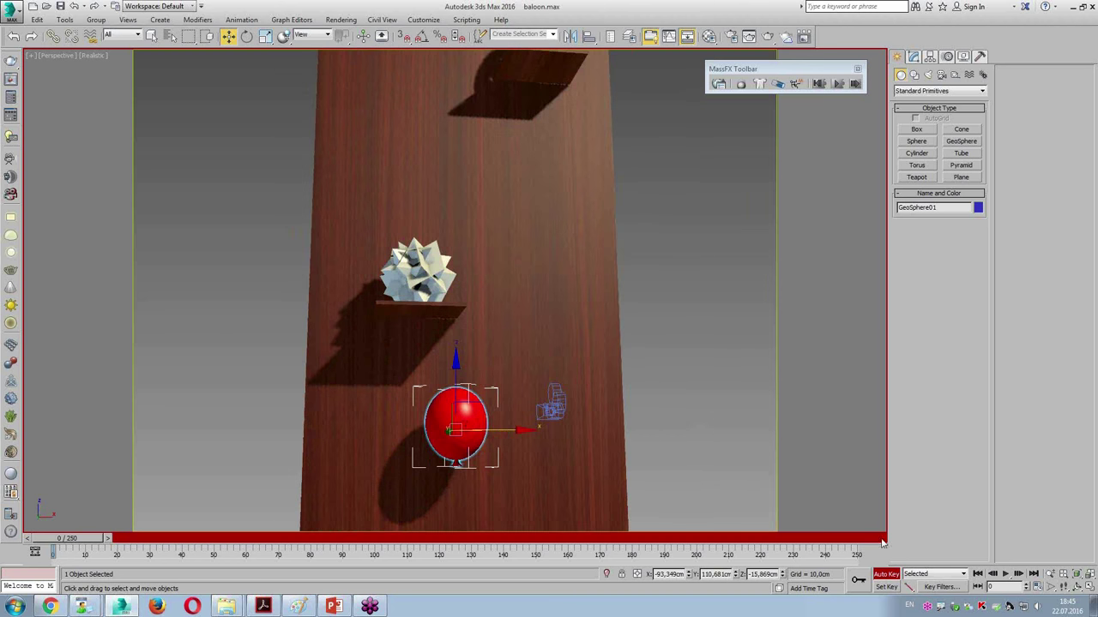
pyautogui.click(888, 574)
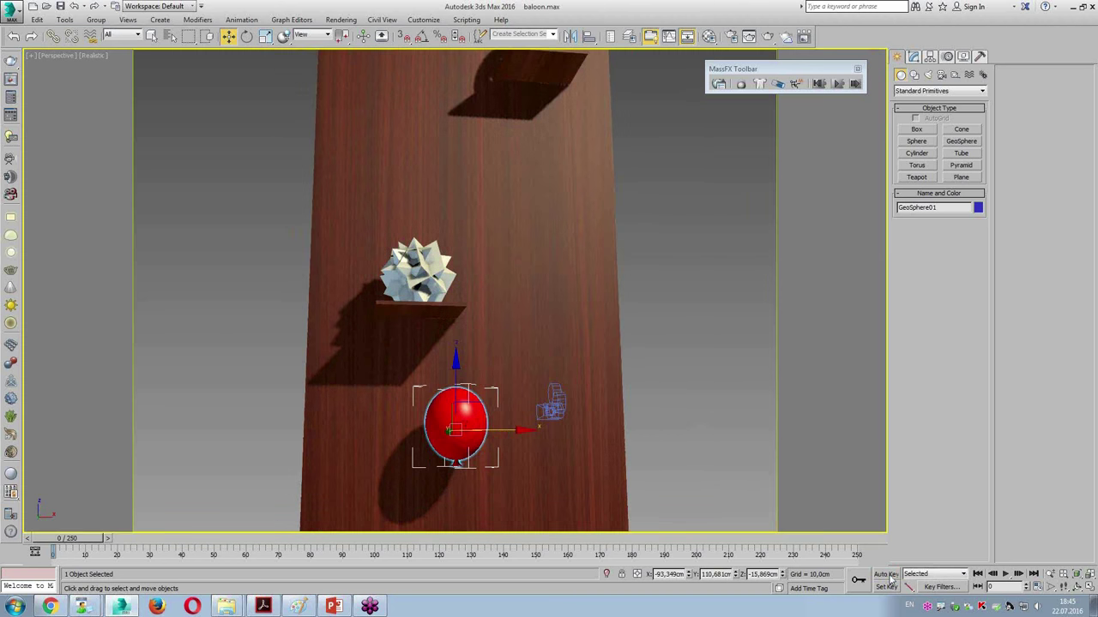
pyautogui.click(912, 55)
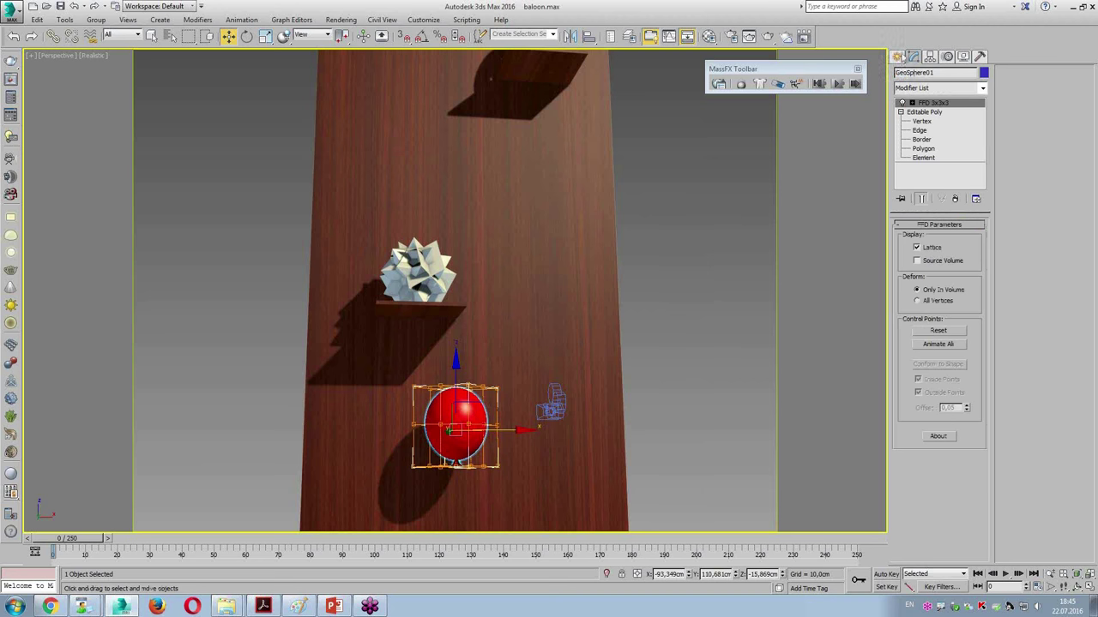
pyautogui.click(900, 56)
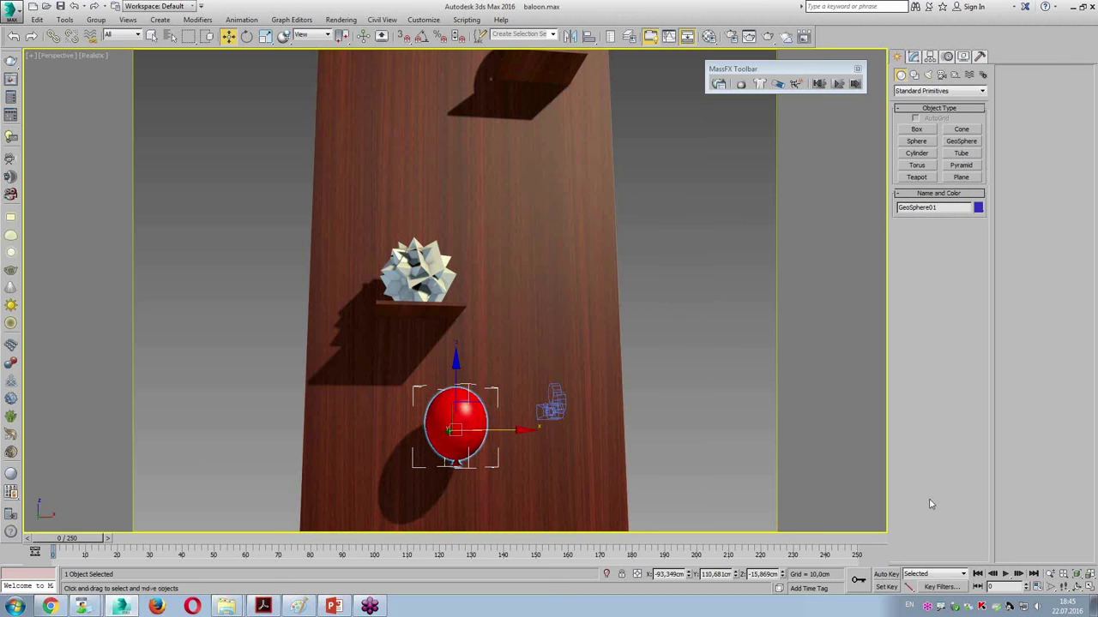
pyautogui.click(886, 575)
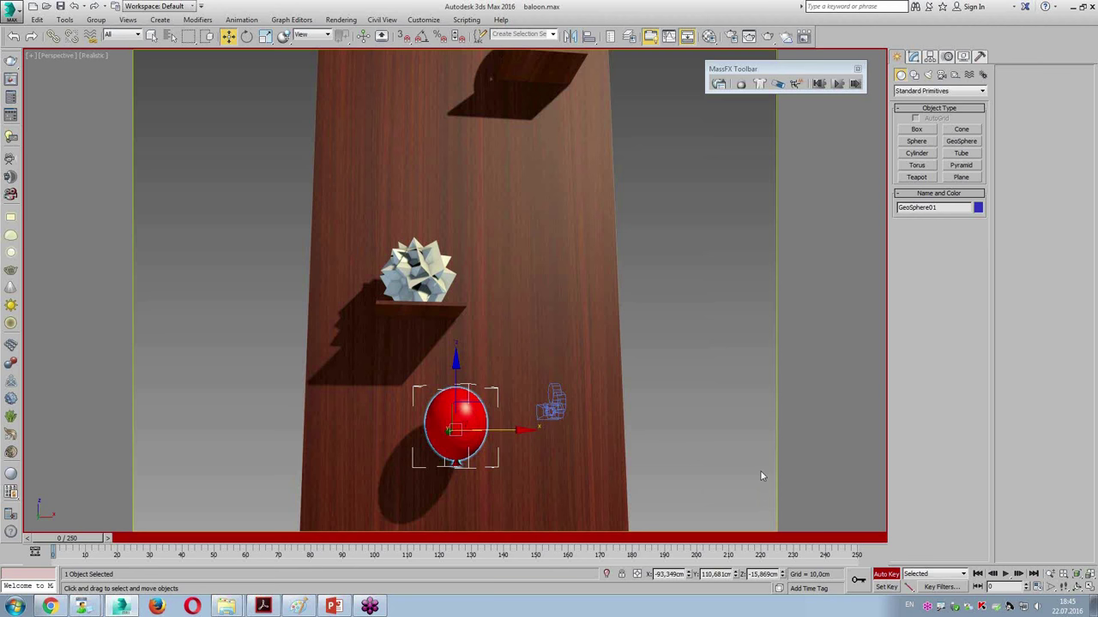
pyautogui.scroll(-2, 755, 363)
pyautogui.scroll(-3, 698, 307)
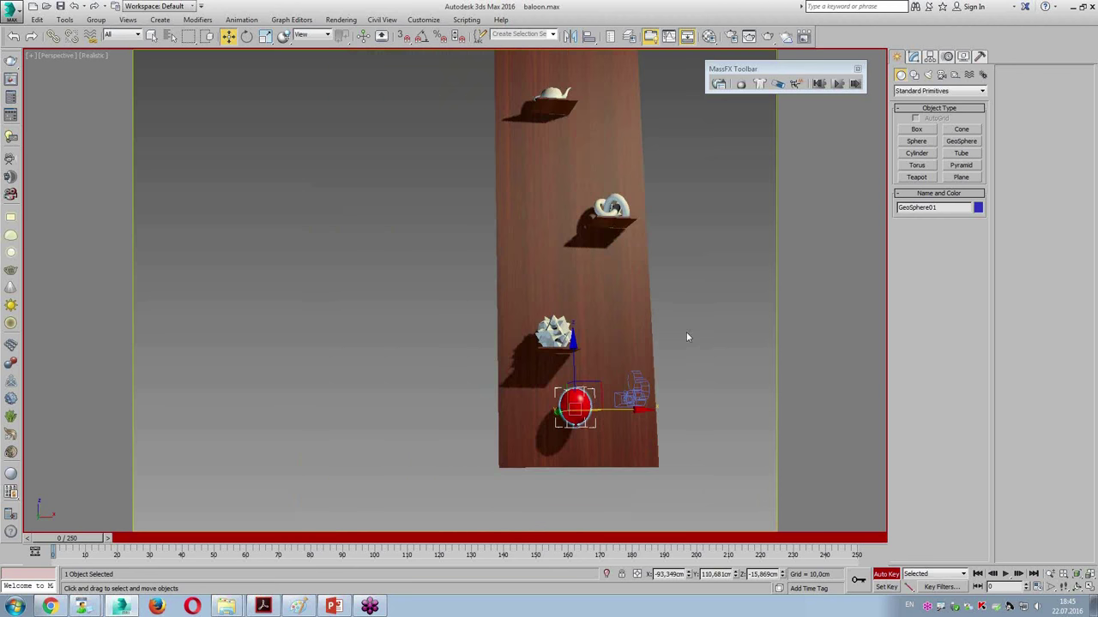
pyautogui.moveTo(689, 335); pyautogui.dragTo(578, 413, button='middle')
pyautogui.scroll(-3, 596, 377)
pyautogui.scroll(-1, 578, 365)
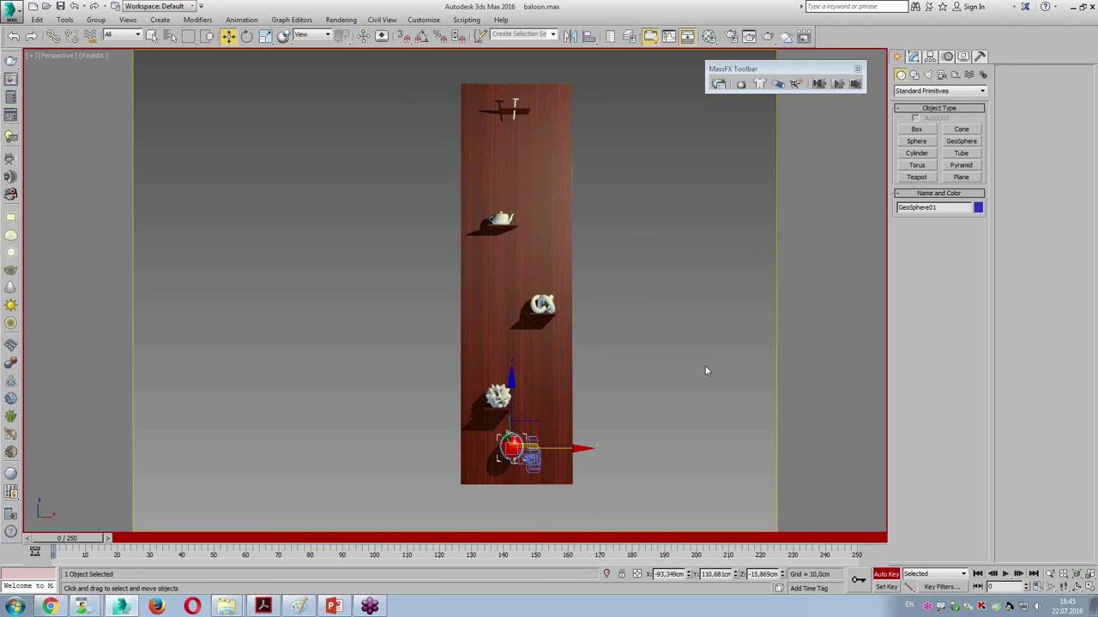
pyautogui.scroll(5, 554, 335)
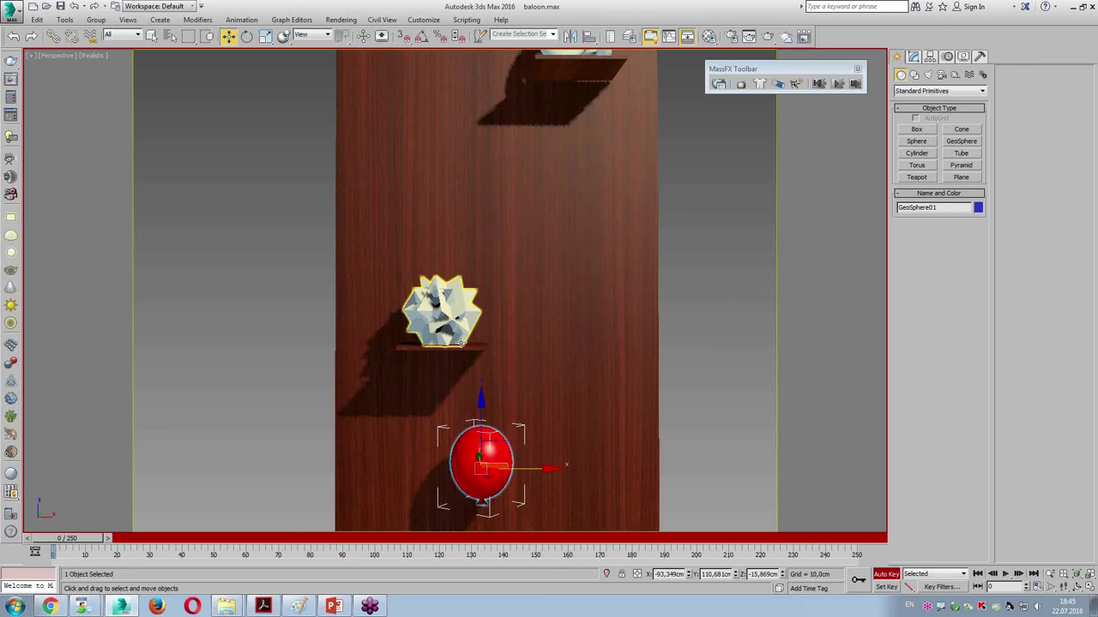
# At frame 30, raise the balloon along Z to just below the star shelf
pyautogui.moveTo(554, 411); pyautogui.dragTo(566, 325, button='middle')
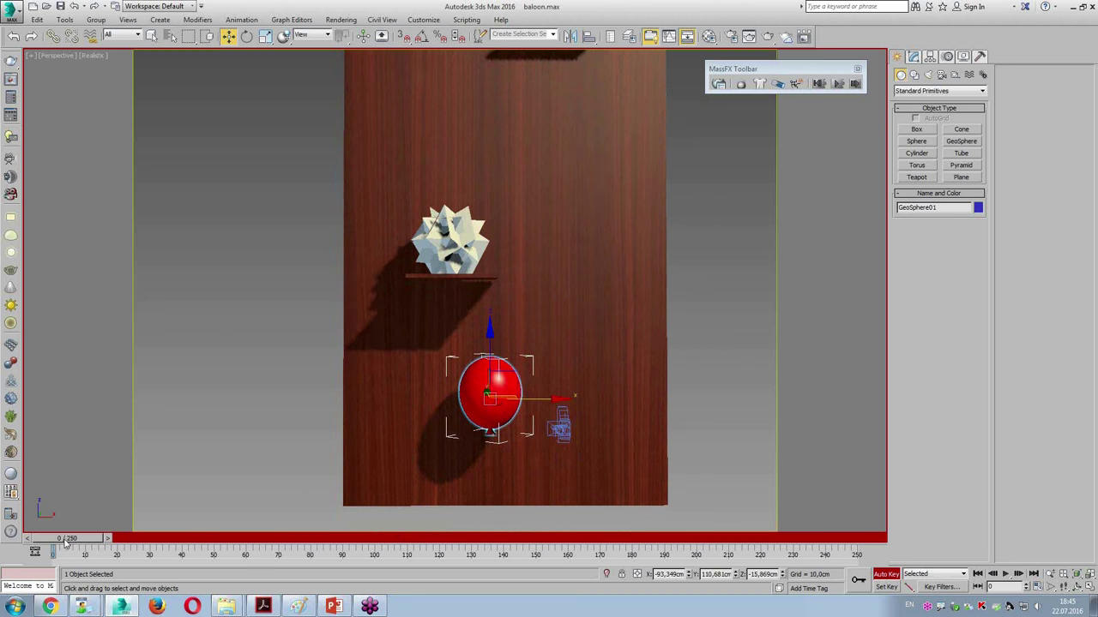
pyautogui.moveTo(67, 538); pyautogui.dragTo(169, 538)
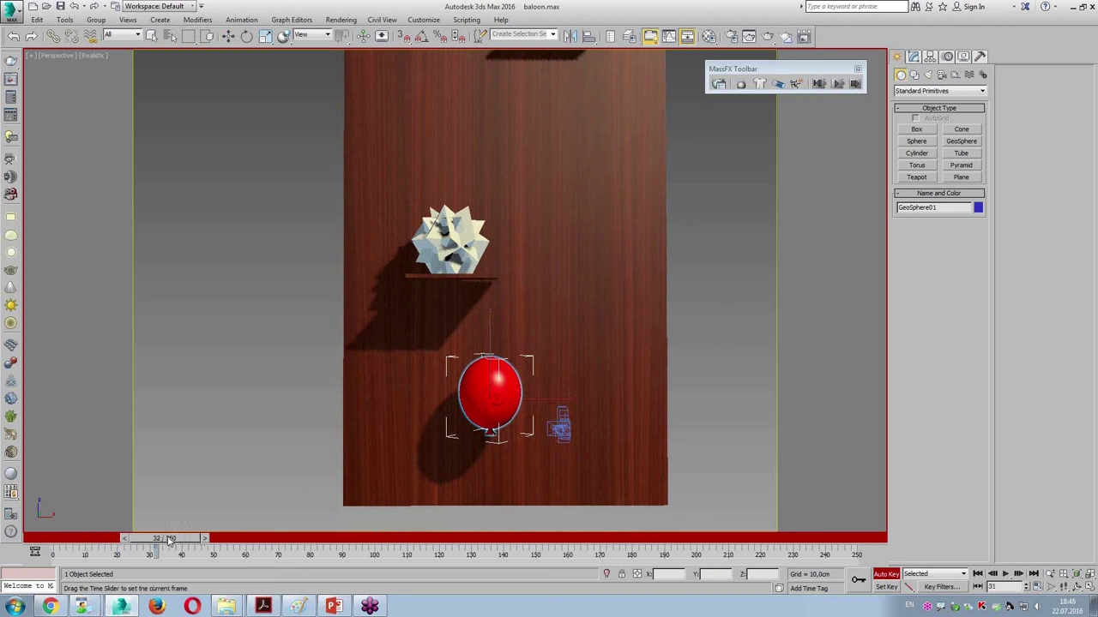
pyautogui.moveTo(169, 539); pyautogui.dragTo(163, 539)
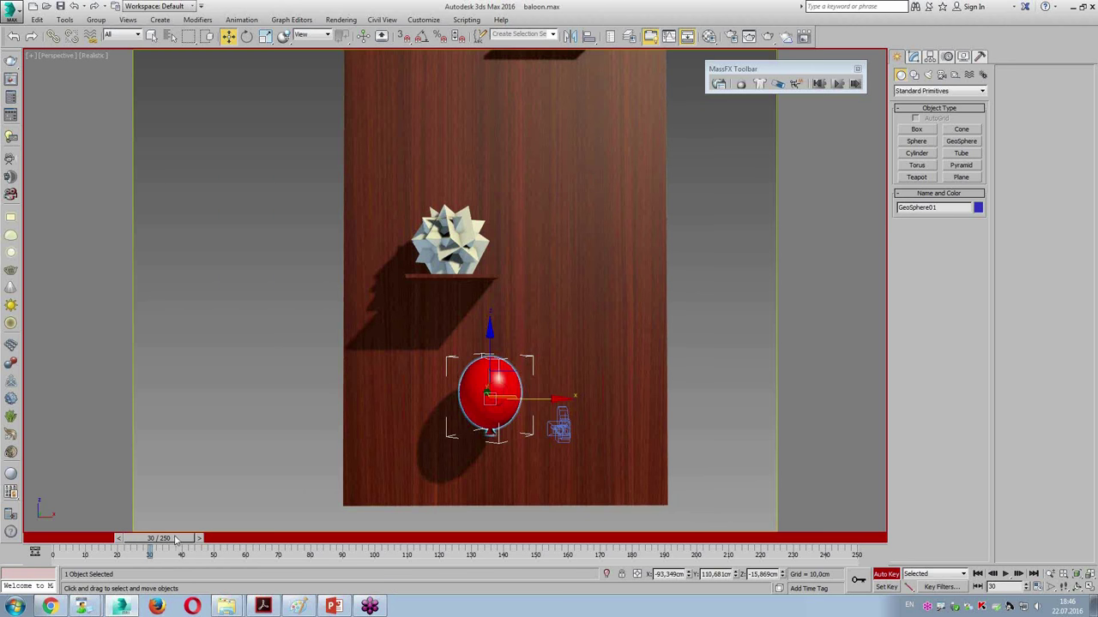
pyautogui.moveTo(176, 538); pyautogui.dragTo(208, 546)
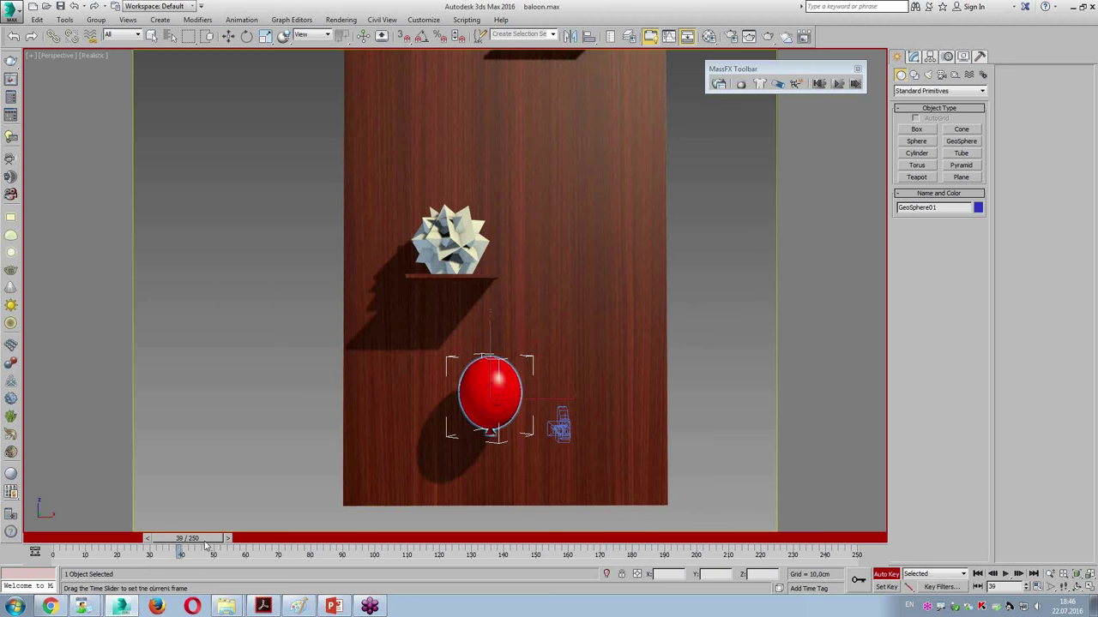
pyautogui.moveTo(205, 545); pyautogui.dragTo(180, 559)
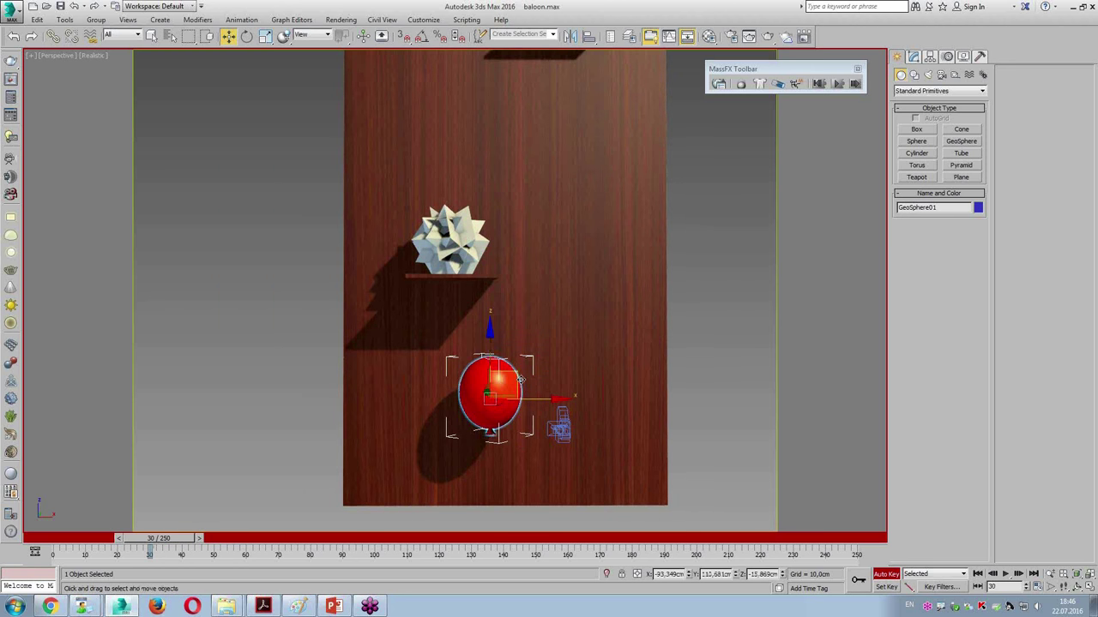
pyautogui.moveTo(512, 374); pyautogui.dragTo(522, 325)
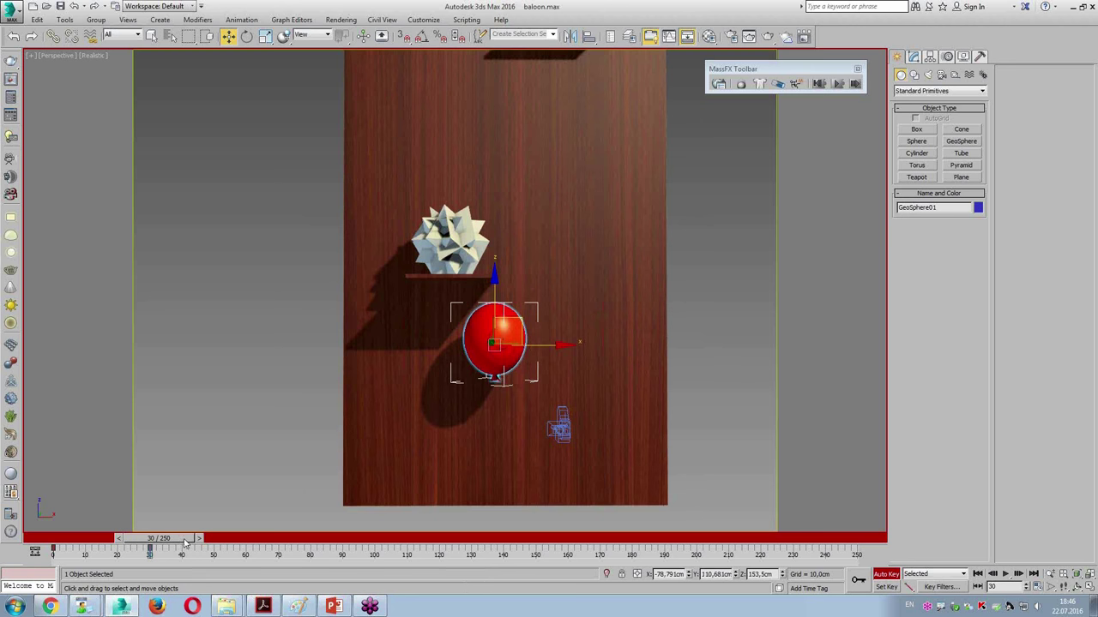
pyautogui.moveTo(186, 542)
pyautogui.mouseDown()
pyautogui.moveTo(84, 547)
pyautogui.moveTo(196, 550)
pyautogui.moveTo(121, 550)
pyautogui.mouseUp()
pyautogui.press('w')
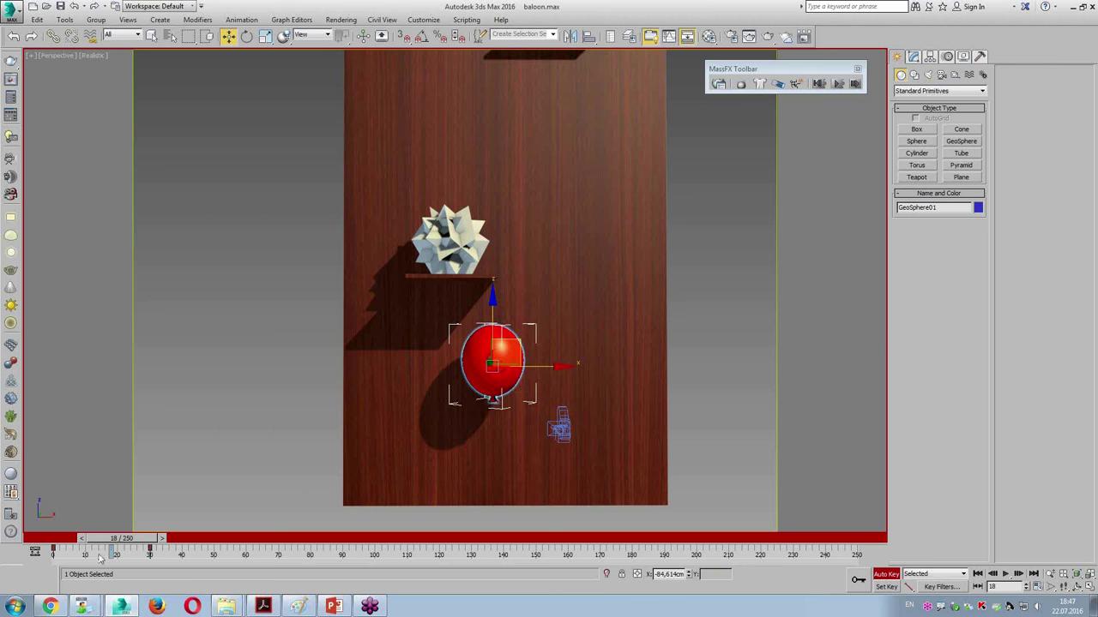
pyautogui.moveTo(131, 538); pyautogui.dragTo(169, 539)
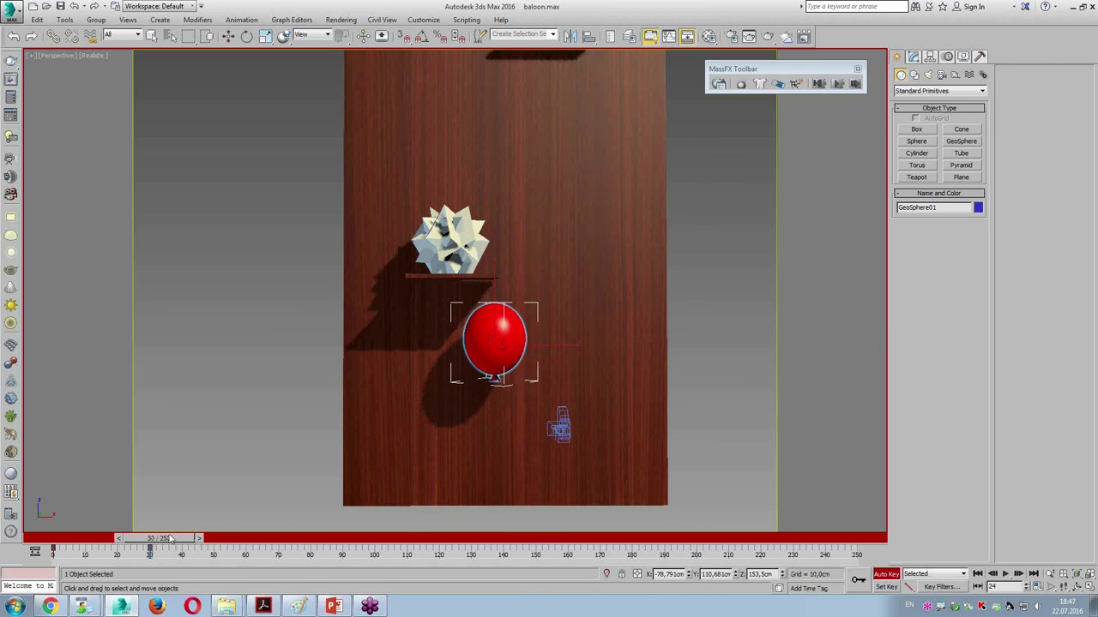
pyautogui.press('w')
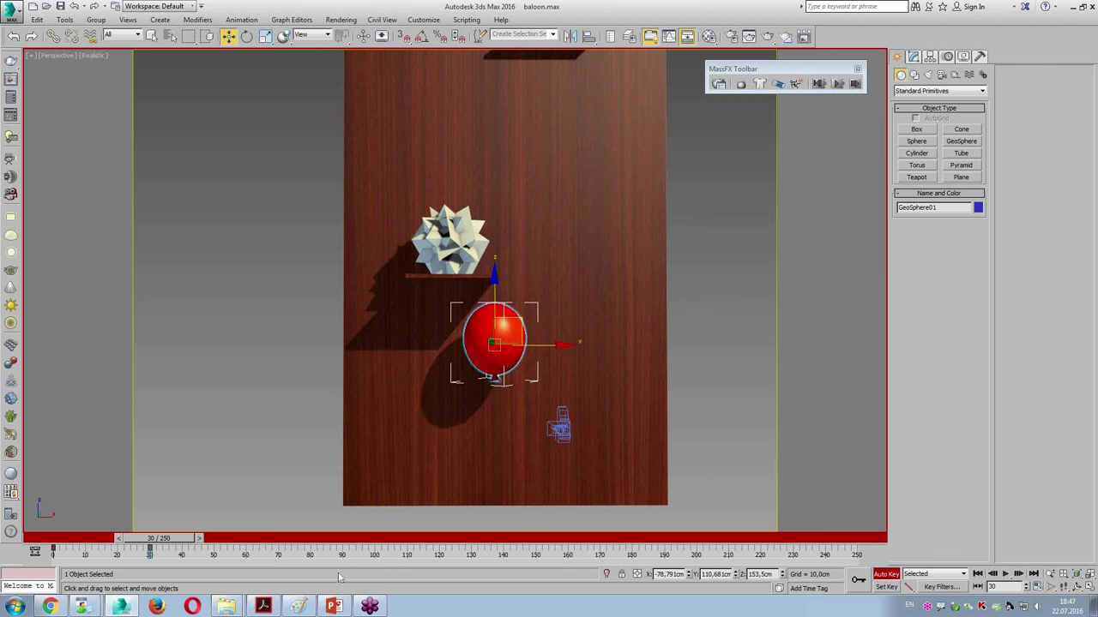
pyautogui.moveTo(172, 541); pyautogui.dragTo(206, 543)
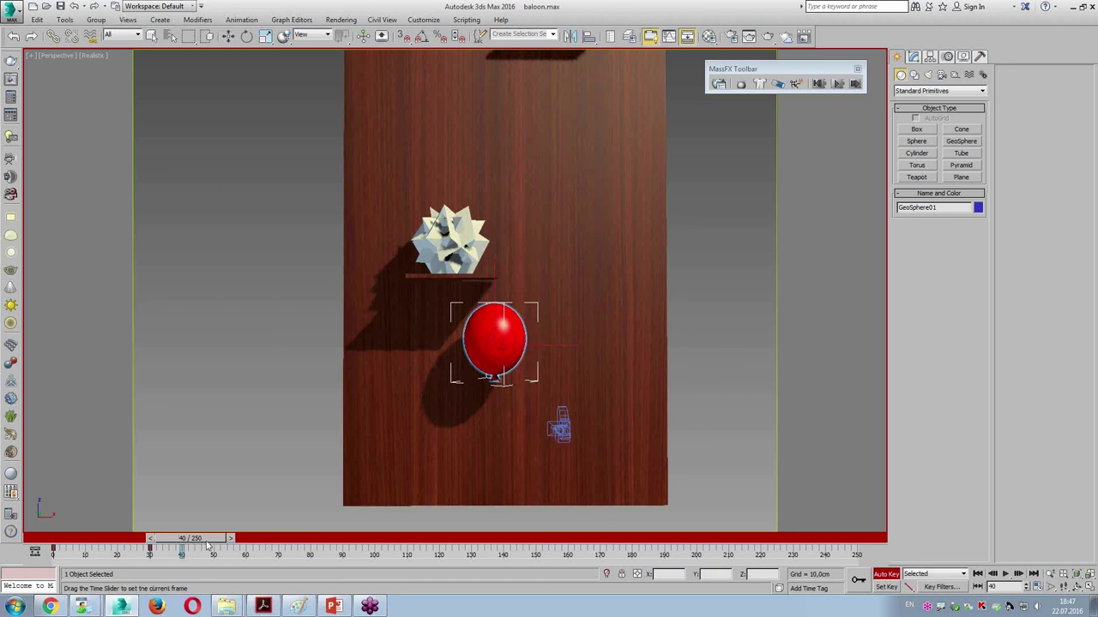
# At frame 40, move the balloon up and right and tilt it slightly
pyautogui.press('w')
pyautogui.moveTo(523, 318); pyautogui.dragTo(562, 295)
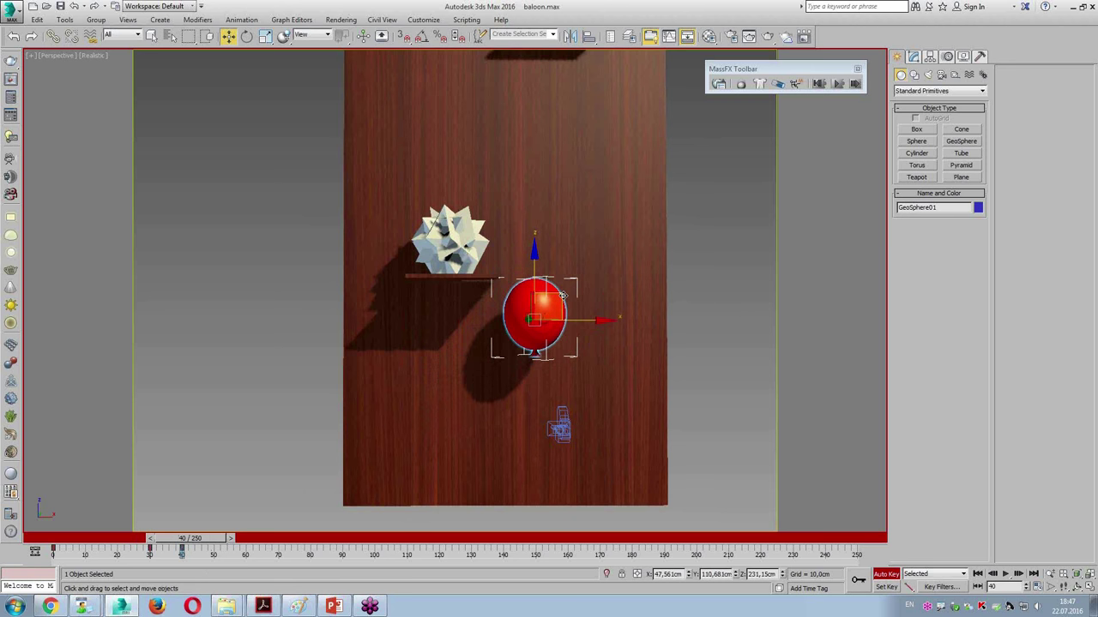
pyautogui.press('e')
pyautogui.moveTo(574, 271); pyautogui.dragTo(575, 283)
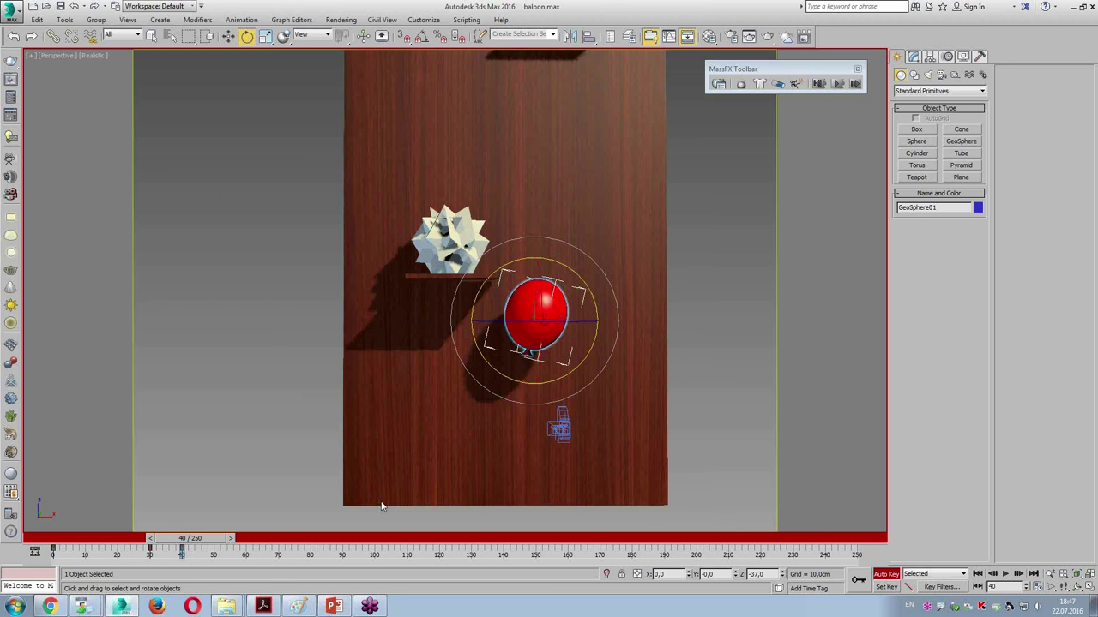
# At frame 51, raise the balloon further and tilt it to a new angle
pyautogui.moveTo(215, 538); pyautogui.dragTo(250, 538)
pyautogui.press('w')
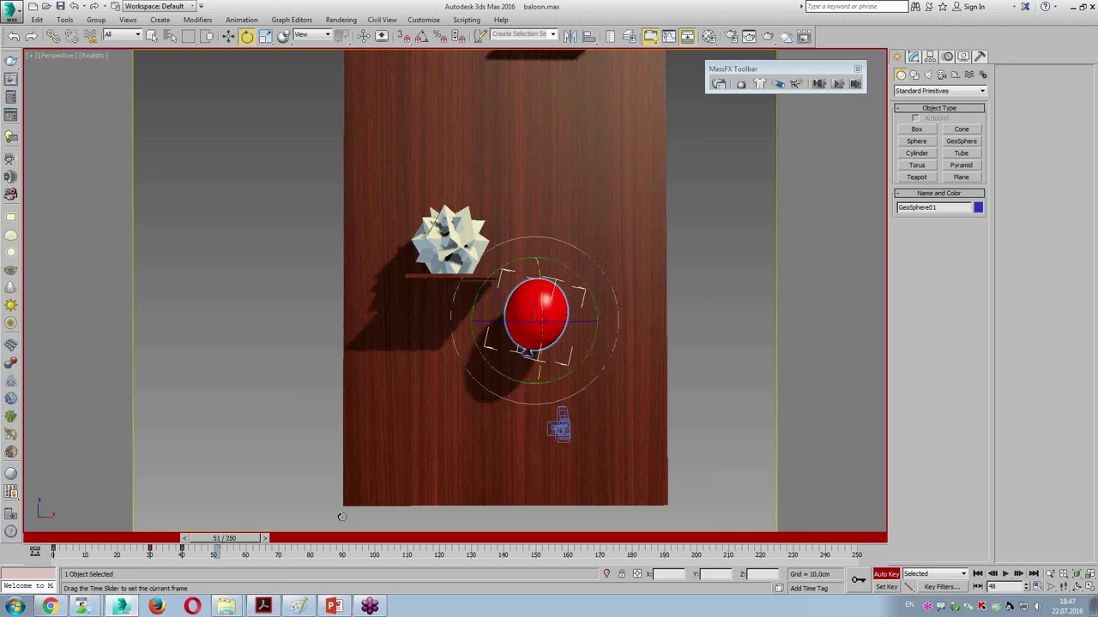
pyautogui.moveTo(567, 302); pyautogui.dragTo(577, 220)
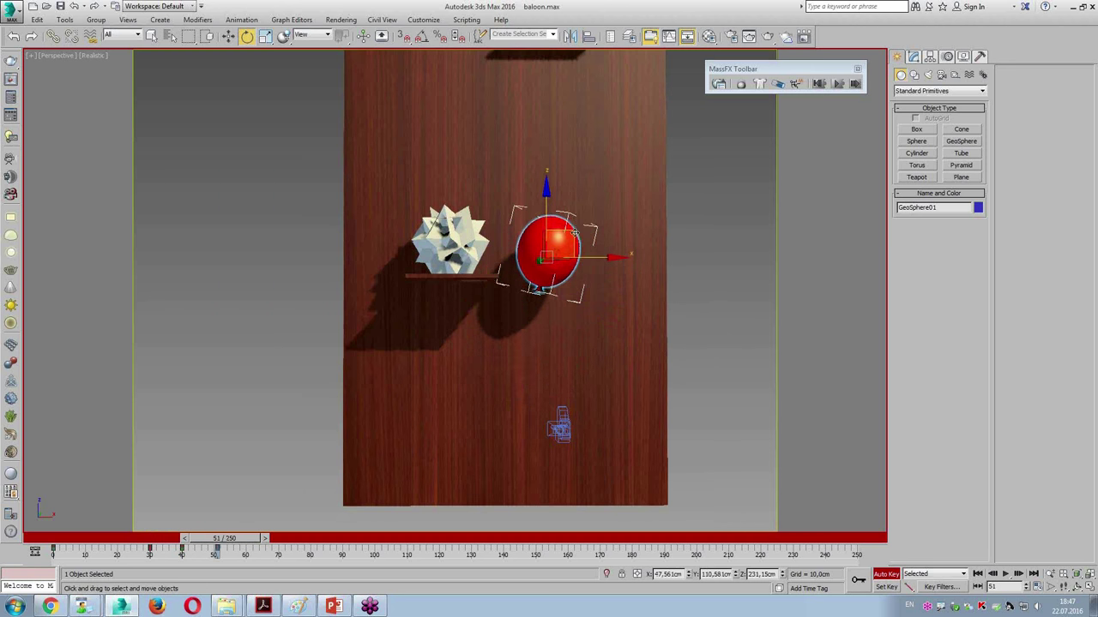
pyautogui.press('e')
pyautogui.moveTo(505, 200); pyautogui.dragTo(484, 296)
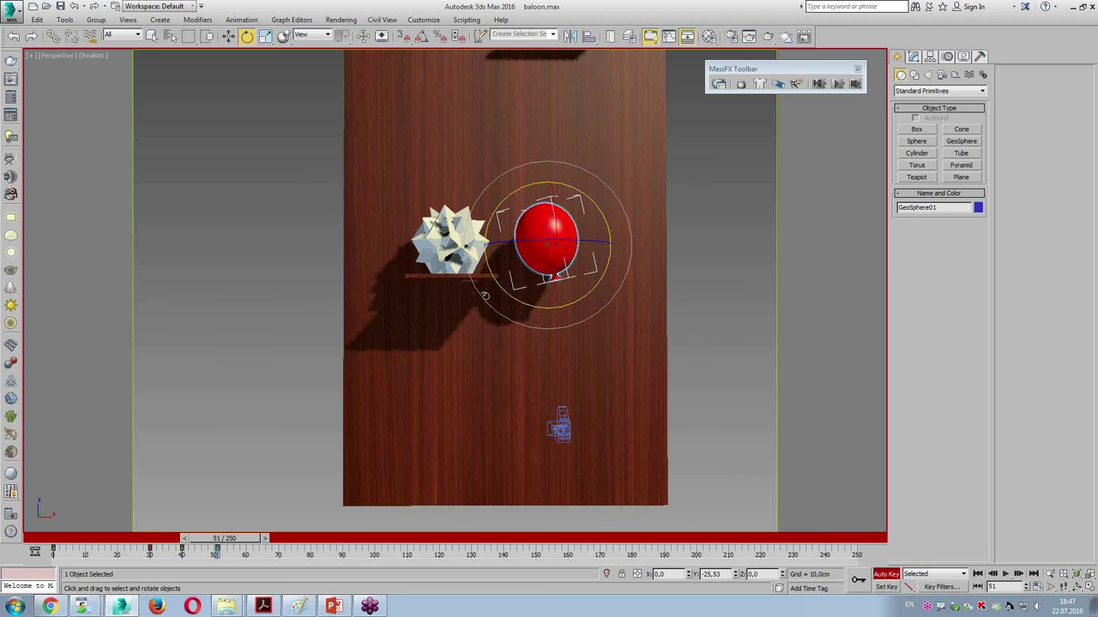
pyautogui.press('q')
# At frame 80, raise the balloon toward the top shelf
pyautogui.moveTo(244, 540); pyautogui.dragTo(334, 543)
pyautogui.press('e')
pyautogui.moveTo(437, 448); pyautogui.dragTo(556, 470, button='middle')
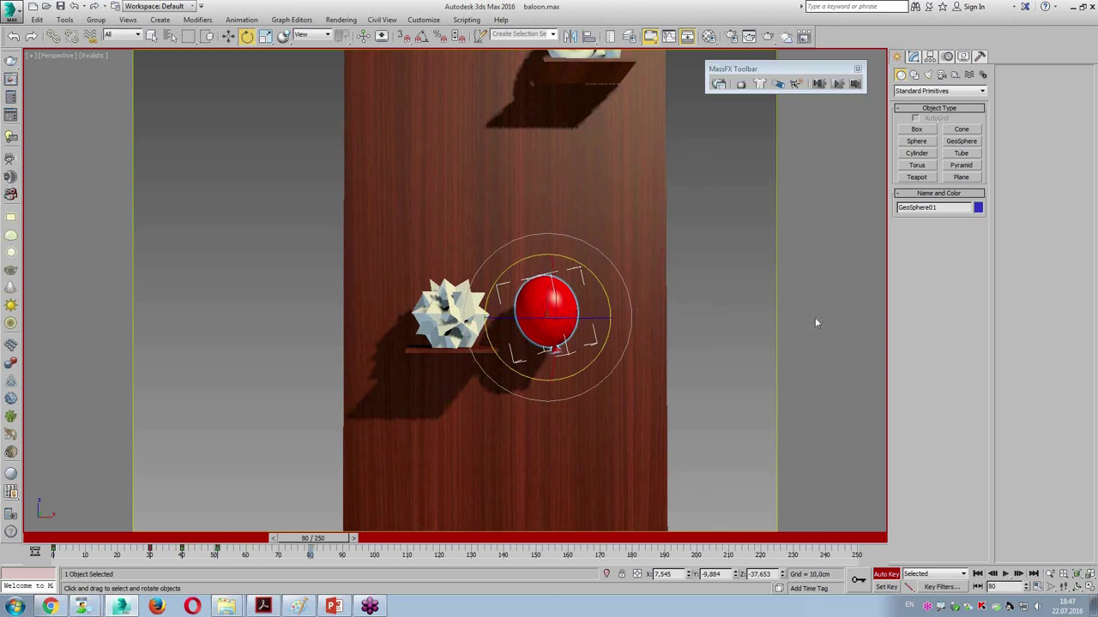
pyautogui.press('w')
pyautogui.moveTo(572, 328)
pyautogui.mouseDown()
pyautogui.moveTo(584, 155)
pyautogui.moveTo(592, 176)
pyautogui.mouseUp()
pyautogui.press('e')
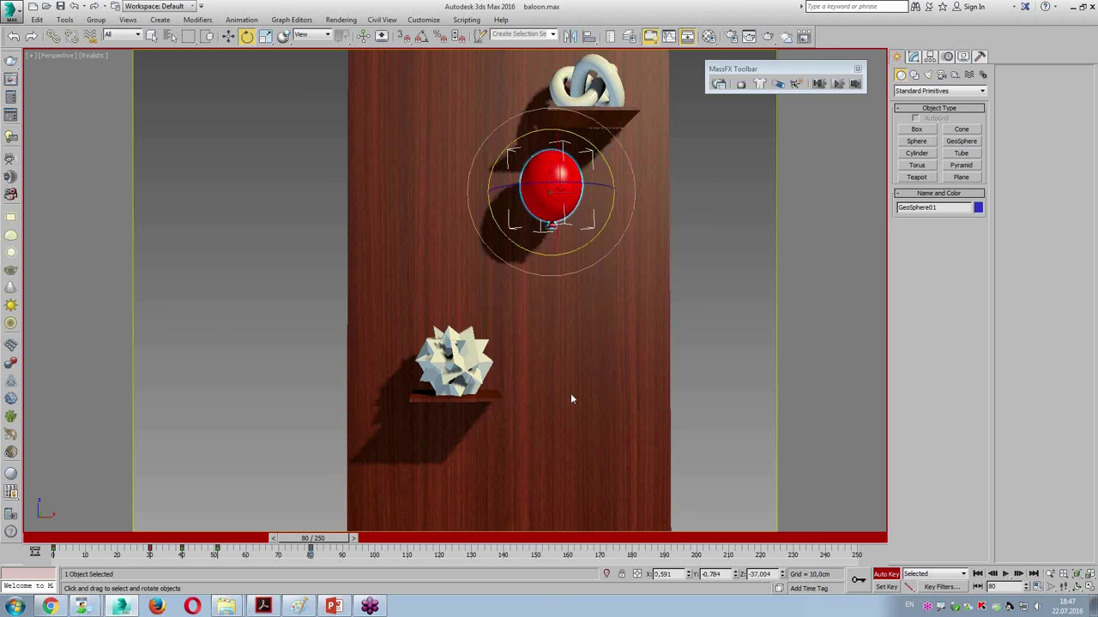
# At frame 99, move the balloon up and left beside the knot shelf
pyautogui.moveTo(339, 542); pyautogui.dragTo(399, 543)
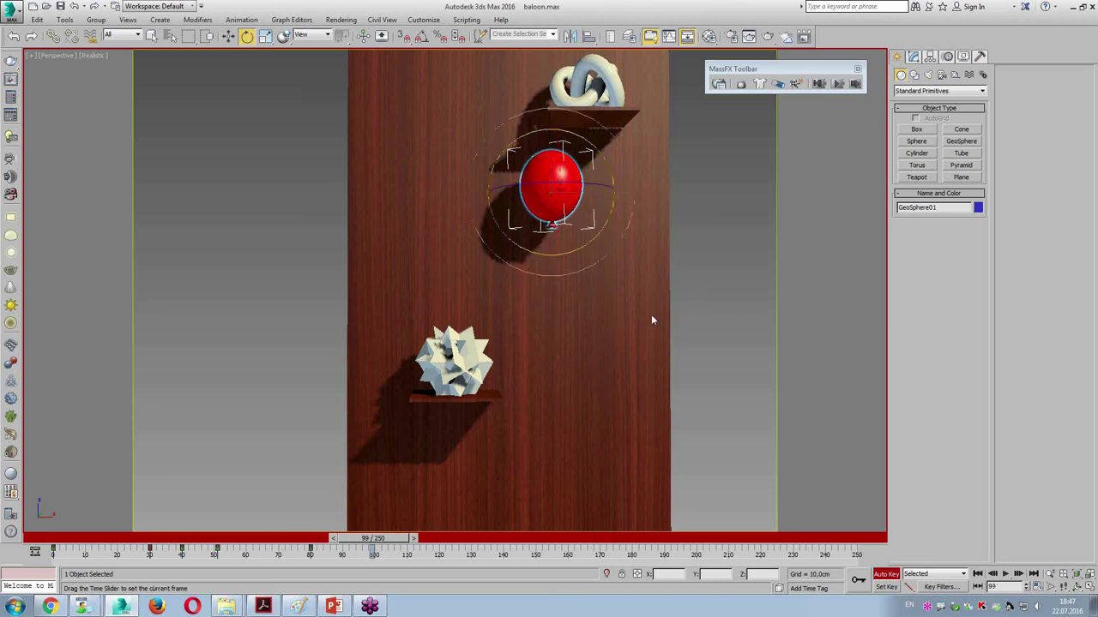
pyautogui.press('w')
pyautogui.moveTo(581, 248)
pyautogui.mouseDown()
pyautogui.moveTo(527, 187)
pyautogui.moveTo(564, 180)
pyautogui.mouseUp()
pyautogui.press('e')
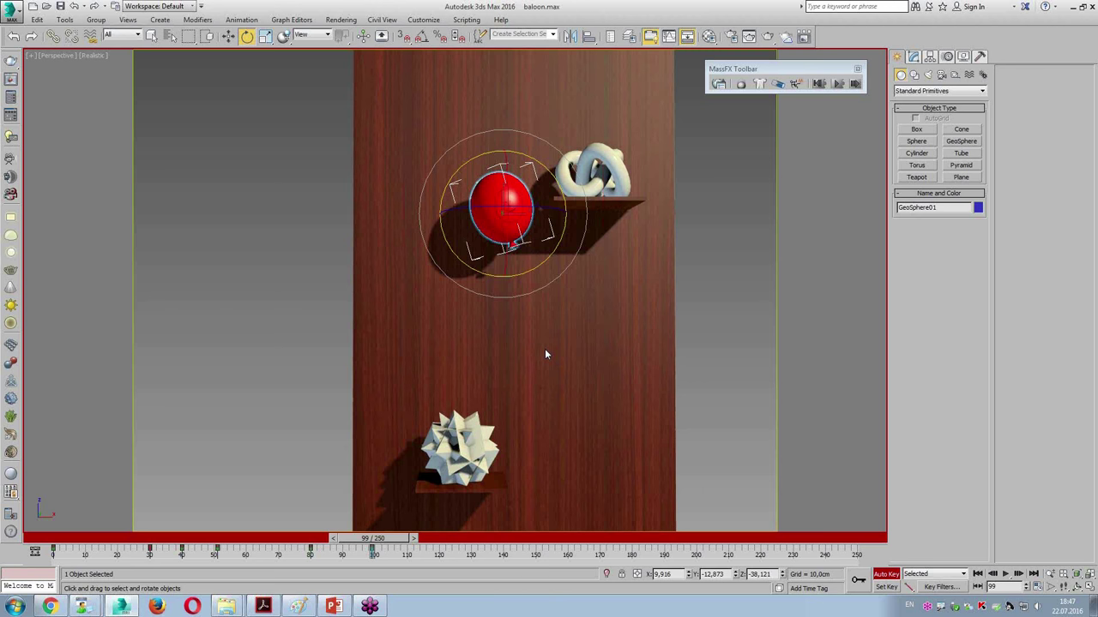
pyautogui.press('w')
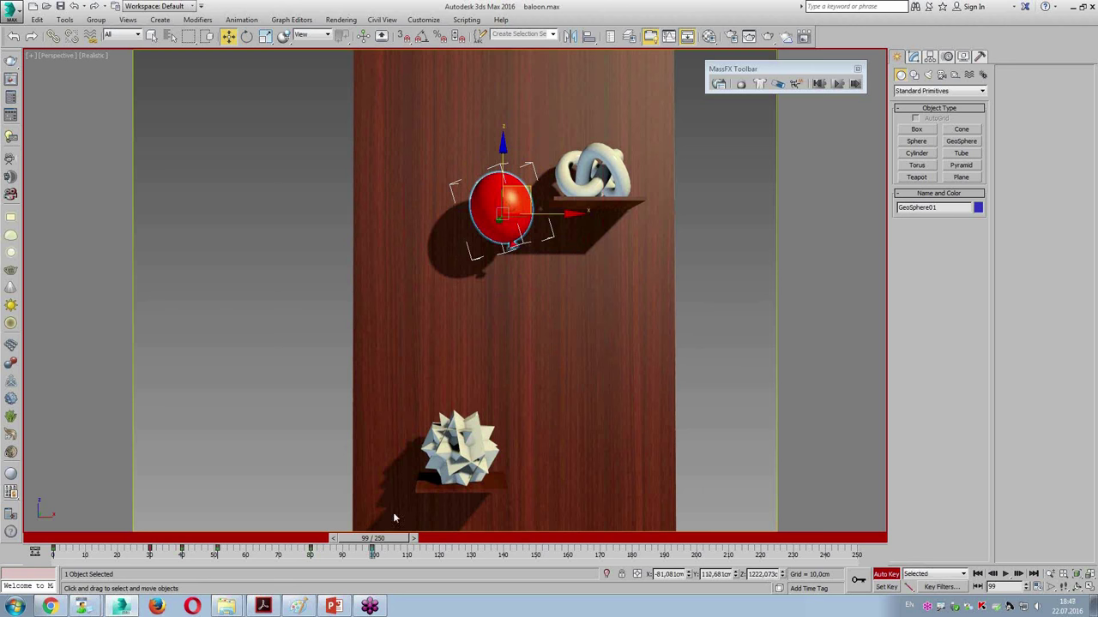
# Review the keys through frame 99, zoom out, and rewind the time slider to frame 0
pyautogui.moveTo(390, 562); pyautogui.dragTo(49, 585)
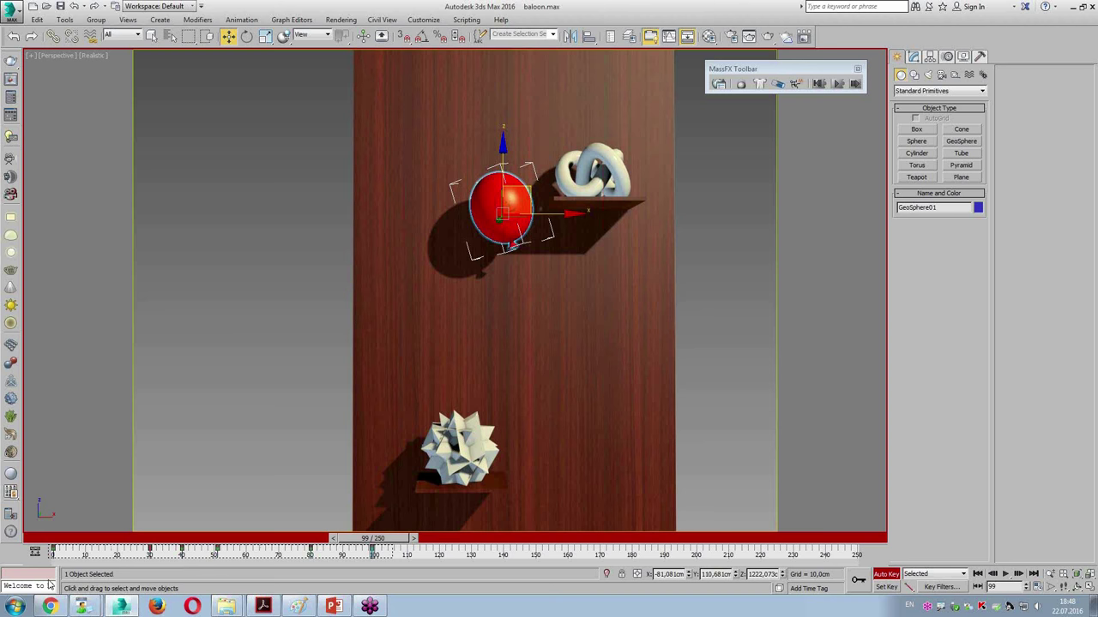
pyautogui.click(380, 559)
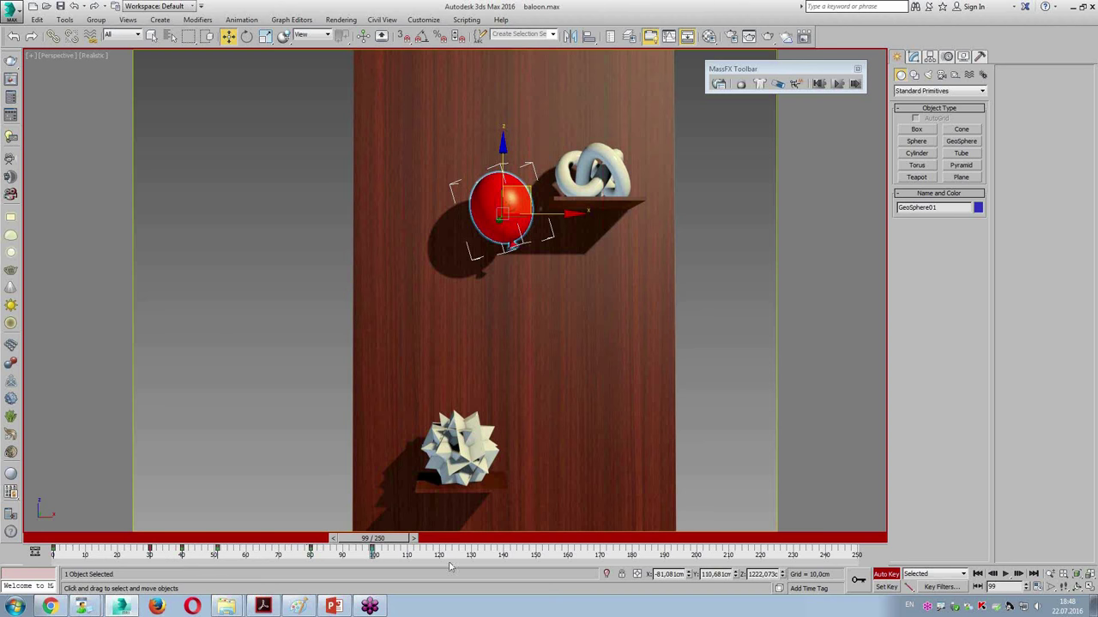
pyautogui.moveTo(561, 347); pyautogui.dragTo(561, 246, button='middle')
pyautogui.scroll(-2, 568, 266)
pyautogui.scroll(-2, 567, 346)
pyautogui.scroll(2, 567, 352)
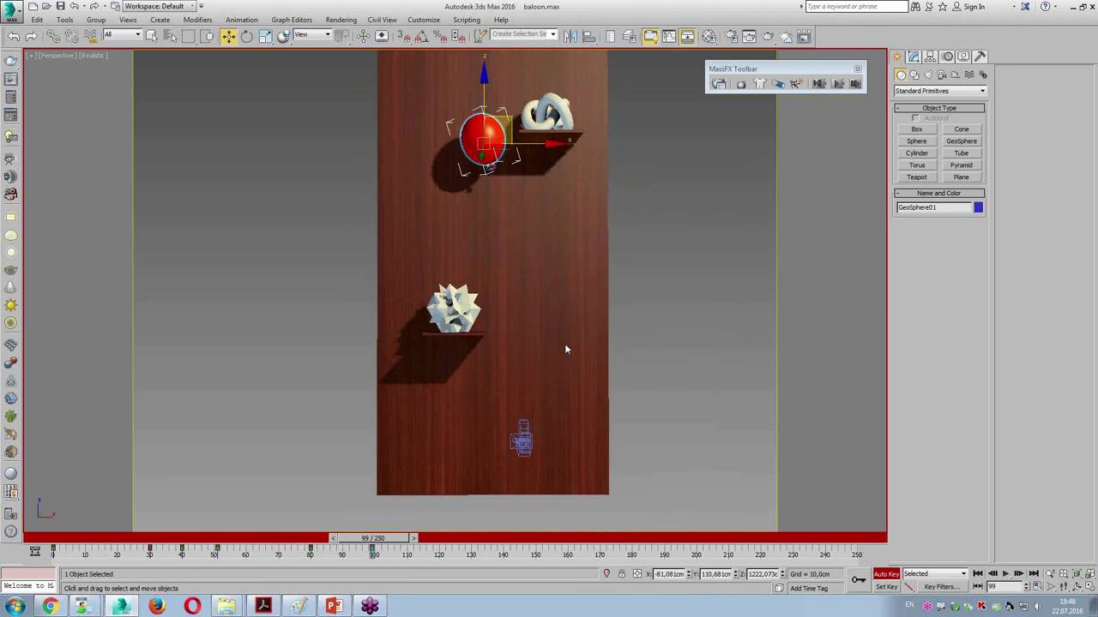
pyautogui.moveTo(394, 539)
pyautogui.mouseDown()
pyautogui.moveTo(82, 549)
pyautogui.moveTo(382, 546)
pyautogui.moveTo(166, 554)
pyautogui.moveTo(369, 548)
pyautogui.moveTo(77, 549)
pyautogui.moveTo(387, 549)
pyautogui.moveTo(79, 542)
pyautogui.mouseUp()
pyautogui.press('w')
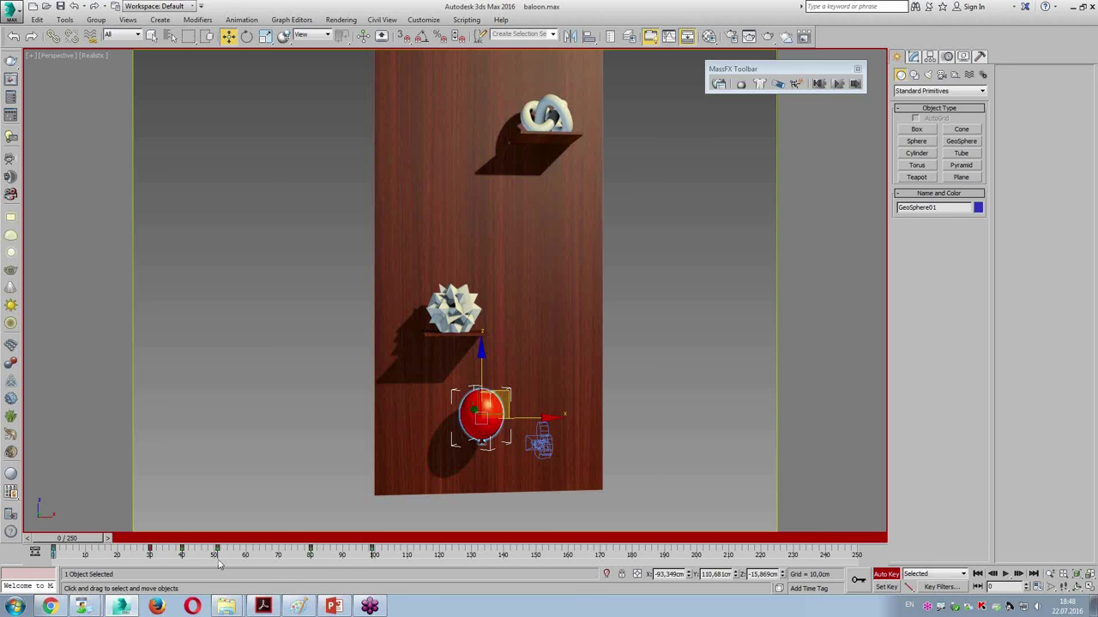
# Play the balloon animation and stop it at frame 100 beside the knot
pyautogui.click(1005, 573)
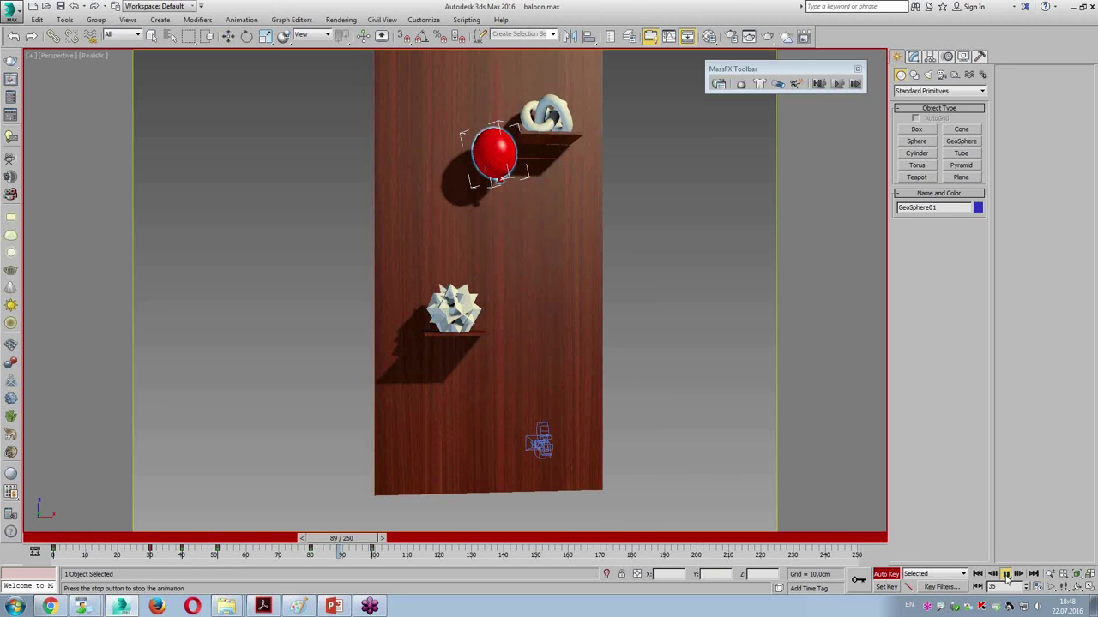
pyautogui.click(1006, 575)
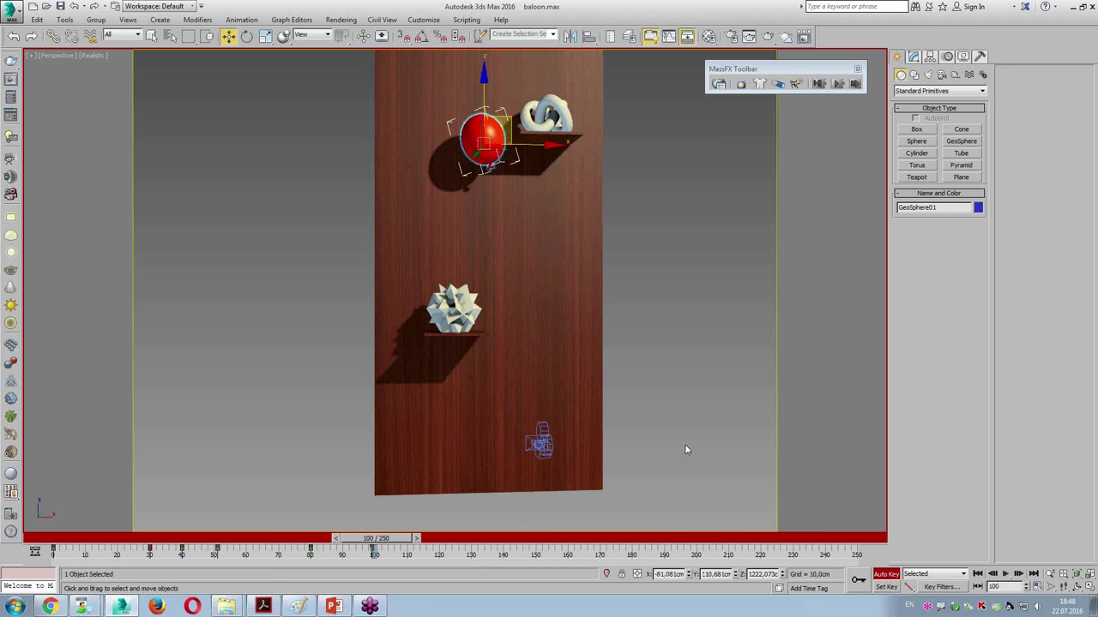
# Remove the balloon's trackbar keys from frame 80 to 100 so it stays beside the star at frame 70
pyautogui.moveTo(390, 550); pyautogui.dragTo(123, 553)
pyautogui.press('w')
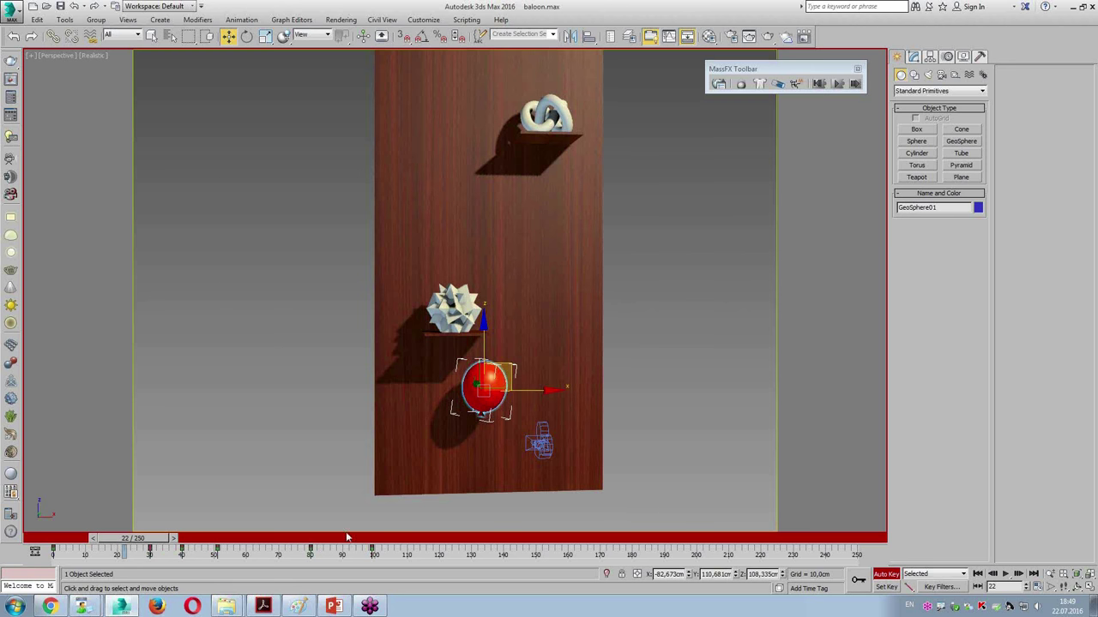
pyautogui.moveTo(186, 541)
pyautogui.mouseDown()
pyautogui.moveTo(373, 554)
pyautogui.moveTo(292, 557)
pyautogui.mouseUp()
pyautogui.press('w')
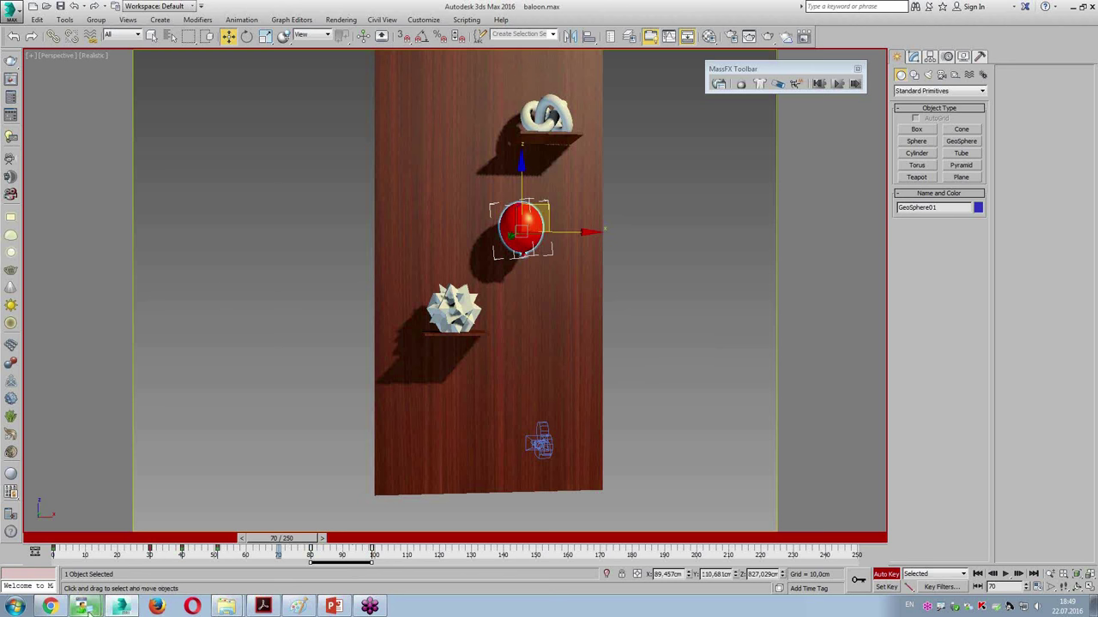
pyautogui.moveTo(330, 549); pyautogui.dragTo(373, 549)
pyautogui.press('Delete')
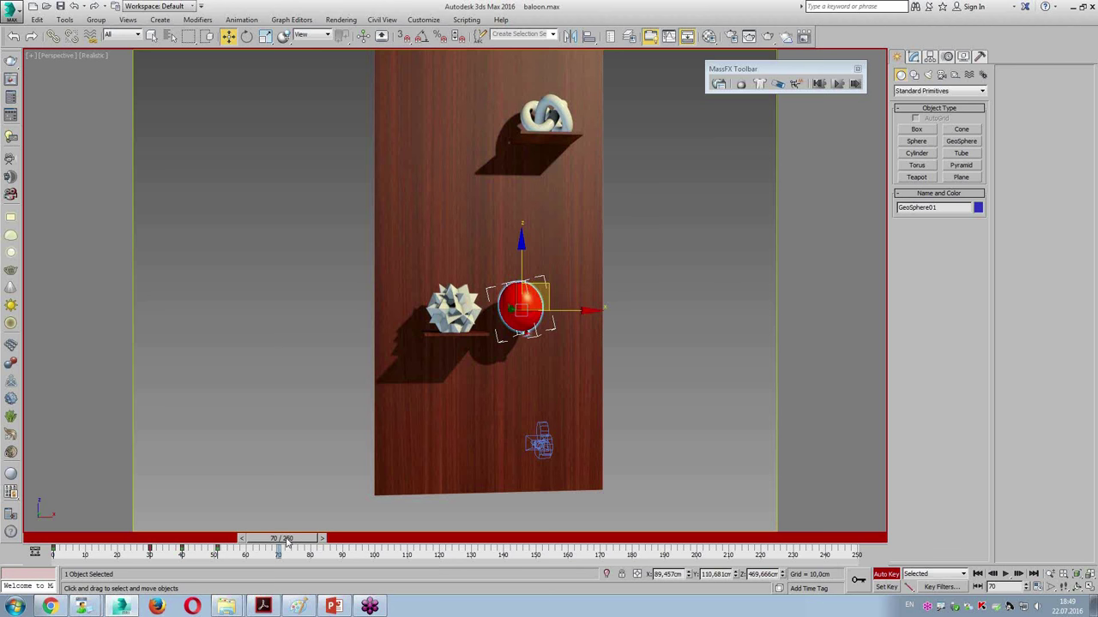
# Key the balloon rising to the knot's shelf at frames 81 and 96, keeping it upright
pyautogui.moveTo(287, 542); pyautogui.dragTo(298, 556)
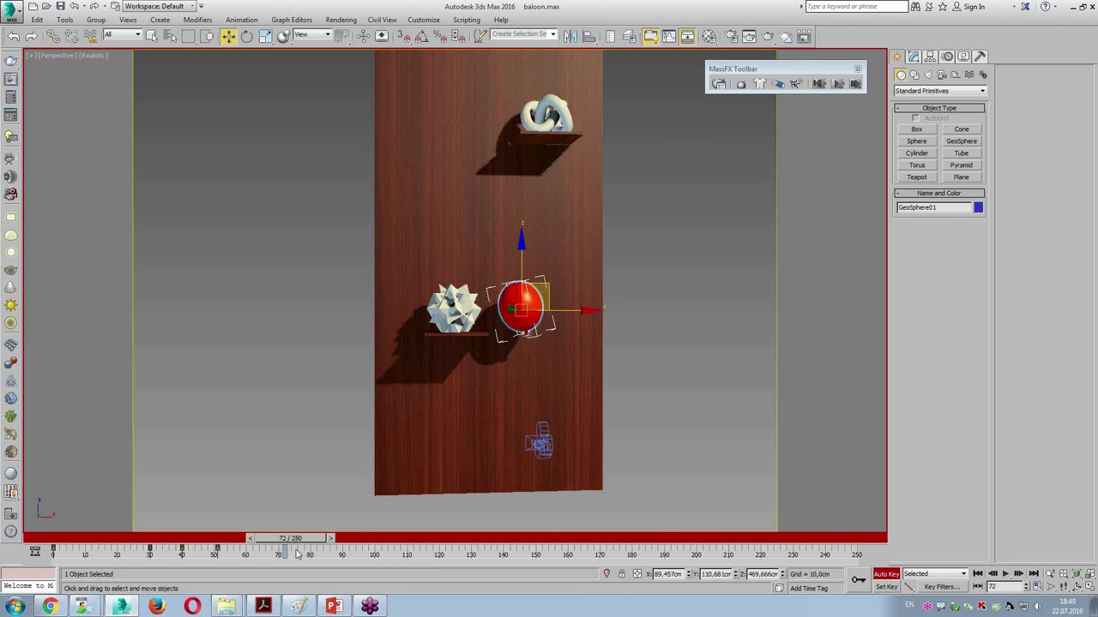
pyautogui.moveTo(302, 540); pyautogui.dragTo(316, 540)
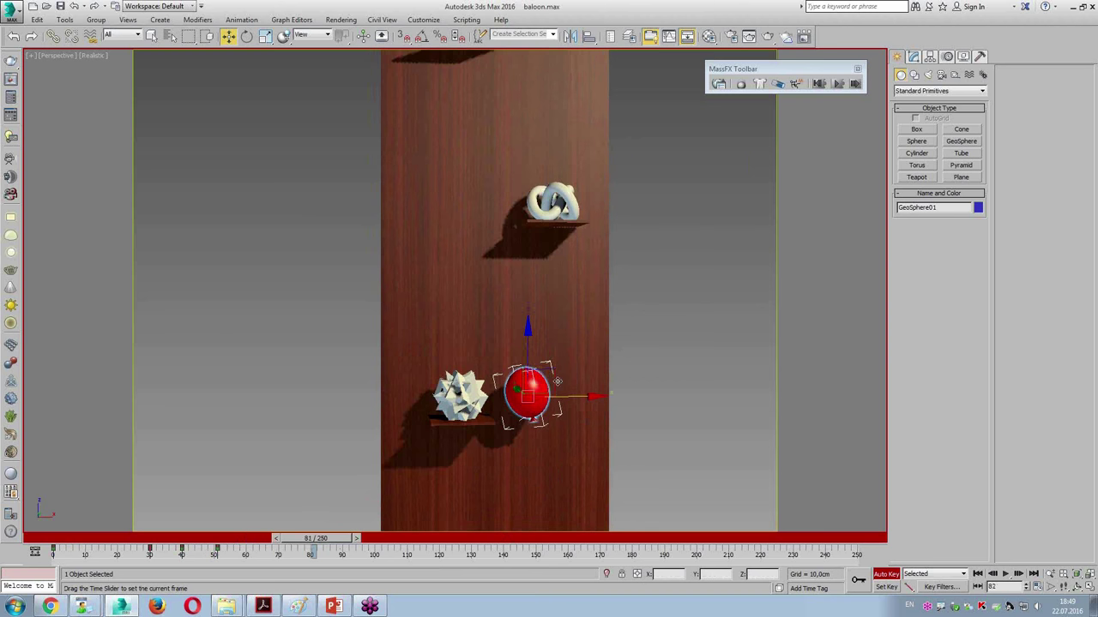
pyautogui.moveTo(528, 393); pyautogui.dragTo(525, 276)
pyautogui.moveTo(319, 539); pyautogui.dragTo(364, 538)
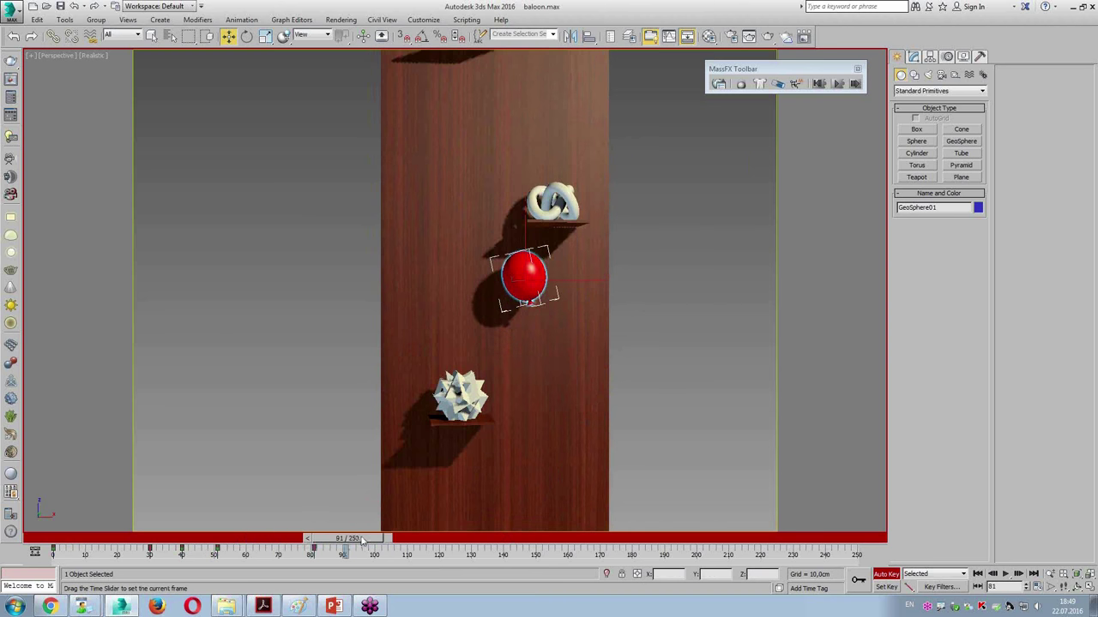
pyautogui.moveTo(553, 255); pyautogui.dragTo(527, 231)
pyautogui.press('e')
pyautogui.moveTo(400, 537); pyautogui.dragTo(351, 539)
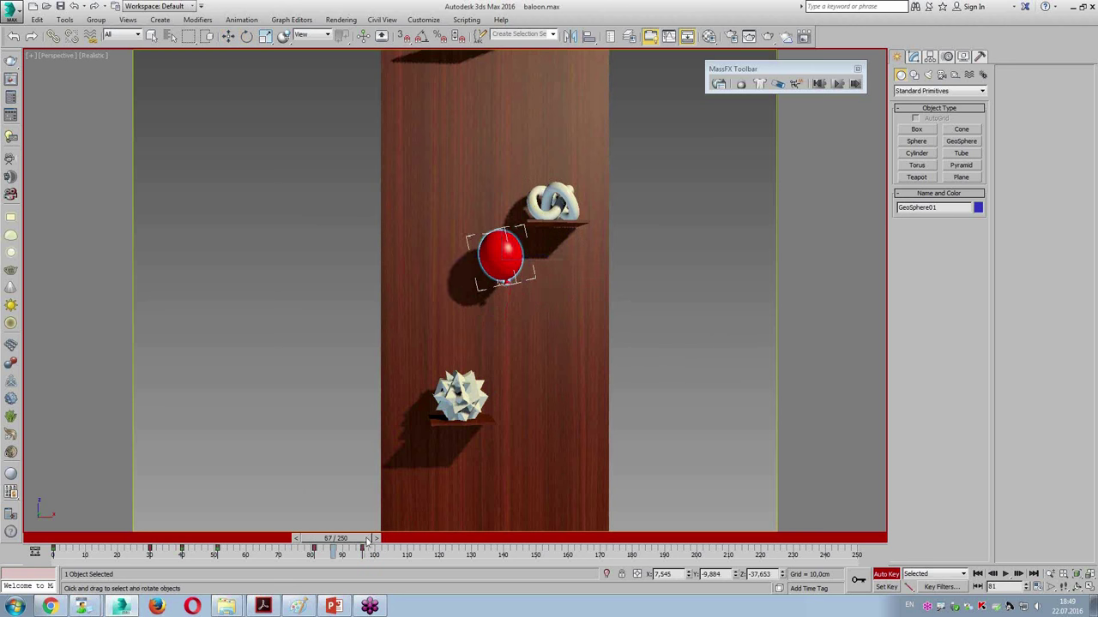
pyautogui.moveTo(576, 253); pyautogui.dragTo(588, 272)
pyautogui.moveTo(332, 538); pyautogui.dragTo(381, 538)
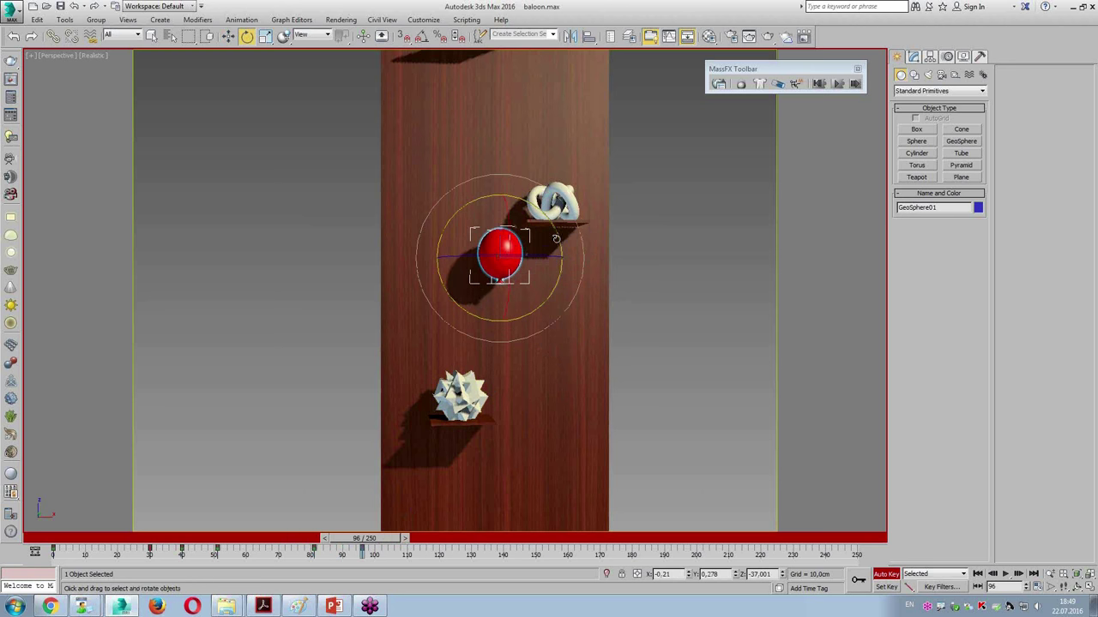
pyautogui.press('w')
pyautogui.click(518, 228)
pyautogui.click(500, 252)
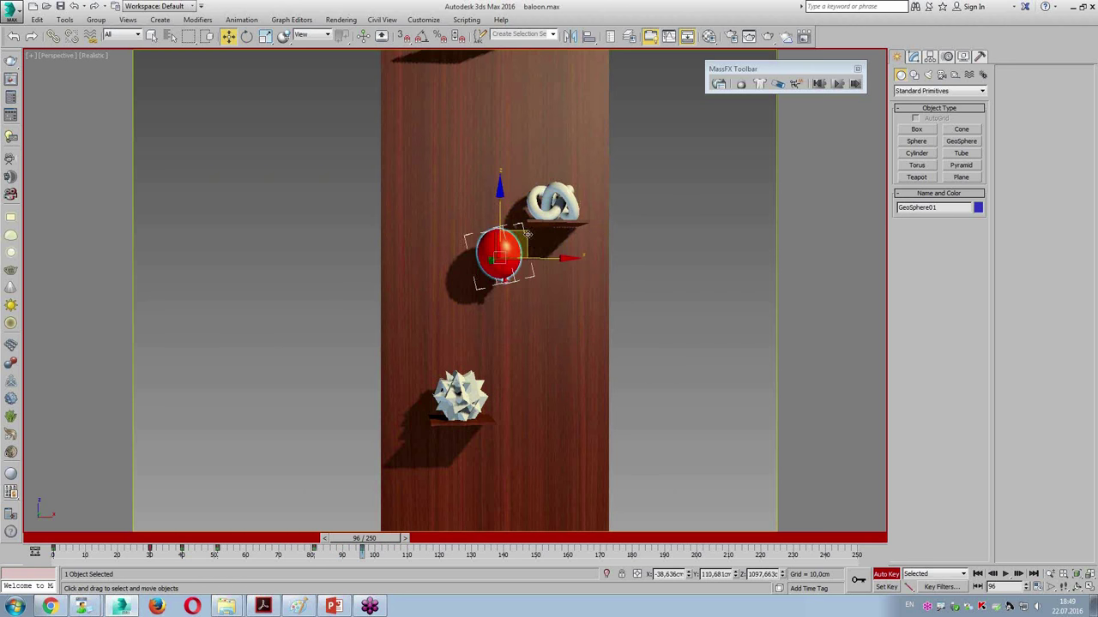
pyautogui.moveTo(500, 252); pyautogui.dragTo(487, 230)
pyautogui.moveTo(557, 302); pyautogui.dragTo(536, 431, button='middle')
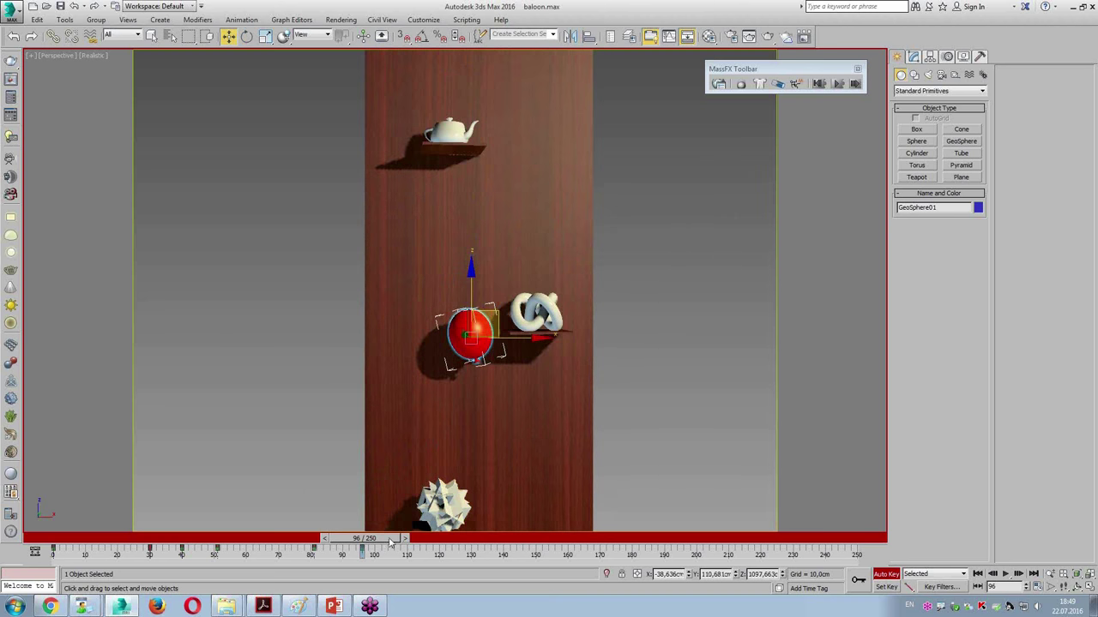
# Raise the balloon at frames 111, 139 and 151 up toward the teapot's shelf
pyautogui.moveTo(393, 541); pyautogui.dragTo(438, 546)
pyautogui.moveTo(502, 314)
pyautogui.mouseDown()
pyautogui.moveTo(508, 273)
pyautogui.moveTo(535, 268)
pyautogui.mouseUp()
pyautogui.press('e')
pyautogui.press('w')
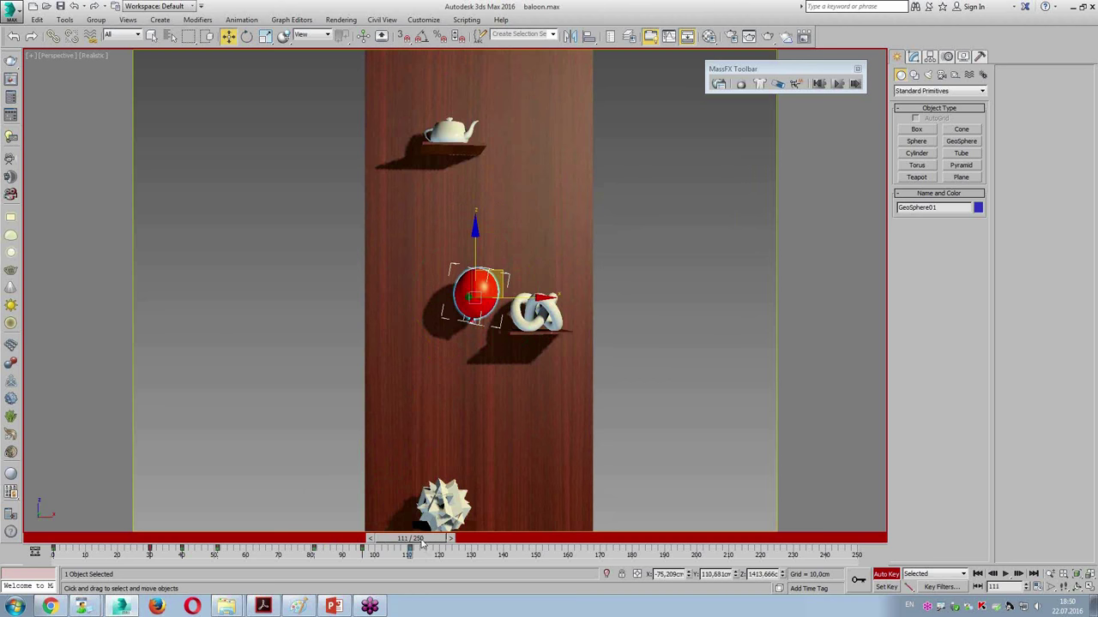
pyautogui.moveTo(427, 546); pyautogui.dragTo(512, 547)
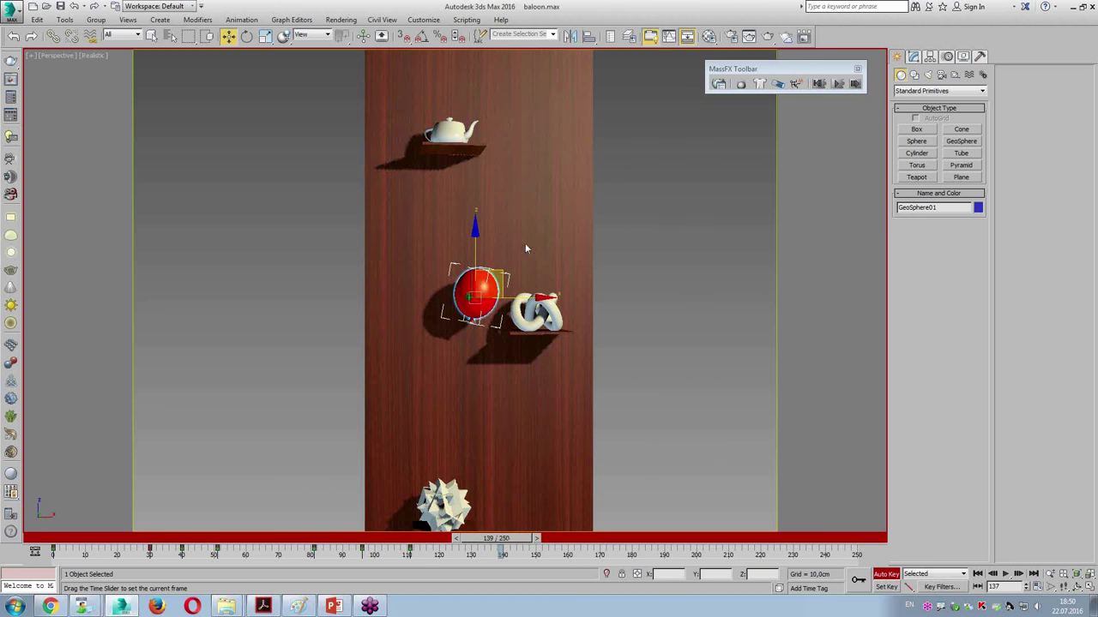
pyautogui.moveTo(503, 267); pyautogui.dragTo(511, 168)
pyautogui.press('e')
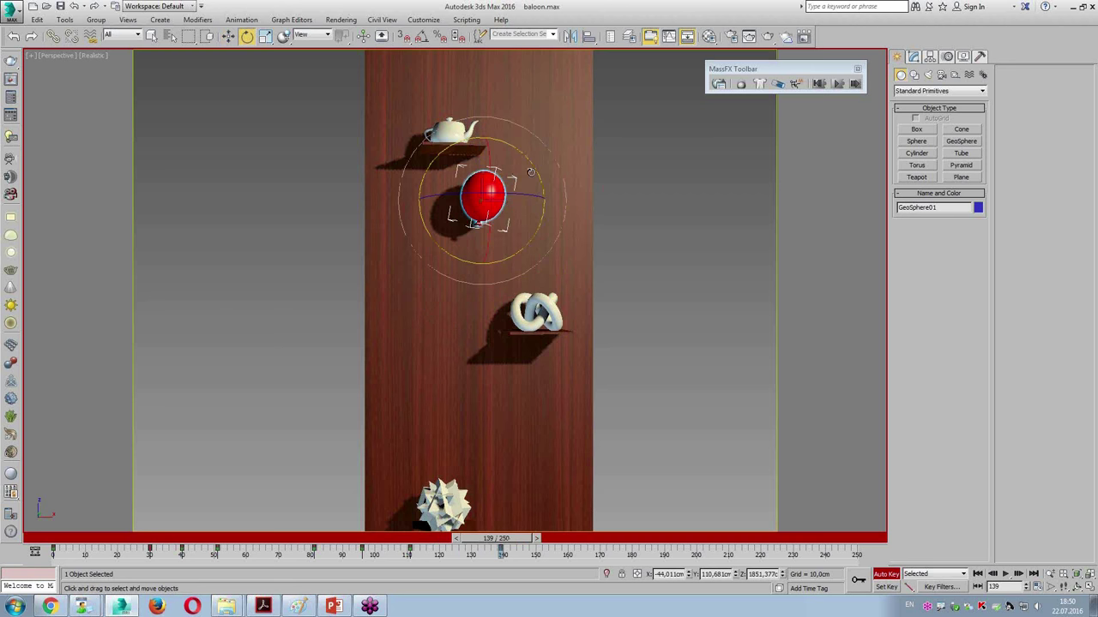
pyautogui.press('w')
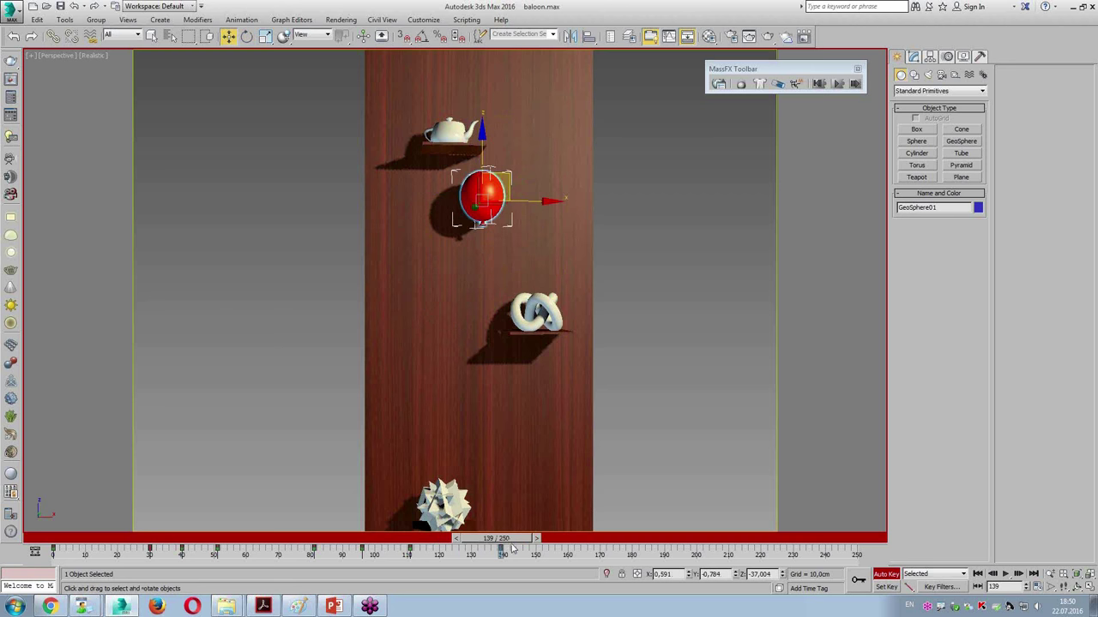
pyautogui.moveTo(511, 546); pyautogui.dragTo(549, 546)
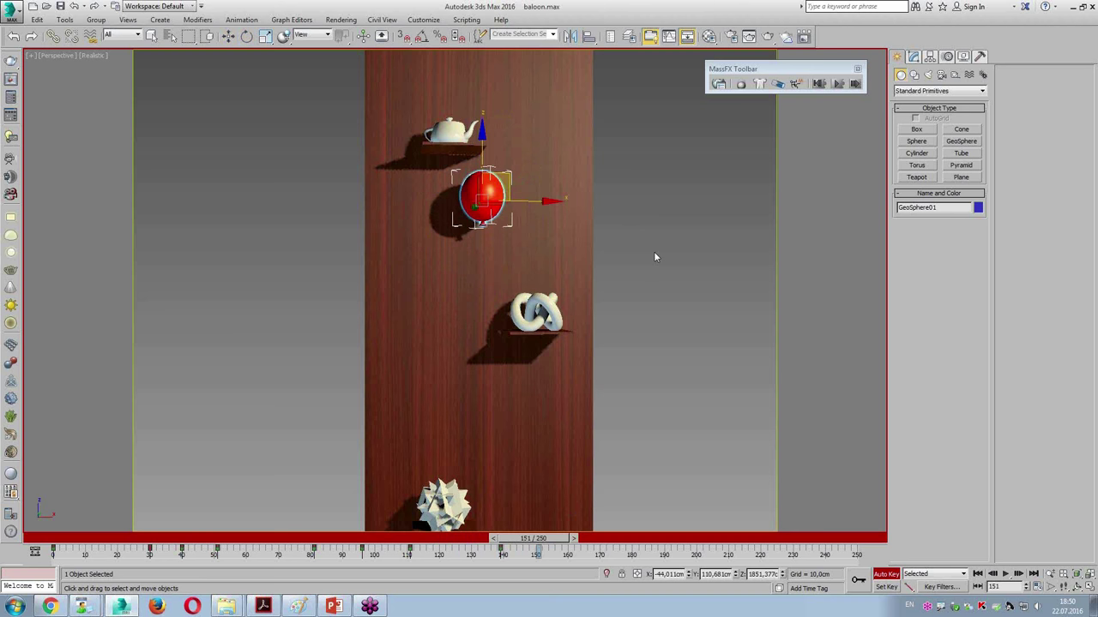
pyautogui.moveTo(654, 251); pyautogui.dragTo(634, 389, button='middle')
pyautogui.moveTo(488, 296); pyautogui.dragTo(553, 225)
pyautogui.press('e')
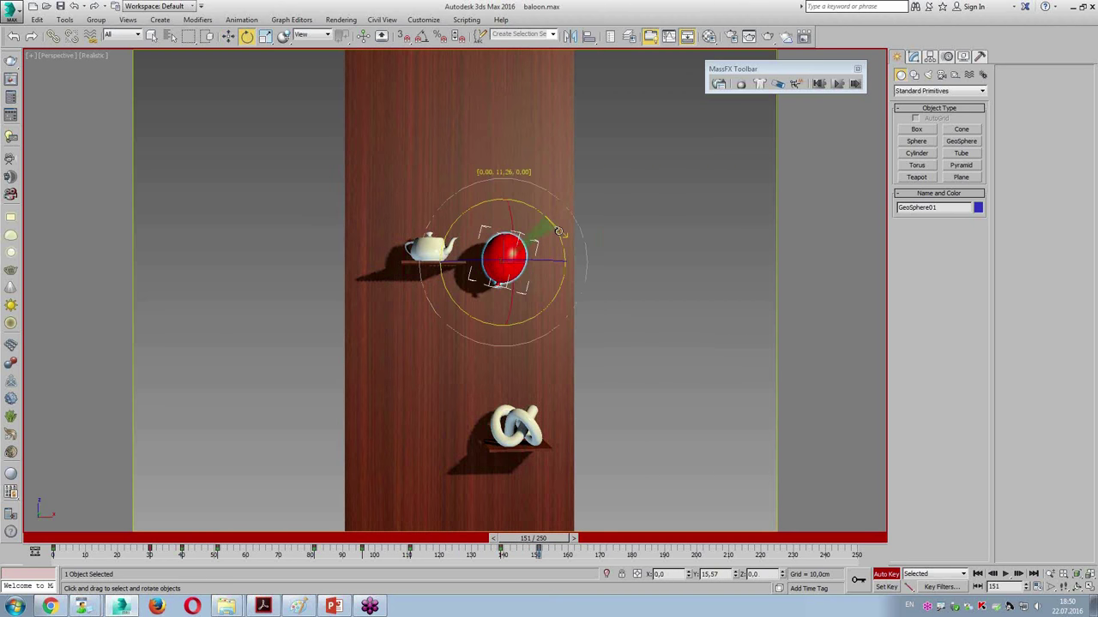
# Move the balloon higher up the board at frame 172
pyautogui.moveTo(550, 539); pyautogui.dragTo(610, 538)
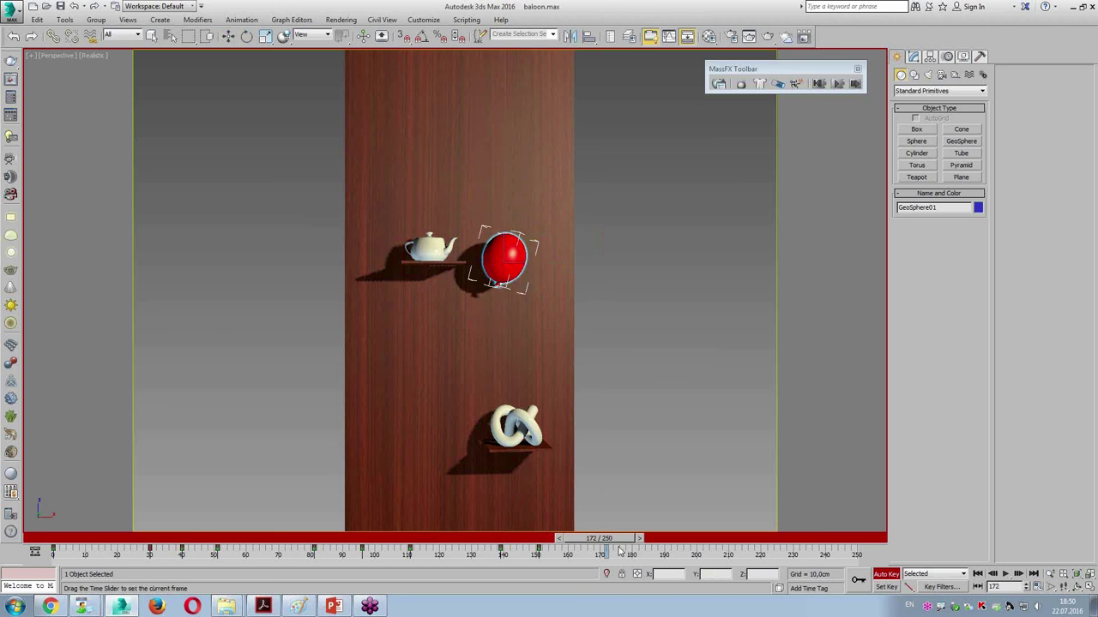
pyautogui.press('w')
pyautogui.moveTo(529, 240); pyautogui.dragTo(525, 182)
pyautogui.press('e')
pyautogui.moveTo(555, 162); pyautogui.dragTo(623, 310, button='middle')
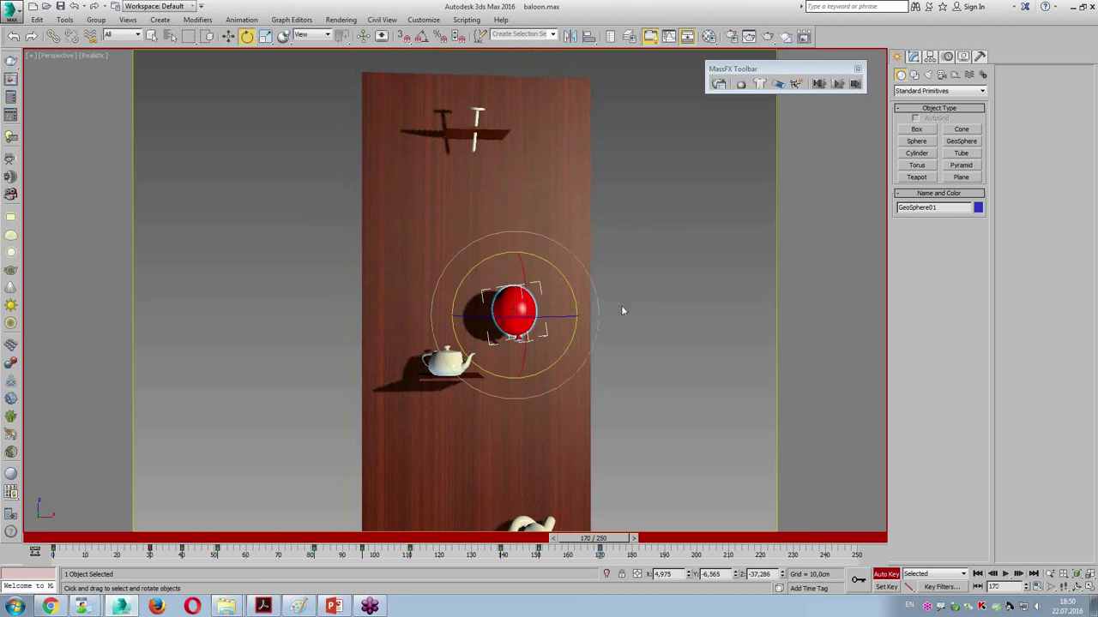
# Place the balloon just below the nail at frame 191 and shift its last key later
pyautogui.moveTo(622, 539); pyautogui.dragTo(690, 539)
pyautogui.press('w')
pyautogui.moveTo(550, 299); pyautogui.dragTo(499, 156)
pyautogui.press('e')
pyautogui.press('w')
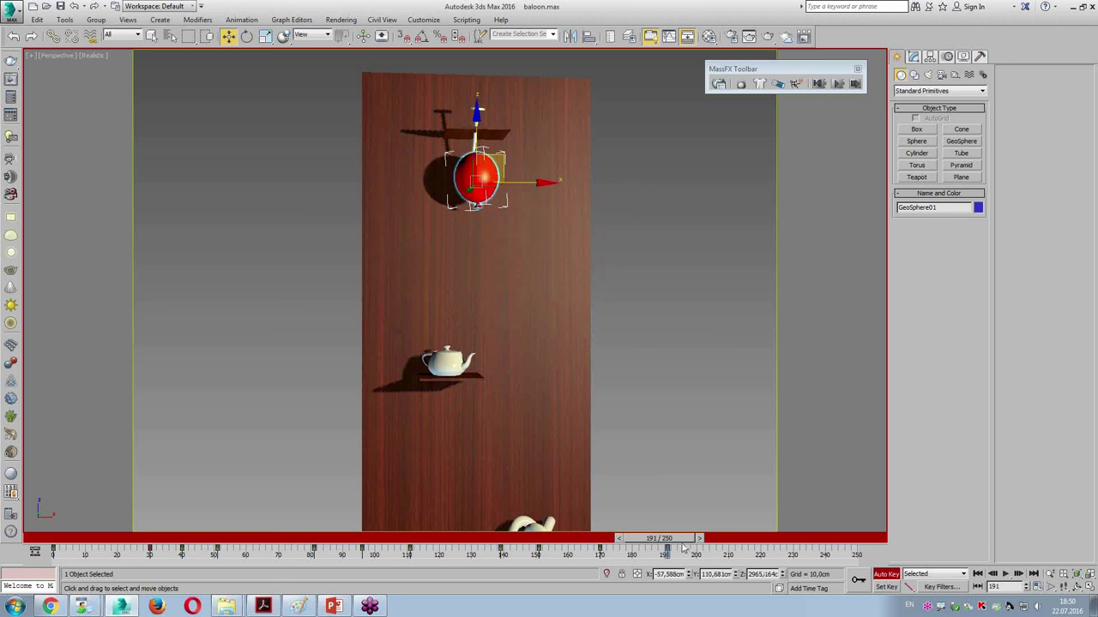
pyautogui.click(665, 550)
pyautogui.moveTo(665, 550); pyautogui.dragTo(692, 548)
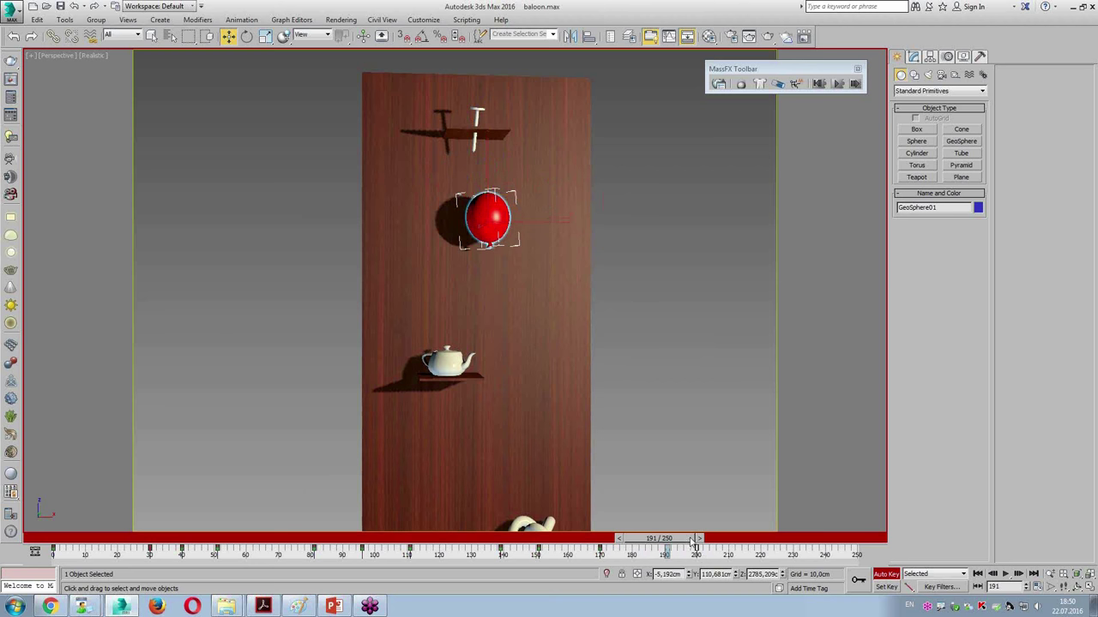
pyautogui.moveTo(692, 541); pyautogui.dragTo(153, 538)
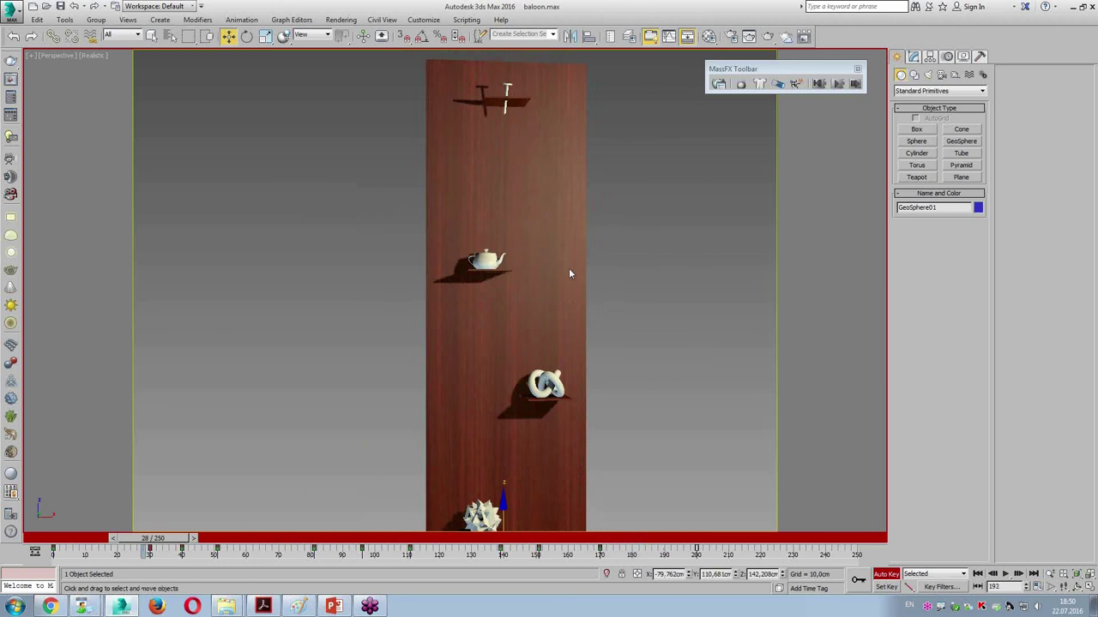
pyautogui.scroll(-3, 552, 333)
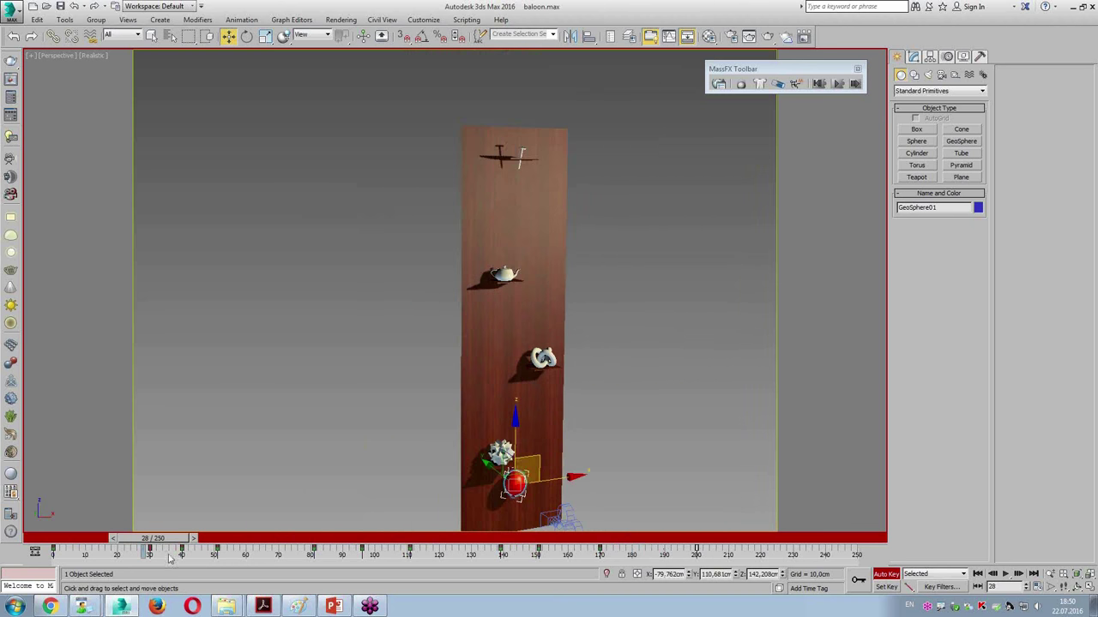
pyautogui.moveTo(155, 538)
pyautogui.mouseDown()
pyautogui.moveTo(699, 541)
pyautogui.moveTo(98, 540)
pyautogui.moveTo(742, 540)
pyautogui.moveTo(78, 540)
pyautogui.moveTo(247, 555)
pyautogui.moveTo(650, 541)
pyautogui.moveTo(331, 540)
pyautogui.mouseUp()
pyautogui.moveTo(215, 541)
pyautogui.mouseDown()
pyautogui.moveTo(69, 540)
pyautogui.moveTo(599, 546)
pyautogui.moveTo(9, 532)
pyautogui.moveTo(662, 540)
pyautogui.moveTo(18, 537)
pyautogui.mouseUp()
pyautogui.press('w')
pyautogui.moveTo(486, 294)
pyautogui.keyDown('alt'); pyautogui.mouseDown(button='middle')
pyautogui.moveTo(558, 299)
pyautogui.moveTo(548, 341)
pyautogui.moveTo(535, 331)
pyautogui.mouseUp(button='middle'); pyautogui.keyUp('alt')
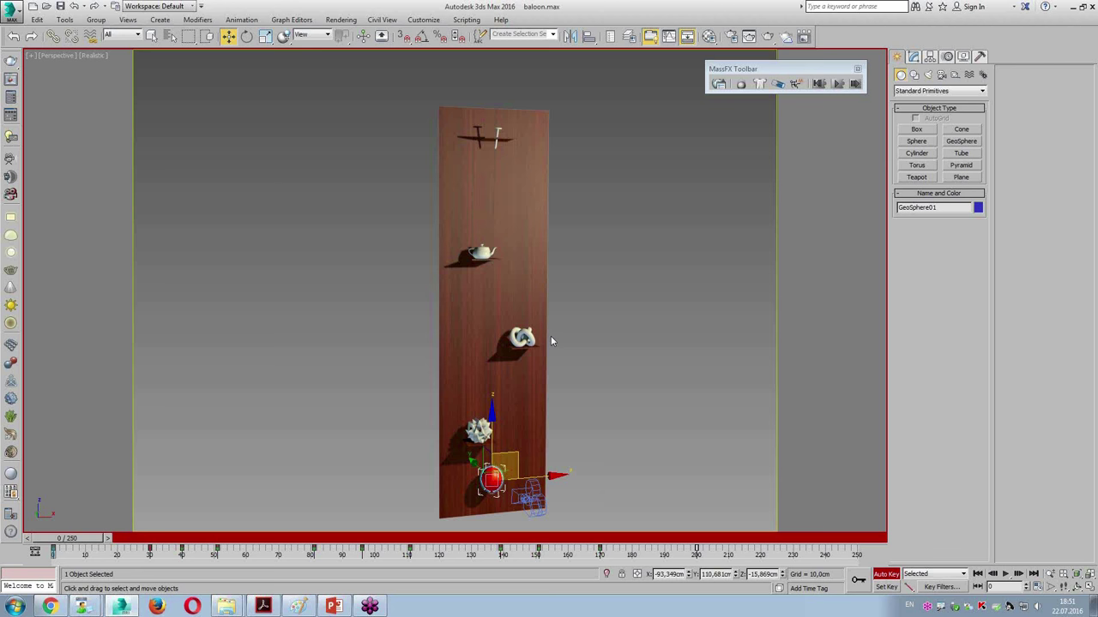
# Turn Auto Key off, play the balloon's rise through frame 191, then rewind to frame 0
pyautogui.click(884, 574)
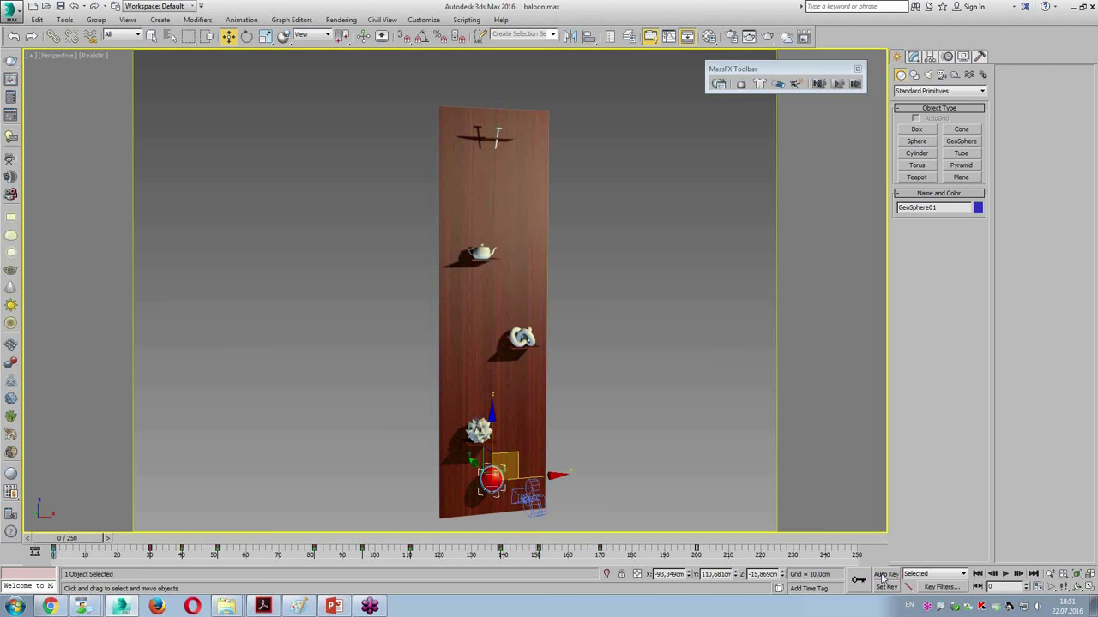
pyautogui.click(1005, 575)
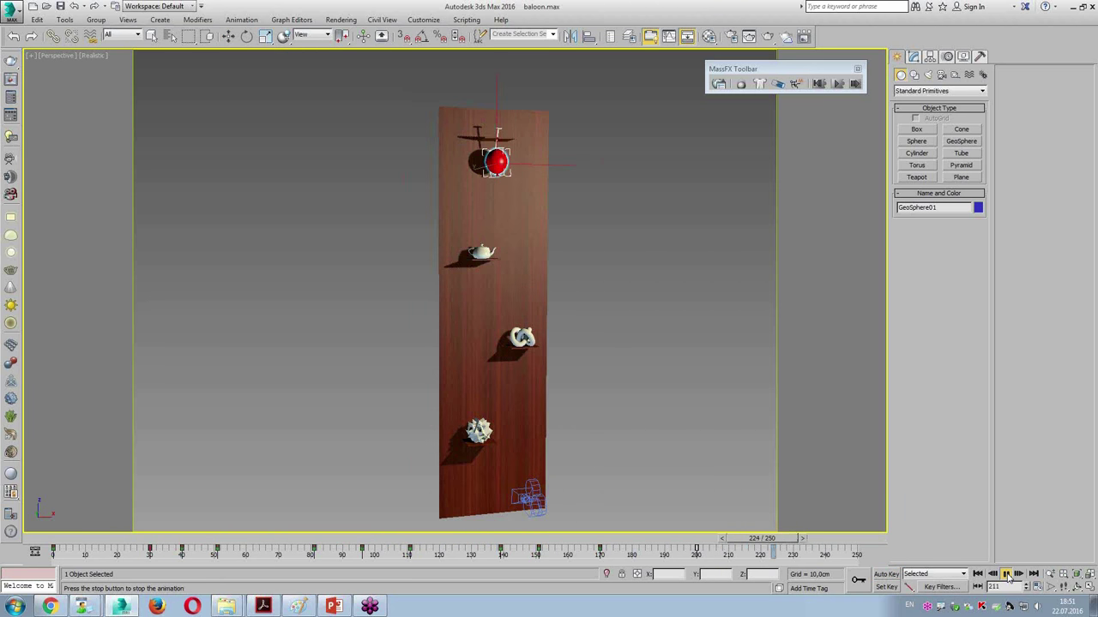
pyautogui.click(1008, 576)
pyautogui.moveTo(802, 540)
pyautogui.mouseDown()
pyautogui.moveTo(364, 540)
pyautogui.moveTo(626, 540)
pyautogui.moveTo(236, 561)
pyautogui.moveTo(183, 549)
pyautogui.moveTo(588, 549)
pyautogui.moveTo(577, 578)
pyautogui.moveTo(391, 549)
pyautogui.moveTo(171, 548)
pyautogui.moveTo(536, 549)
pyautogui.moveTo(654, 573)
pyautogui.moveTo(68, 549)
pyautogui.moveTo(654, 549)
pyautogui.moveTo(146, 549)
pyautogui.moveTo(479, 569)
pyautogui.moveTo(595, 549)
pyautogui.moveTo(53, 548)
pyautogui.mouseUp()
pyautogui.press('w')
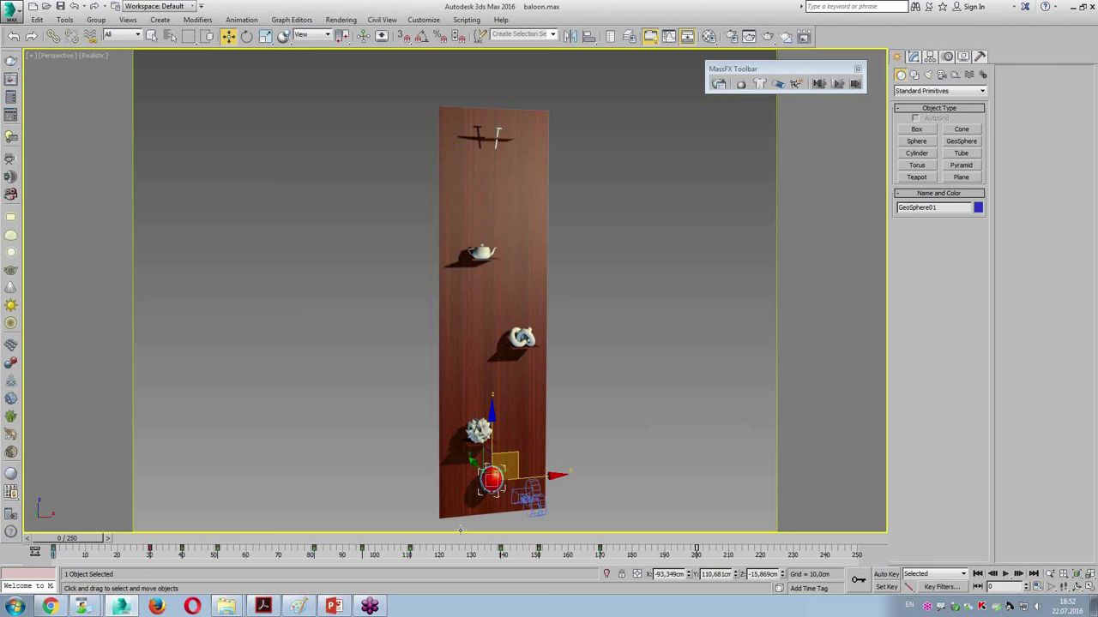
pyautogui.moveTo(82, 538)
pyautogui.mouseDown()
pyautogui.moveTo(400, 554)
pyautogui.moveTo(217, 556)
pyautogui.mouseUp()
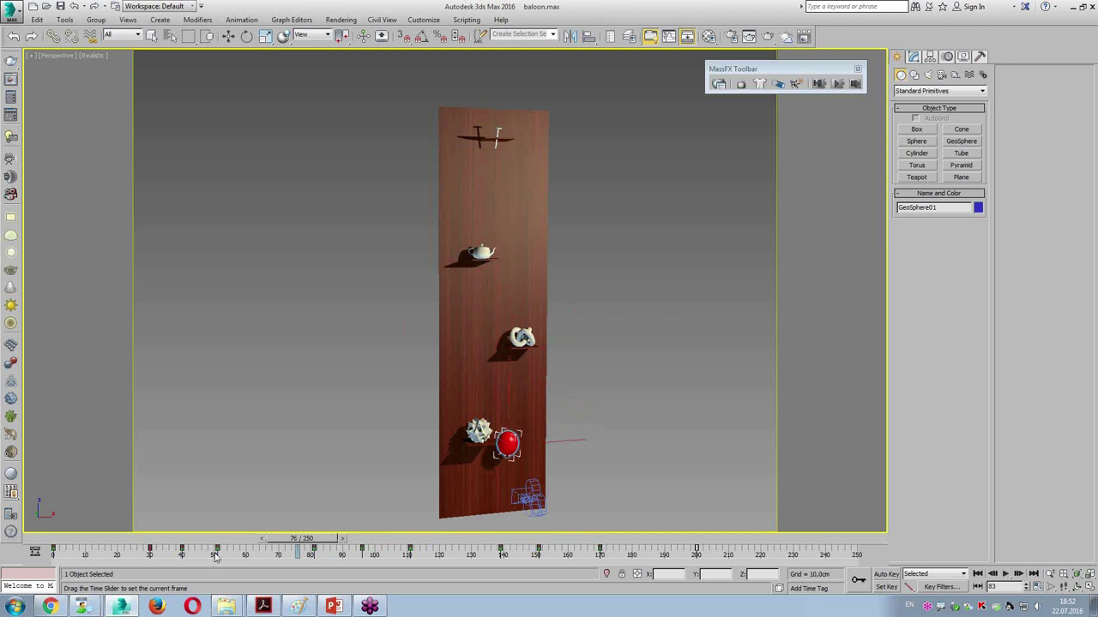
pyautogui.press('Home')
pyautogui.press('w')
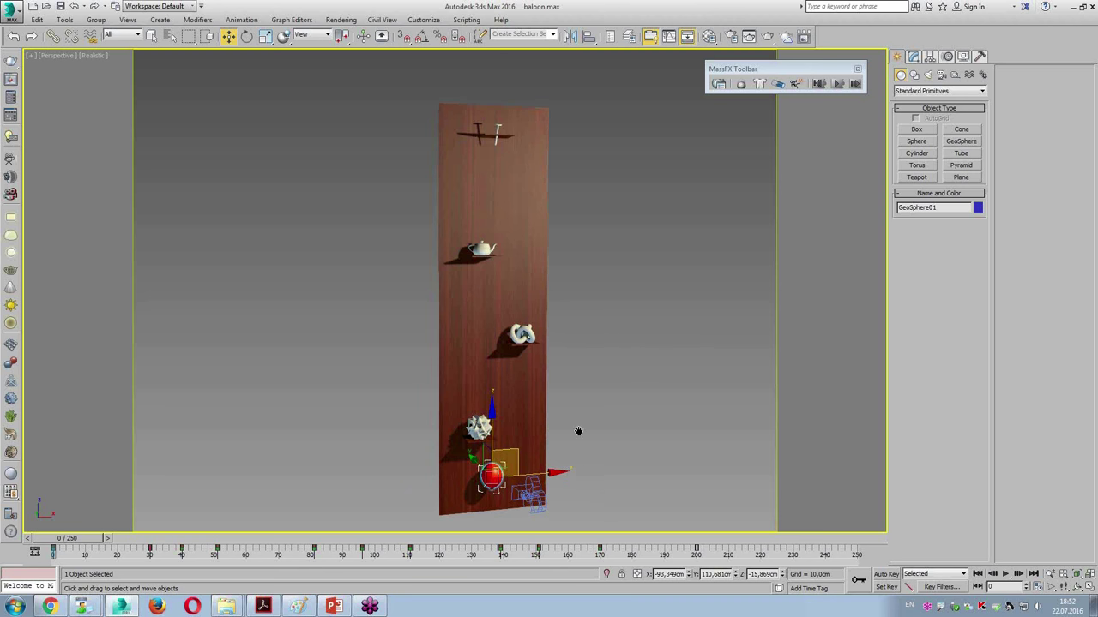
pyautogui.scroll(2, 552, 328)
pyautogui.scroll(2, 553, 340)
pyautogui.moveTo(553, 340); pyautogui.dragTo(596, 322, button='middle')
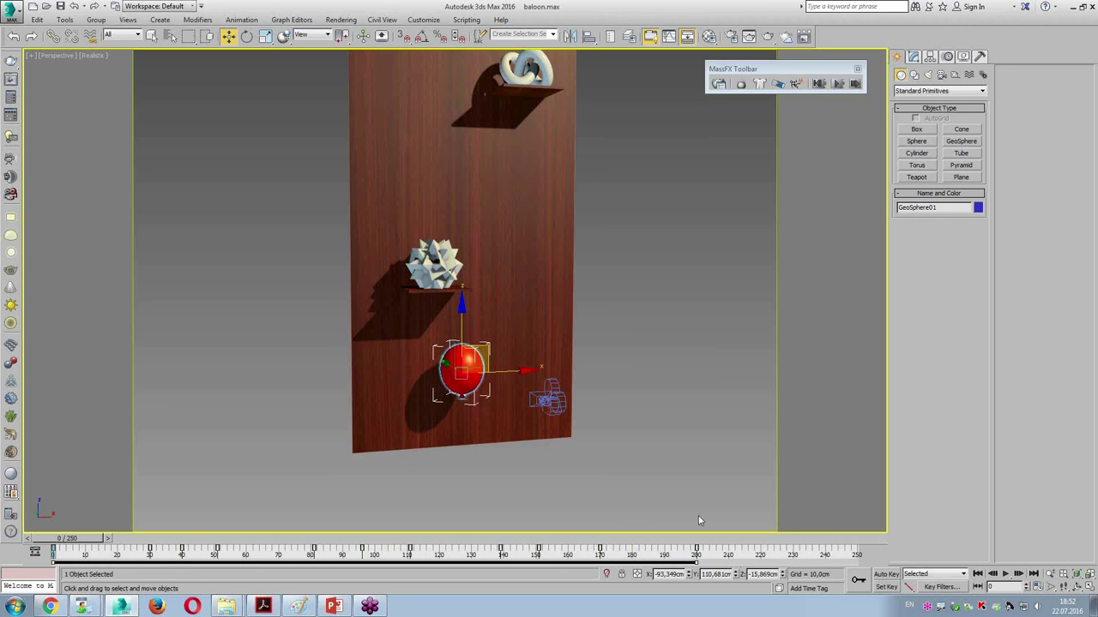
# Select the spiky Hedra01 on the shelf and frame it beside the balloon at frame 0
pyautogui.moveTo(778, 221); pyautogui.dragTo(762, 292, button='middle')
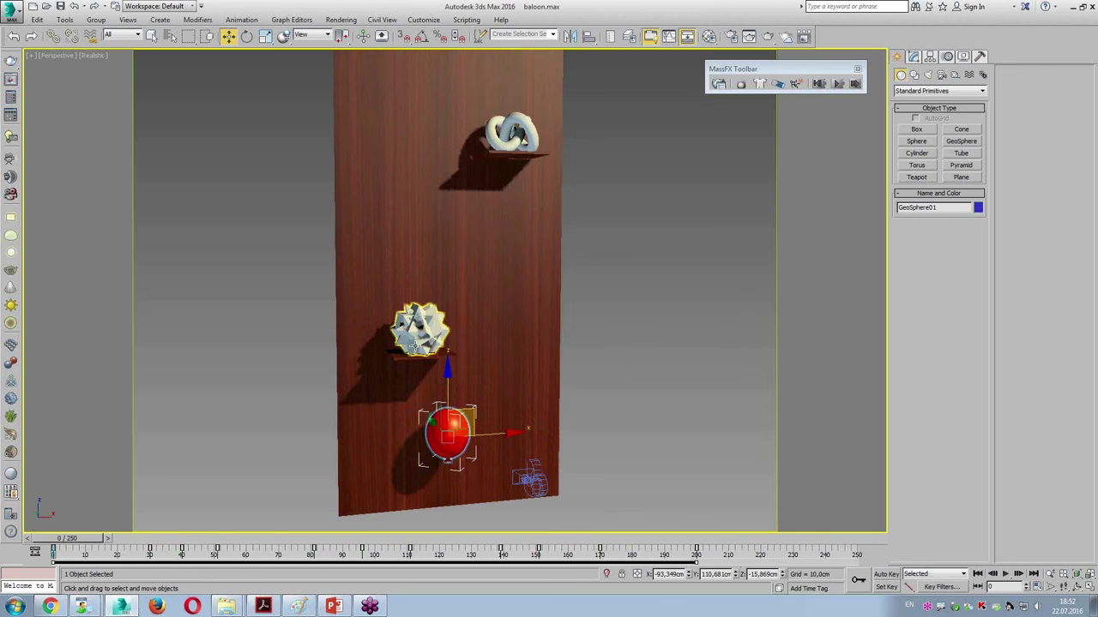
pyautogui.click(415, 337)
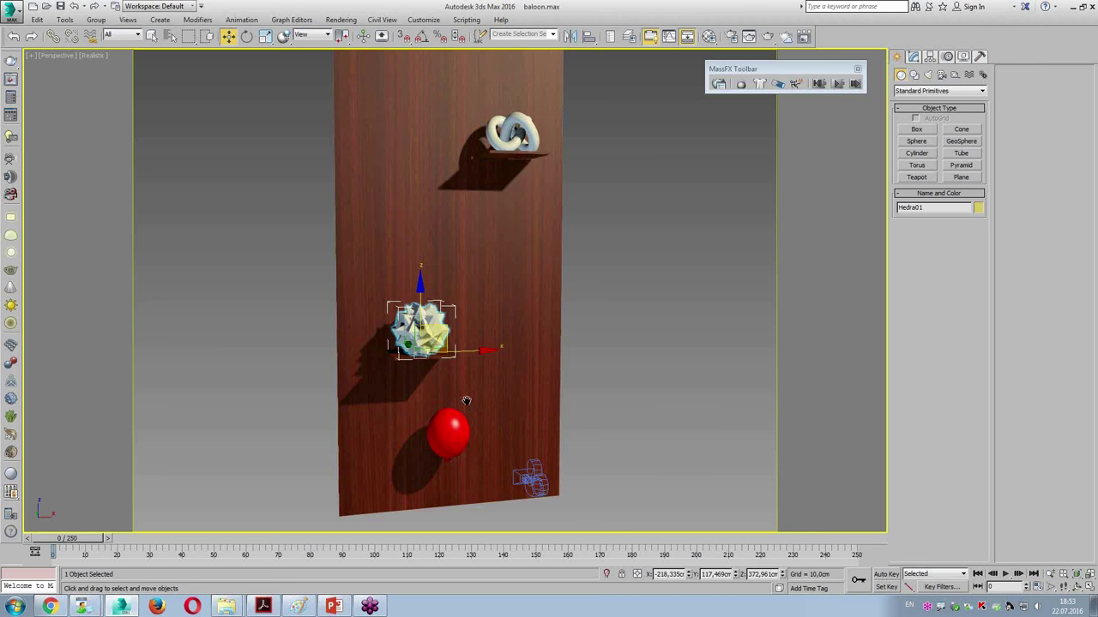
pyautogui.moveTo(466, 399); pyautogui.dragTo(503, 326, button='middle')
pyautogui.scroll(2, 477, 364)
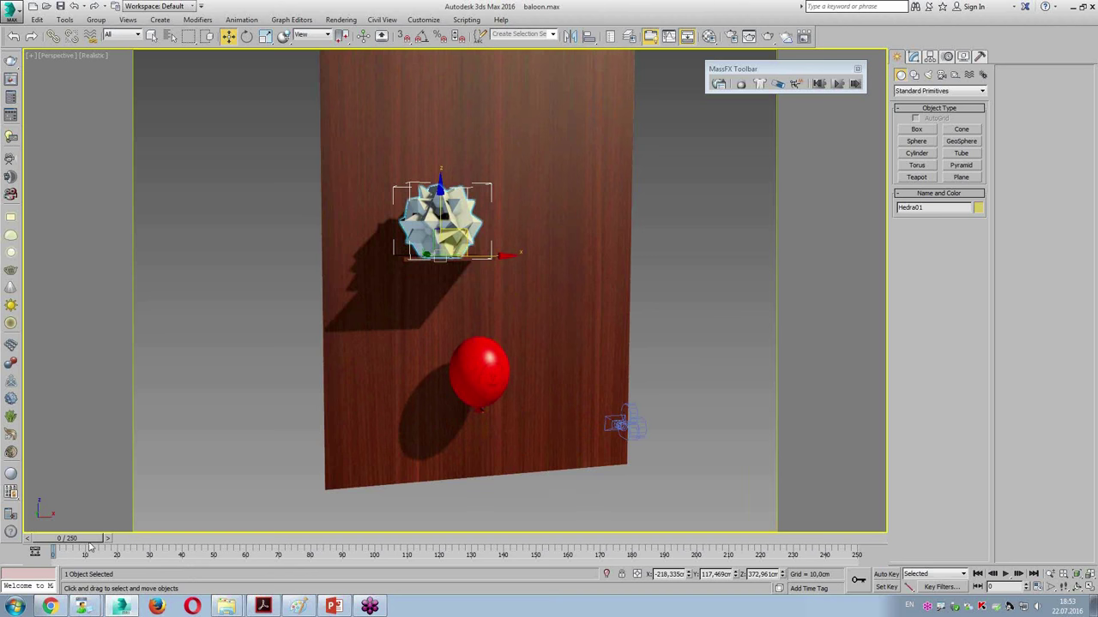
pyautogui.moveTo(90, 540); pyautogui.dragTo(64, 538)
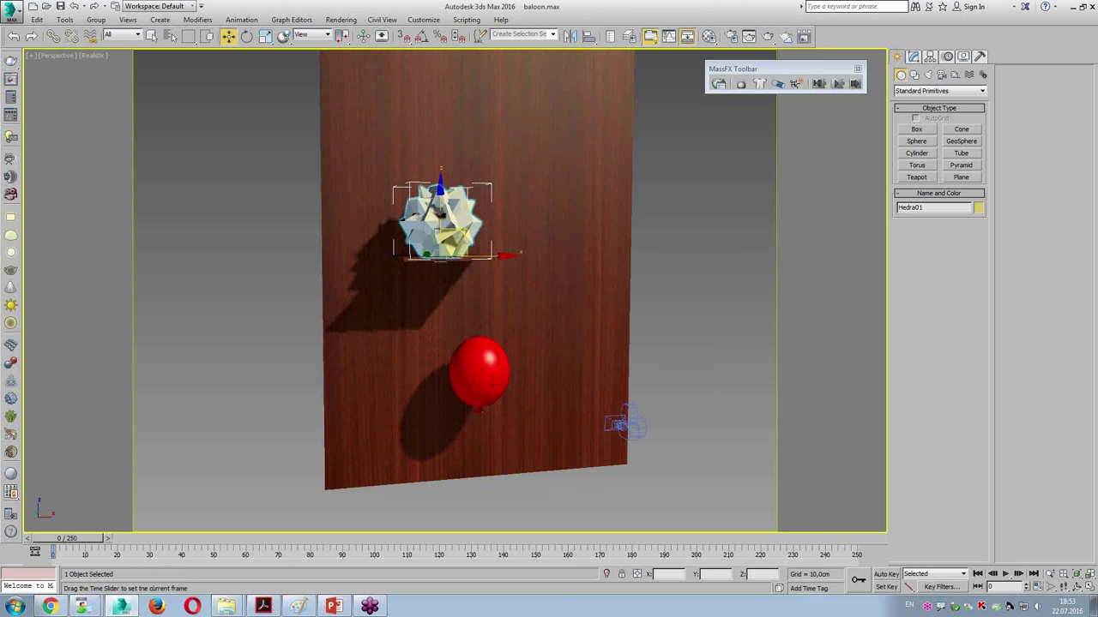
# With Auto Key on, uniformly scale Hedra01 down to about 7% at frame 0
pyautogui.click(888, 575)
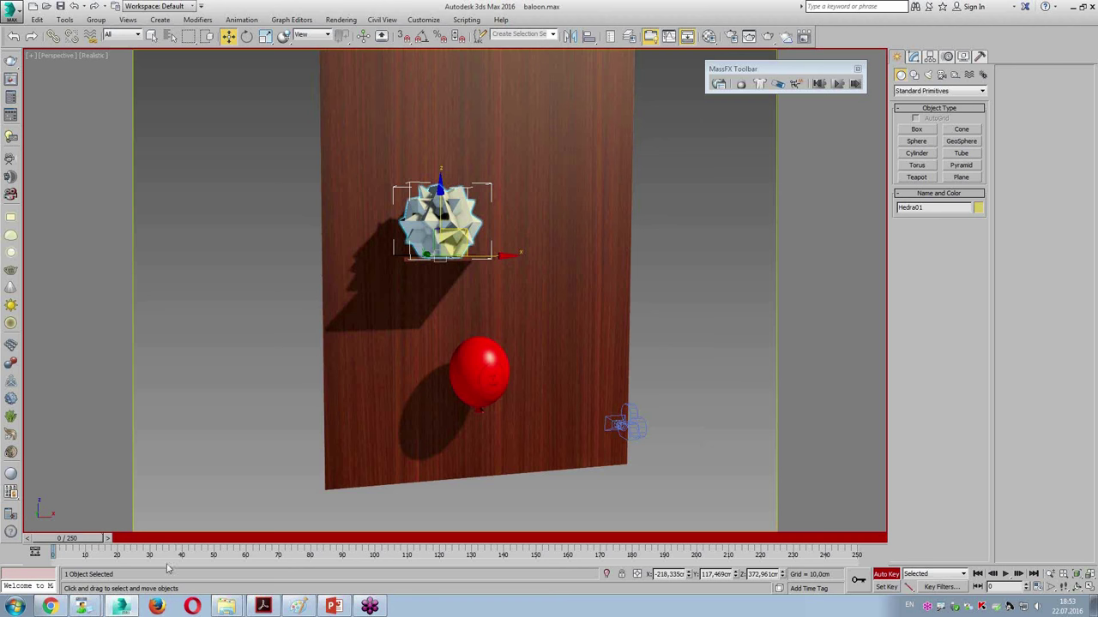
pyautogui.click(267, 39)
pyautogui.moveTo(435, 239); pyautogui.dragTo(297, 400)
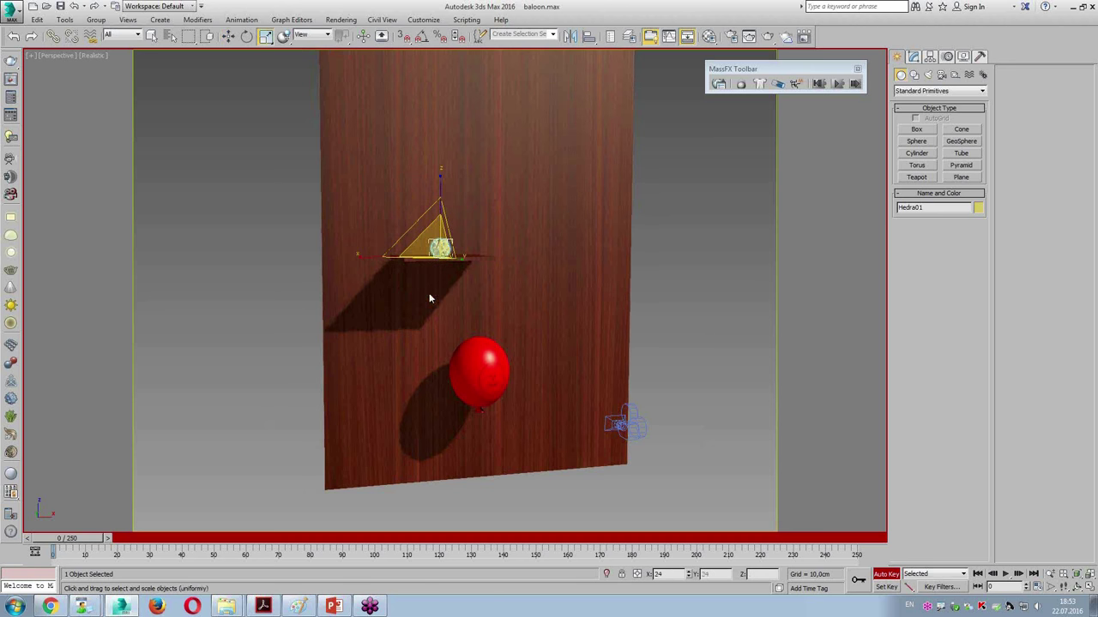
pyautogui.moveTo(439, 236); pyautogui.dragTo(331, 392)
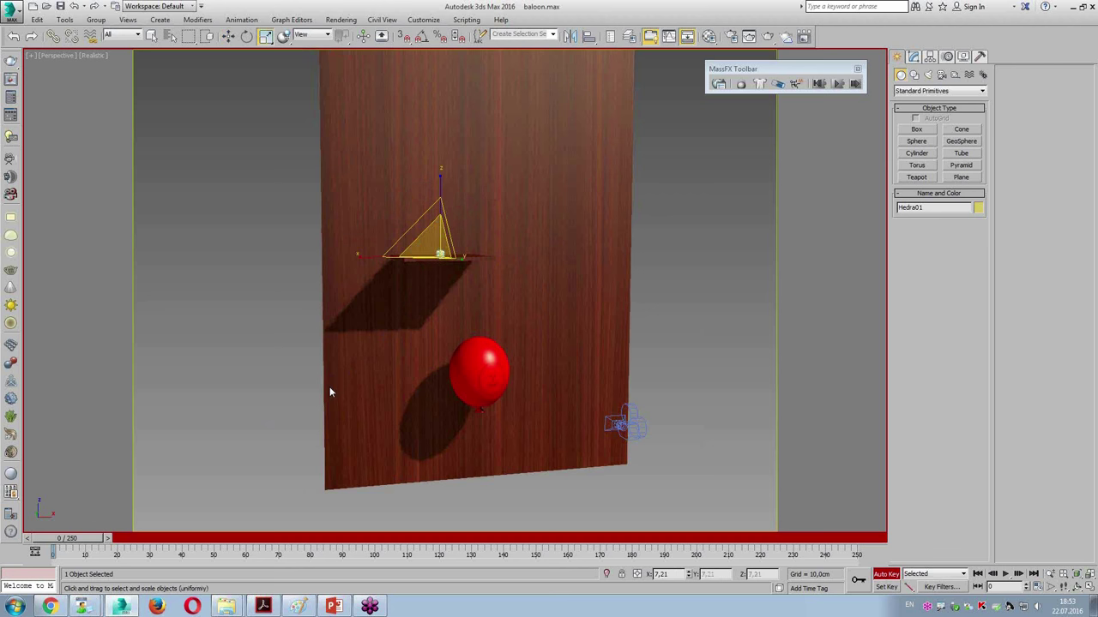
# Scale Hedra01 back to full size at frame 16 and scrub to check its growth
pyautogui.moveTo(74, 543); pyautogui.dragTo(124, 550)
pyautogui.press('r')
pyautogui.moveTo(417, 277); pyautogui.dragTo(420, 248)
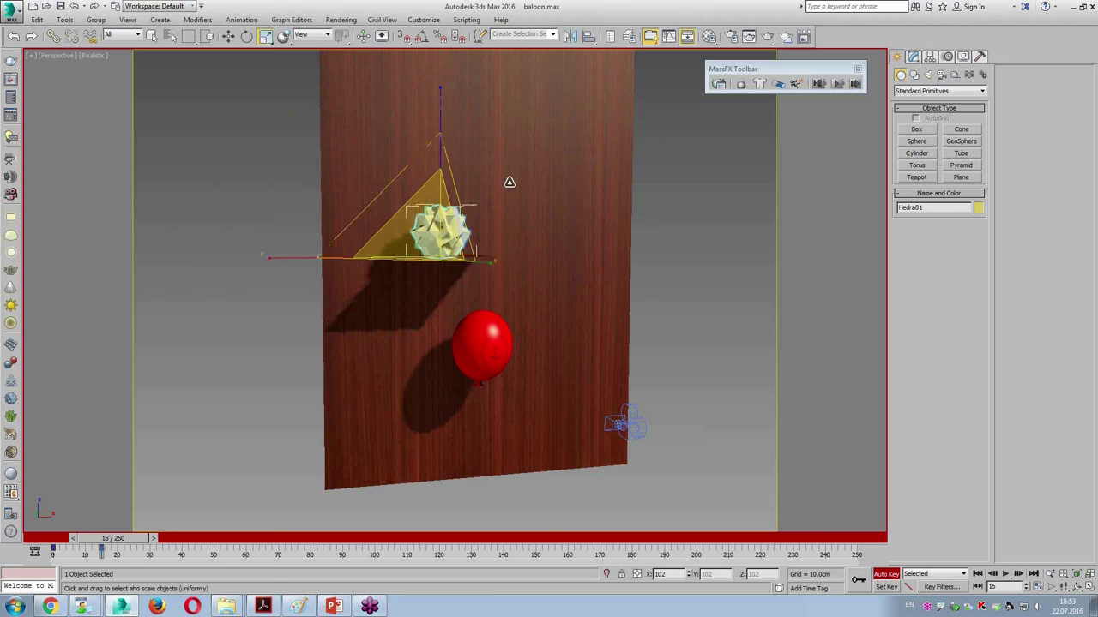
pyautogui.moveTo(419, 249); pyautogui.dragTo(591, 128)
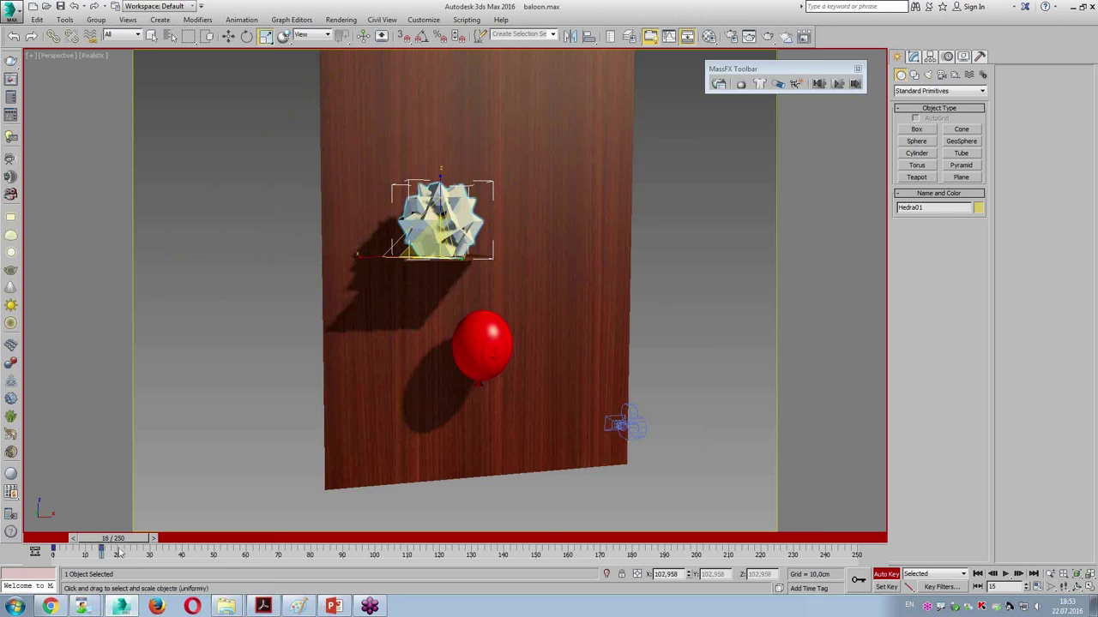
pyautogui.hotkey('ctrl', 'z')
pyautogui.moveTo(73, 551)
pyautogui.mouseDown()
pyautogui.moveTo(141, 562)
pyautogui.moveTo(68, 579)
pyautogui.moveTo(124, 587)
pyautogui.moveTo(74, 592)
pyautogui.mouseUp()
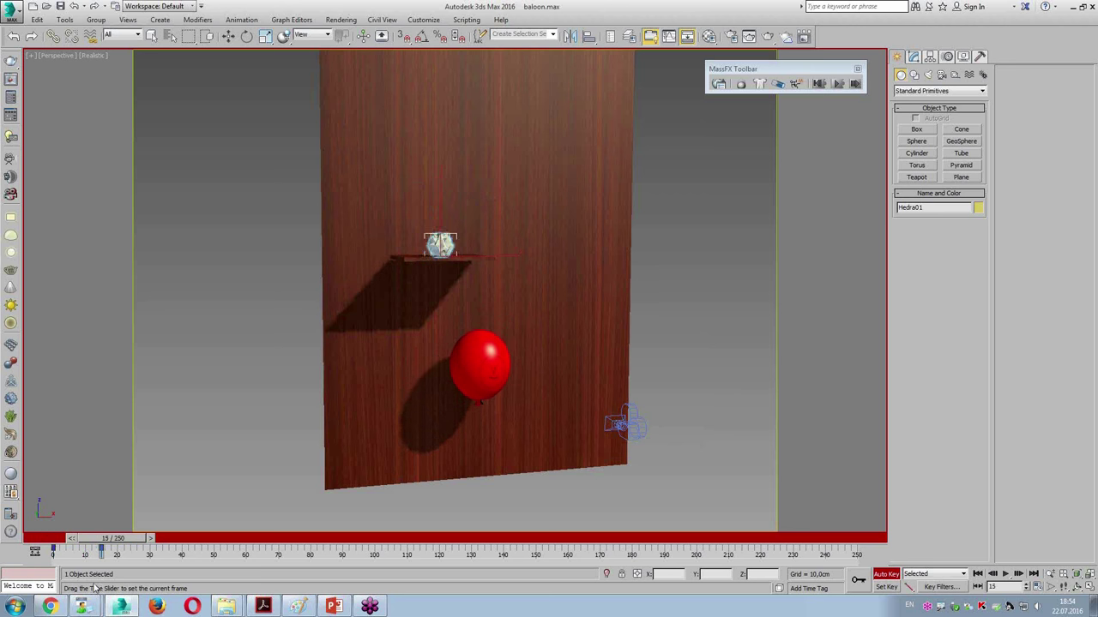
pyautogui.press('r')
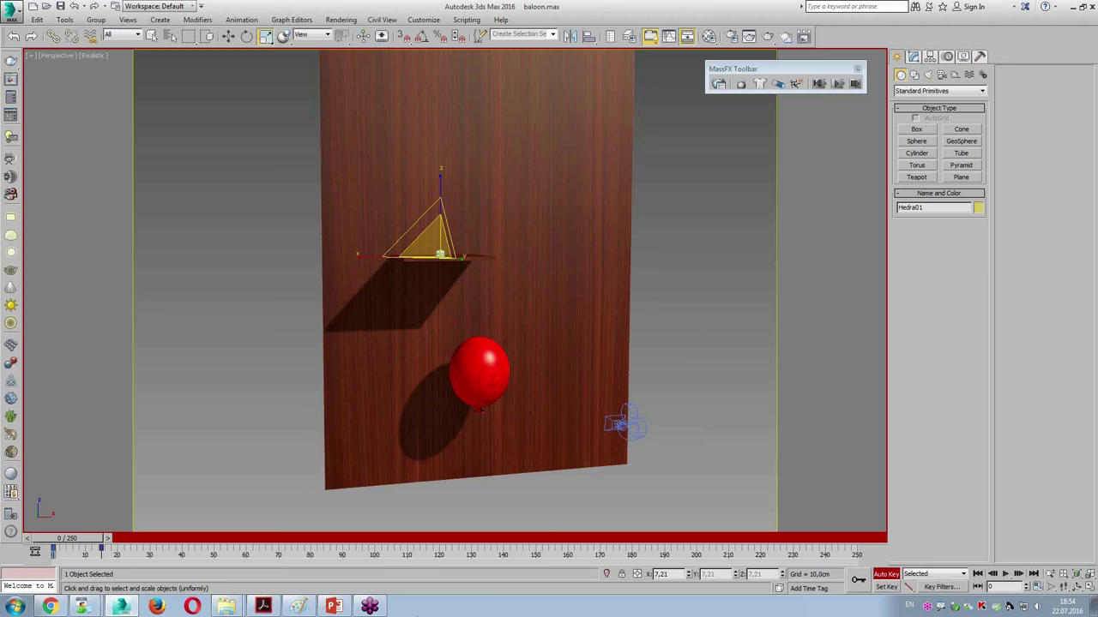
pyautogui.press('q')
pyautogui.click(879, 574)
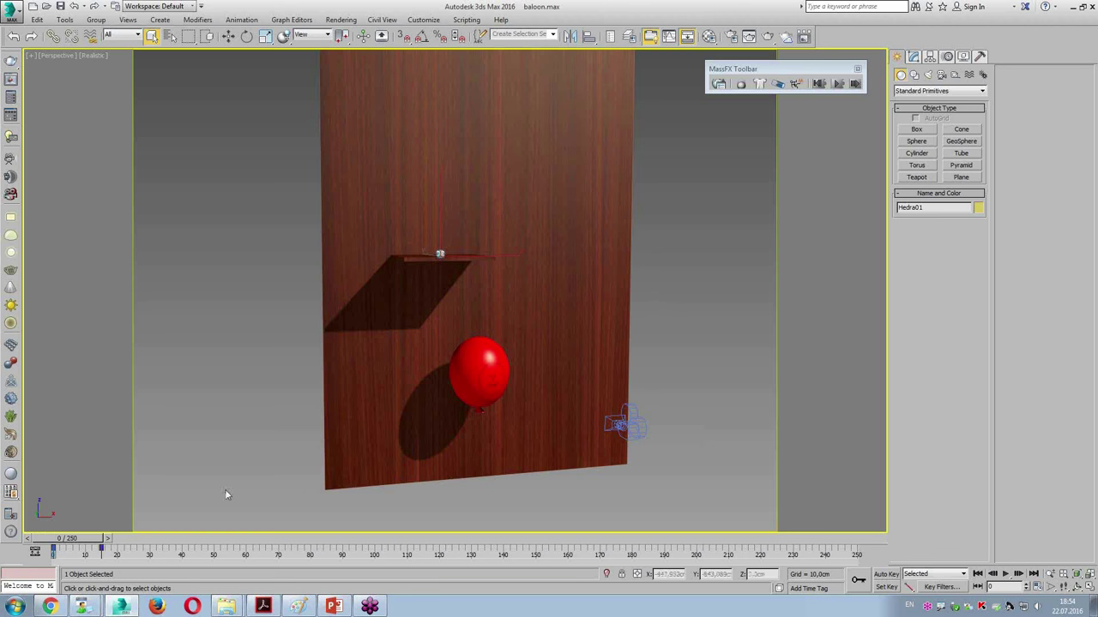
pyautogui.moveTo(406, 401)
pyautogui.keyDown('alt'); pyautogui.mouseDown(button='middle')
pyautogui.moveTo(395, 415)
pyautogui.moveTo(405, 432)
pyautogui.mouseUp(button='middle'); pyautogui.keyUp('alt')
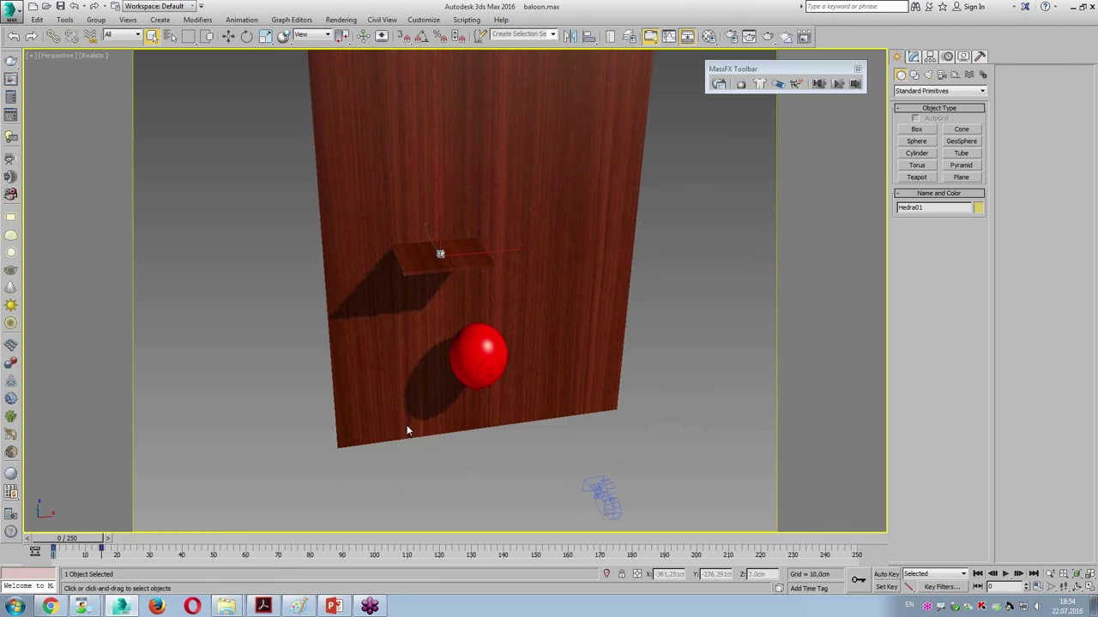
pyautogui.moveTo(80, 539); pyautogui.dragTo(214, 563)
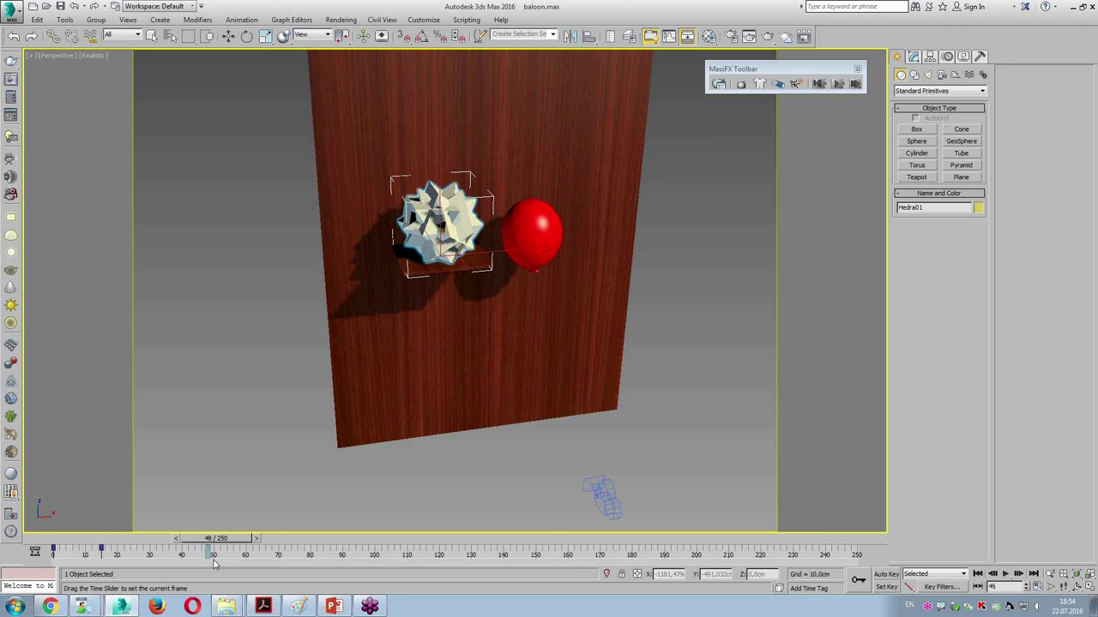
pyautogui.moveTo(214, 563); pyautogui.dragTo(211, 563)
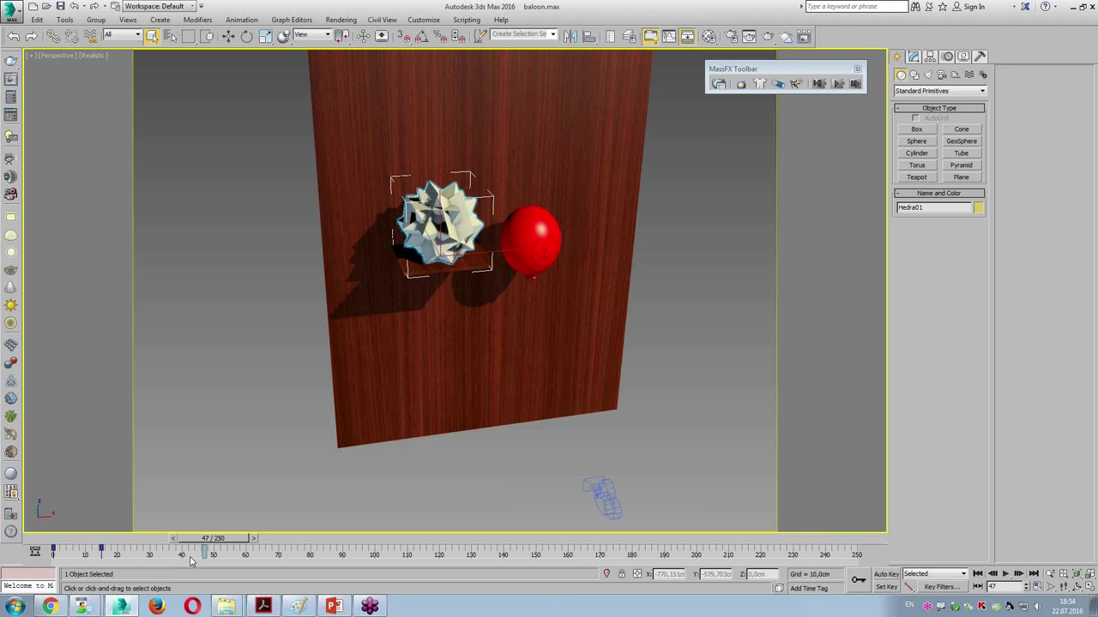
pyautogui.moveTo(210, 539); pyautogui.dragTo(39, 539)
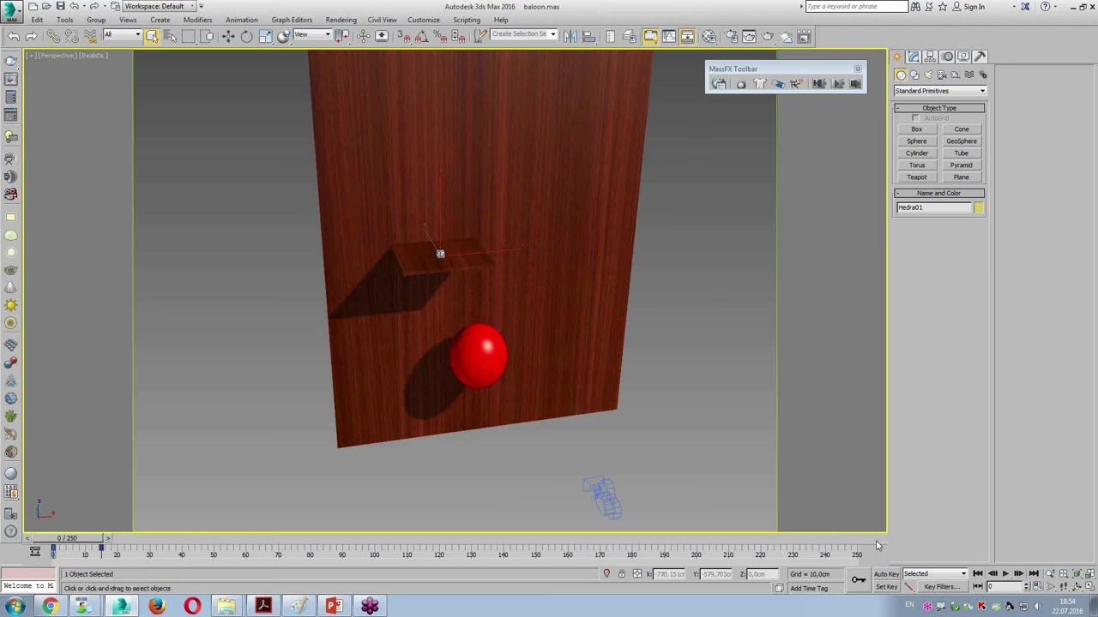
pyautogui.moveTo(86, 545); pyautogui.dragTo(225, 559)
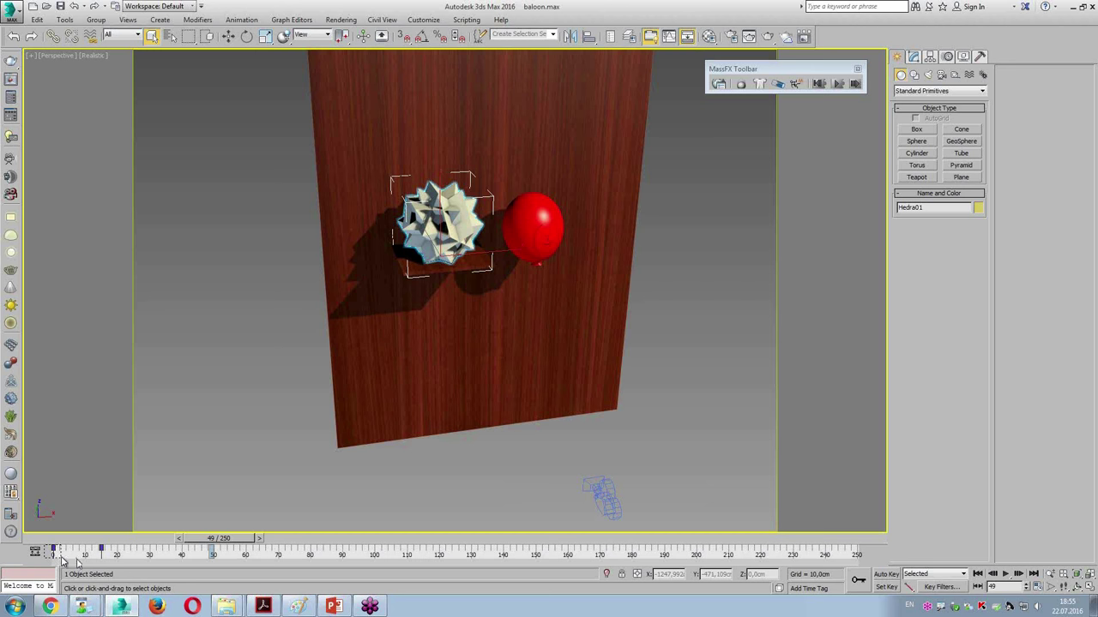
# Shift the hedra's track bar keys from frame 15 to frame 65 and rewind to check
pyautogui.moveTo(47, 554); pyautogui.dragTo(107, 560)
pyautogui.moveTo(102, 549); pyautogui.dragTo(262, 555)
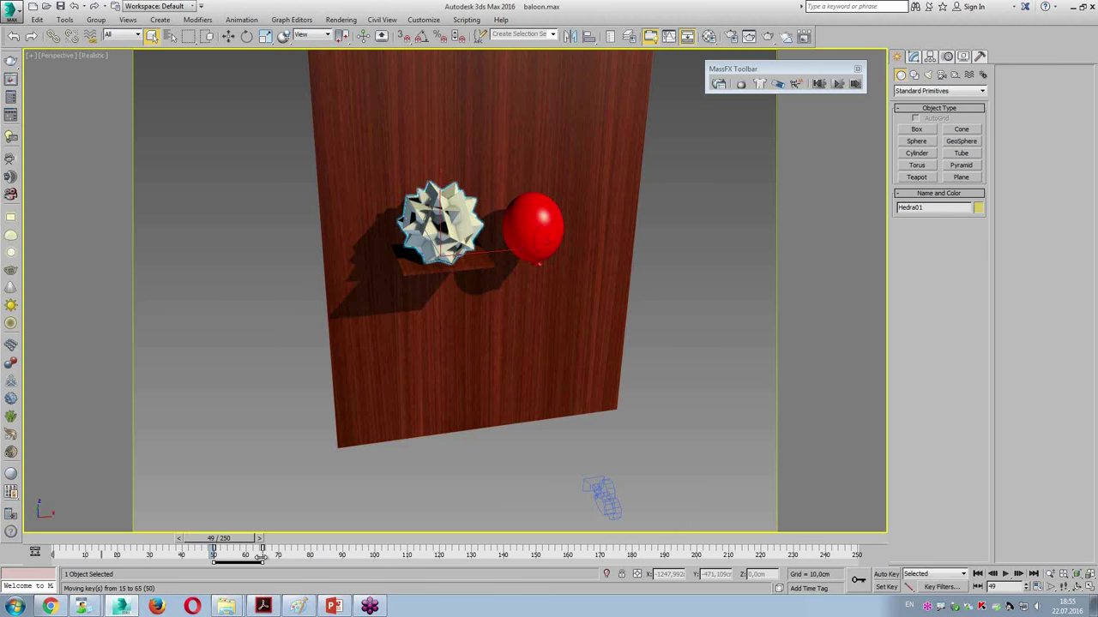
pyautogui.moveTo(262, 555); pyautogui.dragTo(260, 556)
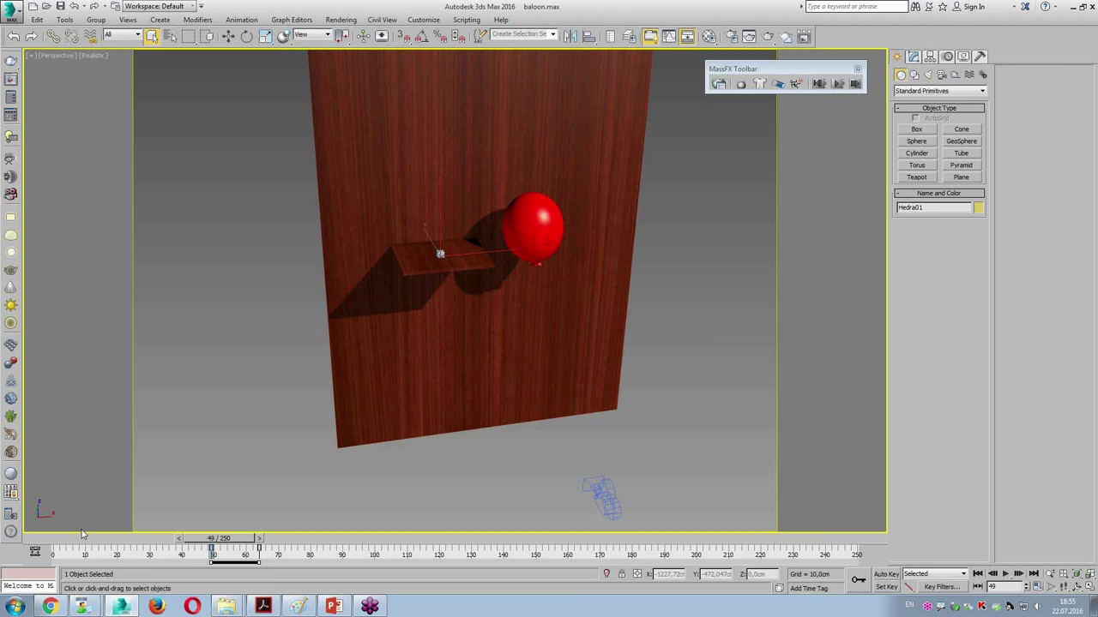
pyautogui.moveTo(254, 543)
pyautogui.mouseDown()
pyautogui.moveTo(60, 543)
pyautogui.moveTo(289, 572)
pyautogui.moveTo(232, 573)
pyautogui.moveTo(276, 575)
pyautogui.moveTo(233, 579)
pyautogui.moveTo(255, 577)
pyautogui.mouseUp()
# Reselect Hedra01 and orbit the view toward the upper shelf
pyautogui.click(234, 458)
pyautogui.press('q')
pyautogui.click(413, 229)
pyautogui.click(413, 230)
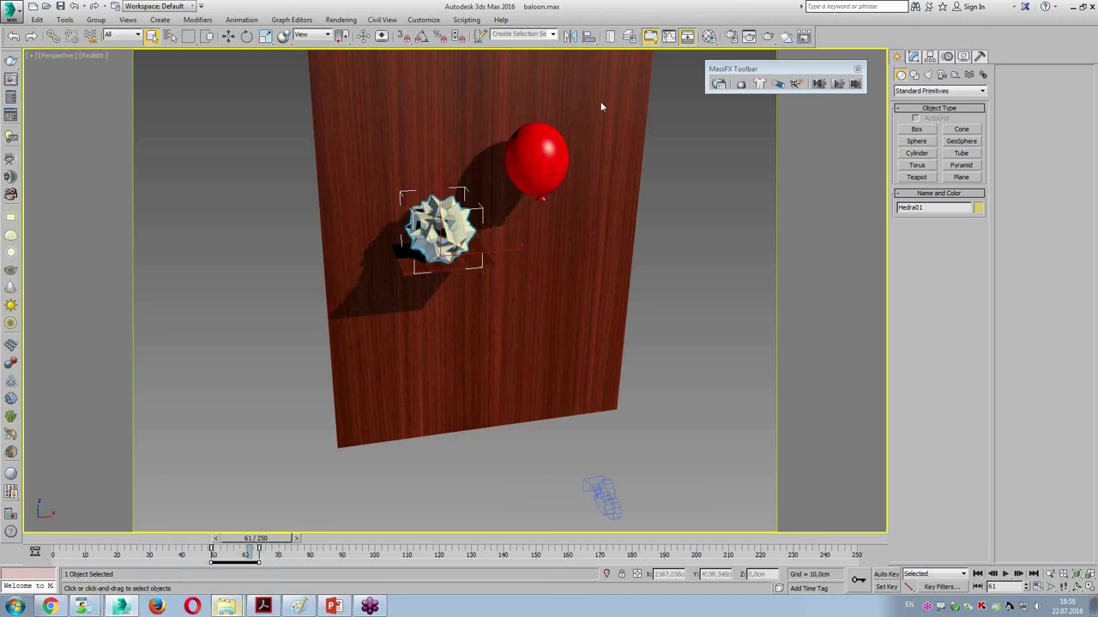
pyautogui.keyDown('alt'); pyautogui.moveTo(600, 106); pyautogui.dragTo(576, 305, button='middle'); pyautogui.keyUp('alt')
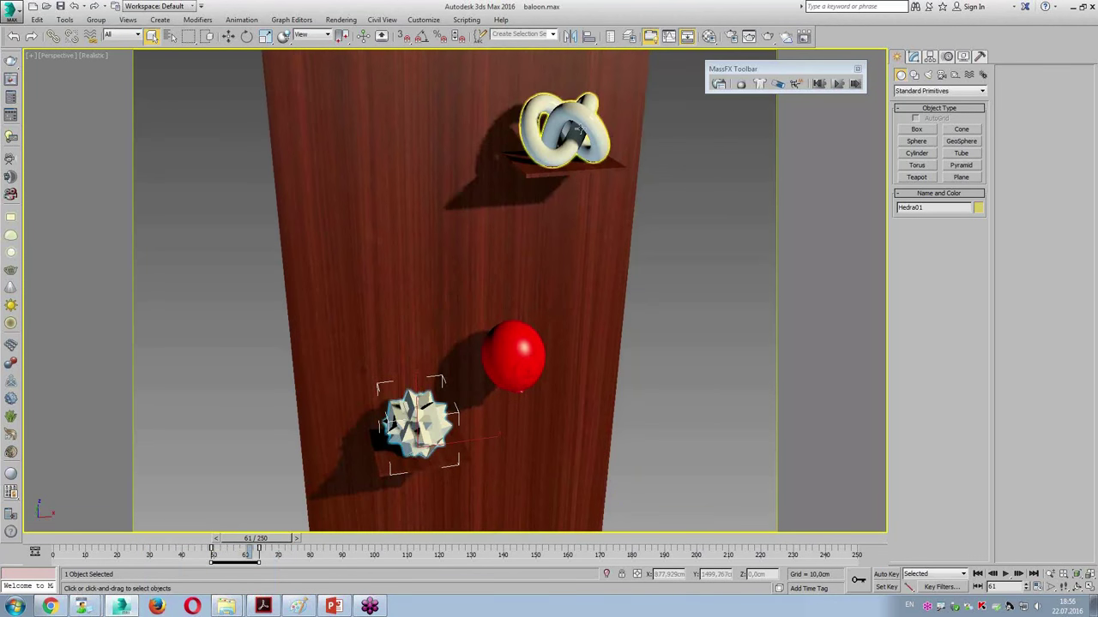
# Select Torus Knot01 on the upper shelf, orbit around it, and rewind to frame 7
pyautogui.click(581, 129)
pyautogui.moveTo(661, 298)
pyautogui.keyDown('alt'); pyautogui.mouseDown(button='middle')
pyautogui.moveTo(560, 282)
pyautogui.moveTo(614, 282)
pyautogui.moveTo(612, 308)
pyautogui.mouseUp(button='middle'); pyautogui.keyUp('alt')
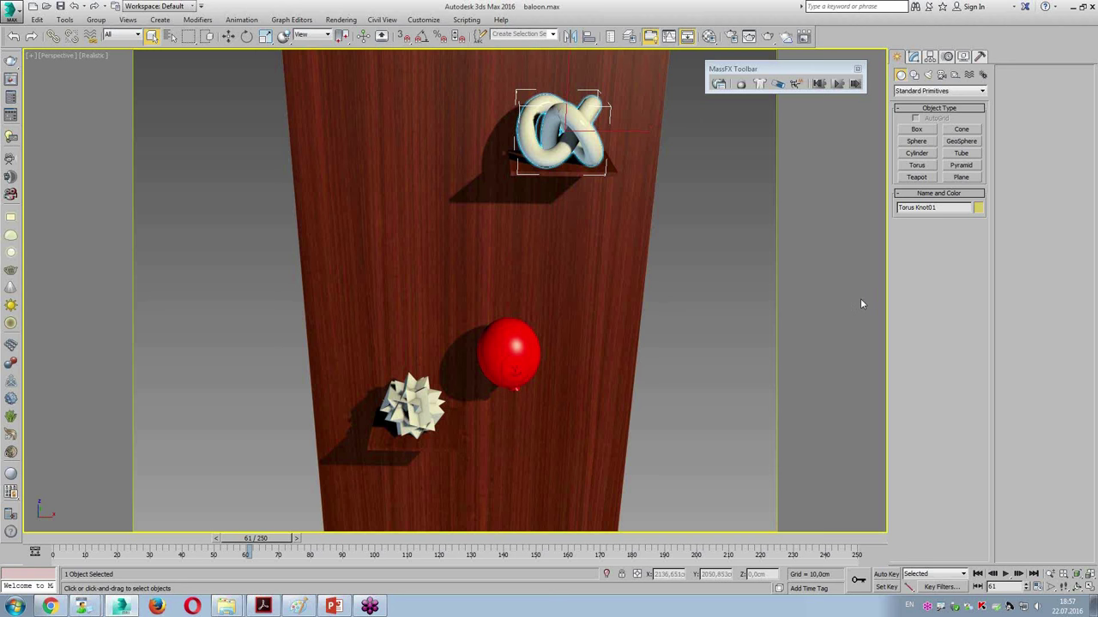
pyautogui.moveTo(257, 538); pyautogui.dragTo(39, 562)
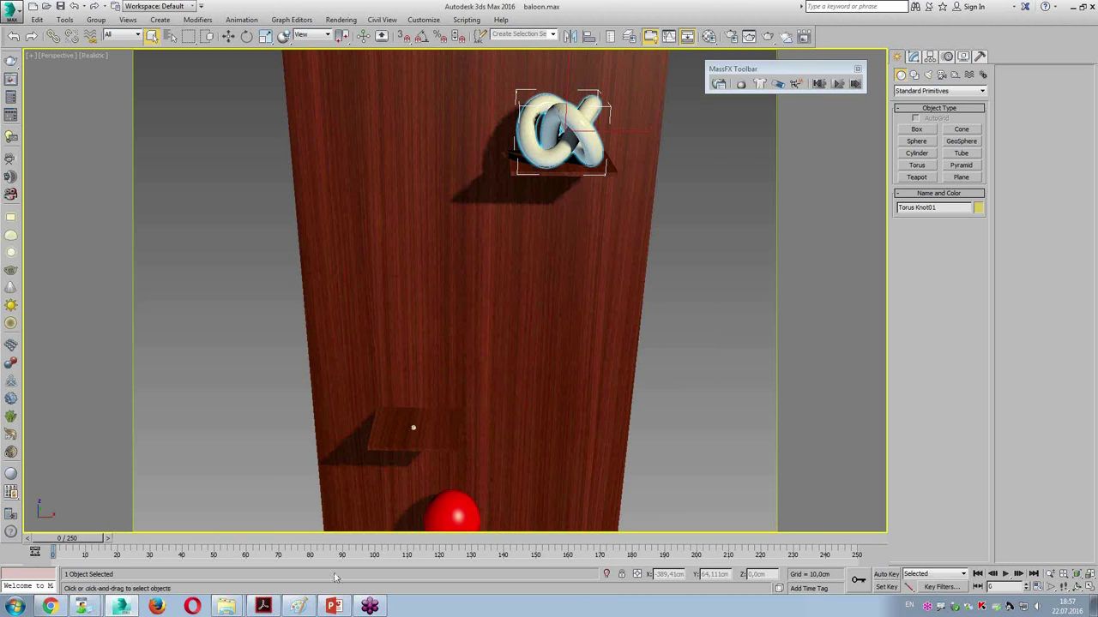
# With Auto Key on, rotate the torus knot -161° on Z at frame 19
pyautogui.click(887, 576)
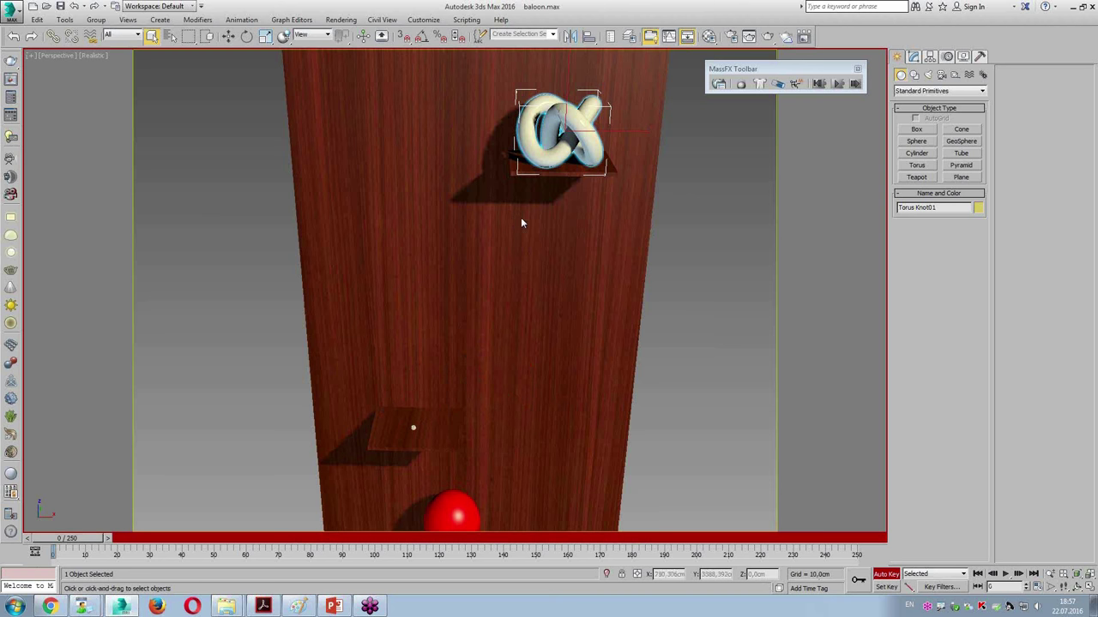
pyautogui.moveTo(578, 208); pyautogui.dragTo(589, 334, button='middle')
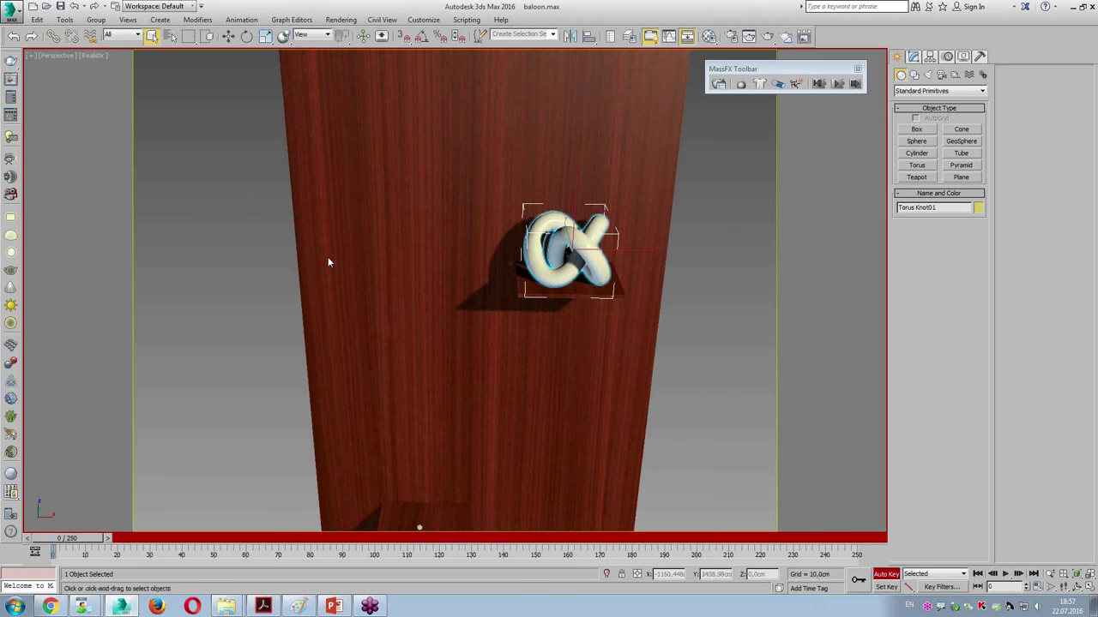
pyautogui.moveTo(84, 549); pyautogui.dragTo(144, 552)
pyautogui.press('e')
pyautogui.moveTo(626, 265)
pyautogui.mouseDown()
pyautogui.moveTo(331, 263)
pyautogui.moveTo(429, 286)
pyautogui.moveTo(399, 284)
pyautogui.mouseUp()
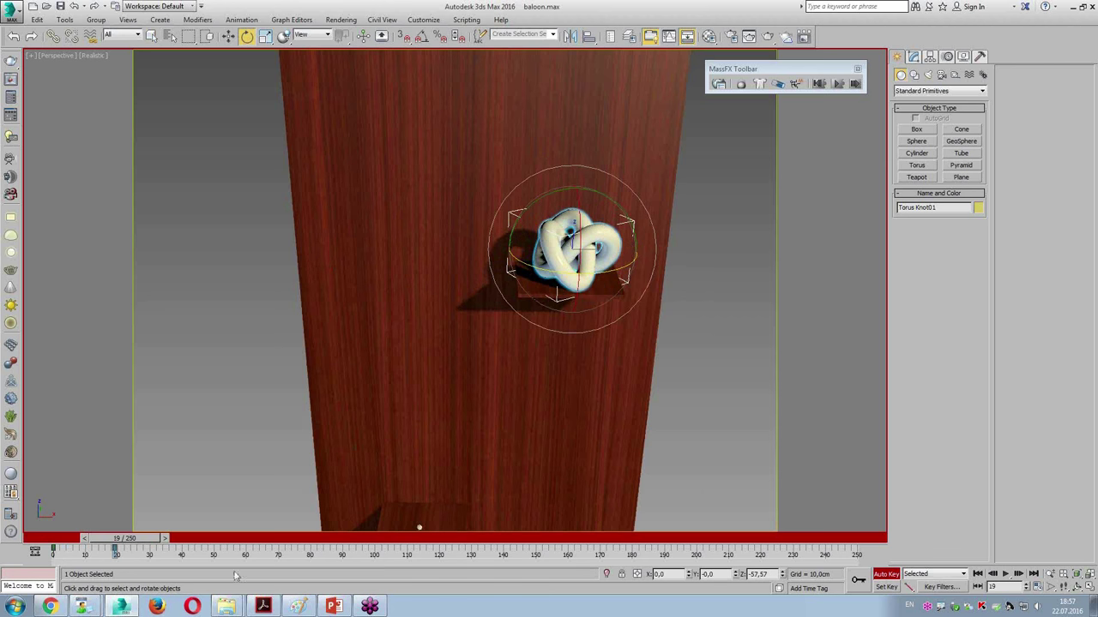
pyautogui.press('n')
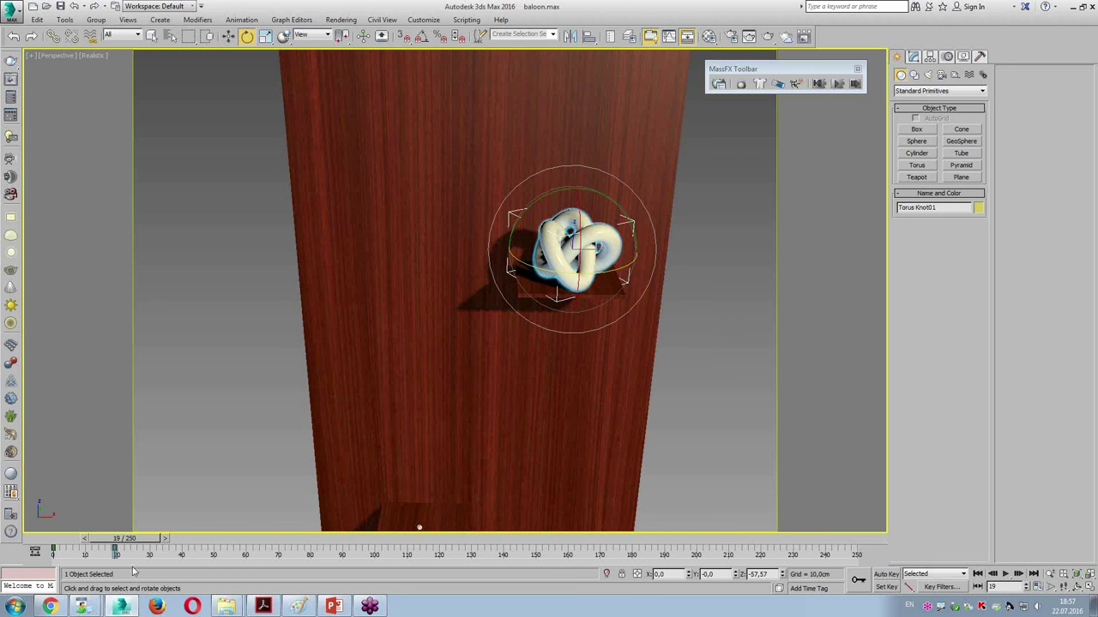
# Move the knot's rotation key from frame 19 to 118 and preview it as the balloon passes
pyautogui.moveTo(129, 538); pyautogui.dragTo(387, 552)
pyautogui.press('e')
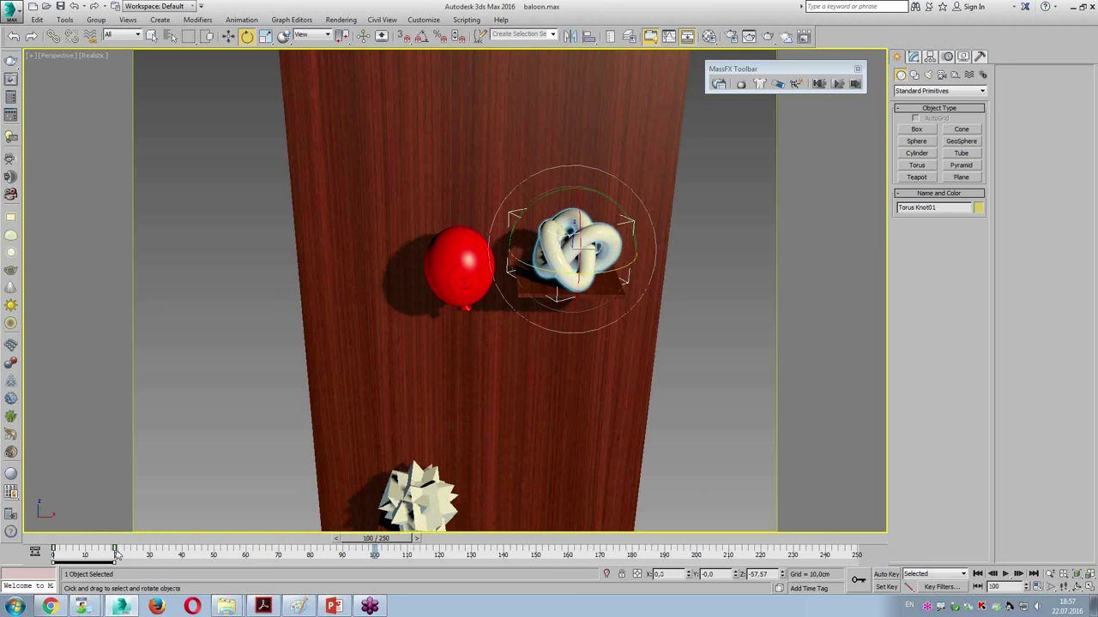
pyautogui.moveTo(115, 556); pyautogui.dragTo(434, 563)
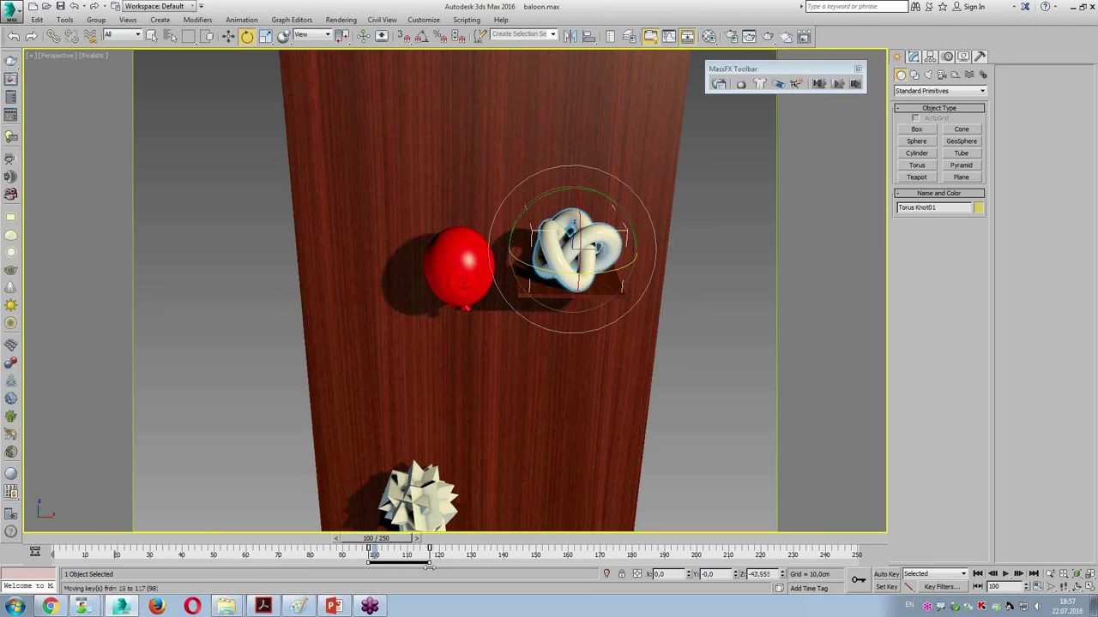
pyautogui.moveTo(415, 542)
pyautogui.mouseDown()
pyautogui.moveTo(308, 544)
pyautogui.moveTo(435, 542)
pyautogui.moveTo(229, 542)
pyautogui.moveTo(200, 525)
pyautogui.moveTo(471, 567)
pyautogui.moveTo(403, 549)
pyautogui.moveTo(240, 539)
pyautogui.moveTo(360, 549)
pyautogui.moveTo(403, 570)
pyautogui.moveTo(479, 579)
pyautogui.moveTo(386, 581)
pyautogui.mouseUp()
# Deselect the torus knot, zoom out, and scrub to watch the balloon pass the teapot
pyautogui.press('e')
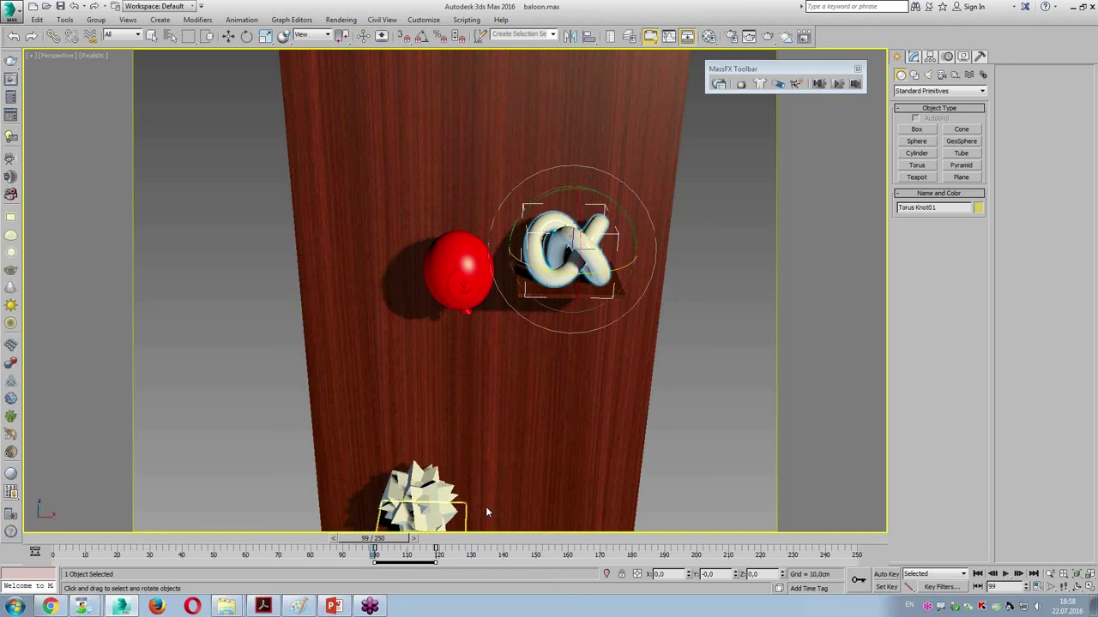
pyautogui.click(751, 340)
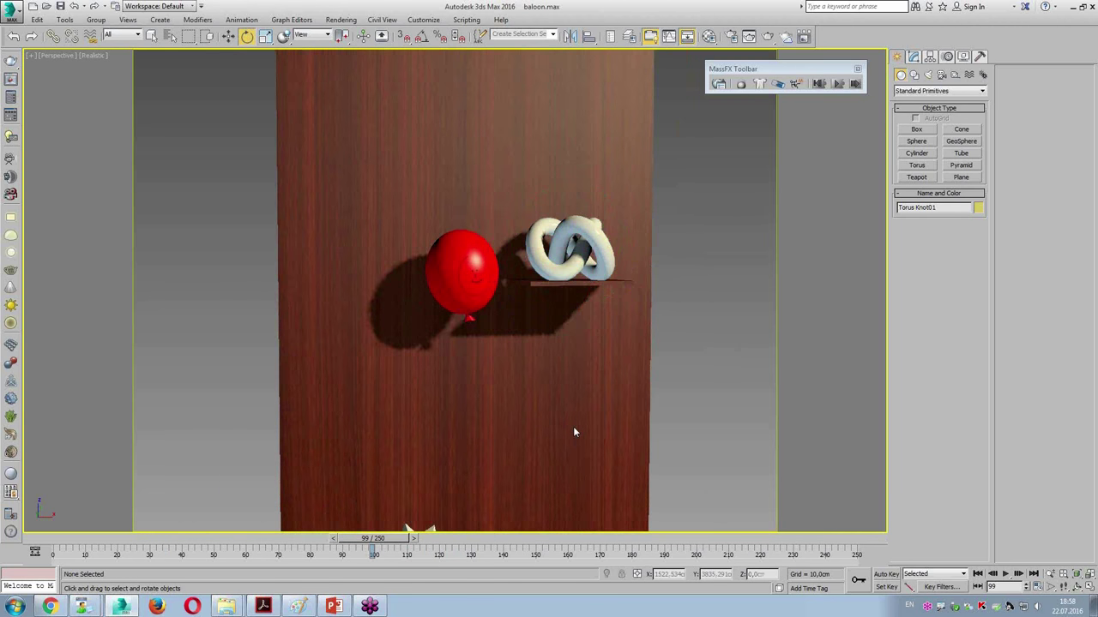
pyautogui.scroll(-3, 573, 427)
pyautogui.scroll(-3, 573, 426)
pyautogui.moveTo(637, 348); pyautogui.dragTo(629, 380, button='middle')
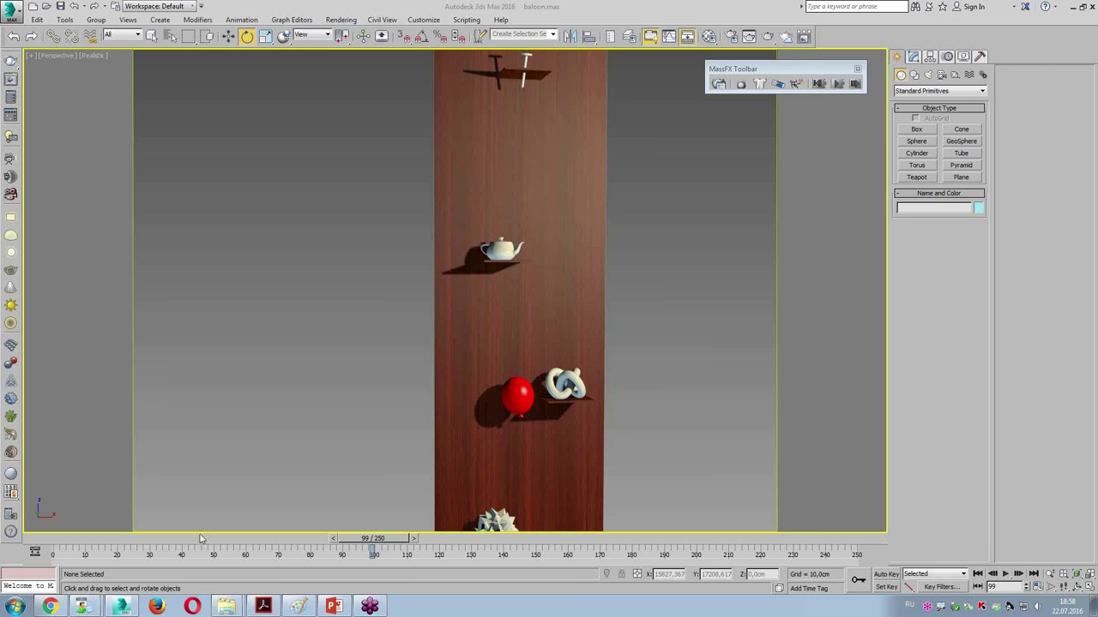
pyautogui.moveTo(375, 549)
pyautogui.mouseDown()
pyautogui.moveTo(699, 553)
pyautogui.moveTo(263, 553)
pyautogui.mouseUp()
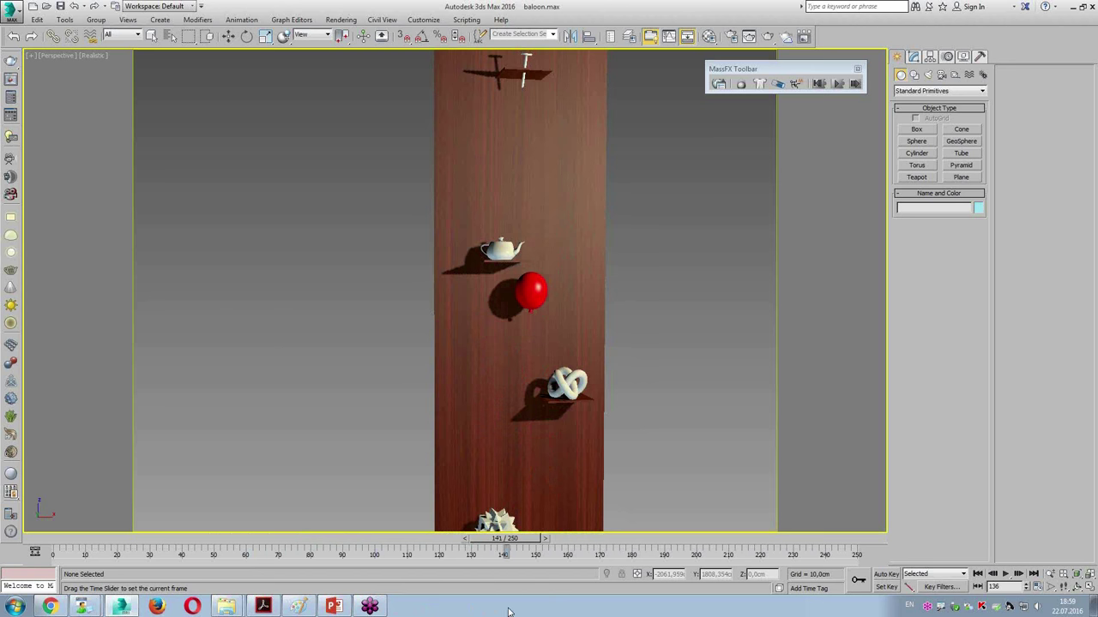
pyautogui.moveTo(604, 611); pyautogui.dragTo(450, 616)
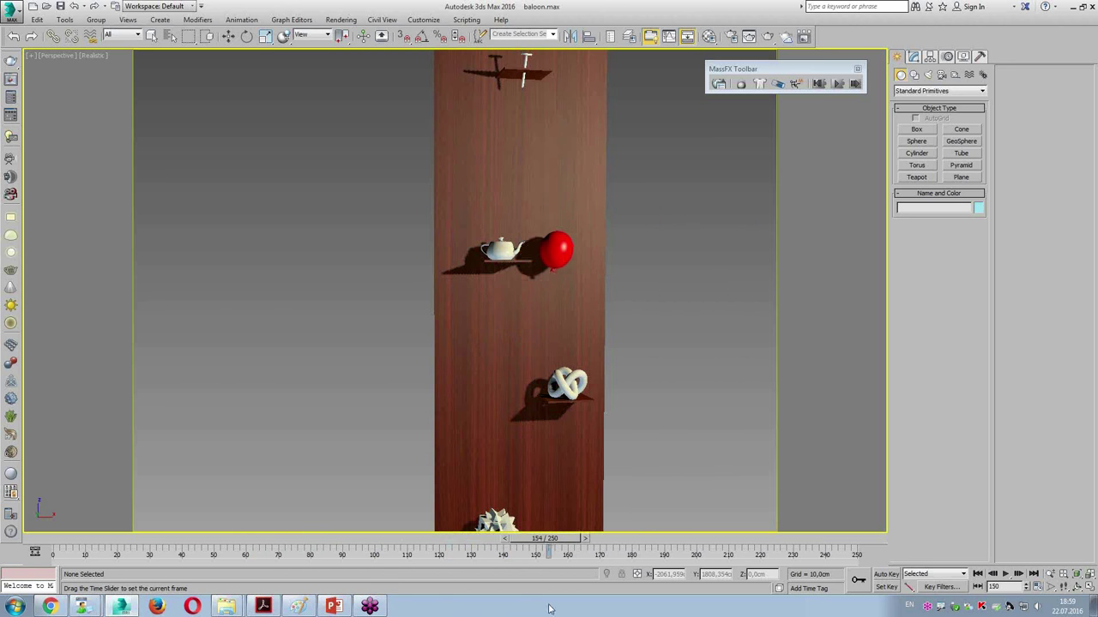
pyautogui.moveTo(450, 616); pyautogui.dragTo(597, 614)
# Go to frame 171 and zoom in close on the teapot
pyautogui.press('e')
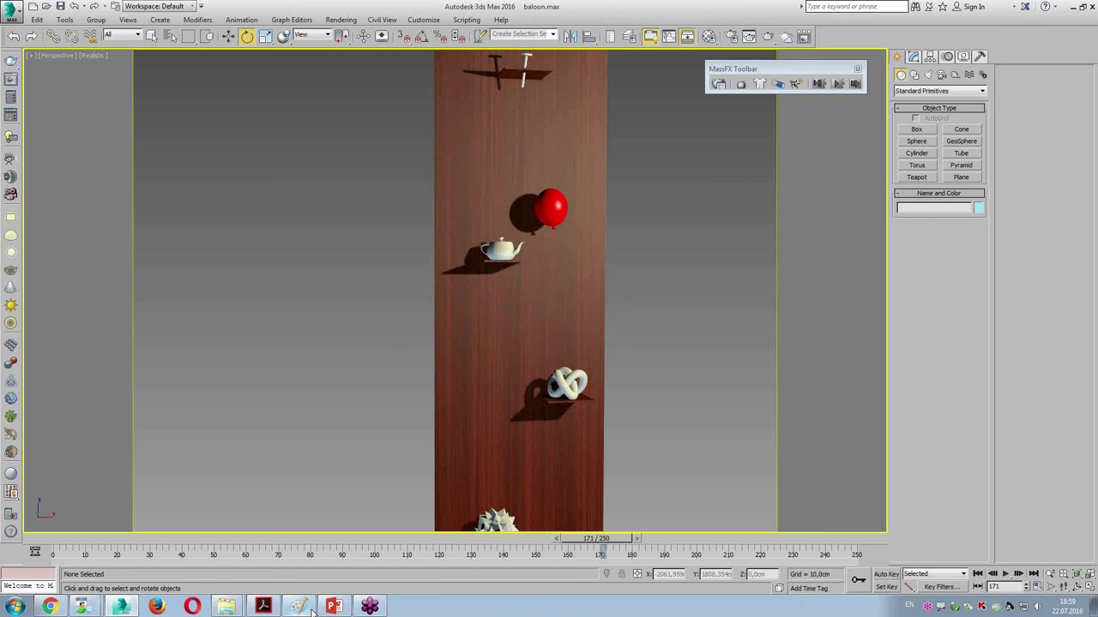
pyautogui.scroll(-1, 365, 426)
pyautogui.scroll(-1, 377, 424)
pyautogui.scroll(2, 451, 346)
pyautogui.scroll(1, 455, 360)
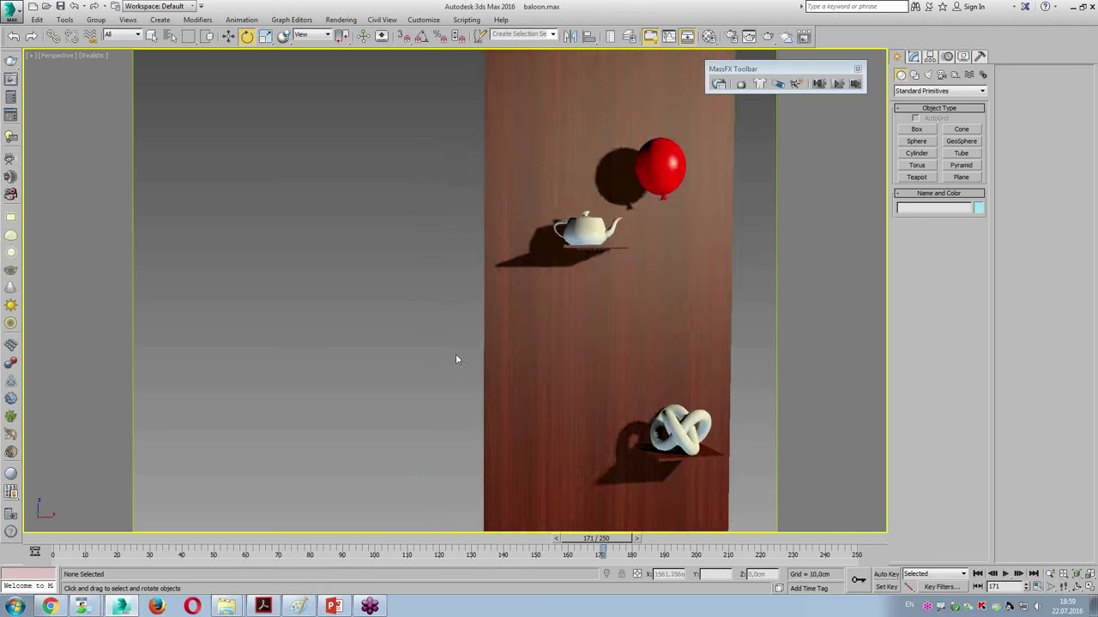
pyautogui.scroll(1, 456, 359)
pyautogui.scroll(1, 598, 289)
pyautogui.scroll(1, 488, 387)
pyautogui.scroll(1, 488, 387)
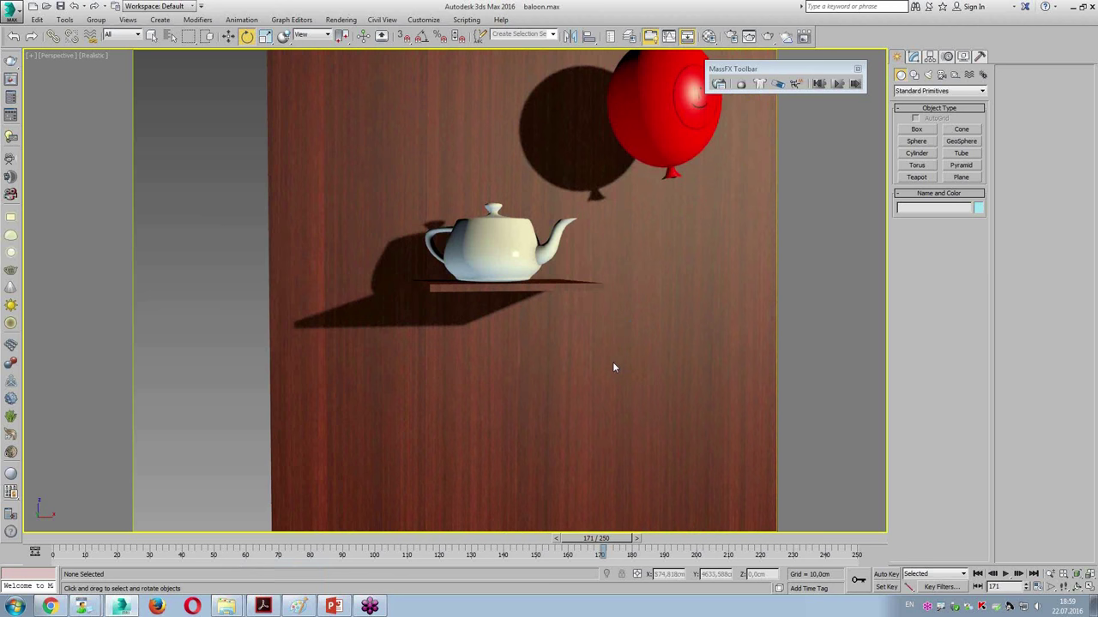
# Select the teapot, open the Material Editor, and rewind the timeline to frame 0
pyautogui.click(541, 264)
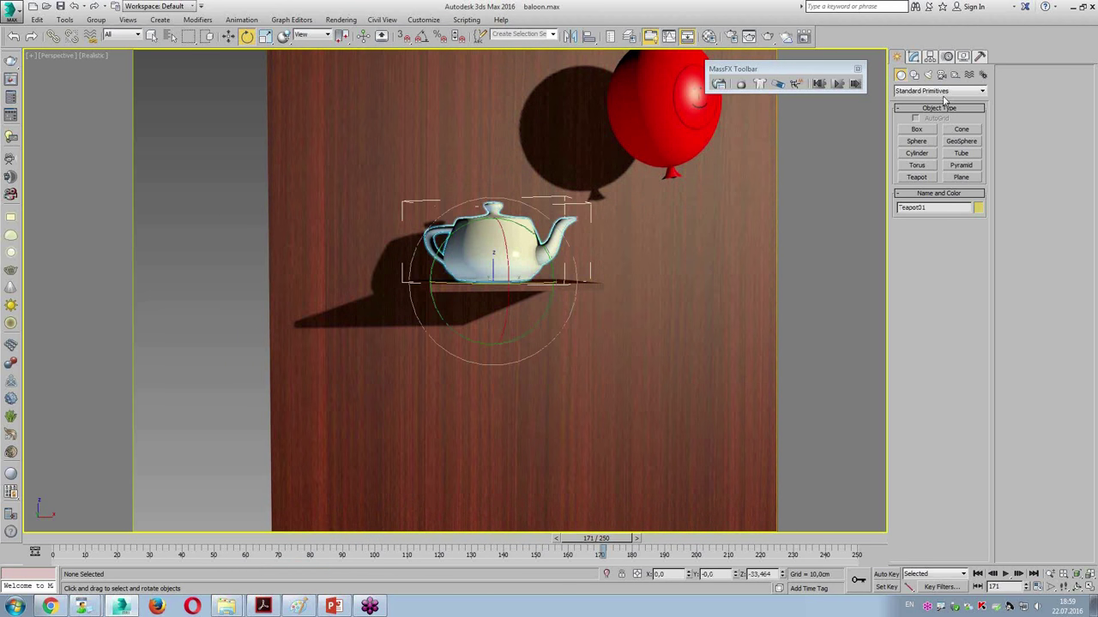
pyautogui.click(912, 57)
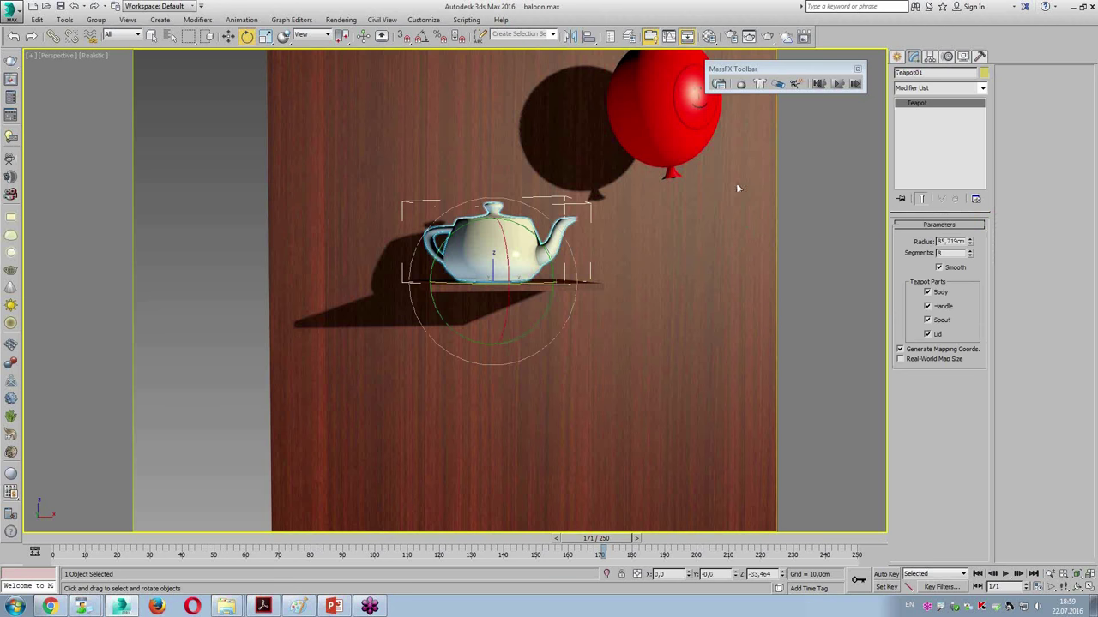
pyautogui.click(709, 37)
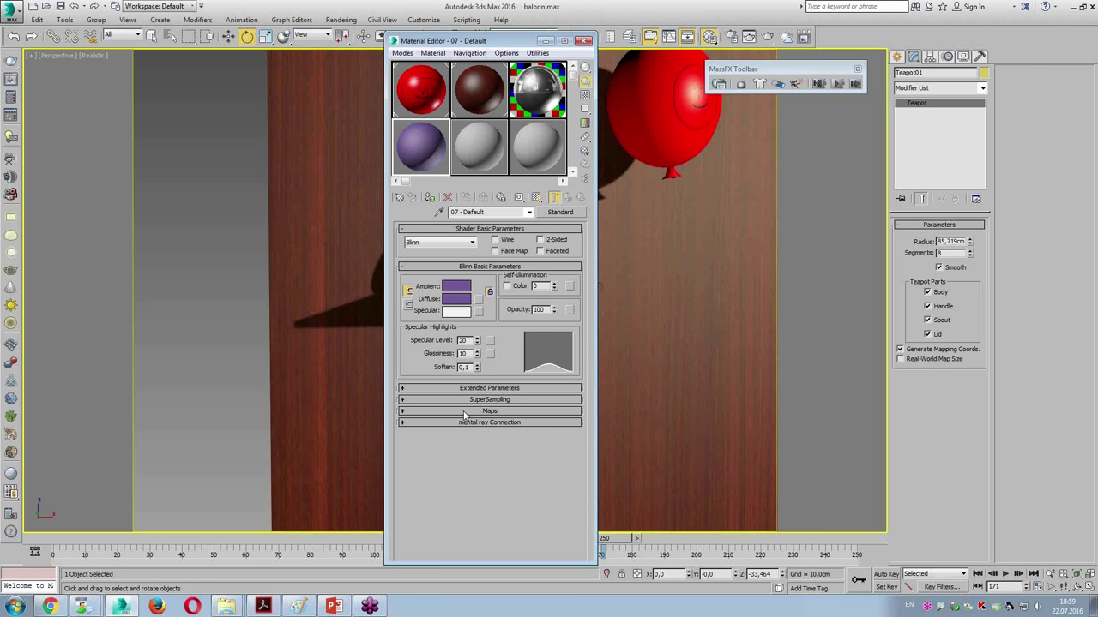
pyautogui.moveTo(489, 43)
pyautogui.mouseDown()
pyautogui.moveTo(569, 74)
pyautogui.moveTo(715, 86)
pyautogui.mouseUp()
pyautogui.moveTo(527, 422); pyautogui.dragTo(386, 409, button='middle')
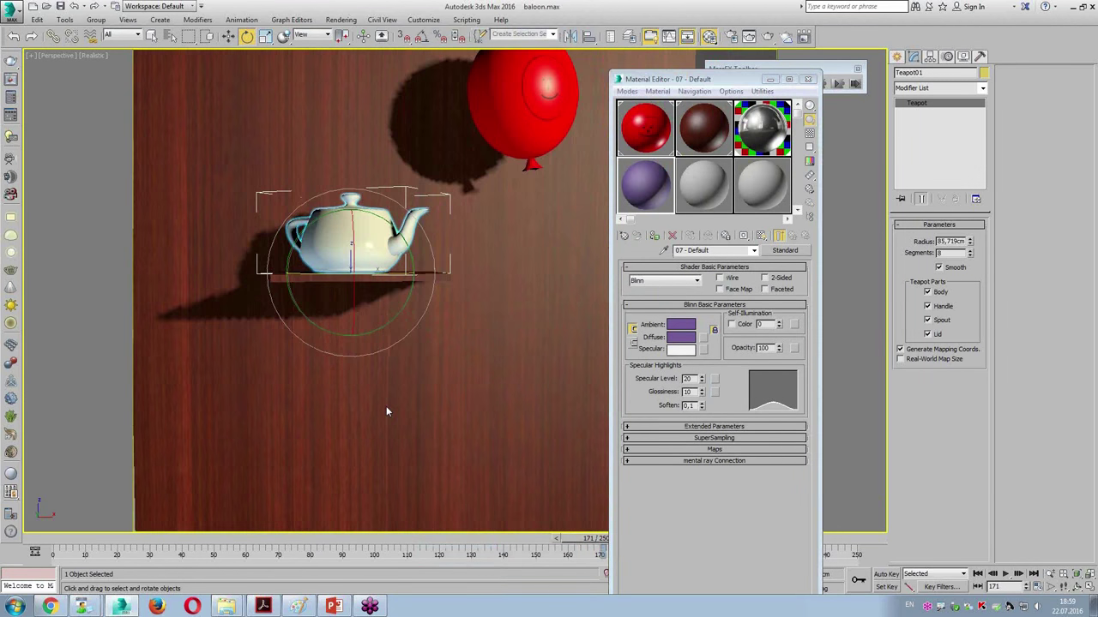
pyautogui.moveTo(588, 539); pyautogui.dragTo(69, 549)
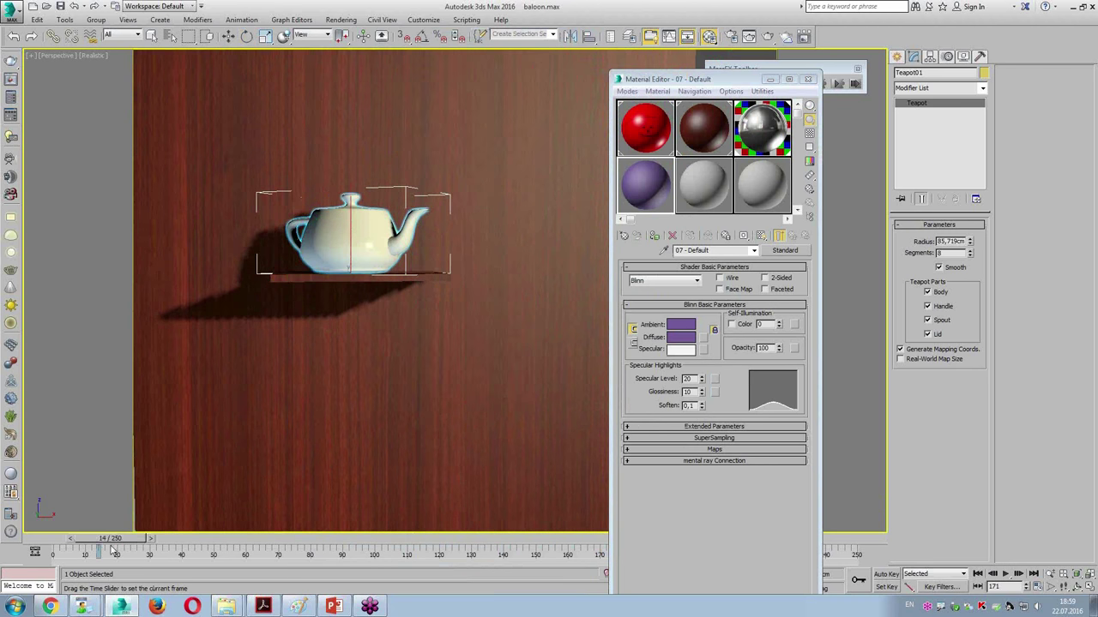
pyautogui.press('e')
pyautogui.press('w')
pyautogui.keyDown('alt'); pyautogui.moveTo(364, 296); pyautogui.dragTo(384, 310, button='middle'); pyautogui.keyUp('alt')
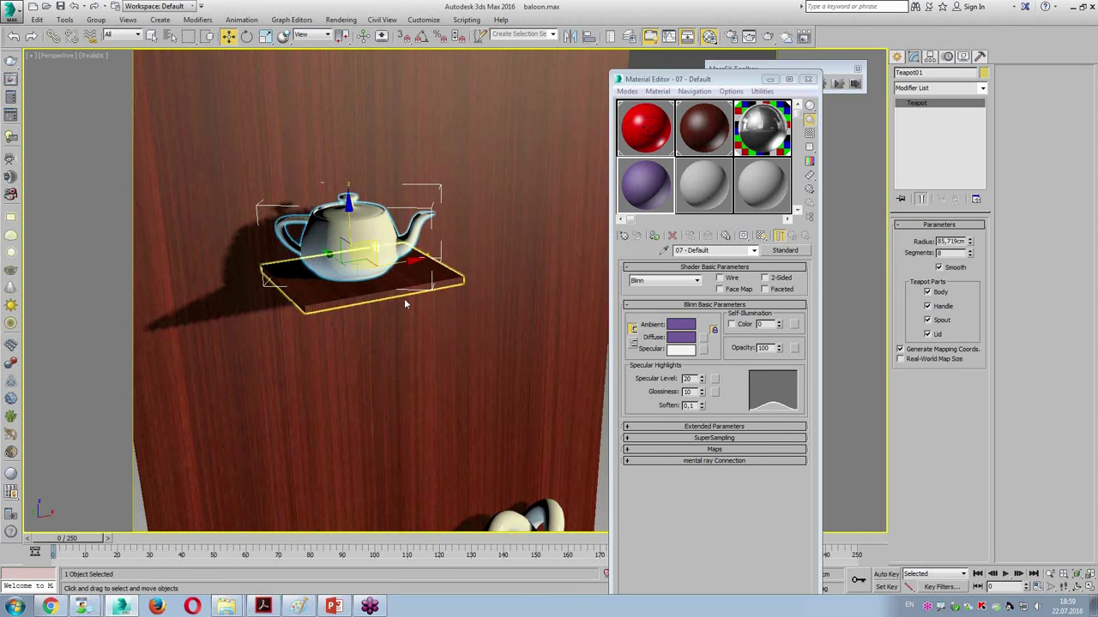
# Assign the grey '08 - Default' material to the teapot and orbit to a level front view
pyautogui.click(700, 183)
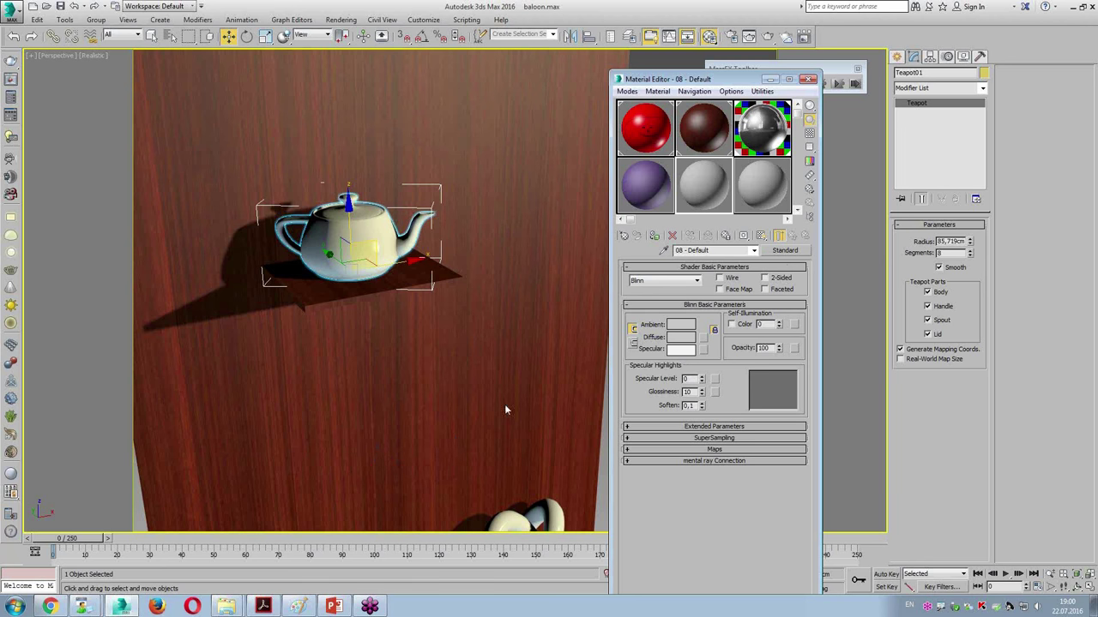
pyautogui.click(654, 237)
pyautogui.keyDown('alt'); pyautogui.moveTo(453, 430); pyautogui.dragTo(384, 386, button='middle'); pyautogui.keyUp('alt')
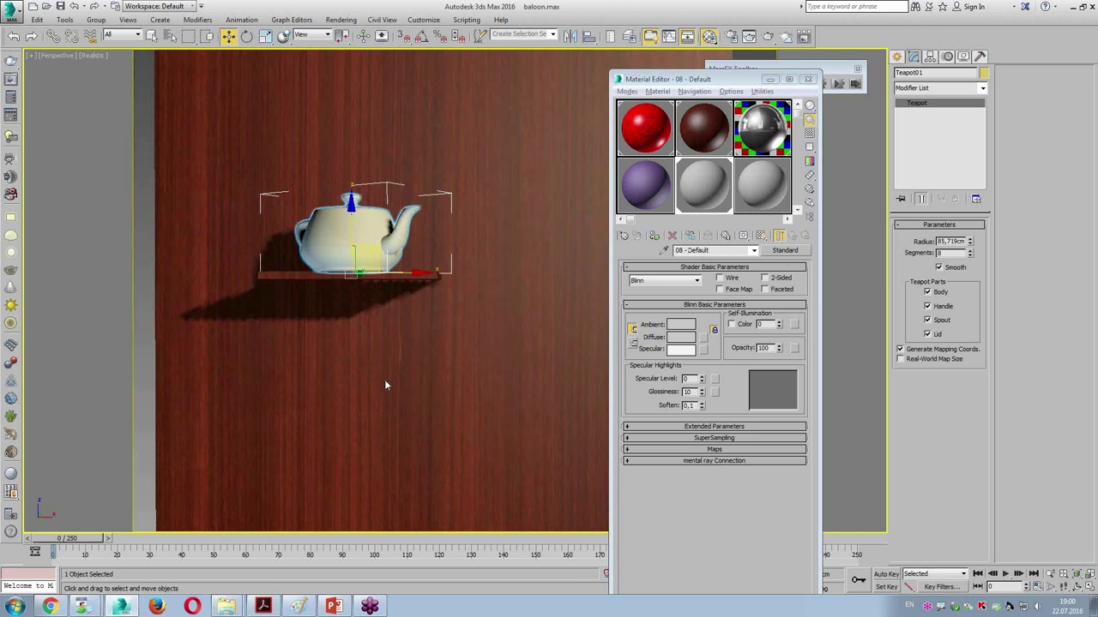
pyautogui.click(718, 194)
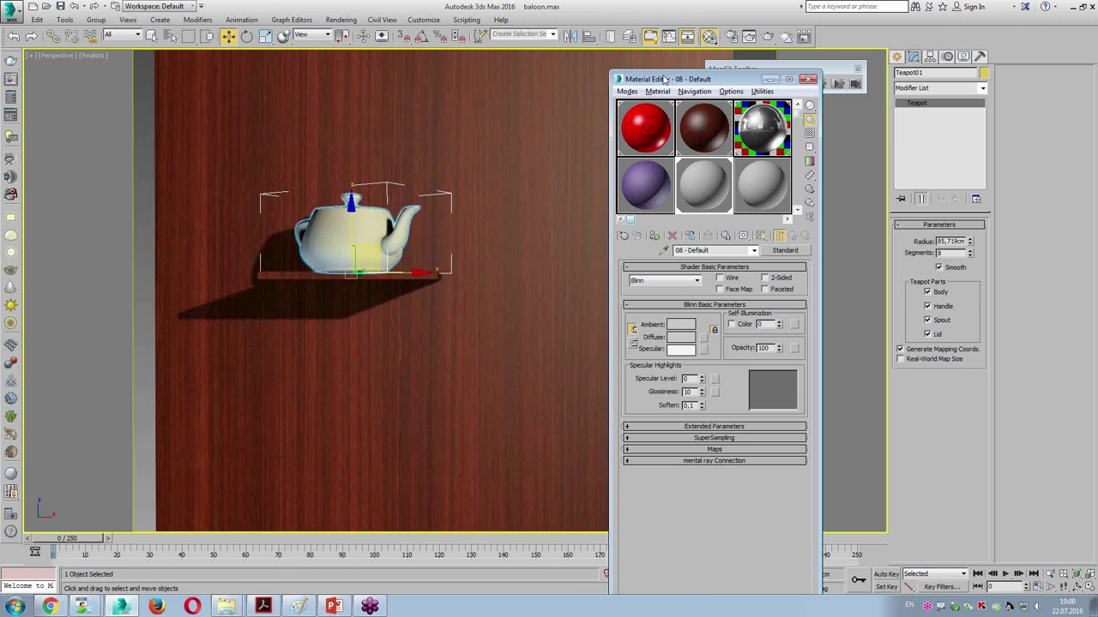
pyautogui.moveTo(666, 78); pyautogui.dragTo(619, 59)
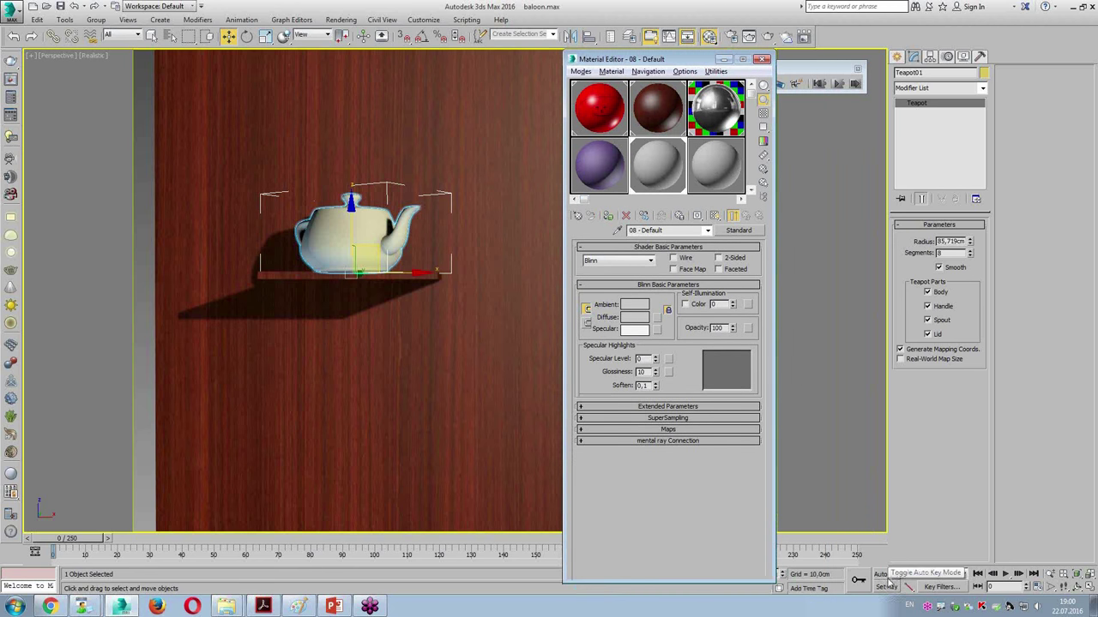
# Turn on Auto Key with the Material Editor in focus and move to frame 19
pyautogui.click(886, 575)
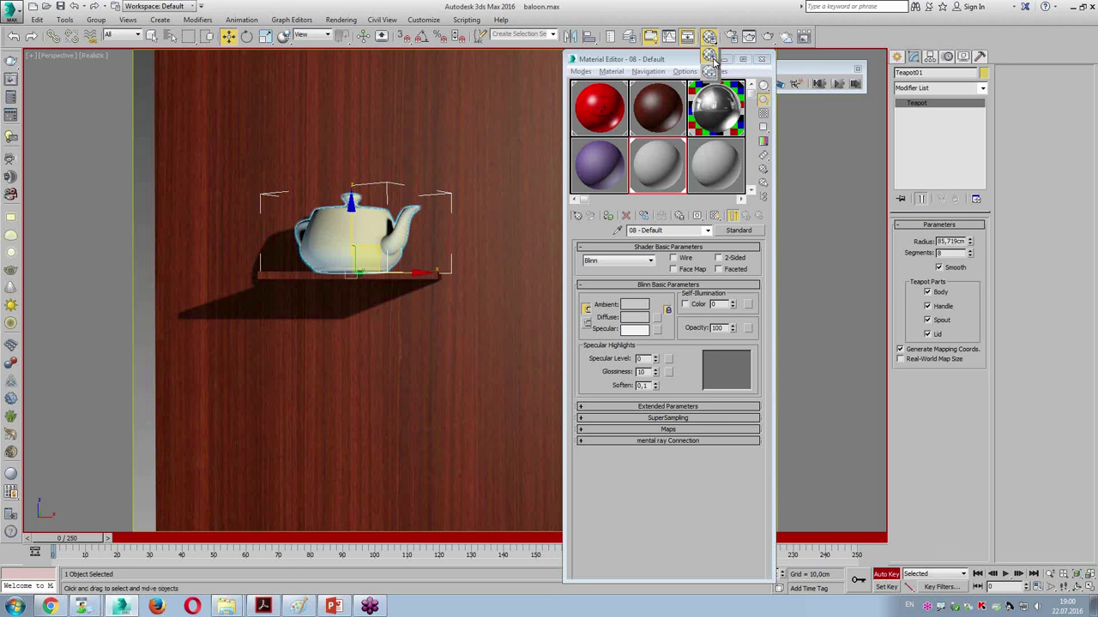
pyautogui.click(710, 56)
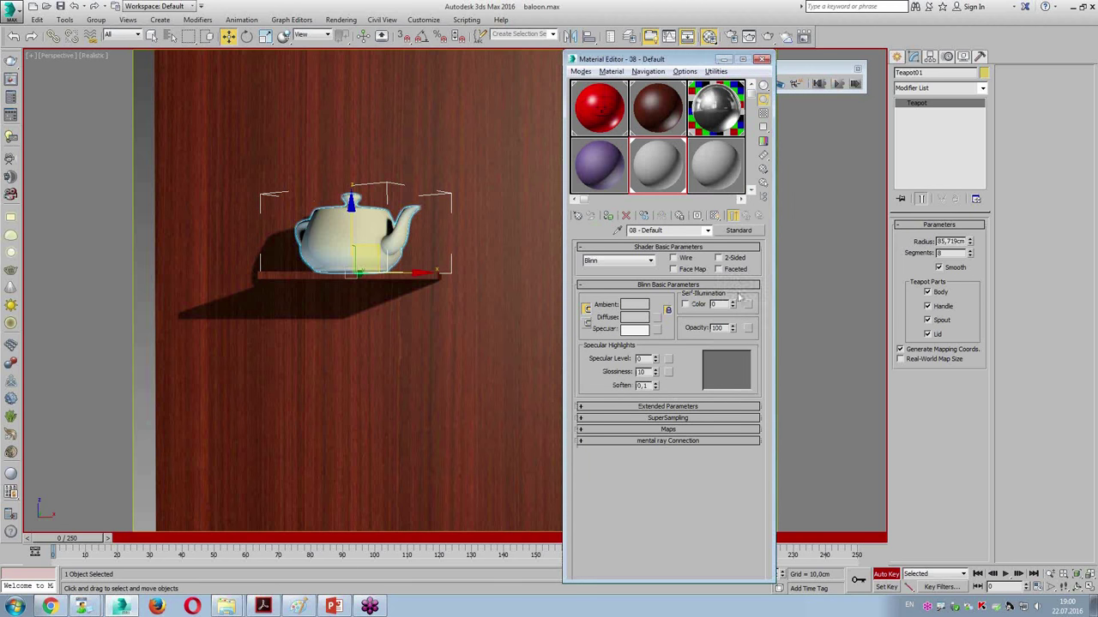
pyautogui.click(893, 575)
pyautogui.moveTo(101, 541); pyautogui.dragTo(158, 540)
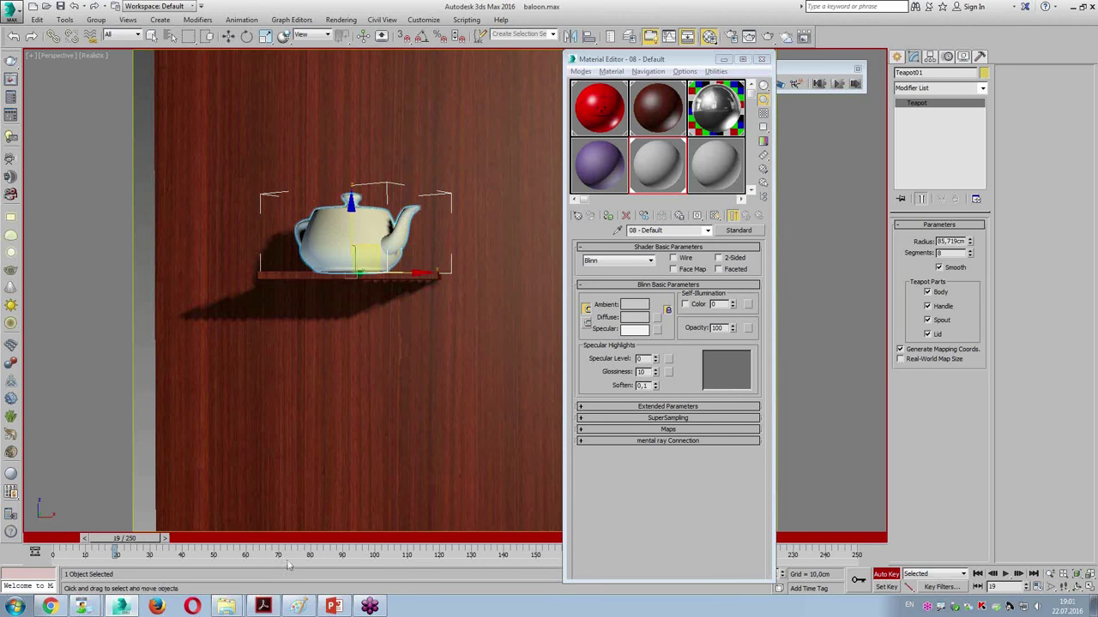
# Set the teapot's Diffuse colour to saturated red at frame 19, then confirm frame 0 stays white
pyautogui.click(635, 317)
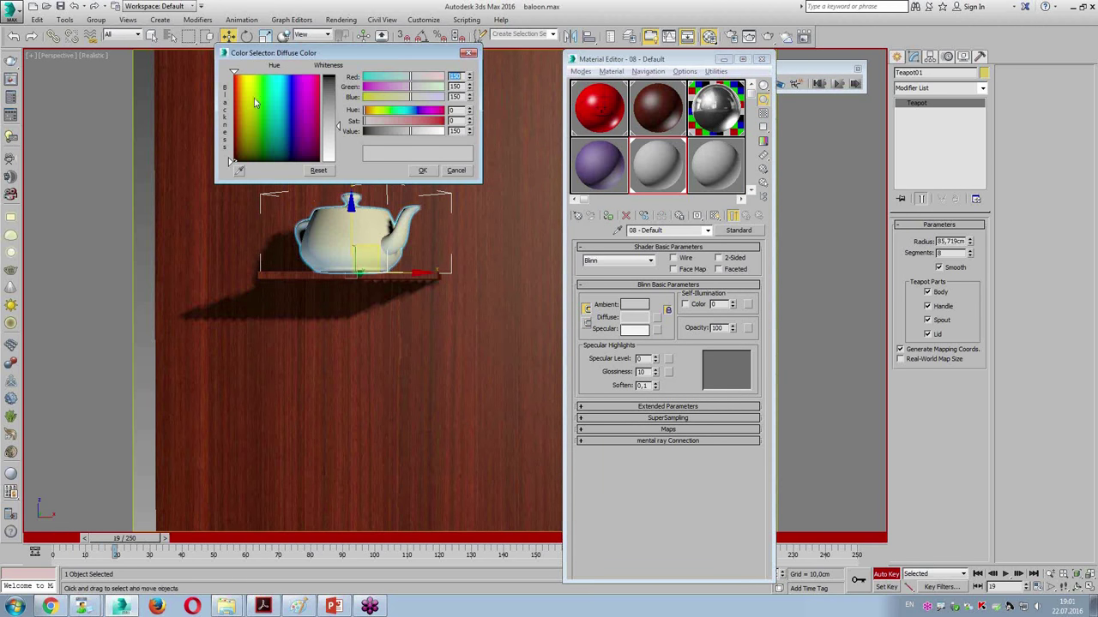
pyautogui.moveTo(329, 96)
pyautogui.mouseDown()
pyautogui.moveTo(331, 109)
pyautogui.moveTo(330, 75)
pyautogui.mouseUp()
pyautogui.click(423, 170)
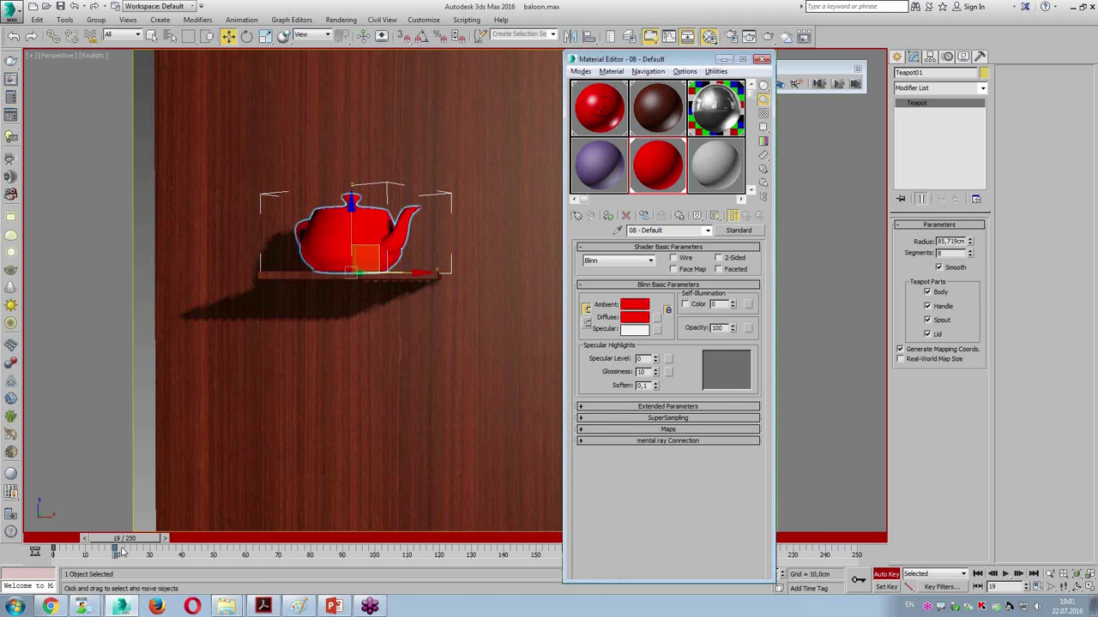
pyautogui.click(122, 553)
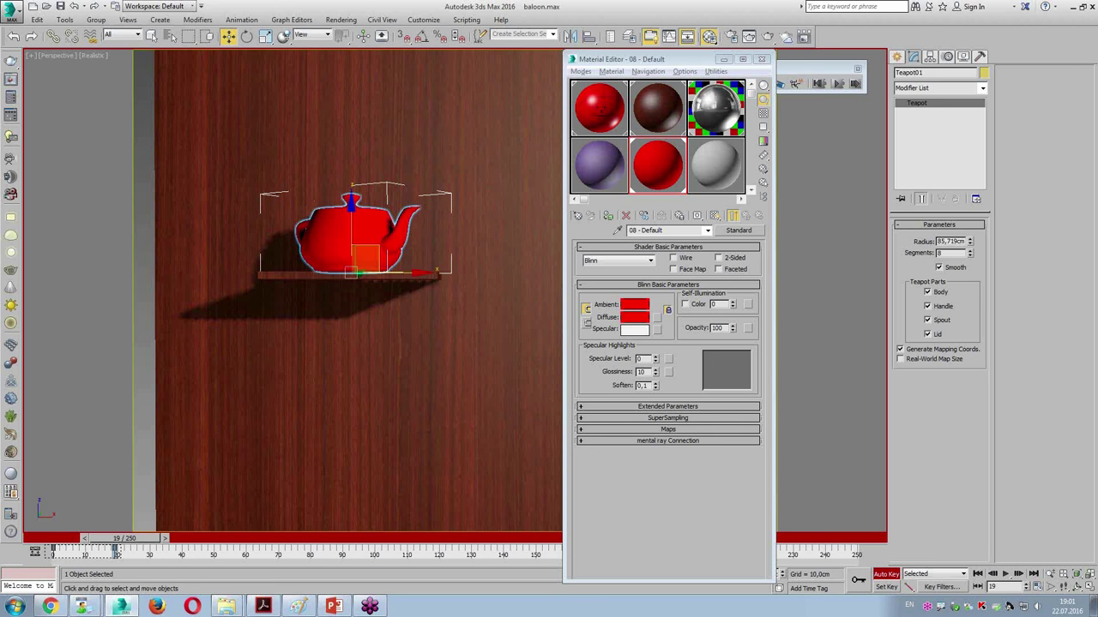
pyautogui.moveTo(118, 537)
pyautogui.mouseDown()
pyautogui.moveTo(69, 539)
pyautogui.moveTo(148, 555)
pyautogui.moveTo(53, 555)
pyautogui.mouseUp()
pyautogui.press('w')
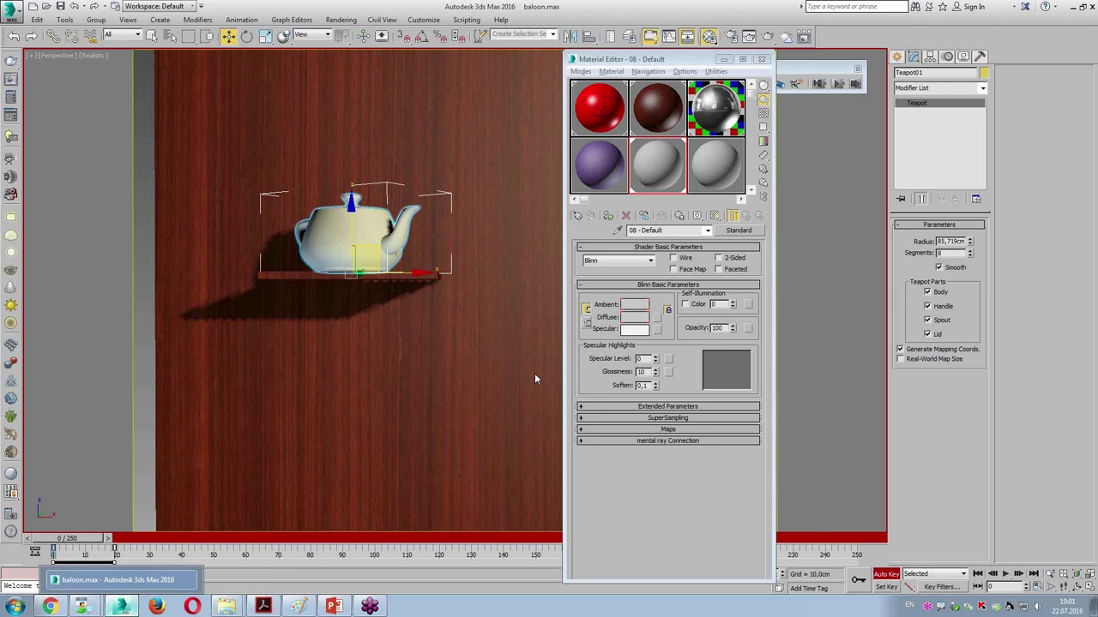
# Turn Auto Key off, close the Material Editor, and drag the teapot's colour keys from frame 19 to about 170
pyautogui.click(884, 575)
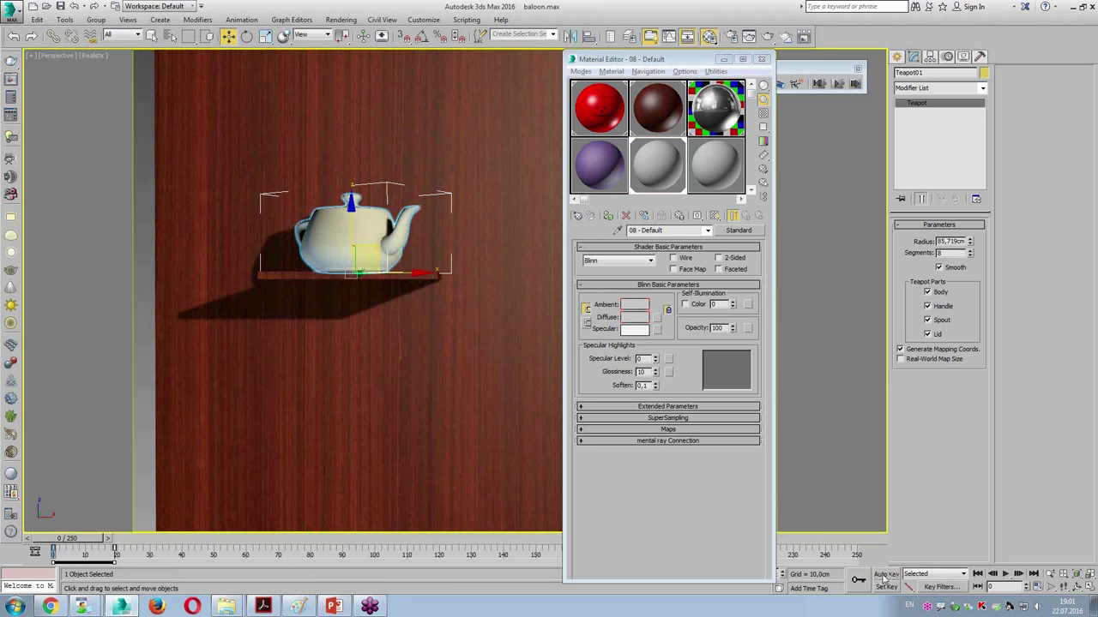
pyautogui.click(760, 58)
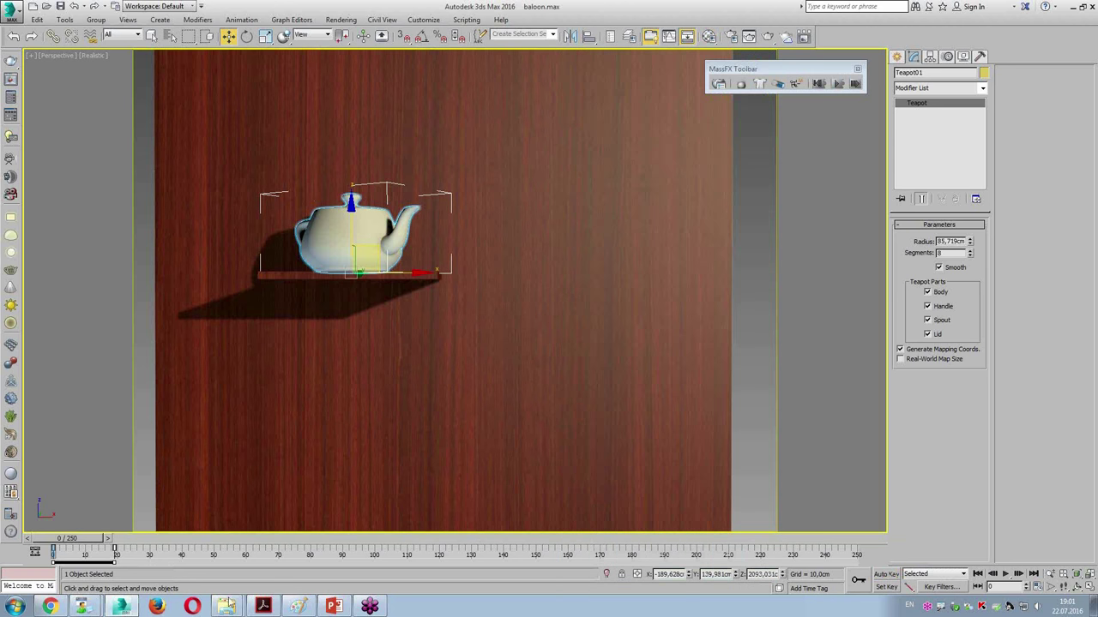
pyautogui.moveTo(68, 540); pyautogui.dragTo(546, 557)
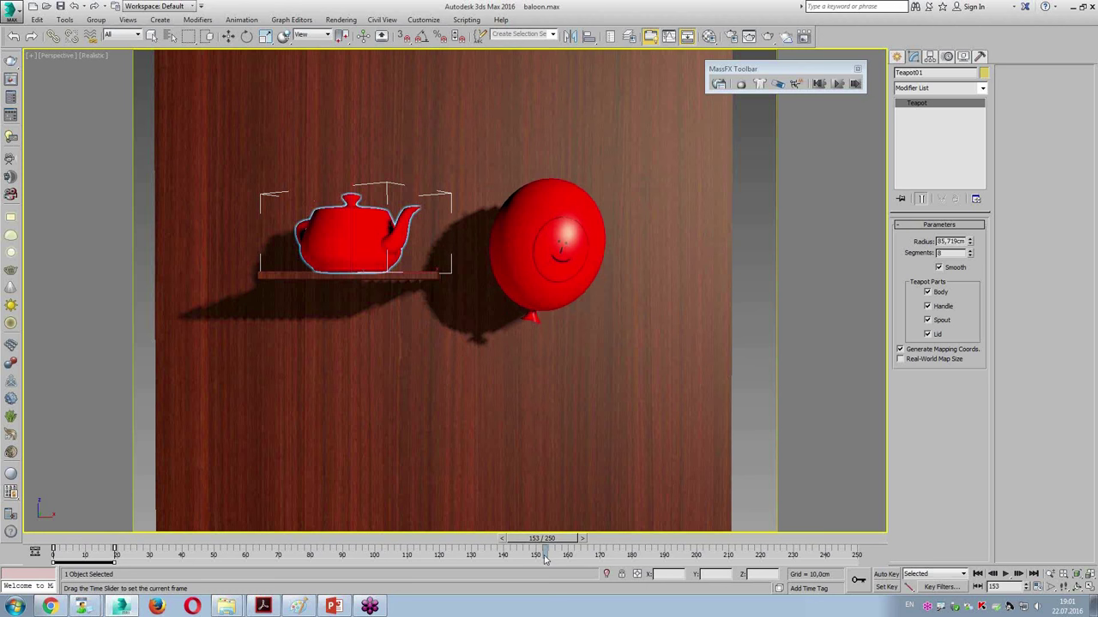
pyautogui.press('w')
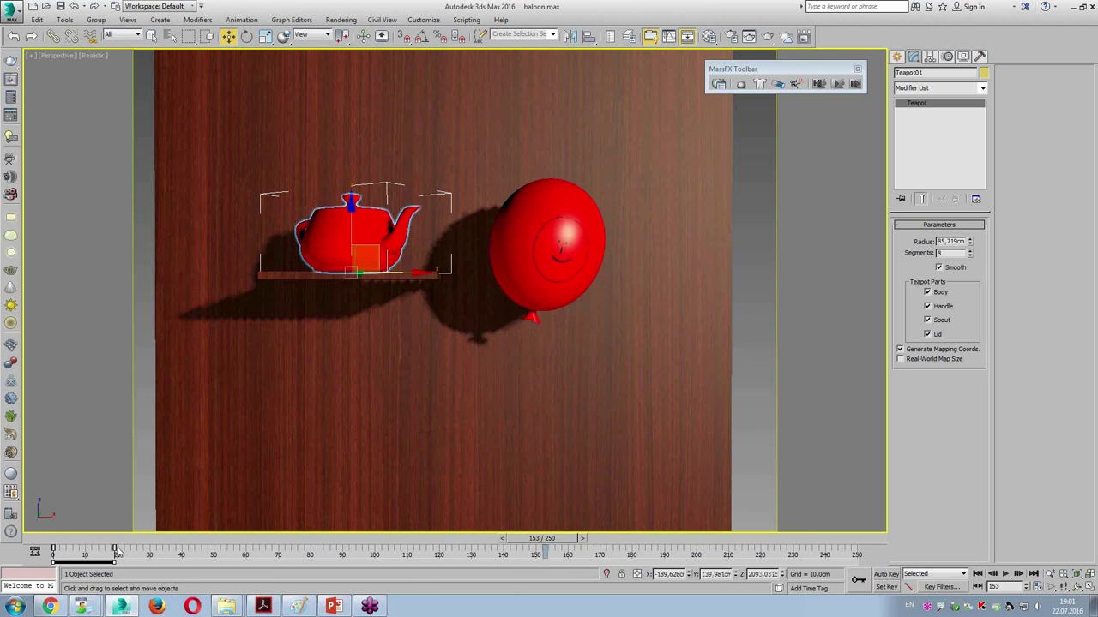
pyautogui.moveTo(117, 549); pyautogui.dragTo(578, 556)
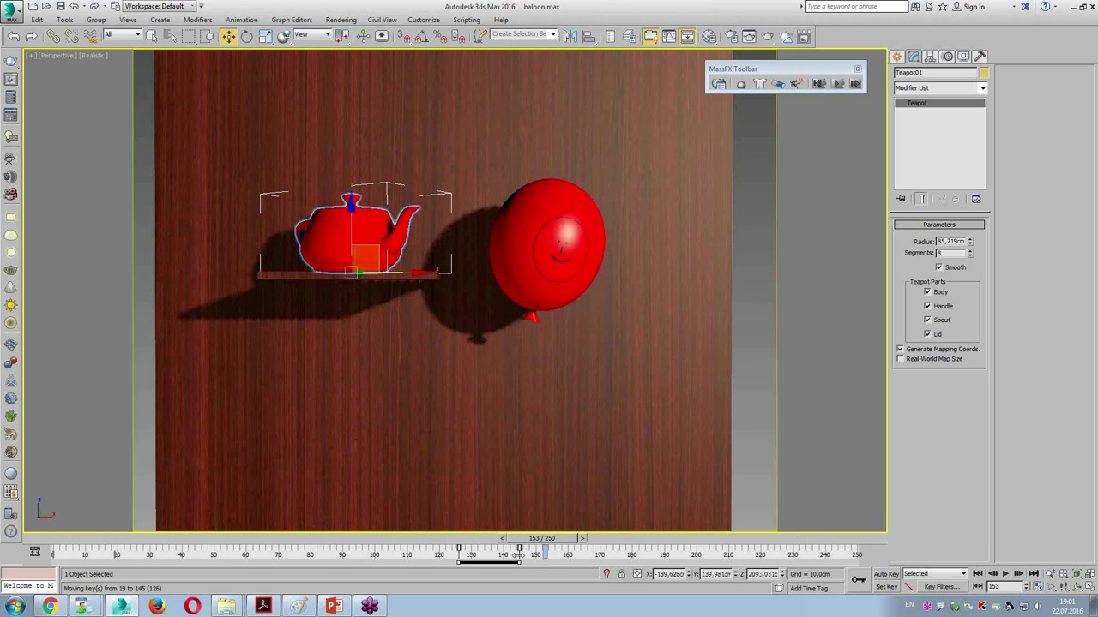
pyautogui.moveTo(578, 556); pyautogui.dragTo(605, 555)
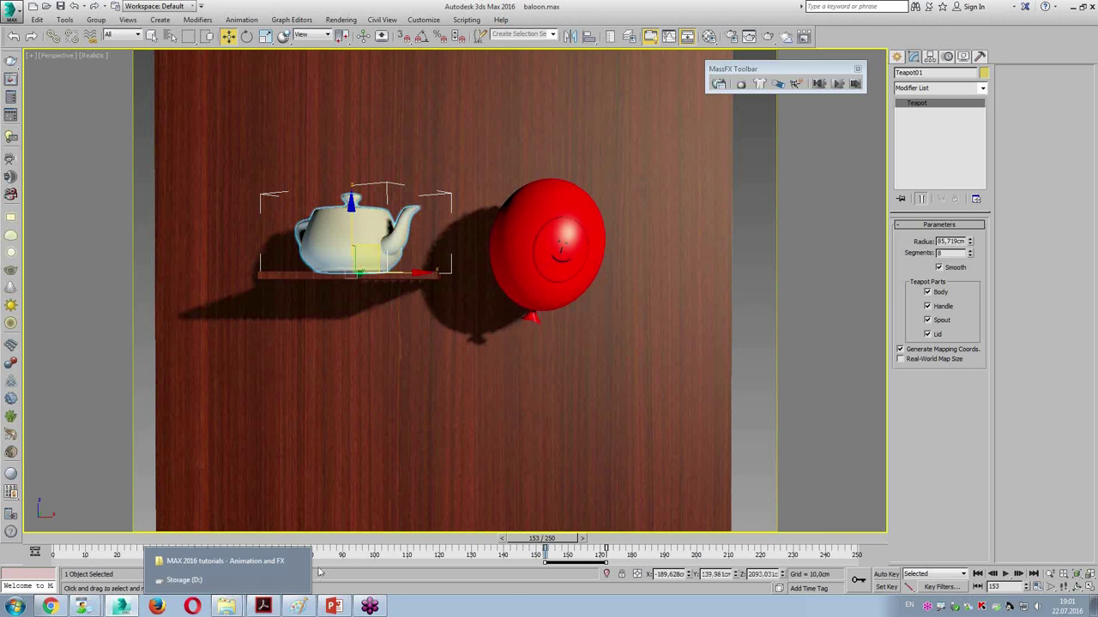
# Scrub between frames 141 and 250 to check the teapot reddens as the balloon rises, ending at frame 167 in four views
pyautogui.moveTo(544, 548)
pyautogui.mouseDown()
pyautogui.moveTo(460, 550)
pyautogui.moveTo(624, 555)
pyautogui.moveTo(506, 564)
pyautogui.mouseUp()
pyautogui.press('w')
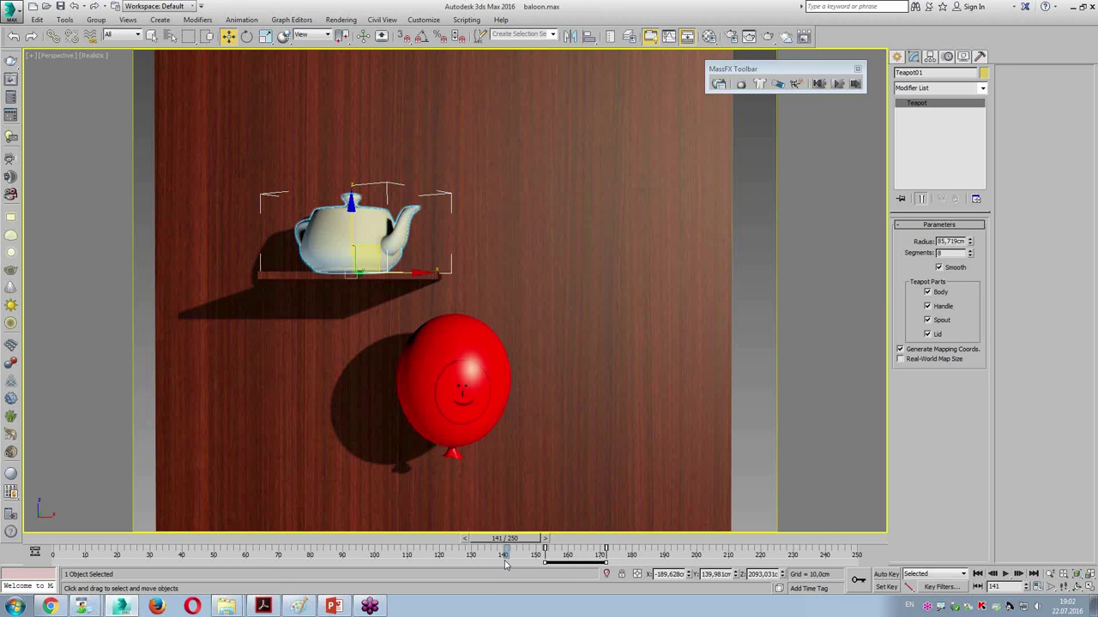
pyautogui.moveTo(519, 540); pyautogui.dragTo(844, 540)
pyautogui.moveTo(667, 553)
pyautogui.mouseDown()
pyautogui.moveTo(511, 596)
pyautogui.moveTo(564, 596)
pyautogui.moveTo(294, 600)
pyautogui.moveTo(652, 611)
pyautogui.moveTo(382, 606)
pyautogui.moveTo(650, 608)
pyautogui.moveTo(434, 605)
pyautogui.moveTo(636, 608)
pyautogui.moveTo(480, 608)
pyautogui.moveTo(635, 608)
pyautogui.moveTo(480, 607)
pyautogui.moveTo(612, 607)
pyautogui.mouseUp()
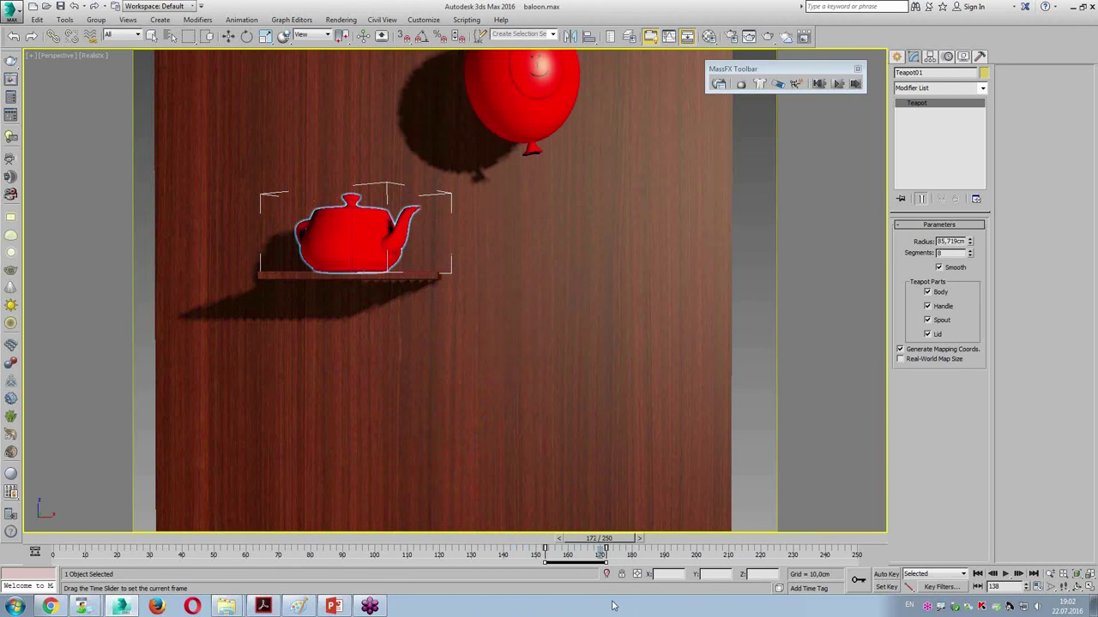
pyautogui.press('w')
pyautogui.moveTo(665, 233)
pyautogui.mouseDown(button='middle')
pyautogui.moveTo(632, 228)
pyautogui.moveTo(713, 486)
pyautogui.mouseUp(button='middle')
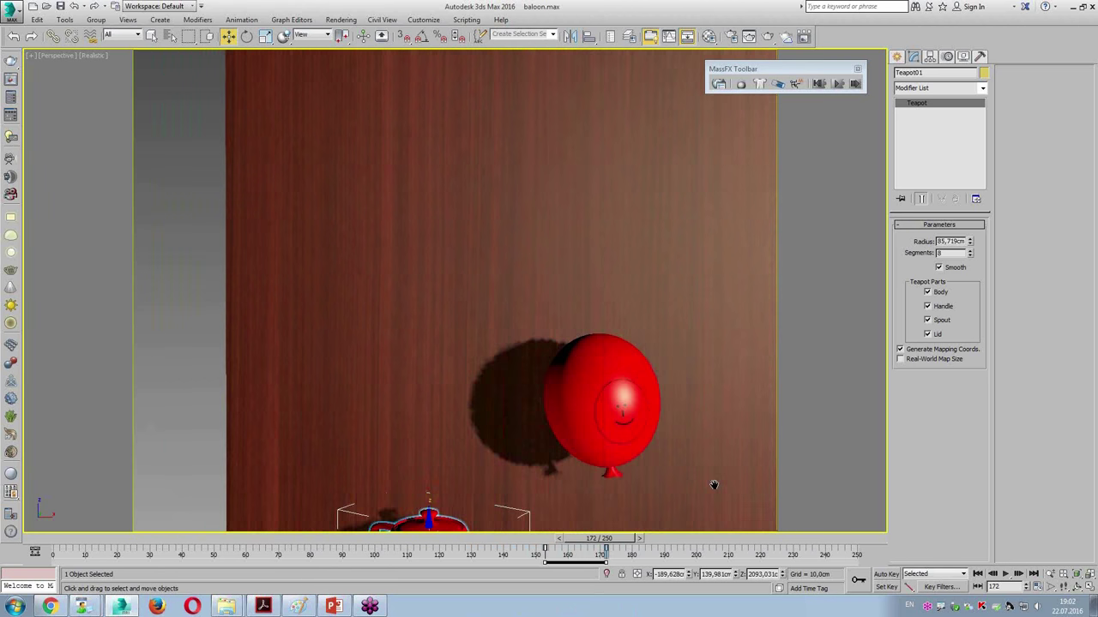
pyautogui.moveTo(600, 538)
pyautogui.mouseDown()
pyautogui.moveTo(700, 549)
pyautogui.moveTo(588, 549)
pyautogui.mouseUp()
pyautogui.moveTo(618, 499)
pyautogui.mouseDown(button='middle')
pyautogui.moveTo(659, 351)
pyautogui.moveTo(624, 417)
pyautogui.mouseUp(button='middle')
pyautogui.hotkey('alt', 'w')
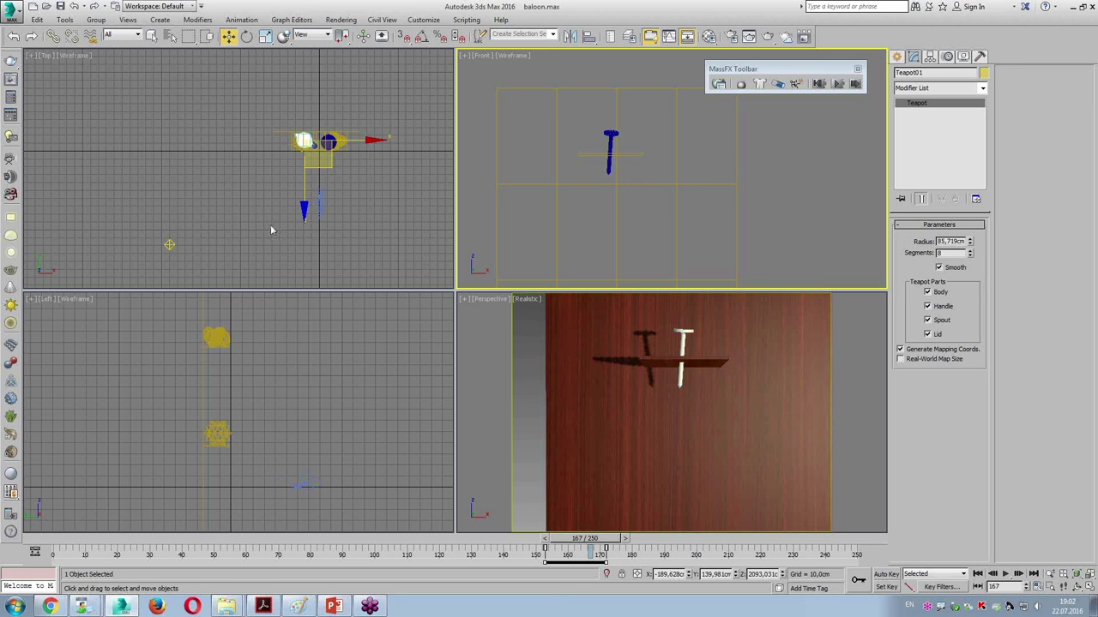
# Zoom the Top view onto the teapot and balloon, activate the Front view, and show the Create panel
pyautogui.moveTo(301, 211); pyautogui.dragTo(246, 198, button='middle')
pyautogui.scroll(2, 245, 198)
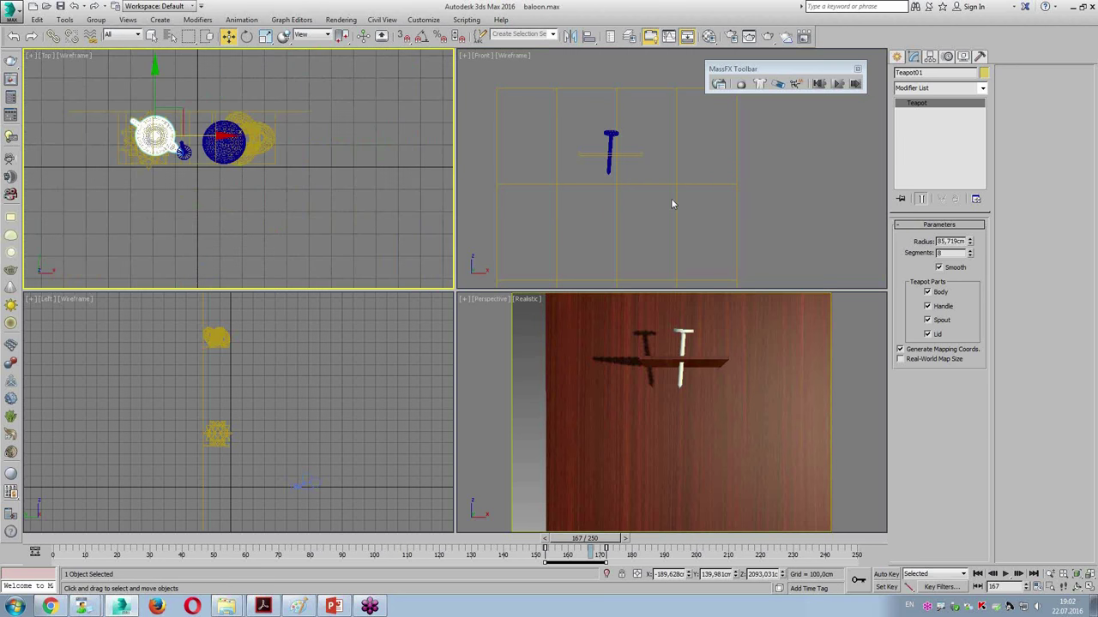
pyautogui.rightClick(653, 213)
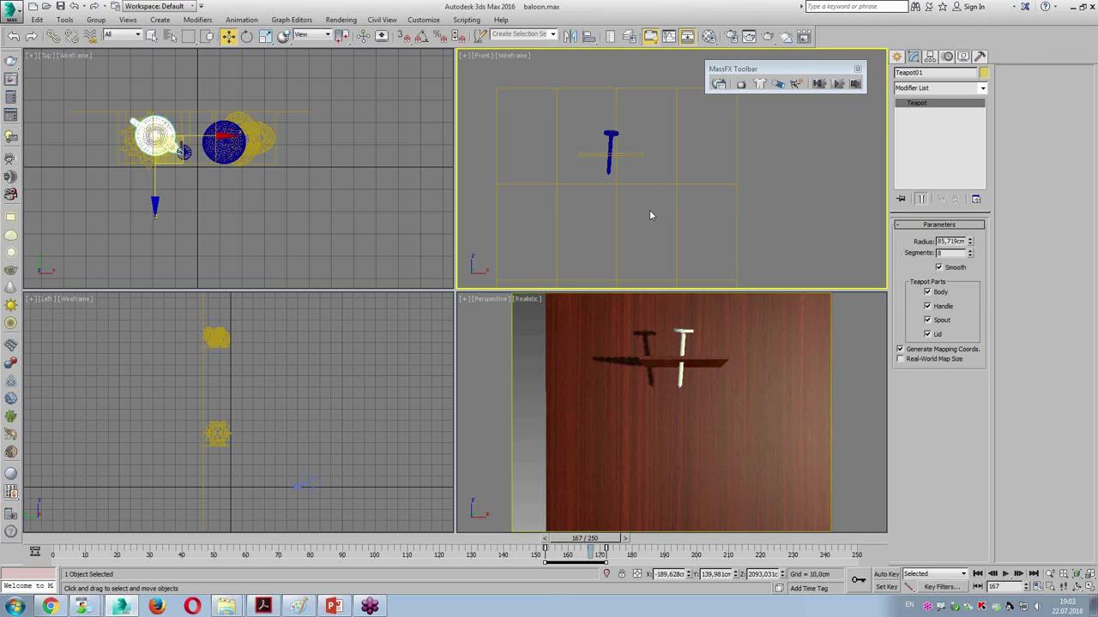
pyautogui.click(896, 58)
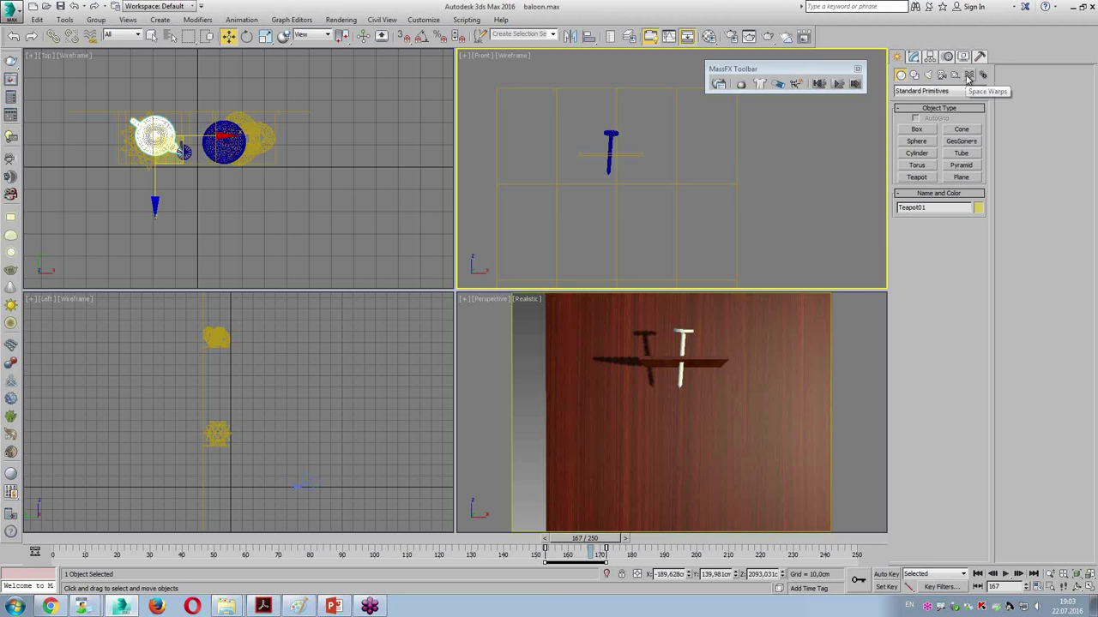
# Under Create > Space Warps, choose Geometric/Deformable and pick the Bomb tool
pyautogui.click(968, 76)
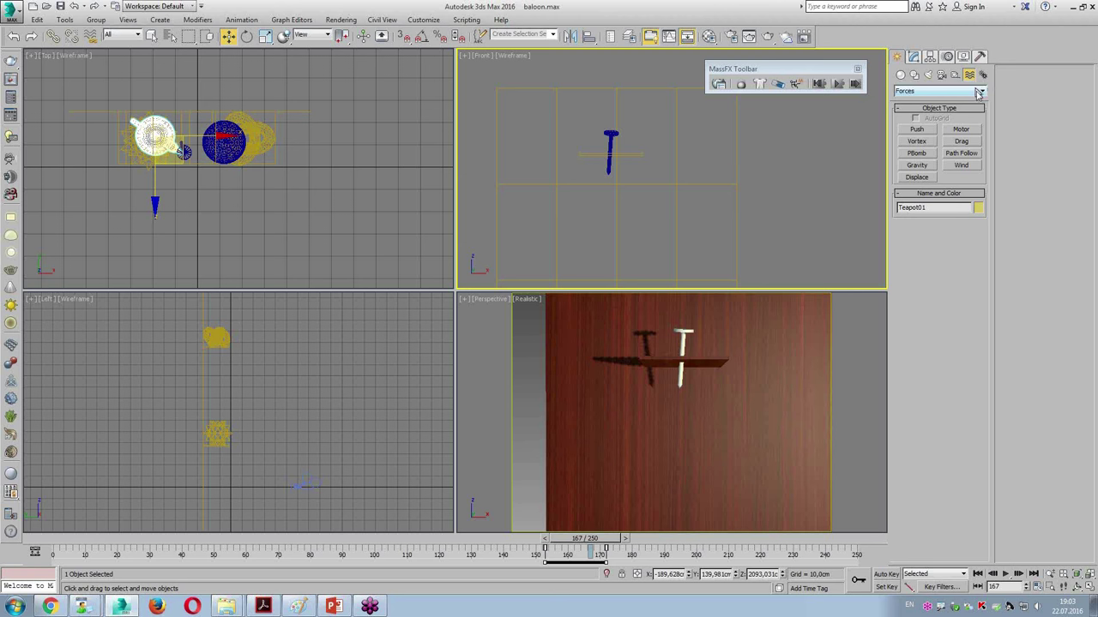
pyautogui.click(978, 91)
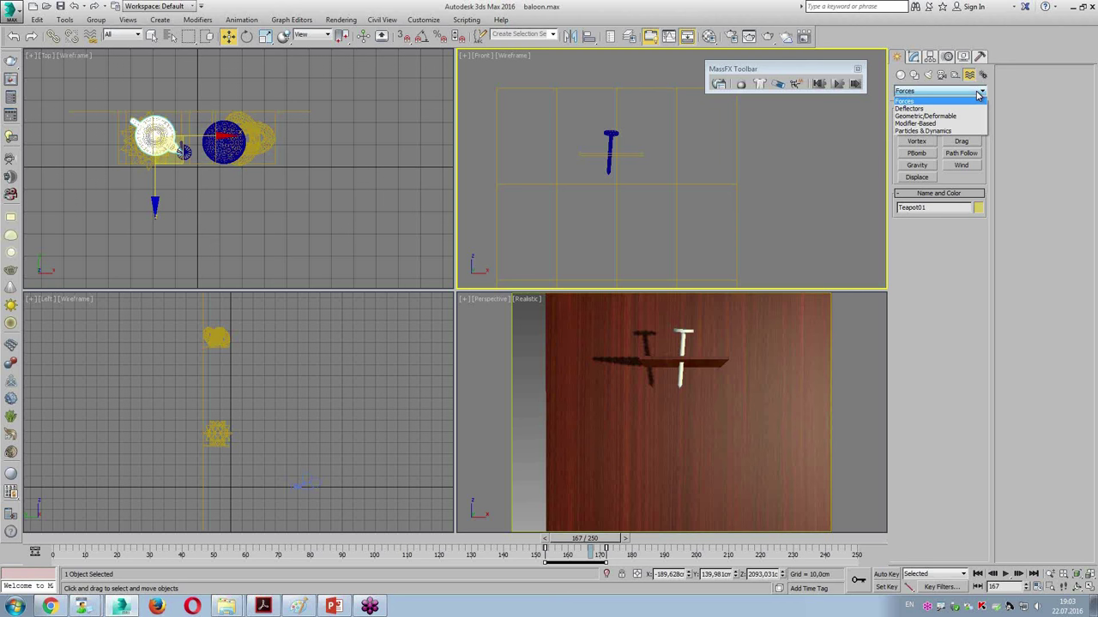
pyautogui.click(978, 94)
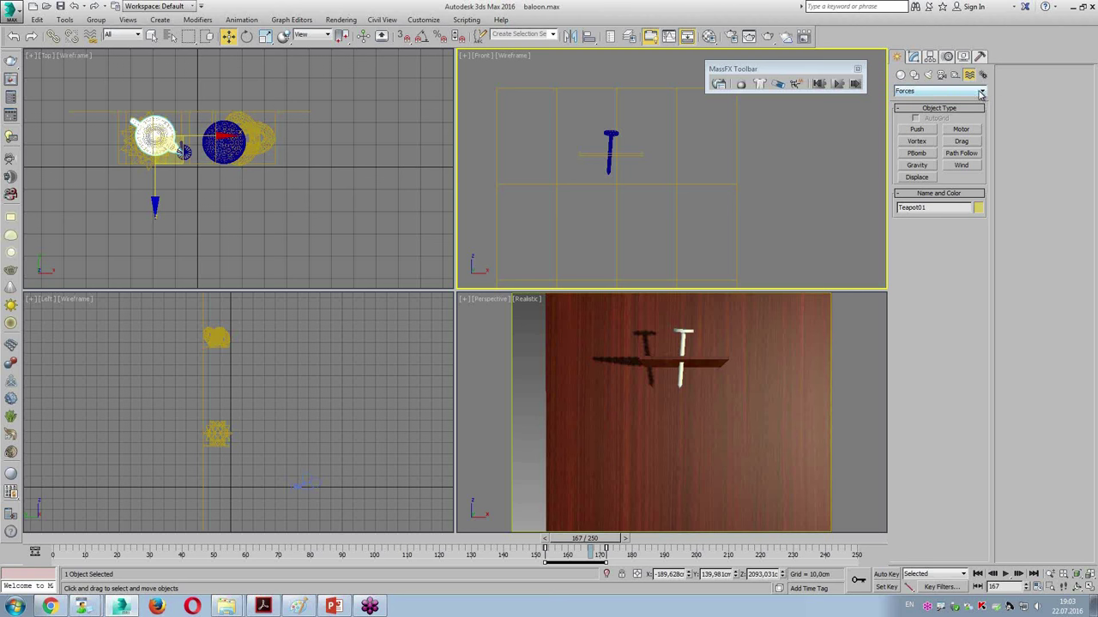
pyautogui.click(983, 93)
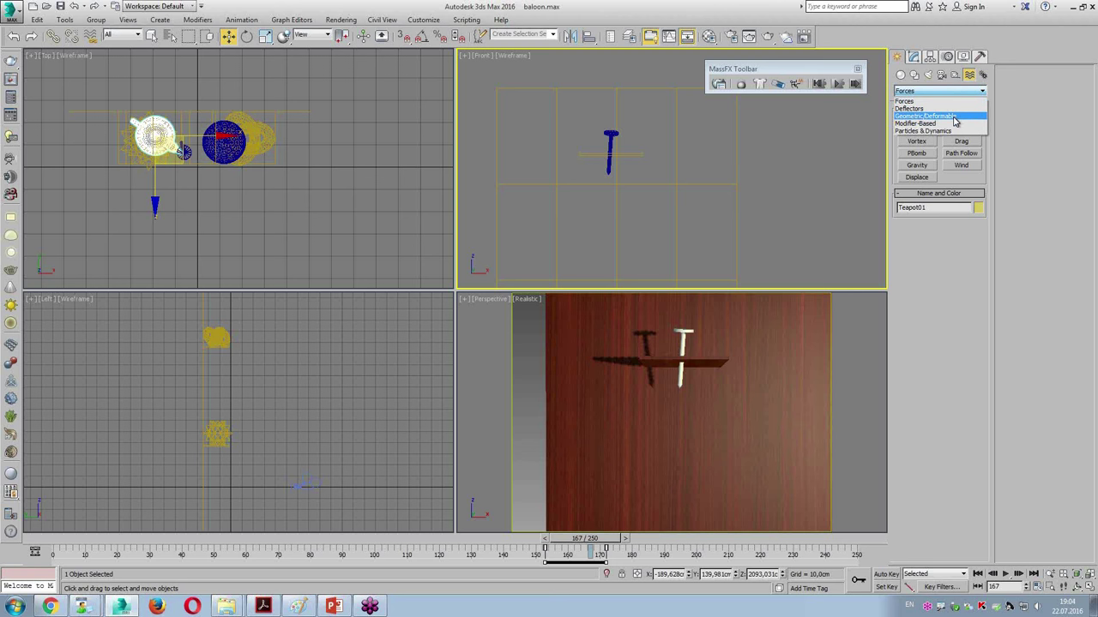
pyautogui.click(954, 120)
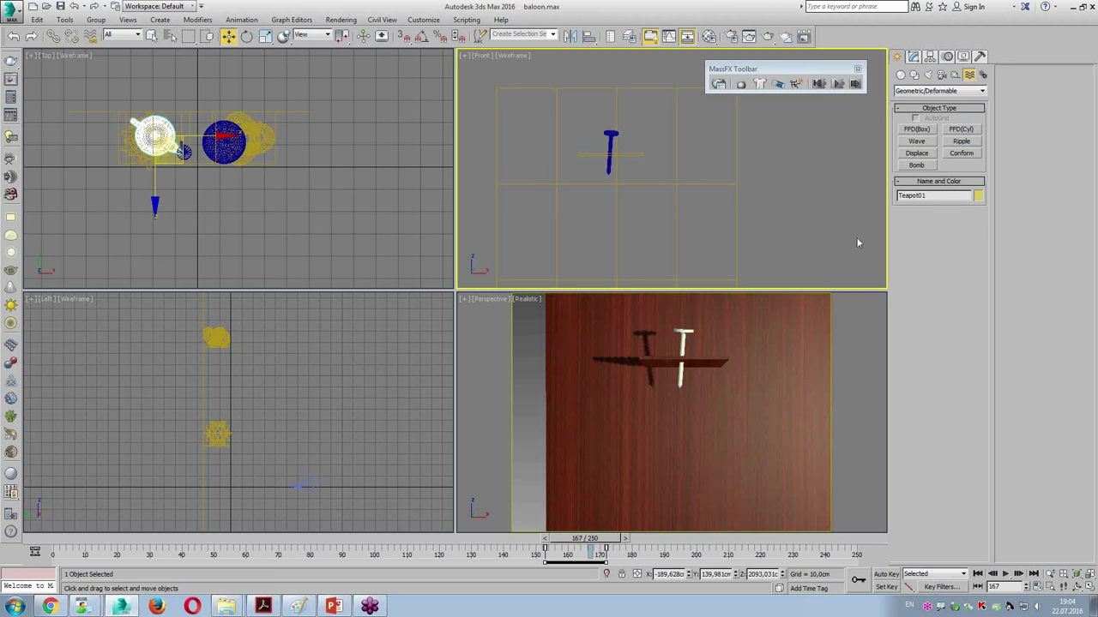
pyautogui.click(914, 167)
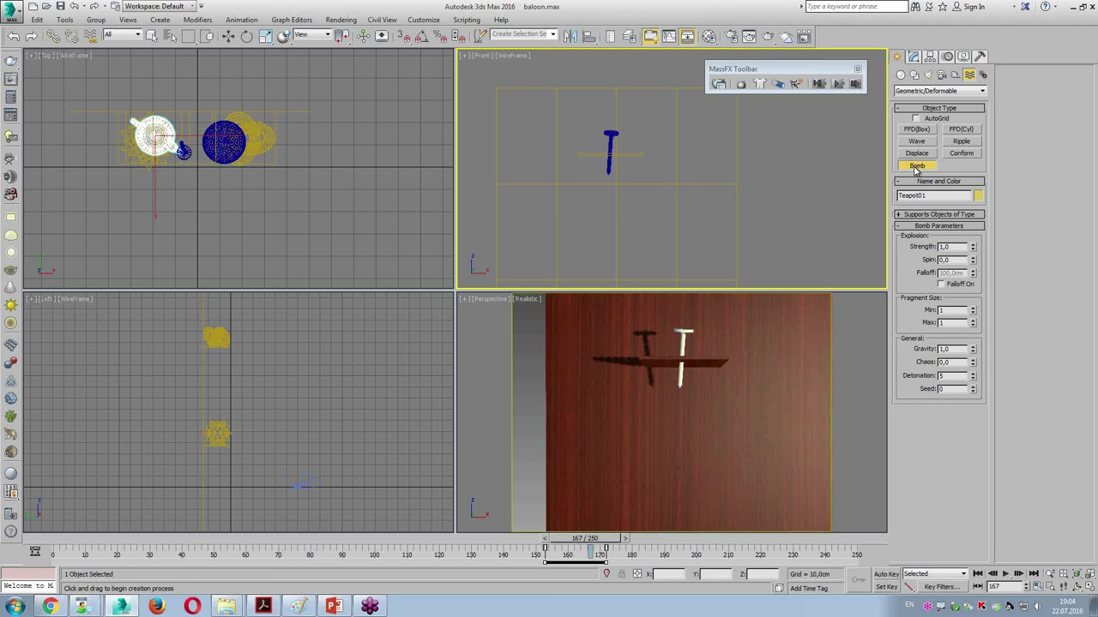
# Create MeshBomb001 at the nail tip in the maximized Front view and scale it up to about 281%
pyautogui.press('alt')
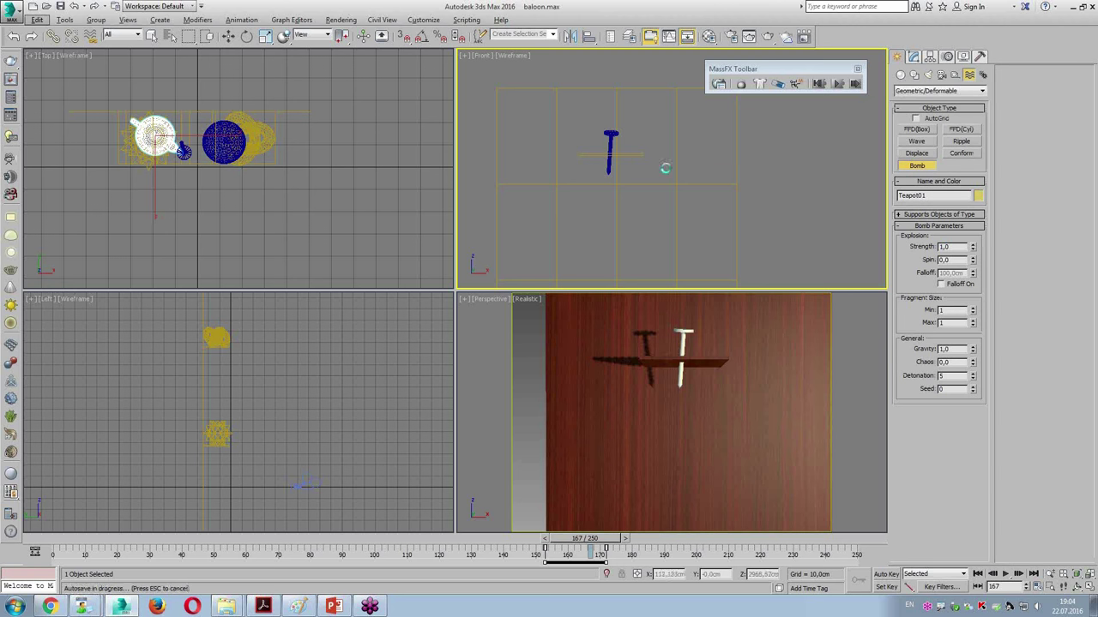
pyautogui.press('alt')
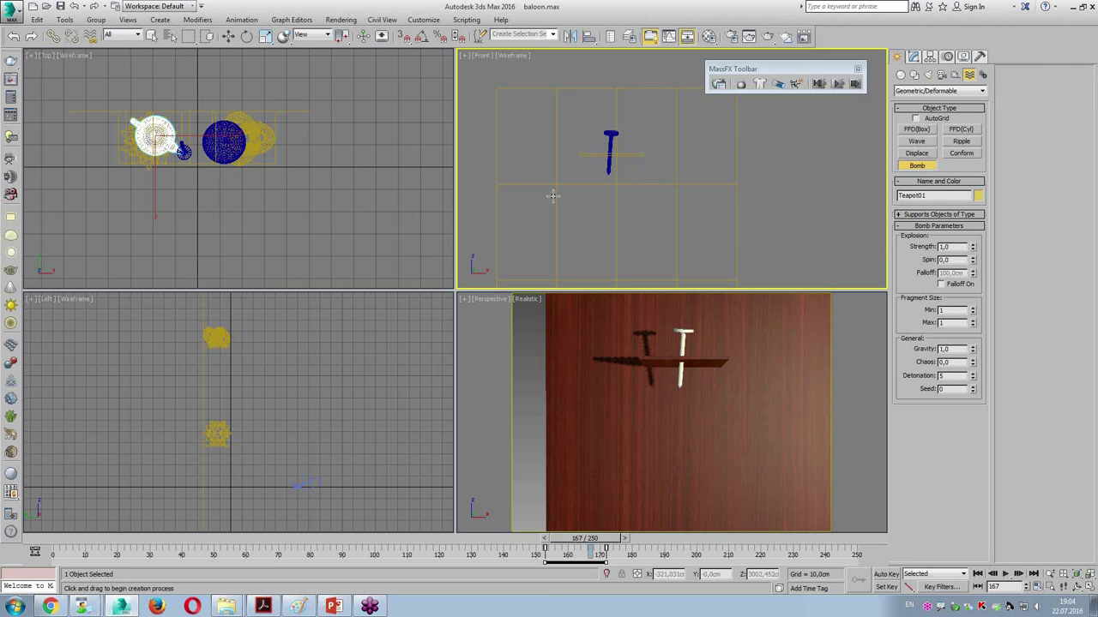
pyautogui.hotkey('alt', 'w')
pyautogui.press('z')
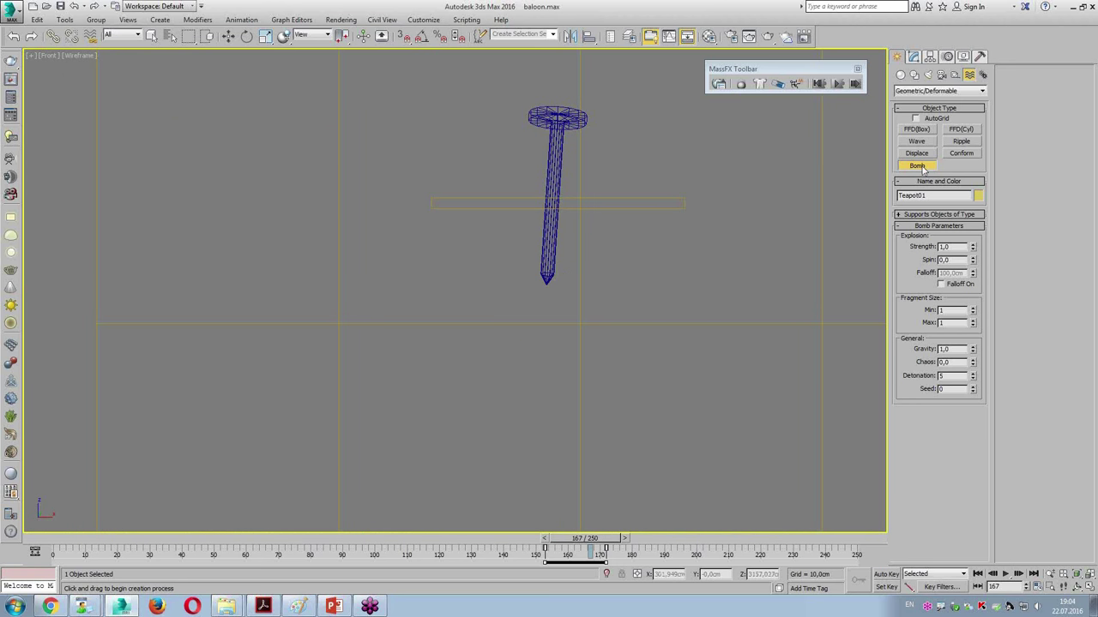
pyautogui.click(545, 286)
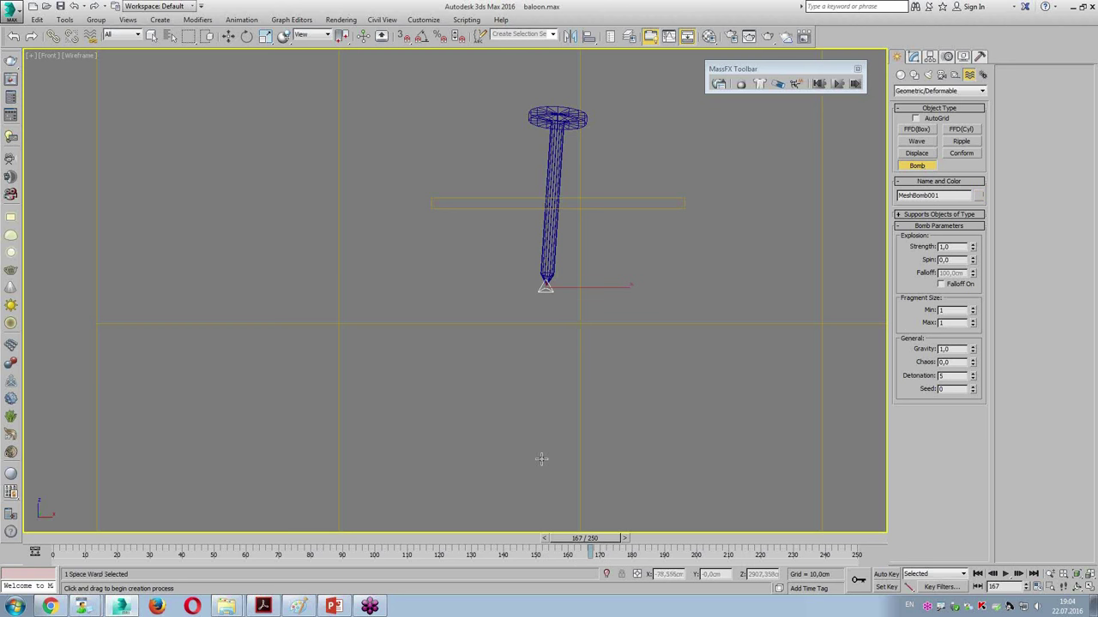
pyautogui.press('w')
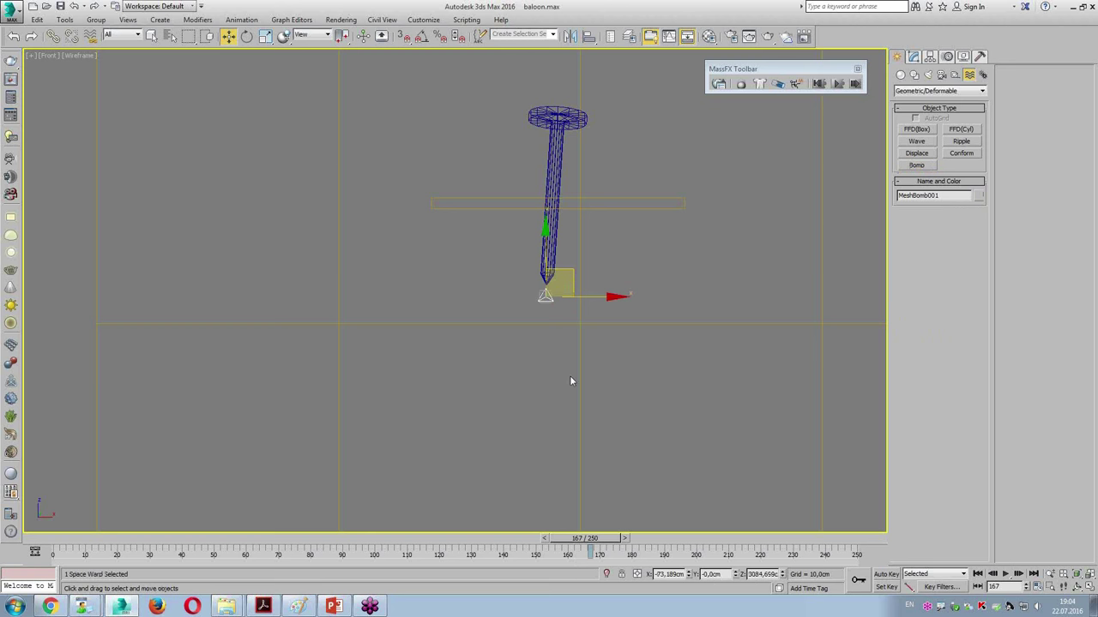
pyautogui.click(266, 36)
pyautogui.moveTo(553, 287); pyautogui.dragTo(794, 184)
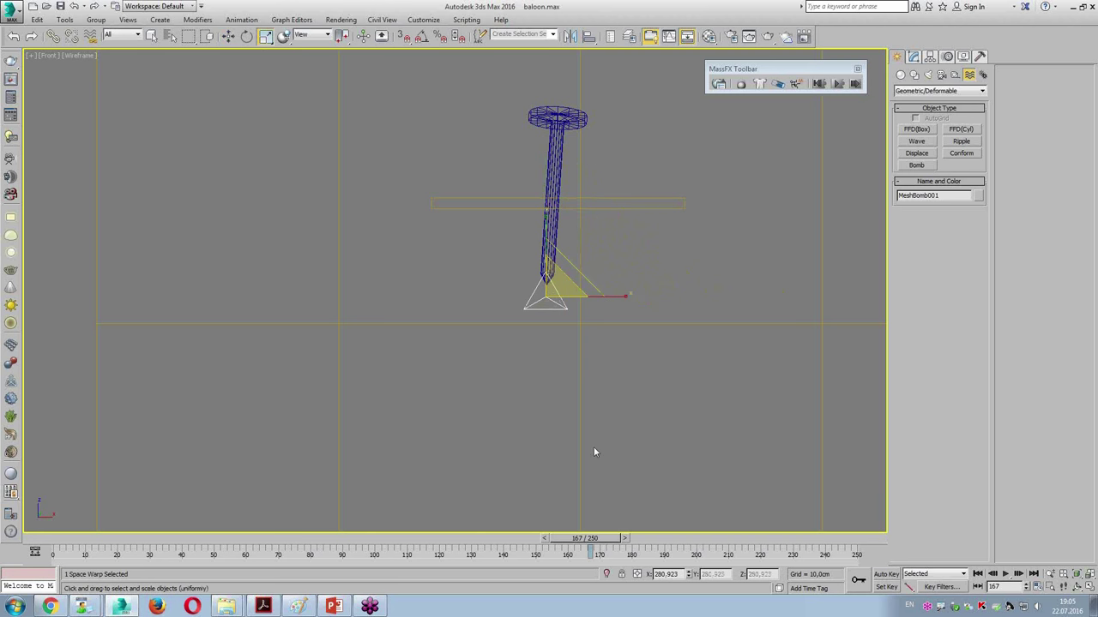
# Move the bomb gizmo beside the nail tip in the maximized Perspective view
pyautogui.hotkey('alt', 'w')
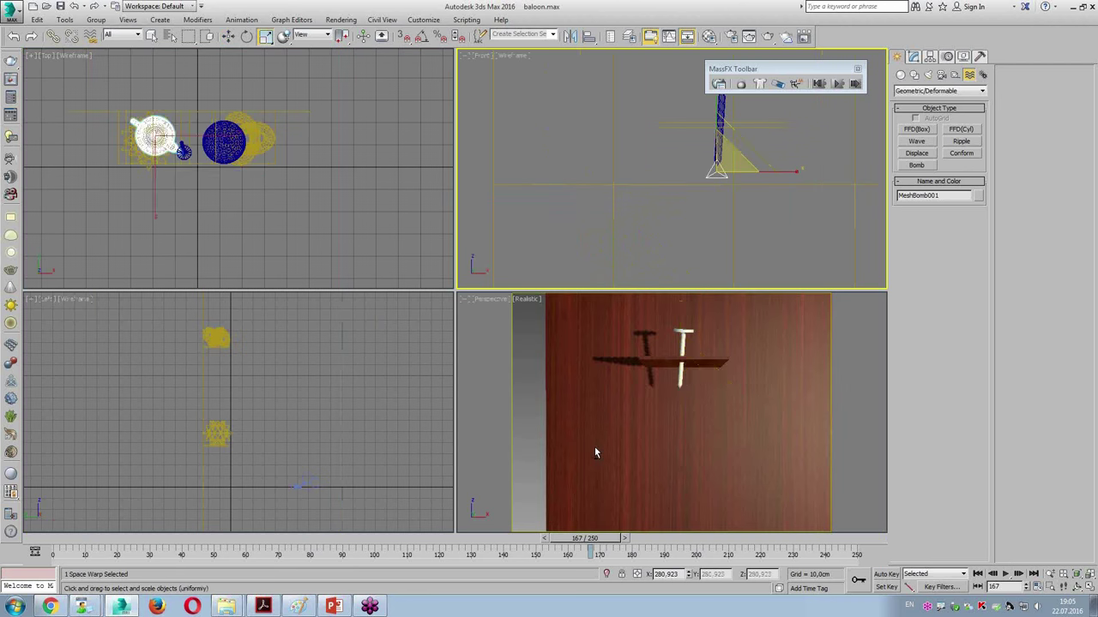
pyautogui.hotkey('alt', 'w')
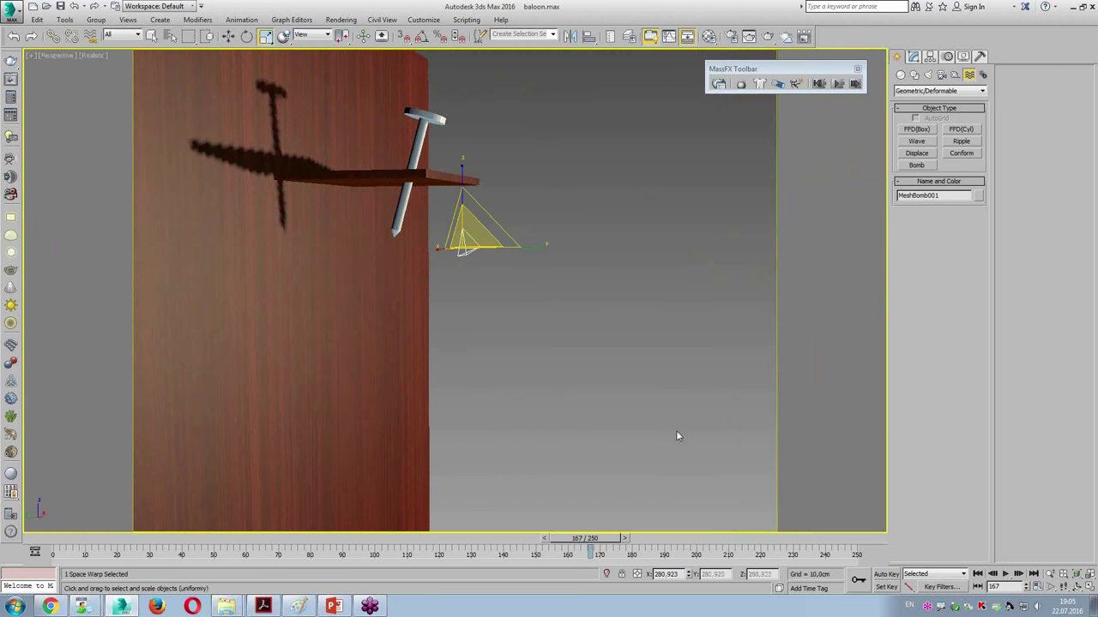
pyautogui.press('w')
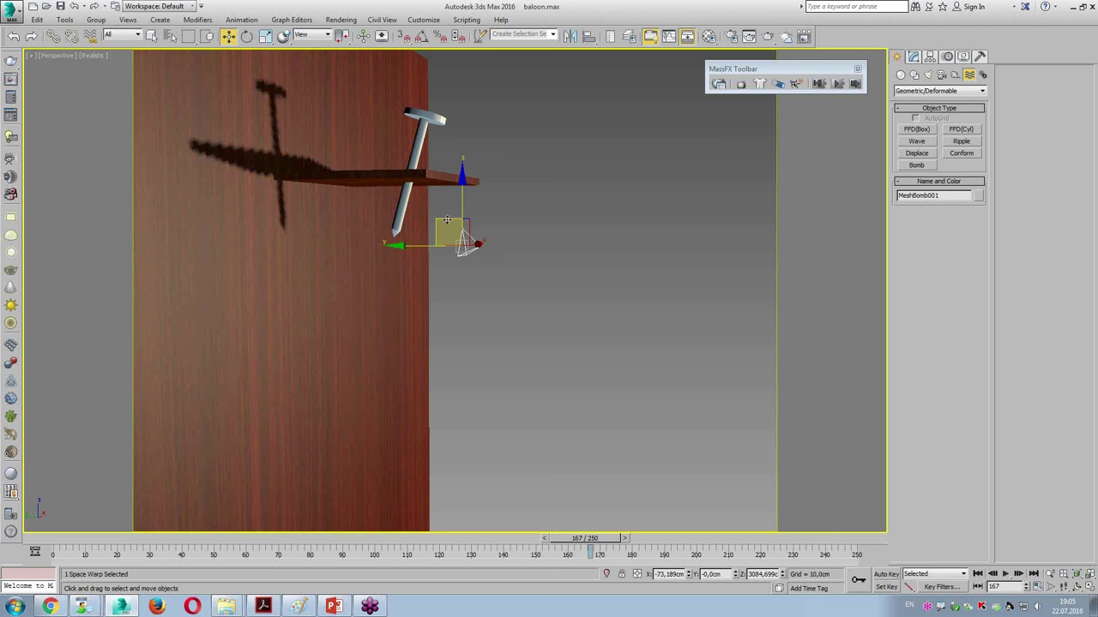
pyautogui.moveTo(446, 222); pyautogui.dragTo(412, 222)
pyautogui.moveTo(413, 222)
pyautogui.keyDown('alt'); pyautogui.mouseDown(button='middle')
pyautogui.moveTo(388, 255)
pyautogui.moveTo(360, 255)
pyautogui.moveTo(398, 265)
pyautogui.moveTo(395, 395)
pyautogui.mouseUp(button='middle'); pyautogui.keyUp('alt')
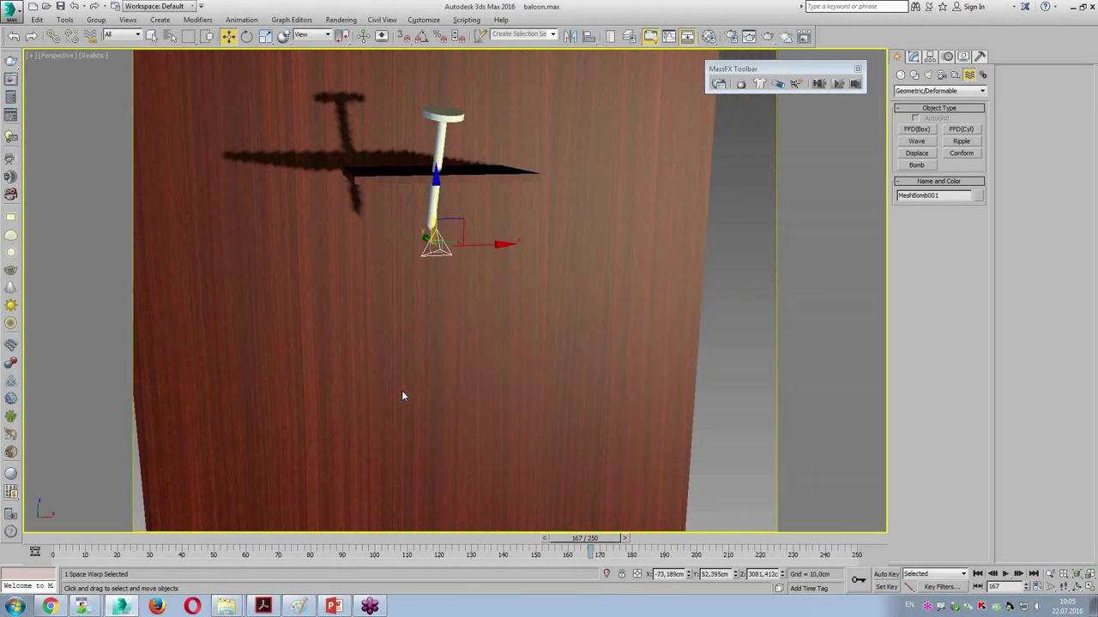
pyautogui.hotkey('alt', 'w')
# At frame 200 in the maximized Front view, select MeshBomb001 and show its Bomb parameters in Modify
pyautogui.rightClick(702, 220)
pyautogui.hotkey('alt', 'w')
pyautogui.scroll(-3, 658, 331)
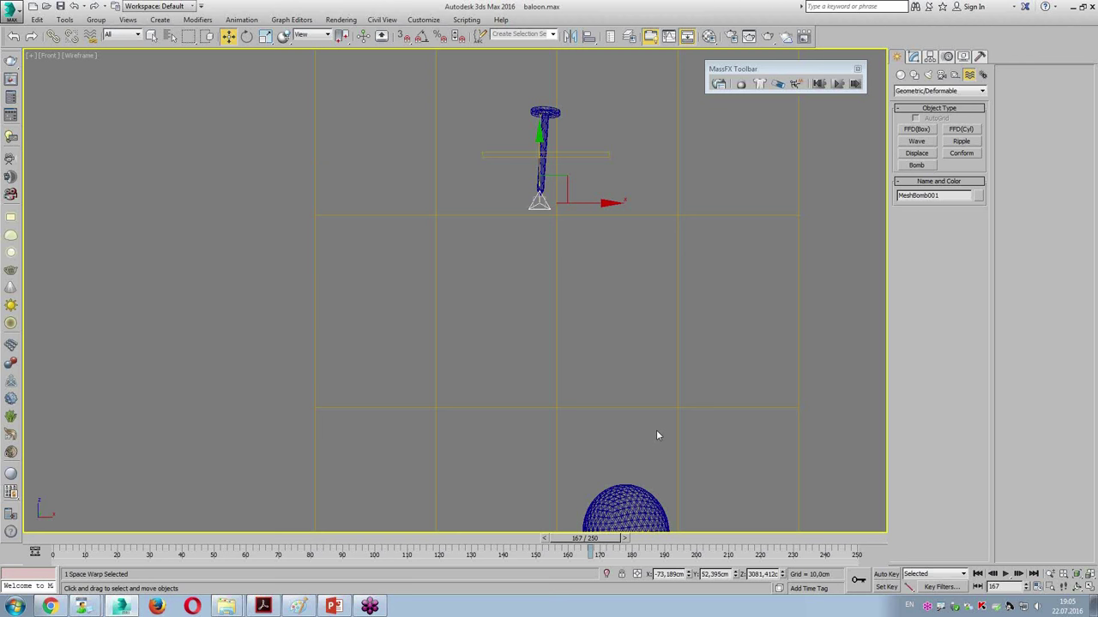
pyautogui.click(591, 540)
pyautogui.moveTo(594, 543)
pyautogui.mouseDown()
pyautogui.moveTo(696, 536)
pyautogui.moveTo(675, 538)
pyautogui.moveTo(698, 547)
pyautogui.moveTo(632, 540)
pyautogui.mouseUp()
pyautogui.press('w')
pyautogui.click(533, 309)
pyautogui.press('w')
pyautogui.click(540, 210)
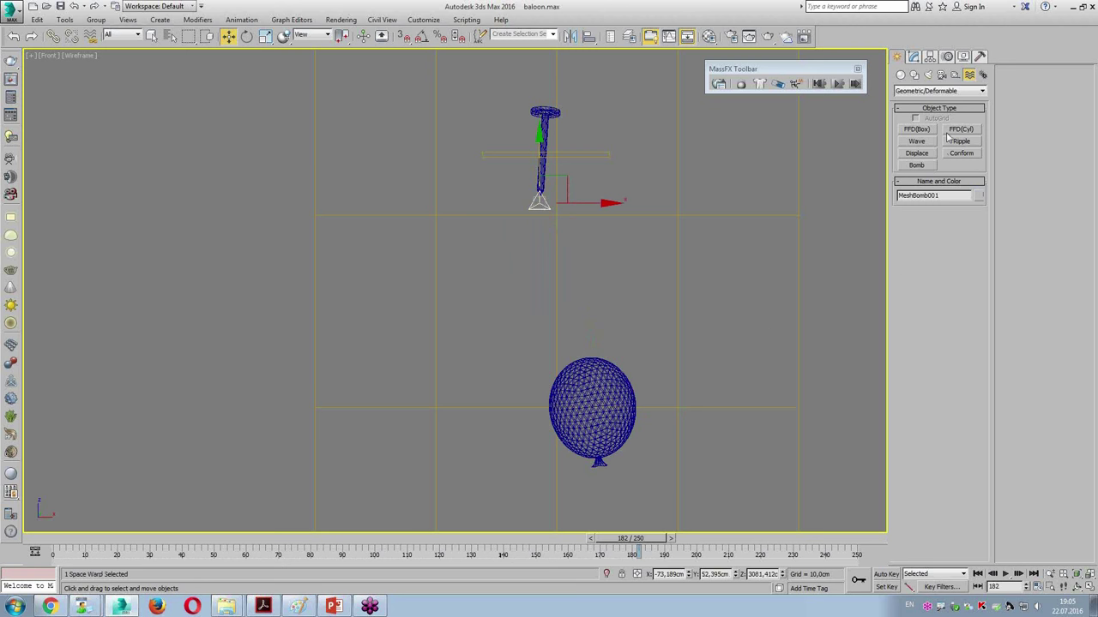
pyautogui.click(914, 58)
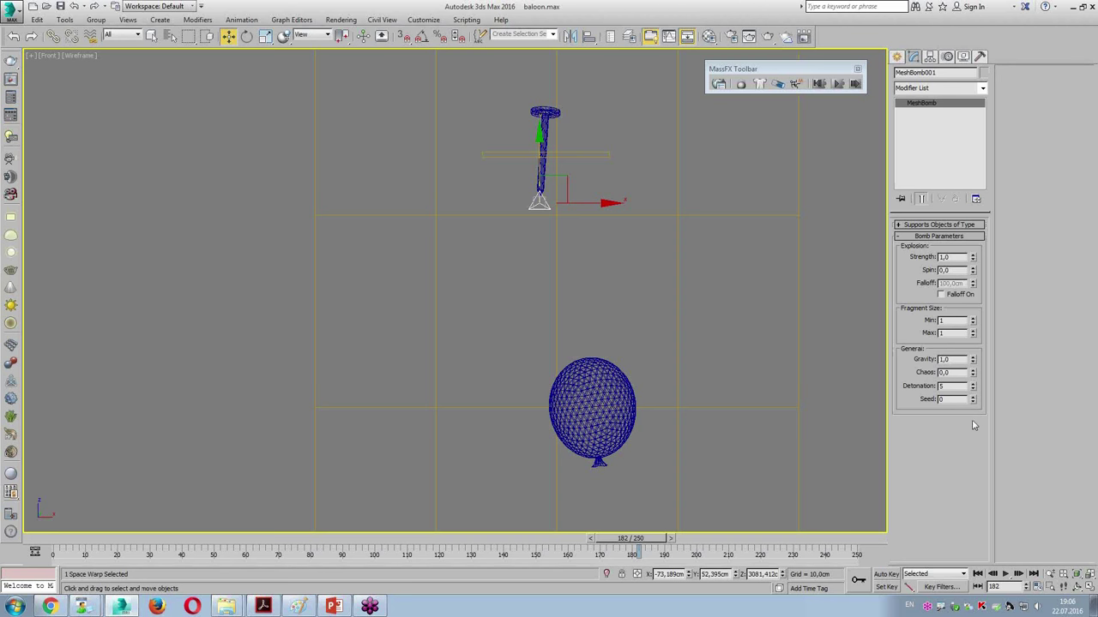
# Change MeshBomb001's Detonation value from 5 to 200
pyautogui.doubleClick(948, 386)
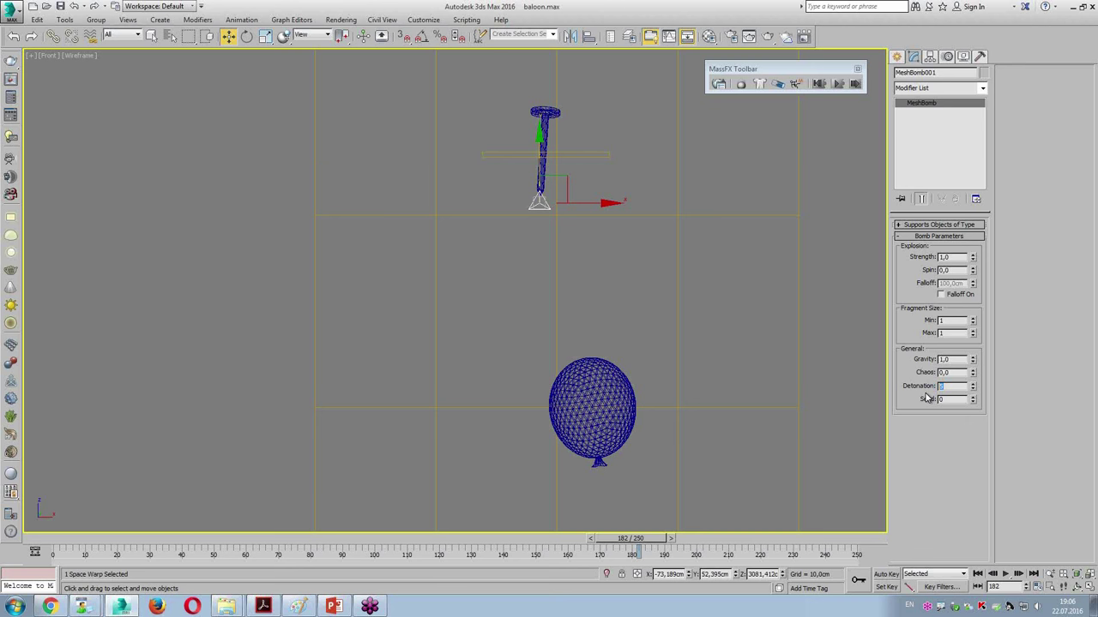
pyautogui.write('200')
pyautogui.press('Return')
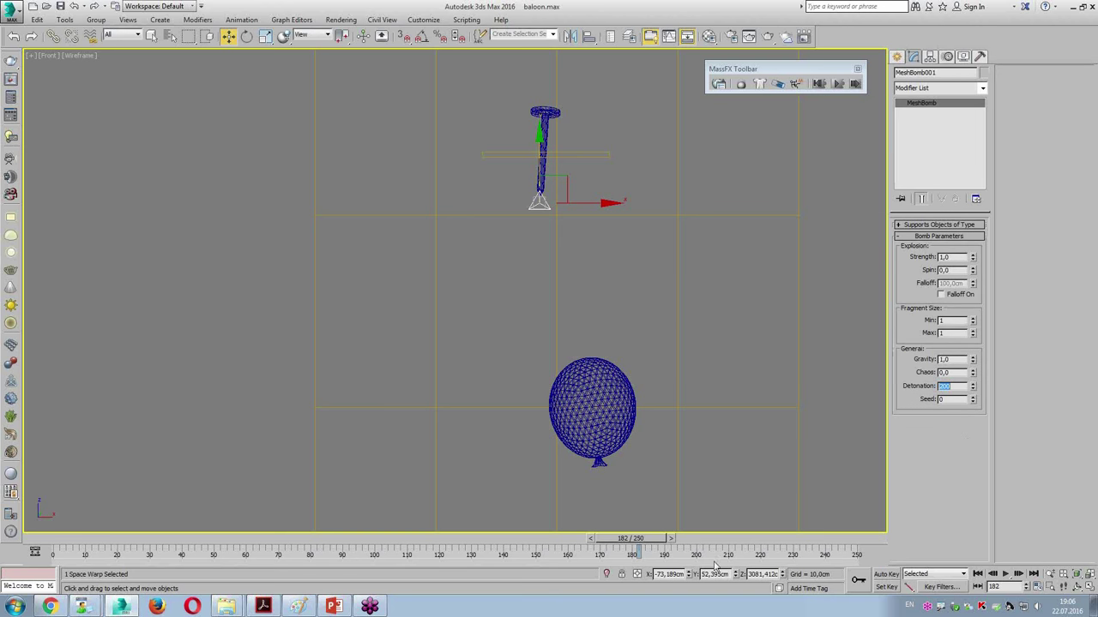
# Scrub the timeline between frames 161 and 193 to watch the balloon approach the bomb
pyautogui.moveTo(644, 551)
pyautogui.mouseDown()
pyautogui.moveTo(467, 553)
pyautogui.moveTo(694, 560)
pyautogui.mouseUp()
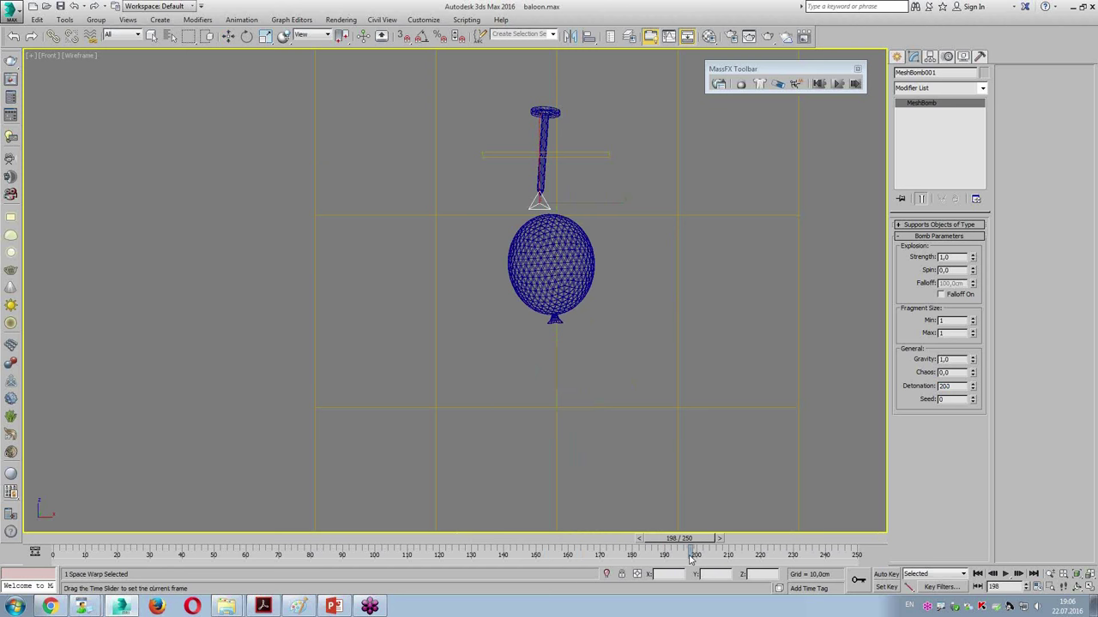
pyautogui.press('w')
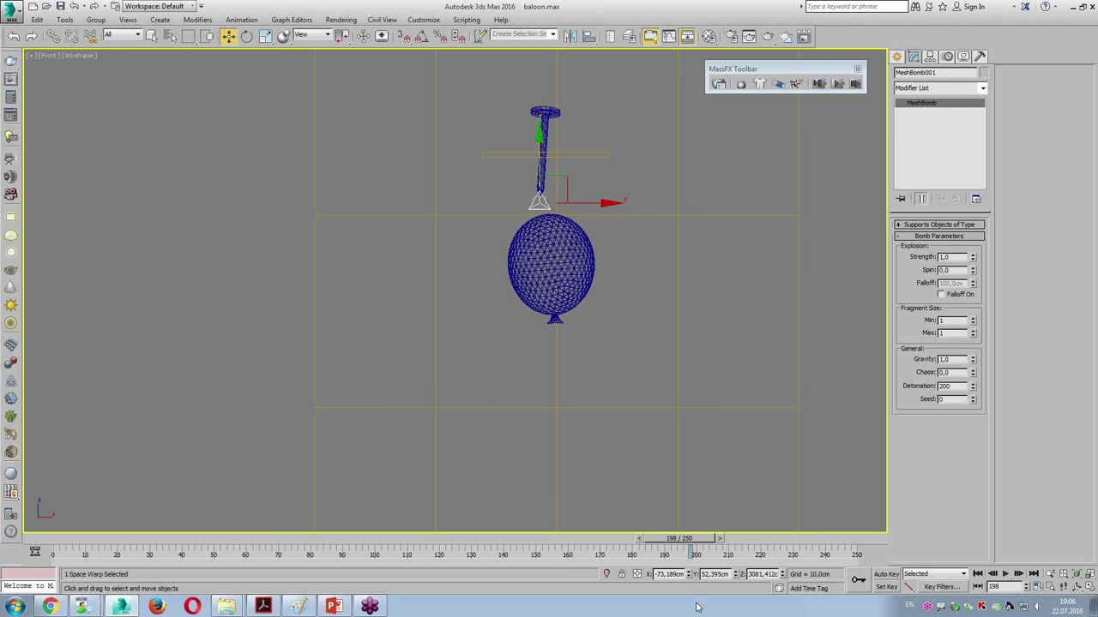
pyautogui.moveTo(708, 540); pyautogui.dragTo(700, 543)
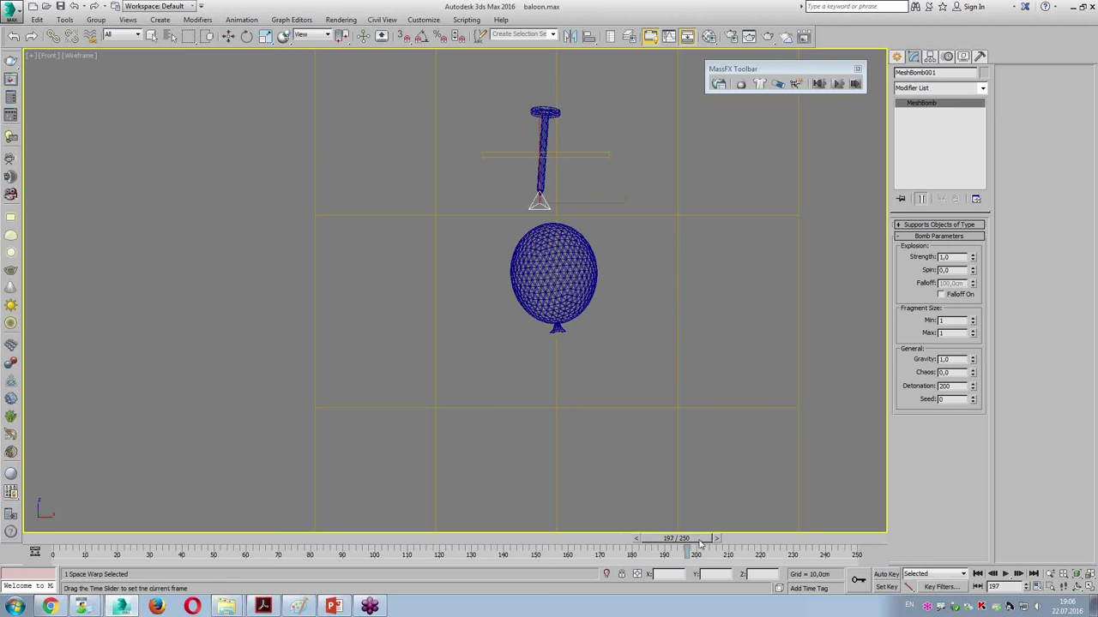
pyautogui.press('w')
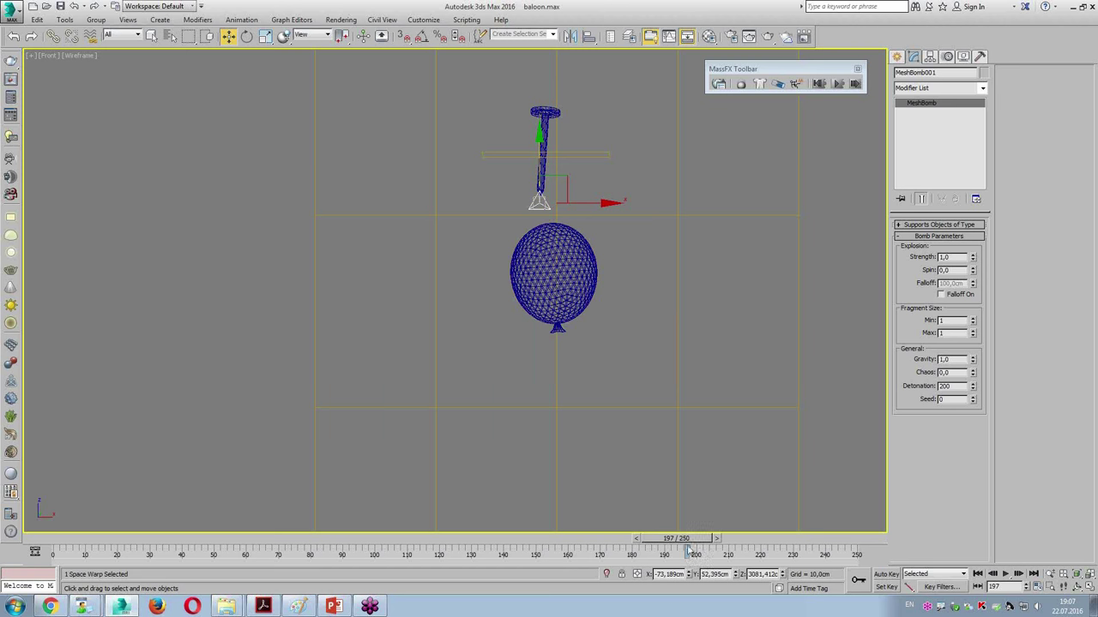
pyautogui.moveTo(686, 540)
pyautogui.mouseDown()
pyautogui.moveTo(571, 549)
pyautogui.moveTo(695, 549)
pyautogui.mouseUp()
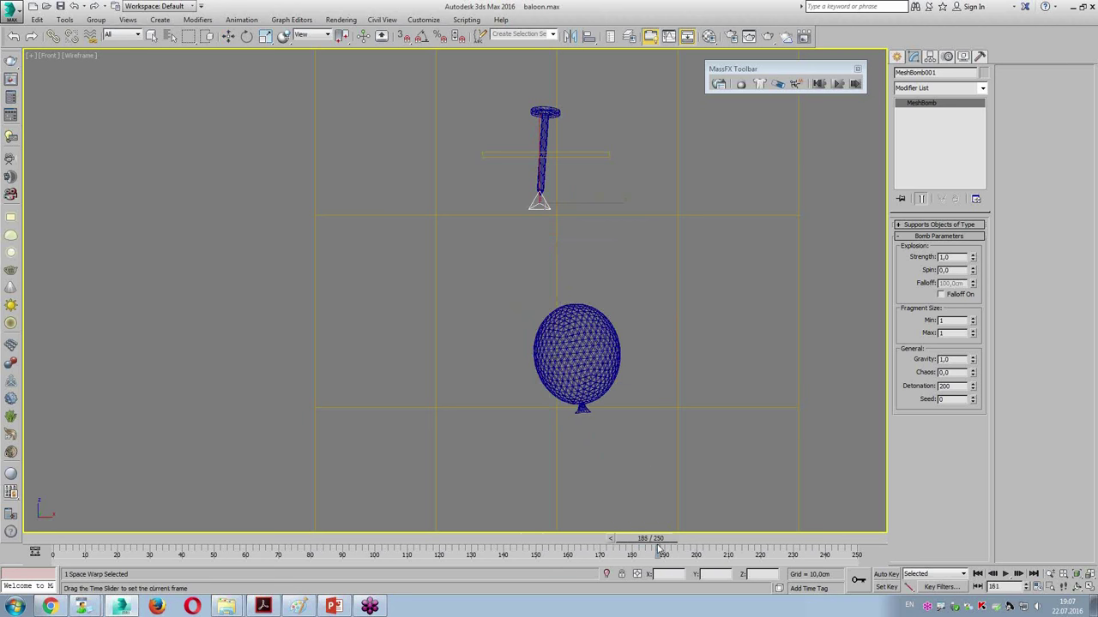
# Zoom in around the balloon at frame 196 and bring back the Geometric/Deformable space warp types
pyautogui.press('w')
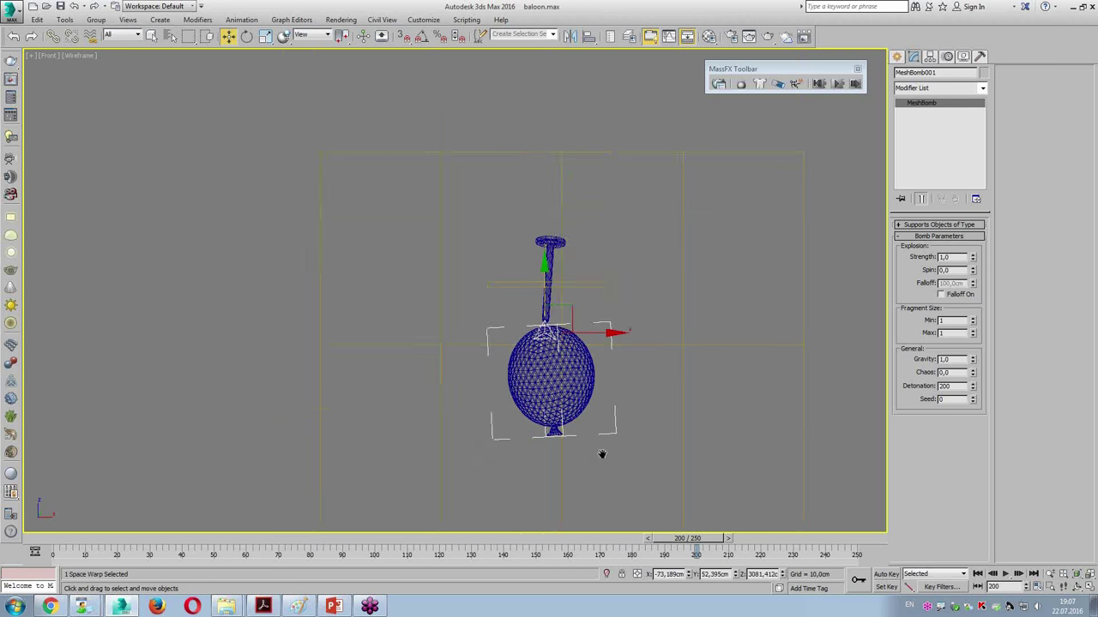
pyautogui.scroll(3, 600, 423)
pyautogui.scroll(1, 598, 416)
pyautogui.moveTo(699, 538); pyautogui.dragTo(683, 539)
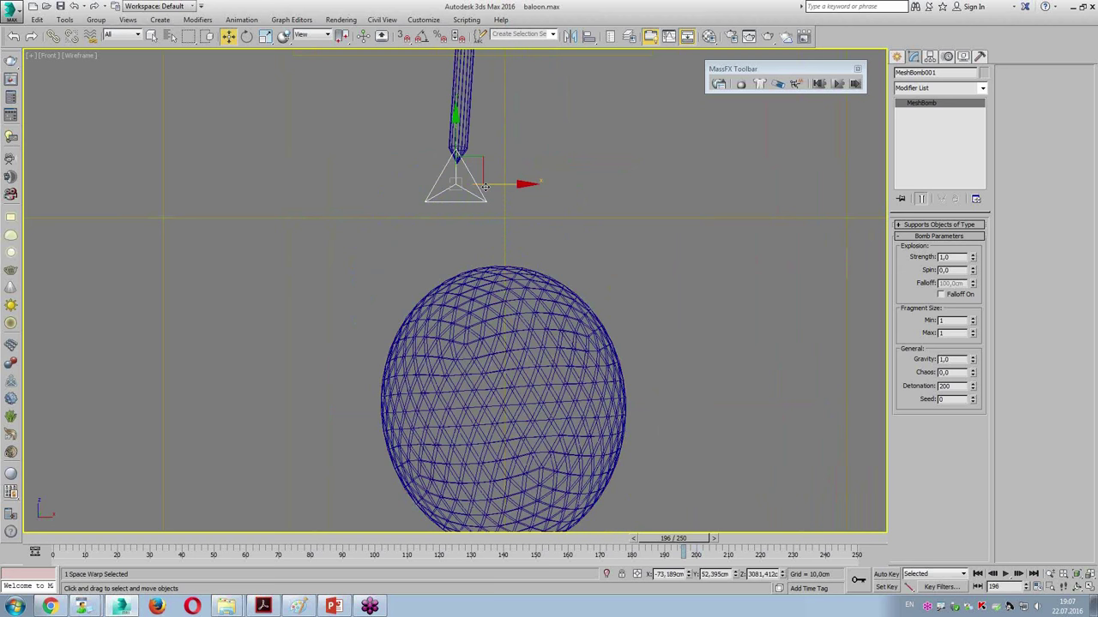
pyautogui.click(896, 57)
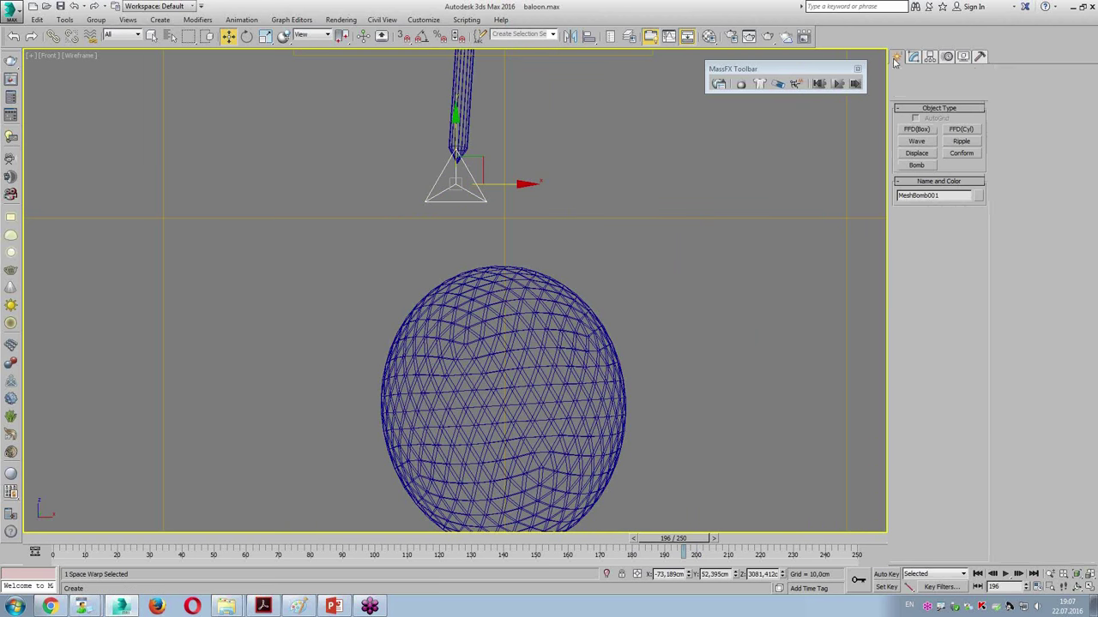
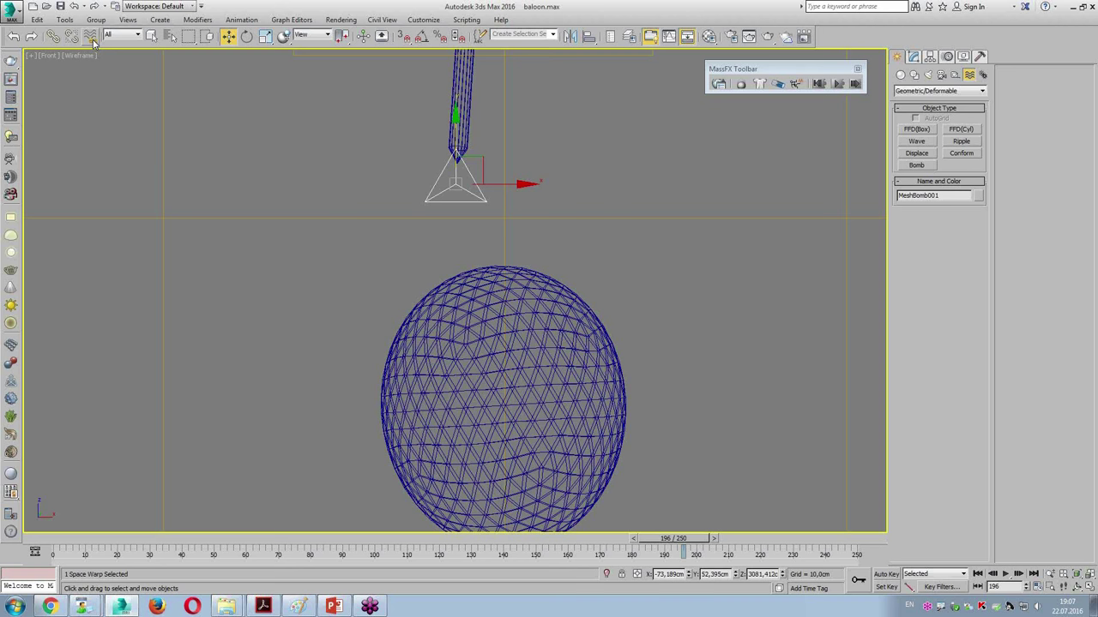
# Bind the GeoSphere01 balloon to the MeshBomb space warp using Bind to Space Warp
pyautogui.click(90, 38)
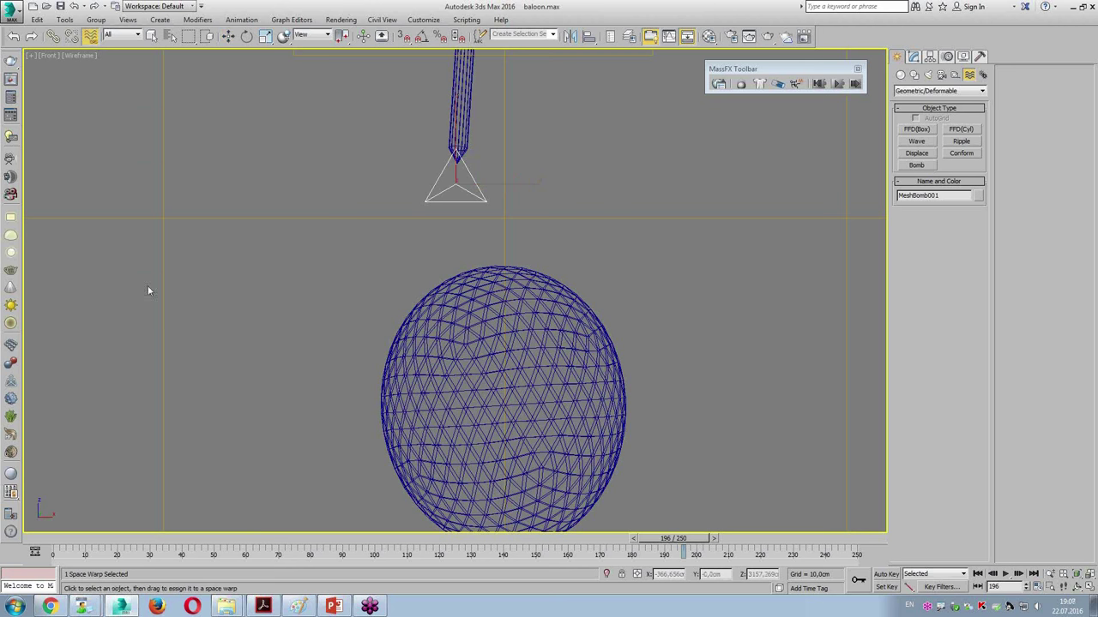
pyautogui.moveTo(490, 199)
pyautogui.mouseDown()
pyautogui.moveTo(469, 296)
pyautogui.moveTo(468, 284)
pyautogui.mouseUp()
pyautogui.click(450, 338)
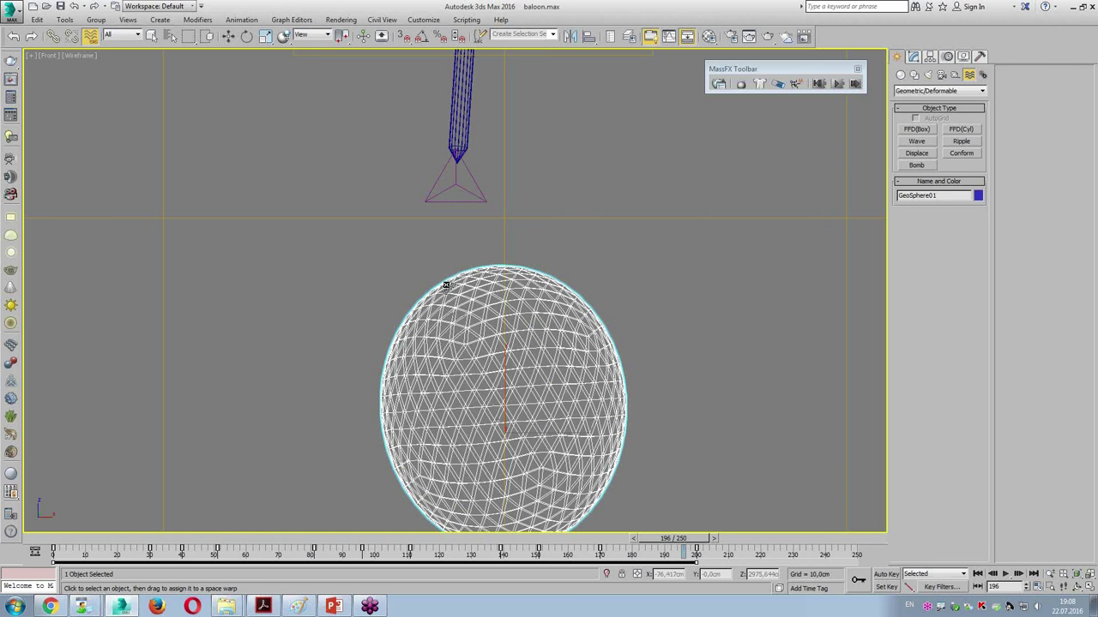
pyautogui.moveTo(483, 198); pyautogui.dragTo(489, 257)
pyautogui.press('w')
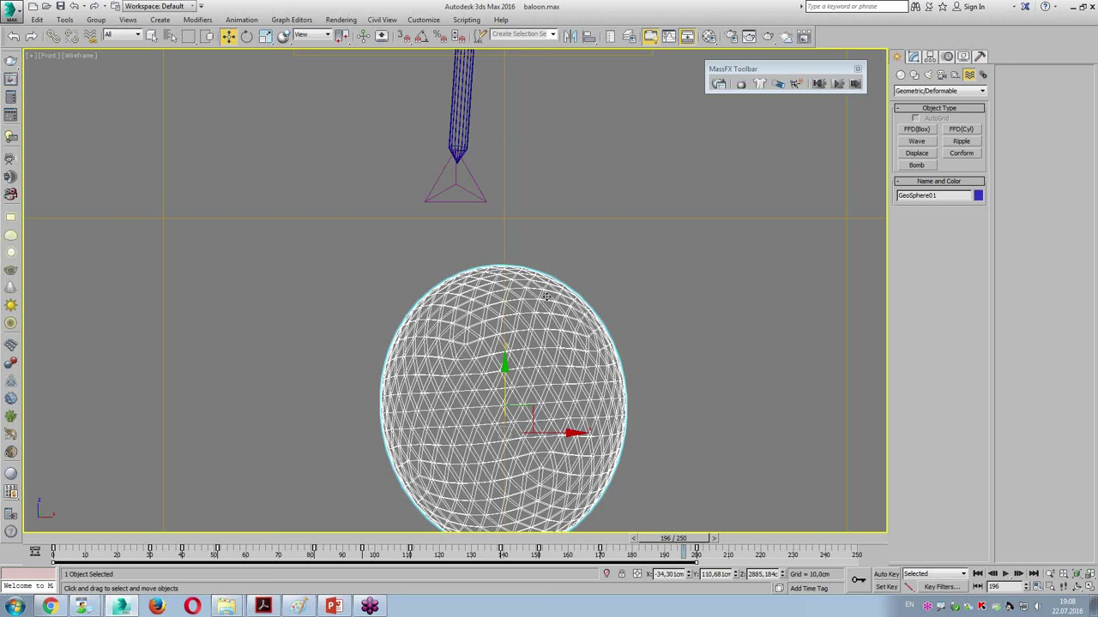
# Confirm GeoSphere01's stack shows MeshBomb Binding above FFD 3x3x3 and Editable Poly
pyautogui.click(916, 58)
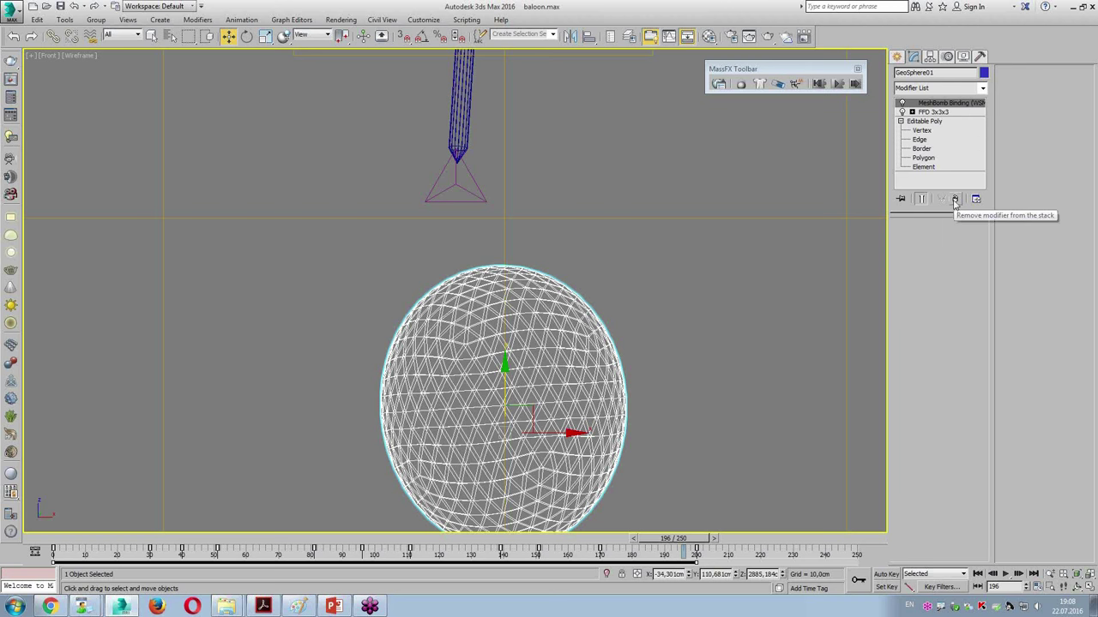
pyautogui.hotkey('alt', 'w')
# Maximize the Perspective view, scrub frames 201 to 220 and orbit to watch the burst
pyautogui.rightClick(757, 423)
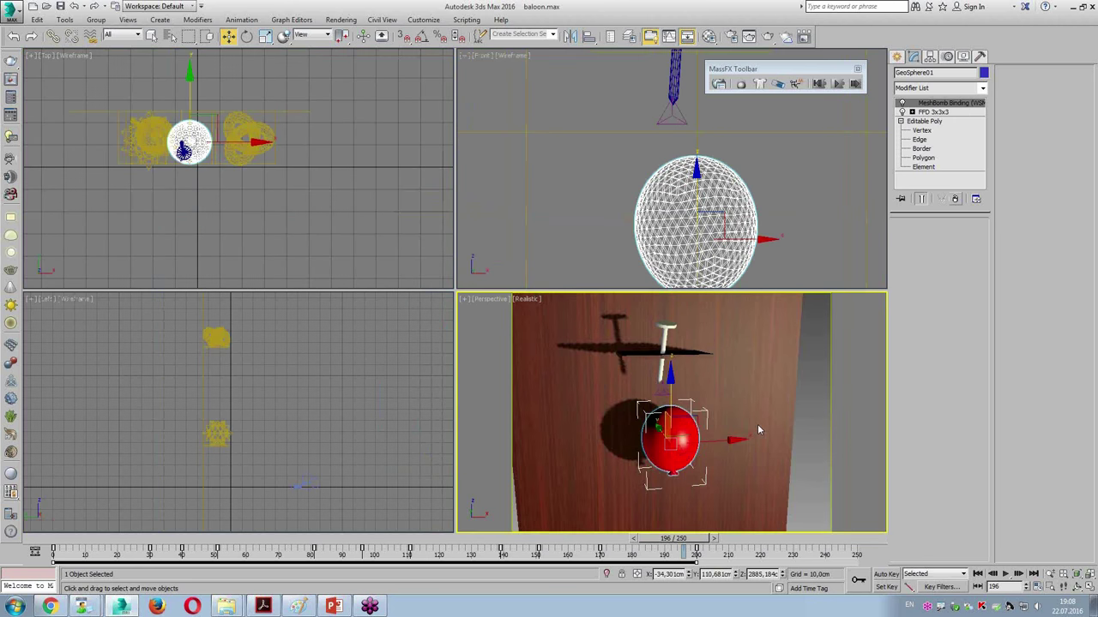
pyautogui.hotkey('alt', 'w')
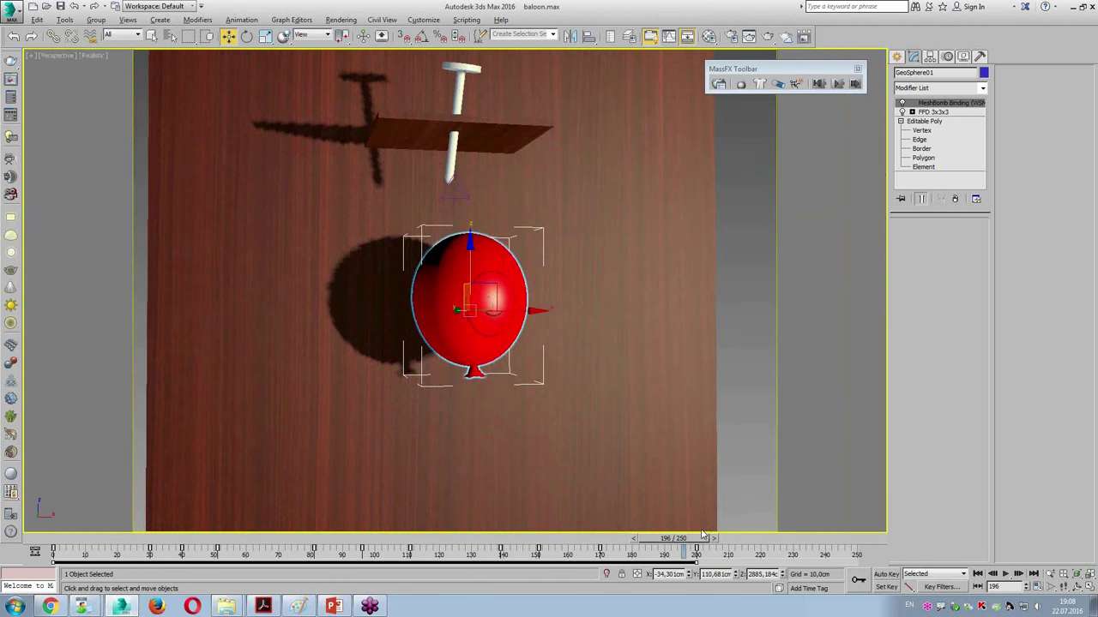
pyautogui.moveTo(689, 544)
pyautogui.mouseDown()
pyautogui.moveTo(883, 510)
pyautogui.moveTo(807, 529)
pyautogui.moveTo(829, 535)
pyautogui.moveTo(747, 535)
pyautogui.moveTo(789, 535)
pyautogui.mouseUp()
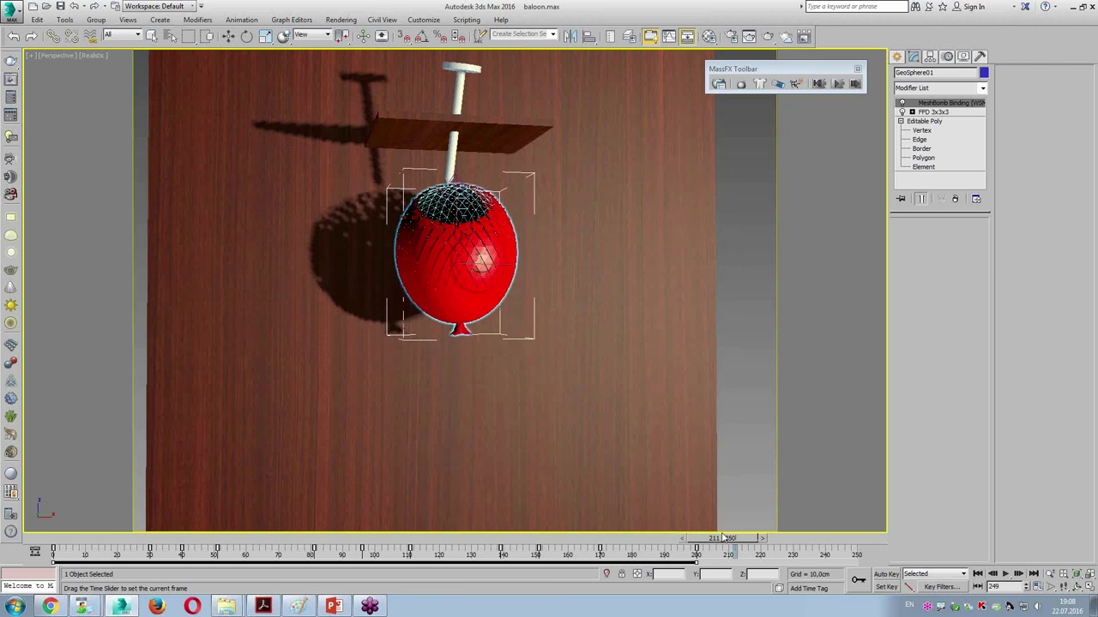
pyautogui.moveTo(789, 535); pyautogui.dragTo(758, 535)
pyautogui.press('w')
pyautogui.moveTo(505, 368)
pyautogui.keyDown('alt'); pyautogui.mouseDown(button='middle')
pyautogui.moveTo(586, 390)
pyautogui.moveTo(602, 352)
pyautogui.moveTo(582, 340)
pyautogui.moveTo(504, 384)
pyautogui.moveTo(703, 429)
pyautogui.mouseUp(button='middle'); pyautogui.keyUp('alt')
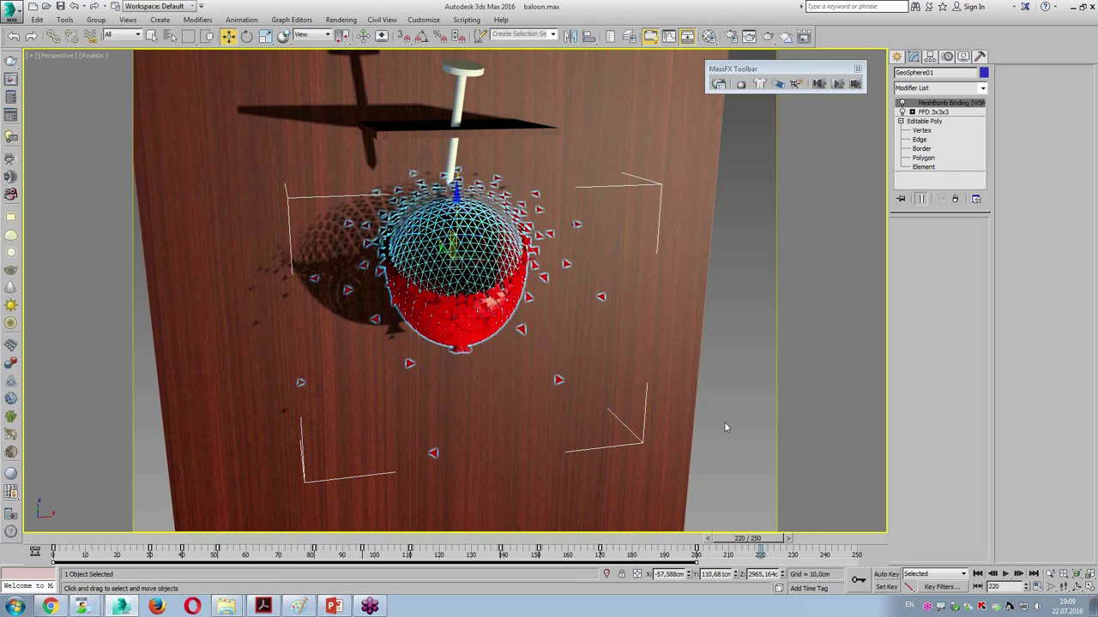
# Scrub to frames 250 and 221, orbit, and select the MeshBomb001 gizmo
pyautogui.moveTo(762, 538)
pyautogui.mouseDown()
pyautogui.moveTo(887, 553)
pyautogui.moveTo(727, 556)
pyautogui.moveTo(750, 553)
pyautogui.mouseUp()
pyautogui.press('w')
pyautogui.moveTo(749, 395)
pyautogui.keyDown('alt'); pyautogui.mouseDown(button='middle')
pyautogui.moveTo(700, 339)
pyautogui.moveTo(701, 325)
pyautogui.moveTo(742, 311)
pyautogui.moveTo(751, 336)
pyautogui.moveTo(731, 361)
pyautogui.moveTo(693, 334)
pyautogui.moveTo(735, 340)
pyautogui.moveTo(719, 337)
pyautogui.mouseUp(button='middle'); pyautogui.keyUp('alt')
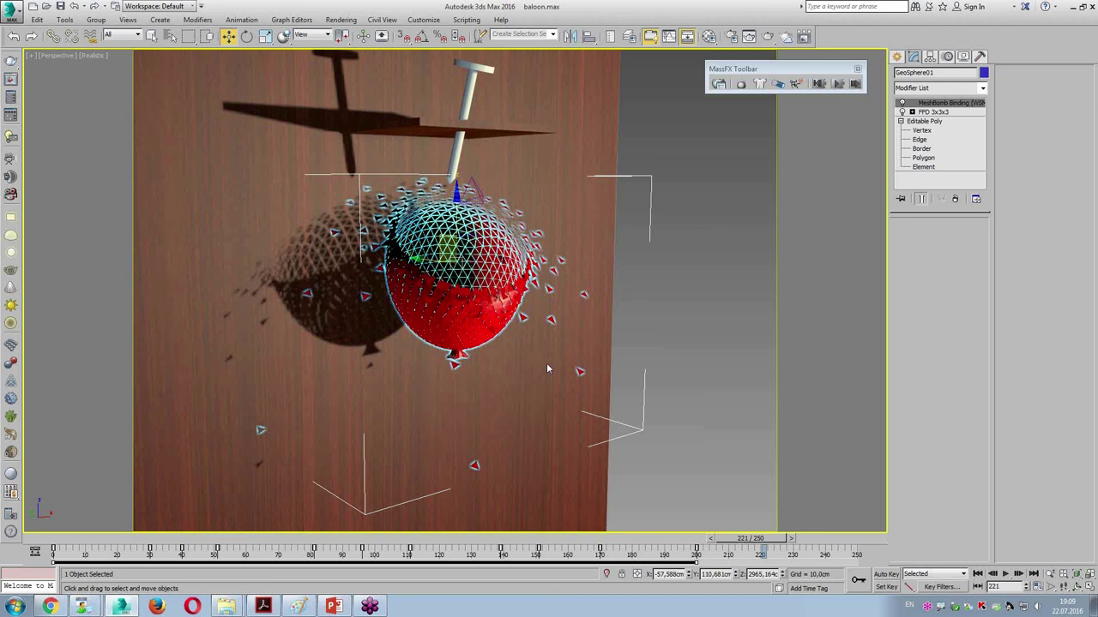
pyautogui.keyDown('alt'); pyautogui.moveTo(547, 369); pyautogui.dragTo(484, 177, button='middle'); pyautogui.keyUp('alt')
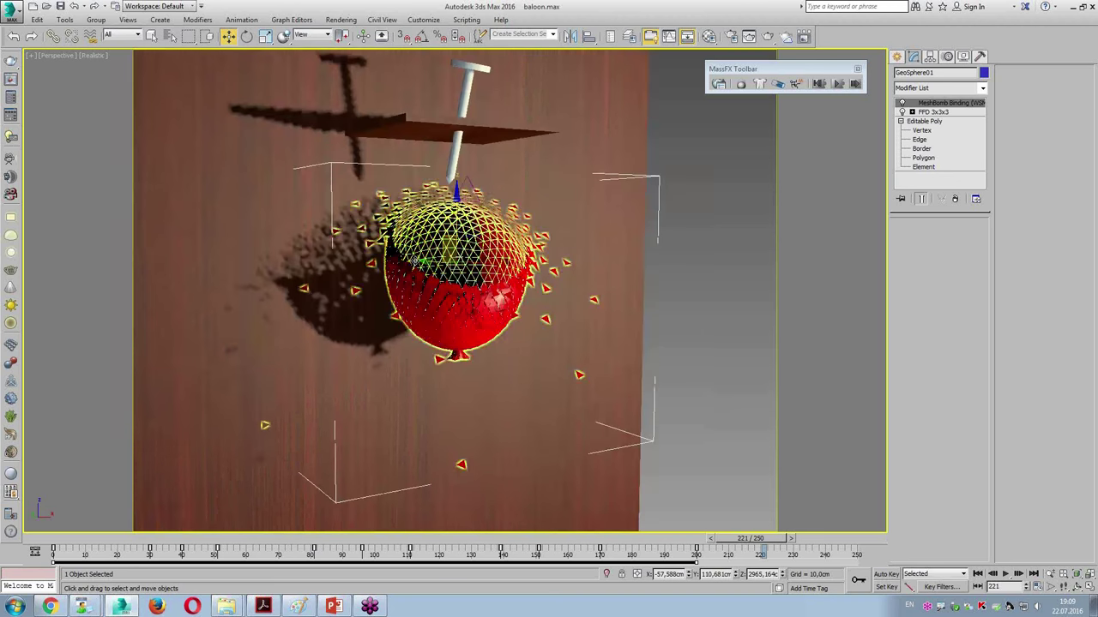
pyautogui.click(470, 185)
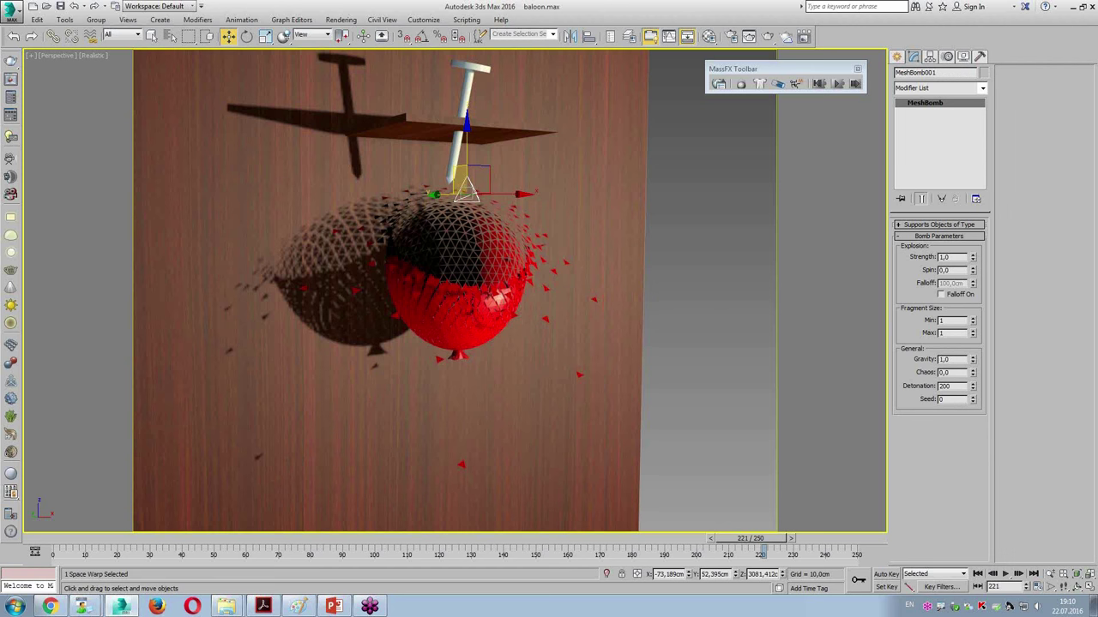
# Raise MeshBomb001's Chaos to 10 and check the result around frame 210
pyautogui.moveTo(974, 379)
pyautogui.mouseDown()
pyautogui.moveTo(984, 287)
pyautogui.moveTo(1009, 406)
pyautogui.moveTo(1043, 162)
pyautogui.mouseUp()
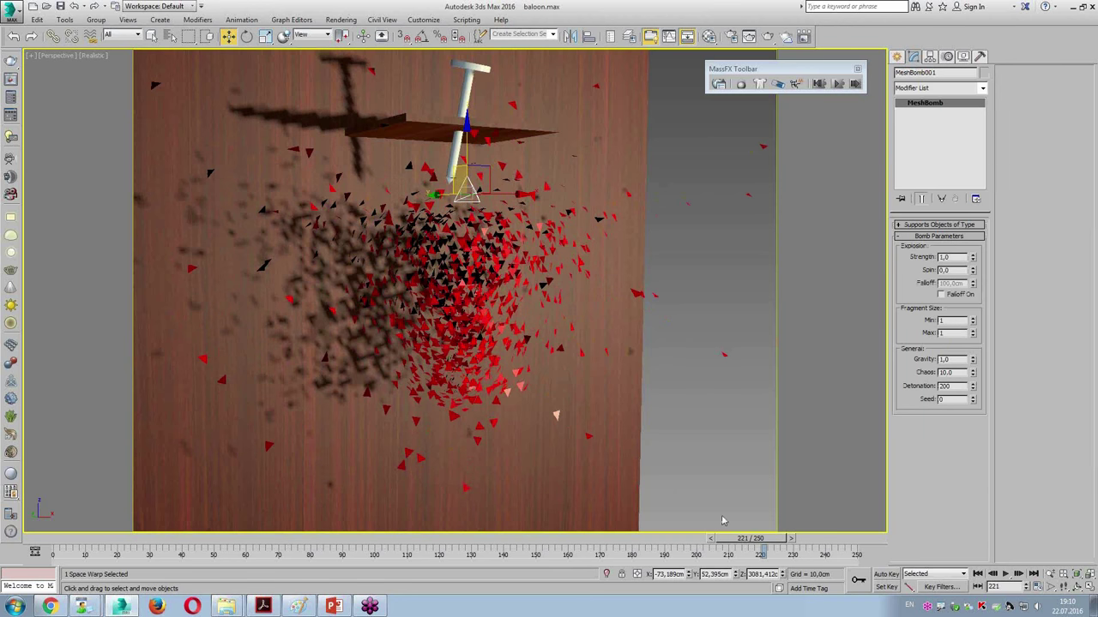
pyautogui.moveTo(739, 538)
pyautogui.mouseDown()
pyautogui.moveTo(731, 559)
pyautogui.moveTo(840, 562)
pyautogui.moveTo(725, 573)
pyautogui.moveTo(818, 570)
pyautogui.moveTo(742, 570)
pyautogui.moveTo(819, 570)
pyautogui.moveTo(765, 577)
pyautogui.mouseUp()
pyautogui.press('w')
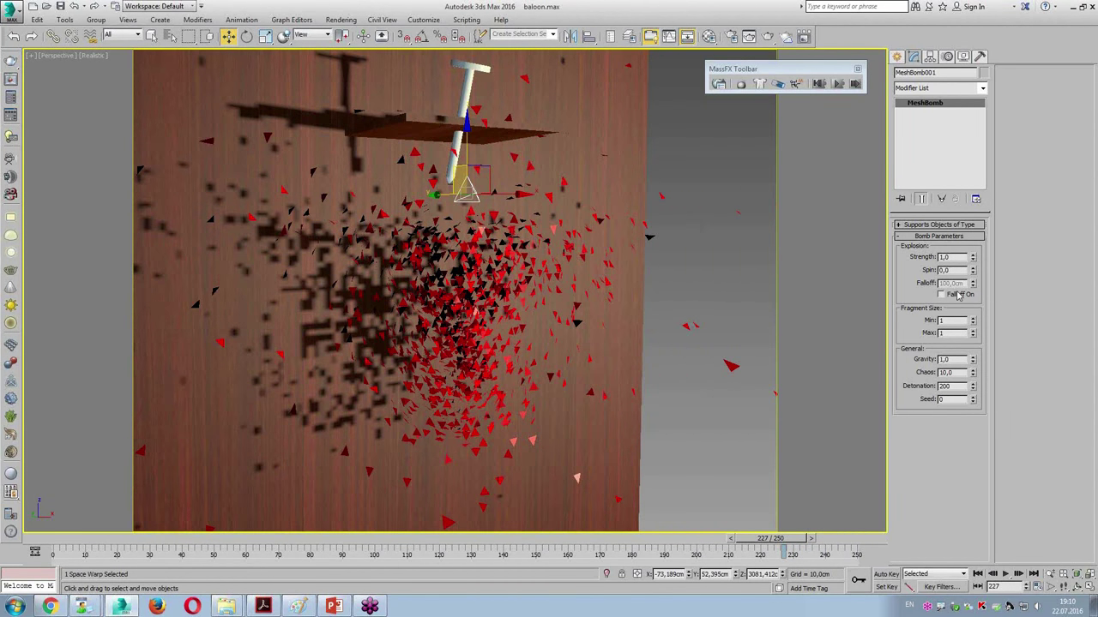
# Set the bomb's Strength to 1,2, then raise it to 7,76 and rewind to frame 171
pyautogui.doubleClick(946, 257)
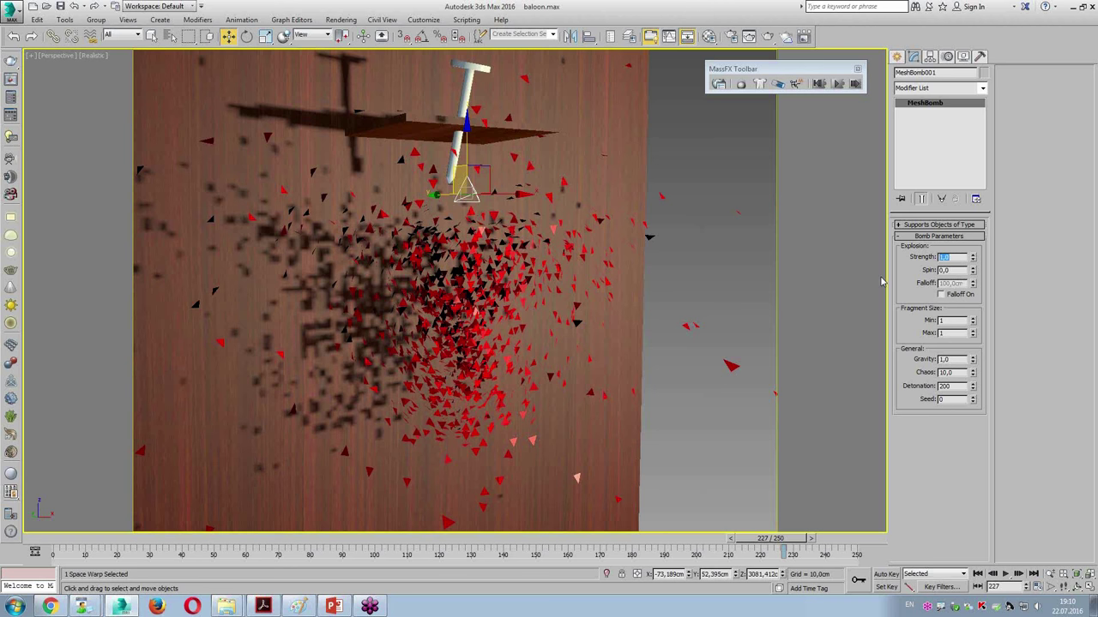
pyautogui.write('1,2')
pyautogui.press('Return')
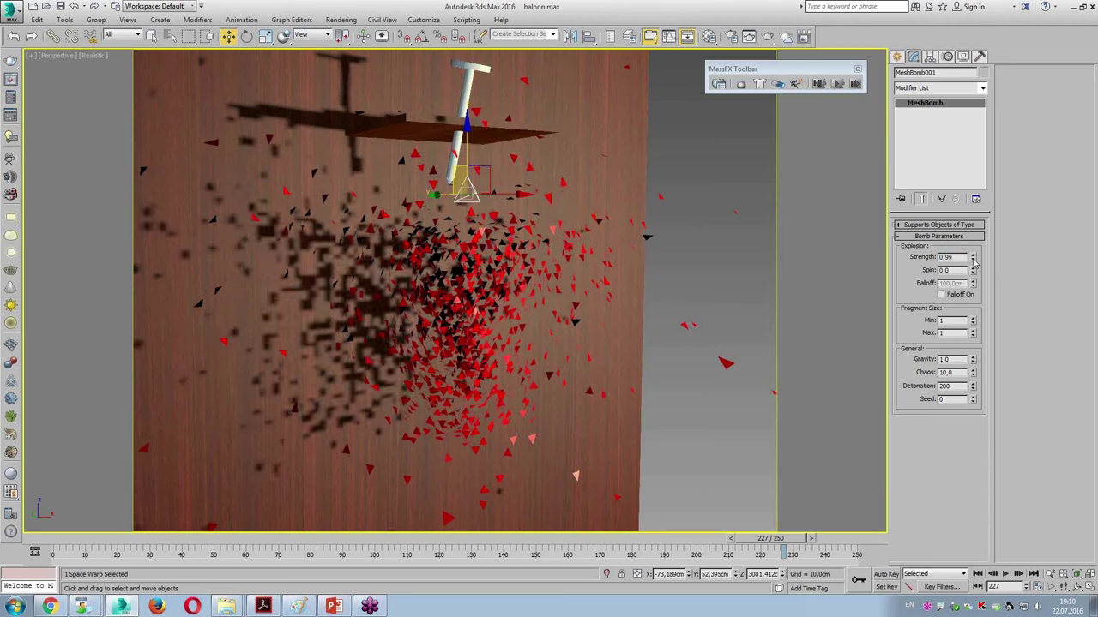
pyautogui.moveTo(973, 256); pyautogui.dragTo(971, 529)
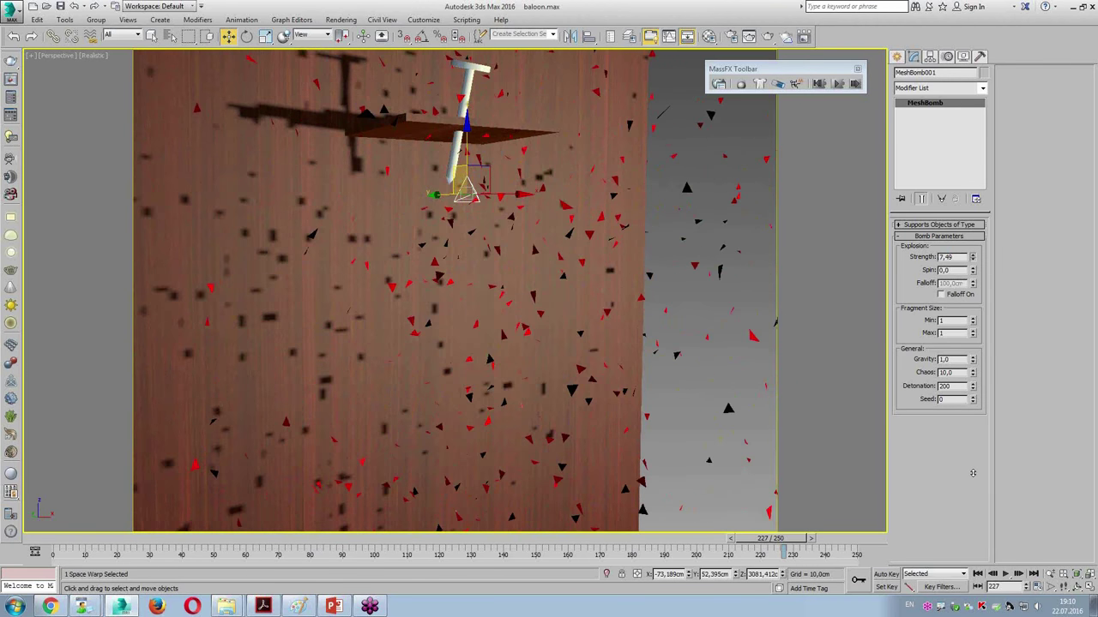
pyautogui.click(980, 580)
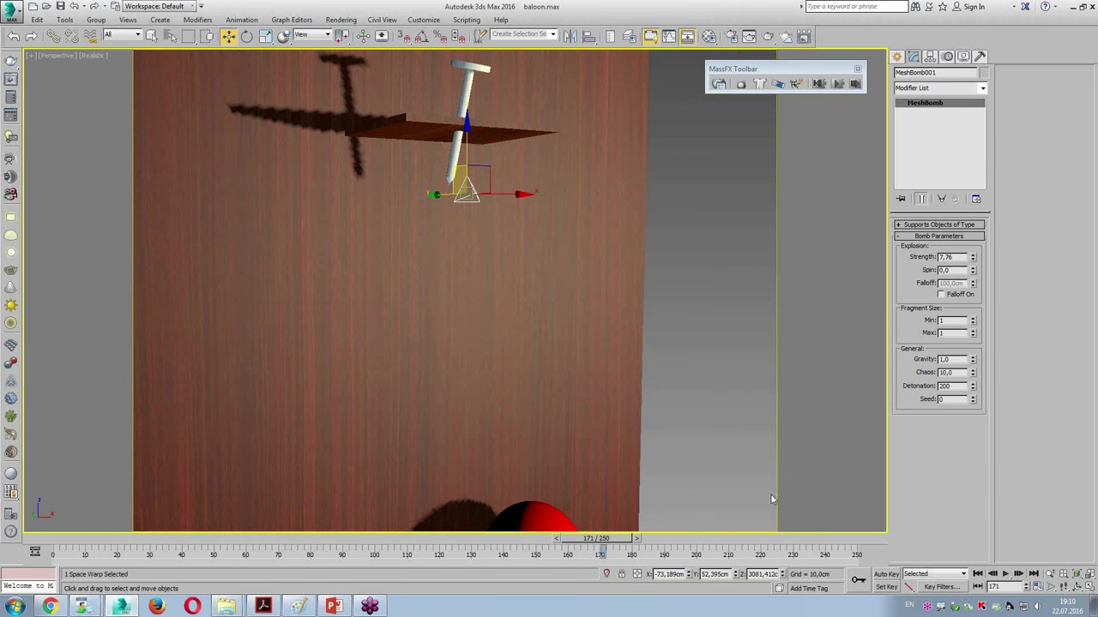
# Play the animation, zooming and panning to follow the balloon rising past the teapot and knot
pyautogui.click(1006, 574)
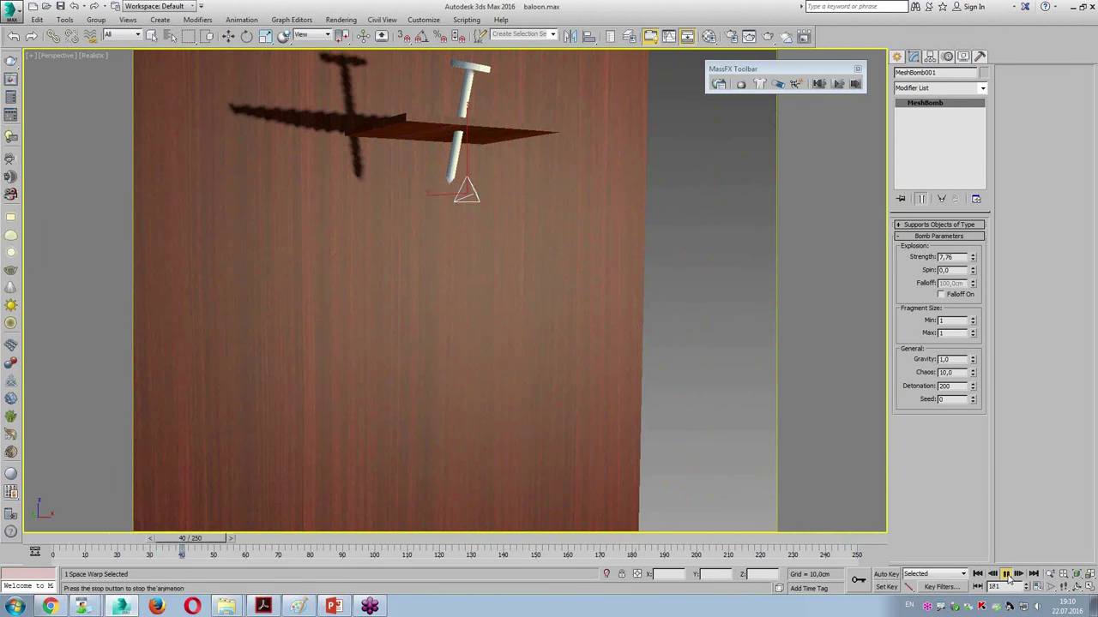
pyautogui.scroll(-5, 618, 421)
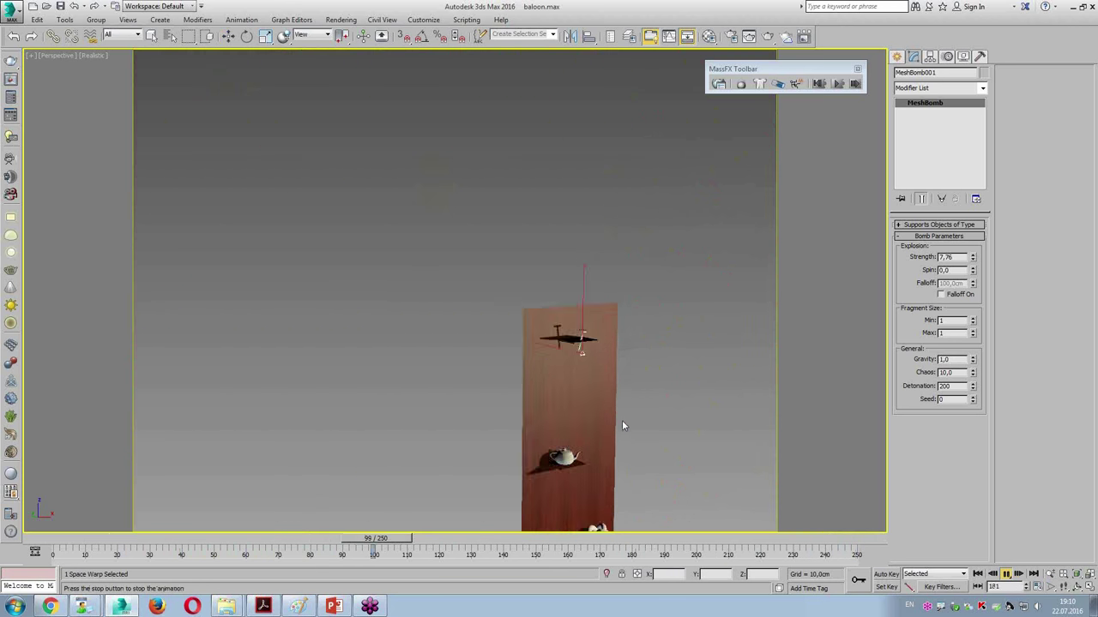
pyautogui.scroll(2, 570, 265)
pyautogui.moveTo(573, 289)
pyautogui.mouseDown(button='middle')
pyautogui.moveTo(500, 245)
pyautogui.moveTo(517, 248)
pyautogui.mouseUp(button='middle')
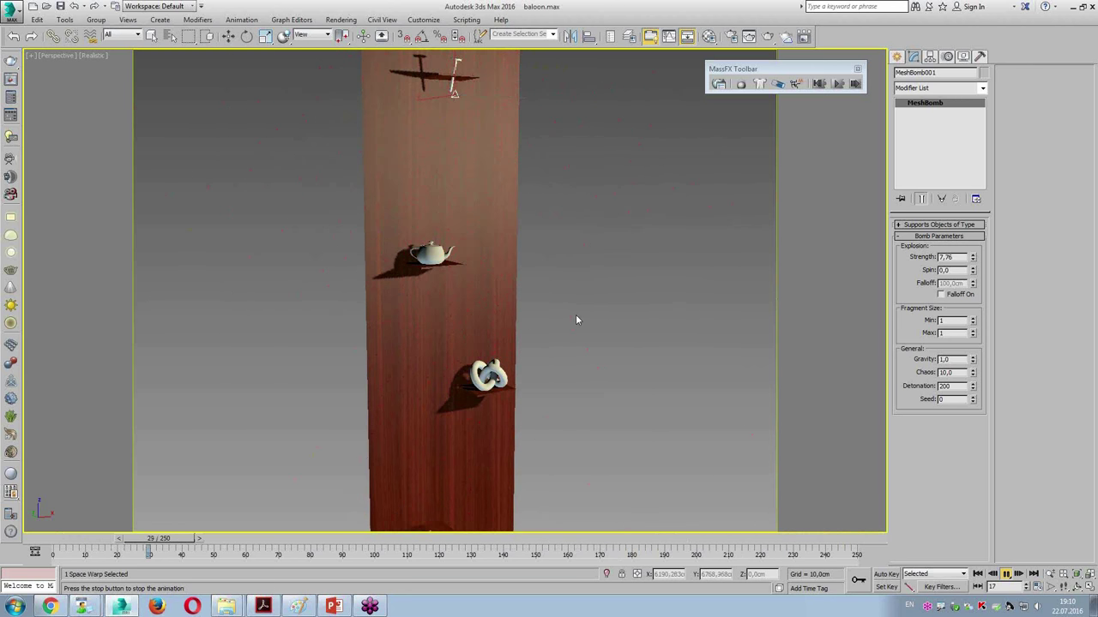
pyautogui.moveTo(550, 330); pyautogui.dragTo(551, 322, button='middle')
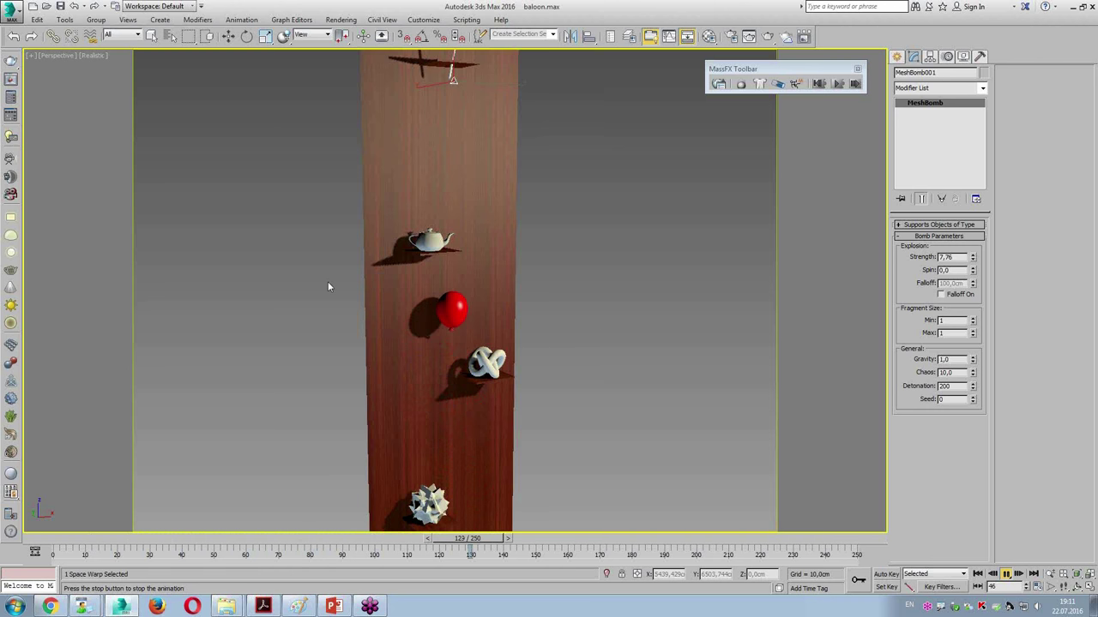
pyautogui.keyDown('alt'); pyautogui.moveTo(488, 210); pyautogui.dragTo(545, 270, button='middle'); pyautogui.keyUp('alt')
# Stop playback and maximize the Front view, panned to show the teapot
pyautogui.press('w')
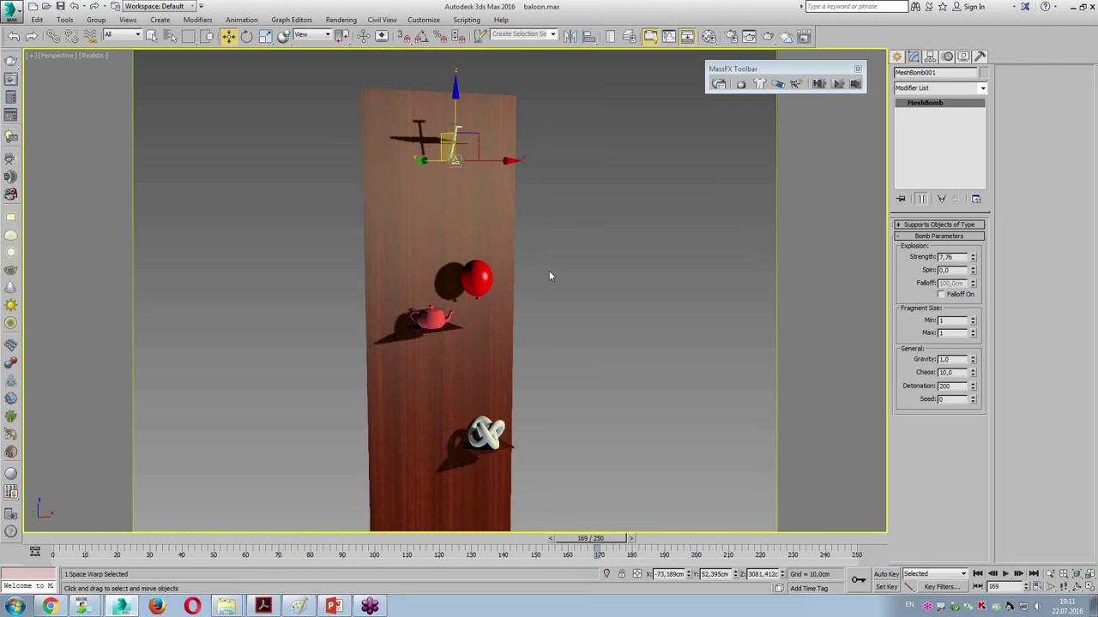
pyautogui.hotkey('alt', 'w')
pyautogui.rightClick(657, 280)
pyautogui.hotkey('alt', 'w')
pyautogui.scroll(-2, 664, 209)
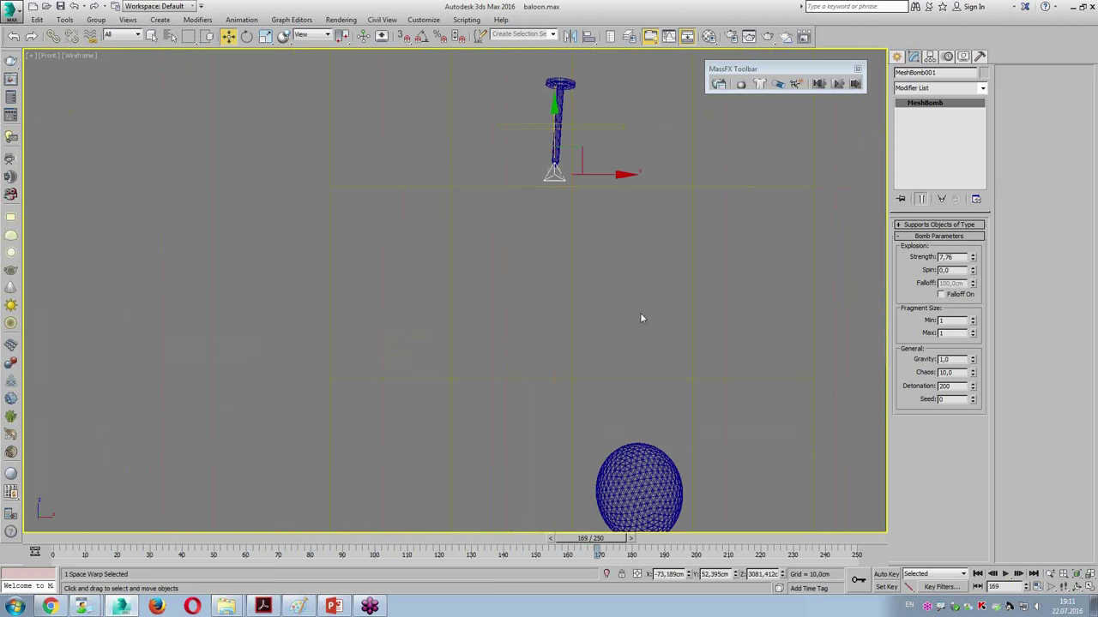
pyautogui.moveTo(640, 312); pyautogui.dragTo(515, 222, button='middle')
# Bind the MeshBomb001 space warp to the balloon with Bind to Space Warp
pyautogui.click(90, 36)
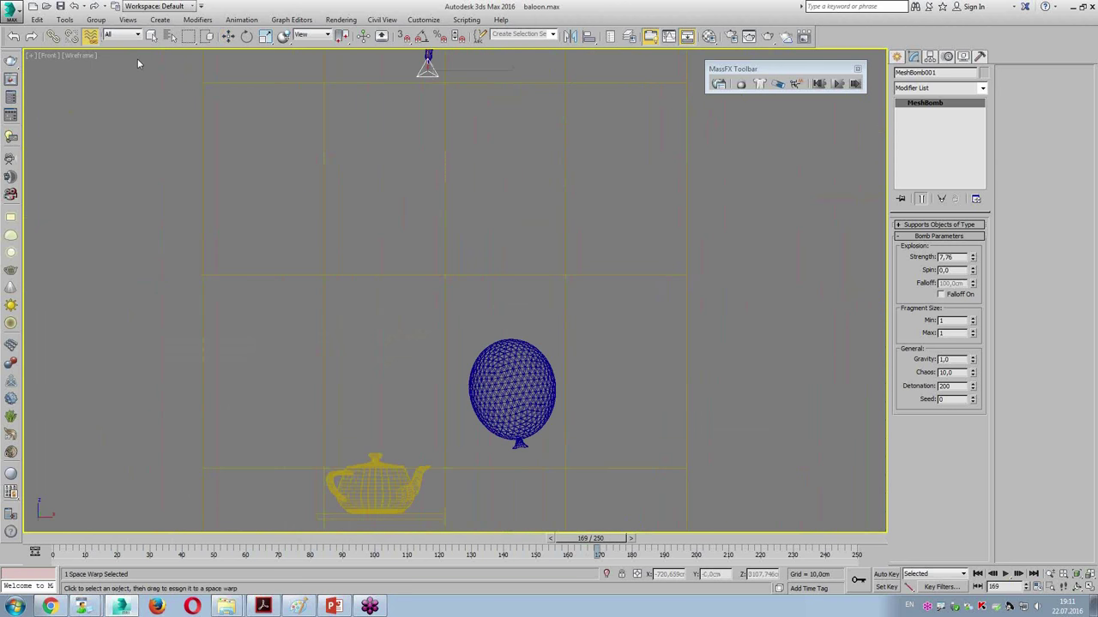
pyautogui.moveTo(427, 70); pyautogui.dragTo(379, 463)
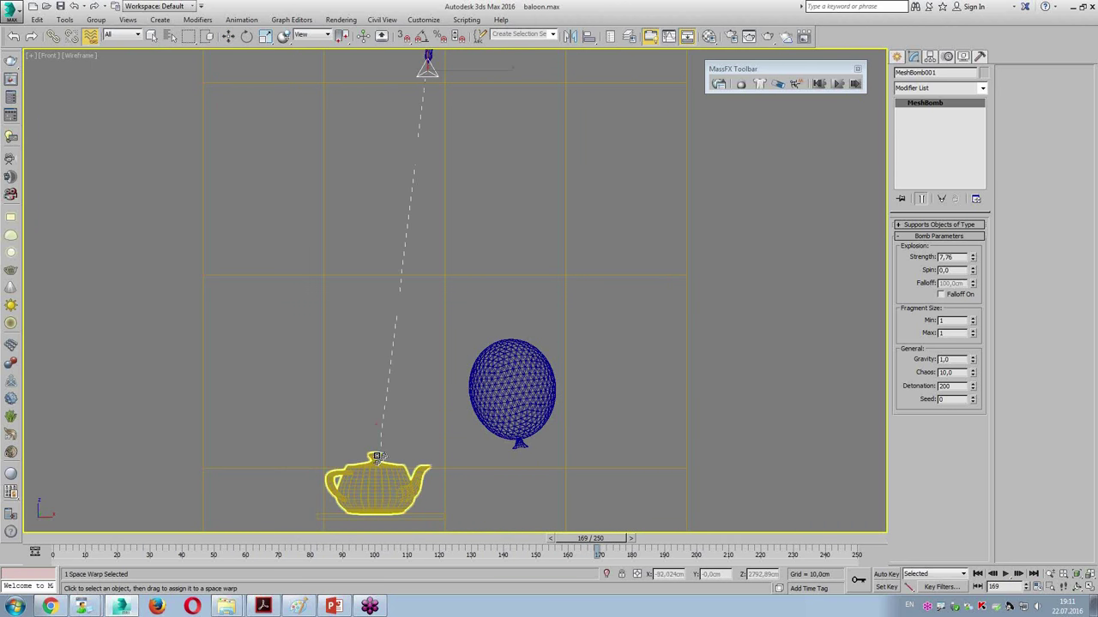
pyautogui.moveTo(510, 409); pyautogui.dragTo(453, 307, button='middle')
pyautogui.scroll(-3, 433, 230)
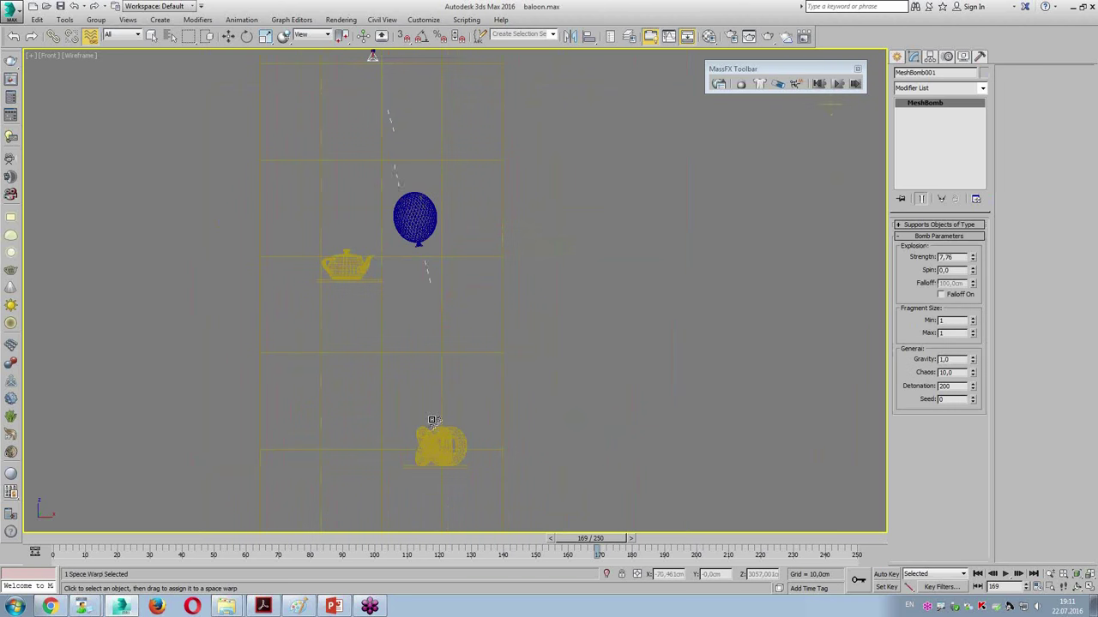
pyautogui.moveTo(377, 57); pyautogui.dragTo(422, 434)
pyautogui.scroll(-3, 451, 219)
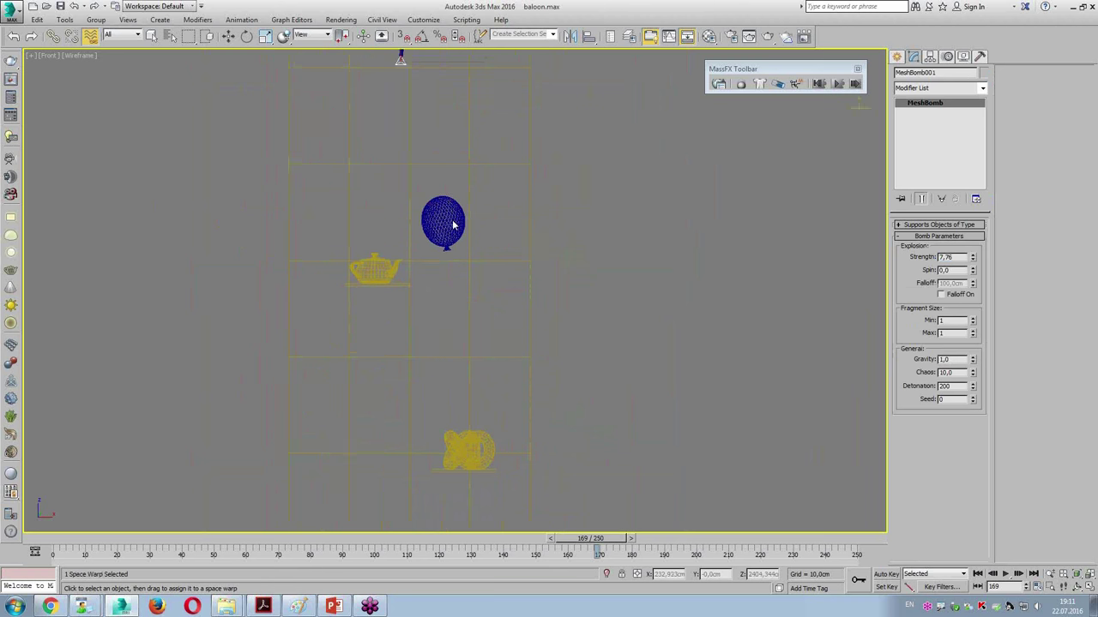
pyautogui.moveTo(440, 141); pyautogui.dragTo(426, 426)
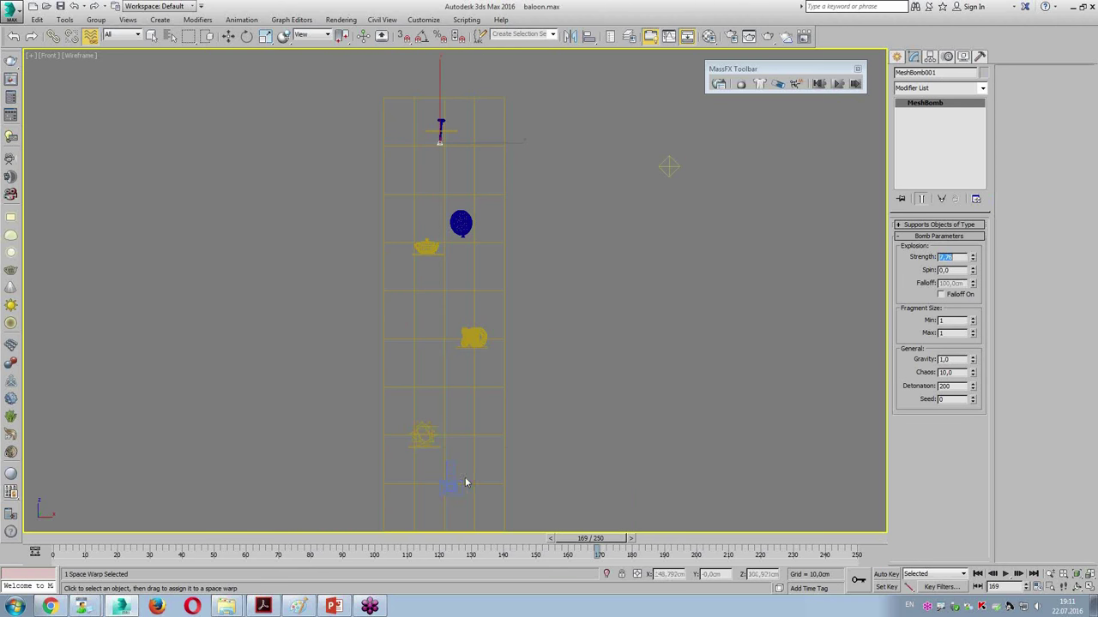
# Maximize the Perspective viewport and orbit around the plank
pyautogui.hotkey('alt', 'w')
pyautogui.click(734, 415)
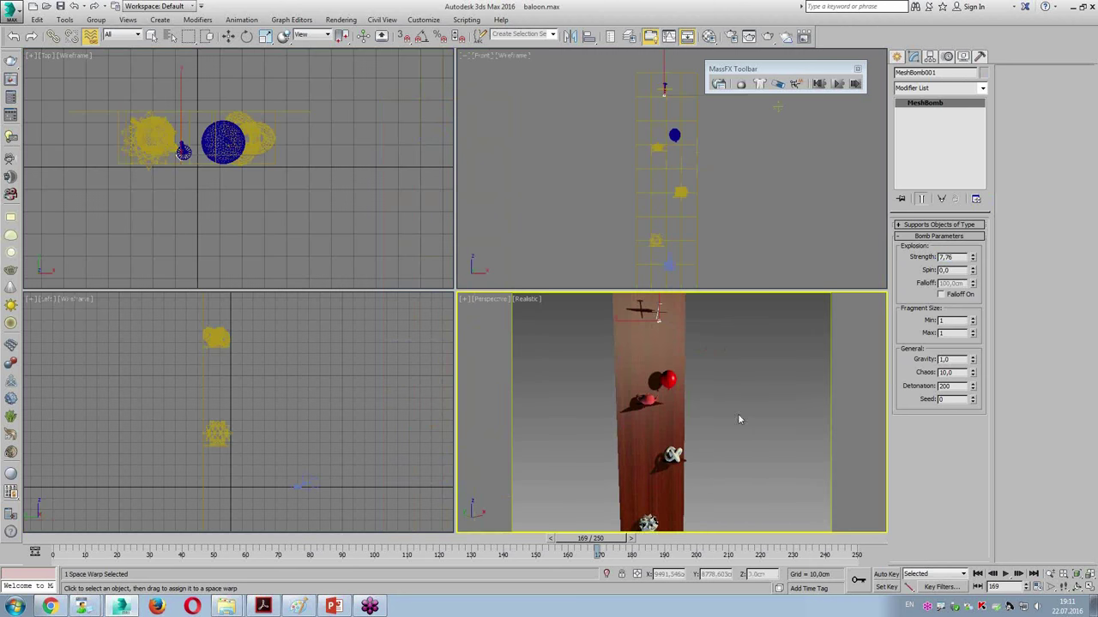
pyautogui.hotkey('alt', 'w')
pyautogui.keyDown('alt'); pyautogui.moveTo(619, 334); pyautogui.dragTo(502, 489, button='middle'); pyautogui.keyUp('alt')
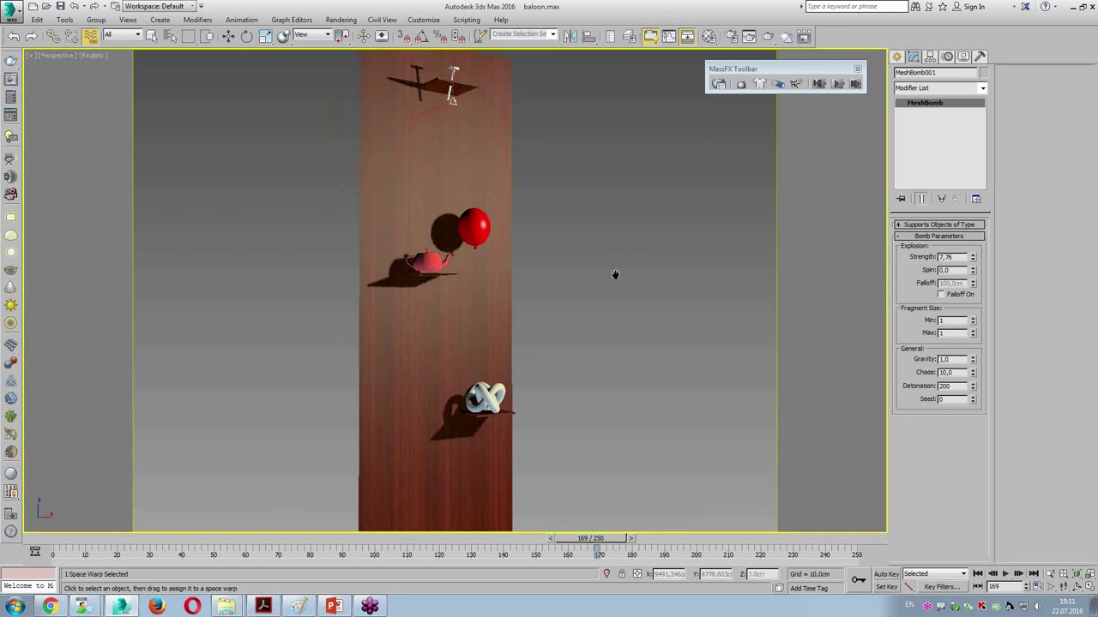
# Scrub to frame 193, zoom toward the plank top, then return to frame 182 before the burst
pyautogui.moveTo(609, 538); pyautogui.dragTo(816, 514)
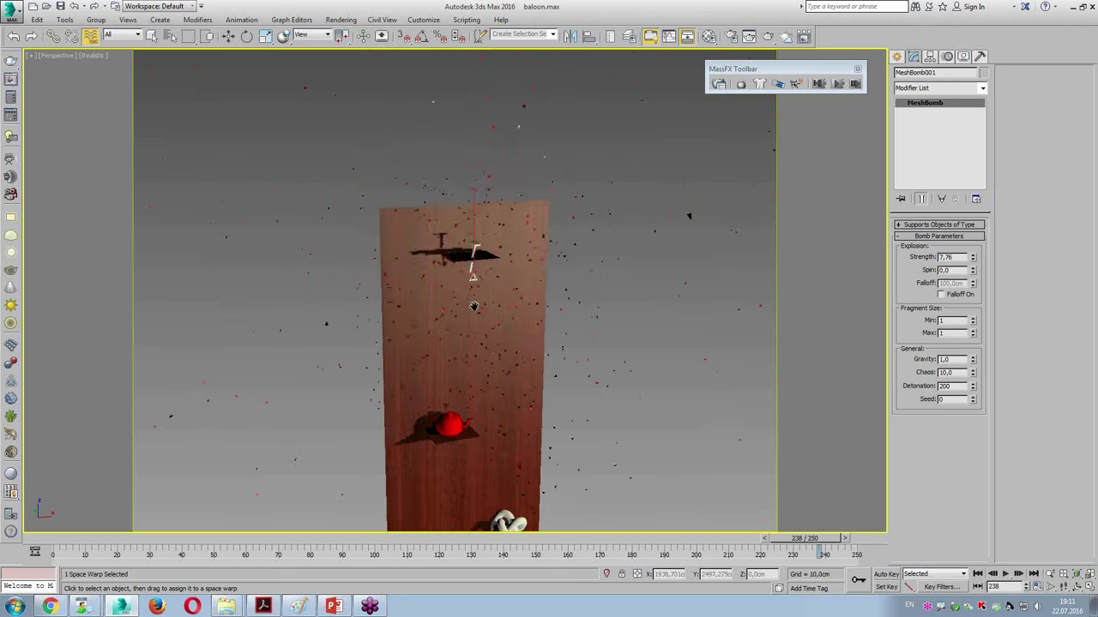
pyautogui.scroll(5, 551, 403)
pyautogui.press('w')
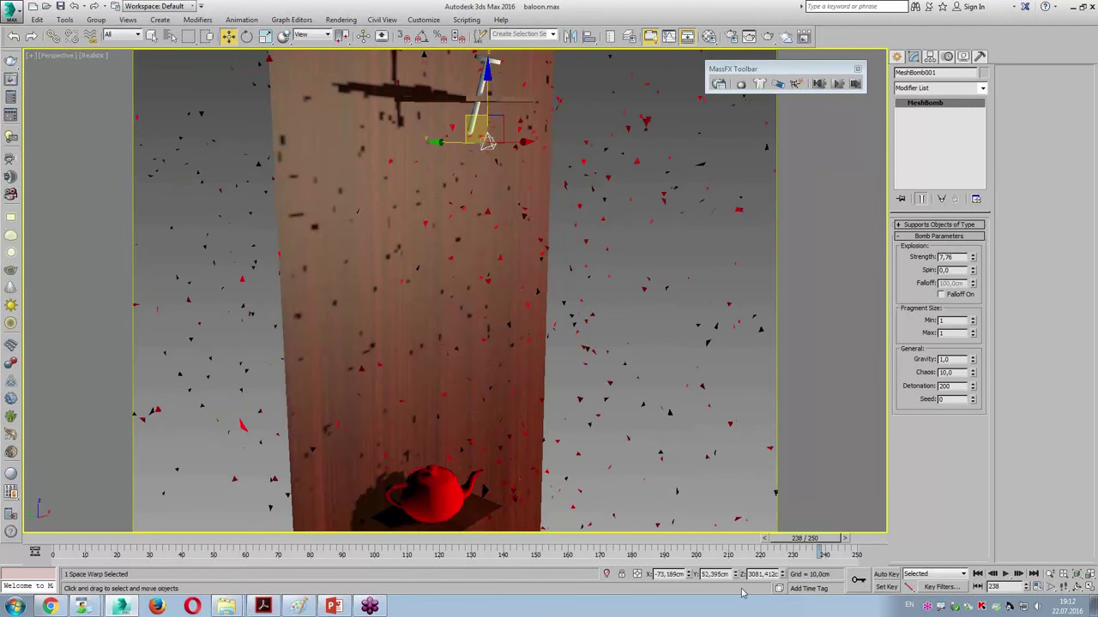
pyautogui.moveTo(741, 540); pyautogui.dragTo(635, 553)
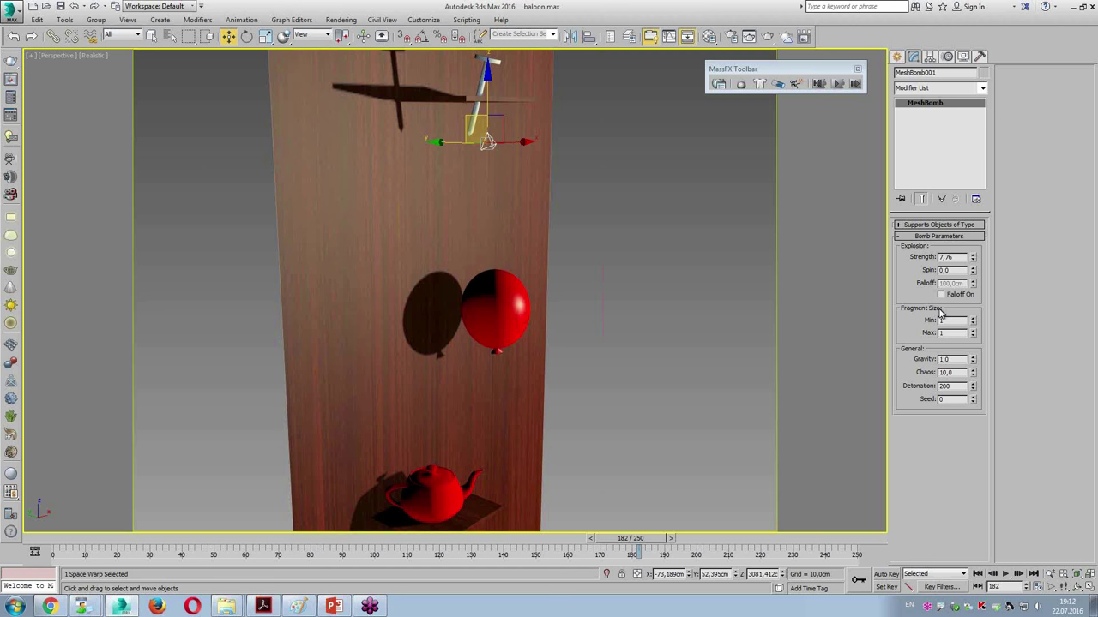
# Set the bomb's Fragment Size Min to 1 and Max to 5
pyautogui.click(953, 321)
pyautogui.write('10')
pyautogui.doubleClick(943, 333)
pyautogui.write('30')
pyautogui.moveTo(633, 549); pyautogui.dragTo(716, 553)
pyautogui.press('w')
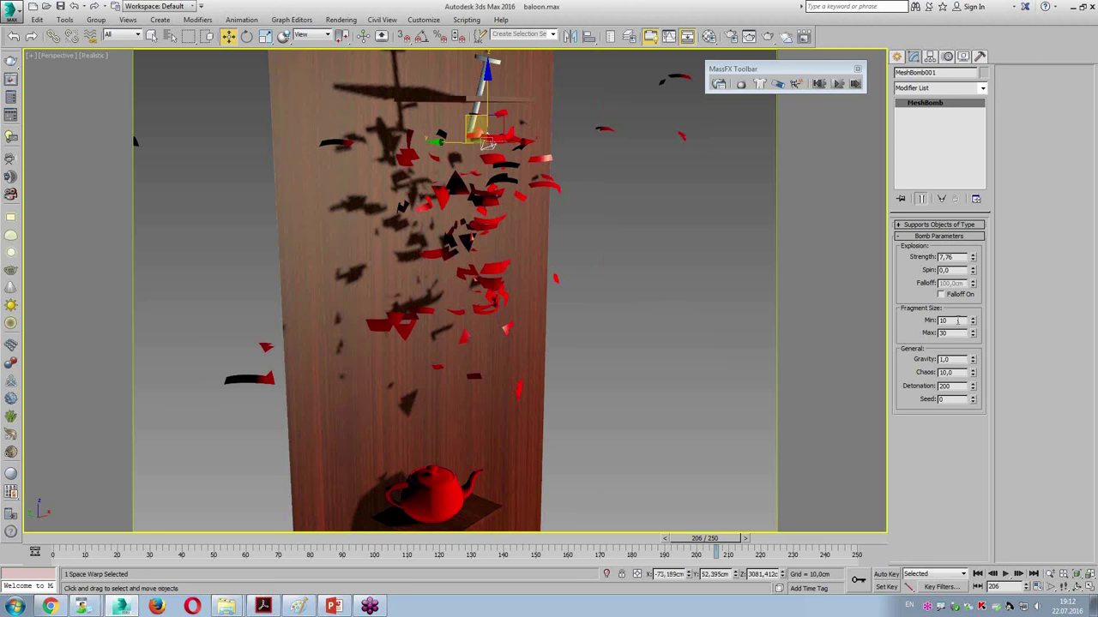
pyautogui.press('BackSpace')
pyautogui.press('Tab')
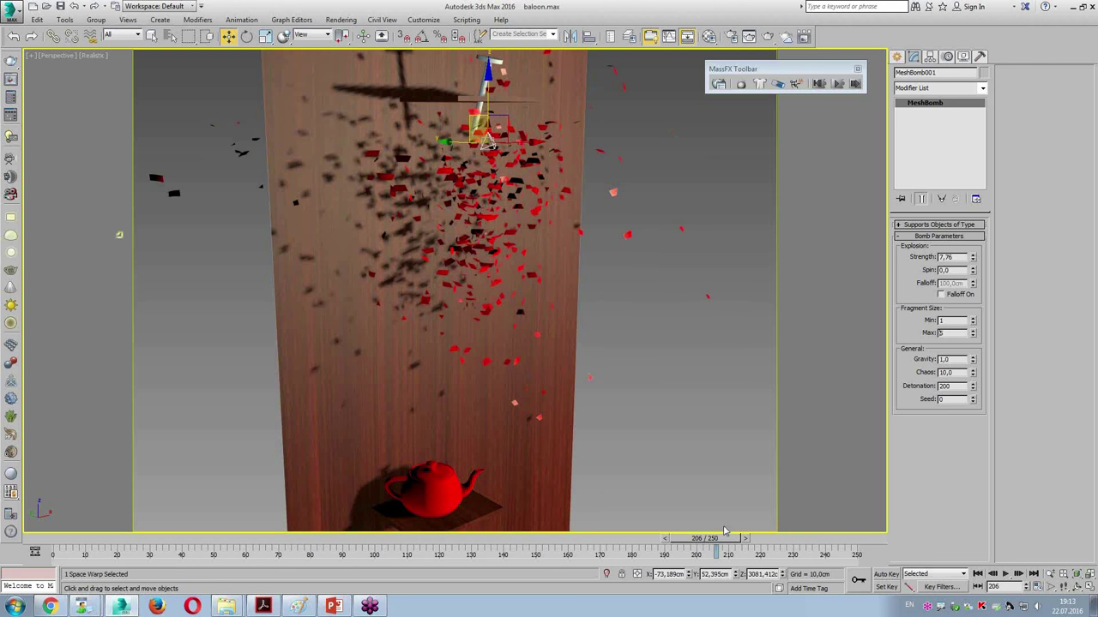
# Move the MeshBomb gizmo toward the balloon and scrub frames 200 to 211 to check the fragments
pyautogui.moveTo(723, 532); pyautogui.dragTo(738, 538)
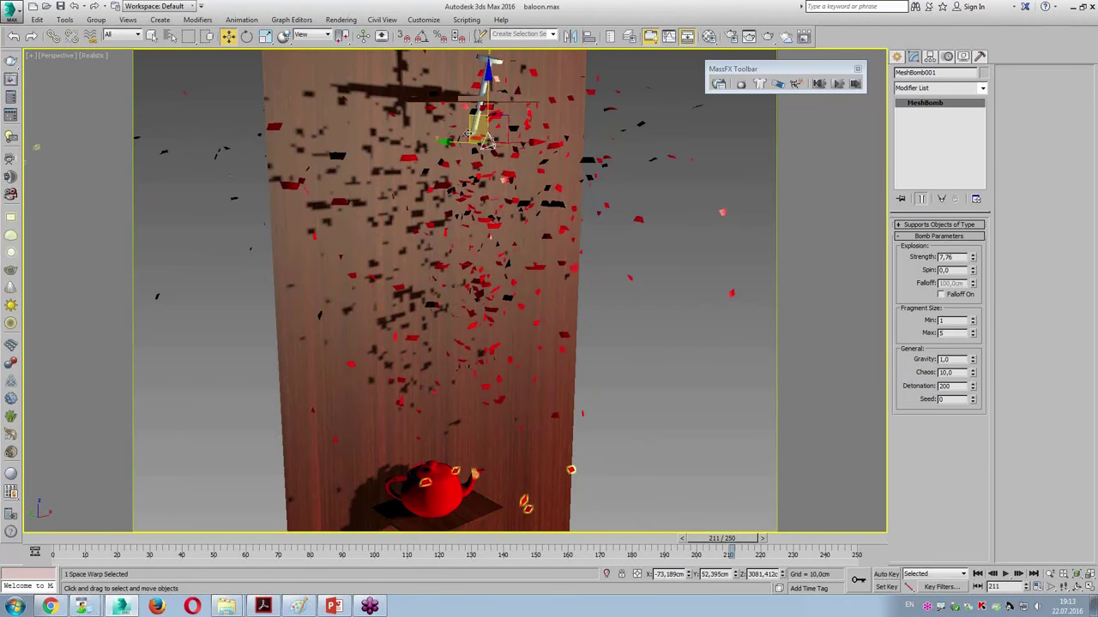
pyautogui.moveTo(468, 135)
pyautogui.mouseDown()
pyautogui.moveTo(495, 186)
pyautogui.moveTo(484, 138)
pyautogui.moveTo(509, 164)
pyautogui.moveTo(483, 126)
pyautogui.mouseUp()
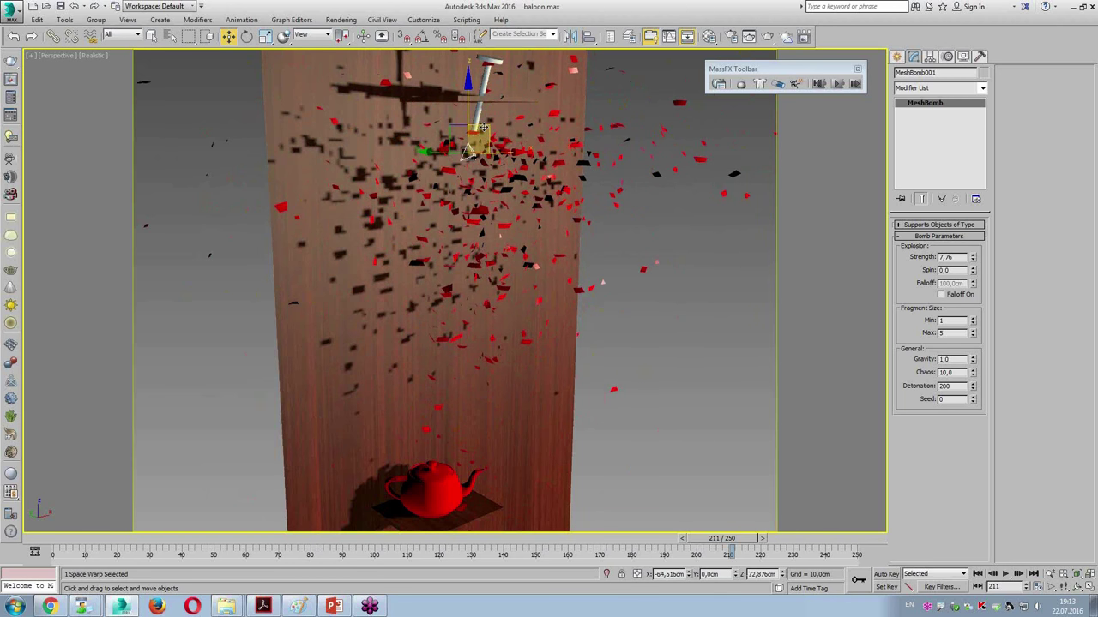
pyautogui.moveTo(483, 127); pyautogui.dragTo(485, 134)
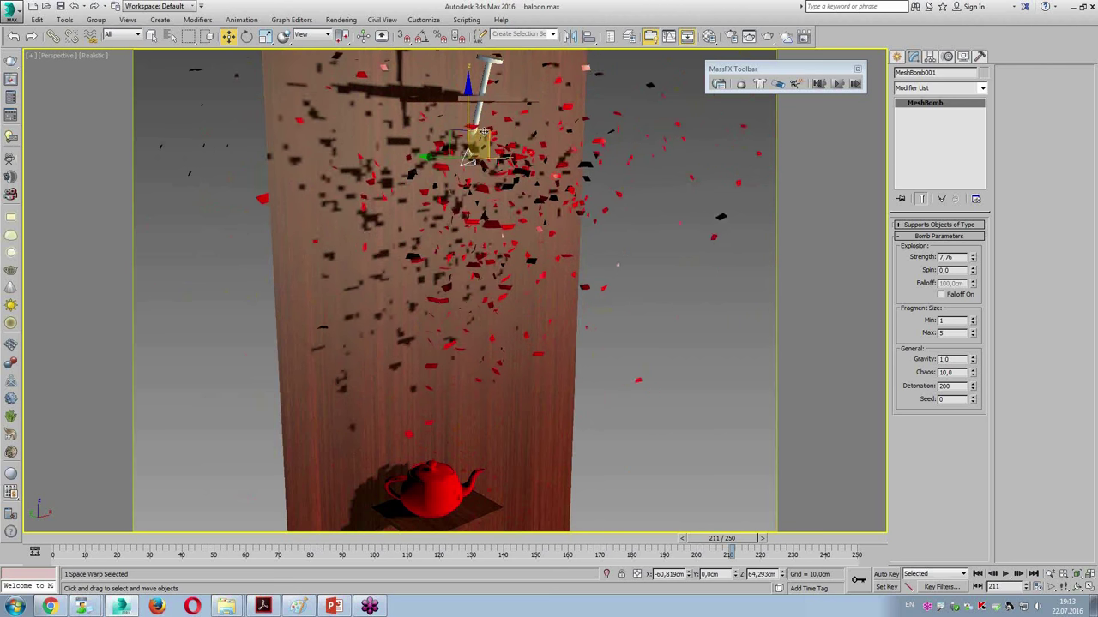
pyautogui.moveTo(725, 539)
pyautogui.mouseDown()
pyautogui.moveTo(686, 538)
pyautogui.moveTo(798, 555)
pyautogui.mouseUp()
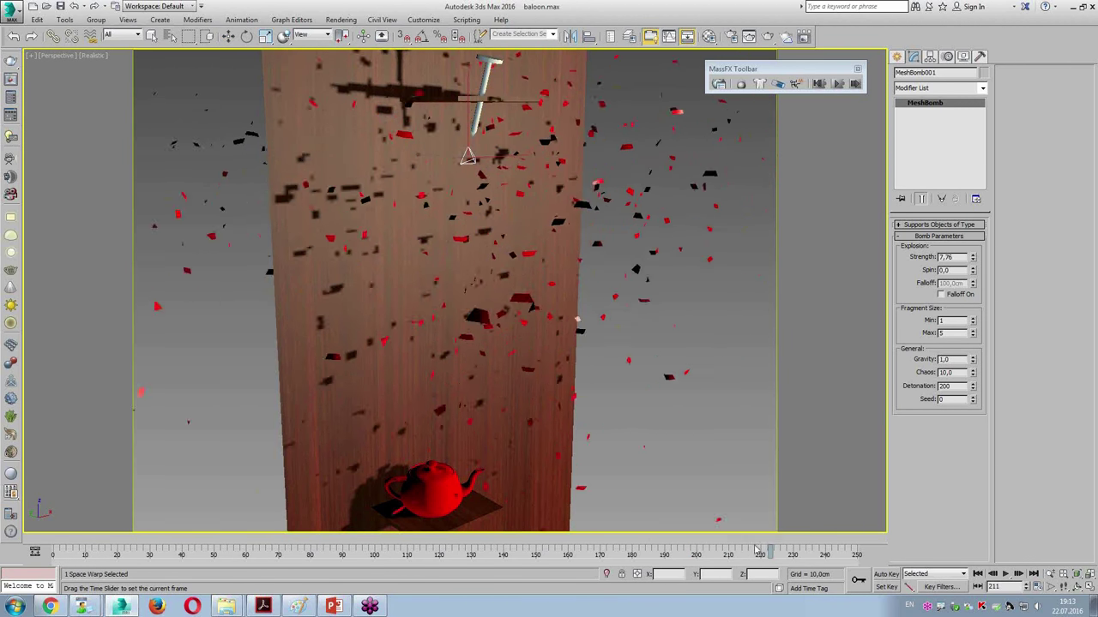
pyautogui.moveTo(798, 555)
pyautogui.mouseDown()
pyautogui.moveTo(678, 551)
pyautogui.moveTo(778, 554)
pyautogui.mouseUp()
pyautogui.press('w')
pyautogui.scroll(-2, 595, 336)
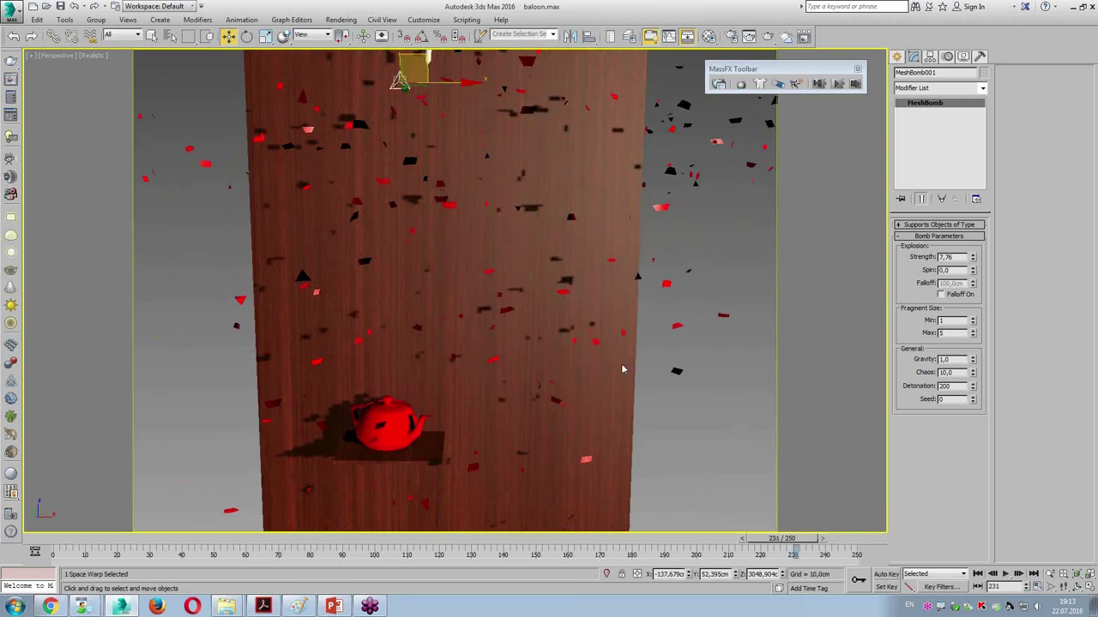
pyautogui.scroll(-3, 621, 364)
pyautogui.scroll(2, 595, 349)
pyautogui.moveTo(595, 349); pyautogui.dragTo(550, 251, button='middle')
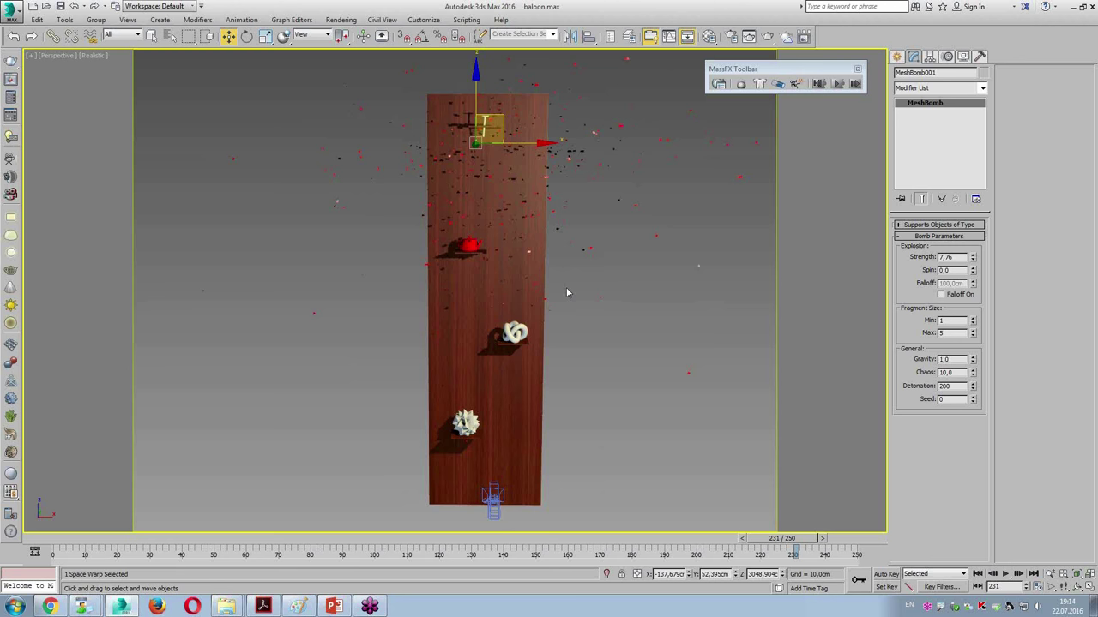
# Rewind to frame 0, deselect the bomb, and zoom the Front view onto the balloon in four-view layout
pyautogui.hotkey('alt', 'w')
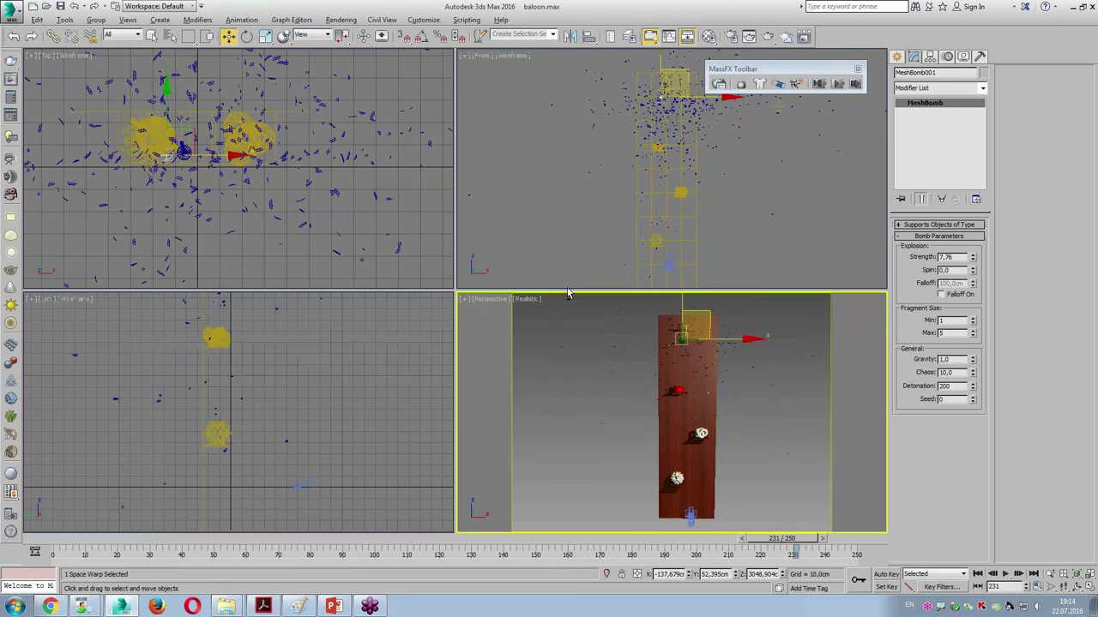
pyautogui.moveTo(806, 551); pyautogui.dragTo(100, 557)
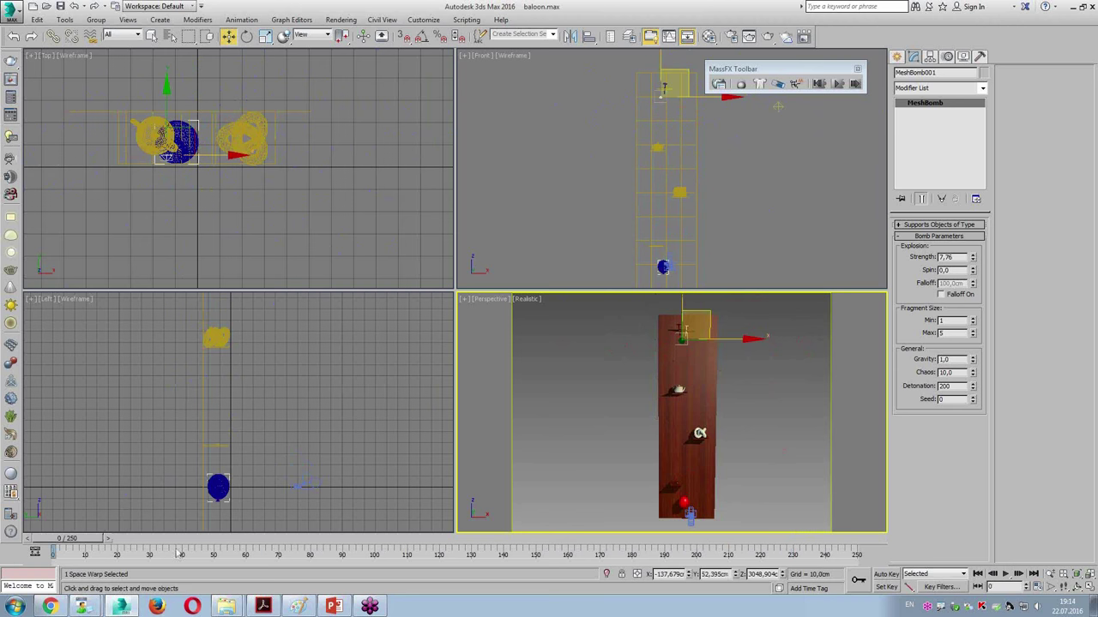
pyautogui.hotkey('alt', 'w')
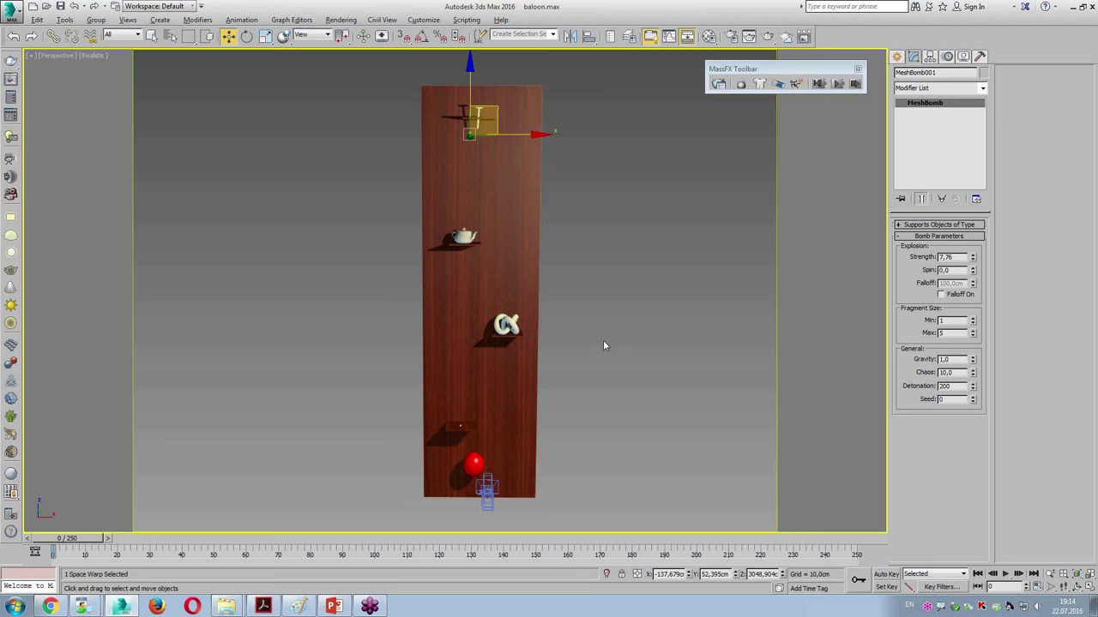
pyautogui.click(485, 512)
pyautogui.hotkey('alt', 'w')
pyautogui.scroll(4, 703, 226)
pyautogui.moveTo(666, 160); pyautogui.dragTo(723, 257, button='middle')
# Select Camera01 and show the Front view with Realistic shading
pyautogui.click(637, 161)
pyautogui.click(659, 211)
pyautogui.click(631, 197)
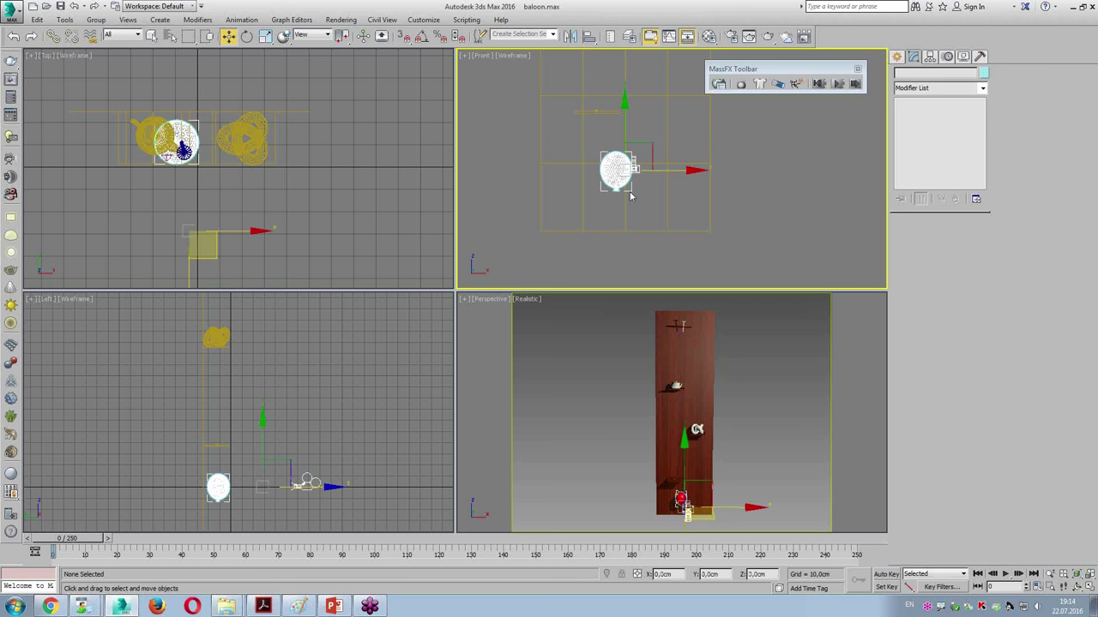
pyautogui.click(619, 165)
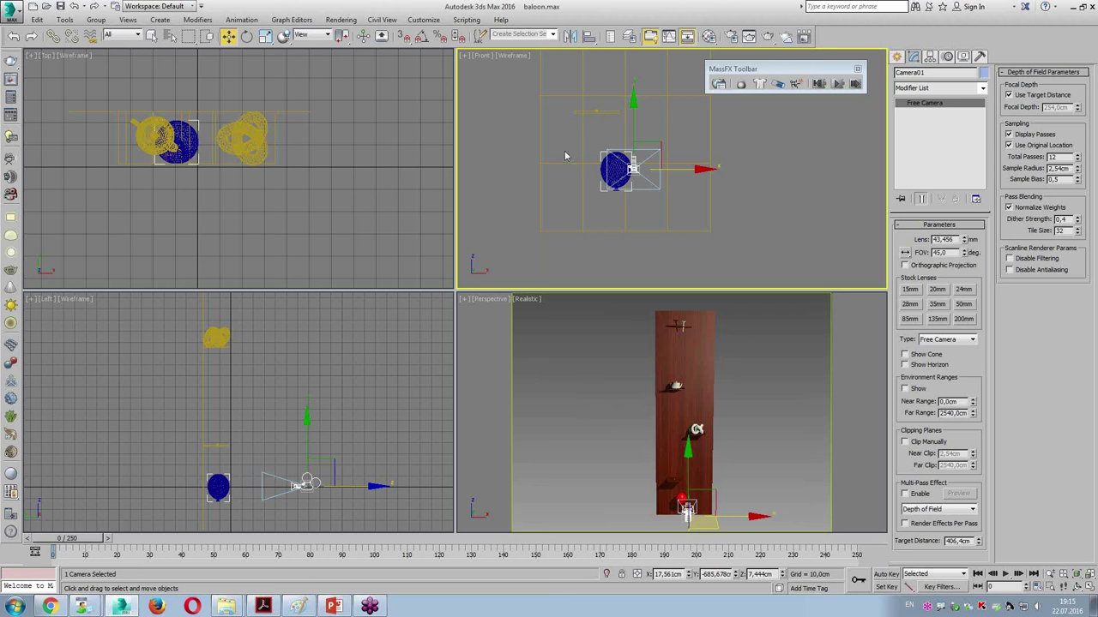
pyautogui.moveTo(566, 144); pyautogui.dragTo(569, 207, button='middle')
pyautogui.scroll(-2, 573, 216)
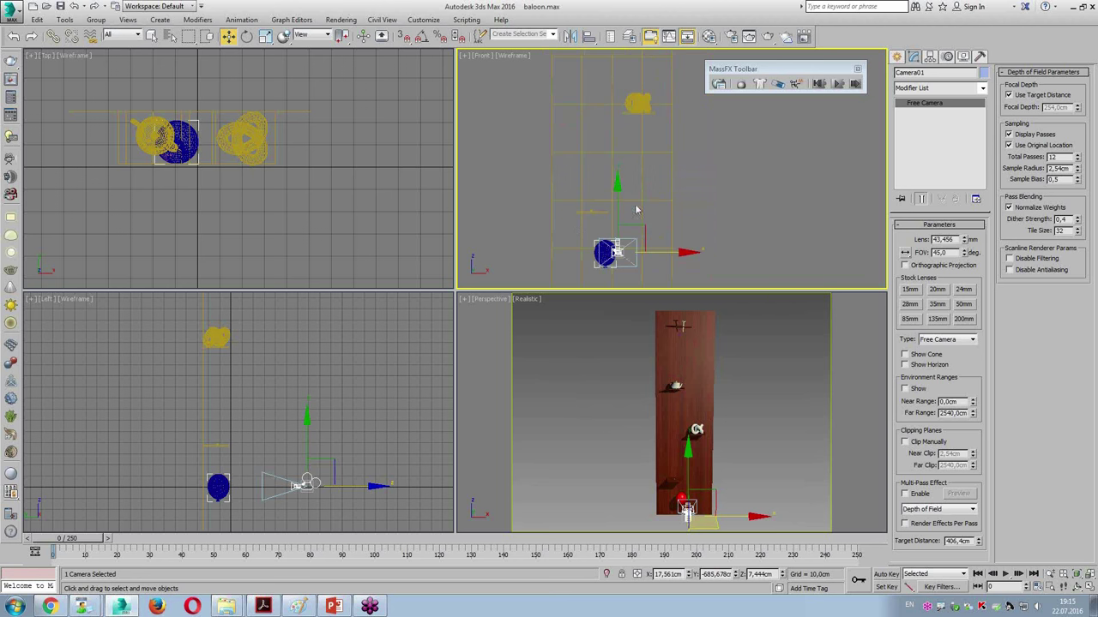
pyautogui.press('F3')
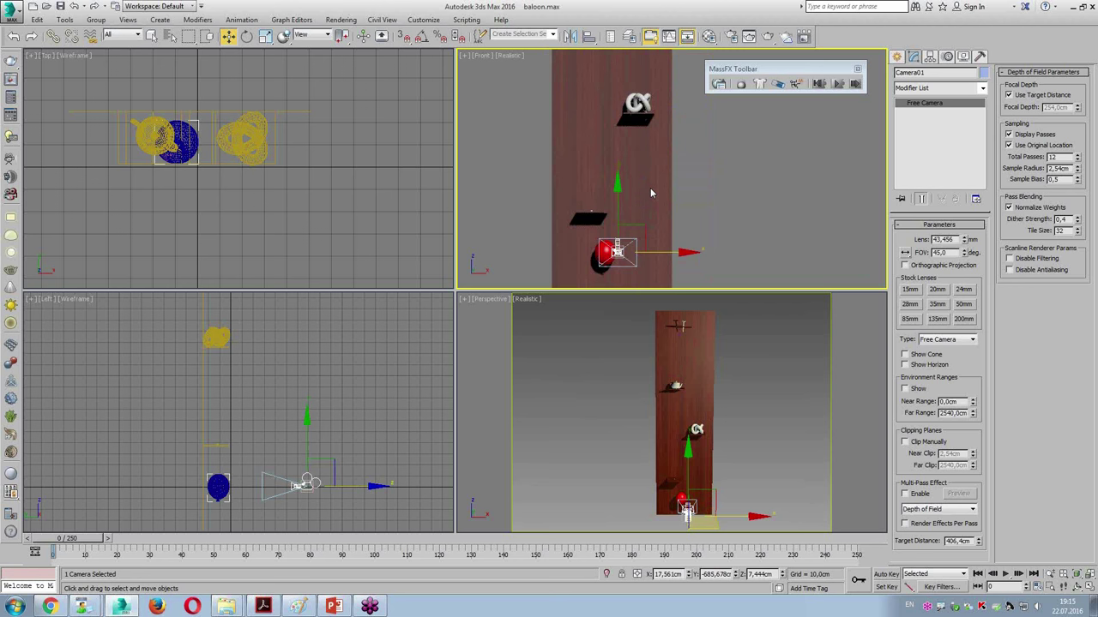
# Switch the Perspective view to Camera01 and nudge the camera to centre the balloon
pyautogui.rightClick(577, 393)
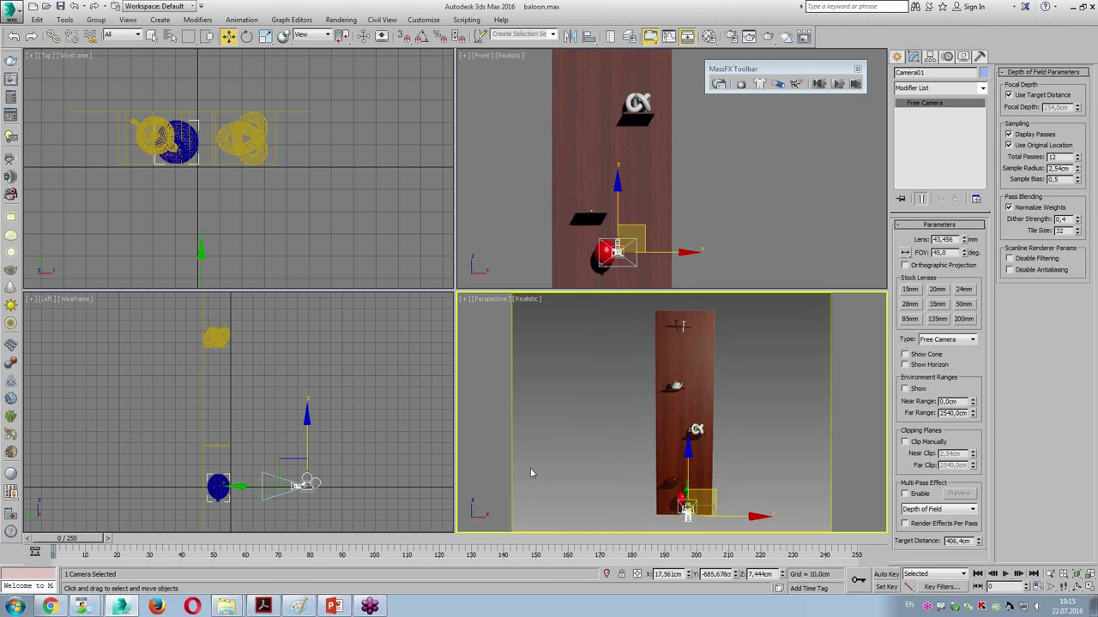
pyautogui.press('c')
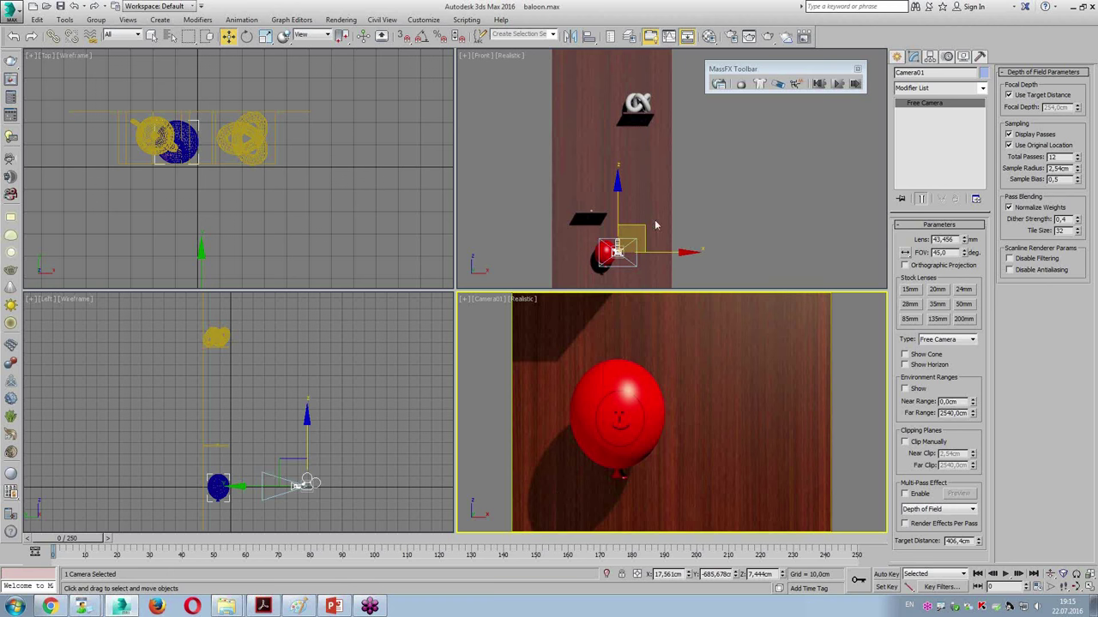
pyautogui.moveTo(645, 227); pyautogui.dragTo(641, 240)
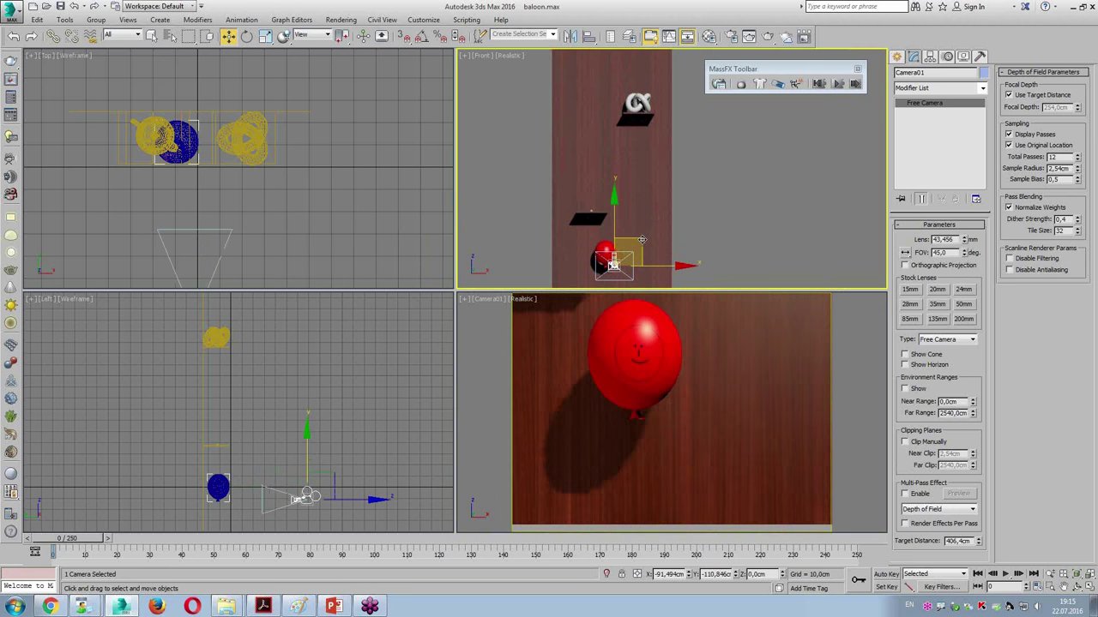
pyautogui.moveTo(642, 240)
pyautogui.mouseDown()
pyautogui.moveTo(646, 227)
pyautogui.moveTo(637, 232)
pyautogui.mouseUp()
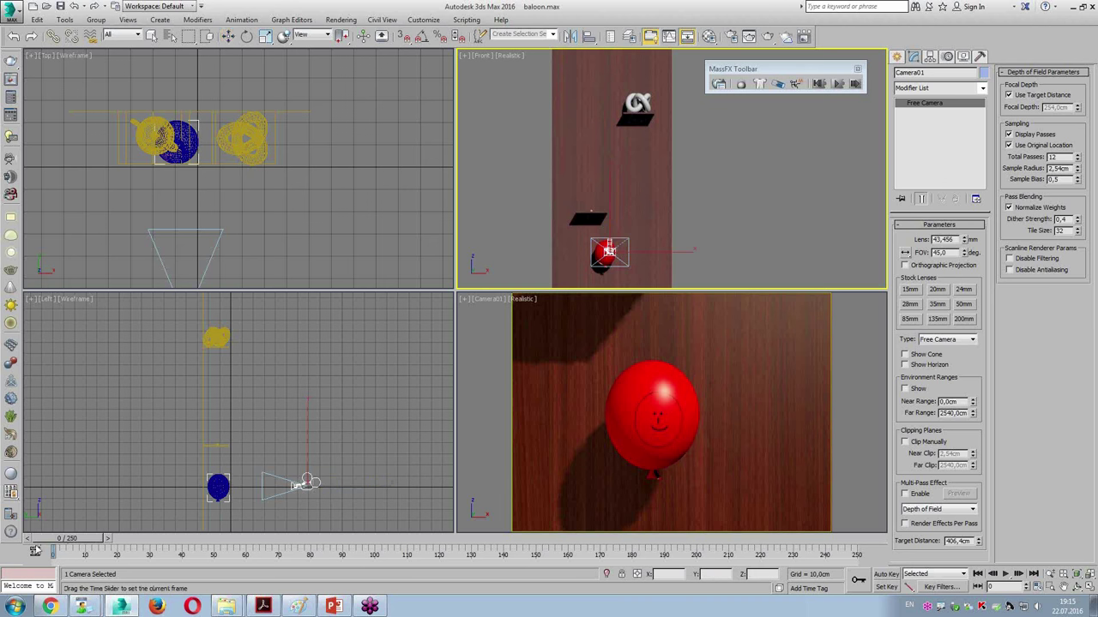
# With Auto Key on, key Camera01 at frames 9 and 59 to frame the balloon and star
pyautogui.click(886, 574)
pyautogui.moveTo(82, 538)
pyautogui.mouseDown()
pyautogui.moveTo(115, 552)
pyautogui.moveTo(219, 545)
pyautogui.mouseUp()
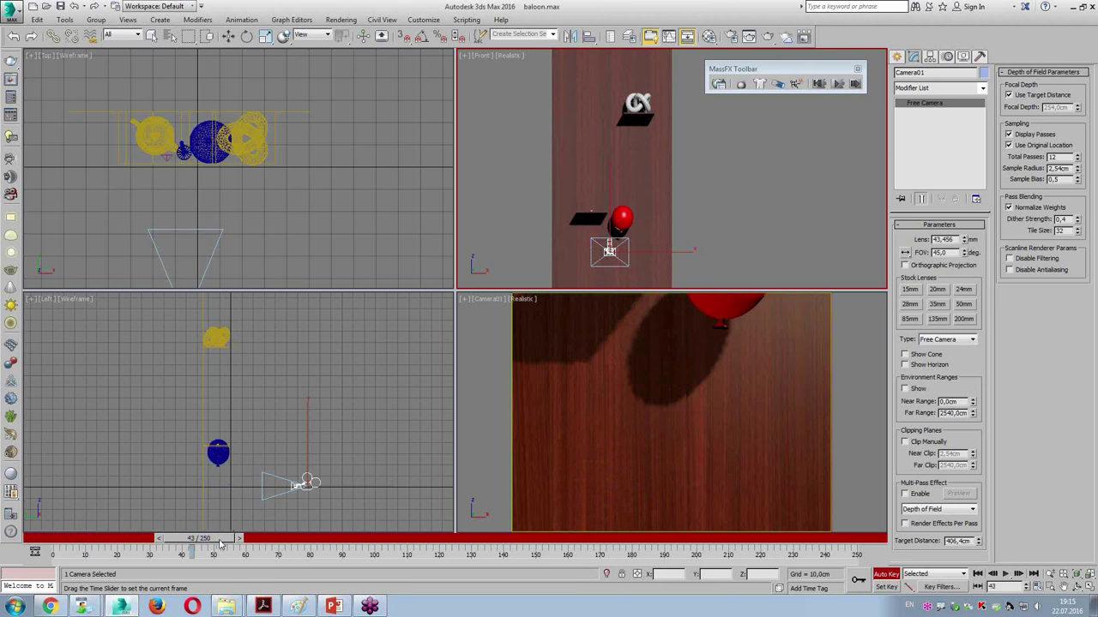
pyautogui.press('w')
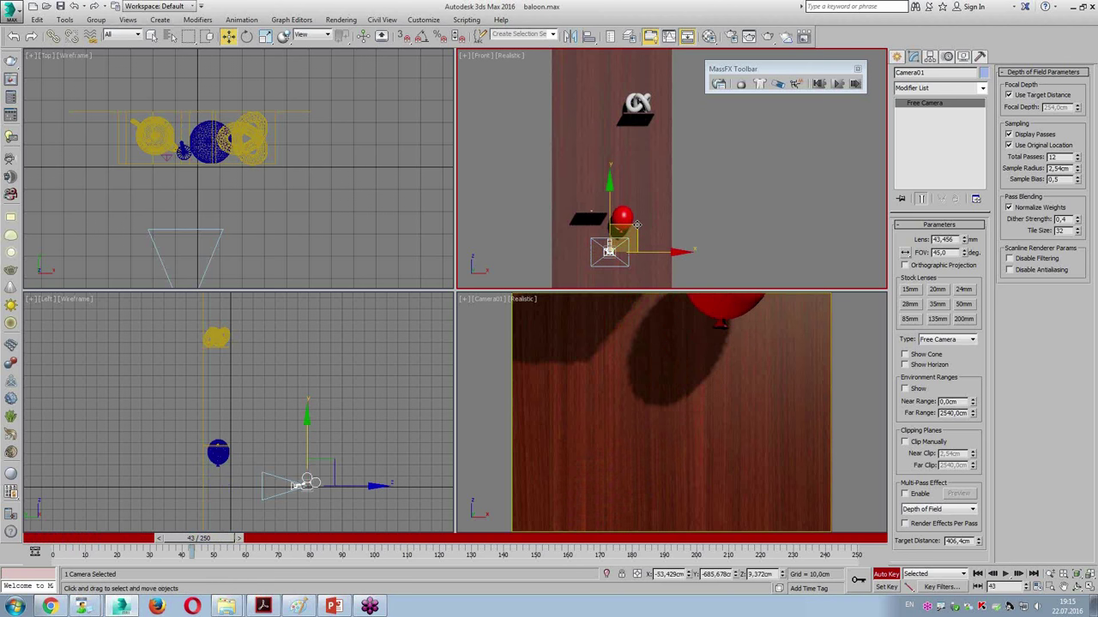
pyautogui.moveTo(636, 225); pyautogui.dragTo(651, 192)
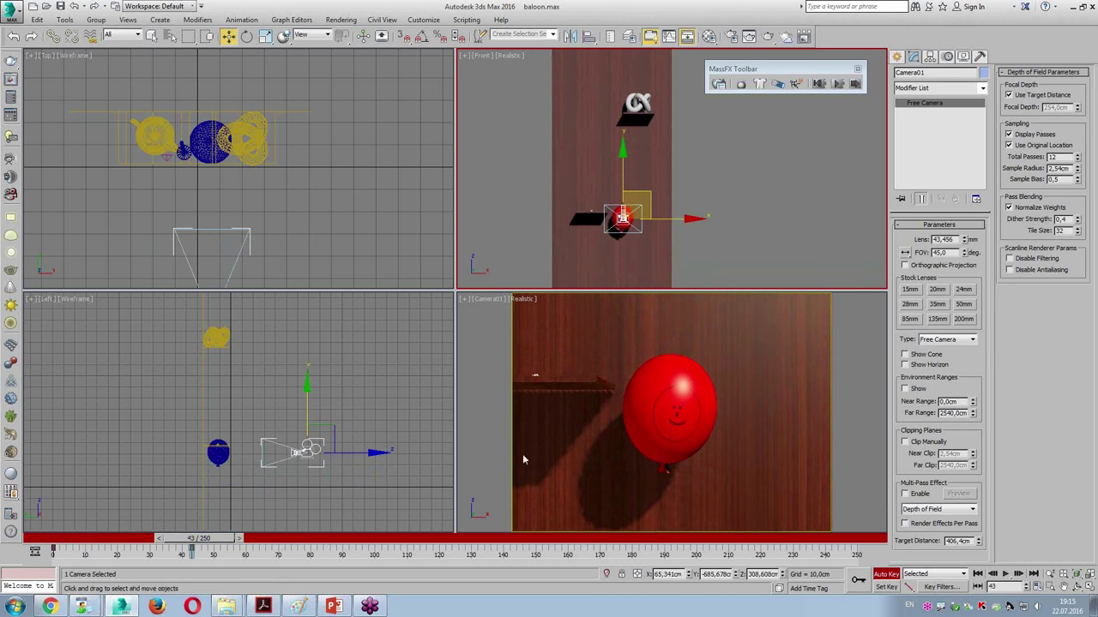
pyautogui.moveTo(206, 539); pyautogui.dragTo(266, 540)
pyautogui.press('w')
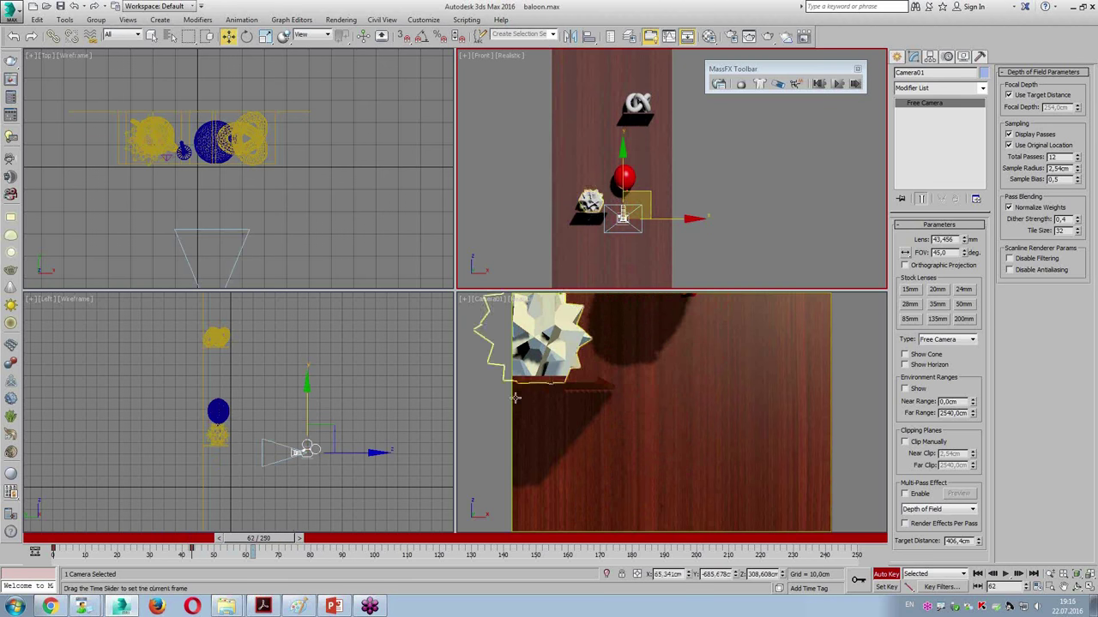
pyautogui.moveTo(647, 195); pyautogui.dragTo(628, 161)
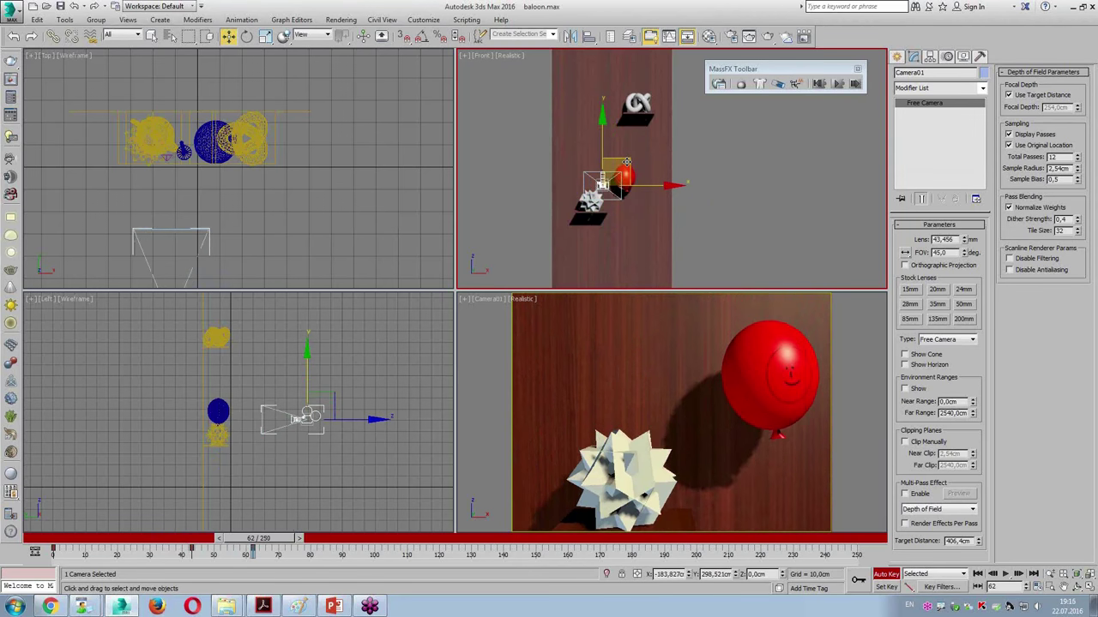
# Key the camera higher at frame 80 and a later frame to keep the red balloon in view
pyautogui.moveTo(288, 539); pyautogui.dragTo(363, 539)
pyautogui.press('w')
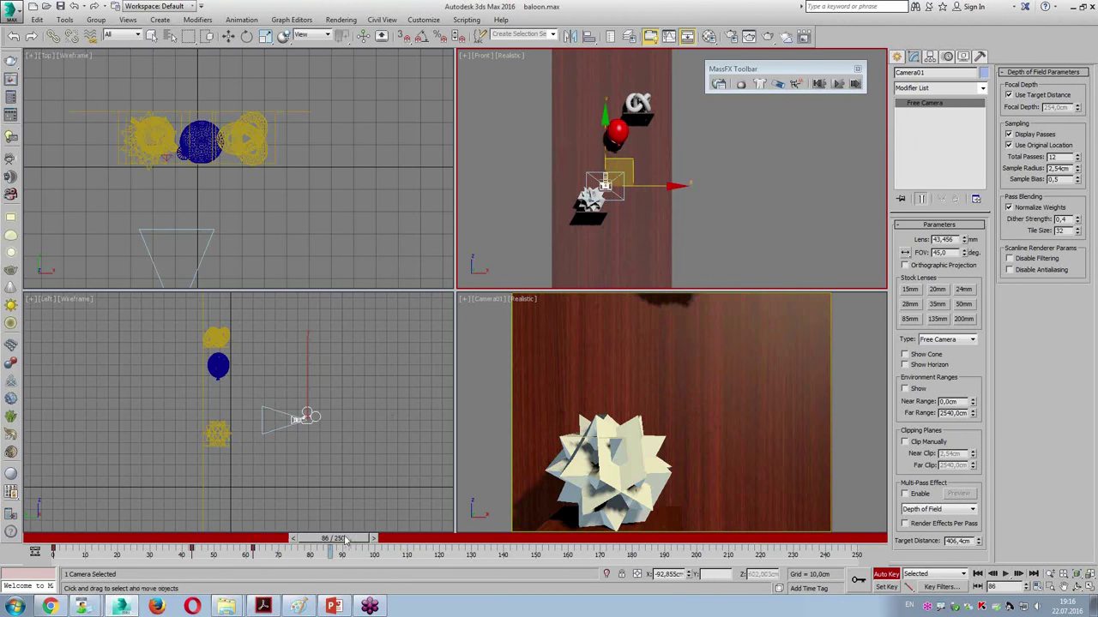
pyautogui.moveTo(630, 163); pyautogui.dragTo(638, 104)
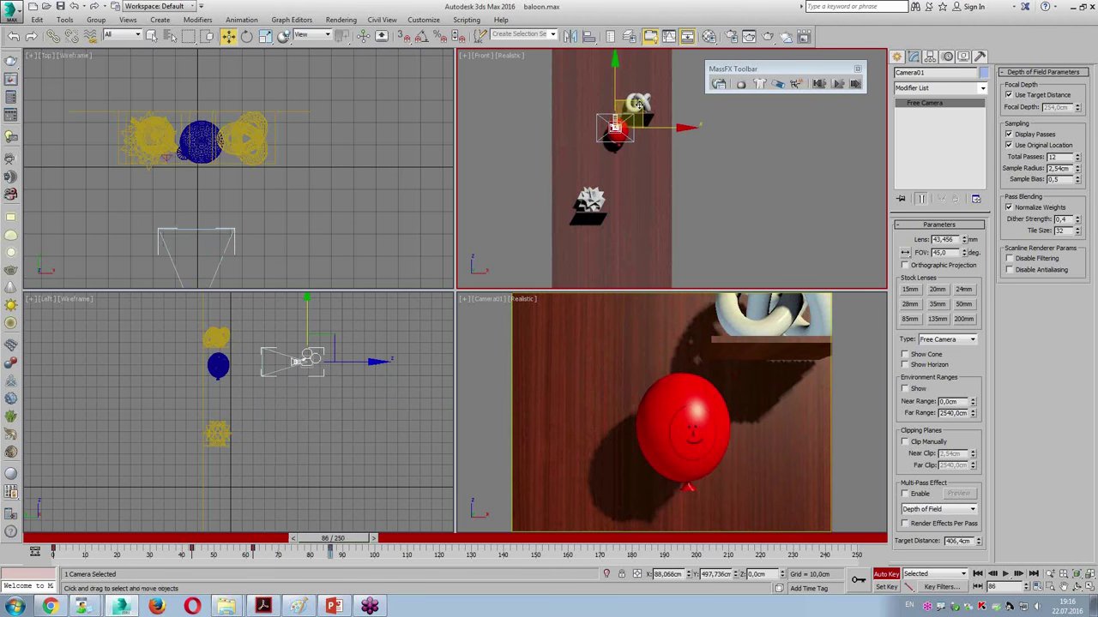
pyautogui.moveTo(343, 538); pyautogui.dragTo(443, 553)
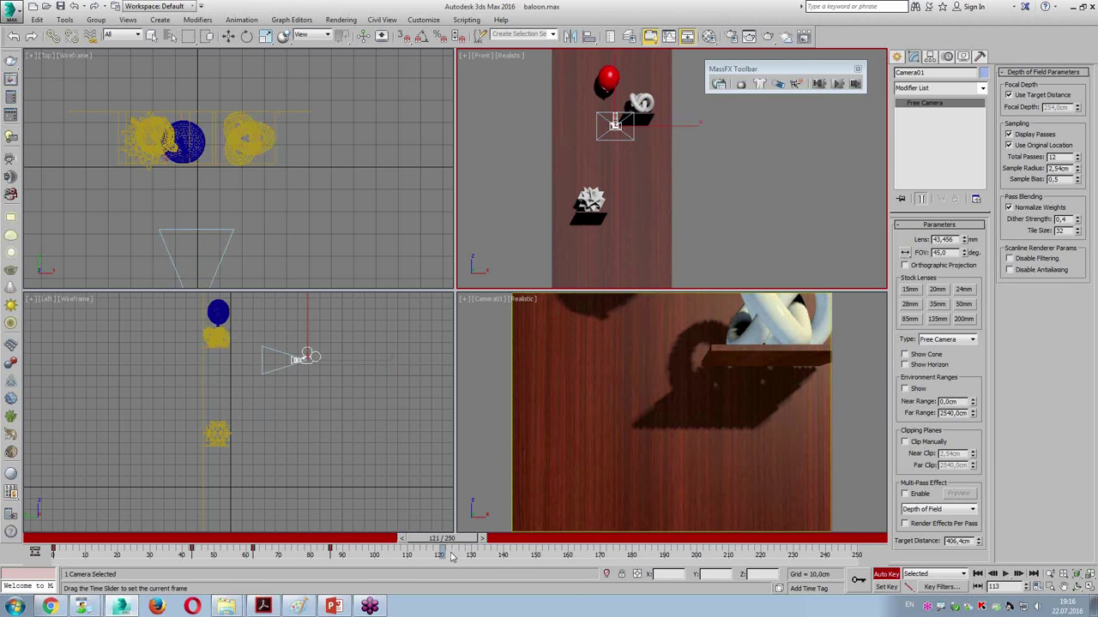
pyautogui.press('w')
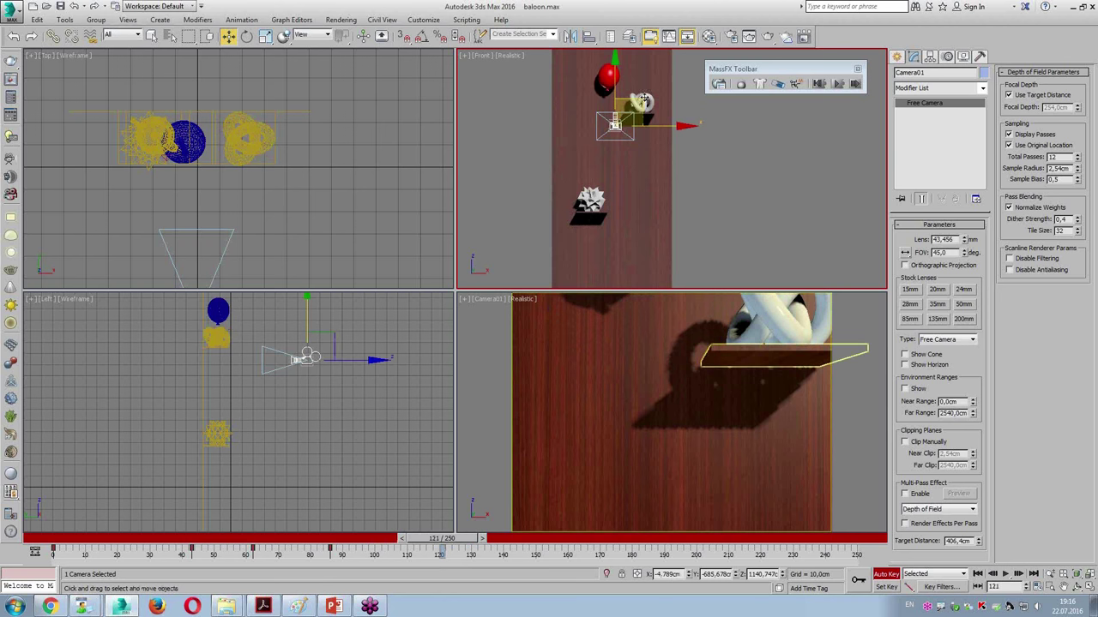
pyautogui.moveTo(642, 102); pyautogui.dragTo(640, 52)
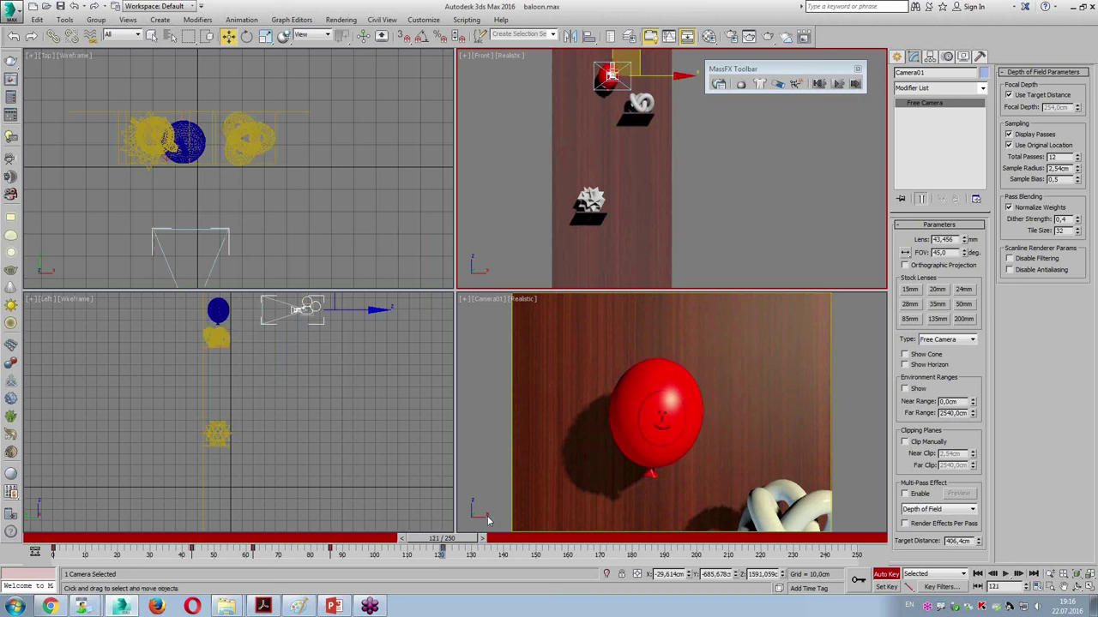
pyautogui.press('q')
# Raise the camera at frame 150 to the teapot and balloon, and over the burst fragments
pyautogui.moveTo(462, 544); pyautogui.dragTo(549, 543)
pyautogui.press('w')
pyautogui.moveTo(705, 163); pyautogui.dragTo(701, 256, button='middle')
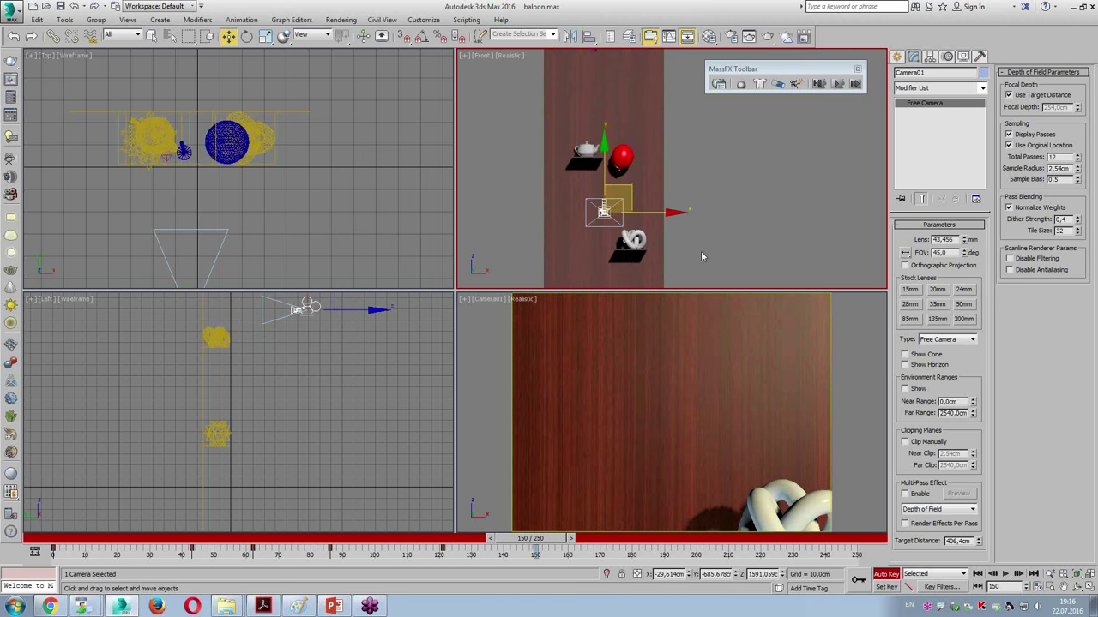
pyautogui.moveTo(629, 189); pyautogui.dragTo(646, 132)
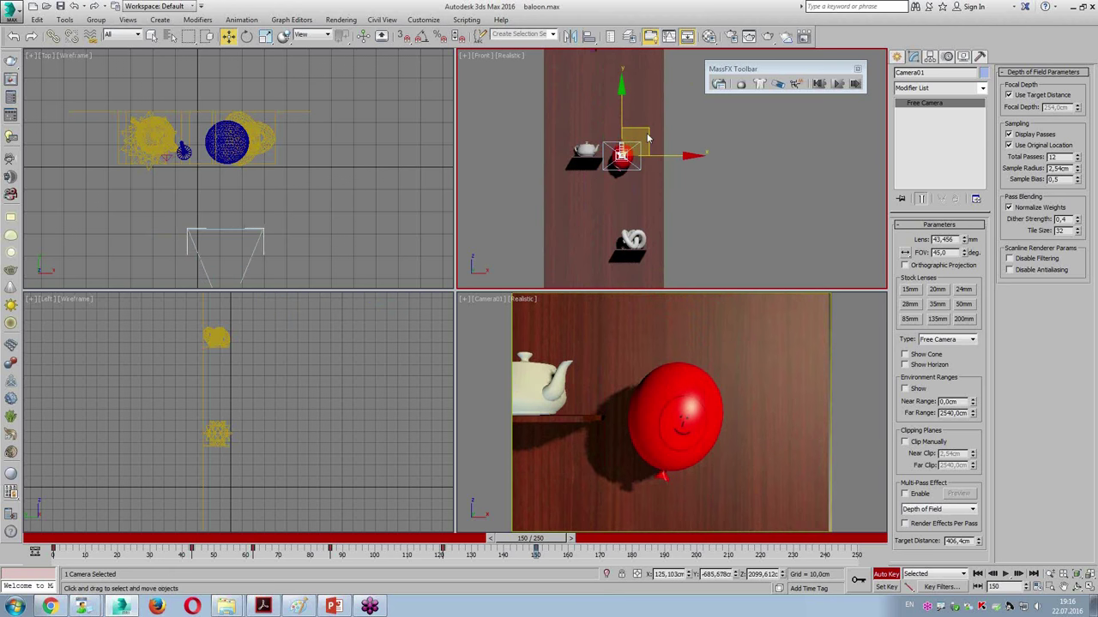
pyautogui.moveTo(558, 538); pyautogui.dragTo(638, 537)
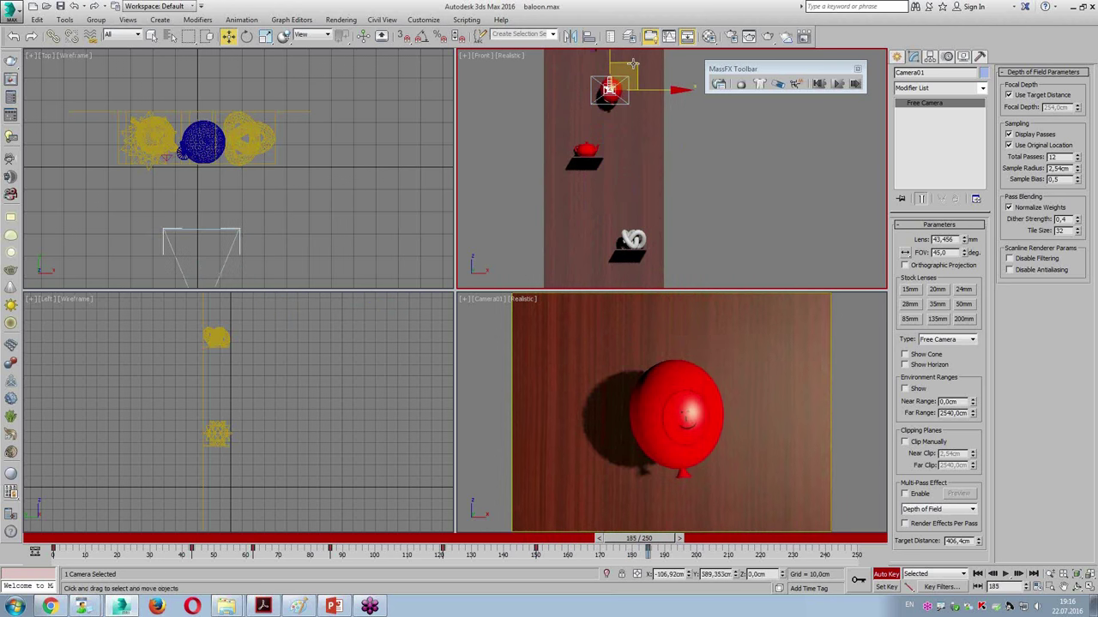
pyautogui.moveTo(656, 542); pyautogui.dragTo(712, 543)
pyautogui.press('w')
pyautogui.moveTo(676, 111); pyautogui.dragTo(683, 203, button='middle')
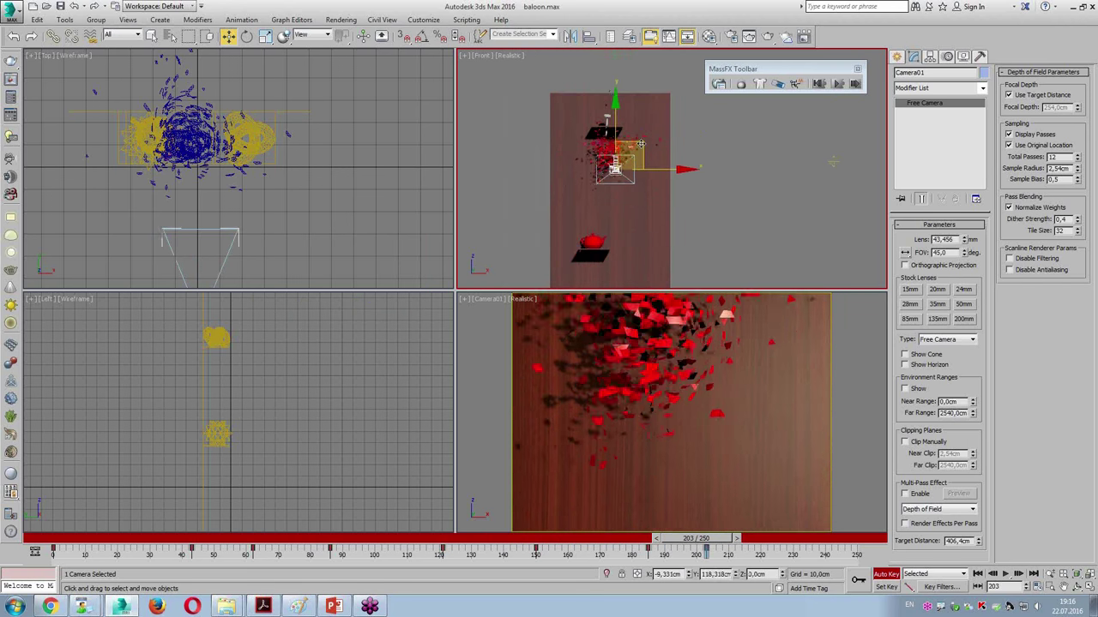
pyautogui.moveTo(640, 144); pyautogui.dragTo(639, 124)
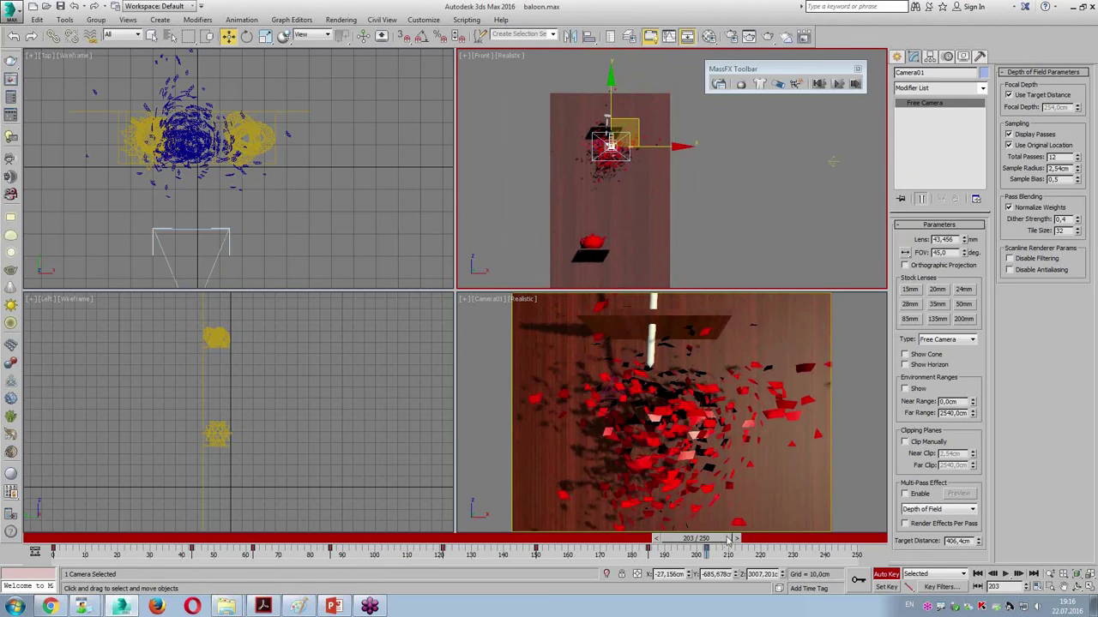
# Pull the camera back to show the whole wall at frame 213, then maximize Camera01 at frame 250
pyautogui.moveTo(727, 538); pyautogui.dragTo(759, 538)
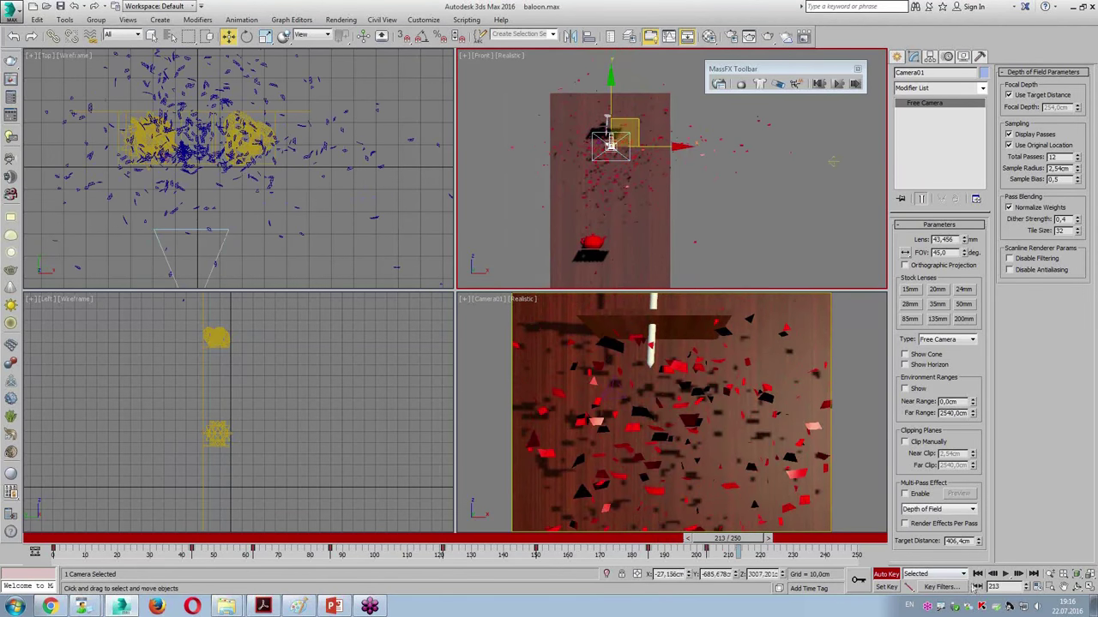
pyautogui.scroll(-3, 340, 415)
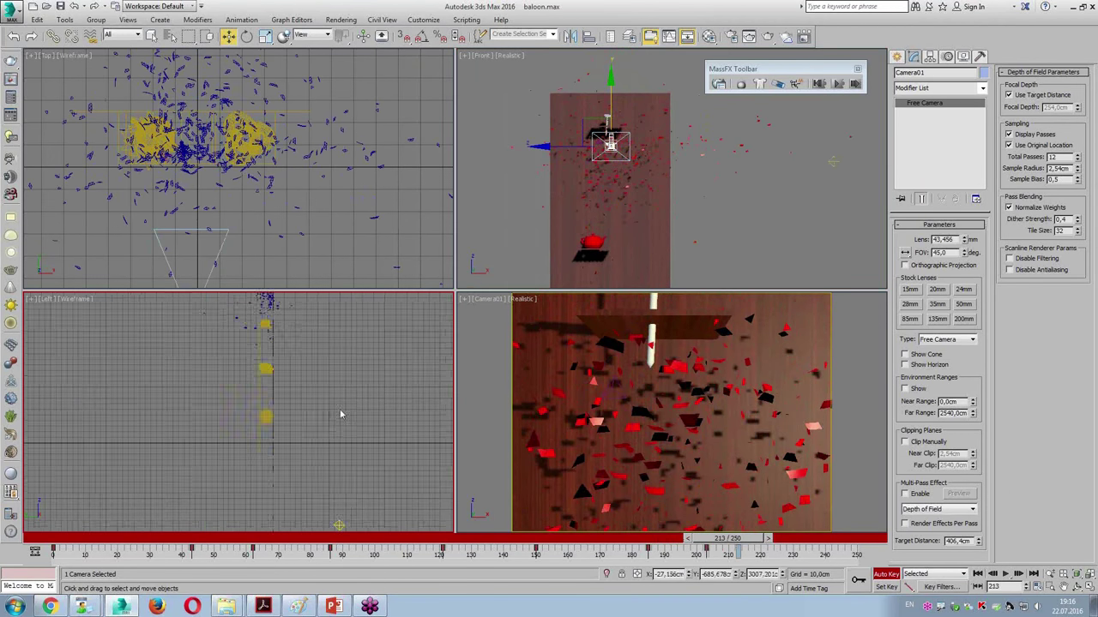
pyautogui.scroll(-3, 340, 415)
pyautogui.moveTo(330, 428); pyautogui.dragTo(358, 440)
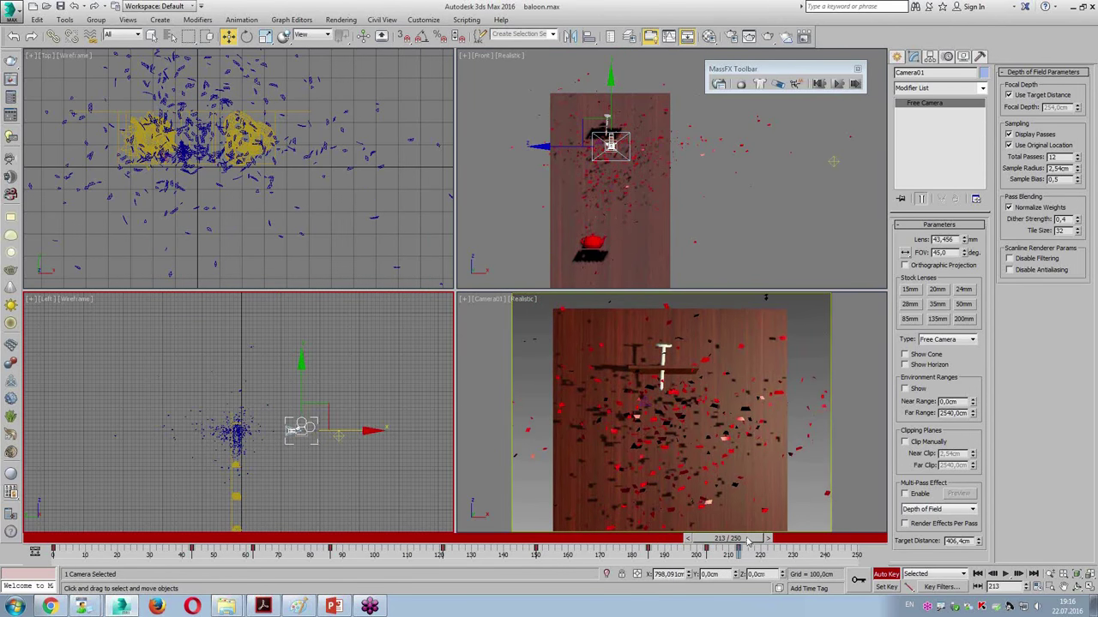
pyautogui.moveTo(747, 540); pyautogui.dragTo(858, 540)
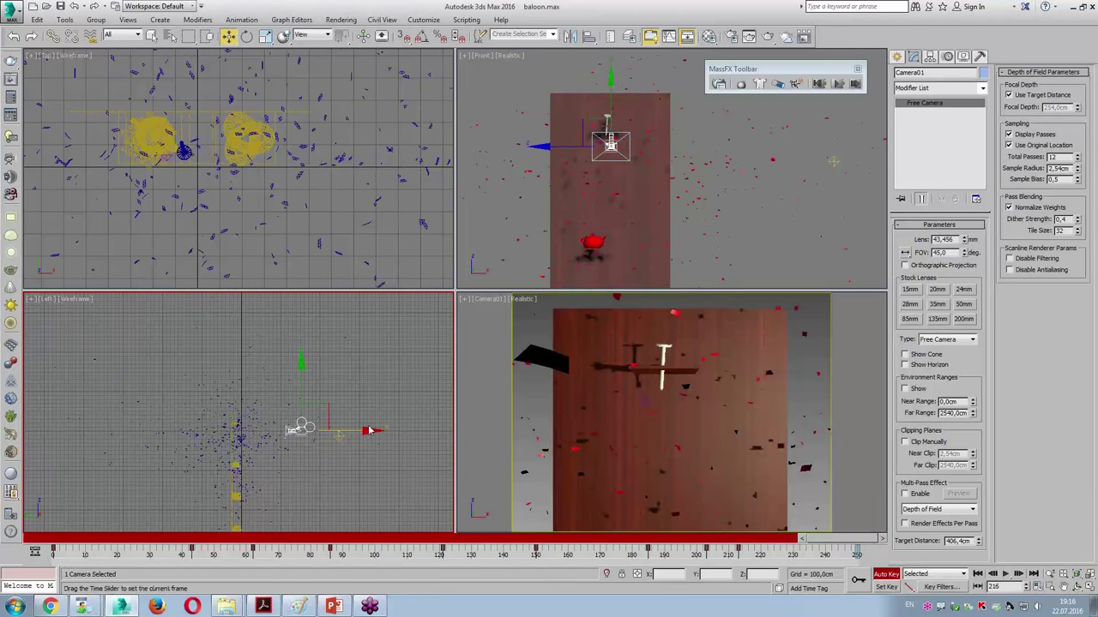
pyautogui.rightClick(561, 351)
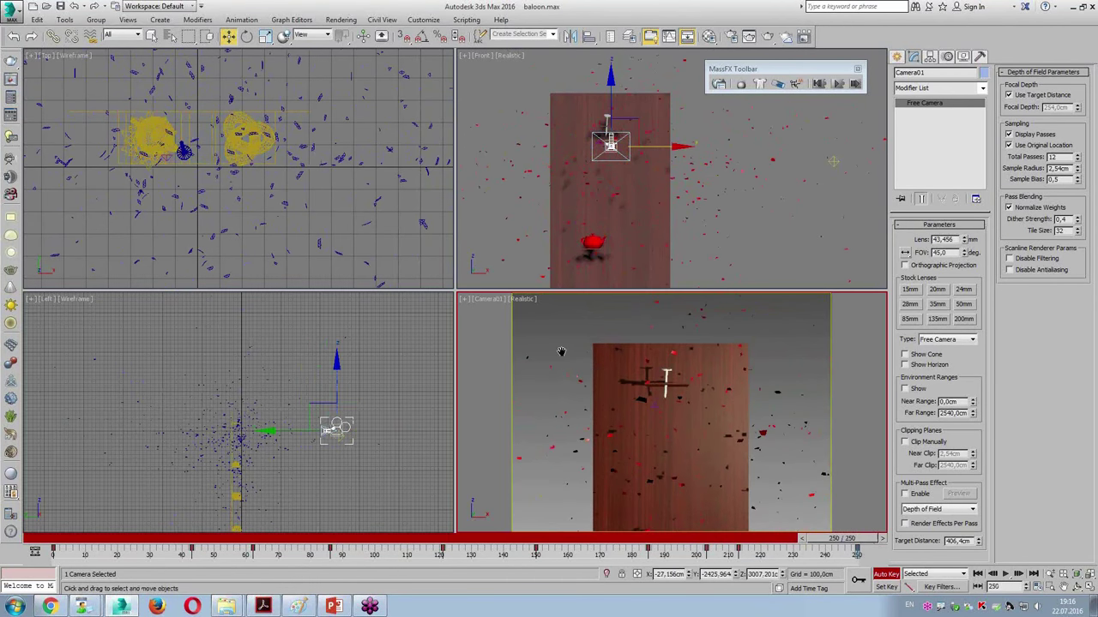
pyautogui.hotkey('alt', 'w')
# Turn off Auto Key, deselect the camera, and play and scrub the animation from frame 0
pyautogui.click(884, 574)
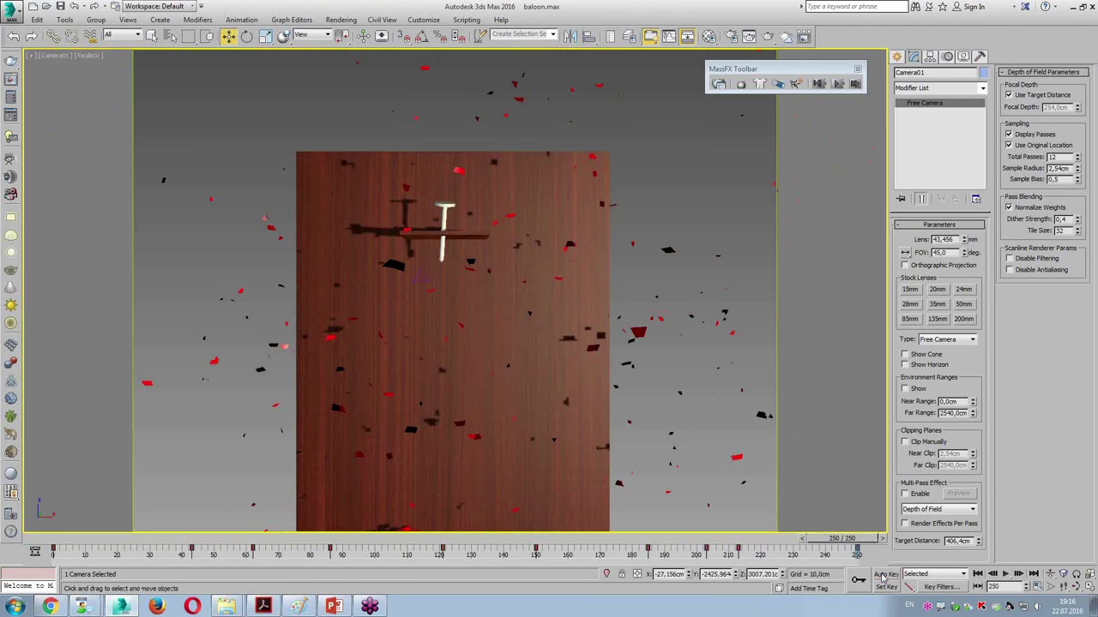
pyautogui.click(827, 255)
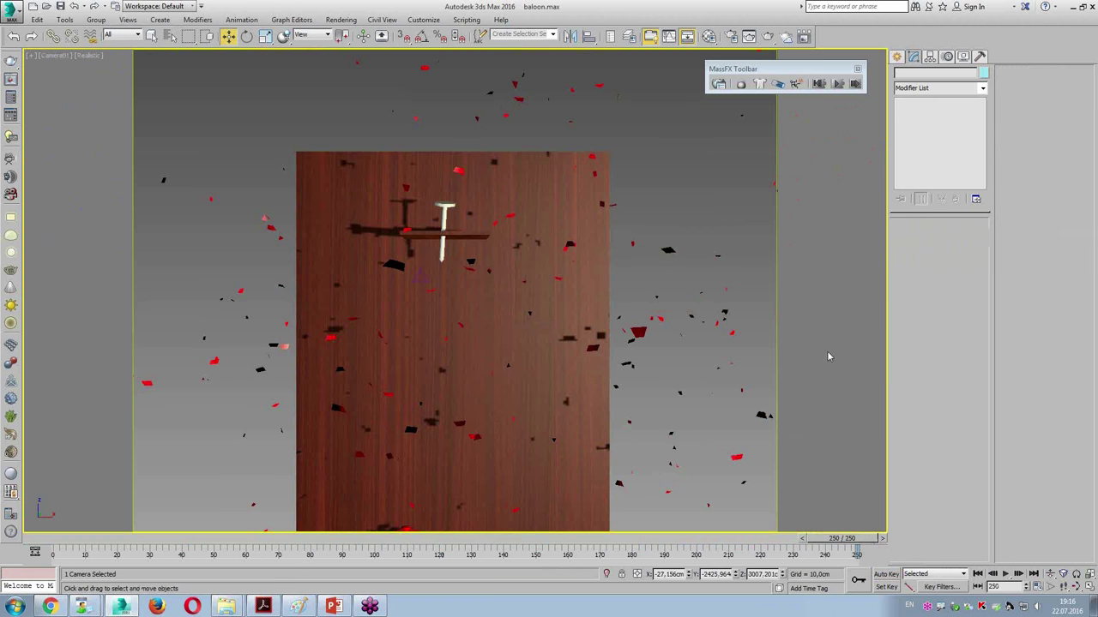
pyautogui.click(978, 574)
pyautogui.click(1006, 575)
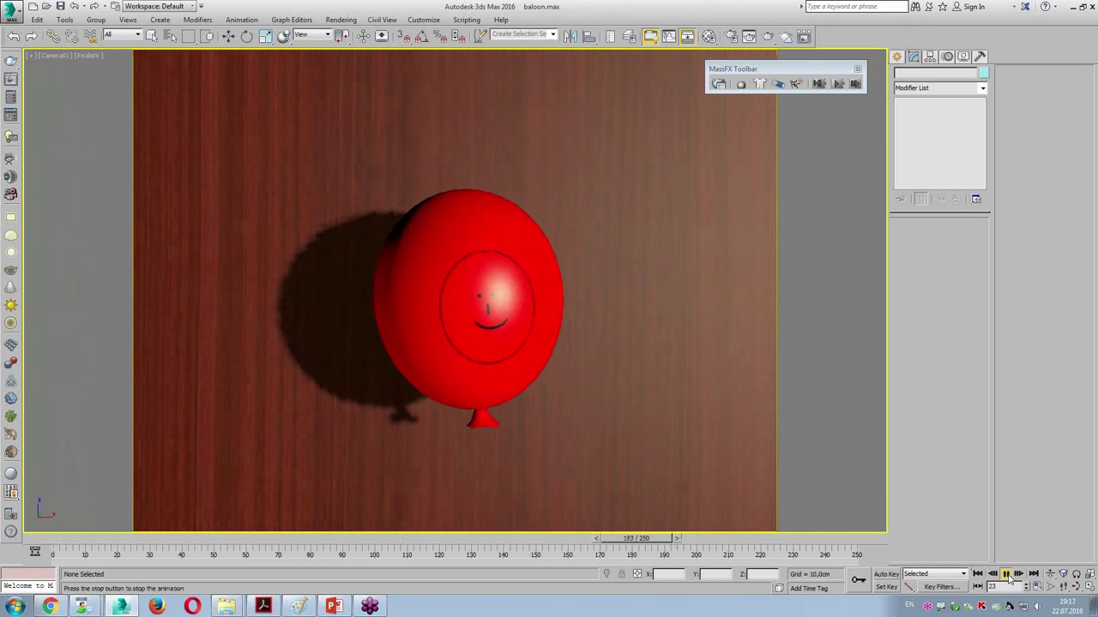
pyautogui.click(1005, 574)
pyautogui.click(978, 574)
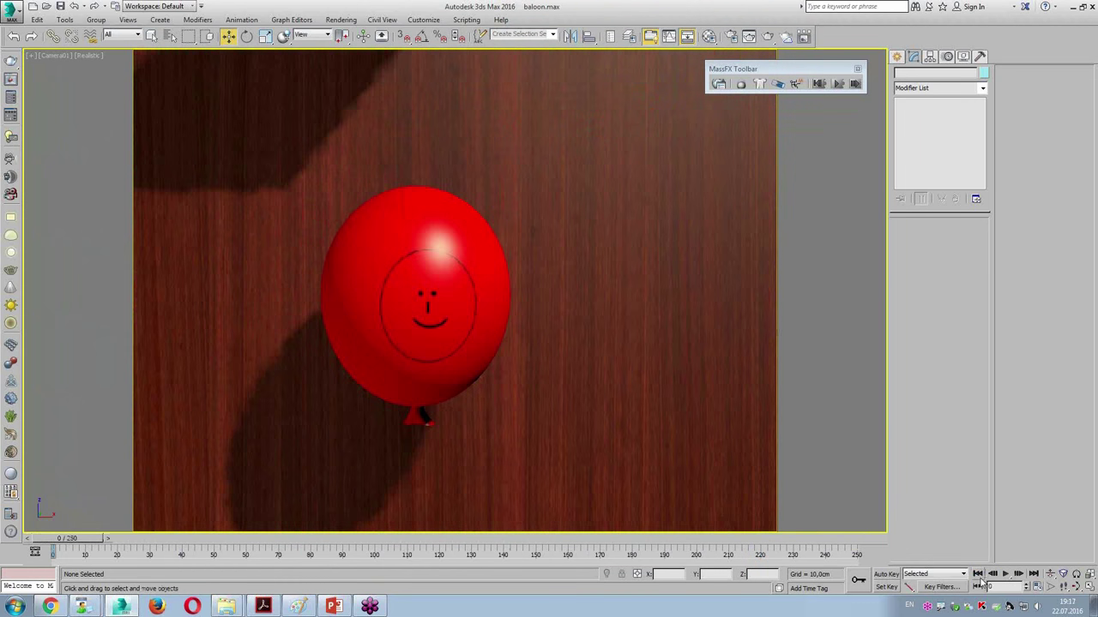
pyautogui.moveTo(60, 539)
pyautogui.mouseDown()
pyautogui.moveTo(364, 586)
pyautogui.moveTo(525, 586)
pyautogui.mouseUp()
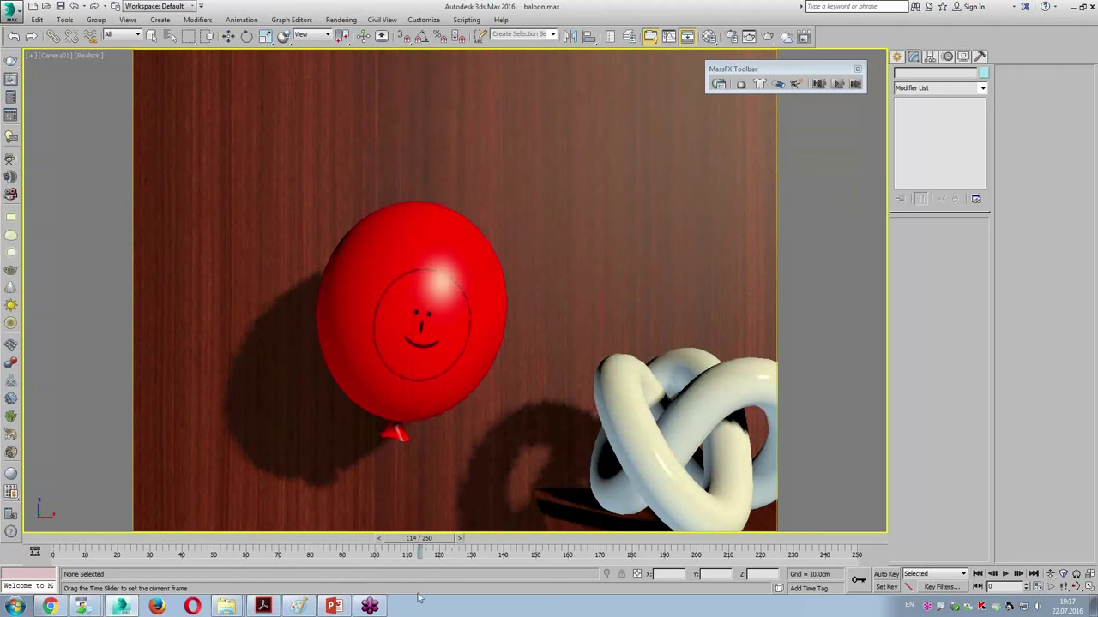
# Narrow the camera's field of view to enlarge the teapot and balloon, then replay from the start
pyautogui.press('w')
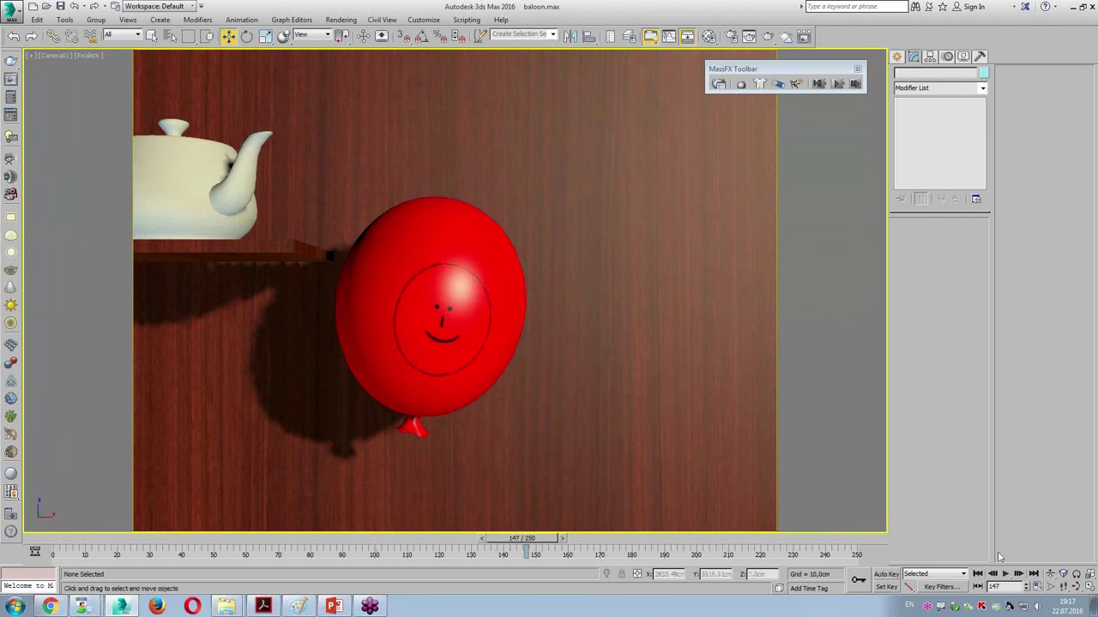
pyautogui.click(1050, 586)
pyautogui.moveTo(623, 300); pyautogui.dragTo(630, 328)
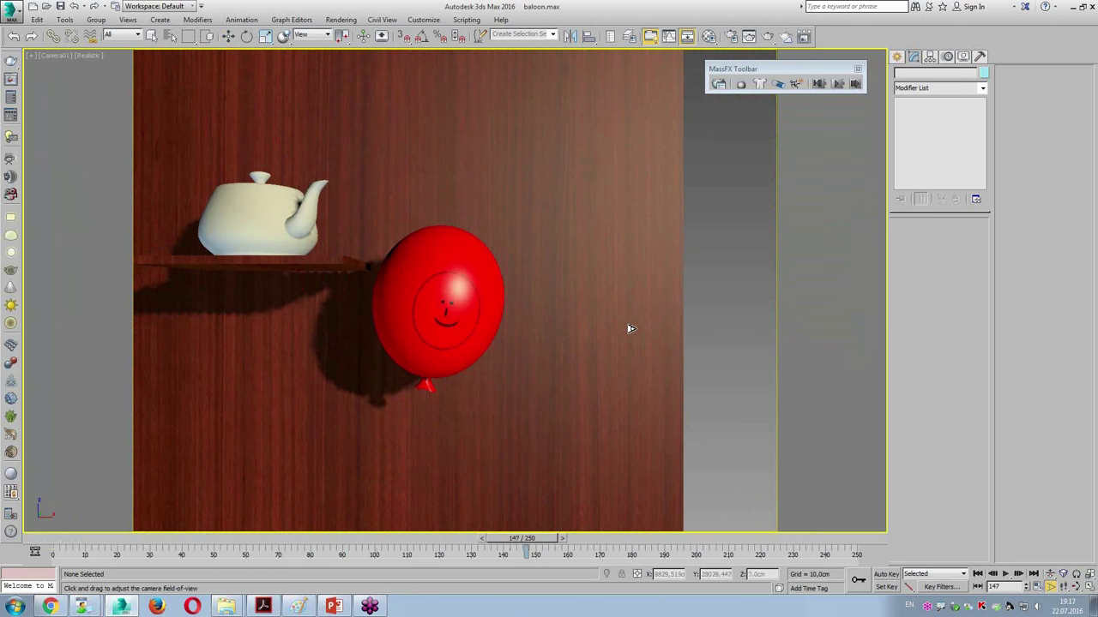
pyautogui.moveTo(612, 429)
pyautogui.mouseDown()
pyautogui.moveTo(627, 375)
pyautogui.moveTo(663, 372)
pyautogui.mouseUp()
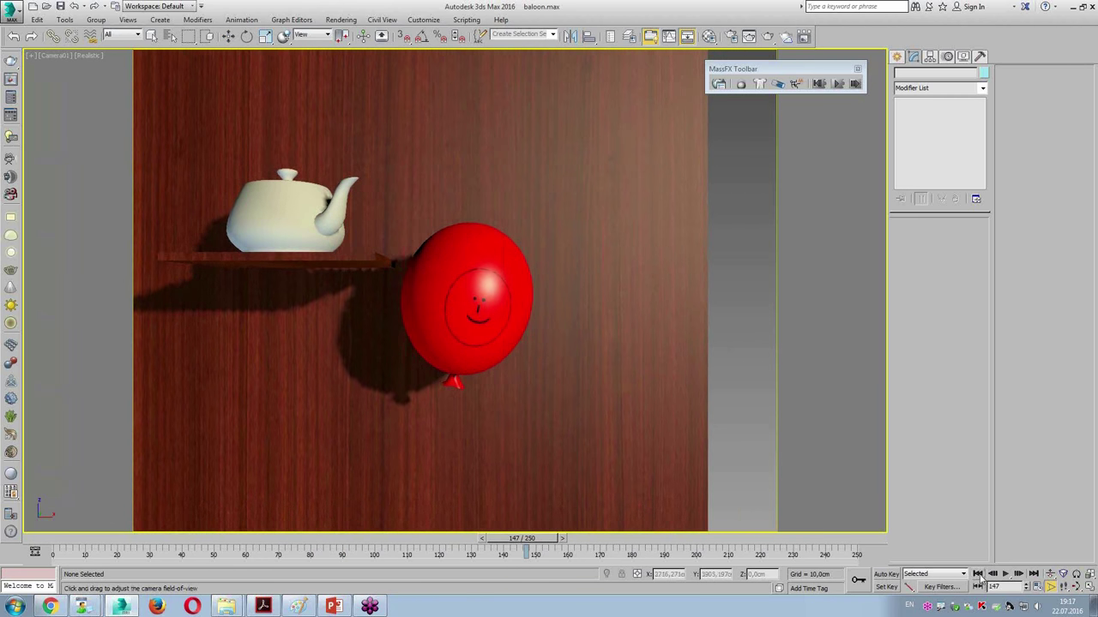
pyautogui.click(977, 574)
pyautogui.click(1005, 574)
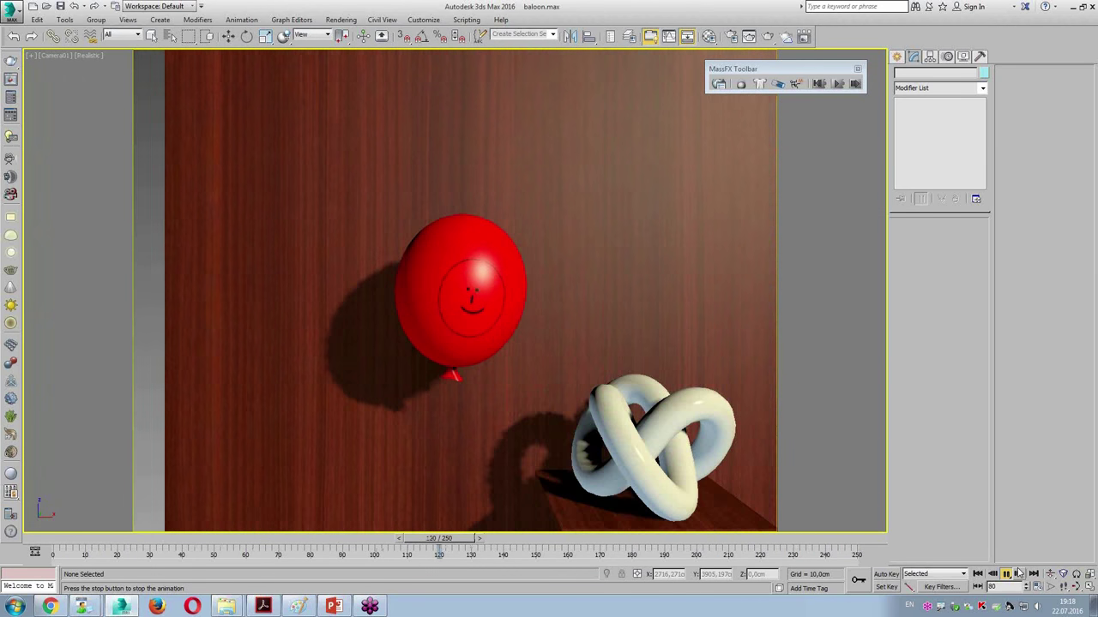
# Stop at frame 178, restore the four viewports, check the camera and balloon, then deselect everything
pyautogui.click(1006, 575)
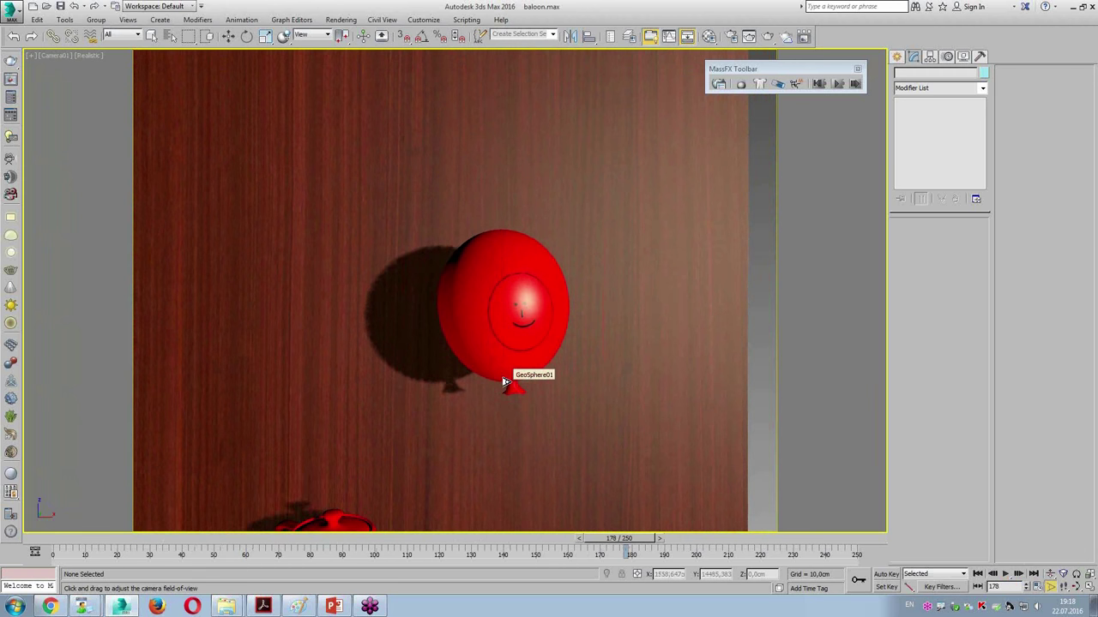
pyautogui.hotkey('alt', 'w')
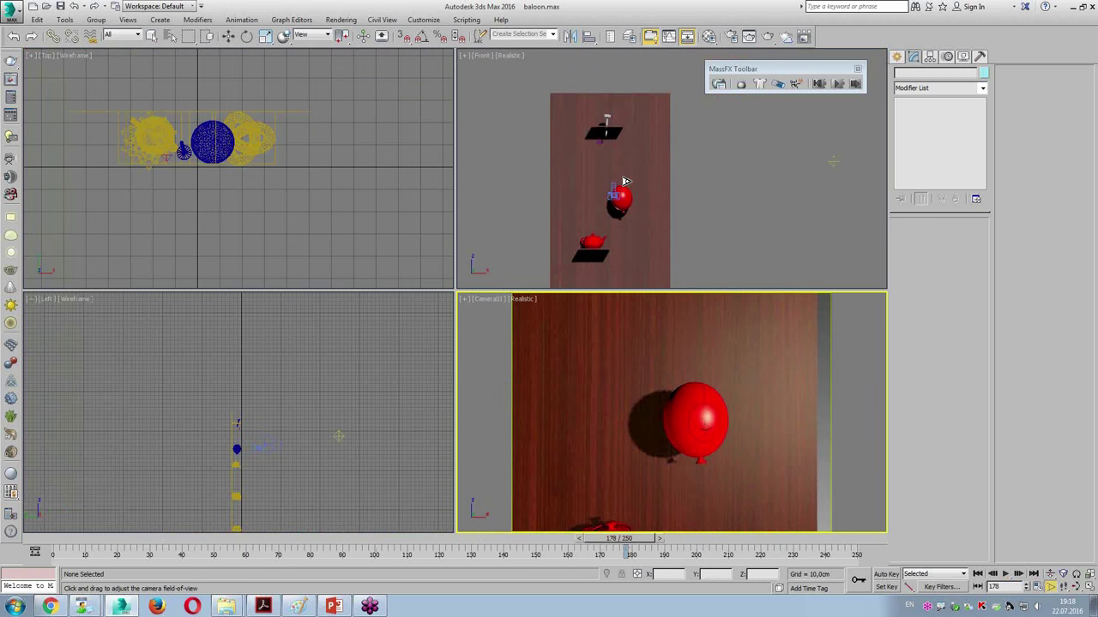
pyautogui.rightClick(625, 183)
pyautogui.click(614, 187)
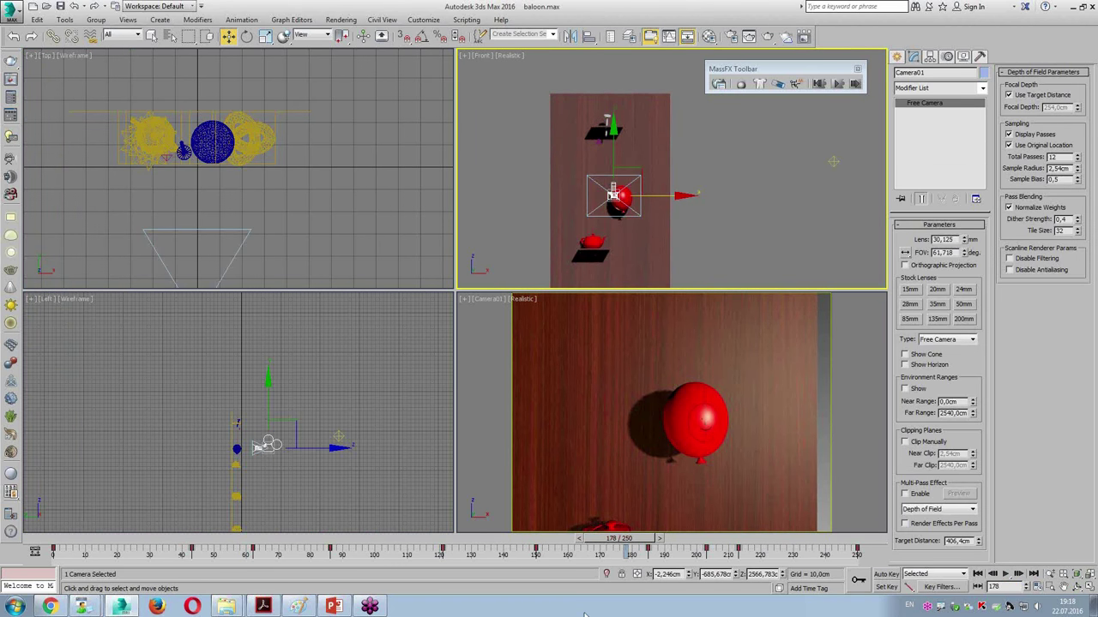
pyautogui.click(710, 400)
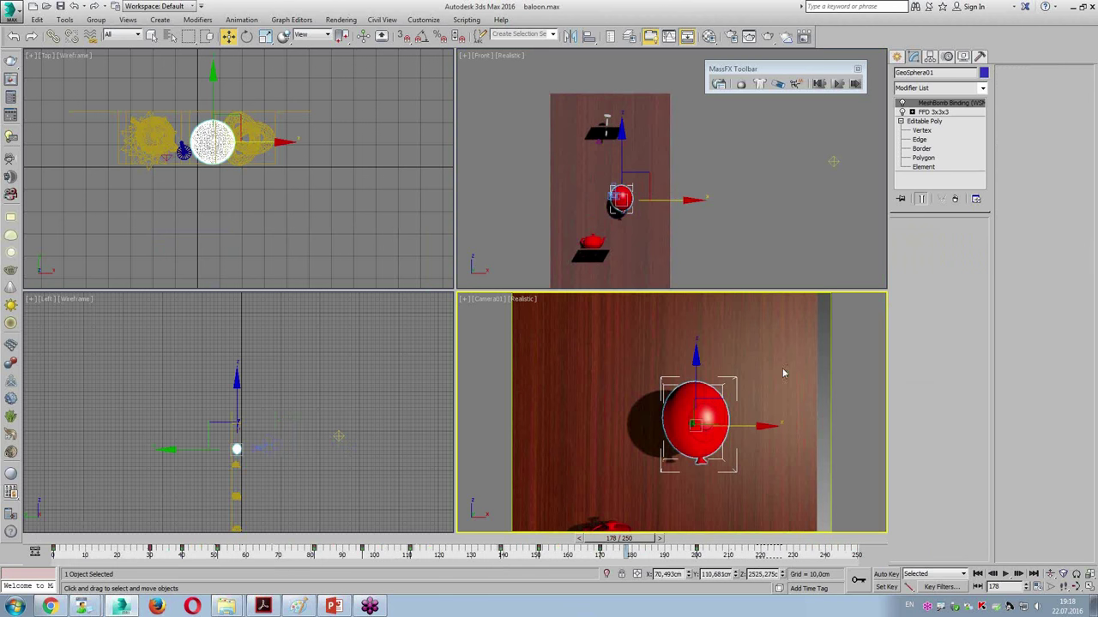
pyautogui.click(829, 355)
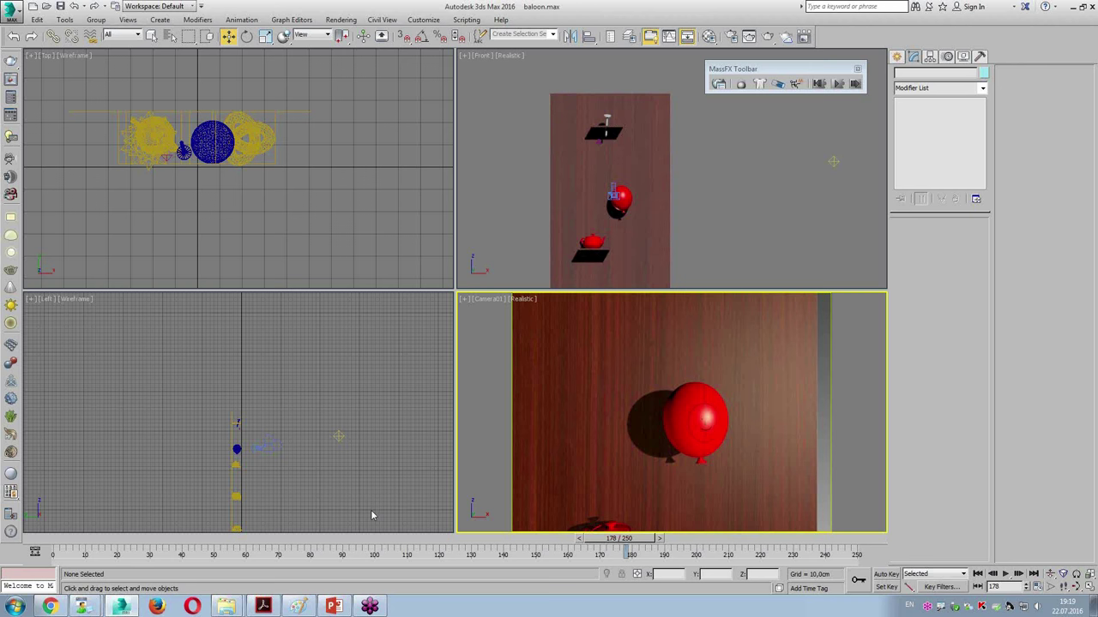
# Maximize the Camera01 viewport with Alt+W and rewind the time slider from frame 114 to 0
pyautogui.hotkey('alt', 'w')
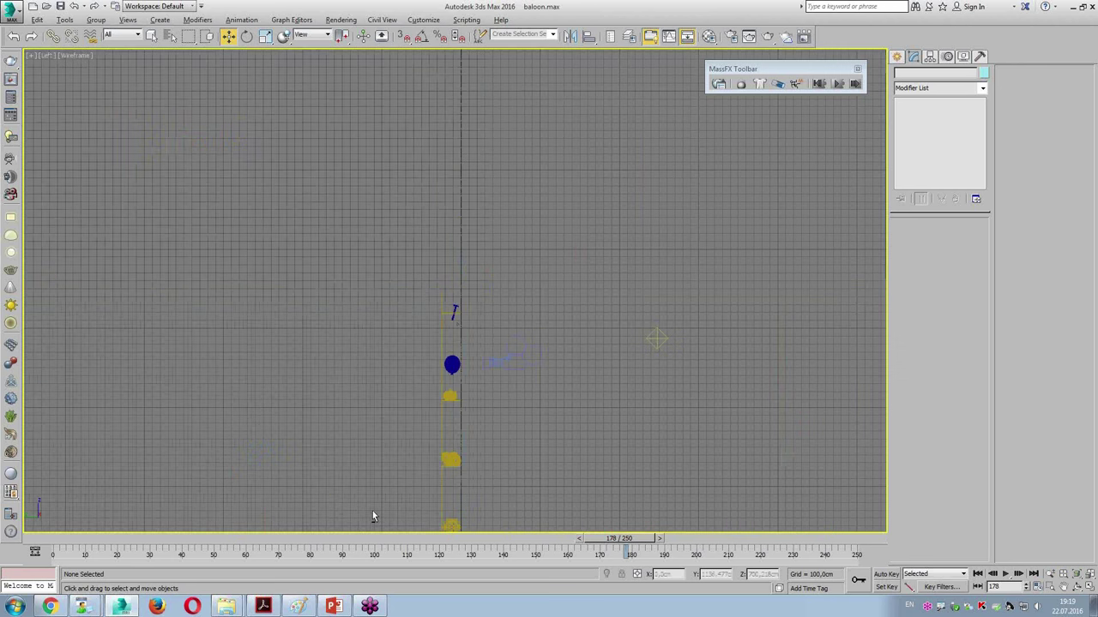
pyautogui.hotkey('alt', 'w')
pyautogui.click(507, 411)
pyautogui.hotkey('alt', 'w')
pyautogui.moveTo(616, 540)
pyautogui.mouseDown()
pyautogui.moveTo(417, 559)
pyautogui.moveTo(53, 559)
pyautogui.mouseUp()
pyautogui.press('w')
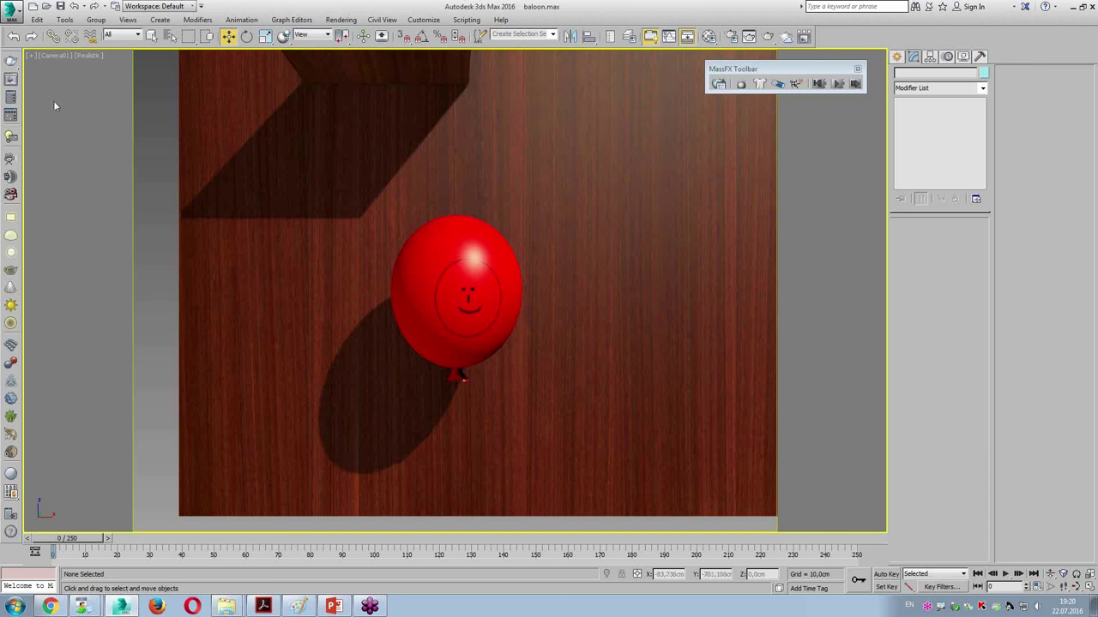
# Open the Camera01 viewport's [+] general options menu
pyautogui.click(32, 56)
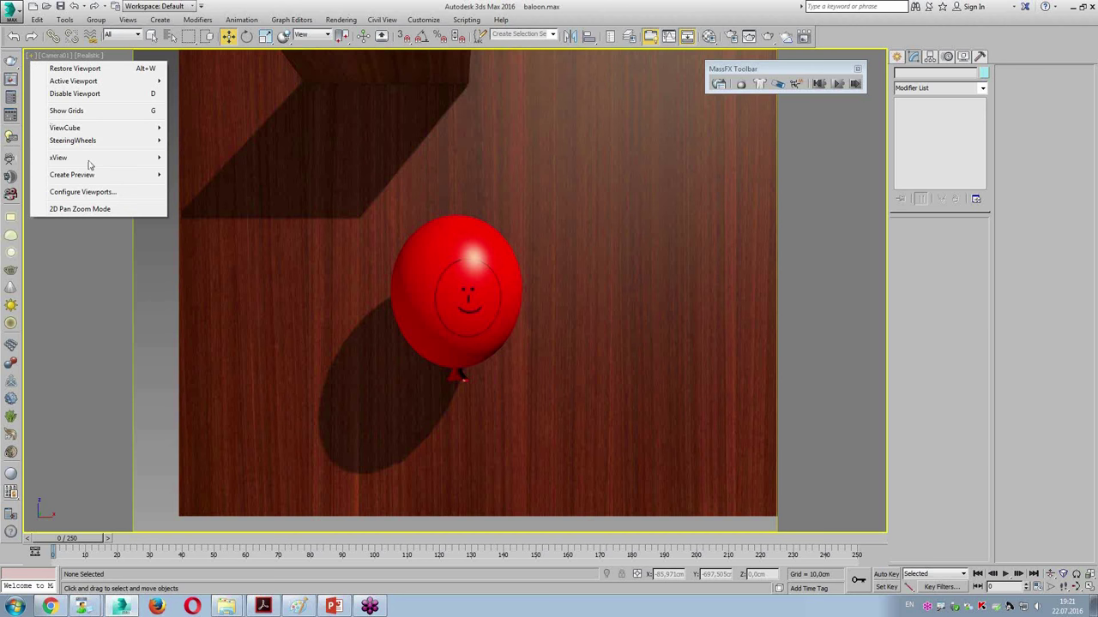
pyautogui.moveTo(72, 175)
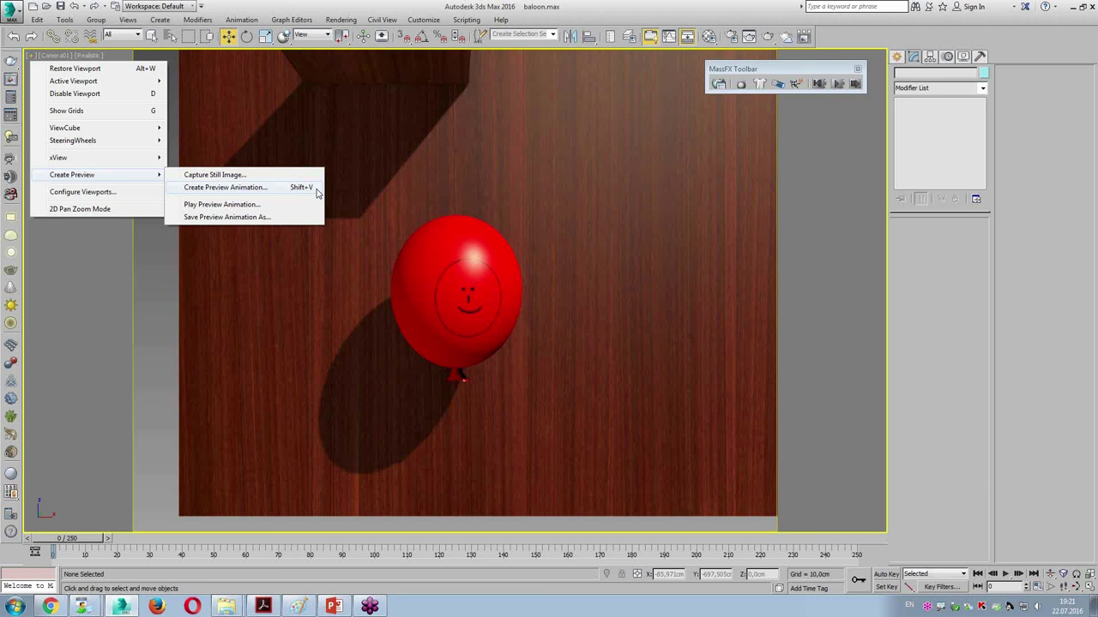
# In Make Preview, set Percent of Output to 157 (1005 x 754) and keep Realistic rendering
pyautogui.click(314, 188)
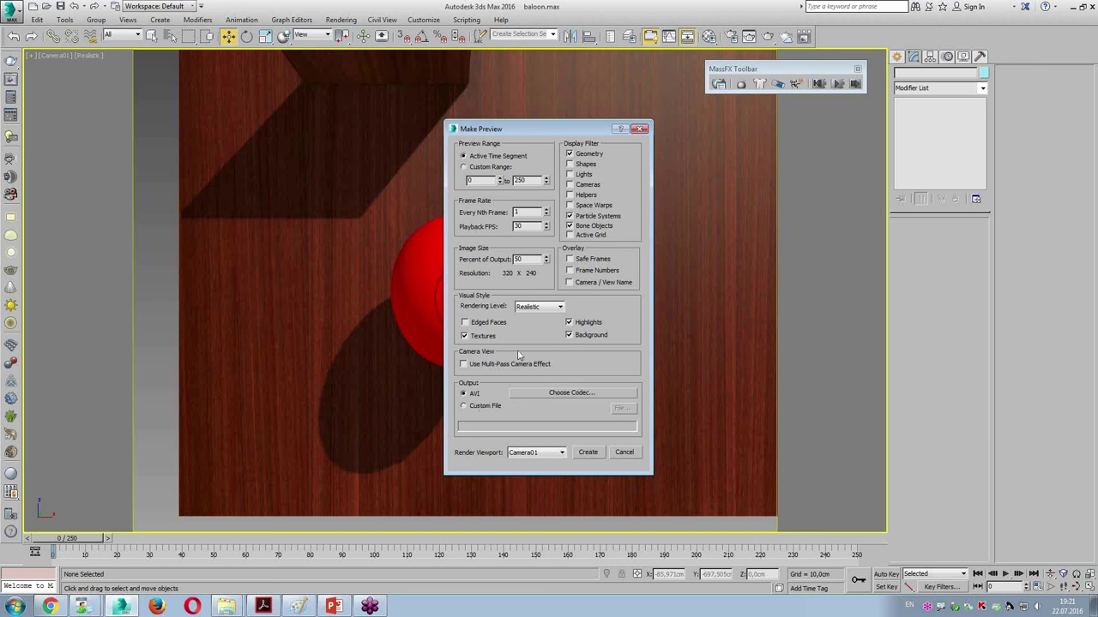
pyautogui.doubleClick(519, 182)
pyautogui.click(519, 262)
pyautogui.doubleClick(518, 259)
pyautogui.moveTo(547, 262); pyautogui.dragTo(546, 167)
pyautogui.moveTo(545, 259); pyautogui.dragTo(546, 273)
pyautogui.click(562, 309)
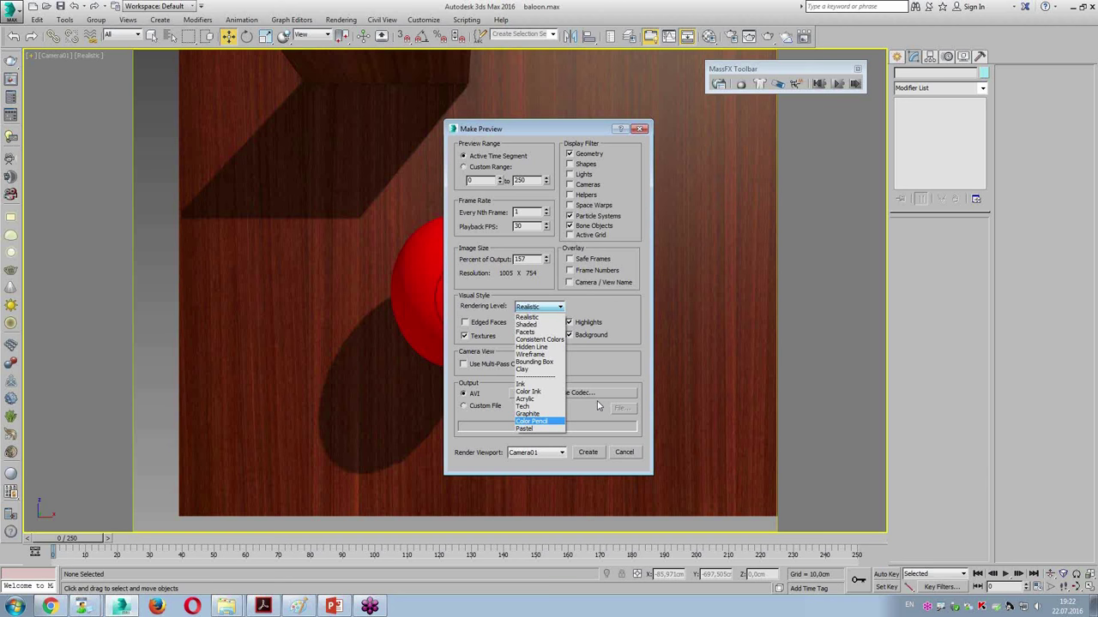
pyautogui.click(598, 406)
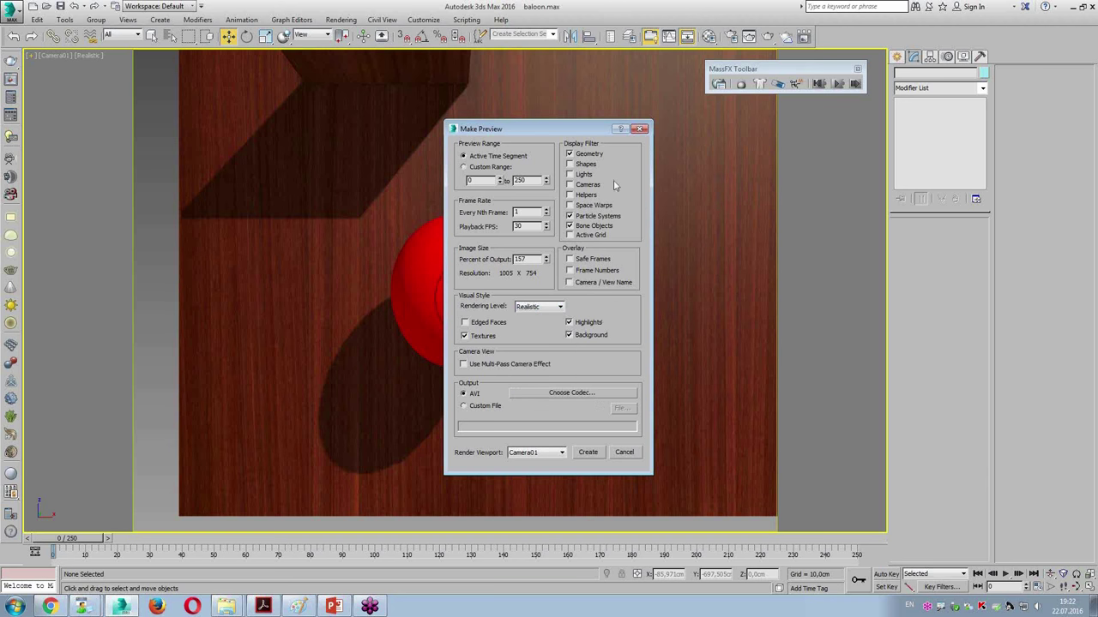
# Close Make Preview and try Shaded and Color Pencil shading in the camera view, scrubbing to frame 27 and back
pyautogui.click(639, 128)
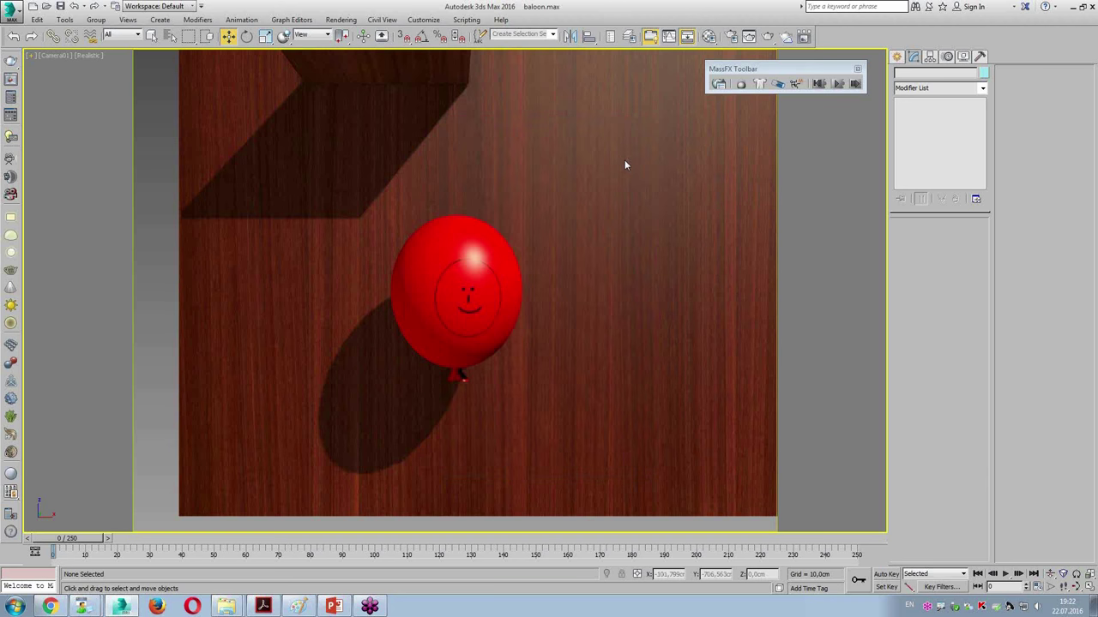
pyautogui.click(94, 56)
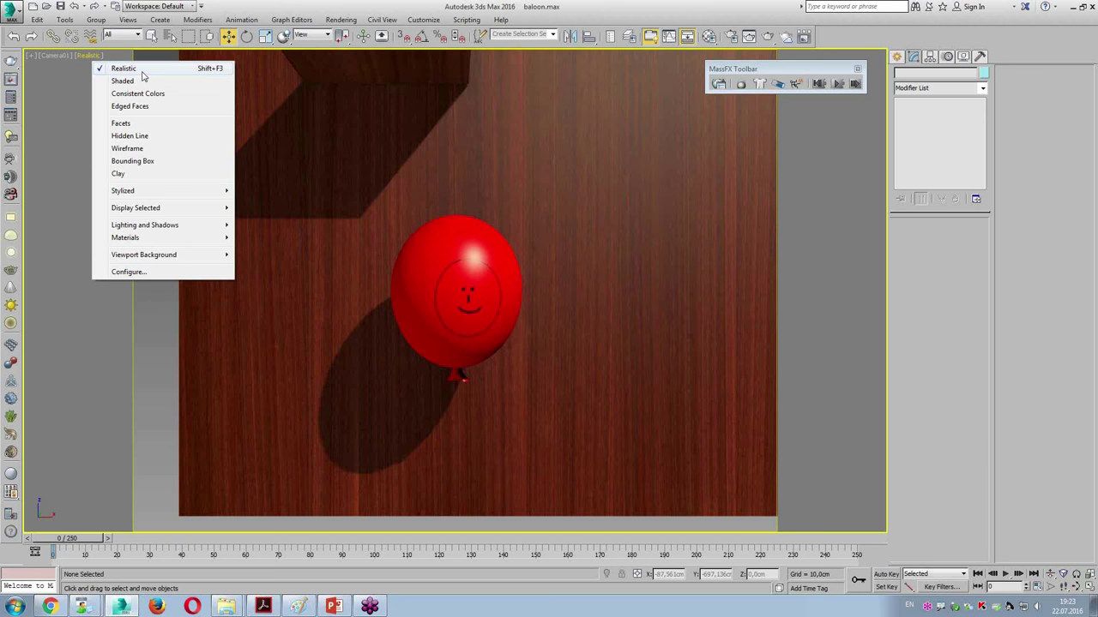
pyautogui.click(139, 79)
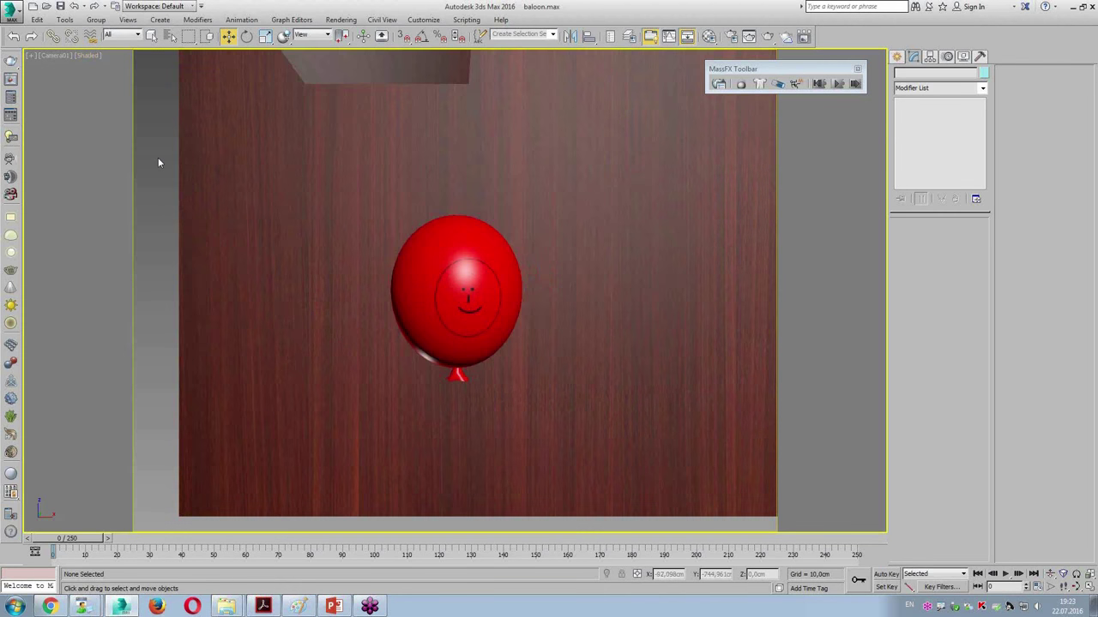
pyautogui.click(90, 56)
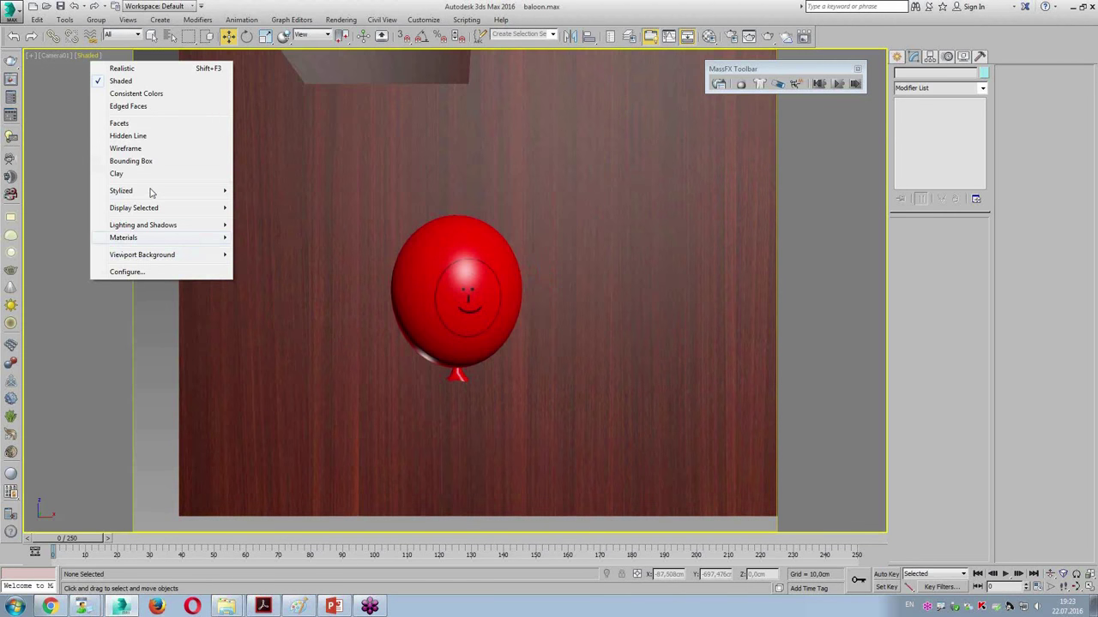
pyautogui.moveTo(121, 190)
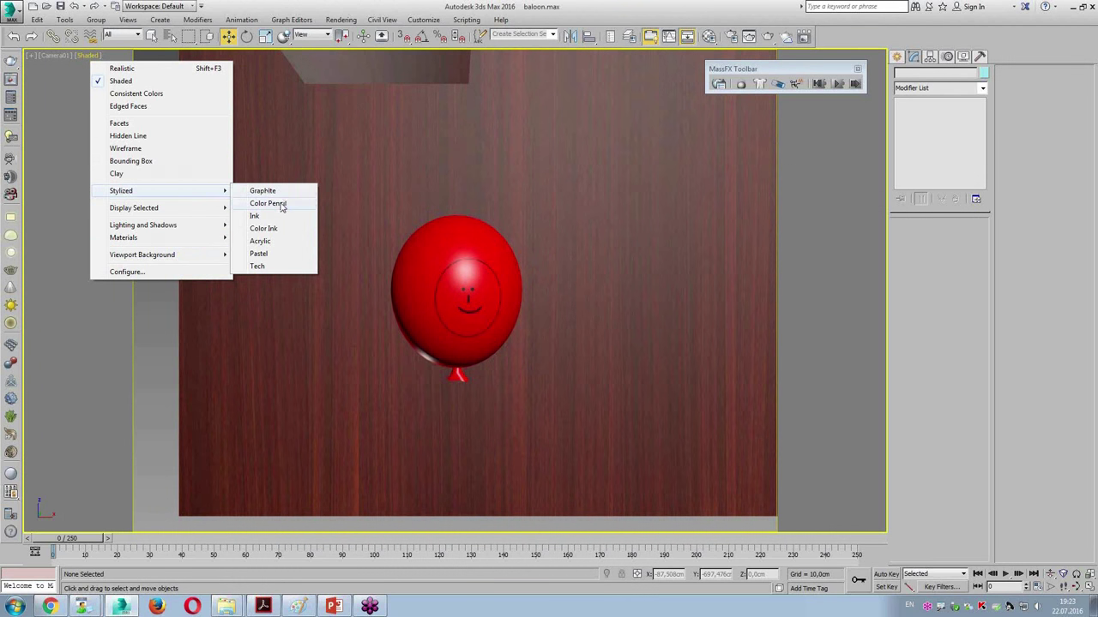
pyautogui.press('Escape')
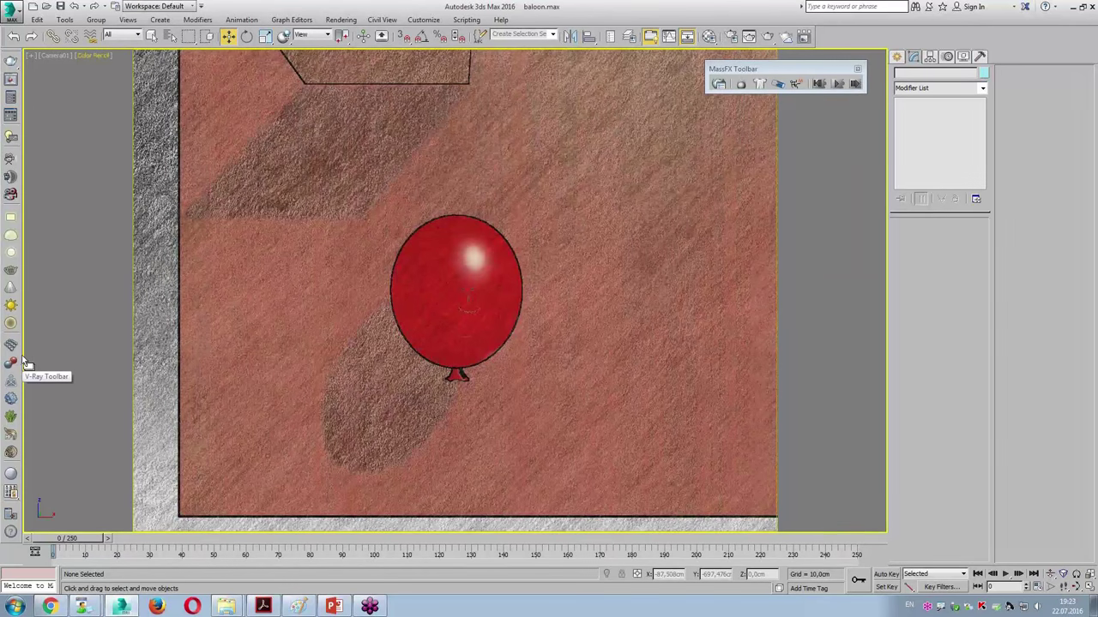
pyautogui.moveTo(77, 539)
pyautogui.mouseDown()
pyautogui.moveTo(162, 532)
pyautogui.moveTo(102, 188)
pyautogui.mouseUp()
pyautogui.press('w')
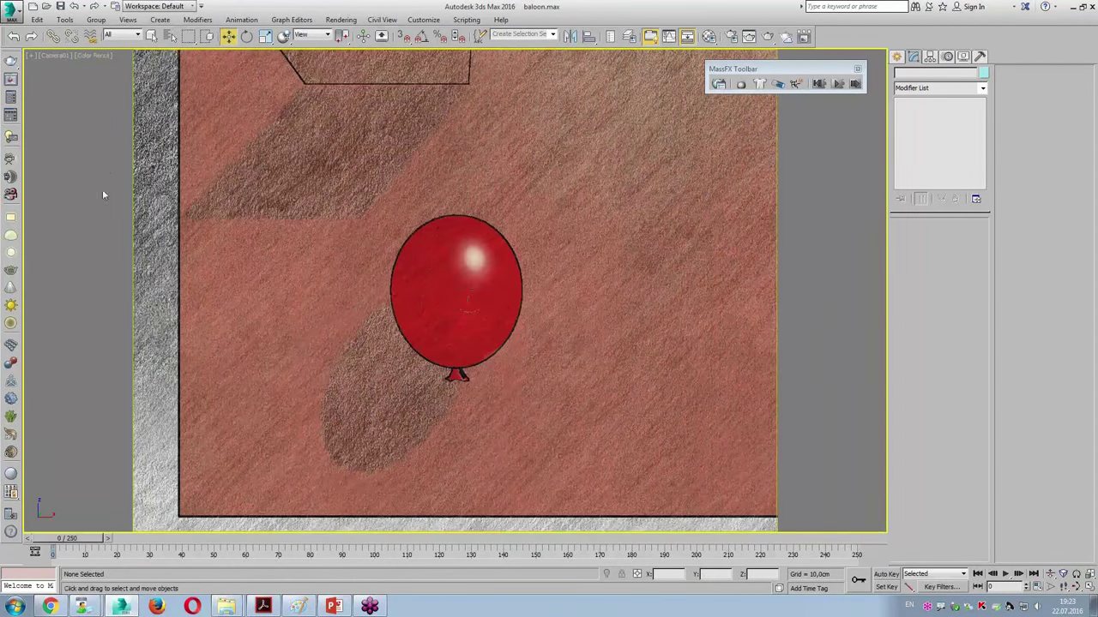
# Switch the camera view to Acrylic, then Tech, scrub to check it, and return to Realistic
pyautogui.click(94, 56)
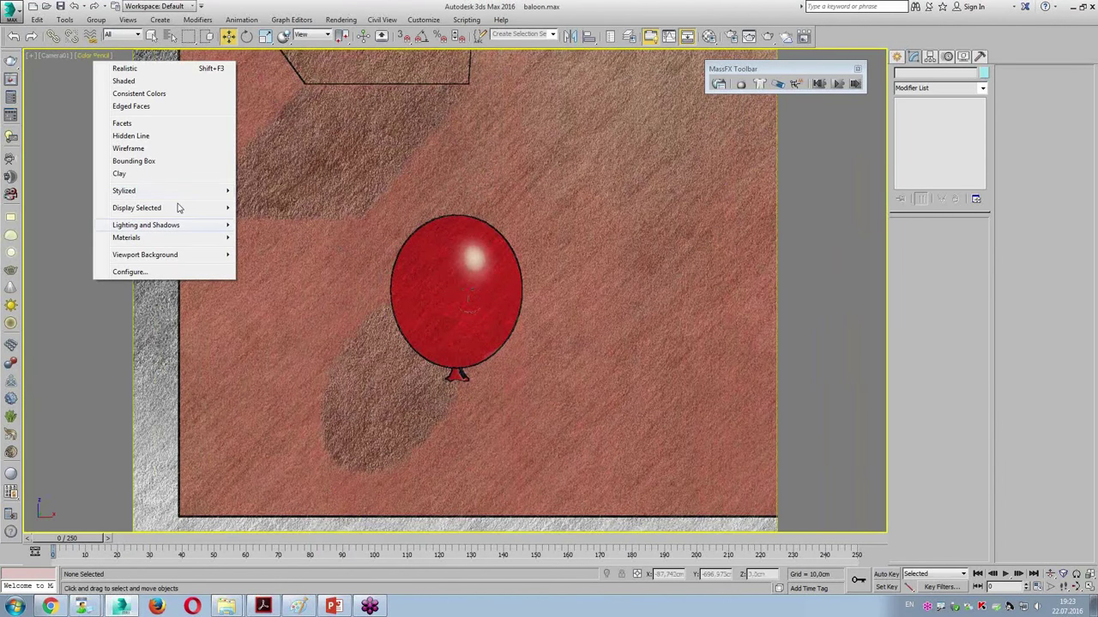
pyautogui.moveTo(163, 190)
pyautogui.click(280, 242)
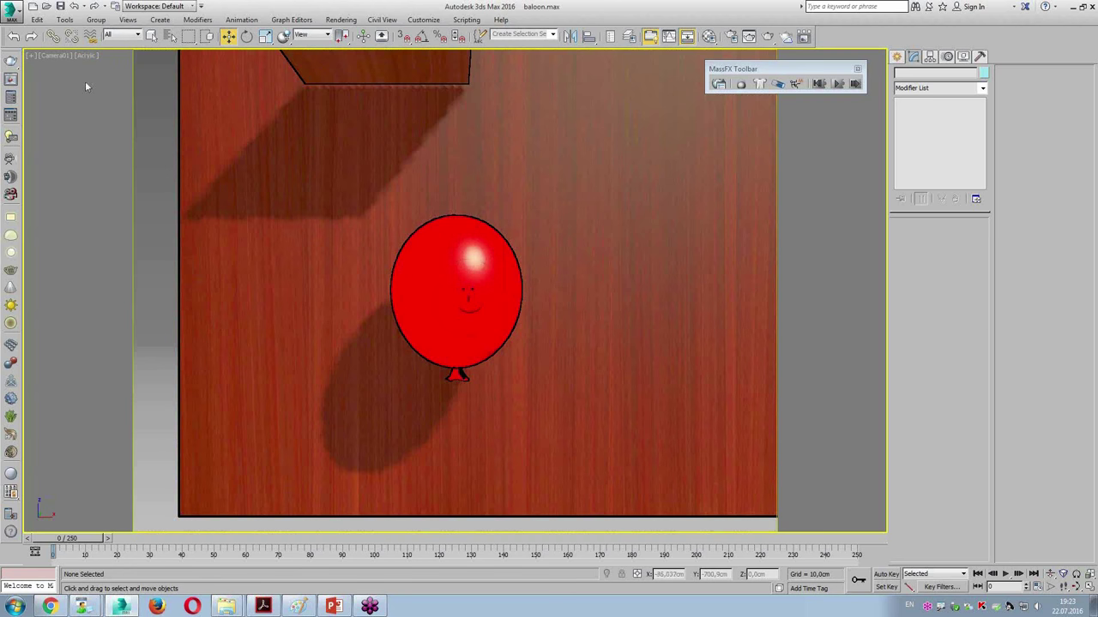
pyautogui.click(90, 56)
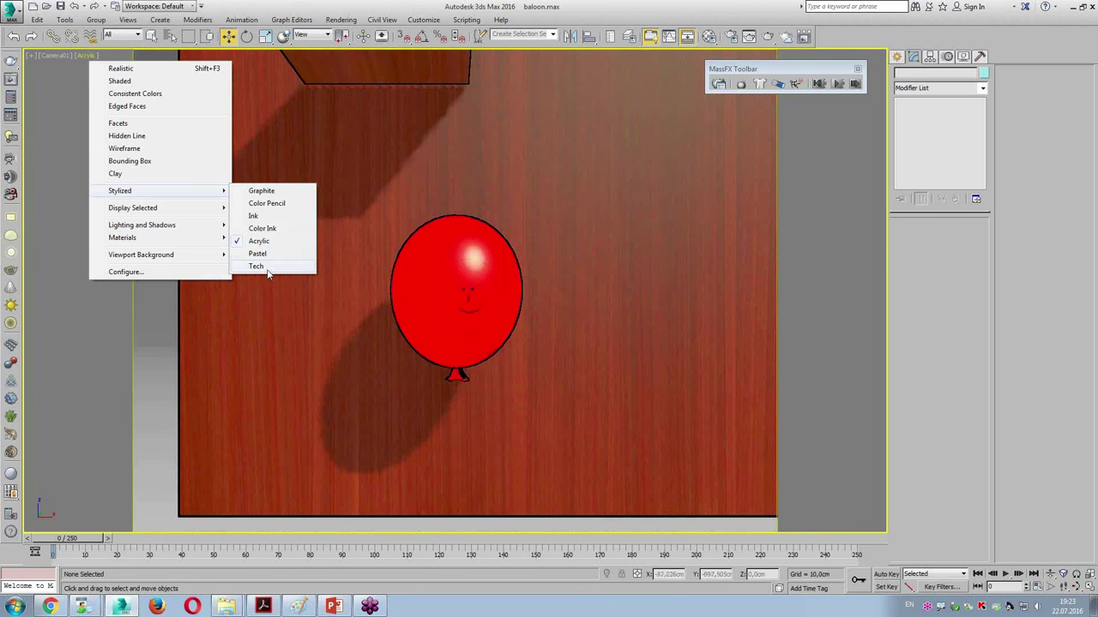
pyautogui.click(262, 273)
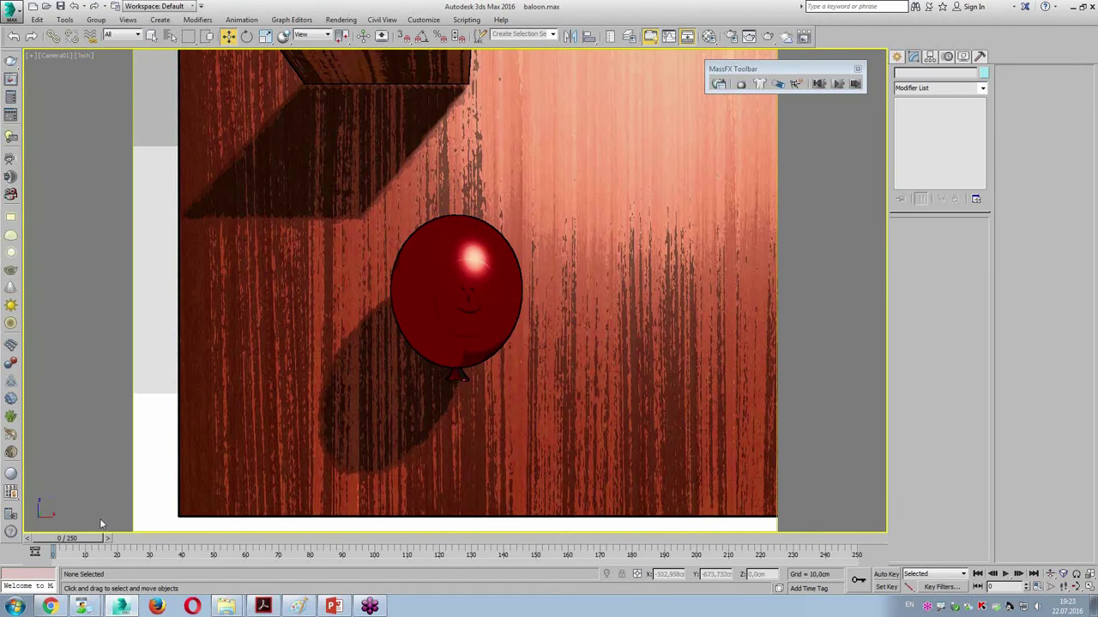
pyautogui.moveTo(70, 538); pyautogui.dragTo(2, 534)
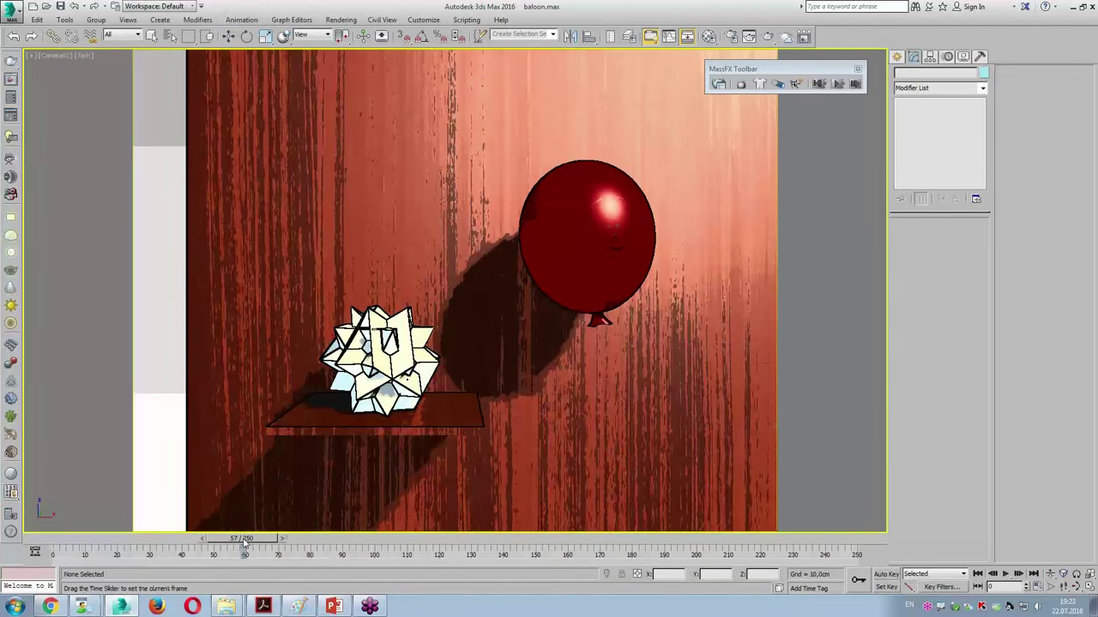
pyautogui.press('w')
pyautogui.click(84, 56)
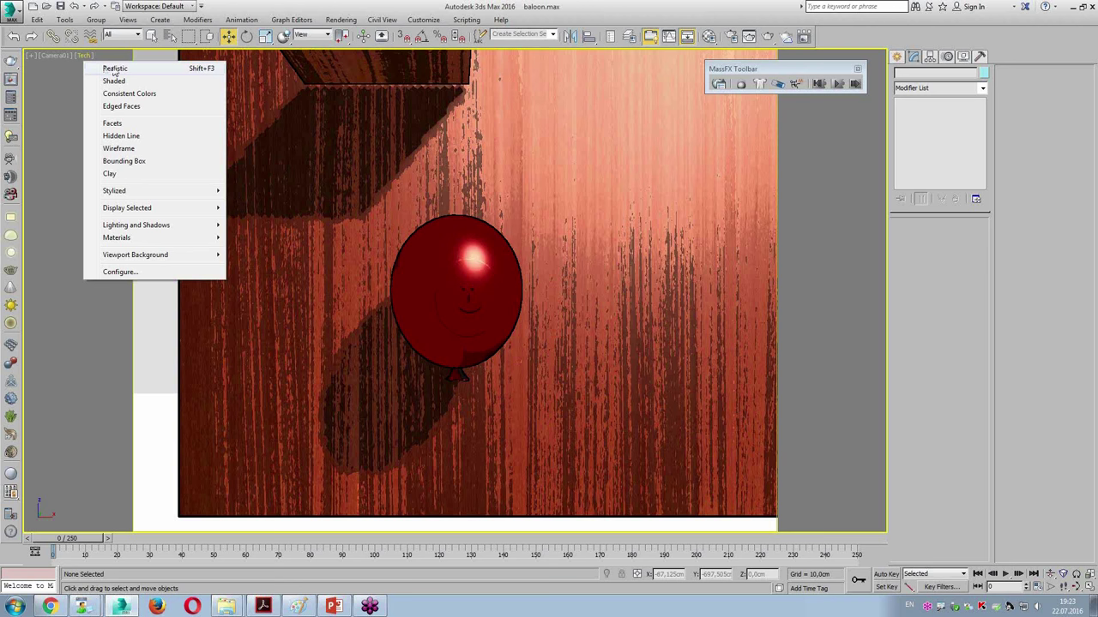
pyautogui.click(113, 71)
pyautogui.click(32, 56)
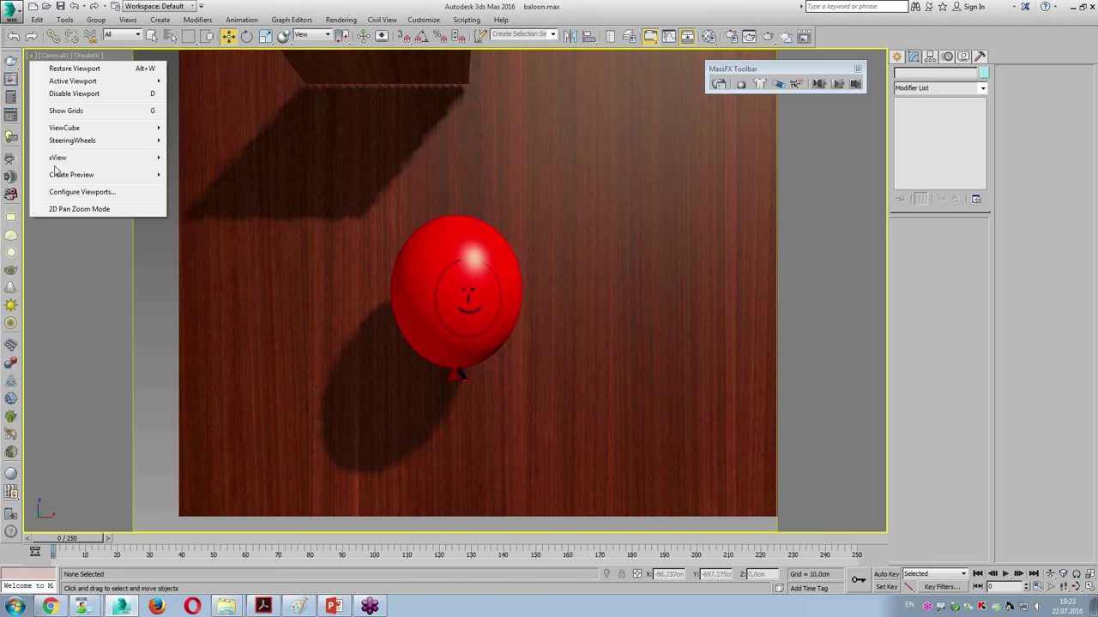
# Create the Camera01 preview animation at 176 percent of output
pyautogui.moveTo(71, 174)
pyautogui.click(262, 194)
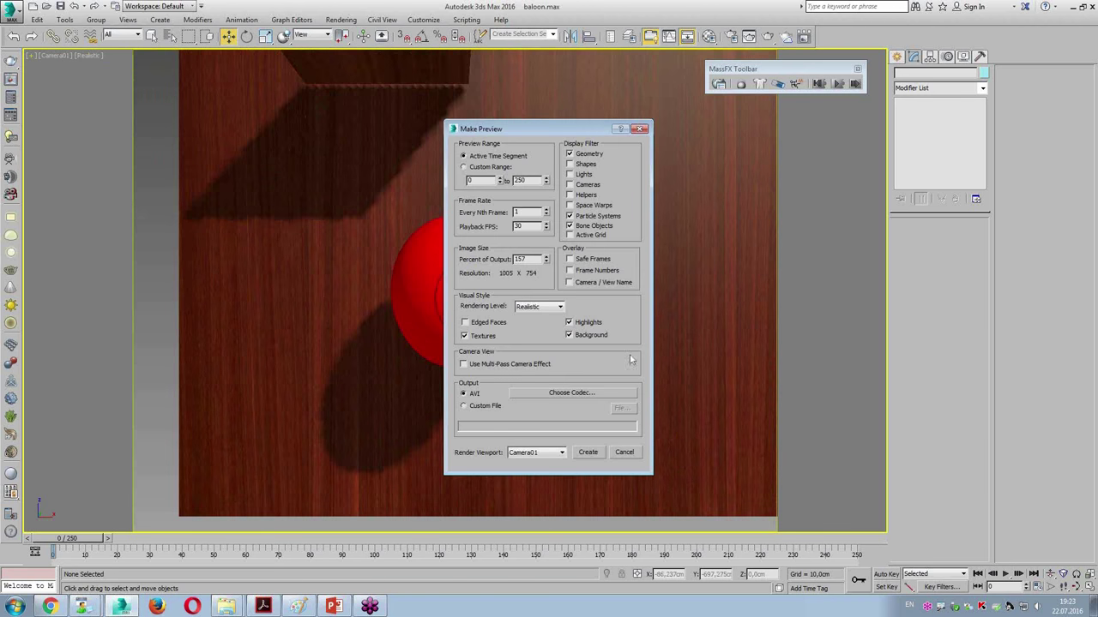
pyautogui.click(556, 307)
pyautogui.moveTo(547, 258); pyautogui.dragTo(557, 154)
pyautogui.click(588, 453)
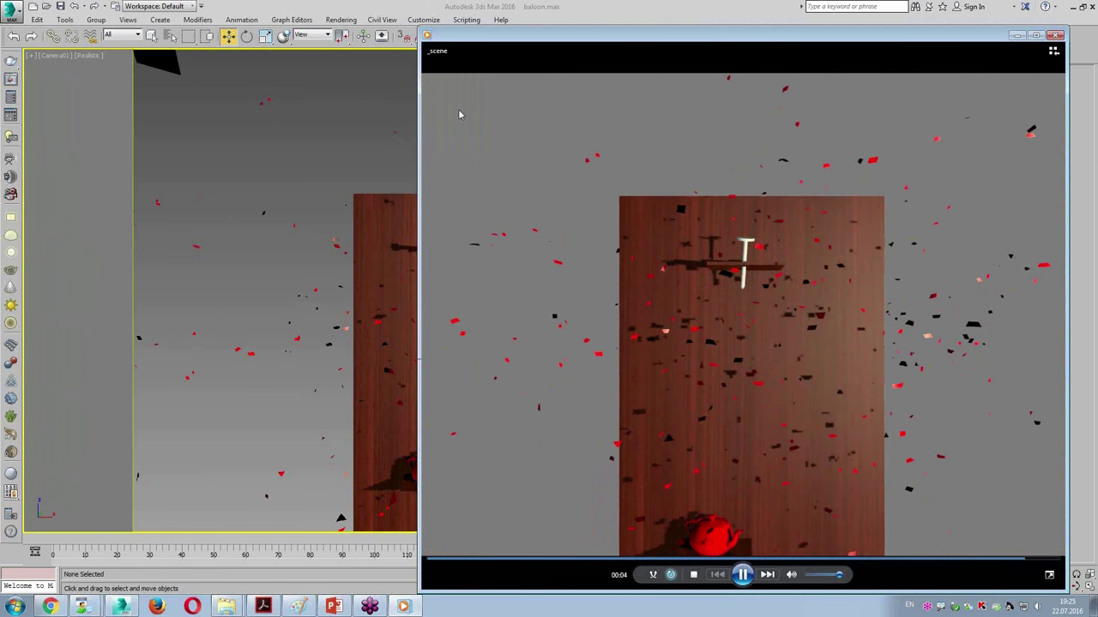
# Move the Media Player window left to watch the balloon preview
pyautogui.moveTo(732, 39); pyautogui.dragTo(577, 34)
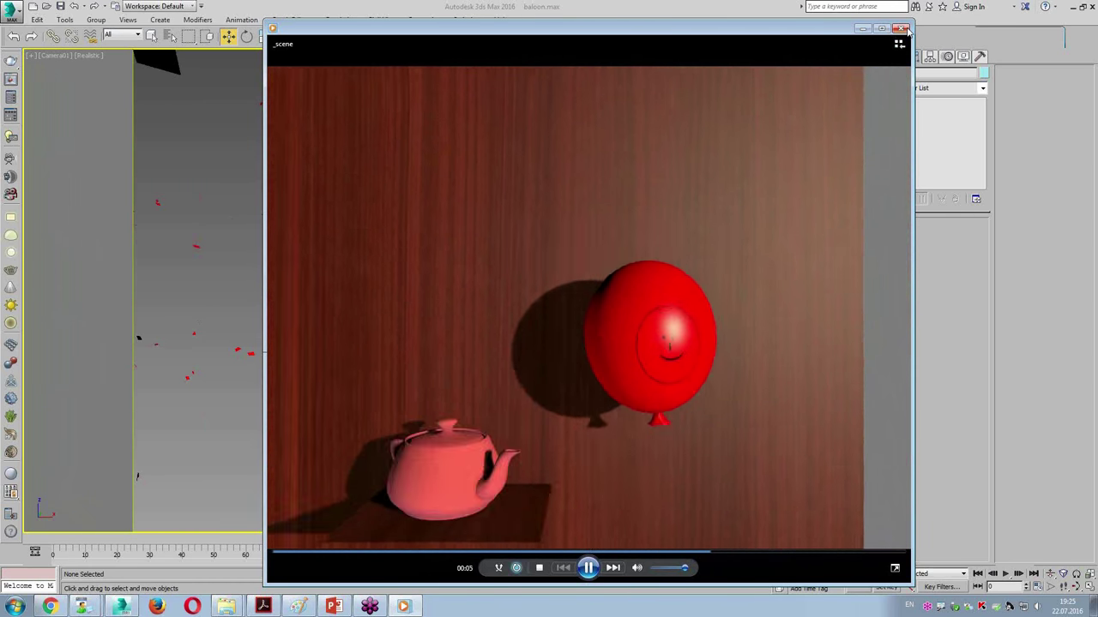
# Close the player, set the new preview's output to Custom File, and cancel the file-name dialog
pyautogui.click(902, 28)
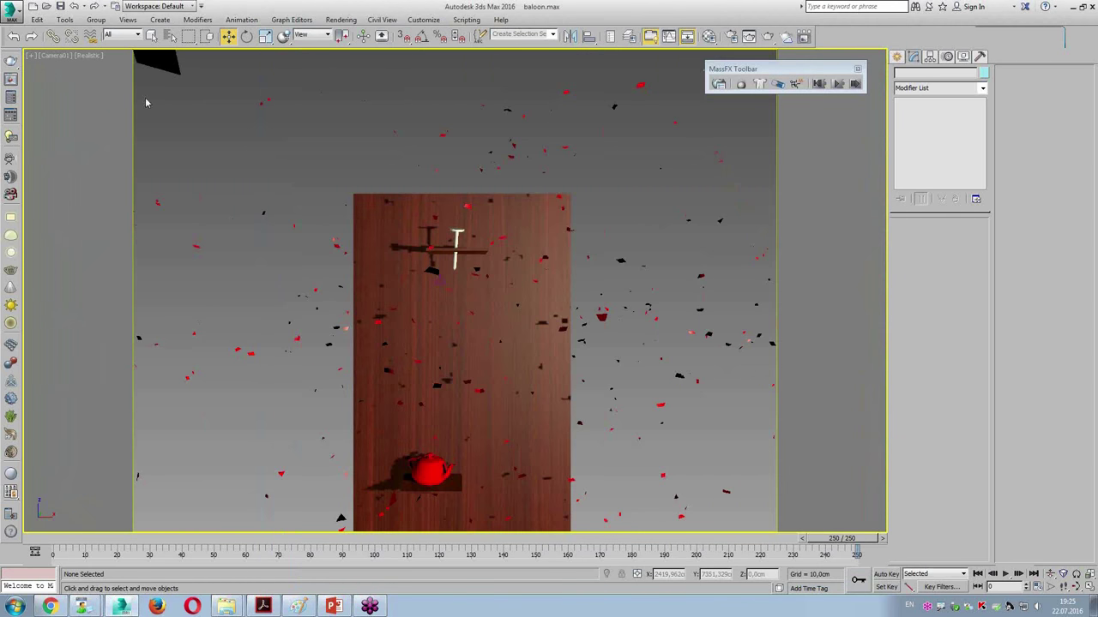
pyautogui.click(31, 56)
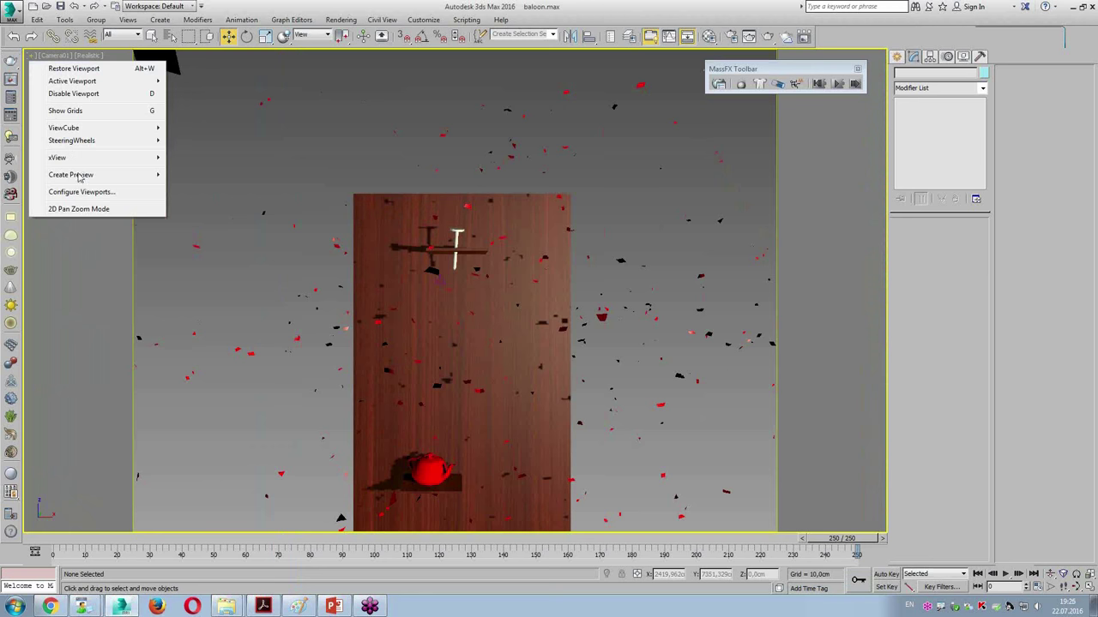
pyautogui.click(224, 187)
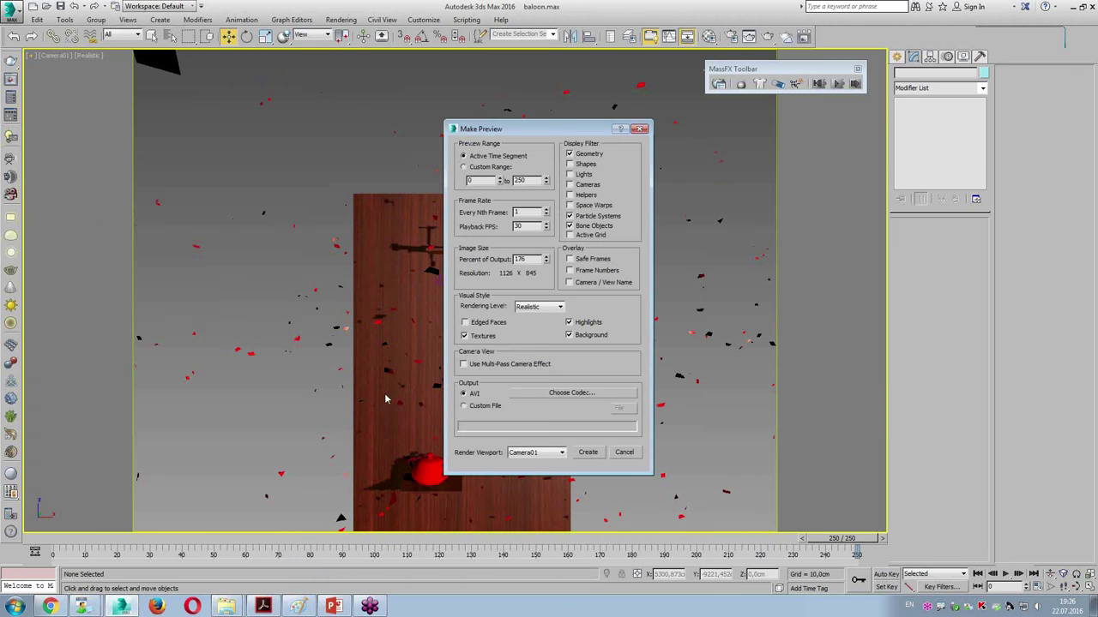
pyautogui.click(464, 407)
pyautogui.click(623, 411)
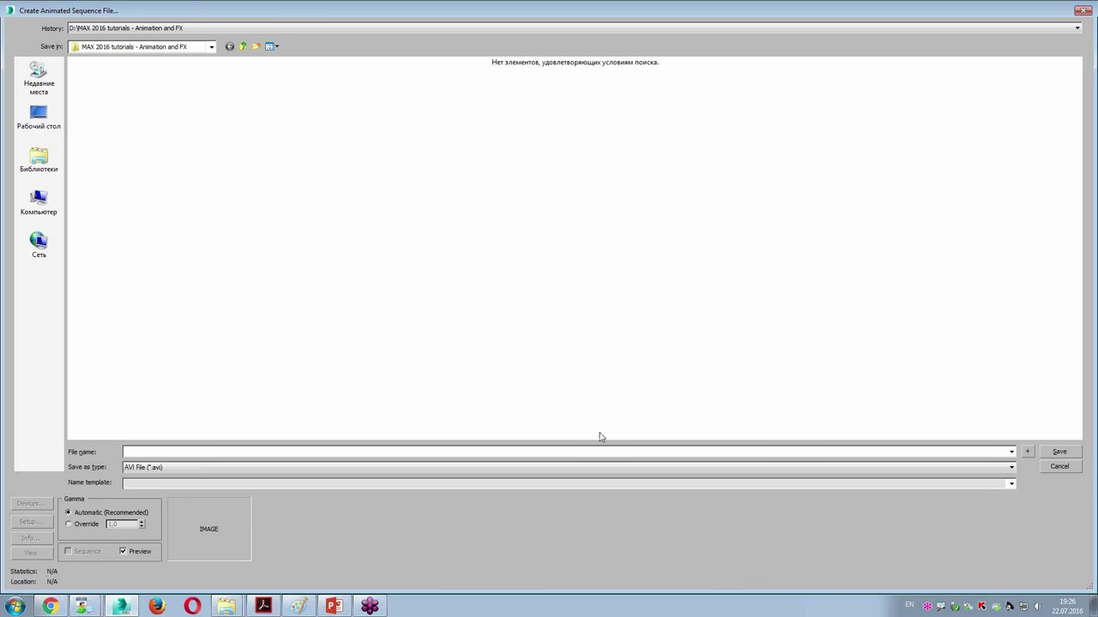
pyautogui.press('Escape')
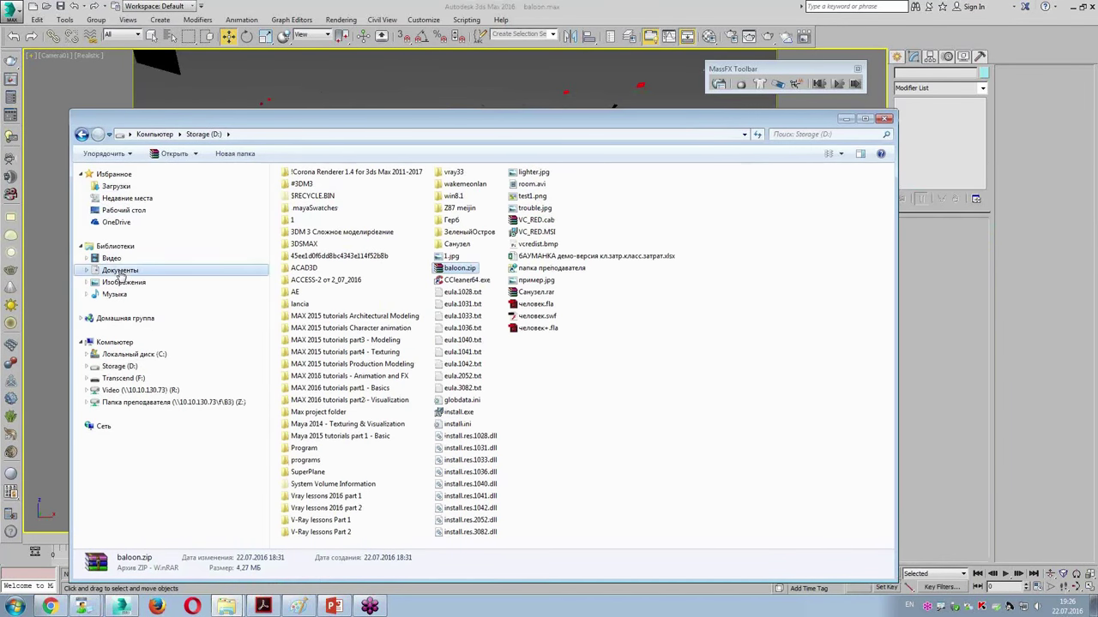
# Check Documents\3dsMax previews and renderoutput folders, find both empty, then cancel Make Preview in 3ds Max
pyautogui.click(121, 272)
pyautogui.doubleClick(300, 204)
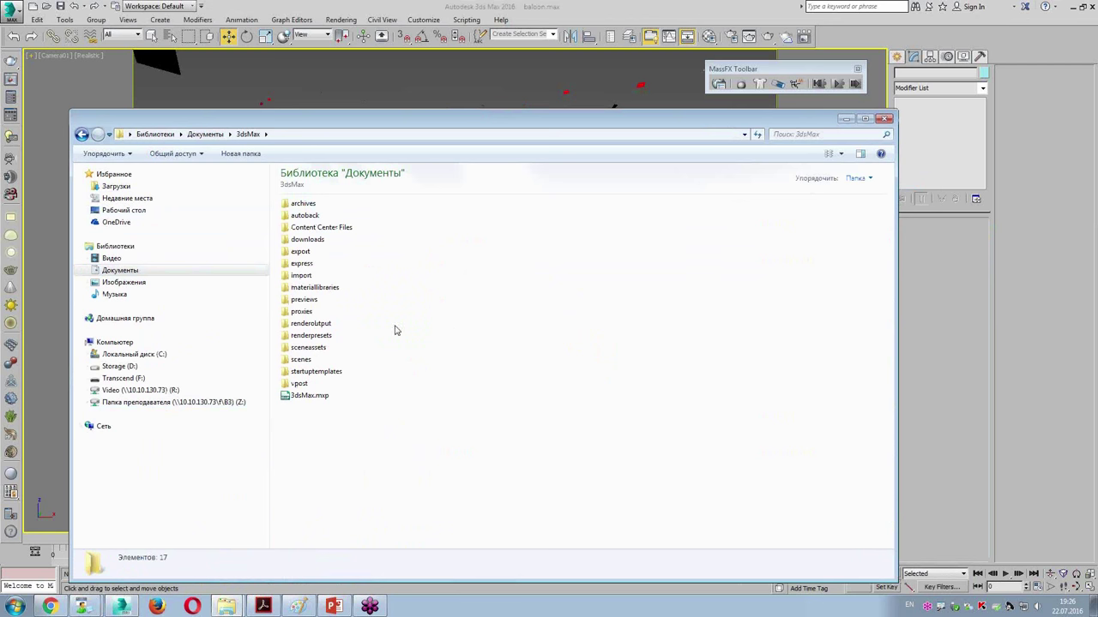
pyautogui.click(301, 302)
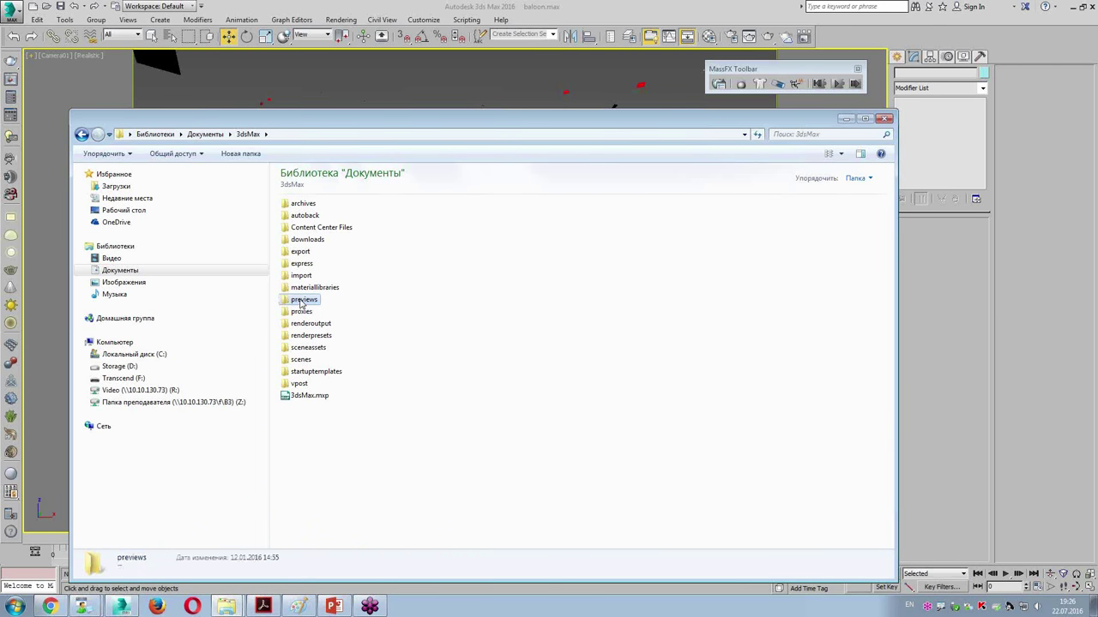
pyautogui.doubleClick(301, 302)
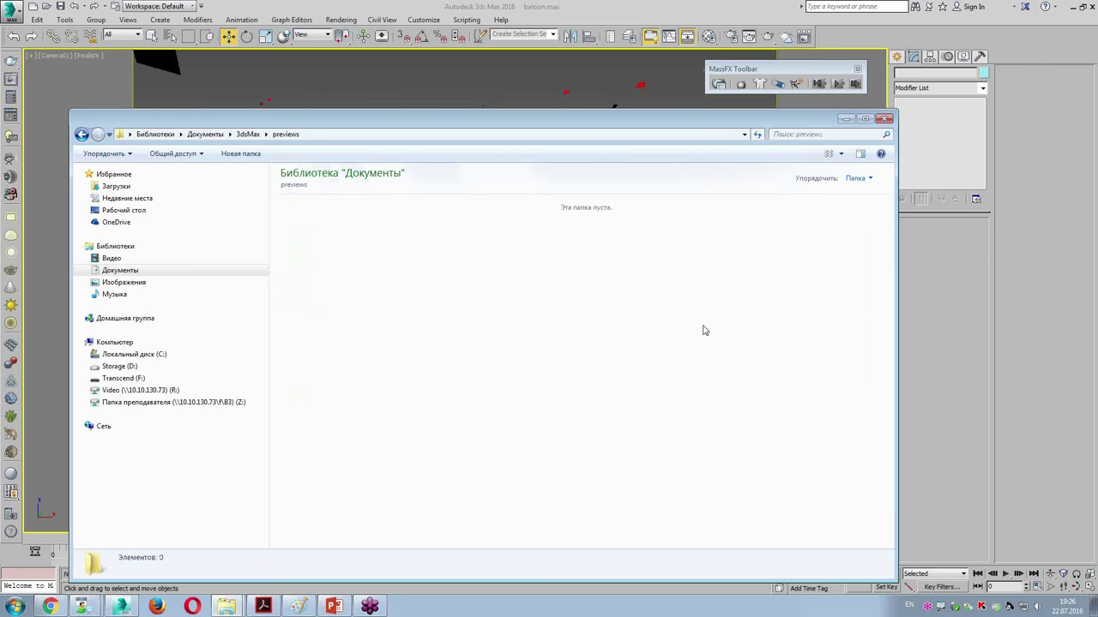
pyautogui.click(248, 134)
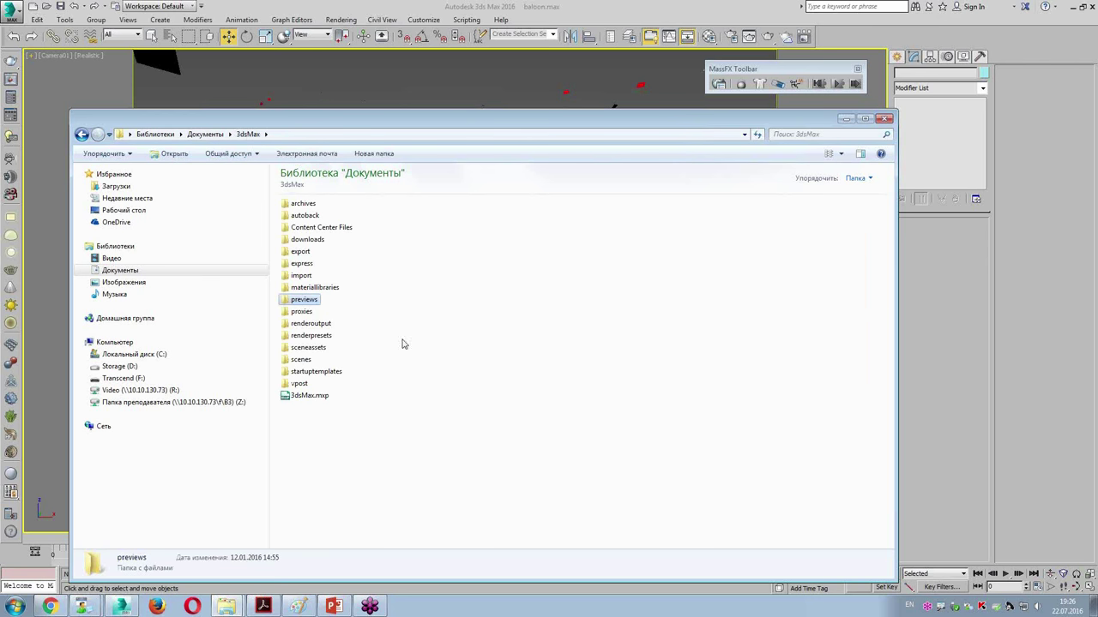
pyautogui.doubleClick(313, 324)
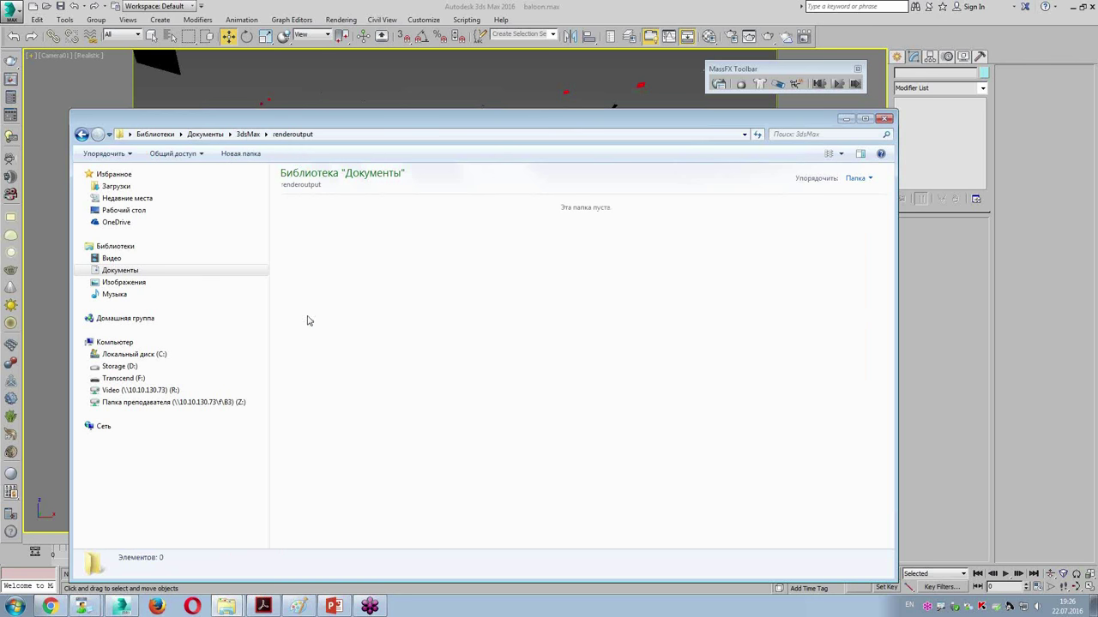
pyautogui.click(251, 135)
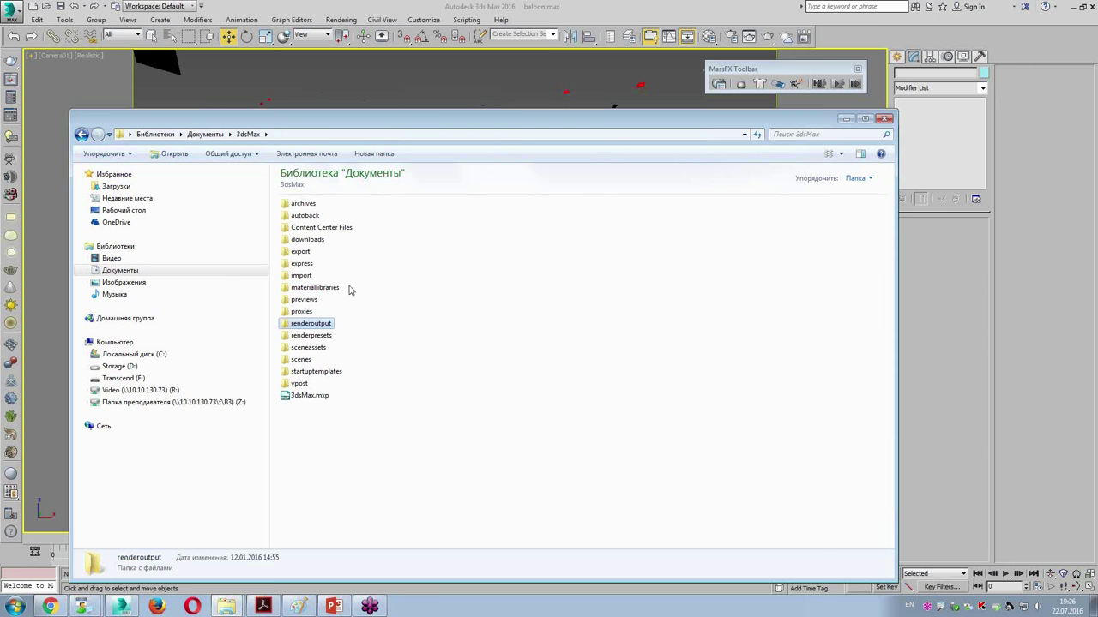
pyautogui.click(353, 21)
pyautogui.press('Escape')
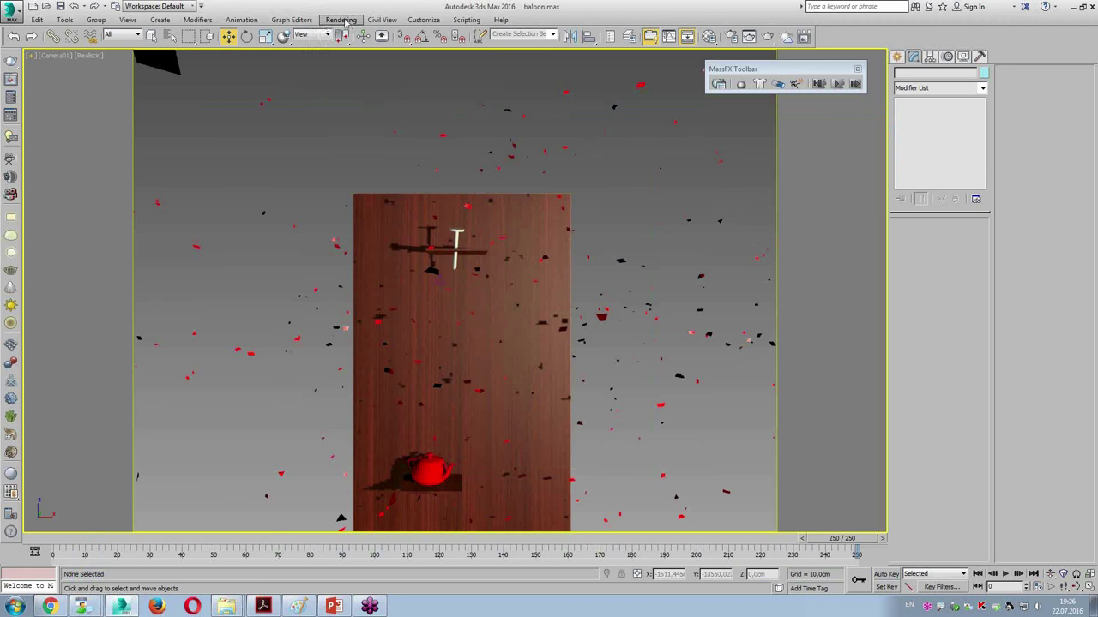
pyautogui.click(340, 20)
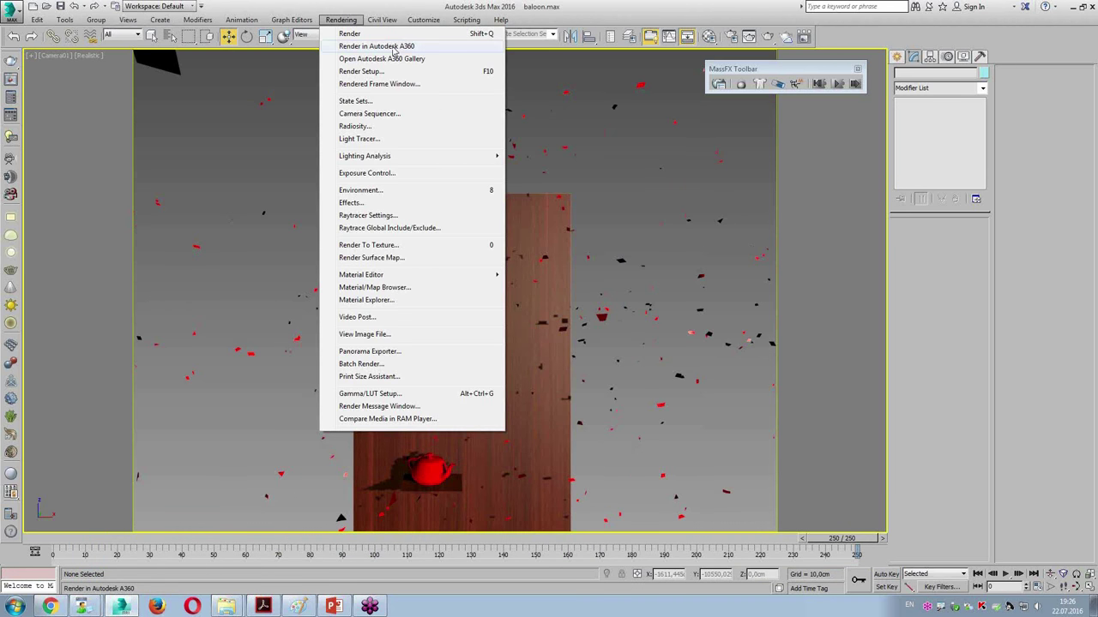
pyautogui.click(32, 56)
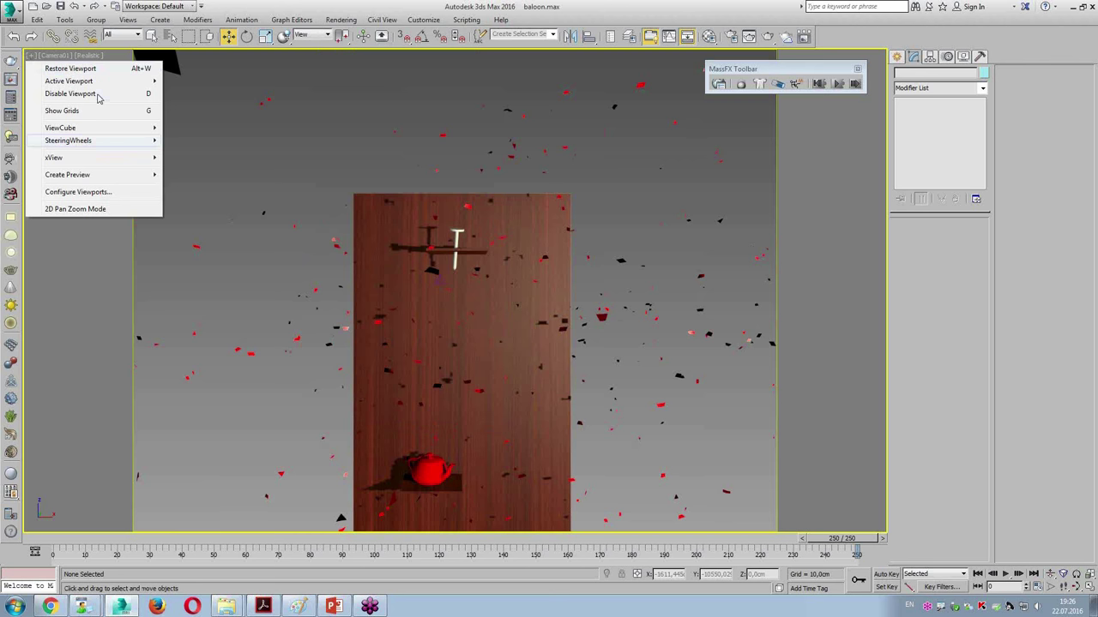
pyautogui.moveTo(68, 175)
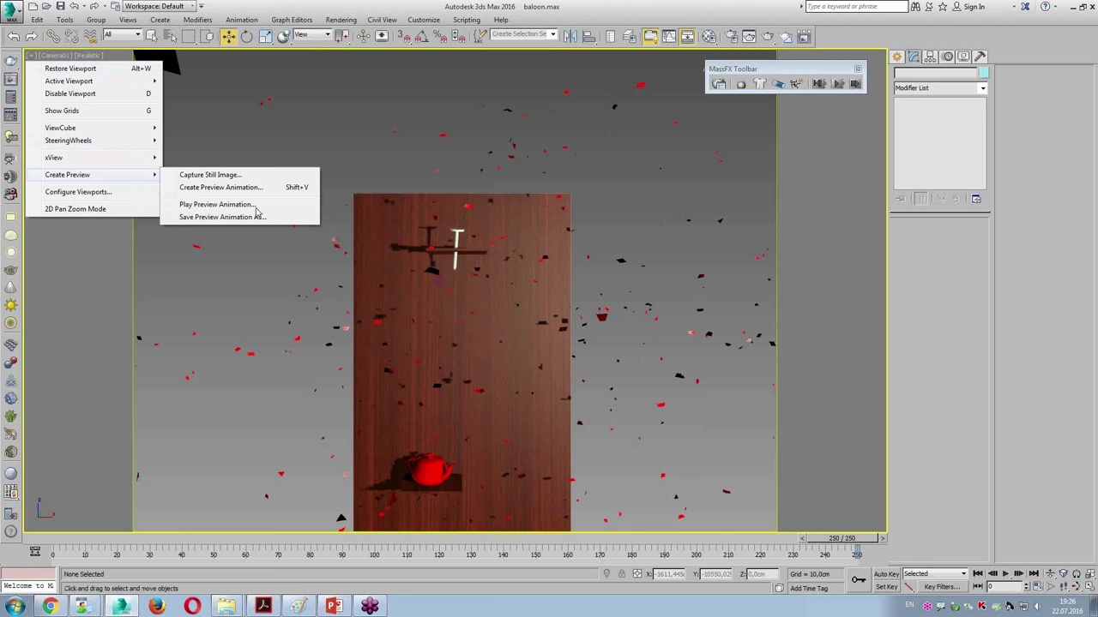
pyautogui.click(257, 207)
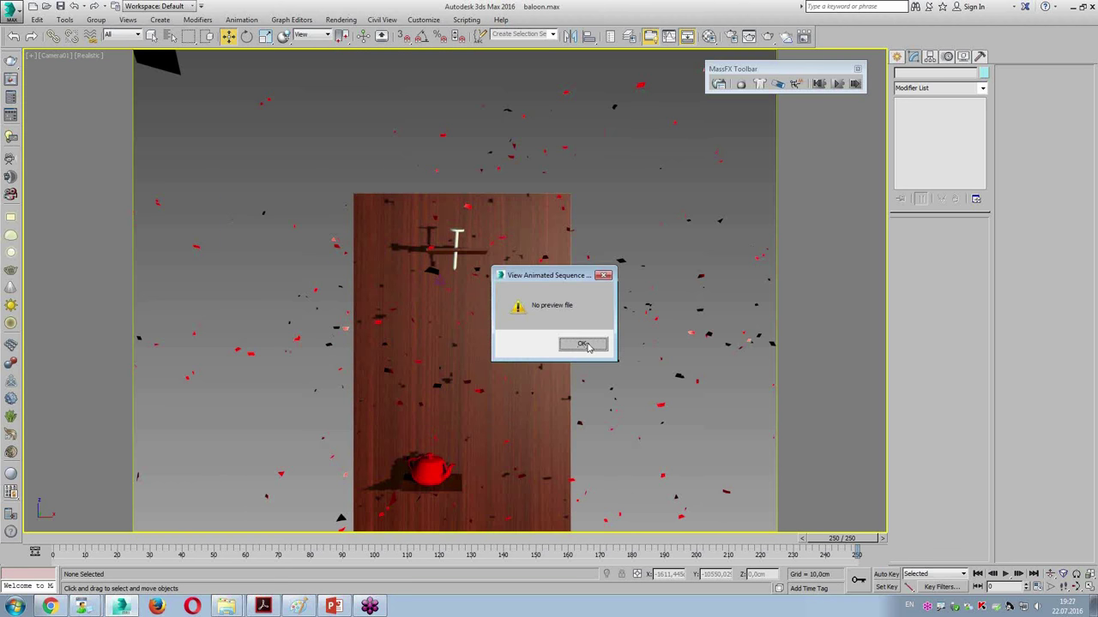
pyautogui.click(585, 345)
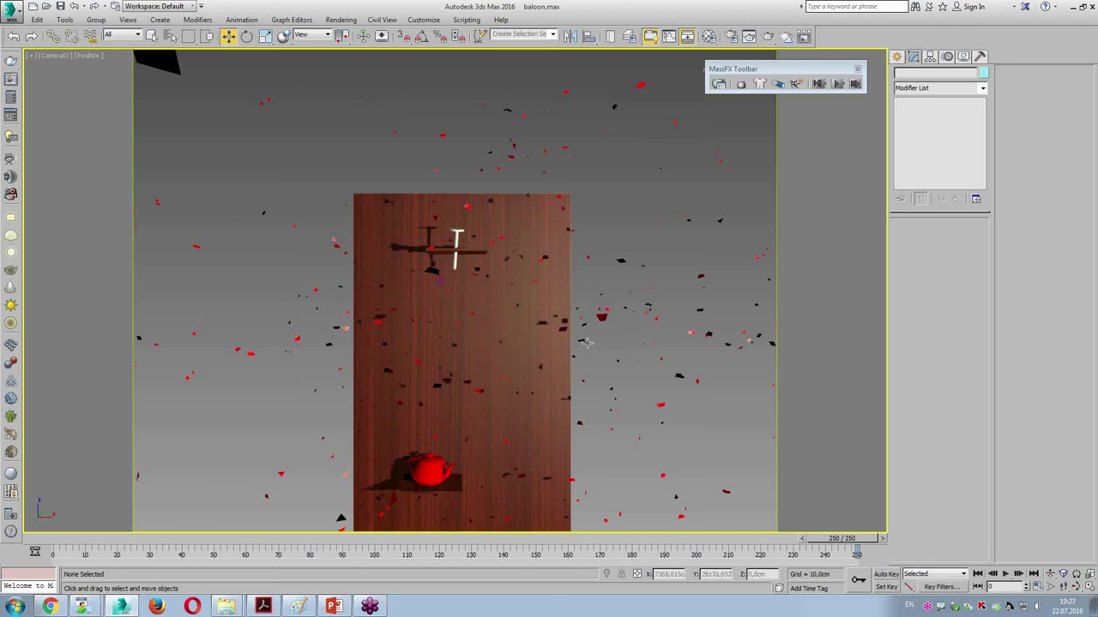
pyautogui.click(30, 55)
pyautogui.moveTo(70, 175)
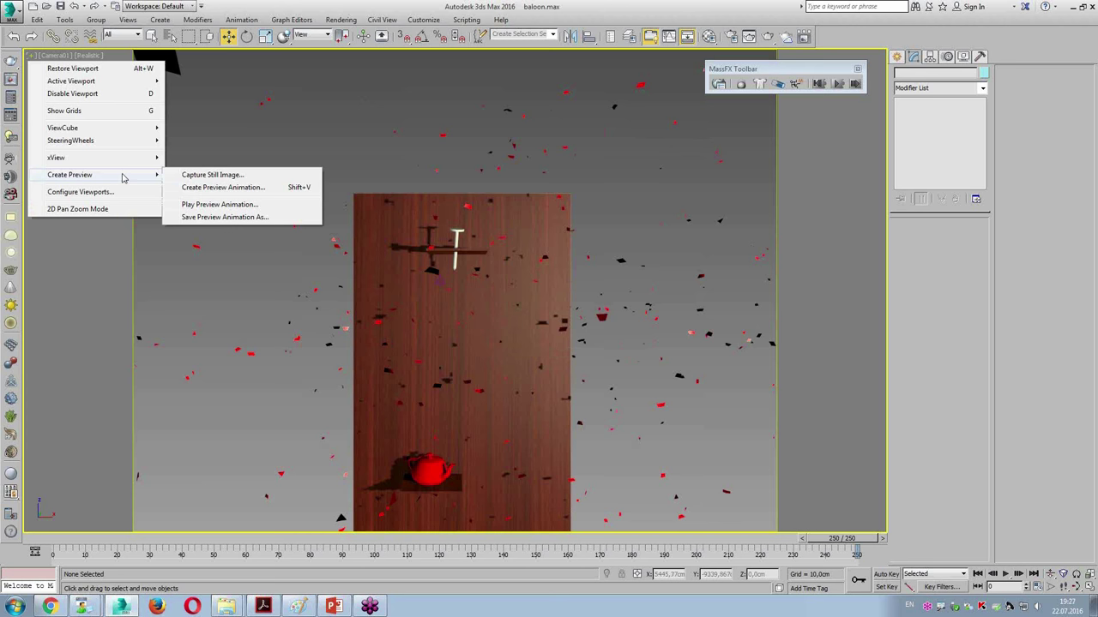
pyautogui.click(218, 220)
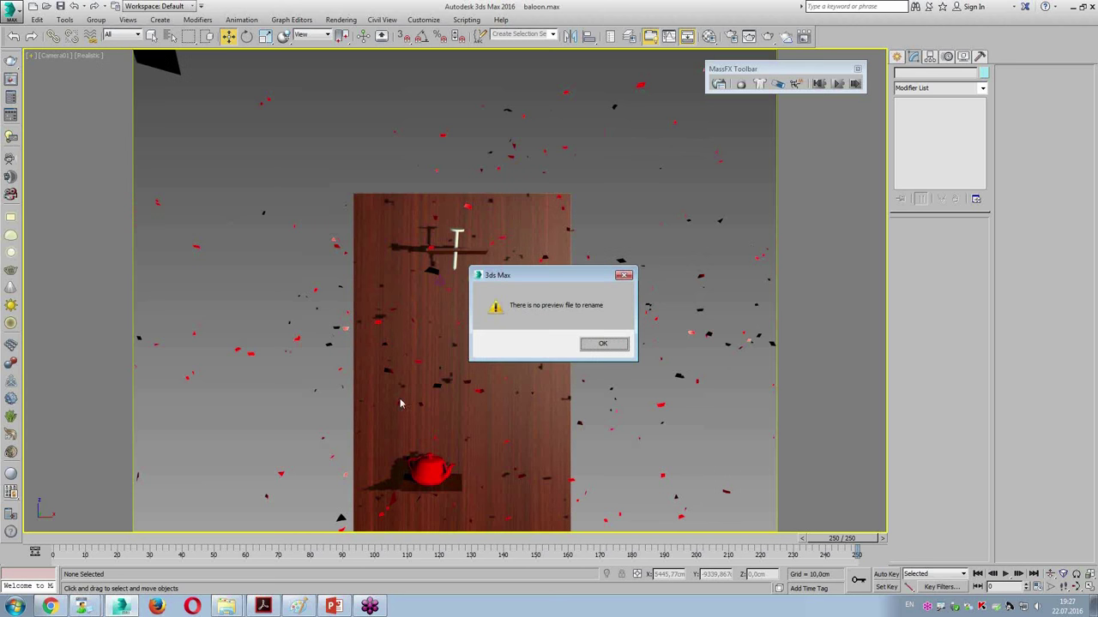
pyautogui.click(577, 344)
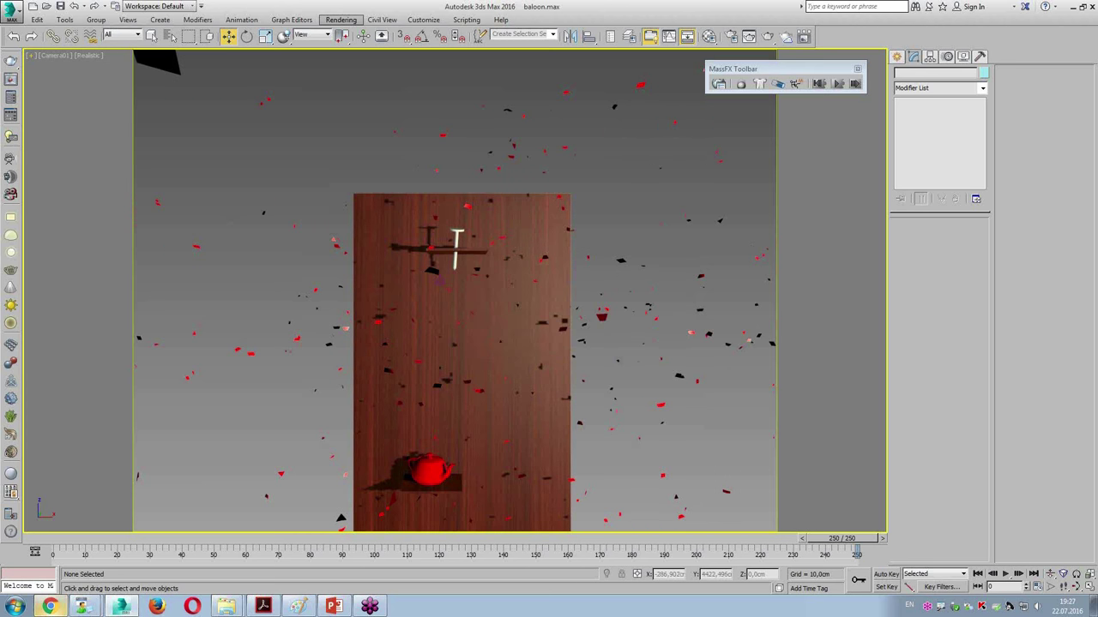
pyautogui.click(227, 607)
pyautogui.click(227, 580)
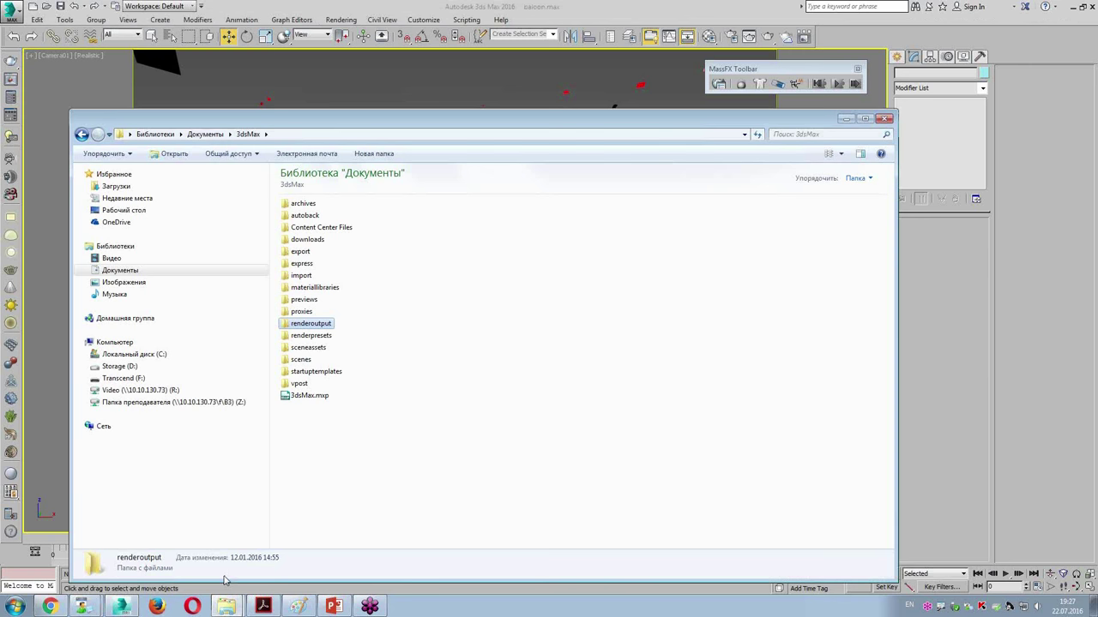
pyautogui.doubleClick(309, 301)
pyautogui.hotkey('alt', 'Tab')
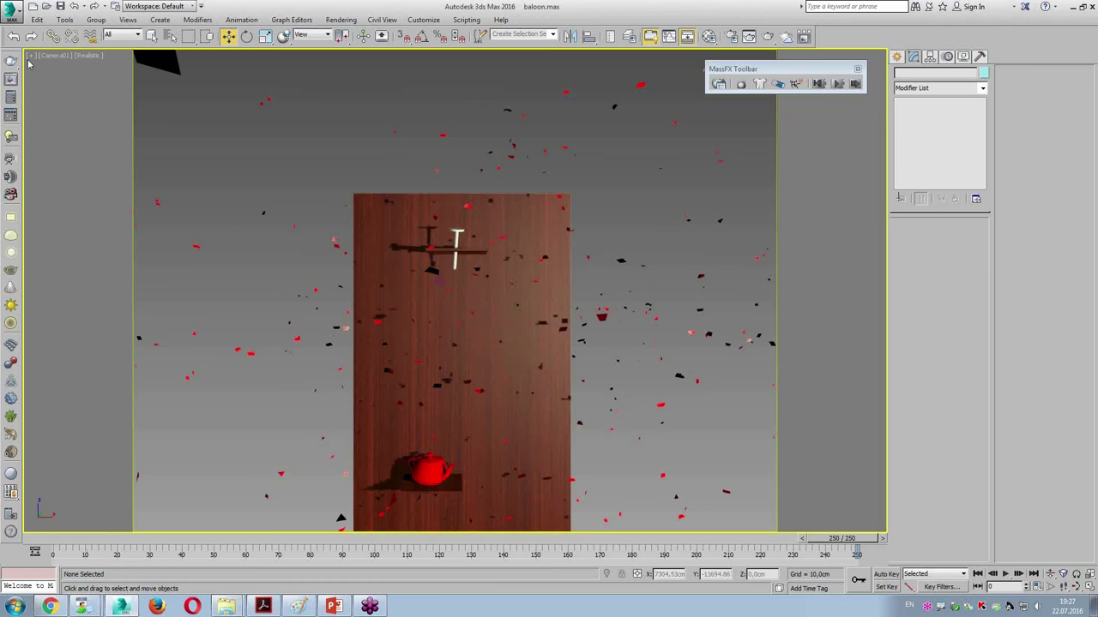
pyautogui.click(30, 55)
pyautogui.moveTo(70, 175)
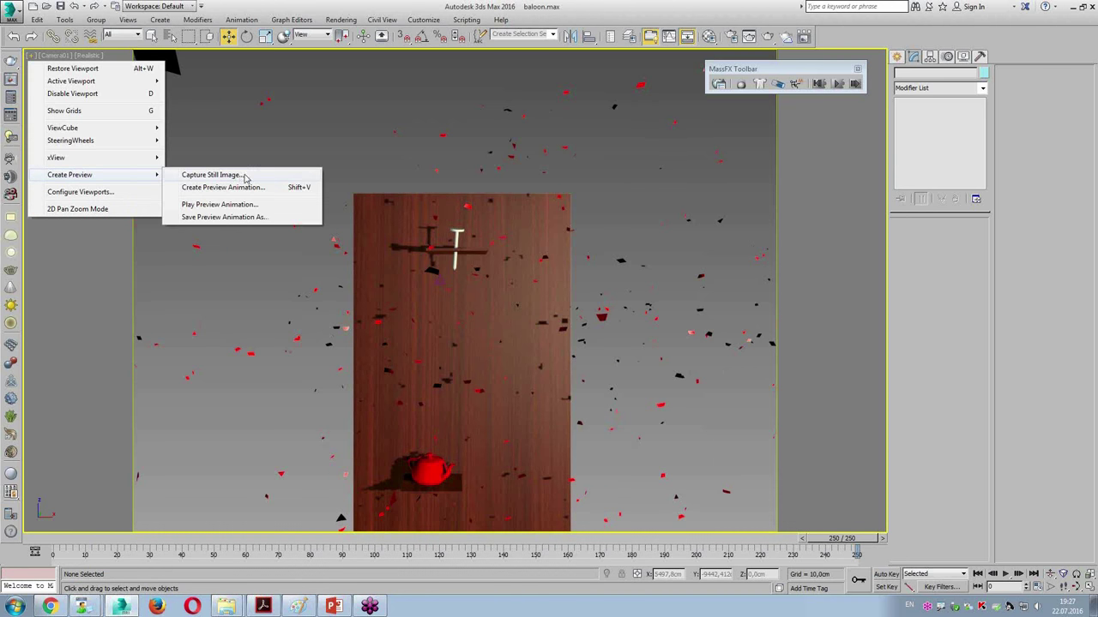
# Try a preview animation at 29 percent output size, cancelling the save prompt and message
pyautogui.click(246, 188)
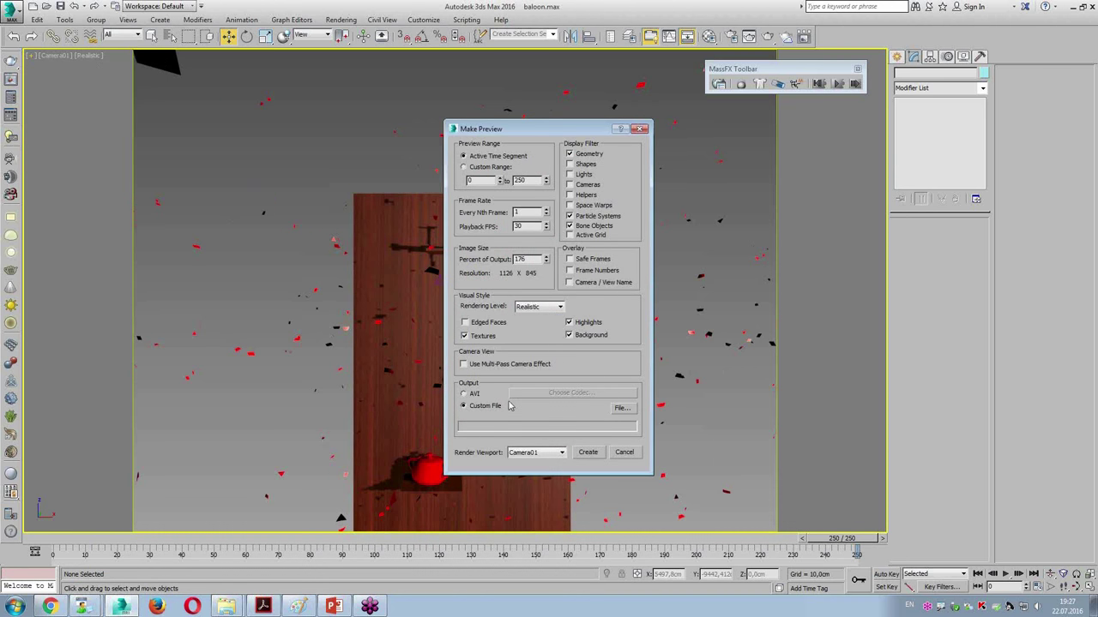
pyautogui.moveTo(540, 318); pyautogui.dragTo(544, 341)
pyautogui.click(592, 453)
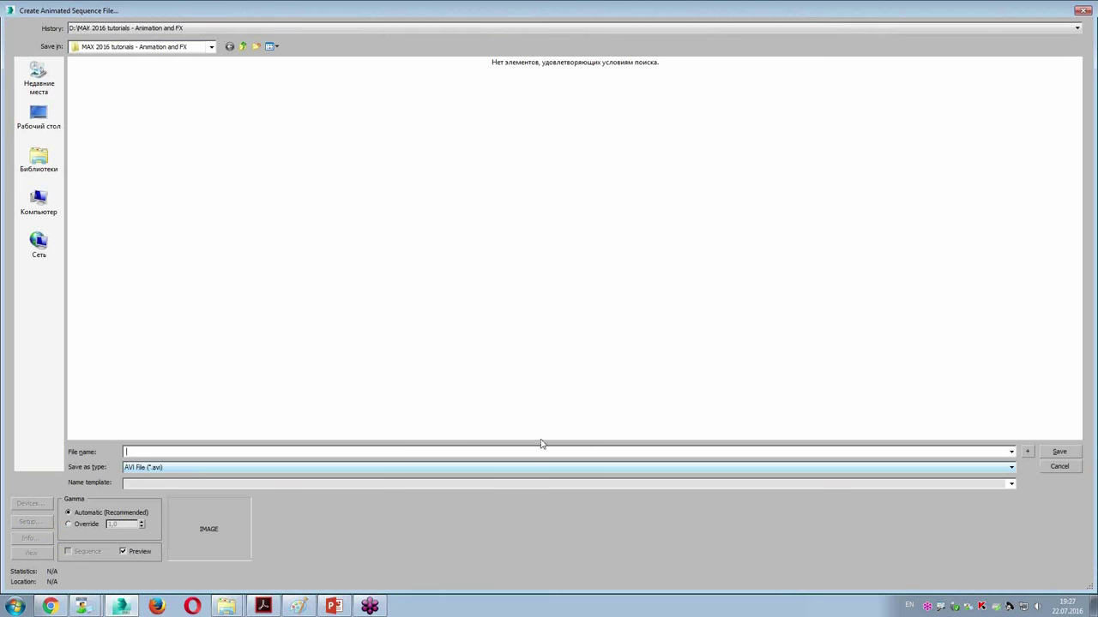
pyautogui.press('Escape')
pyautogui.click(567, 343)
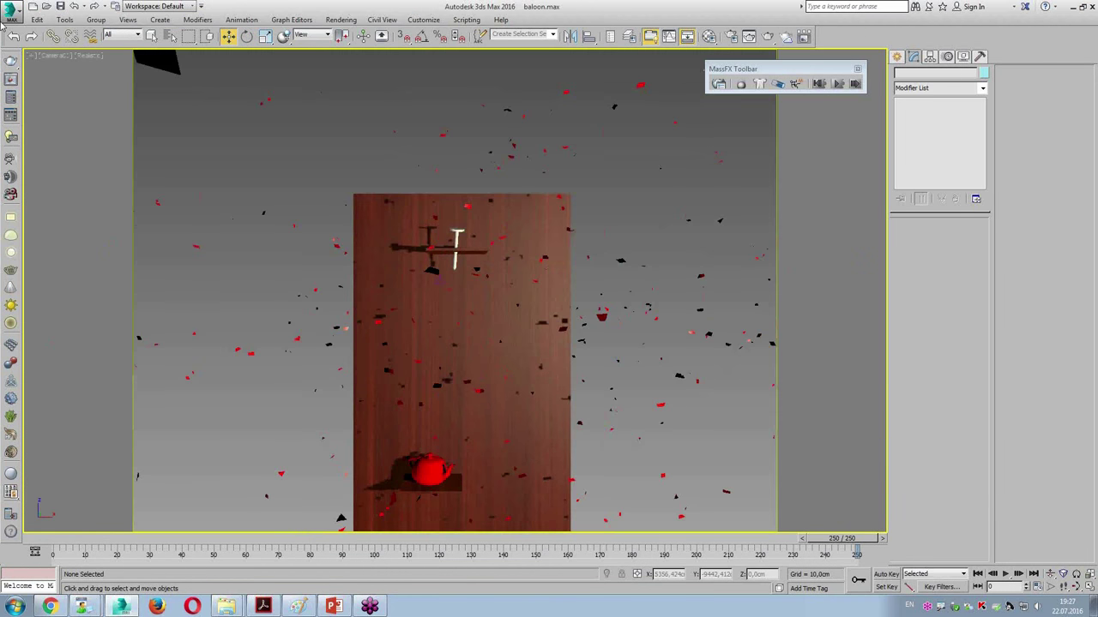
# Create the Camera01 preview animation again with AVI output
pyautogui.click(32, 57)
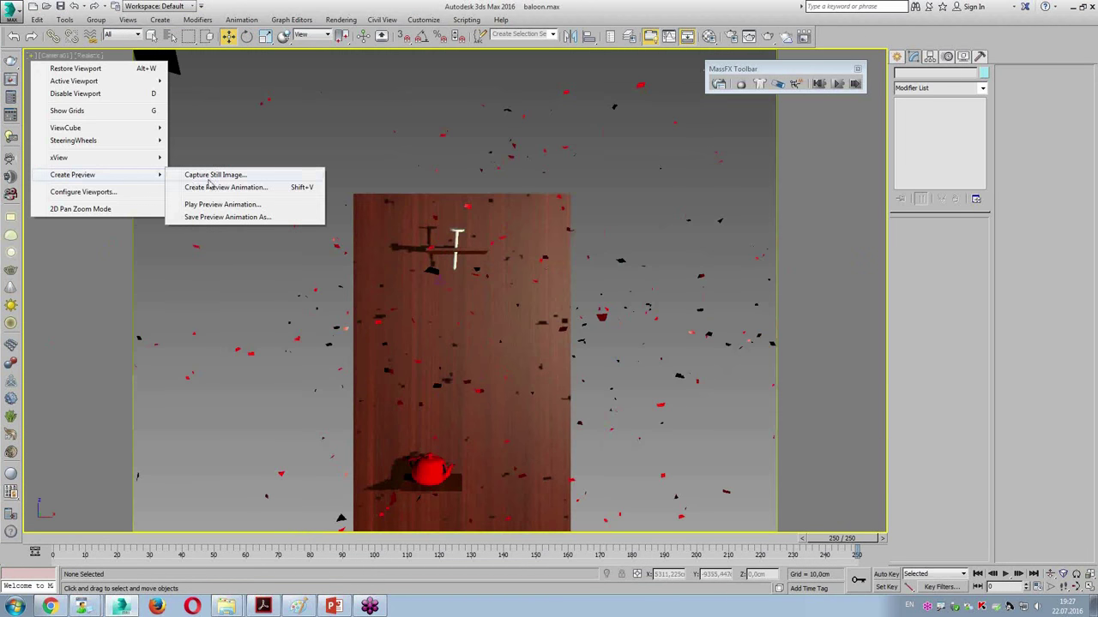
pyautogui.click(218, 187)
pyautogui.click(465, 395)
pyautogui.click(588, 452)
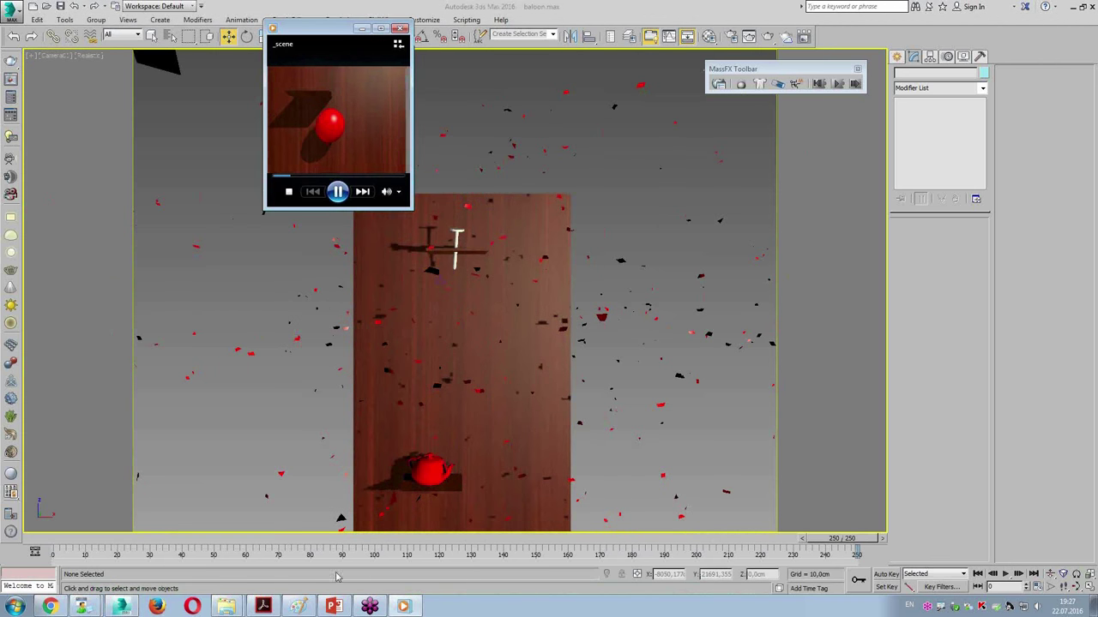
# Look through Documents\3dsMax renderoutput and previews folders, then close Explorer and the preview playback
pyautogui.moveTo(227, 607)
pyautogui.click(219, 587)
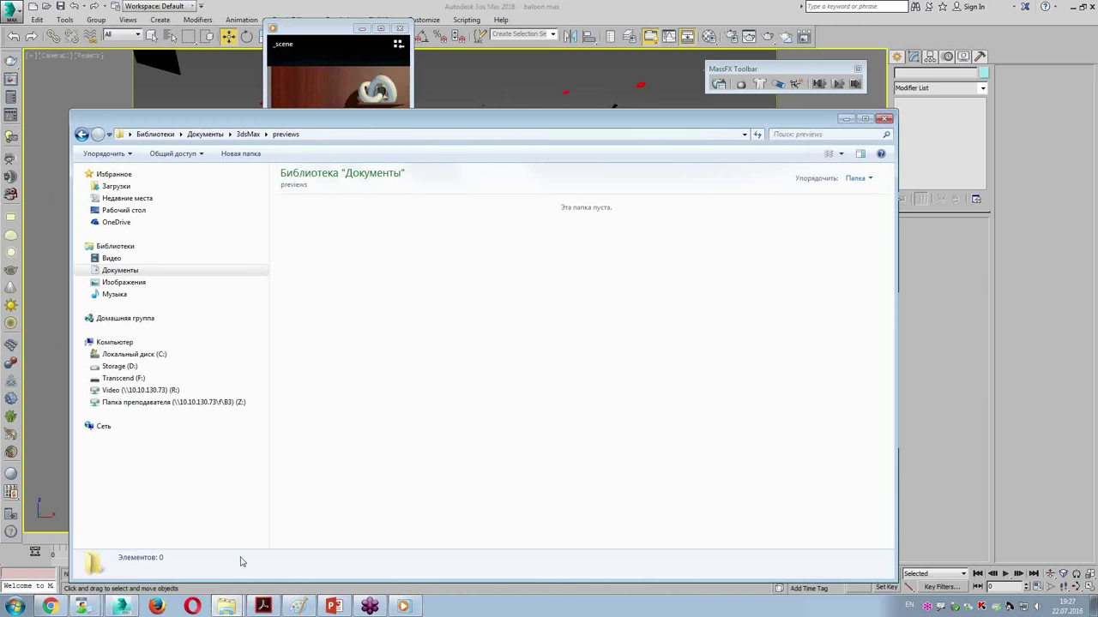
pyautogui.click(248, 134)
pyautogui.doubleClick(314, 324)
pyautogui.click(248, 134)
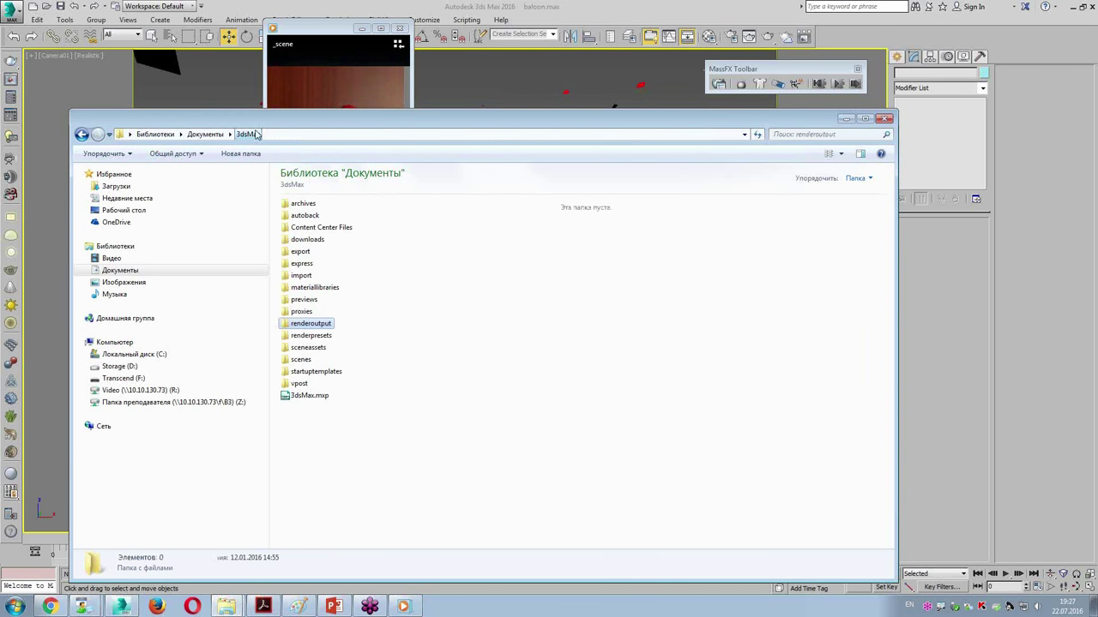
pyautogui.doubleClick(304, 299)
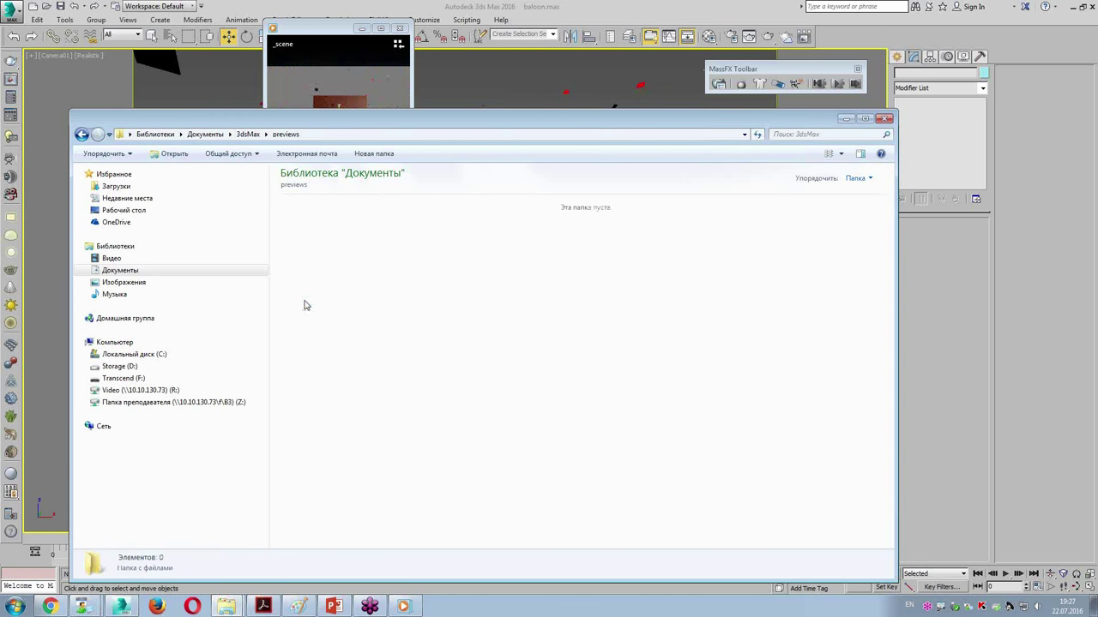
pyautogui.click(886, 118)
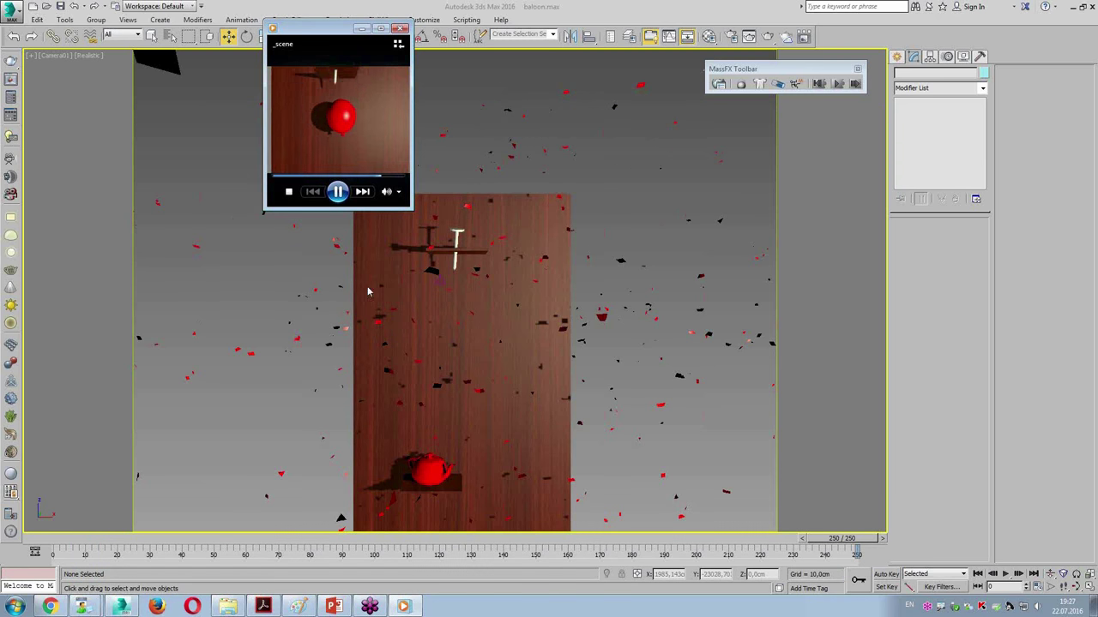
pyautogui.click(400, 28)
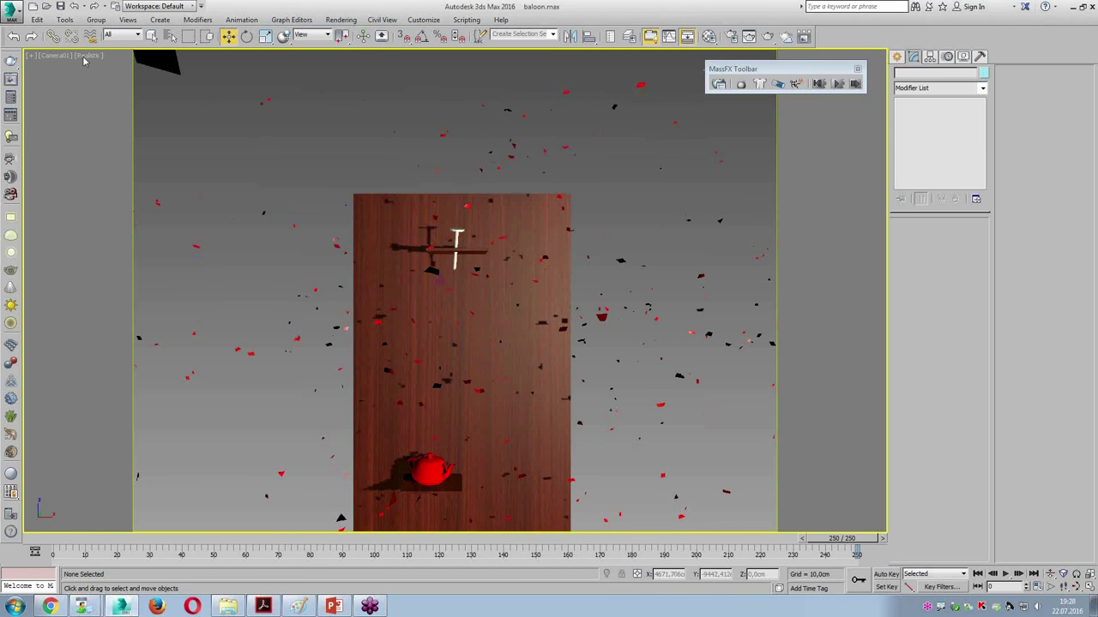
pyautogui.click(29, 57)
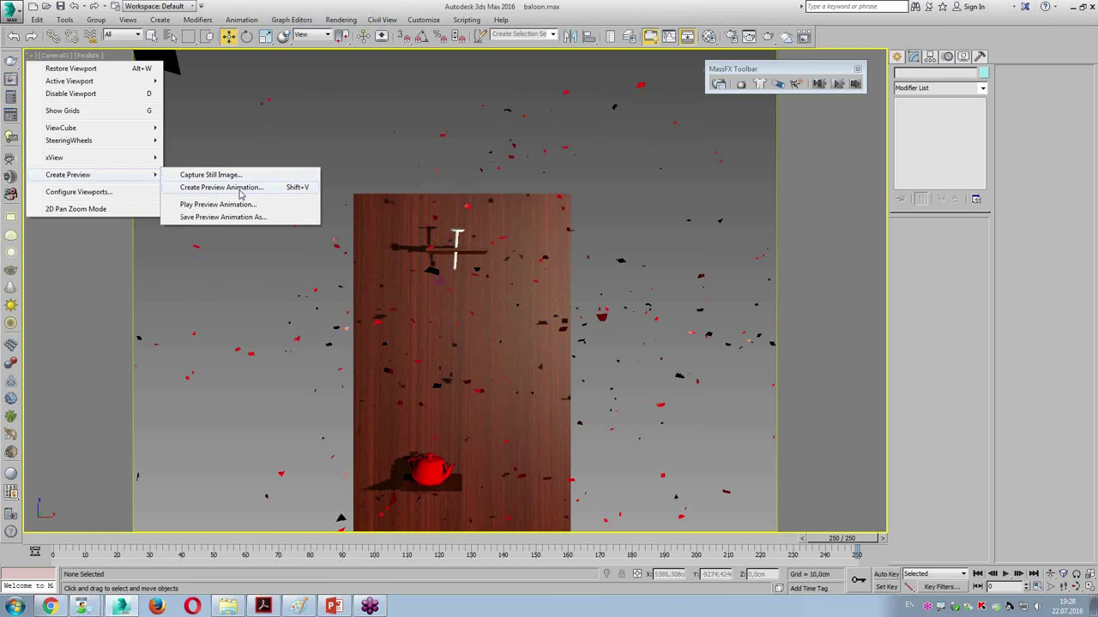
pyautogui.click(240, 189)
pyautogui.click(485, 407)
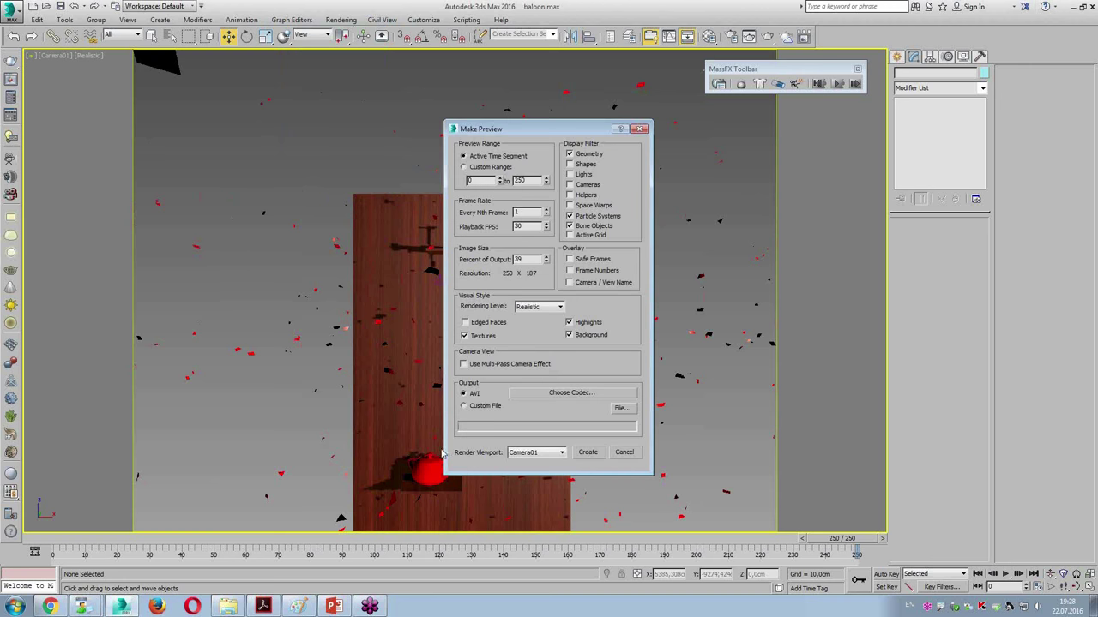
pyautogui.click(632, 410)
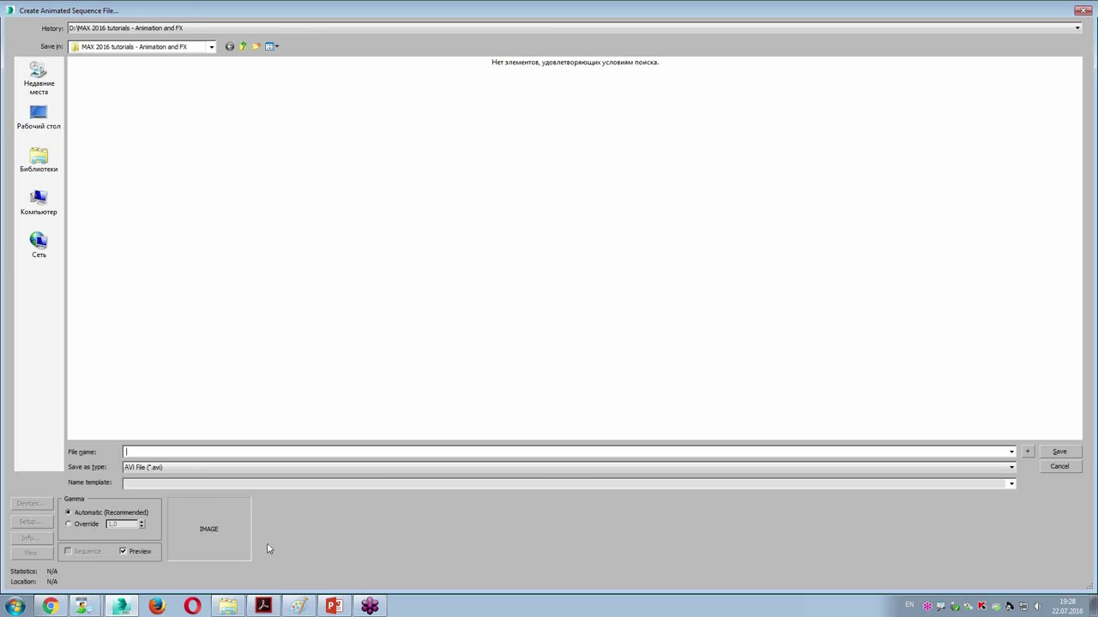
pyautogui.click(208, 48)
pyautogui.press('Escape')
pyautogui.press('Escape')
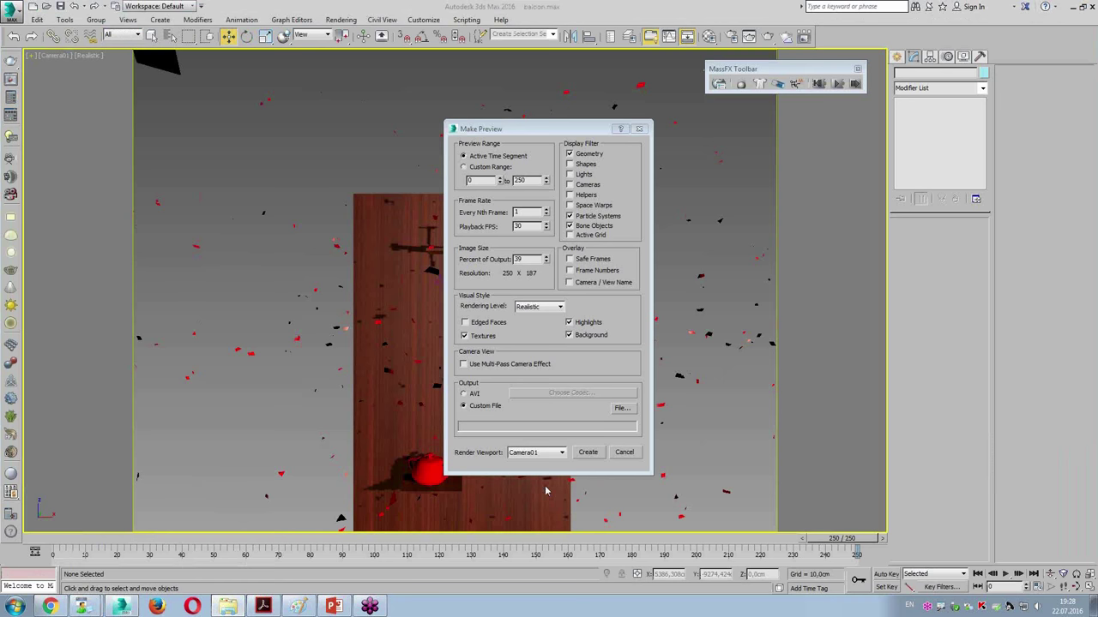
# Cancel the preview settings, move to frame 104 and render the Camera01 view
pyautogui.click(623, 452)
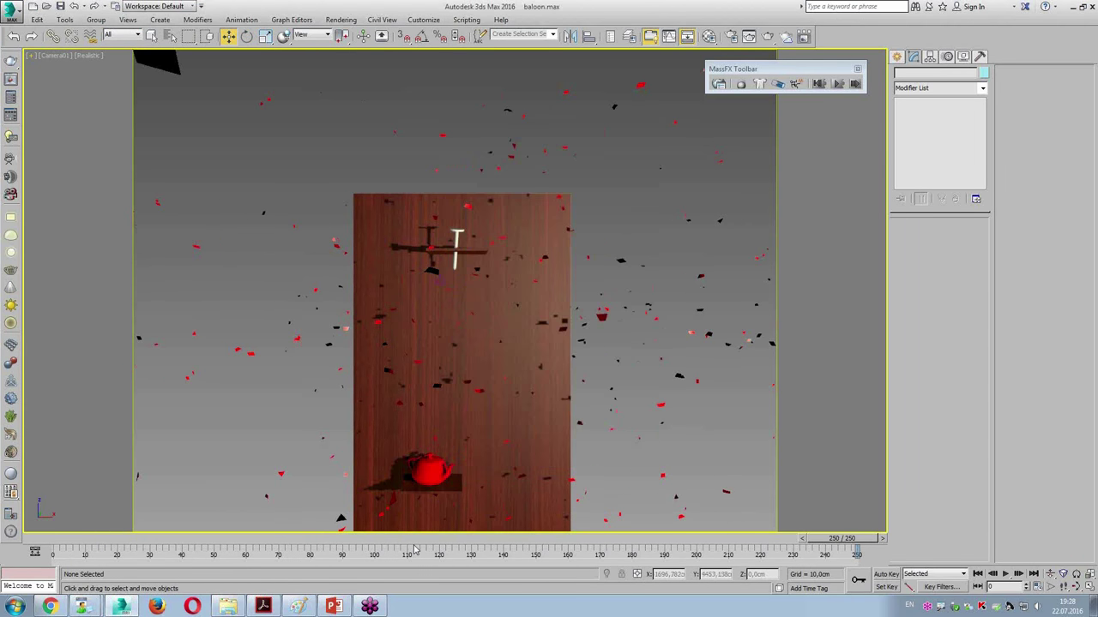
pyautogui.moveTo(102, 539); pyautogui.dragTo(656, 551)
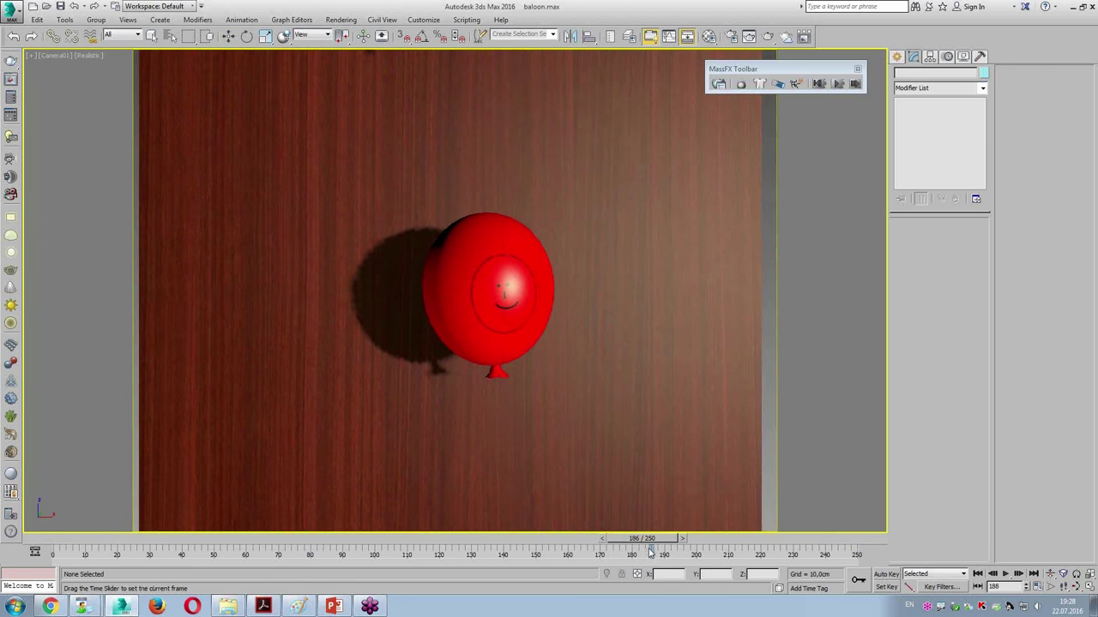
pyautogui.moveTo(656, 551)
pyautogui.mouseDown()
pyautogui.moveTo(165, 554)
pyautogui.moveTo(392, 575)
pyautogui.mouseUp()
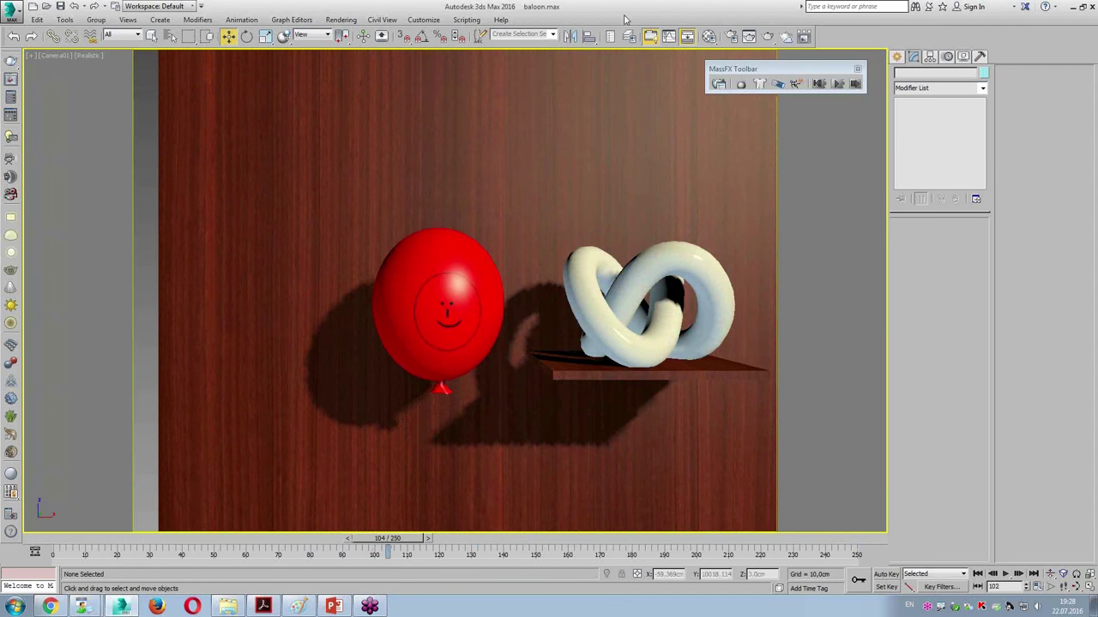
pyautogui.click(766, 38)
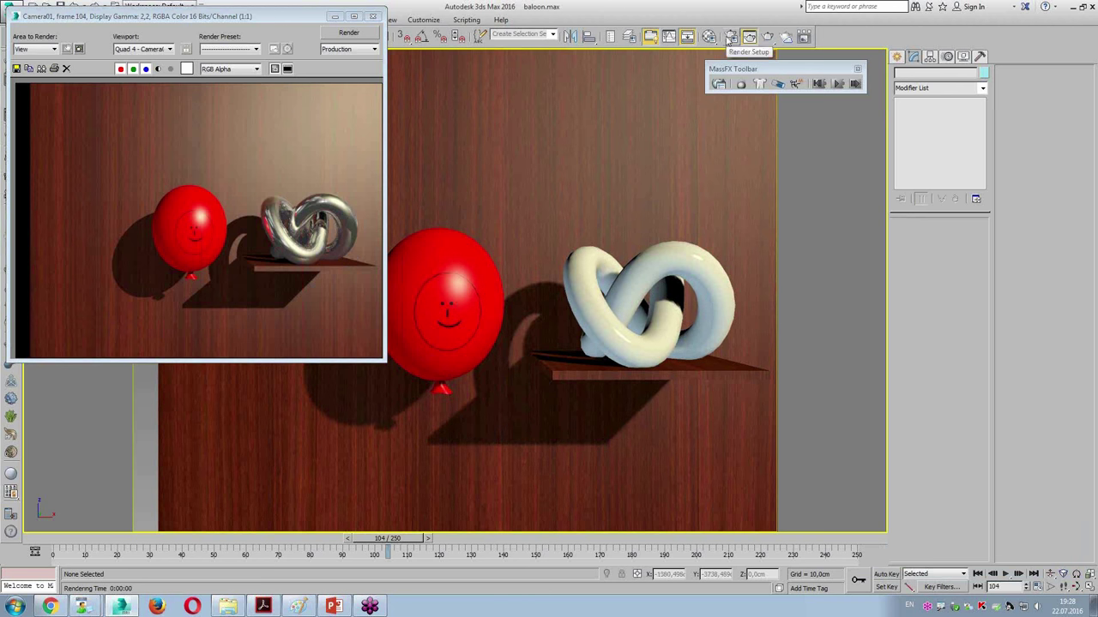
# Copy the 'back' material's baloon back.jpg diffuse map into its Bump slot and re-render frame 104
pyautogui.click(731, 37)
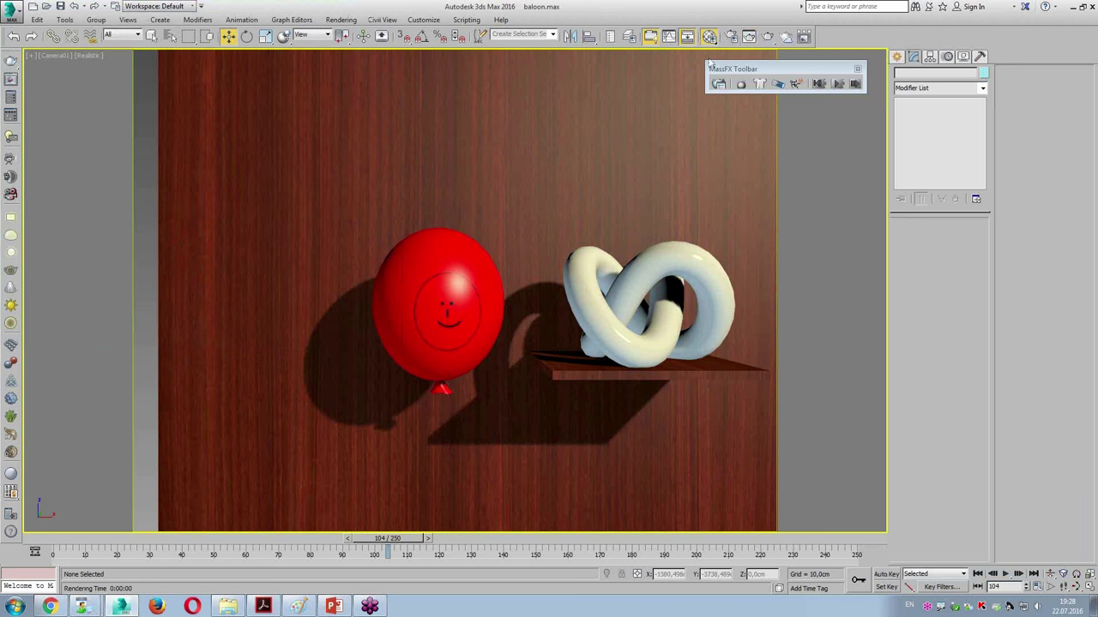
pyautogui.click(708, 37)
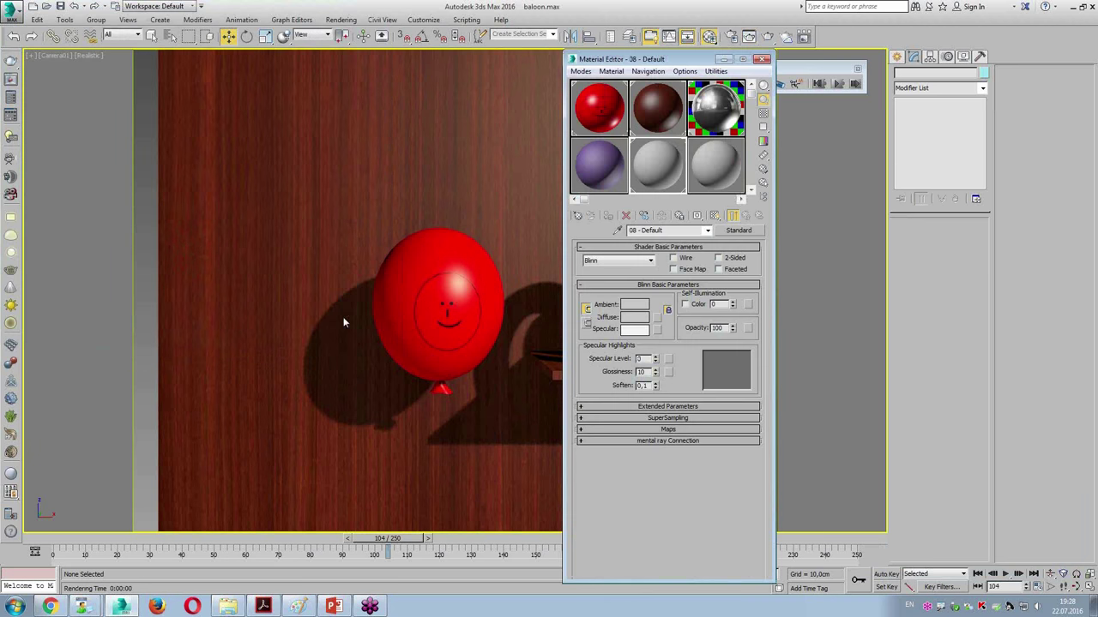
pyautogui.rightClick(657, 318)
pyautogui.click(668, 403)
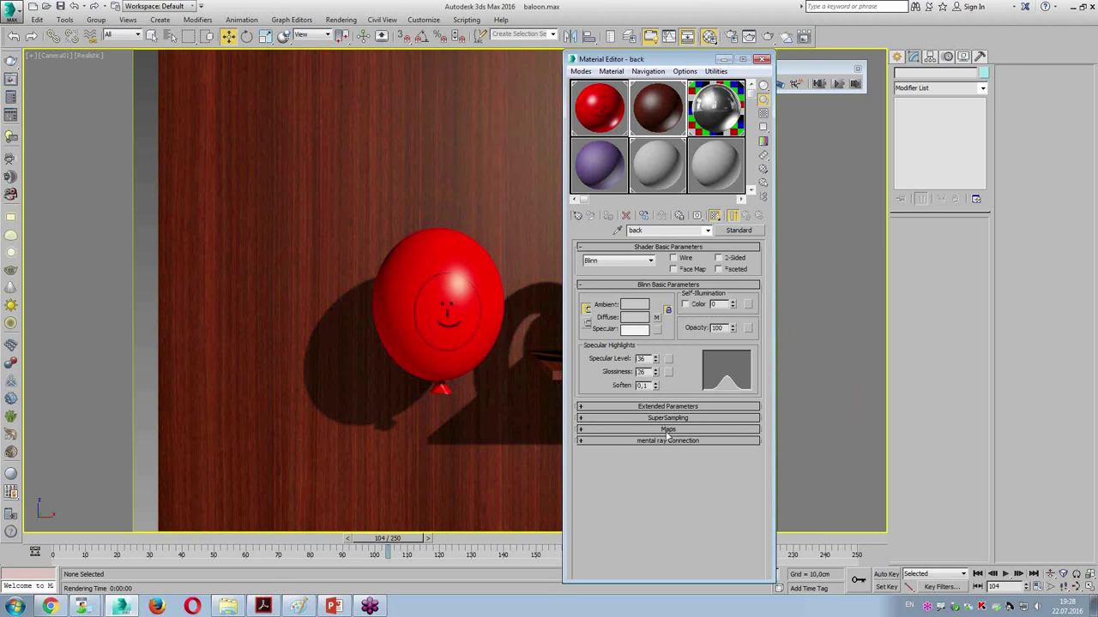
pyautogui.click(668, 429)
pyautogui.rightClick(701, 399)
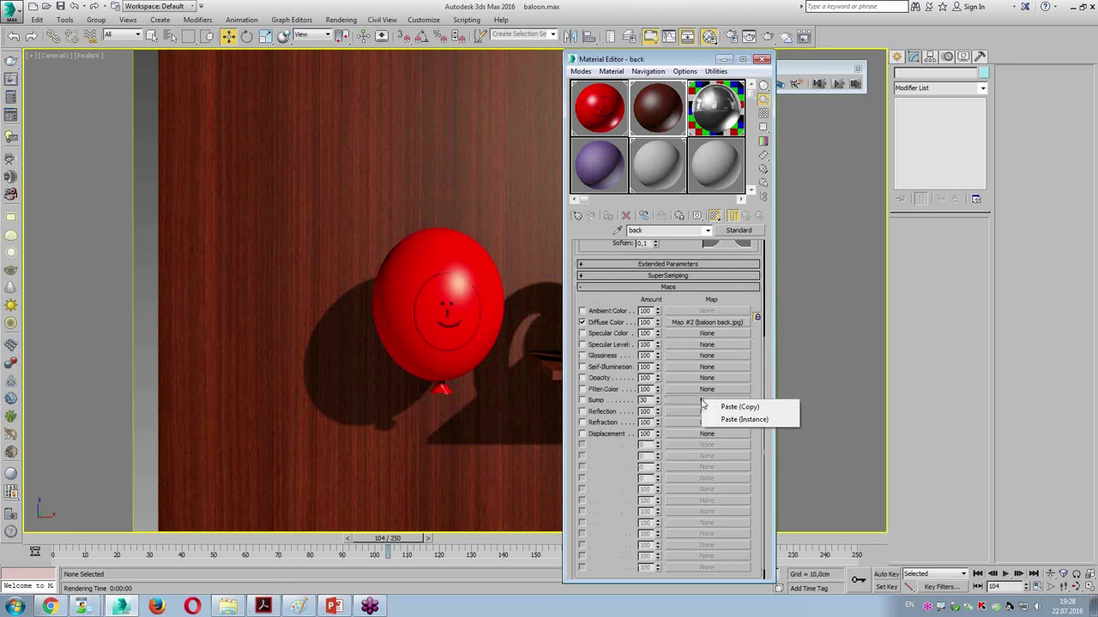
pyautogui.click(721, 406)
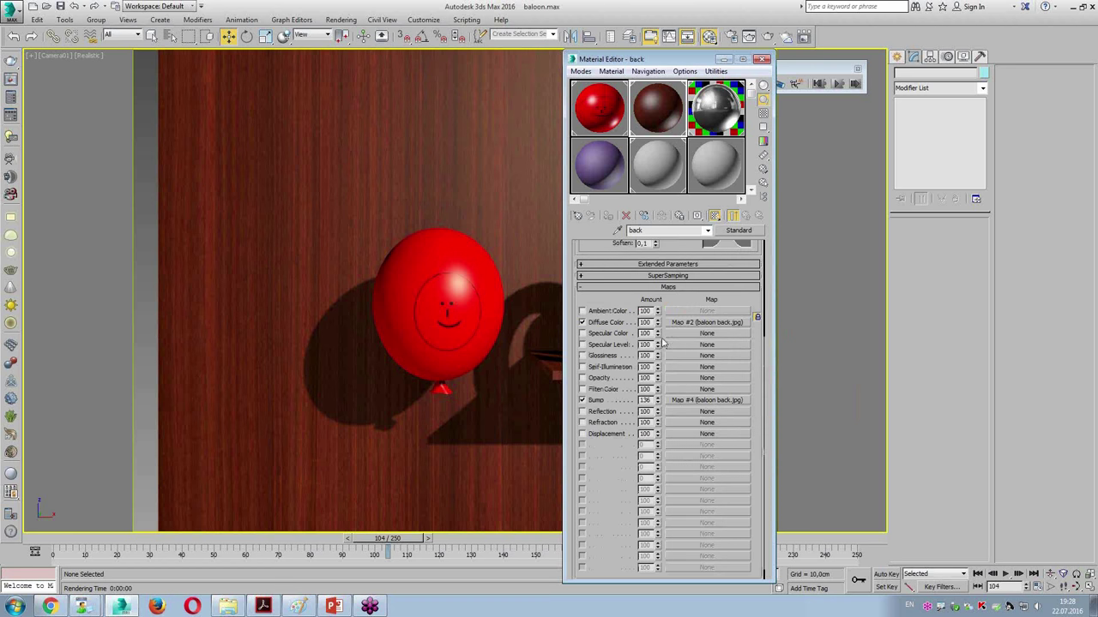
pyautogui.click(762, 58)
pyautogui.click(708, 36)
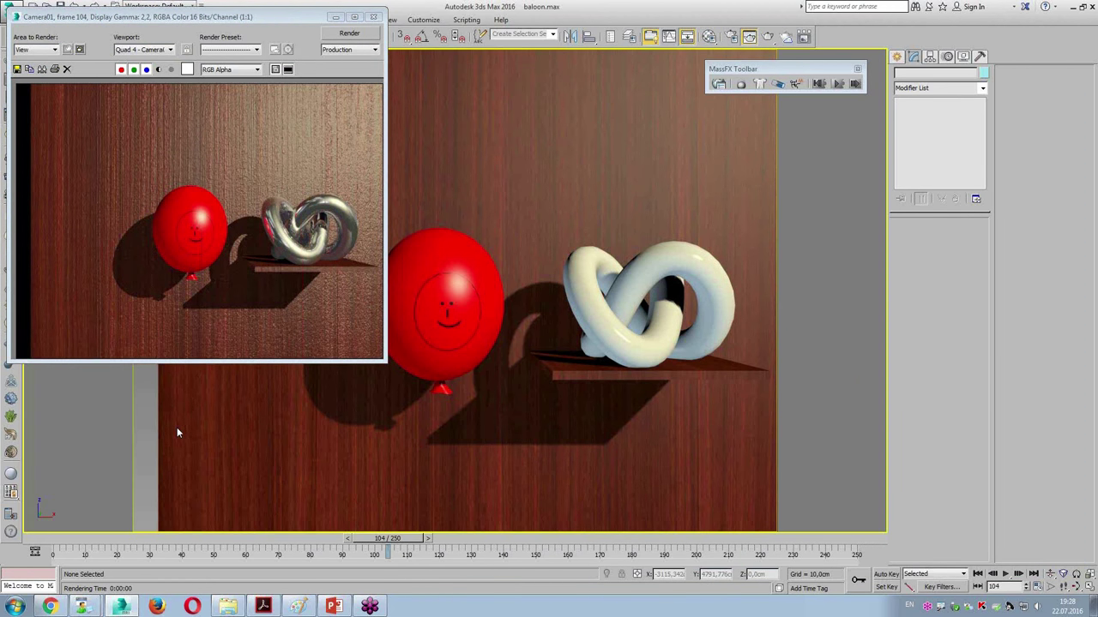
# Close the frame window and open Render Setup (Default Scanline Renderer, 640 x 480, Camera01), moved to centre
pyautogui.click(373, 17)
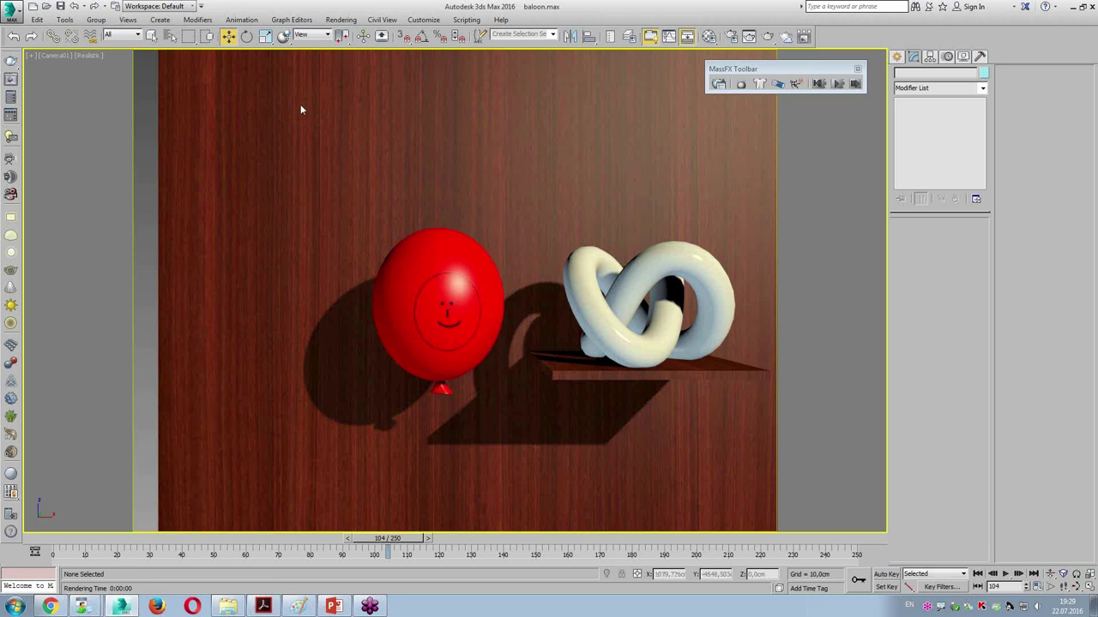
pyautogui.click(357, 24)
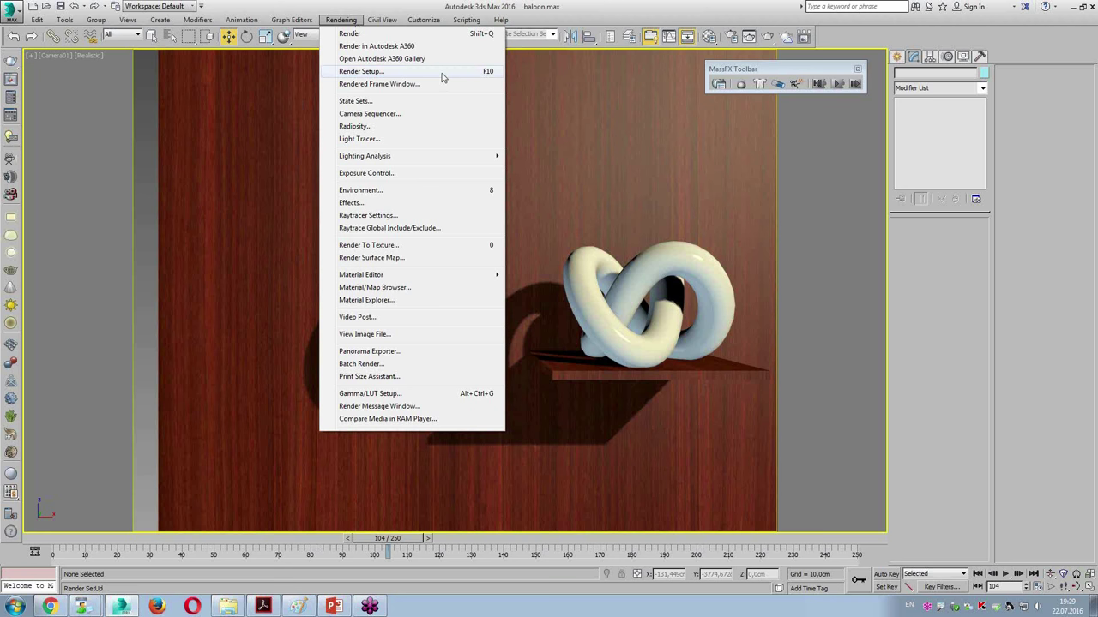
pyautogui.click(442, 73)
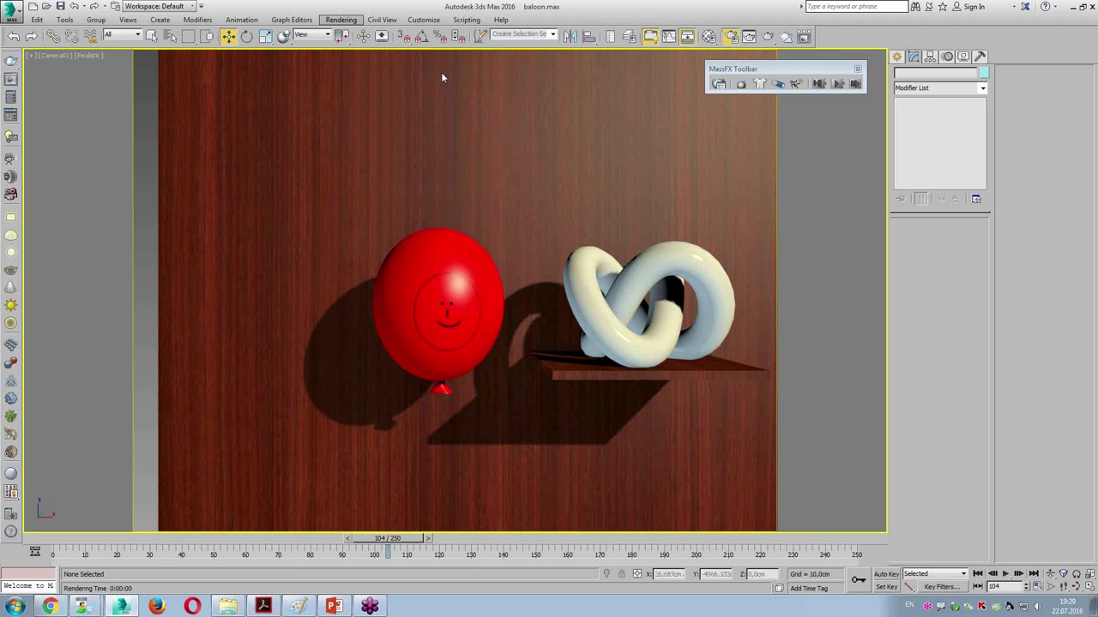
pyautogui.moveTo(297, 51); pyautogui.dragTo(572, 92)
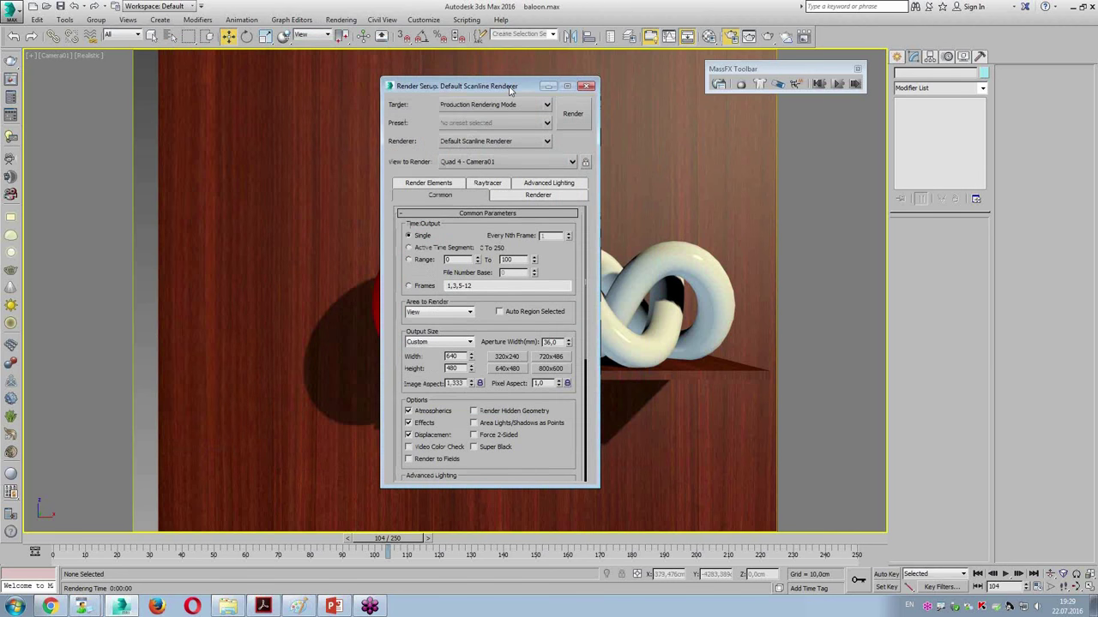
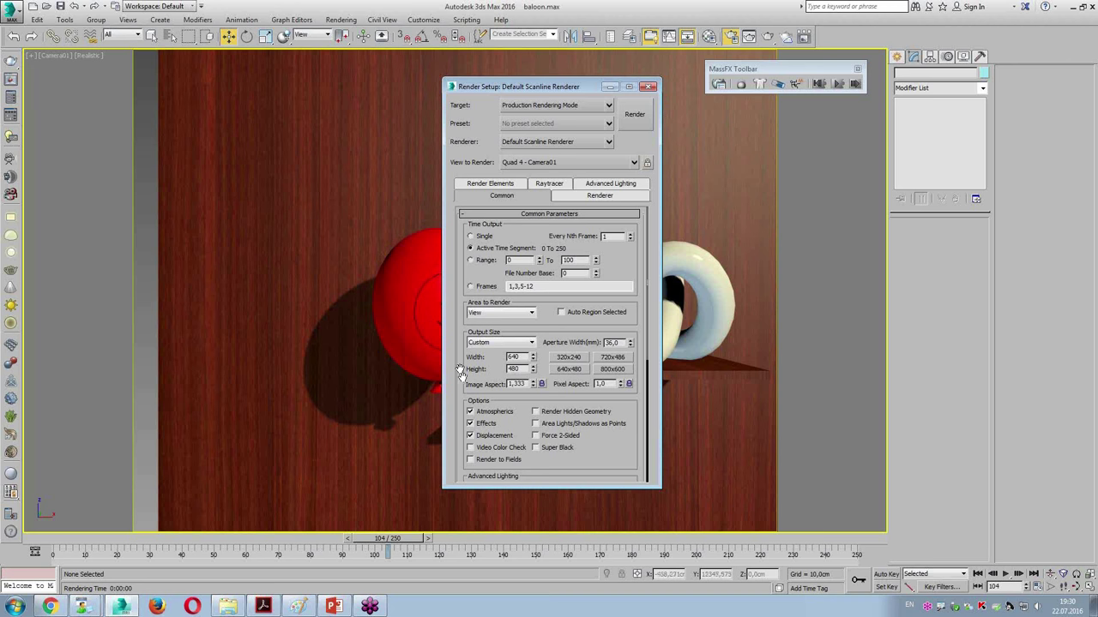
# Apply the 320x240 output size preset in Render Setup and open the output size presets list
pyautogui.moveTo(462, 377); pyautogui.dragTo(477, 216)
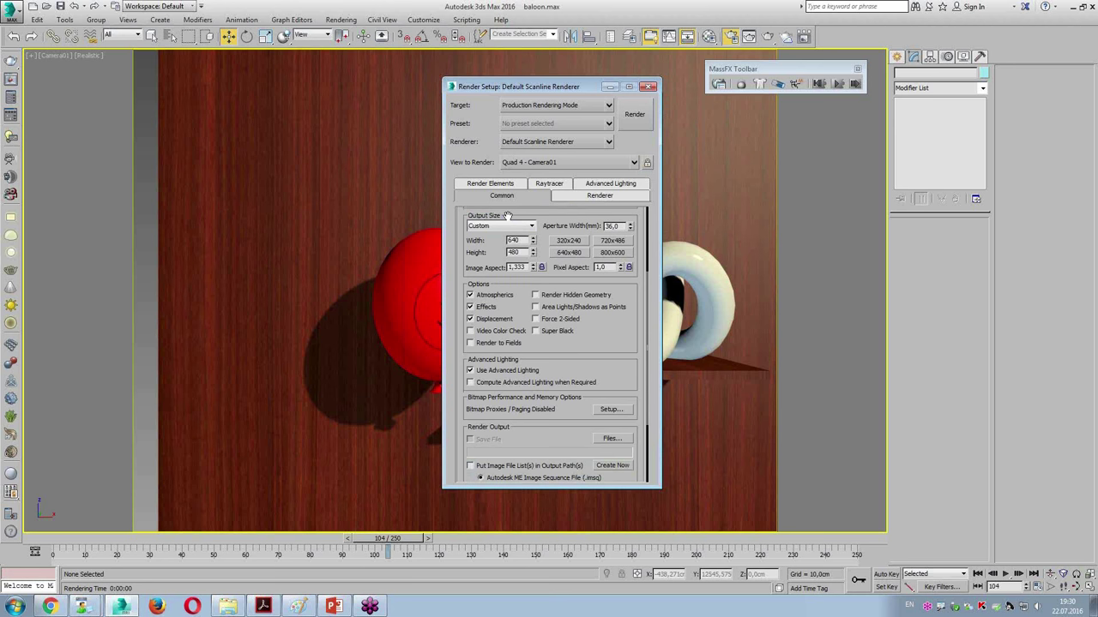
pyautogui.click(580, 241)
pyautogui.click(529, 227)
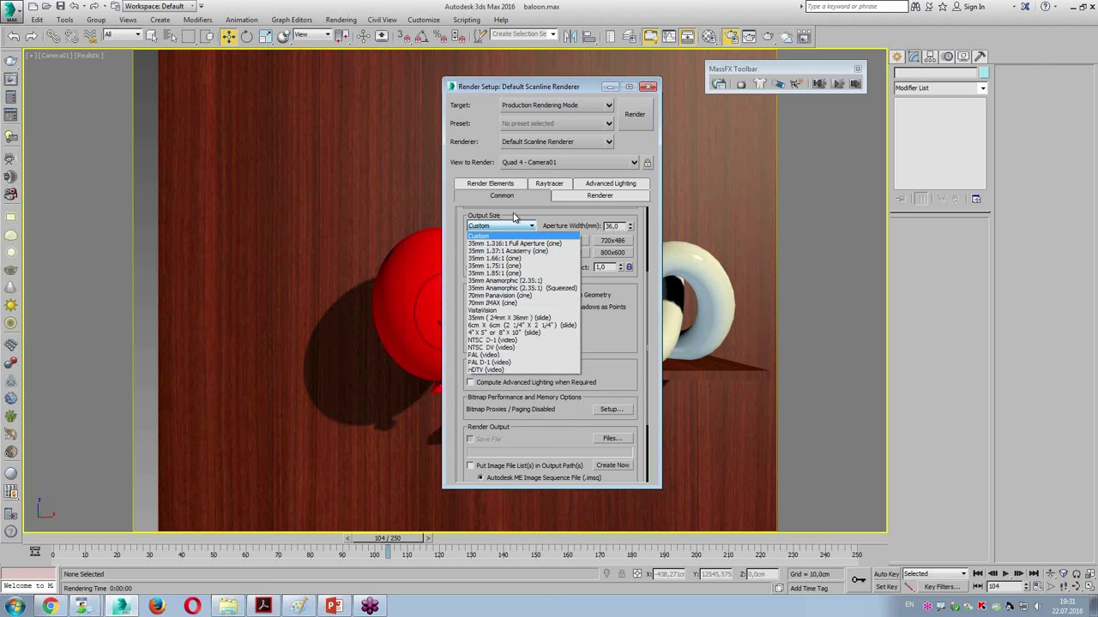
pyautogui.click(514, 217)
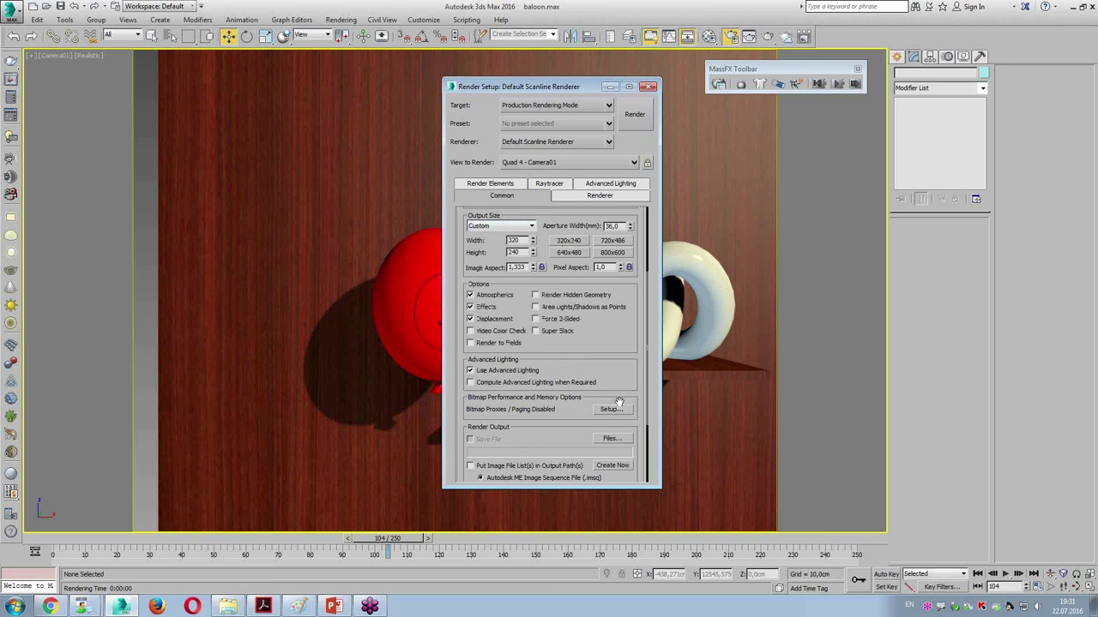
pyautogui.moveTo(625, 381); pyautogui.dragTo(635, 261)
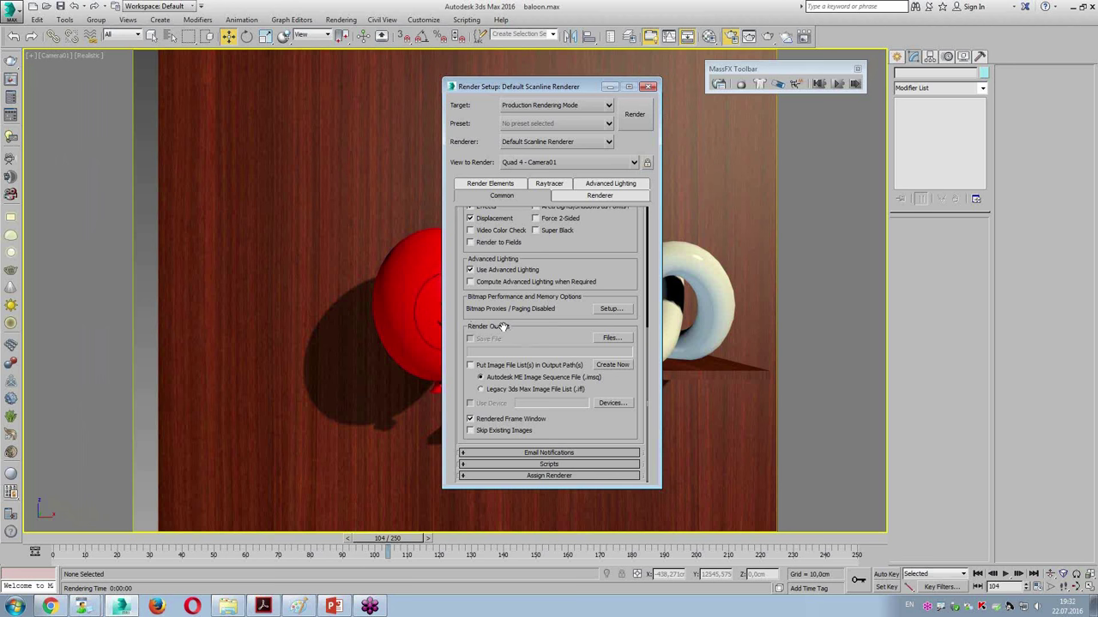
# Name the render output file шарик, saved on the Desktop
pyautogui.click(624, 340)
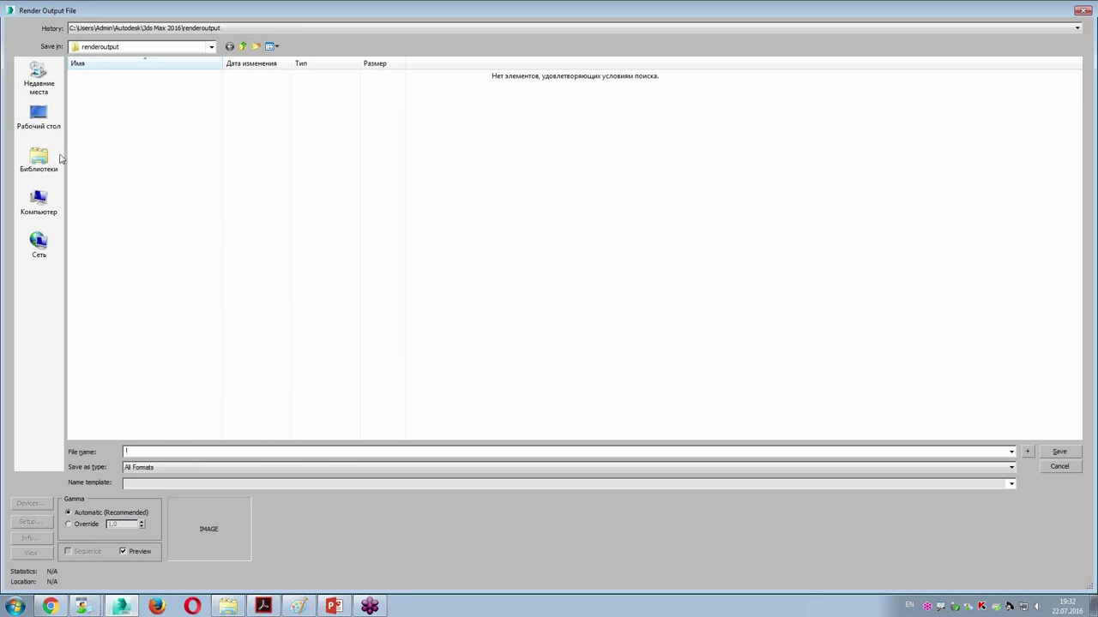
pyautogui.click(38, 119)
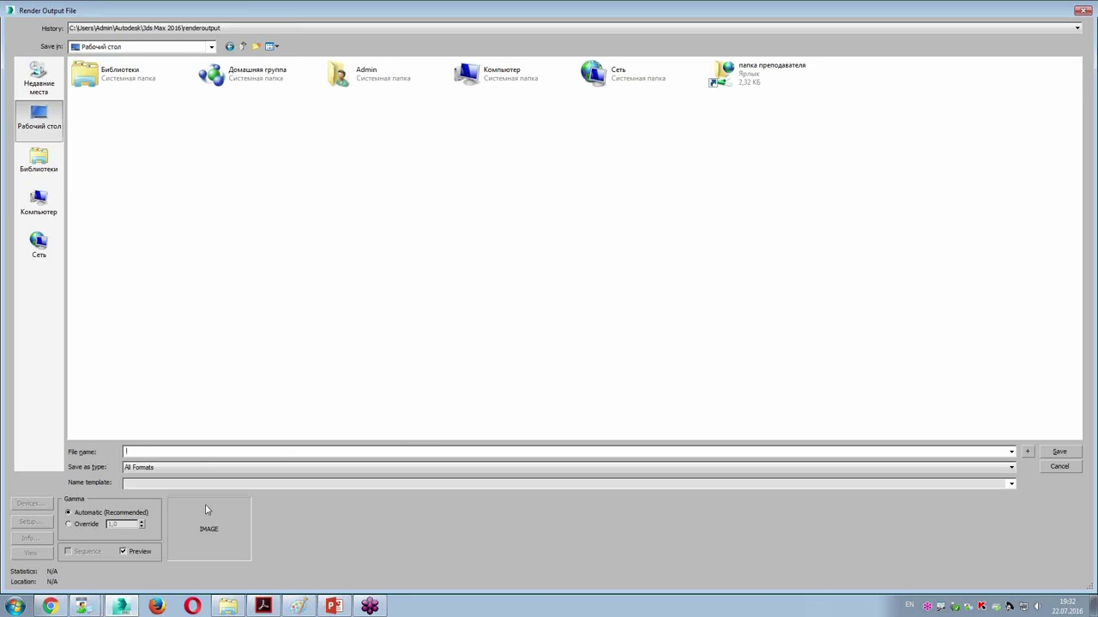
pyautogui.hotkey('alt', 'shift')
pyautogui.write('шарик')
# Set the output file type to AVI File (*.avi), then bring up Google Chrome
pyautogui.click(151, 469)
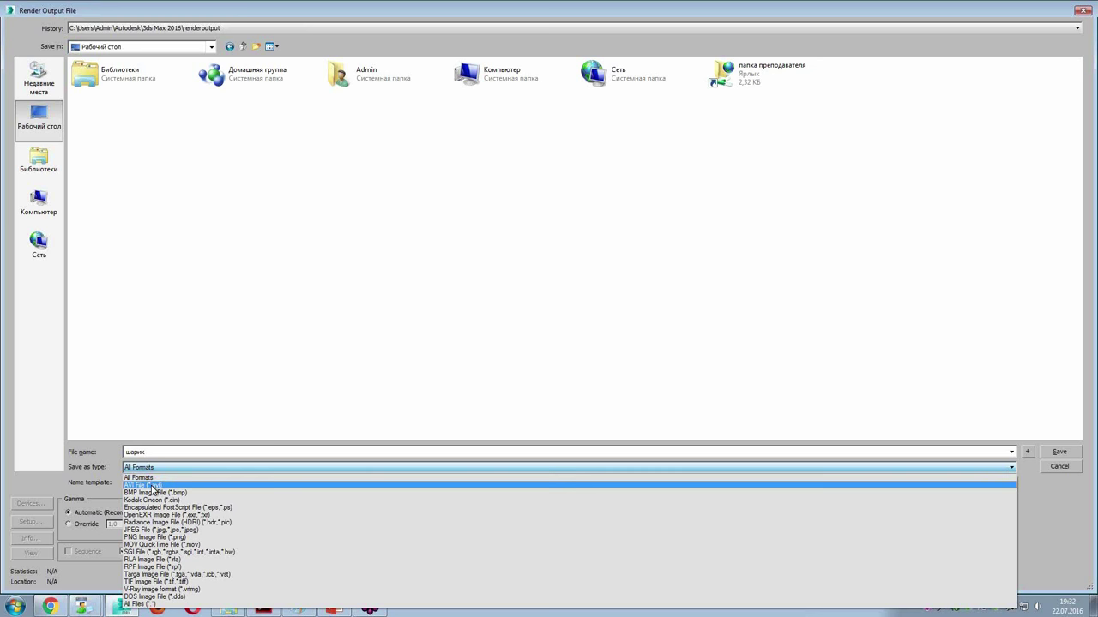
pyautogui.click(144, 485)
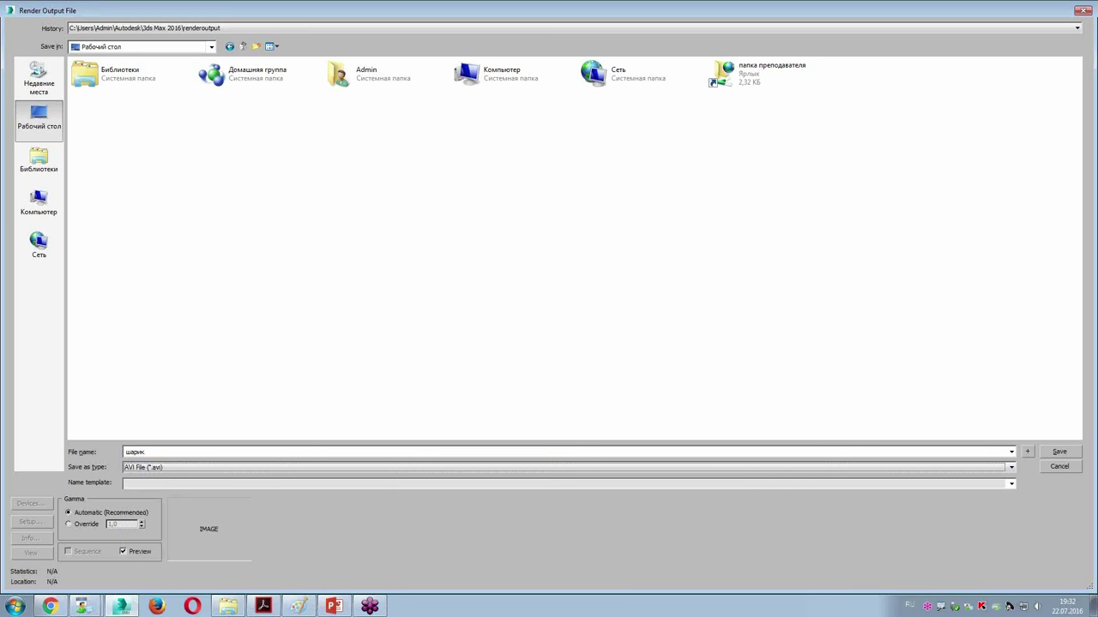
pyautogui.click(163, 474)
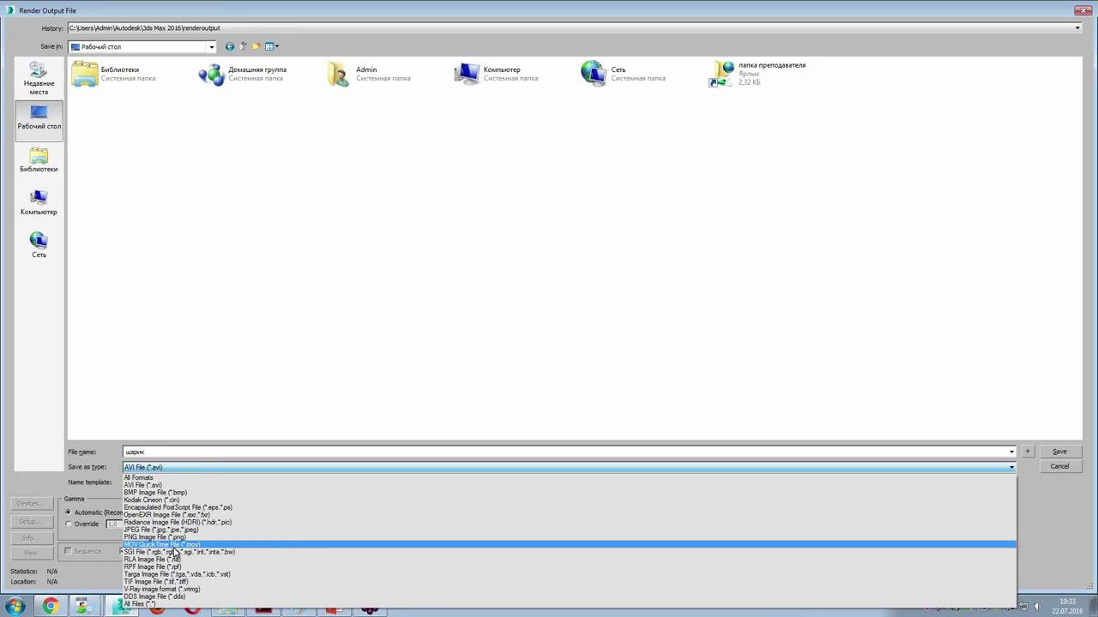
pyautogui.click(190, 485)
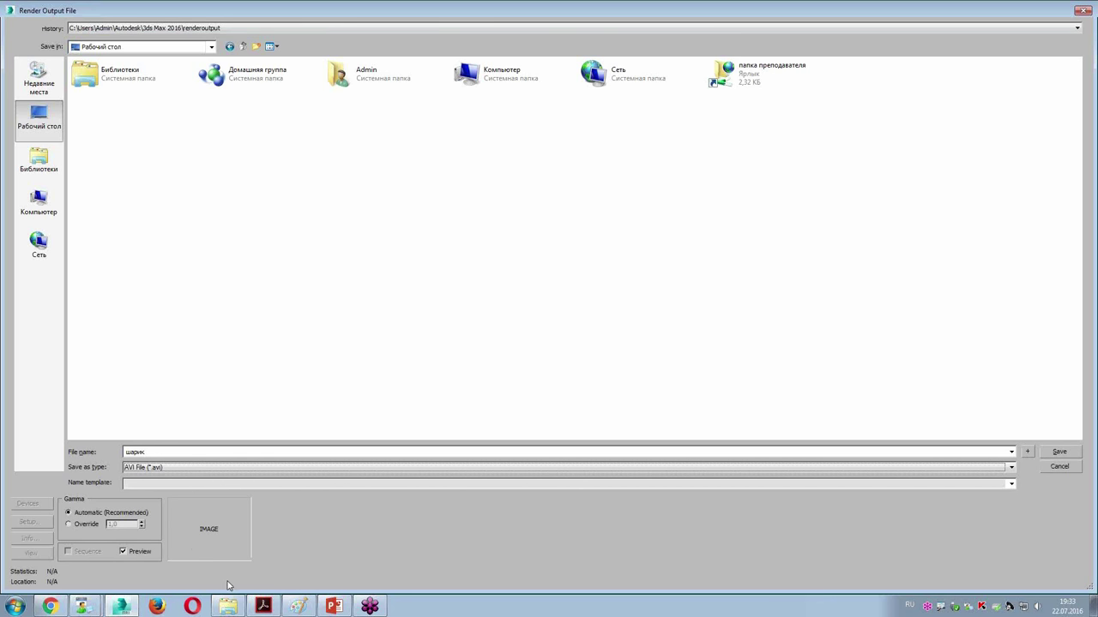
pyautogui.hotkey('alt', 'shift')
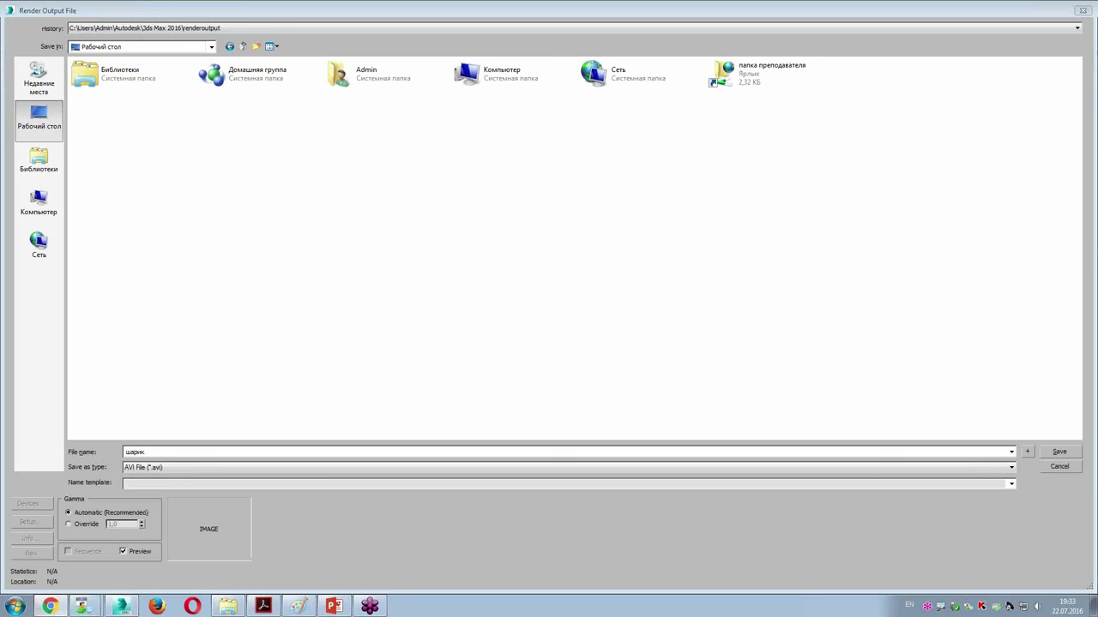
pyautogui.click(50, 606)
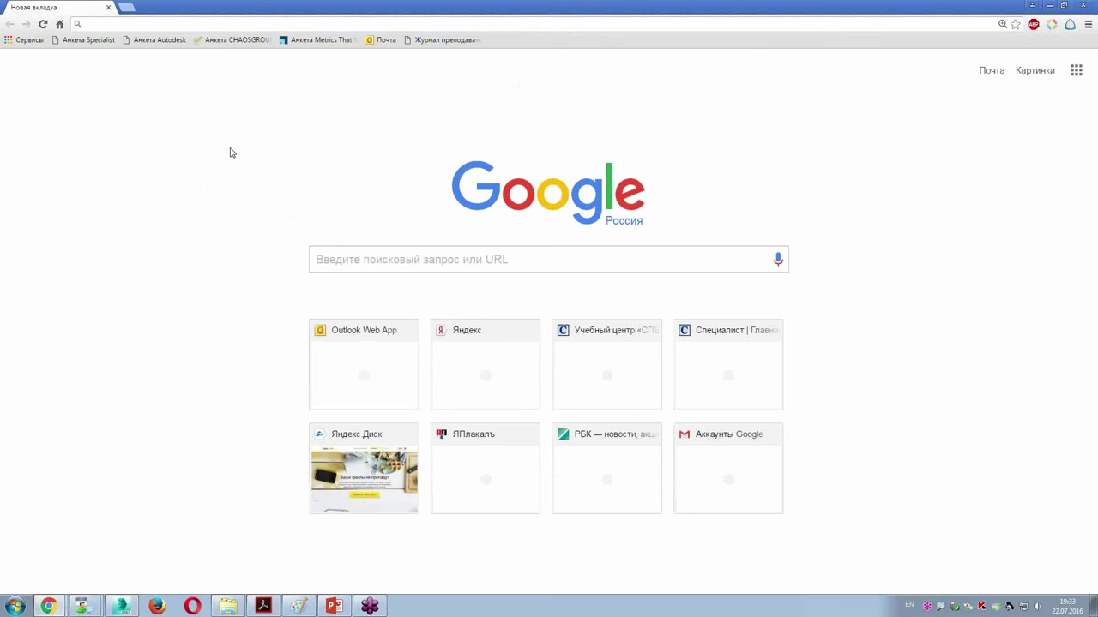
# Go to the Autodesk website by entering autodesk in Chrome's address bar
pyautogui.write('фге')
pyautogui.press('BackSpace')
pyautogui.press('BackSpace')
pyautogui.press('BackSpace')
pyautogui.write('фвщиу')
pyautogui.press('BackSpace')
pyautogui.press('BackSpace')
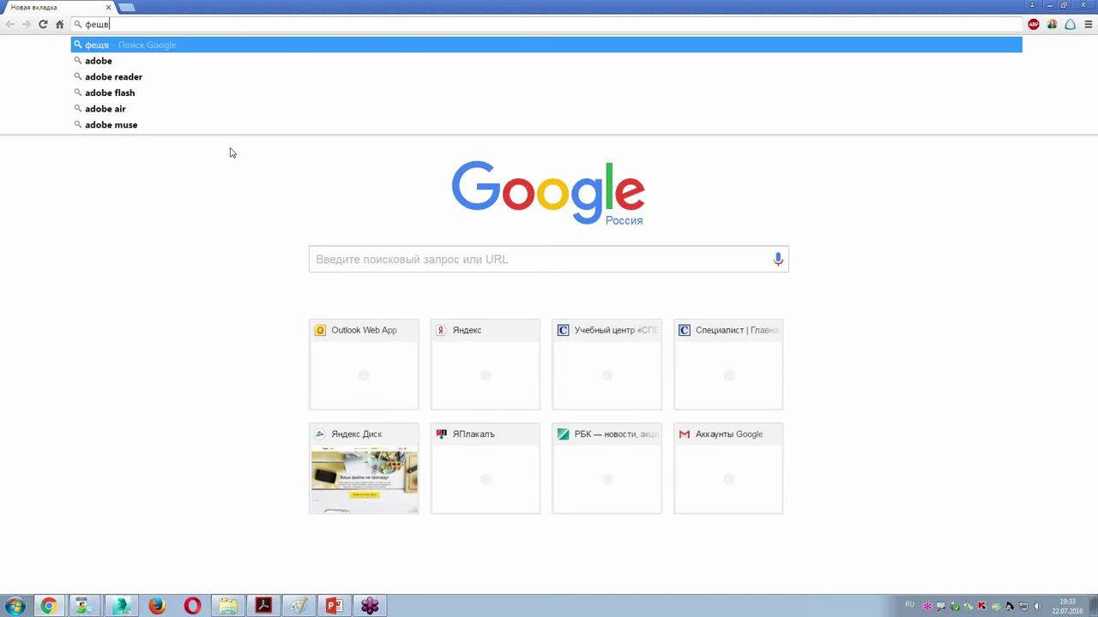
pyautogui.press('BackSpace')
pyautogui.press('BackSpace')
pyautogui.press('BackSpace')
pyautogui.hotkey('alt', 'shift')
pyautogui.write('a')
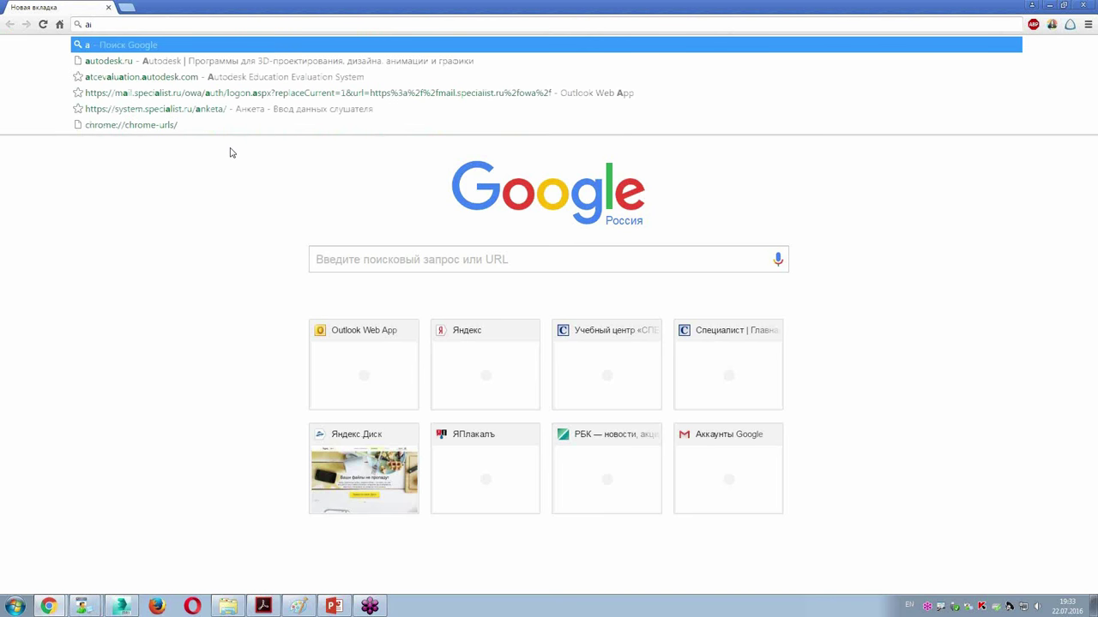
pyautogui.write('iutod')
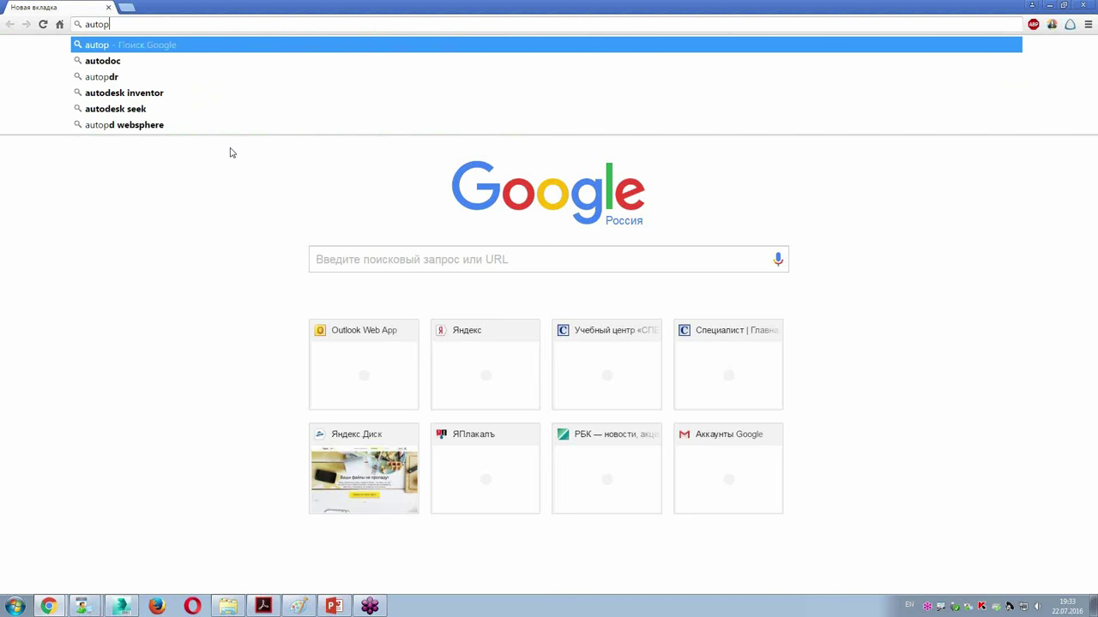
pyautogui.write('esk')
pyautogui.press('Return')
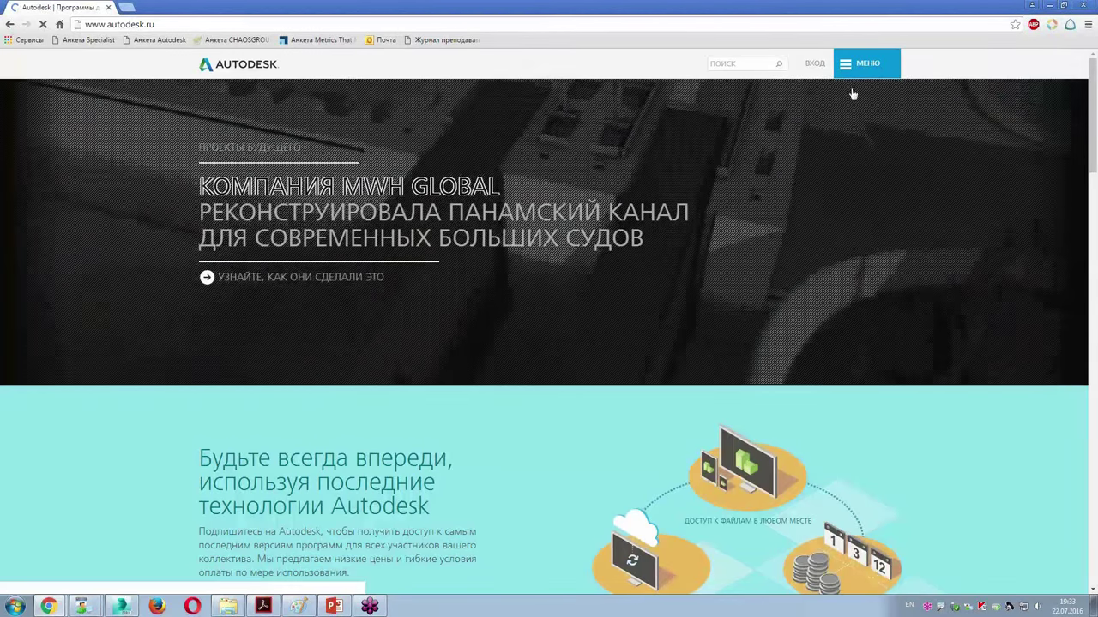
# Open the 3ds Max page from the site's Products menu, then minimize Chrome
pyautogui.click(858, 73)
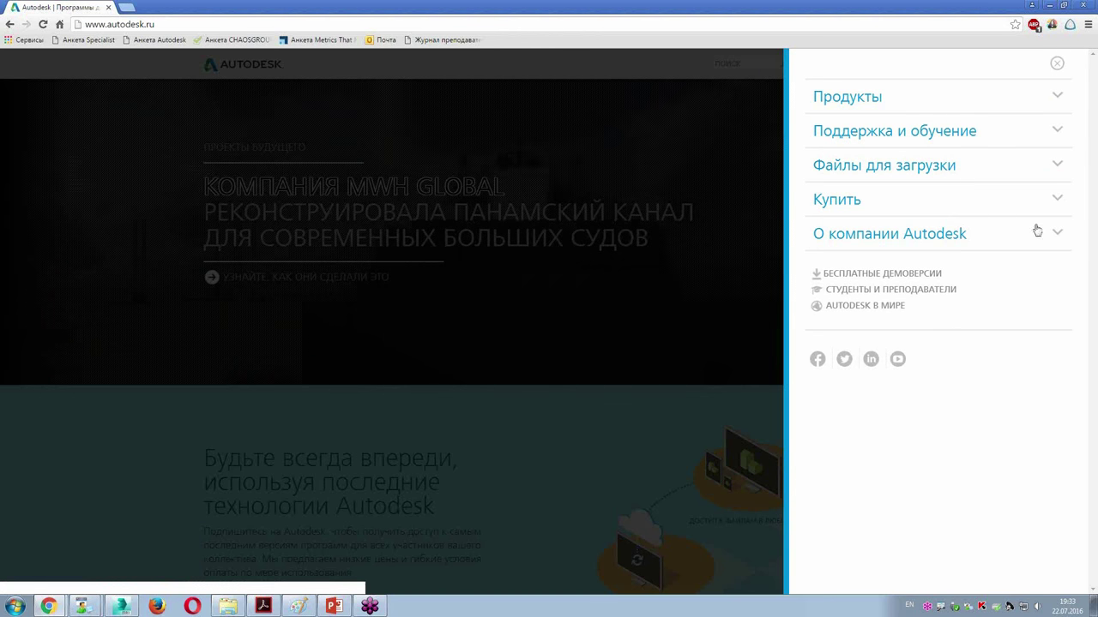
pyautogui.click(906, 97)
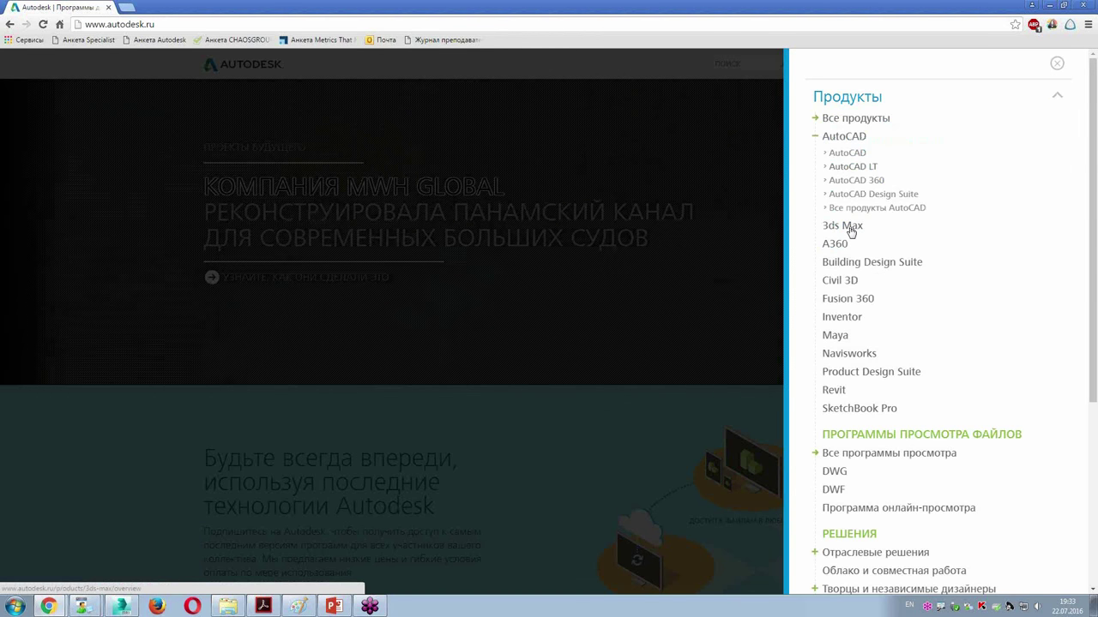
pyautogui.click(849, 226)
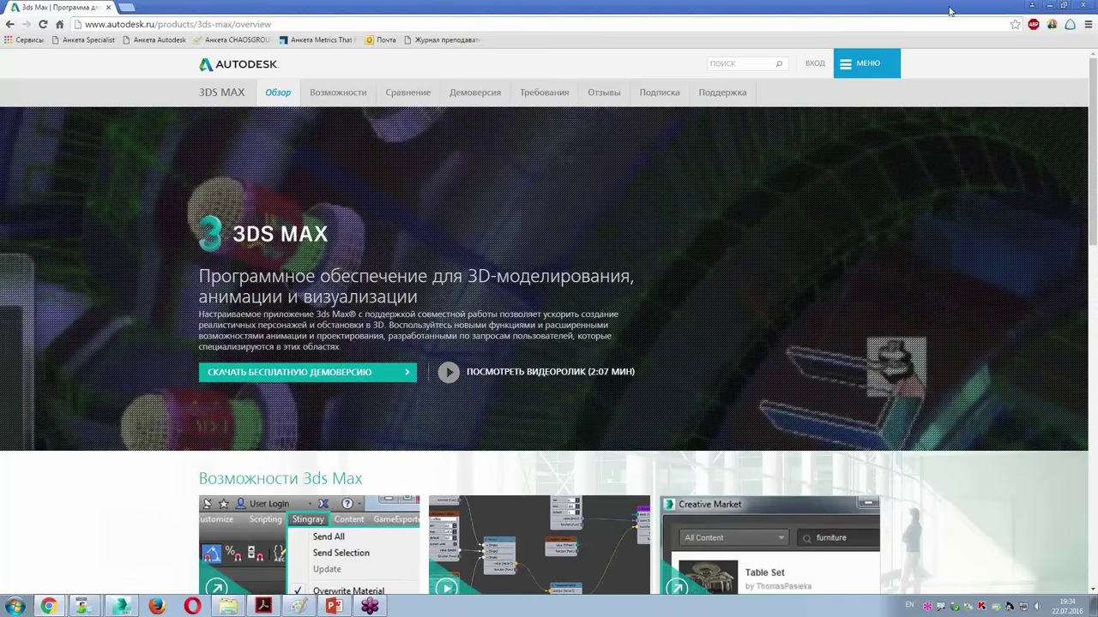
pyautogui.click(1086, 4)
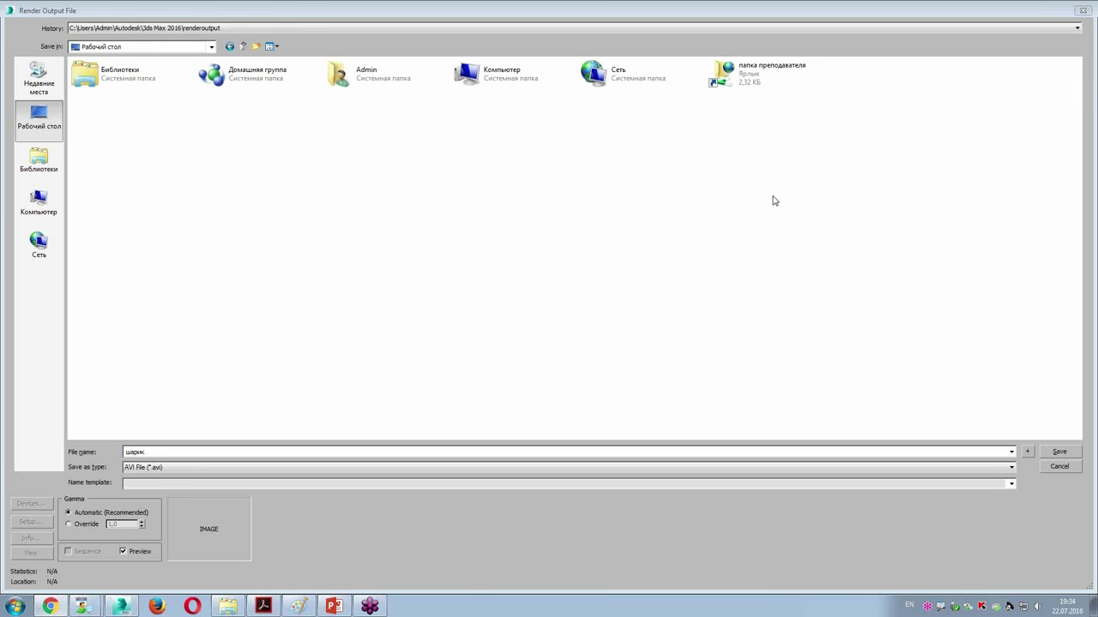
# Save the output as шарик.avi, keeping the Uncompressed video compressor
pyautogui.click(160, 470)
pyautogui.click(155, 487)
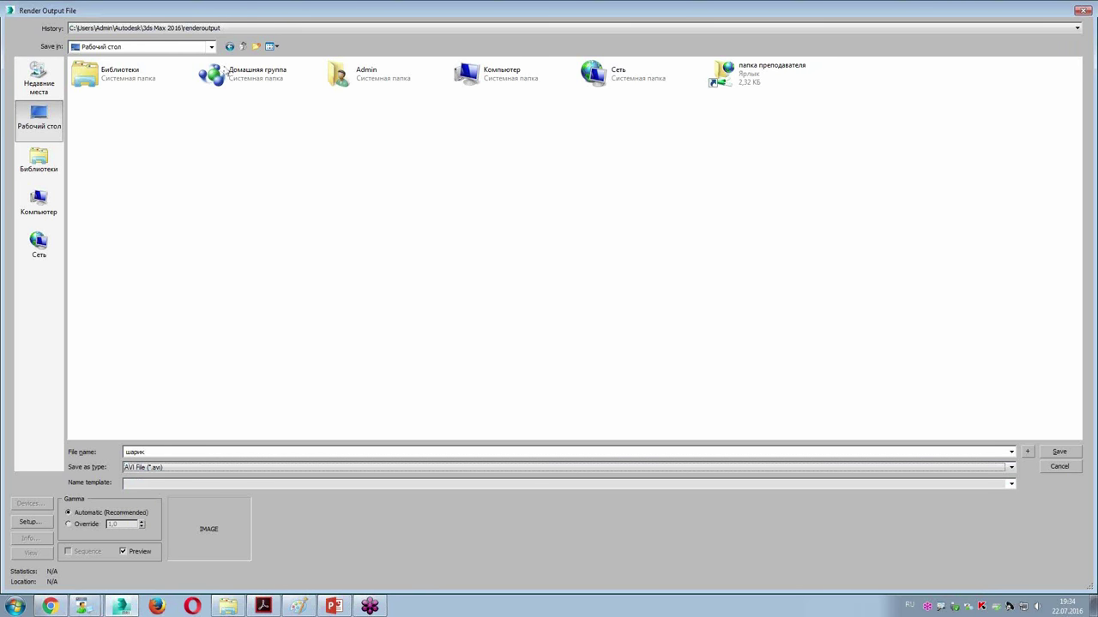
pyautogui.click(1060, 452)
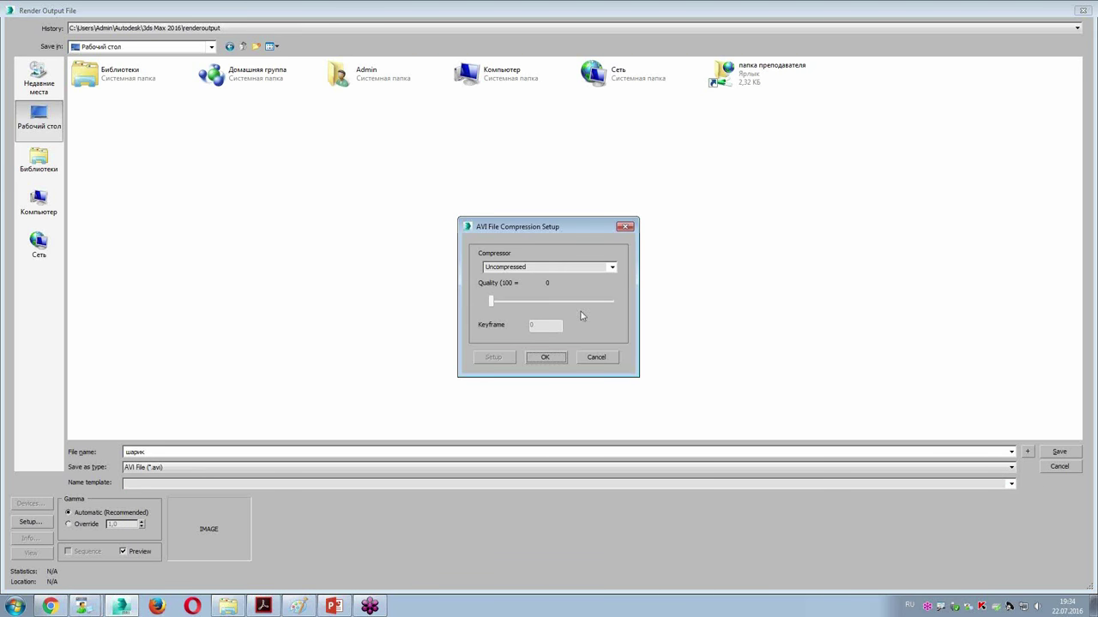
pyautogui.click(612, 268)
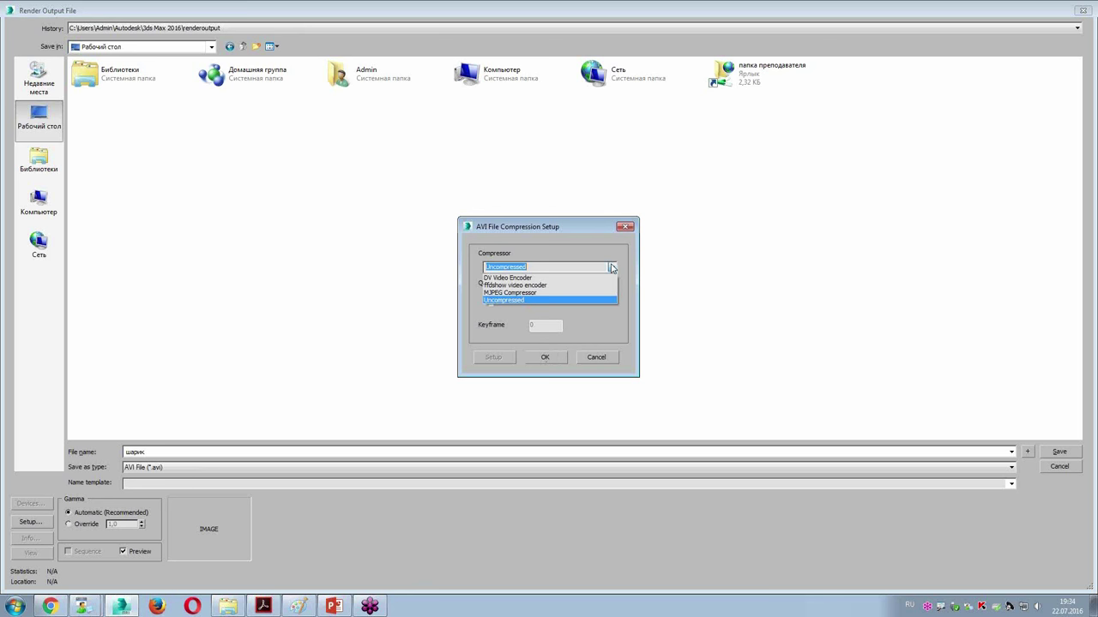
pyautogui.click(611, 268)
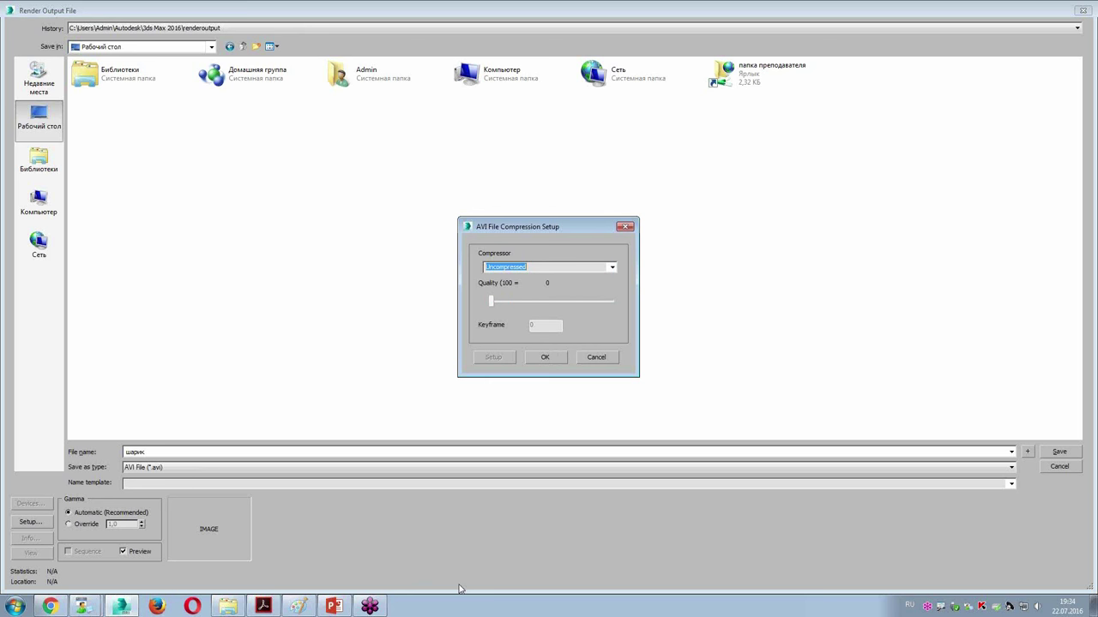
pyautogui.click(544, 357)
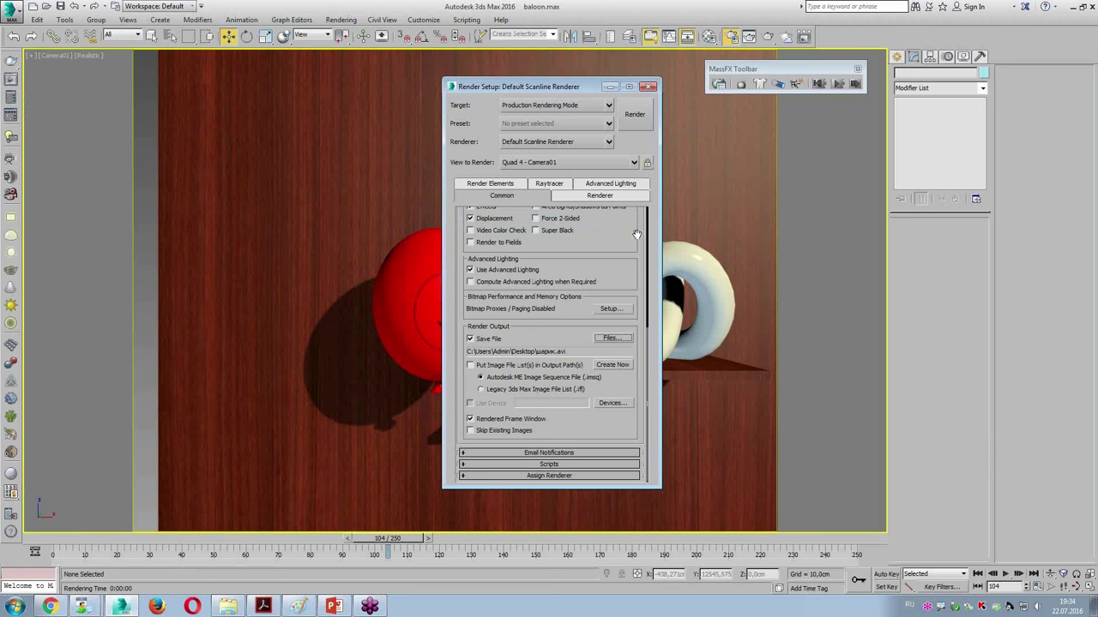
pyautogui.moveTo(636, 234); pyautogui.dragTo(641, 472)
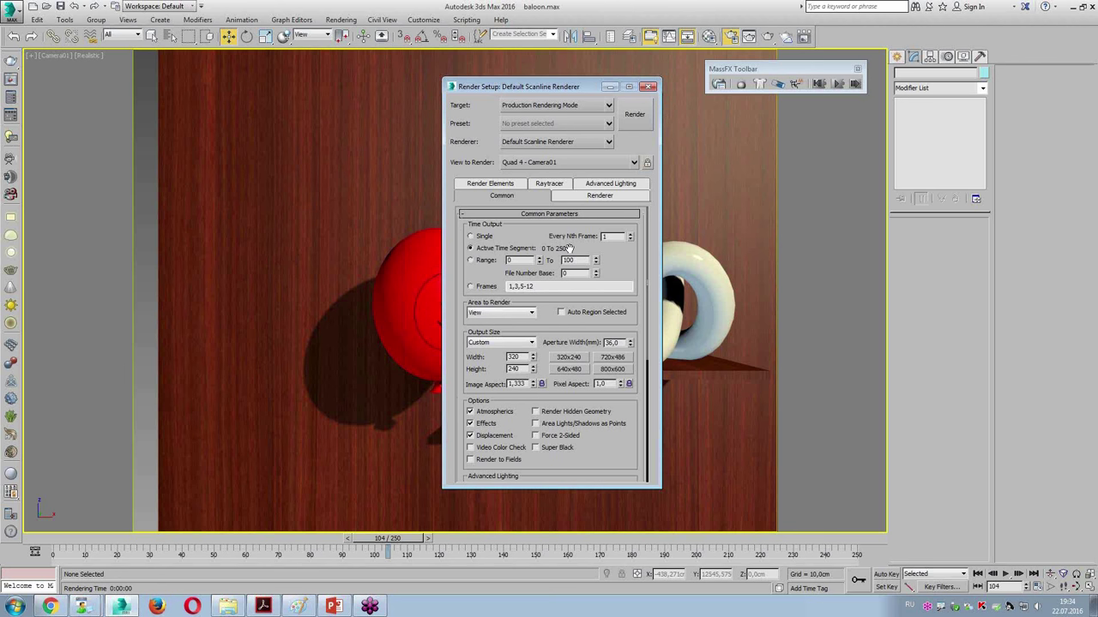
pyautogui.moveTo(475, 380); pyautogui.dragTo(477, 343)
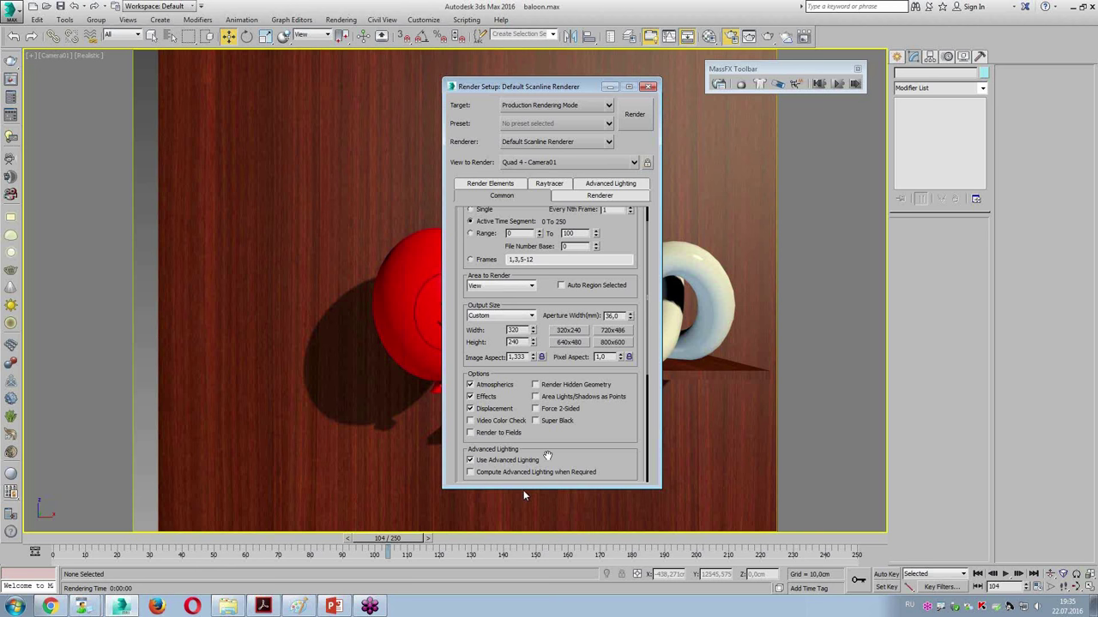
pyautogui.moveTo(547, 455); pyautogui.dragTo(557, 285)
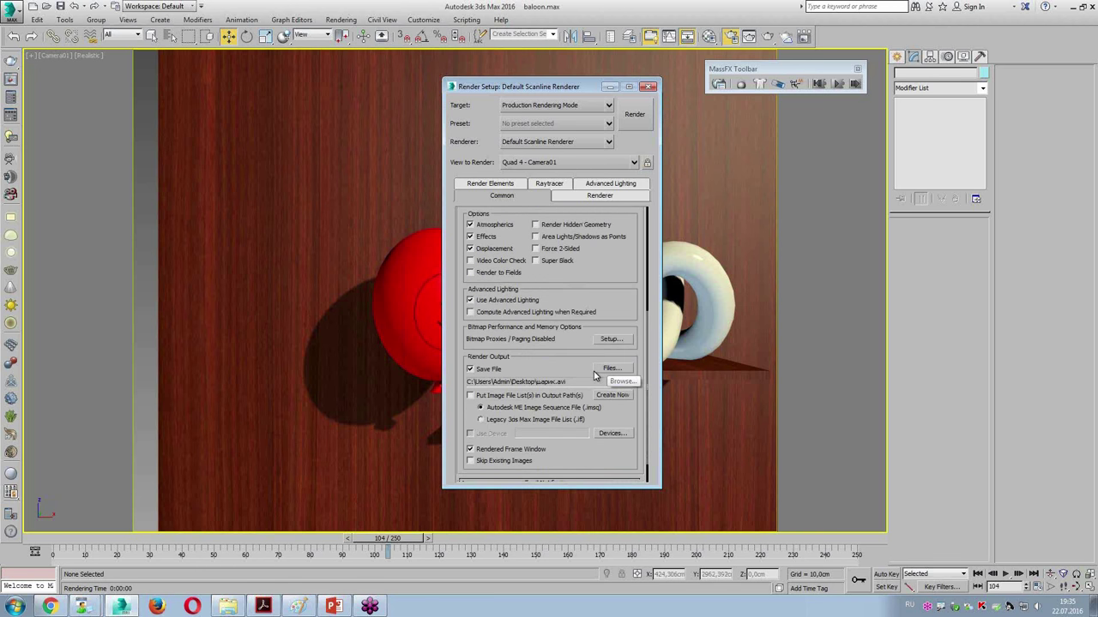
# Render all frames 0–250 from Camera01 into шарик.avi
pyautogui.click(643, 125)
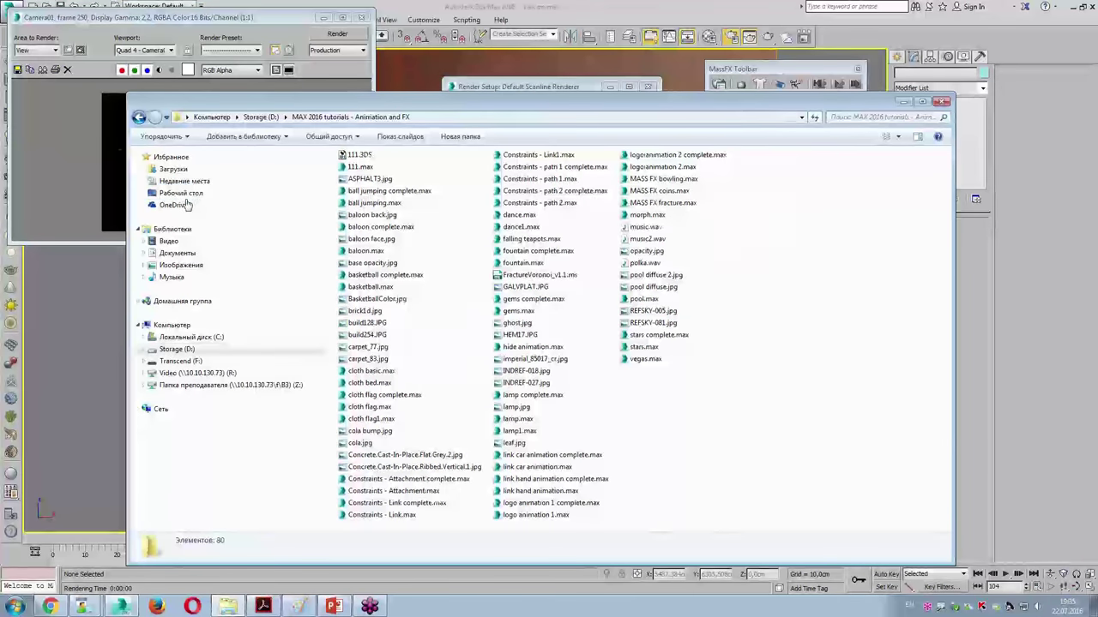
# Play шарик.avi from the Desktop folder, then close the video player
pyautogui.click(181, 196)
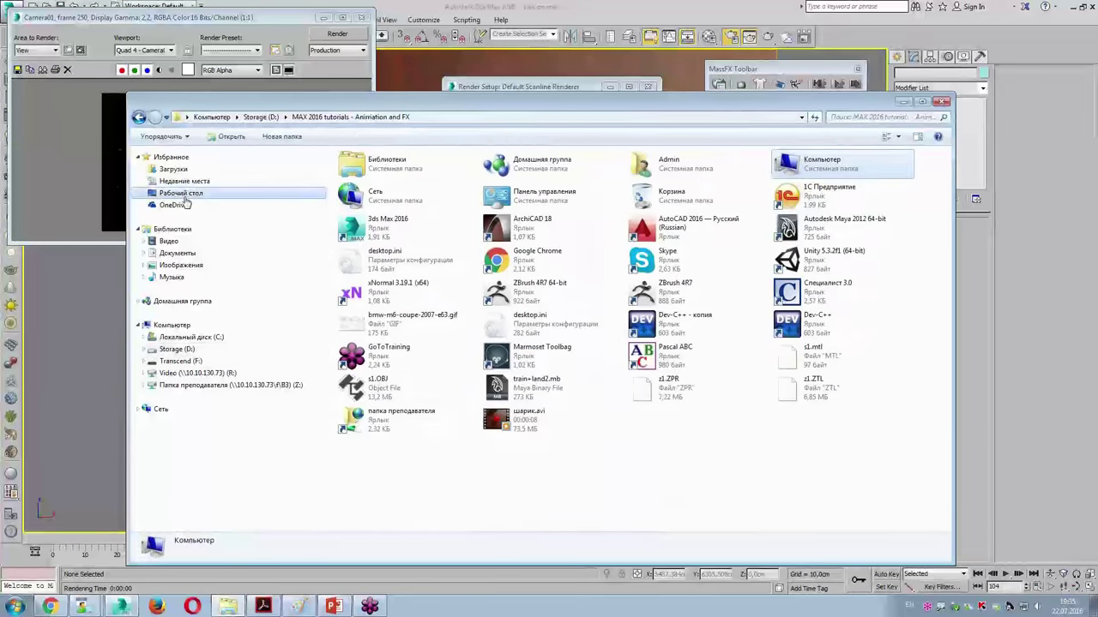
pyautogui.click(543, 436)
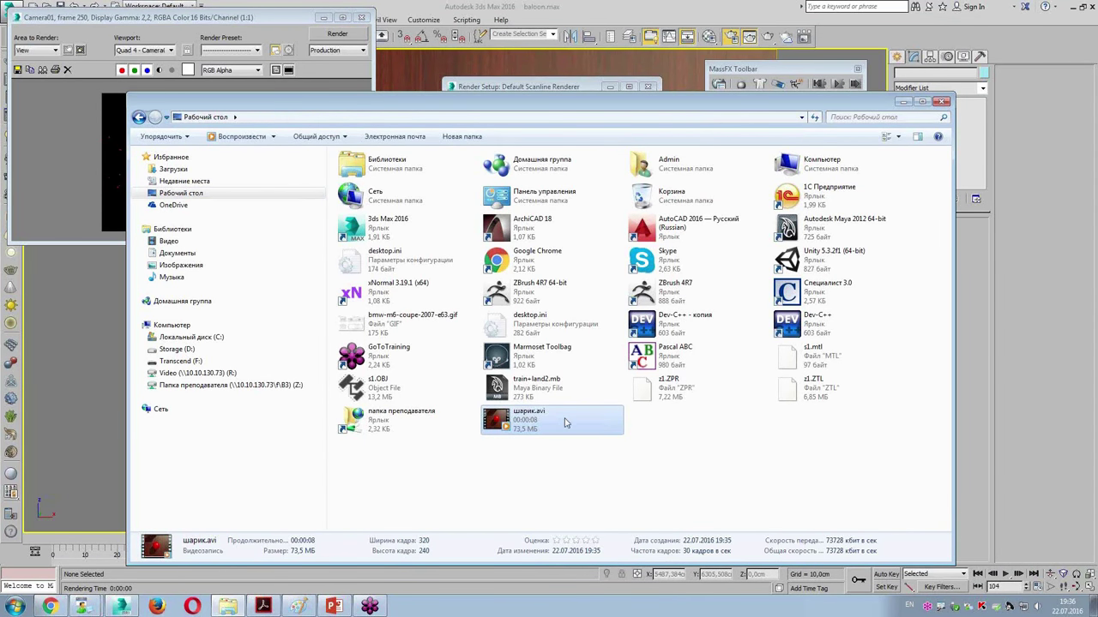
pyautogui.doubleClick(564, 422)
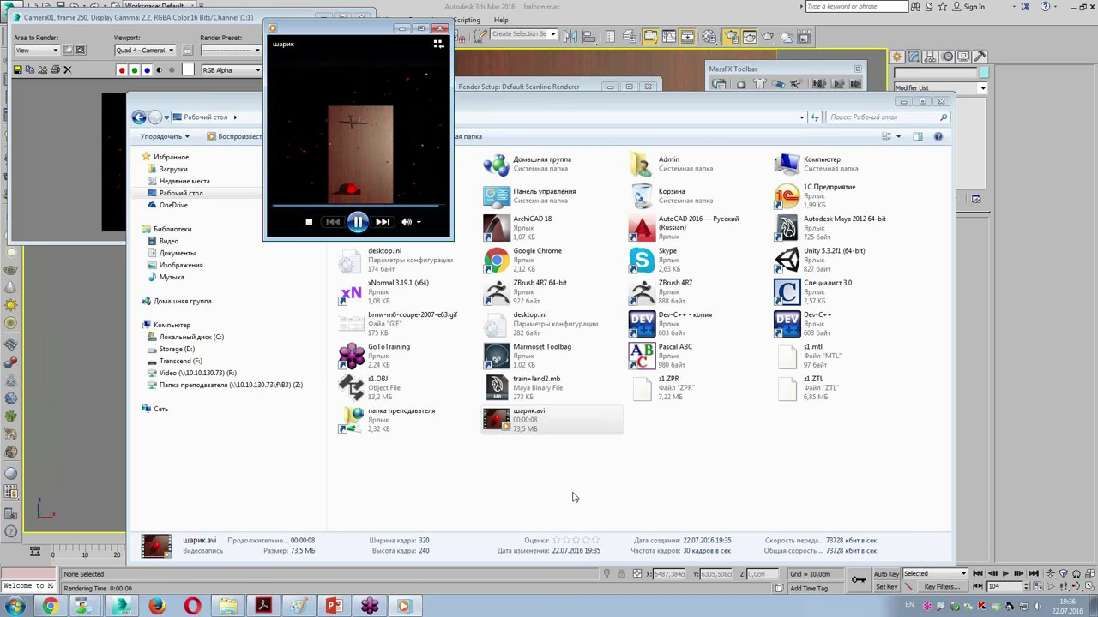
pyautogui.click(439, 28)
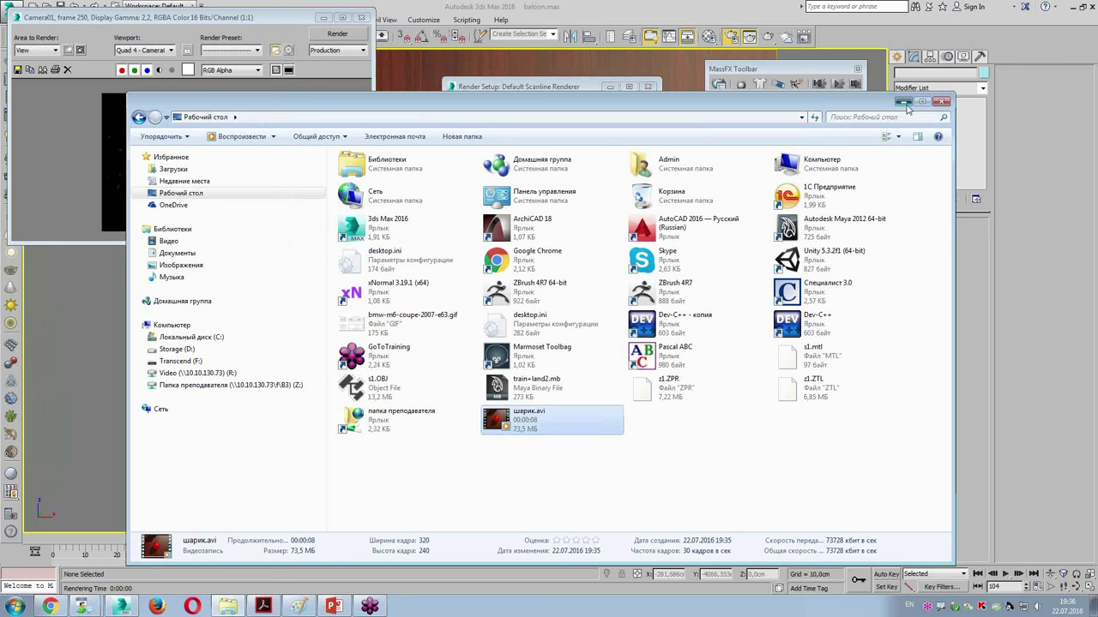
# Minimize Explorer and close the Rendered Frame Window and Render Setup
pyautogui.click(903, 102)
pyautogui.click(361, 19)
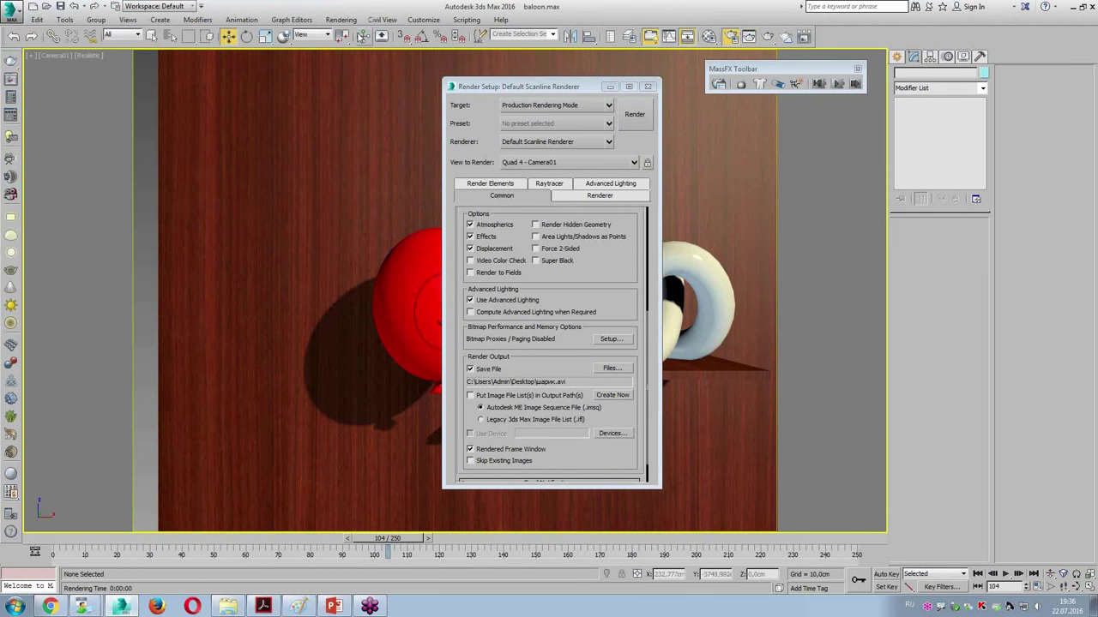
pyautogui.click(649, 88)
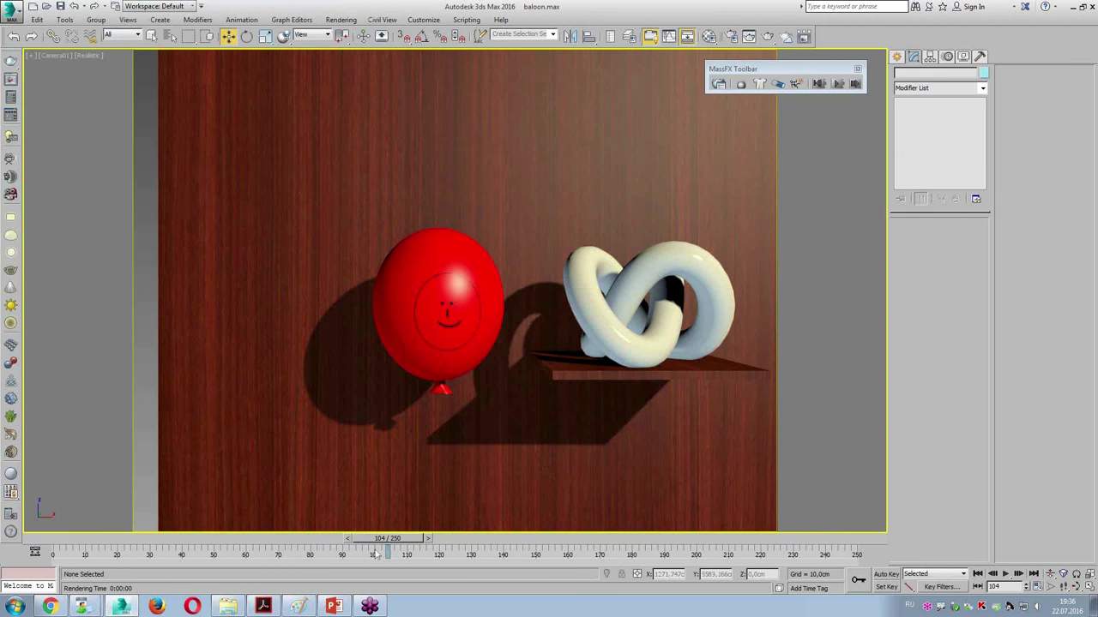
# Scrub the time slider from frame 104 to frame 134
pyautogui.moveTo(387, 540); pyautogui.dragTo(481, 540)
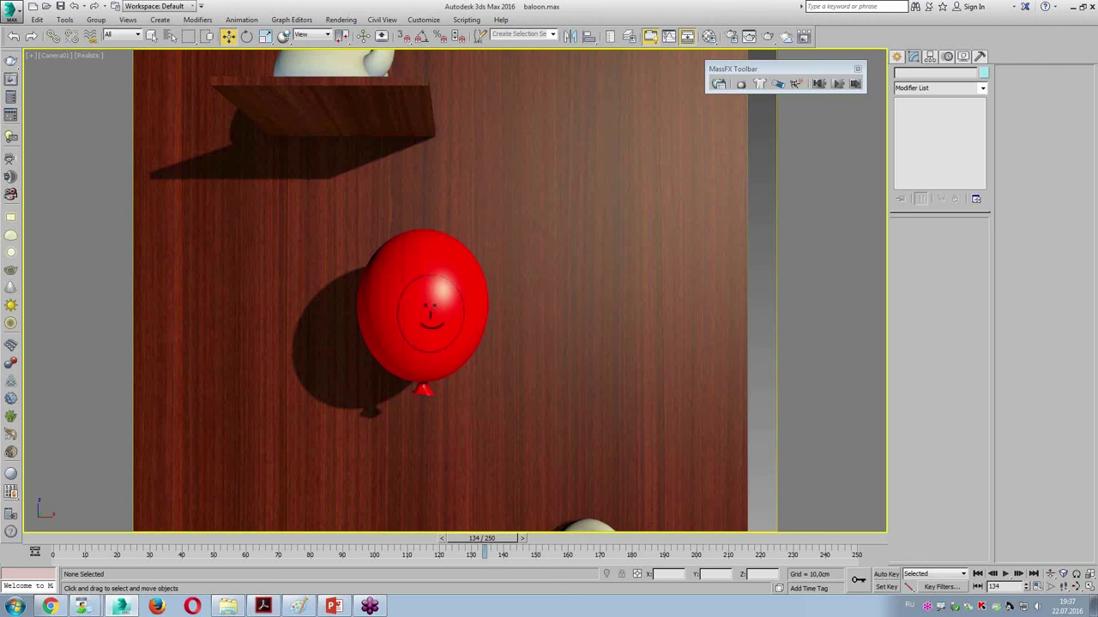
# In the four-viewport layout, select the Omni01 light and show its intensity settings
pyautogui.hotkey('alt', 'w')
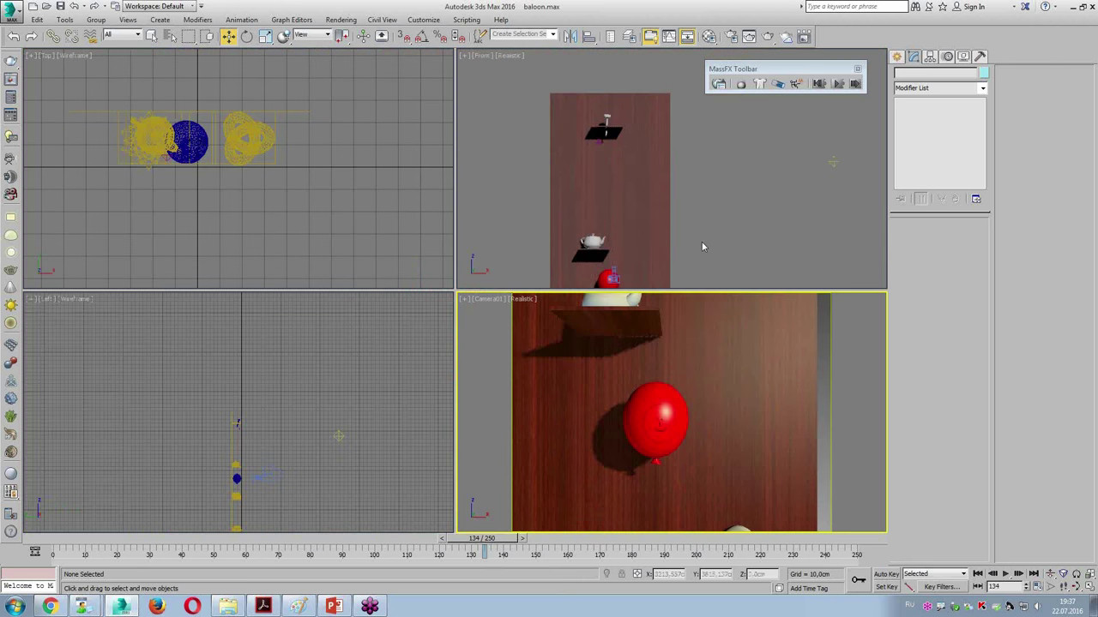
pyautogui.scroll(-3, 702, 246)
pyautogui.rightClick(743, 146)
pyautogui.click(743, 145)
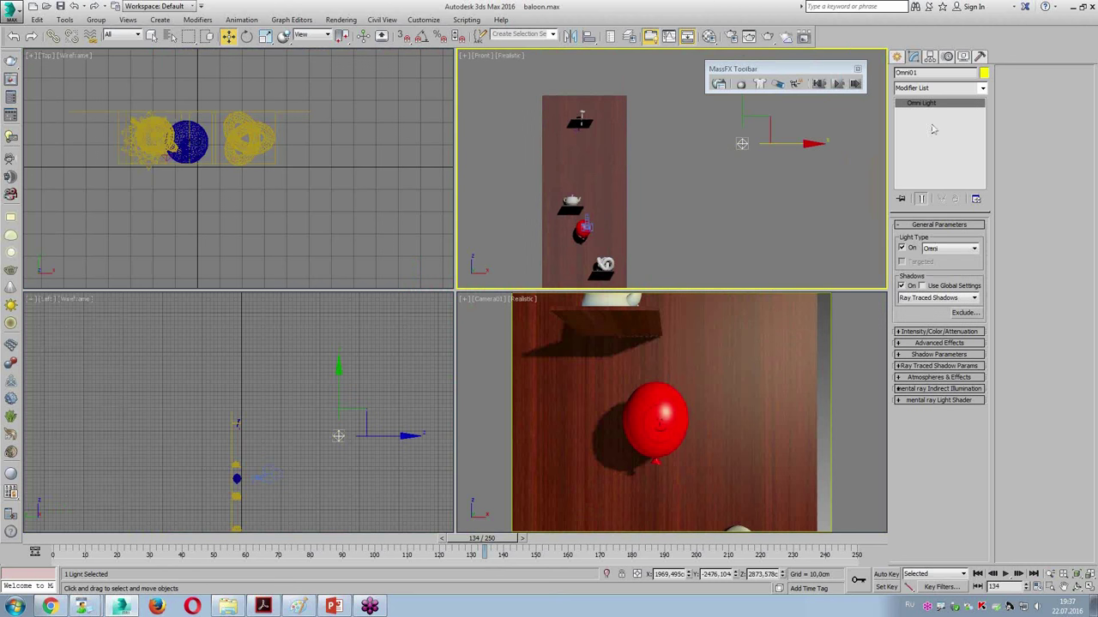
pyautogui.click(932, 333)
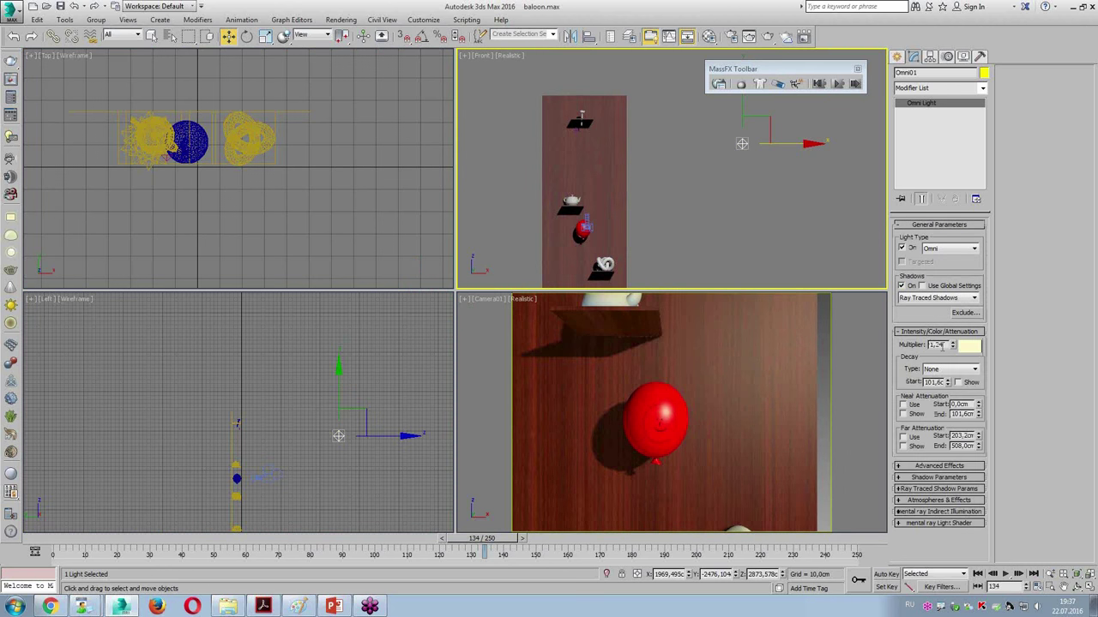
# Turn on Auto Key and key Omni01's multiplier at 0 on frame 0
pyautogui.moveTo(482, 539); pyautogui.dragTo(51, 541)
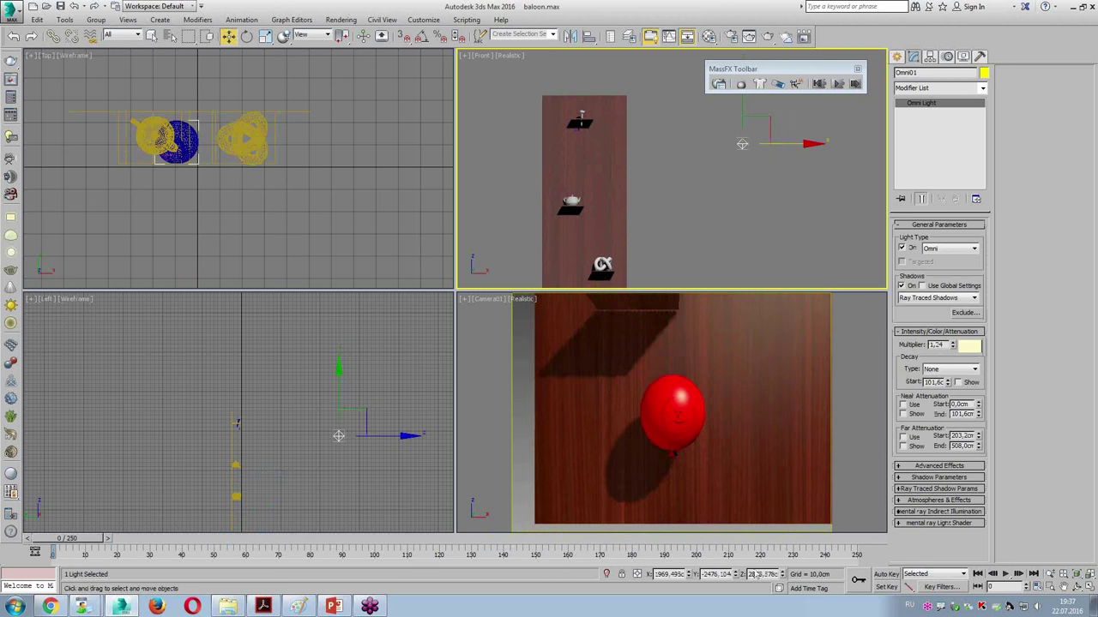
pyautogui.click(886, 575)
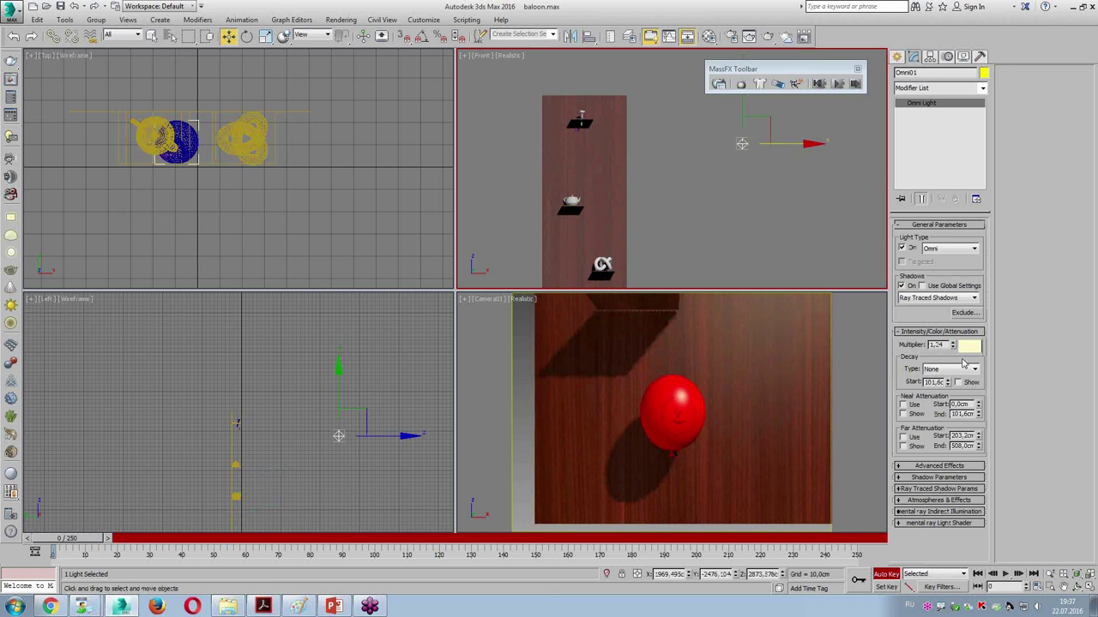
pyautogui.moveTo(952, 346); pyautogui.dragTo(950, 379)
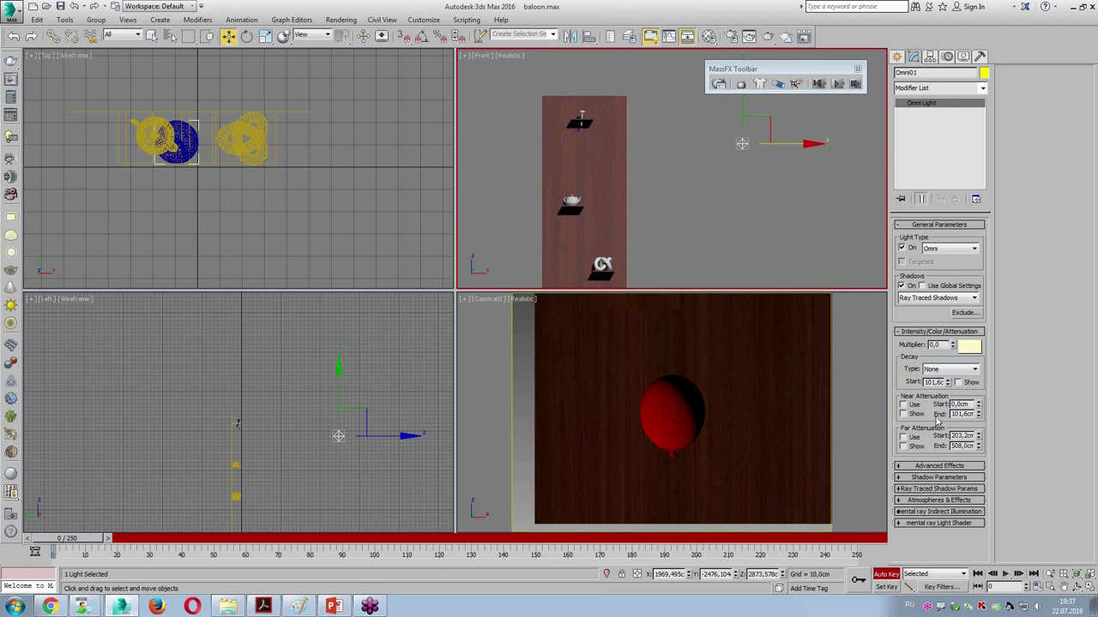
# Key the multiplier at 3.81 on frame 101, turn off Auto Key, and scrub to frame 93
pyautogui.moveTo(72, 539); pyautogui.dragTo(375, 553)
pyautogui.press('w')
pyautogui.moveTo(952, 344); pyautogui.dragTo(953, 291)
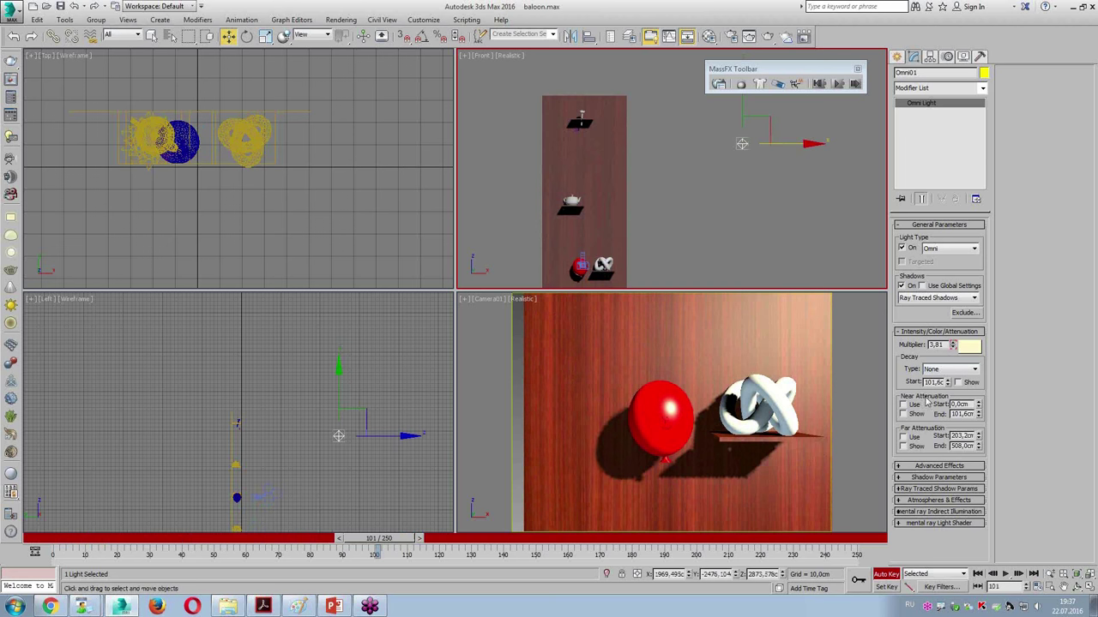
pyautogui.click(885, 574)
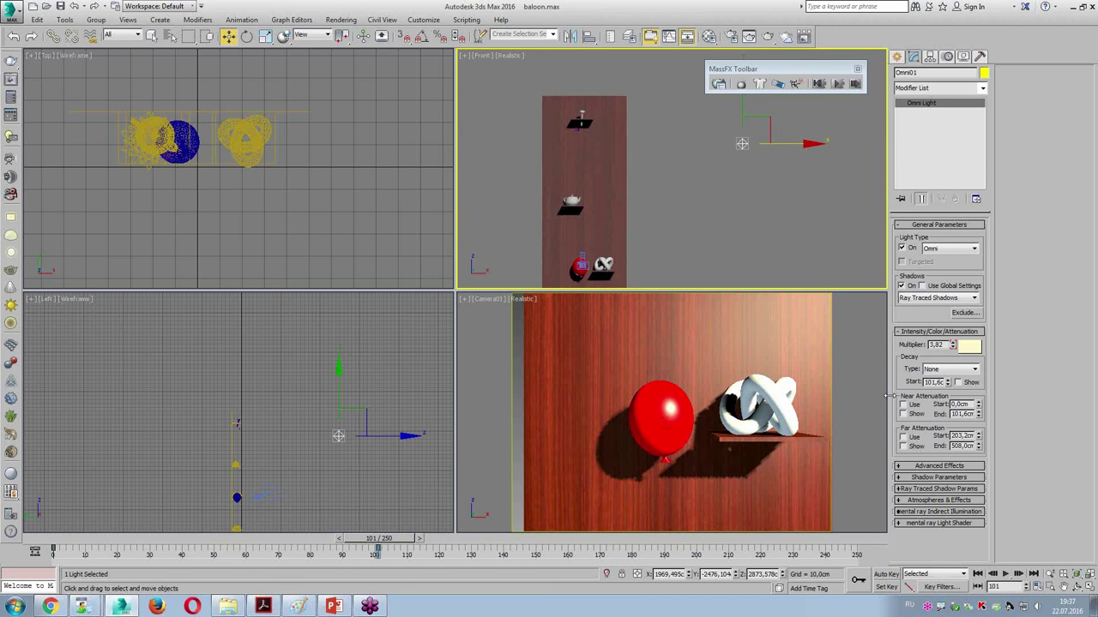
pyautogui.moveTo(395, 547)
pyautogui.mouseDown()
pyautogui.moveTo(157, 548)
pyautogui.moveTo(353, 553)
pyautogui.mouseUp()
pyautogui.press('w')
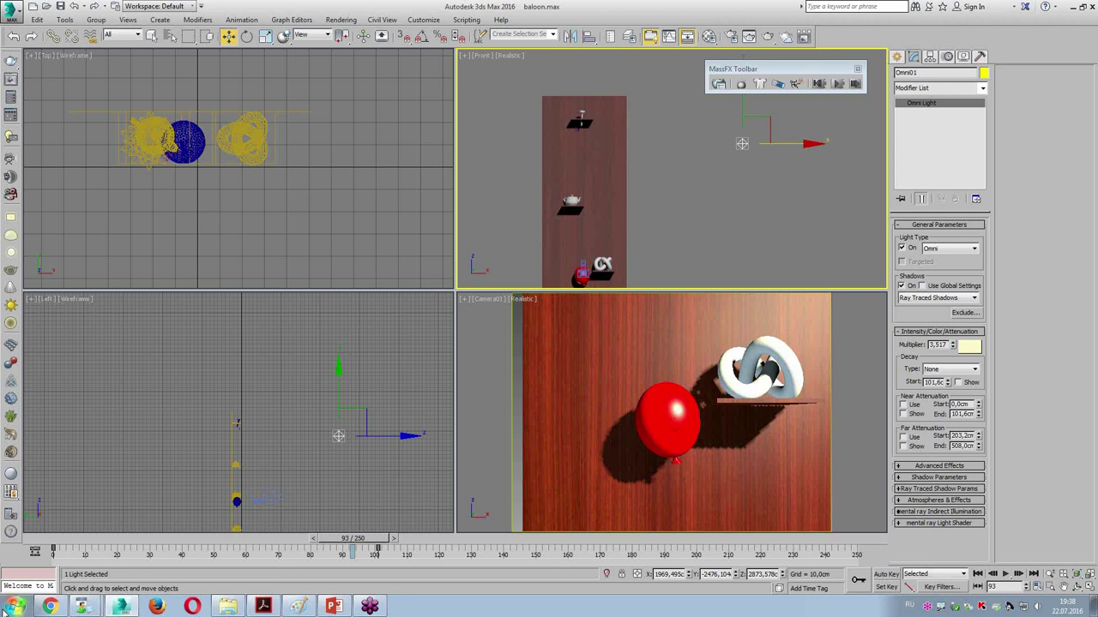
# Scroll PowerPoint to slide 3 'Кому нужна анимация в 3DS Max' and Alt+Tab back to 3ds Max
pyautogui.click(334, 607)
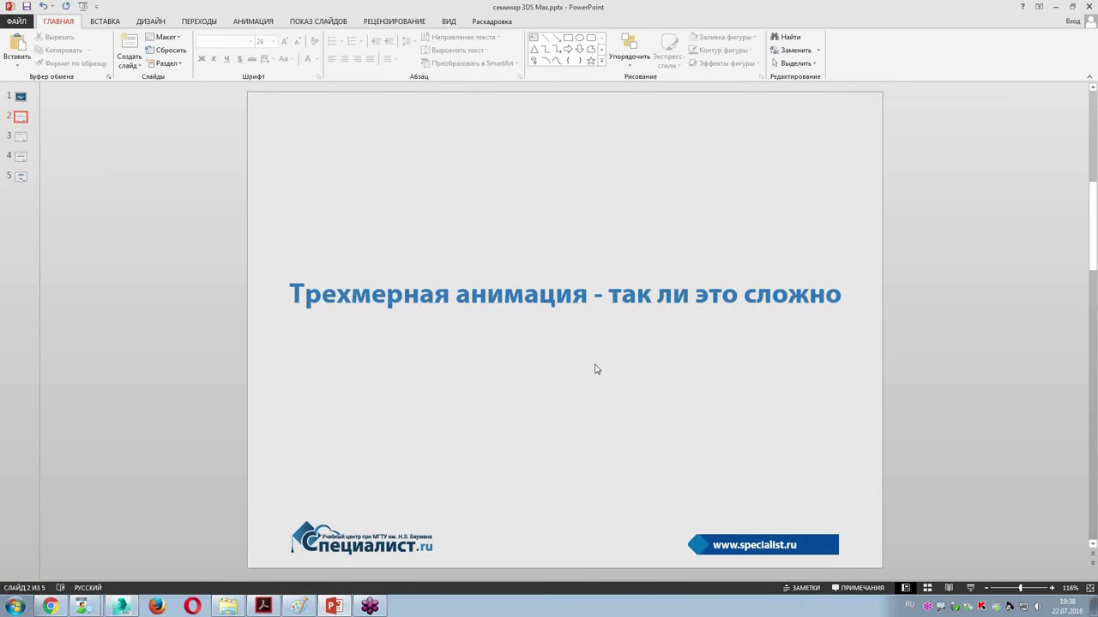
pyautogui.scroll(1, 597, 368)
pyautogui.scroll(-1, 596, 369)
pyautogui.scroll(-1, 597, 369)
pyautogui.scroll(-1, 597, 369)
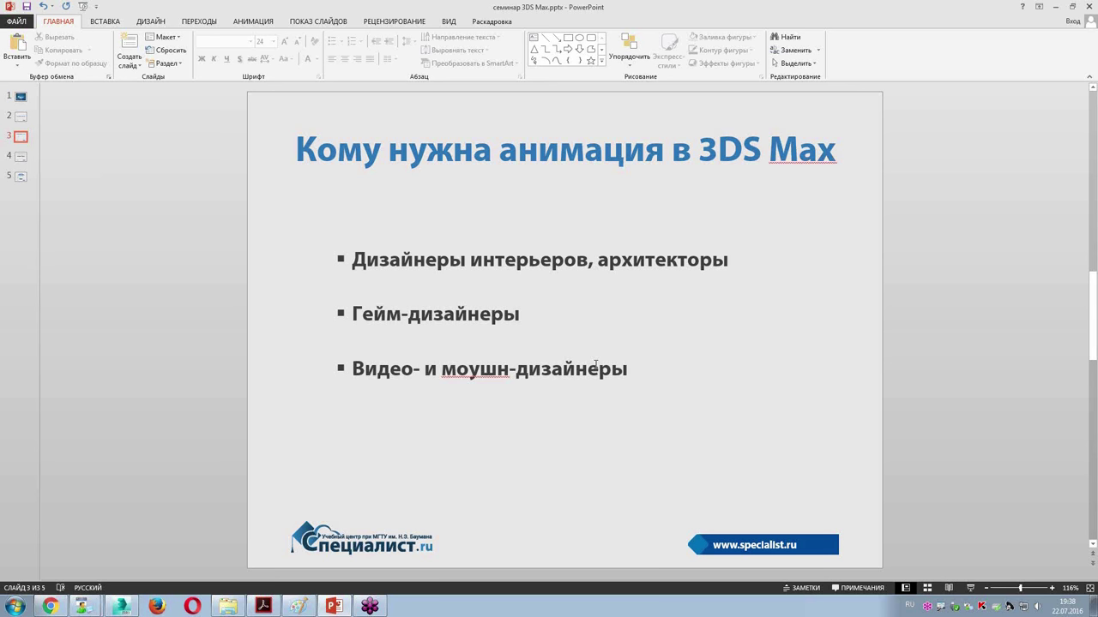
pyautogui.hotkey('alt', 'Tab')
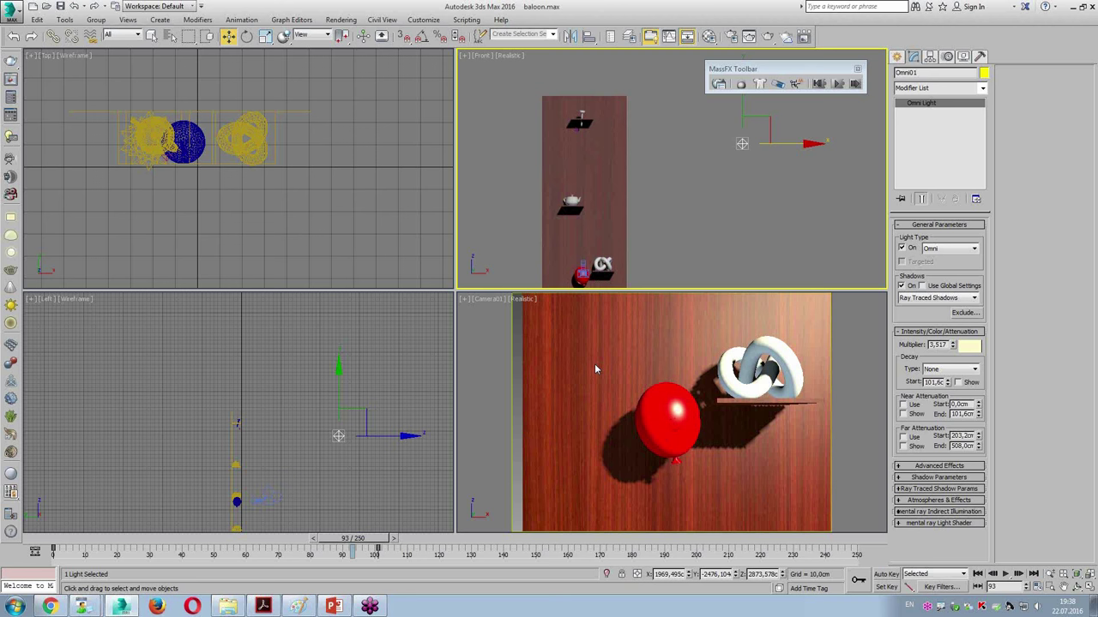
# Open Constraints - path 2.max via File > Open without saving the balloon scene
pyautogui.click(46, 7)
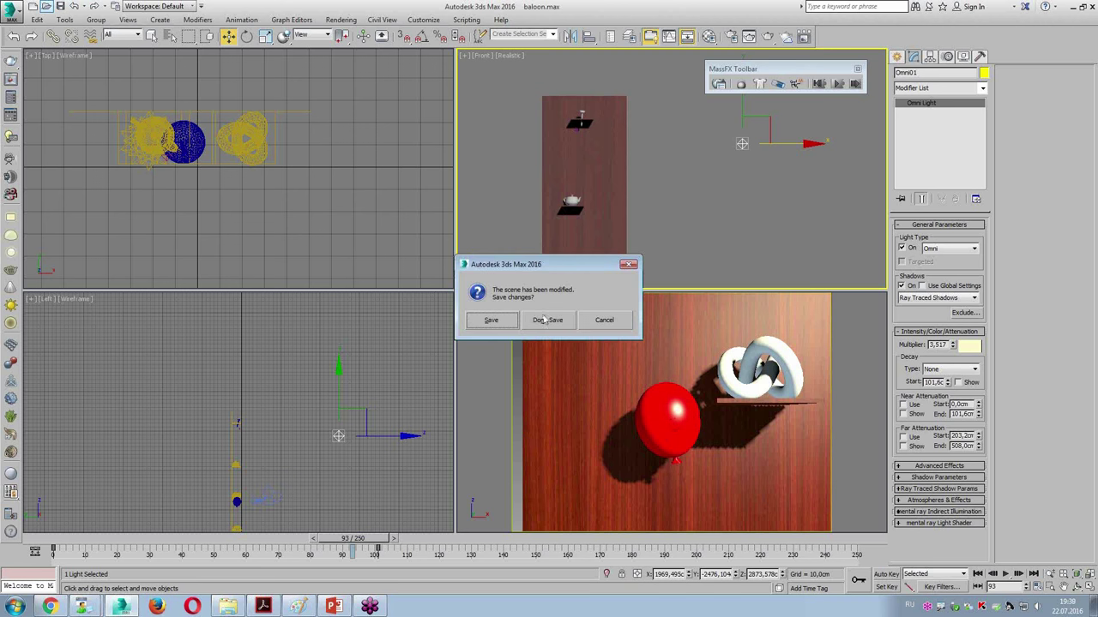
pyautogui.click(546, 319)
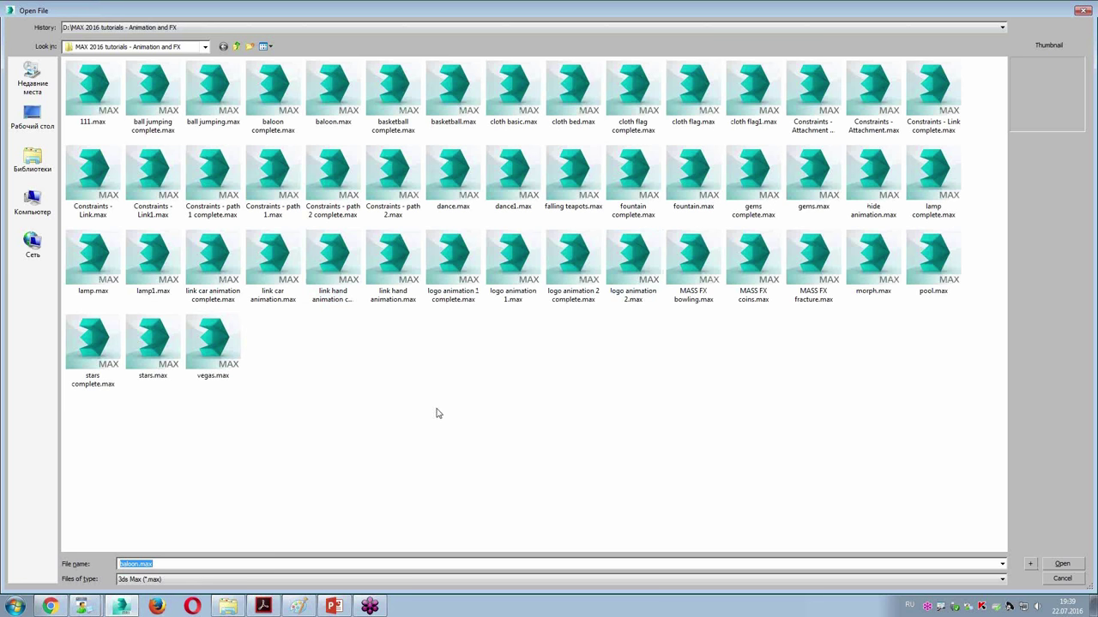
pyautogui.click(268, 177)
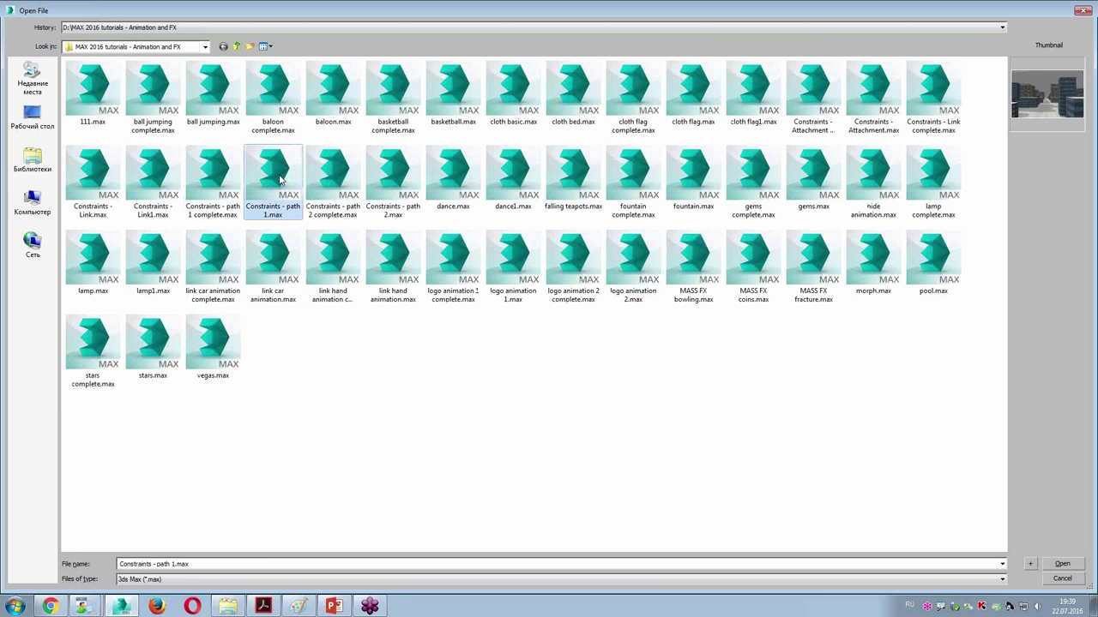
pyautogui.click(343, 178)
pyautogui.click(382, 178)
pyautogui.doubleClick(381, 177)
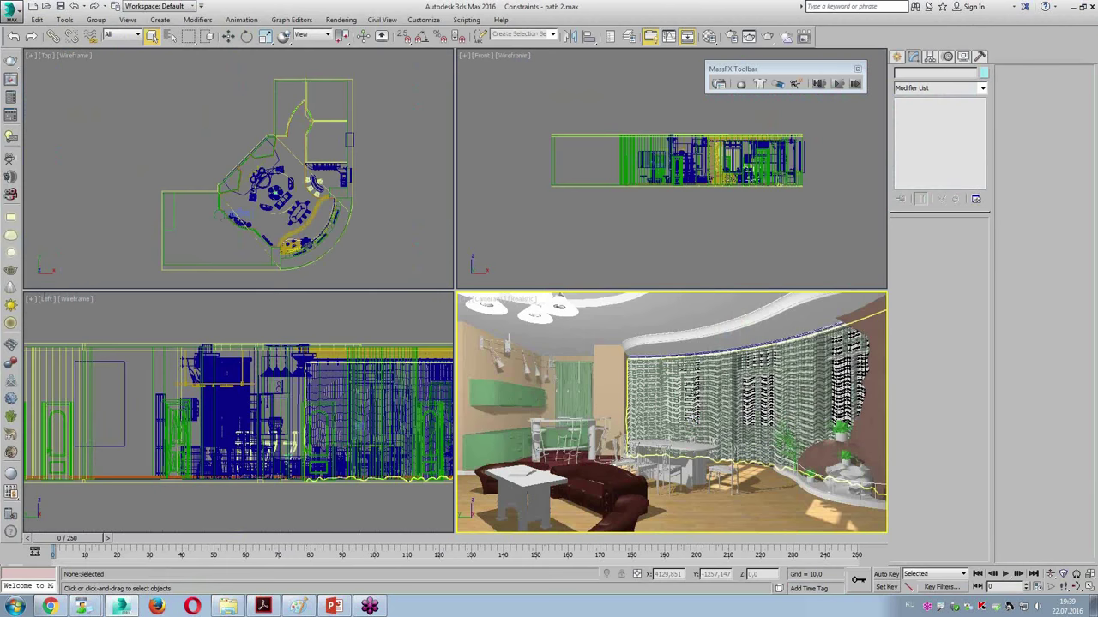
# Maximize the camera view, switch it to Perspective, and orbit toward the shelving unit
pyautogui.click(506, 321)
pyautogui.hotkey('alt', 'w')
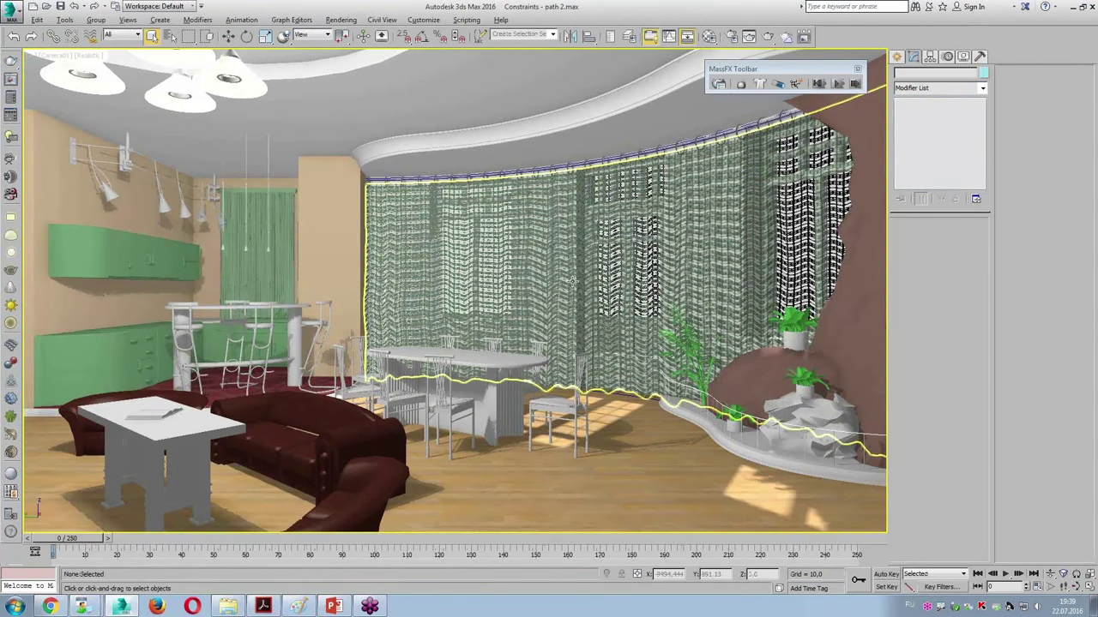
pyautogui.press('p')
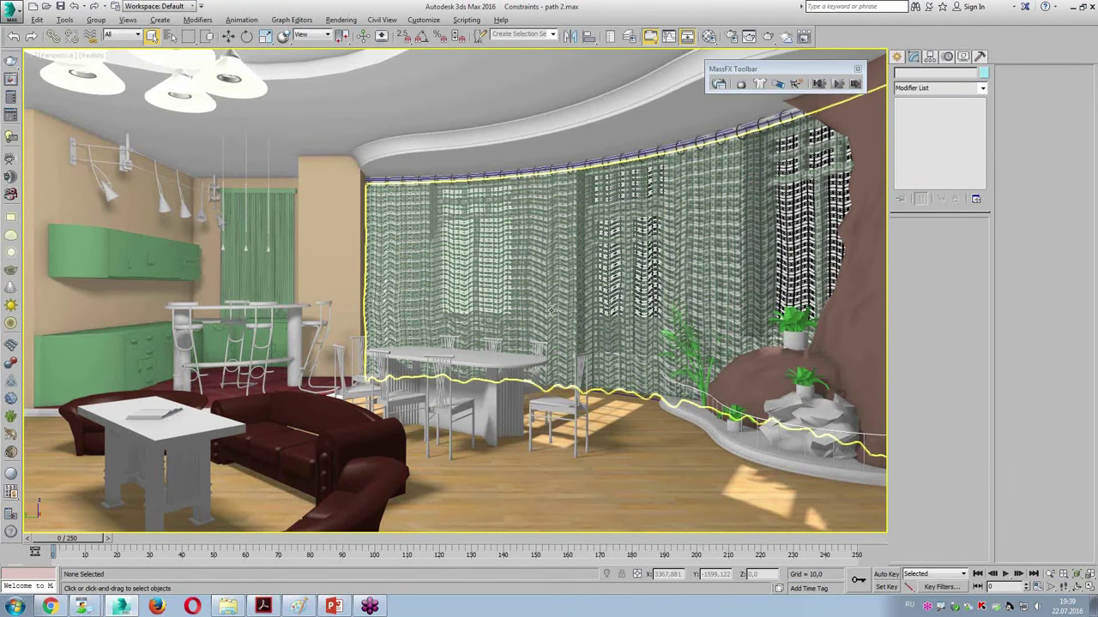
pyautogui.keyDown('alt'); pyautogui.moveTo(551, 311); pyautogui.dragTo(427, 312, button='middle'); pyautogui.keyUp('alt')
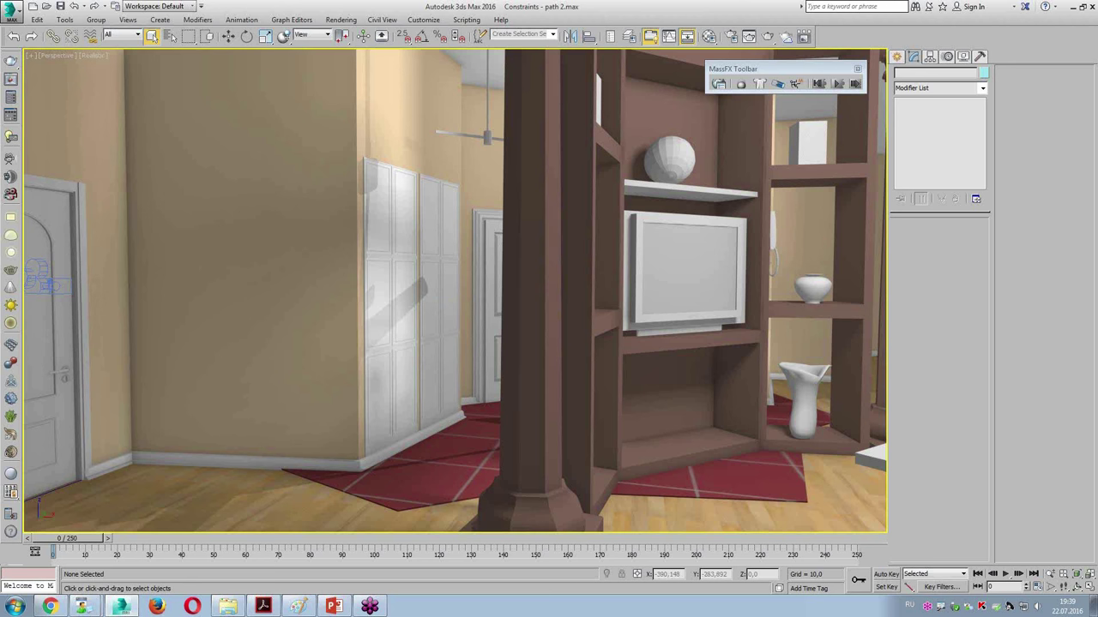
# Return to four views, then maximize the Top view and zoom into the floor plan
pyautogui.hotkey('alt', 'w')
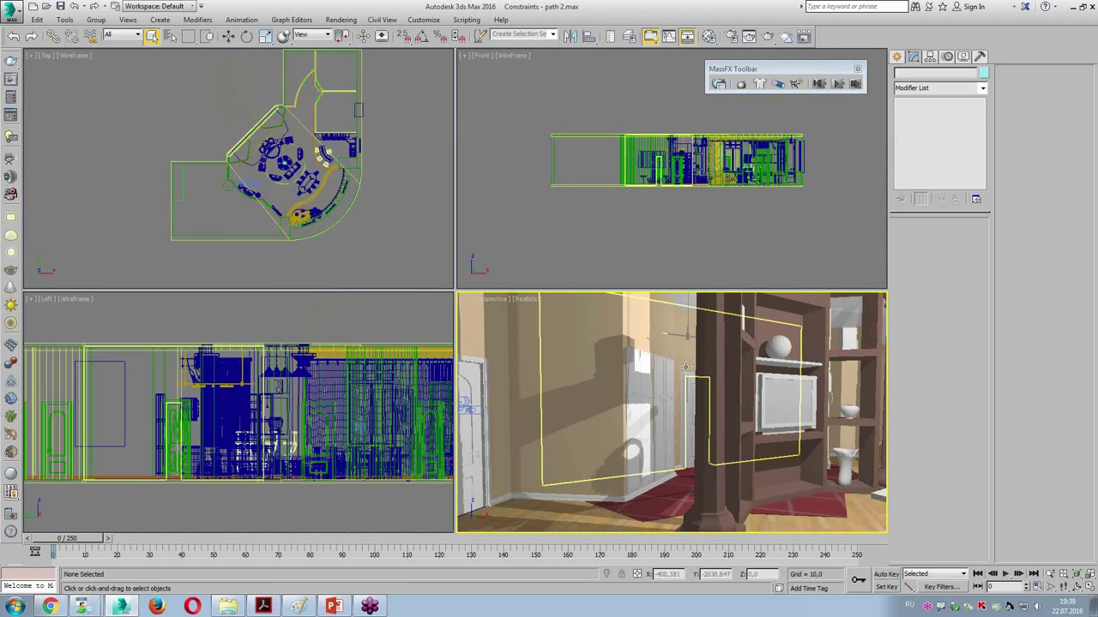
pyautogui.click(407, 219)
pyautogui.scroll(1, 374, 210)
pyautogui.scroll(2, 365, 209)
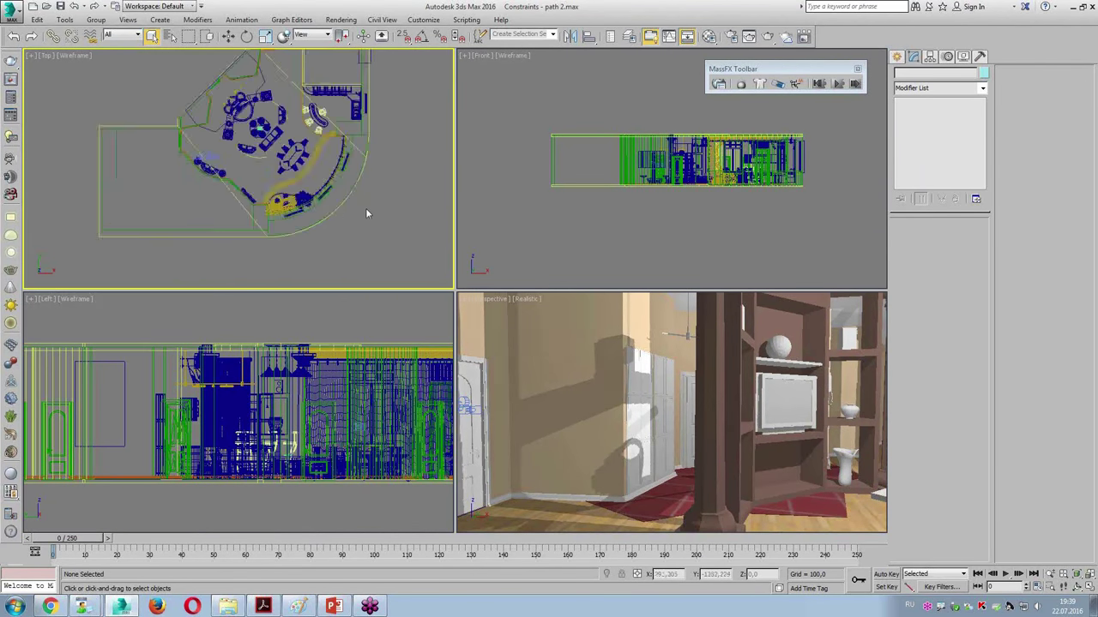
pyautogui.hotkey('alt', 'w')
pyautogui.scroll(1, 463, 343)
pyautogui.scroll(2, 480, 471)
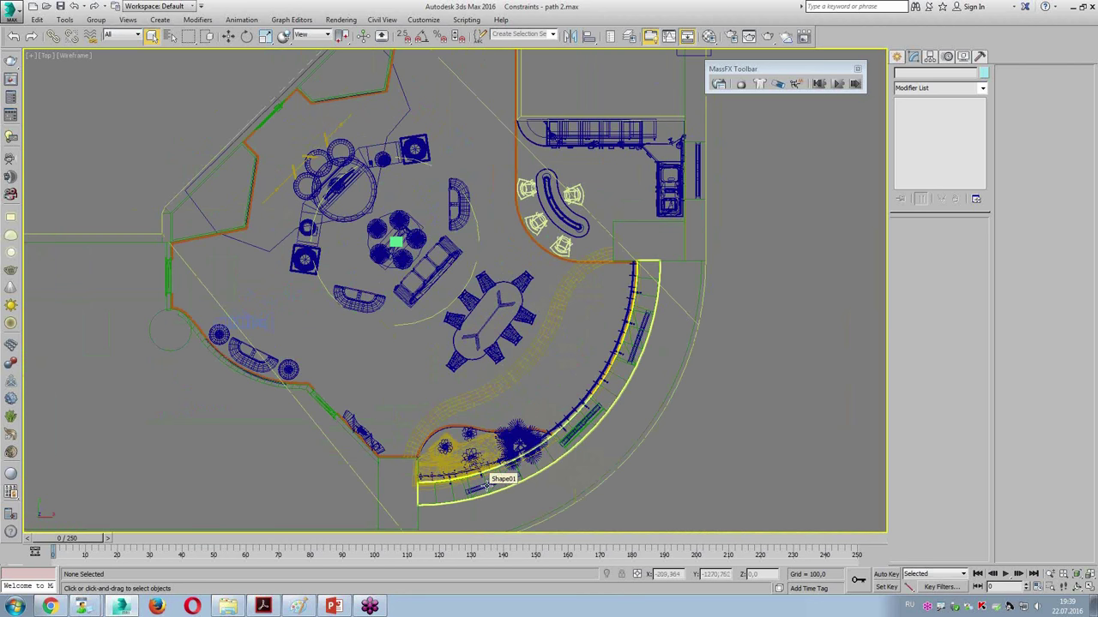
# Start a Bezier Line spline in Top view and place its first curve points around the lower room
pyautogui.click(896, 57)
pyautogui.click(915, 75)
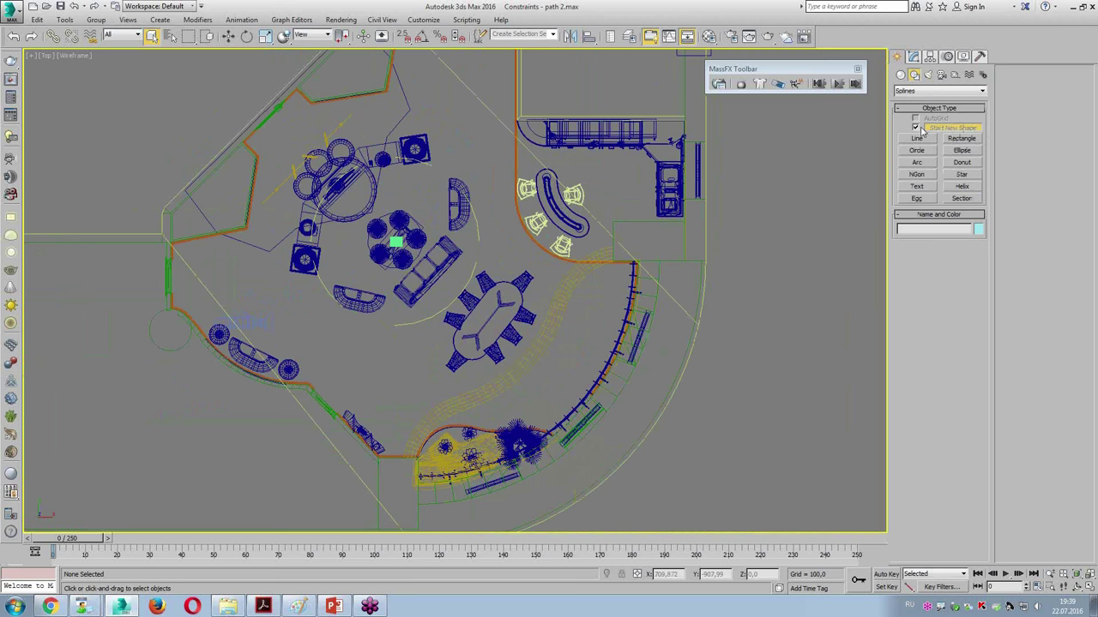
pyautogui.click(917, 138)
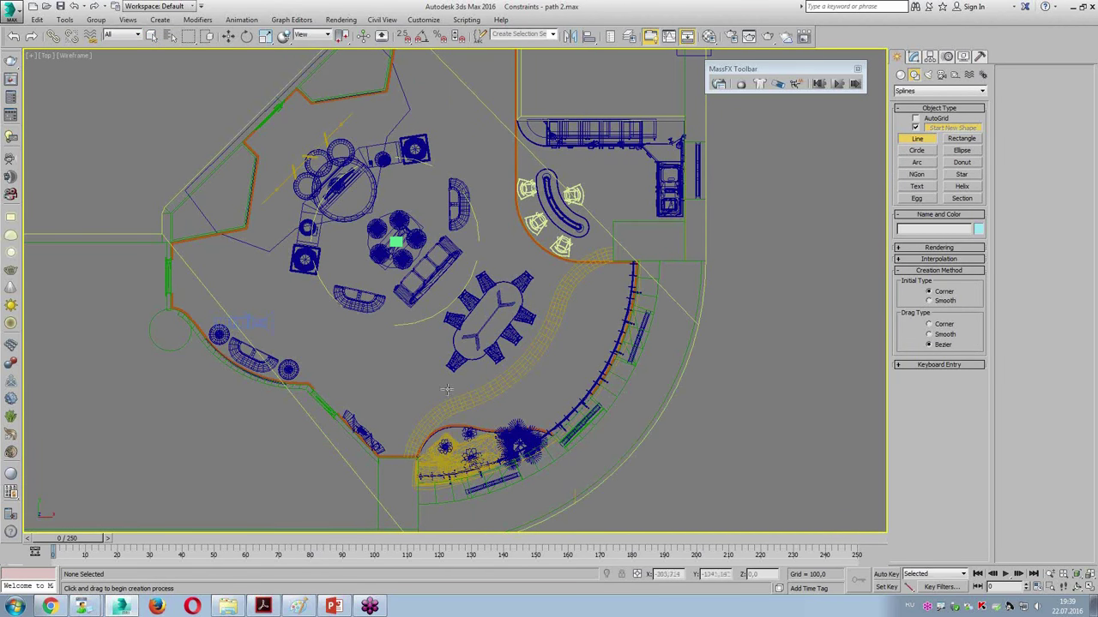
pyautogui.click(258, 235)
pyautogui.click(290, 327)
pyautogui.click(346, 377)
pyautogui.rightClick(353, 380)
pyautogui.click(397, 391)
pyautogui.click(532, 305)
# Continue the spiral path around the top and left of the room and finish it
pyautogui.click(504, 188)
pyautogui.click(372, 198)
pyautogui.click(338, 271)
pyautogui.click(405, 349)
pyautogui.click(509, 258)
pyautogui.click(488, 161)
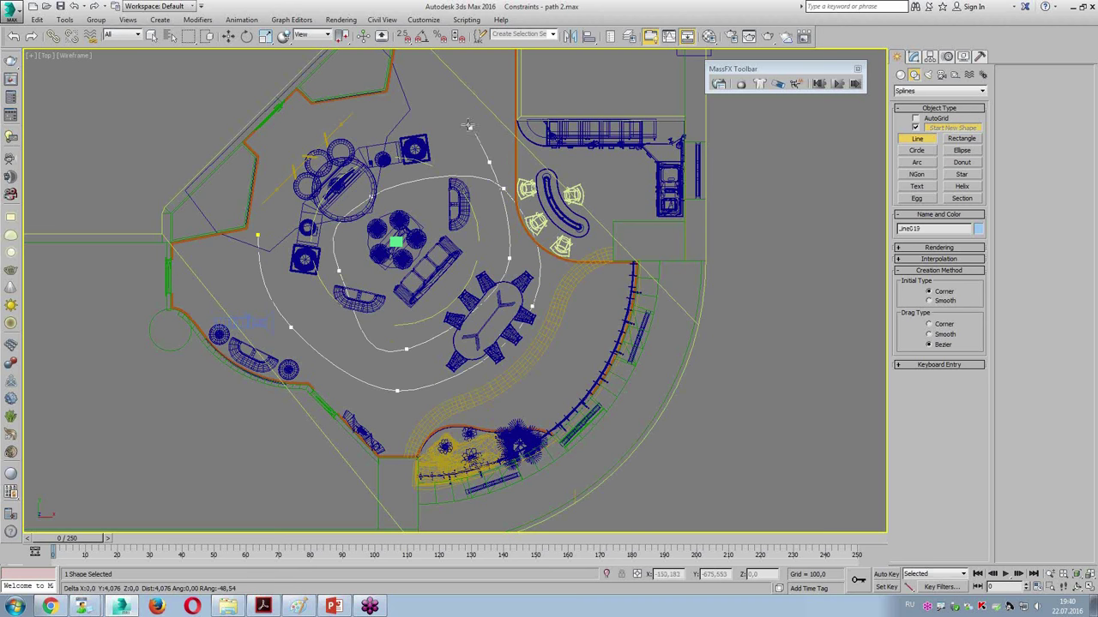
pyautogui.click(423, 91)
pyautogui.rightClick(423, 90)
# In a maximized Perspective view, move the Line019 path up along Z to shelf height
pyautogui.press('1')
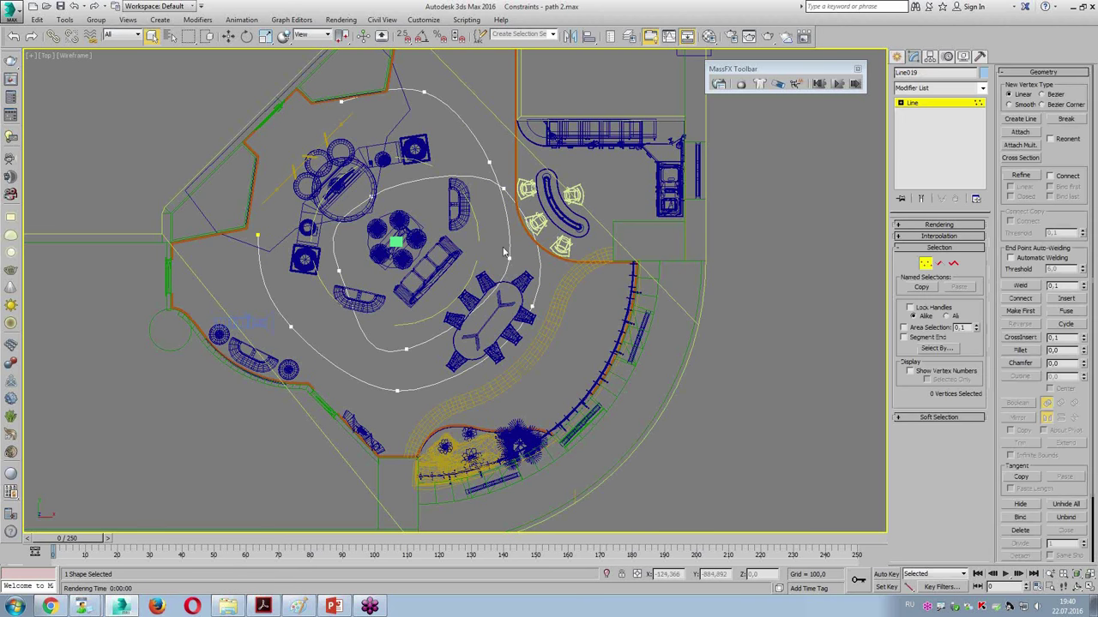
pyautogui.press('w')
pyautogui.press('1')
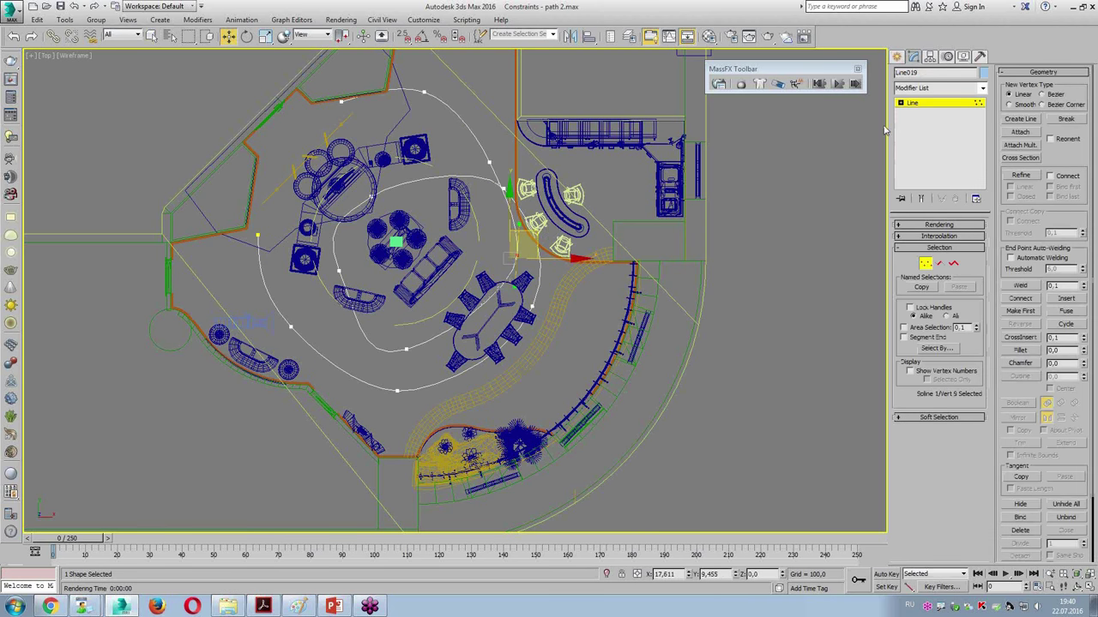
pyautogui.hotkey('alt', 'w')
pyautogui.rightClick(705, 444)
pyautogui.hotkey('alt', 'w')
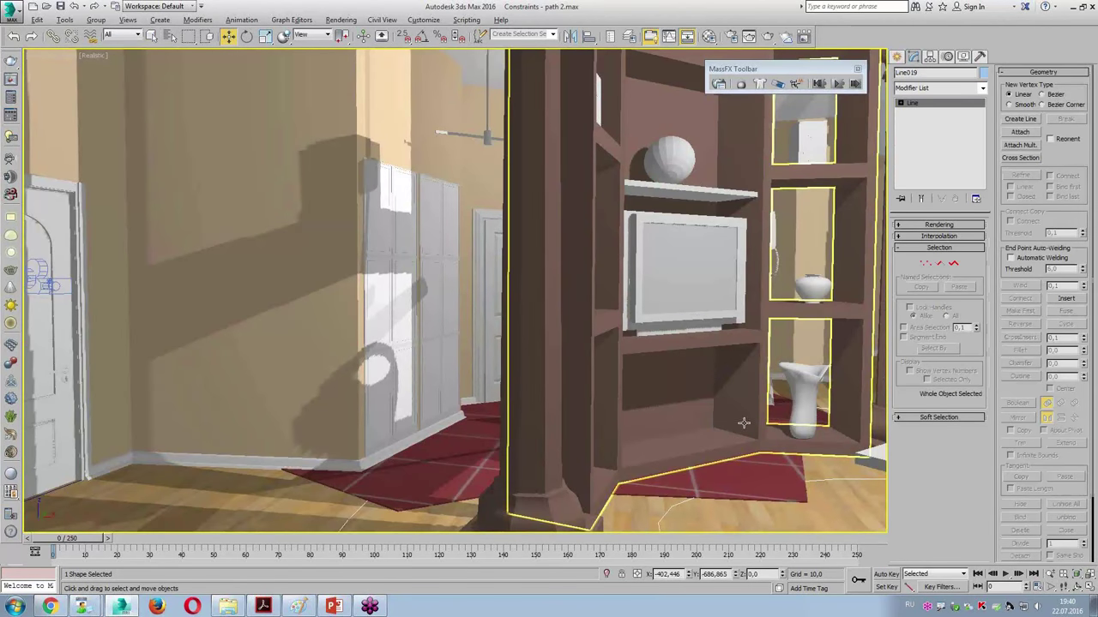
pyautogui.scroll(2, 739, 422)
pyautogui.scroll(5, 687, 441)
pyautogui.scroll(3, 688, 441)
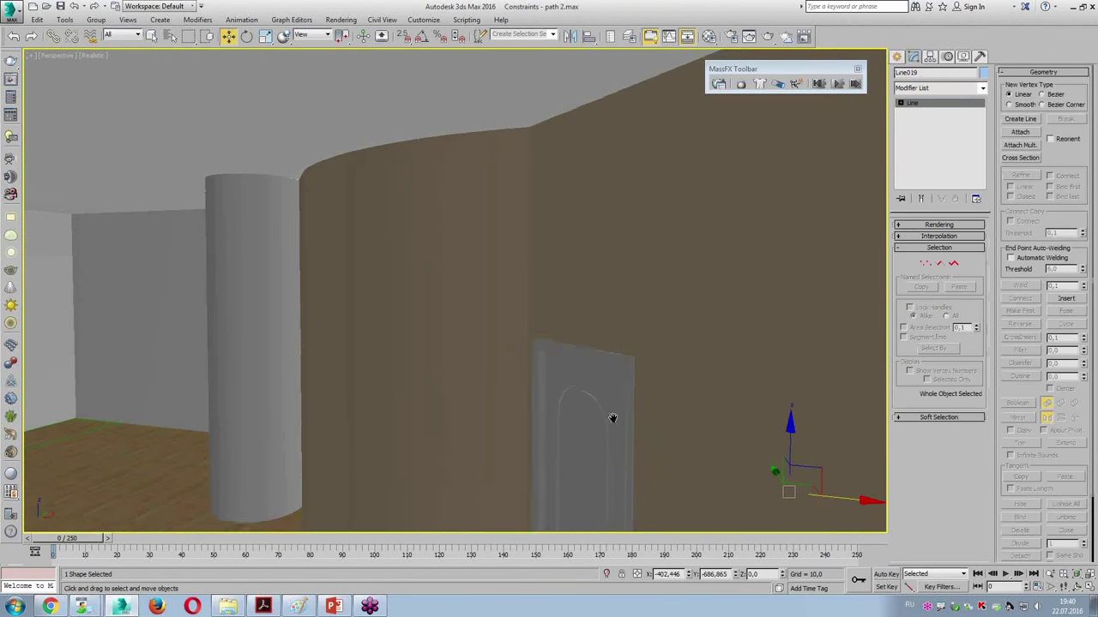
pyautogui.scroll(5, 613, 416)
pyautogui.moveTo(615, 357); pyautogui.dragTo(643, 438, button='middle')
pyautogui.scroll(3, 643, 437)
pyautogui.scroll(3, 576, 380)
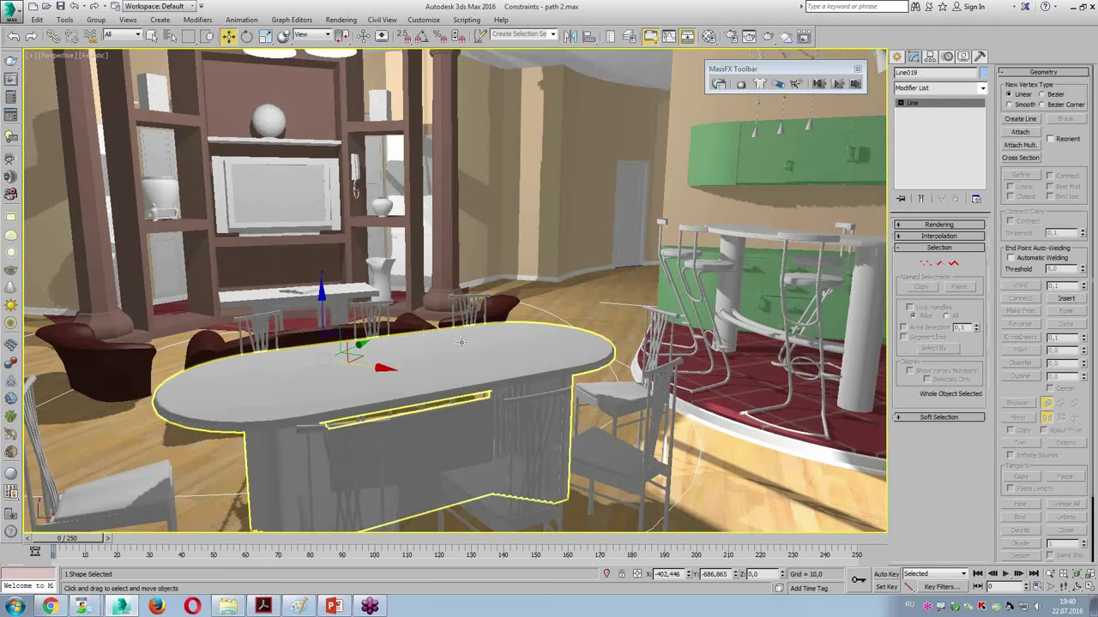
pyautogui.moveTo(321, 300)
pyautogui.mouseDown()
pyautogui.moveTo(312, 151)
pyautogui.moveTo(313, 162)
pyautogui.mouseUp()
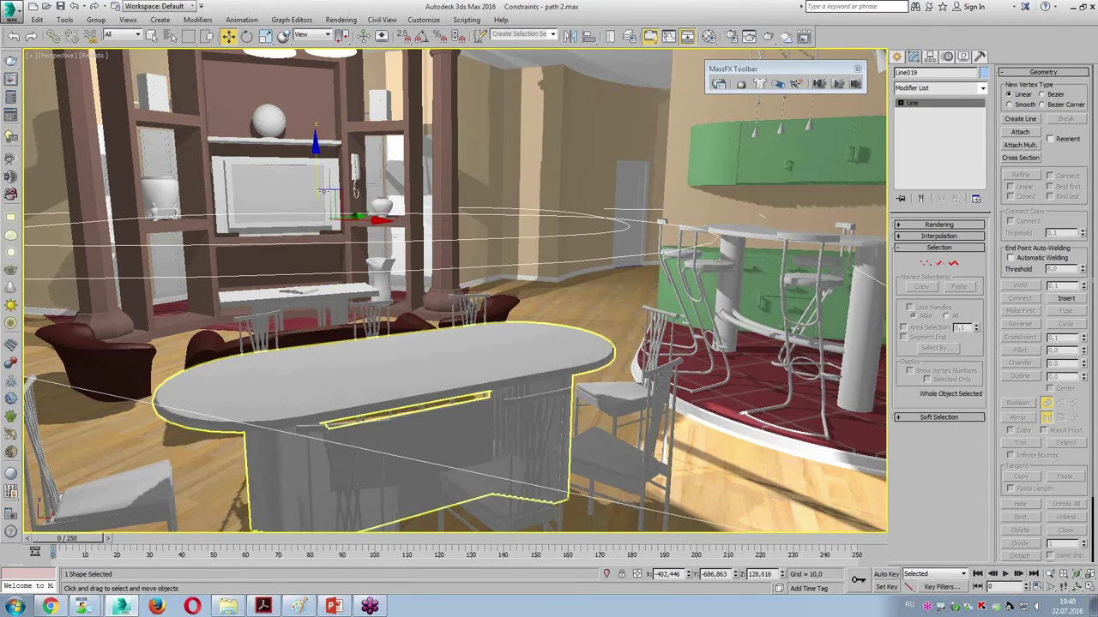
# Return to a full-size Top view, pan slightly, and deselect the path
pyautogui.hotkey('alt', 'w')
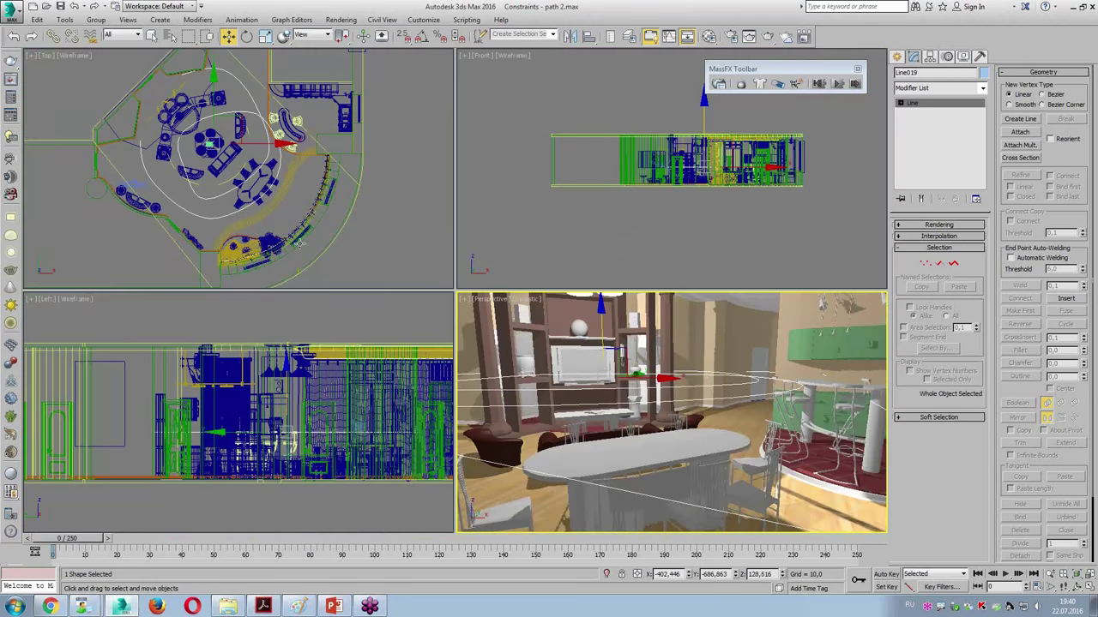
pyautogui.scroll(1, 322, 176)
pyautogui.hotkey('alt', 'w')
pyautogui.moveTo(323, 181); pyautogui.dragTo(300, 170, button='middle')
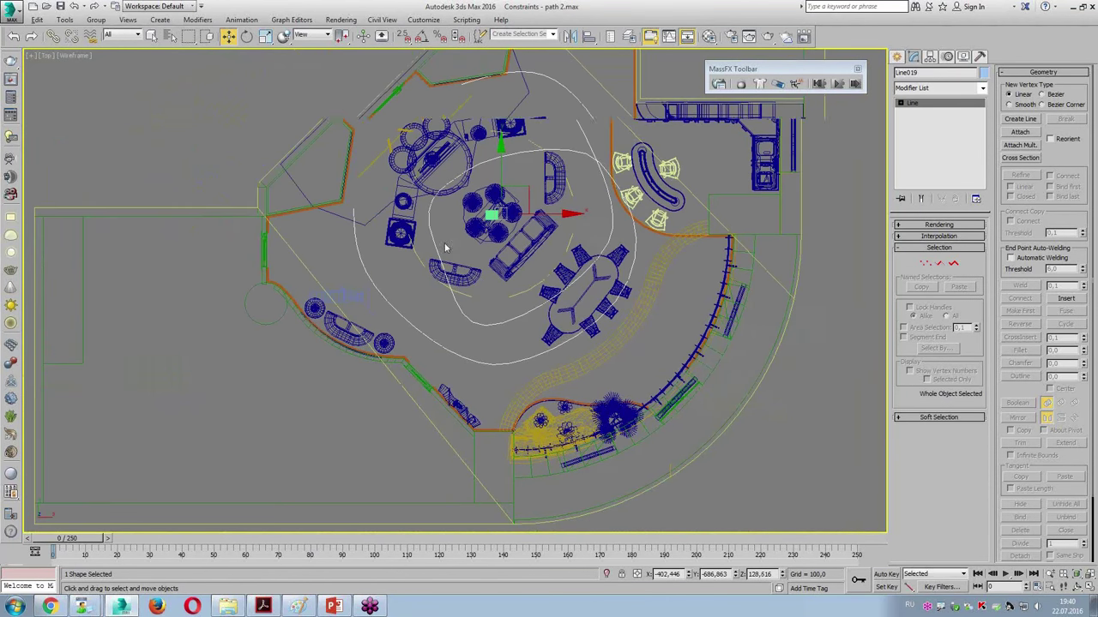
pyautogui.click(344, 303)
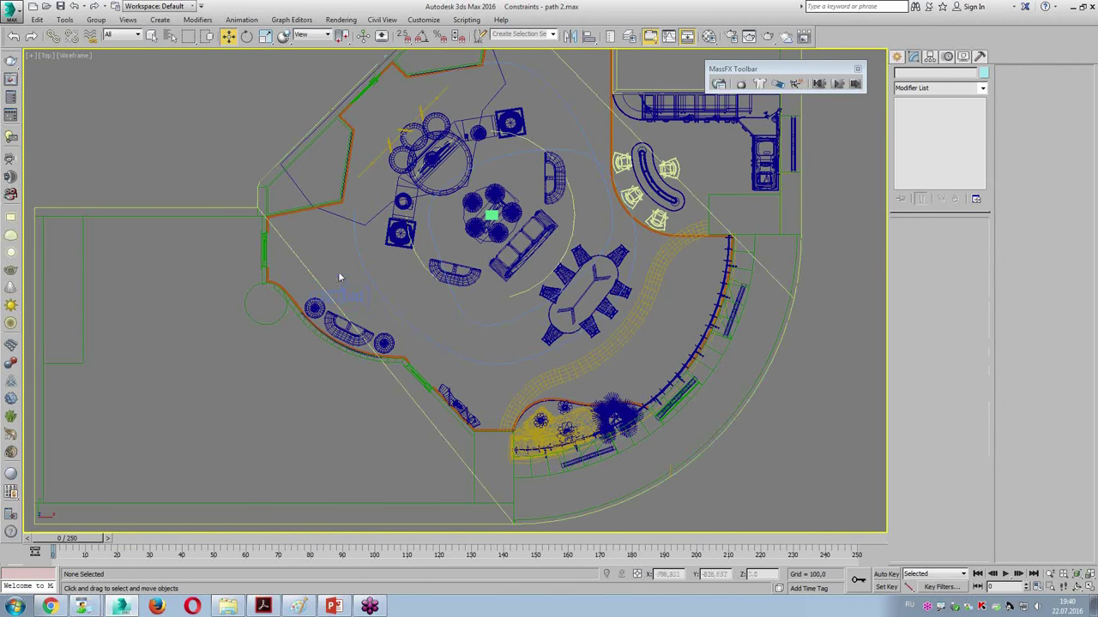
# Select Camera01 near the sofas using the Cameras selection filter, then reset the filter to All
pyautogui.click(336, 310)
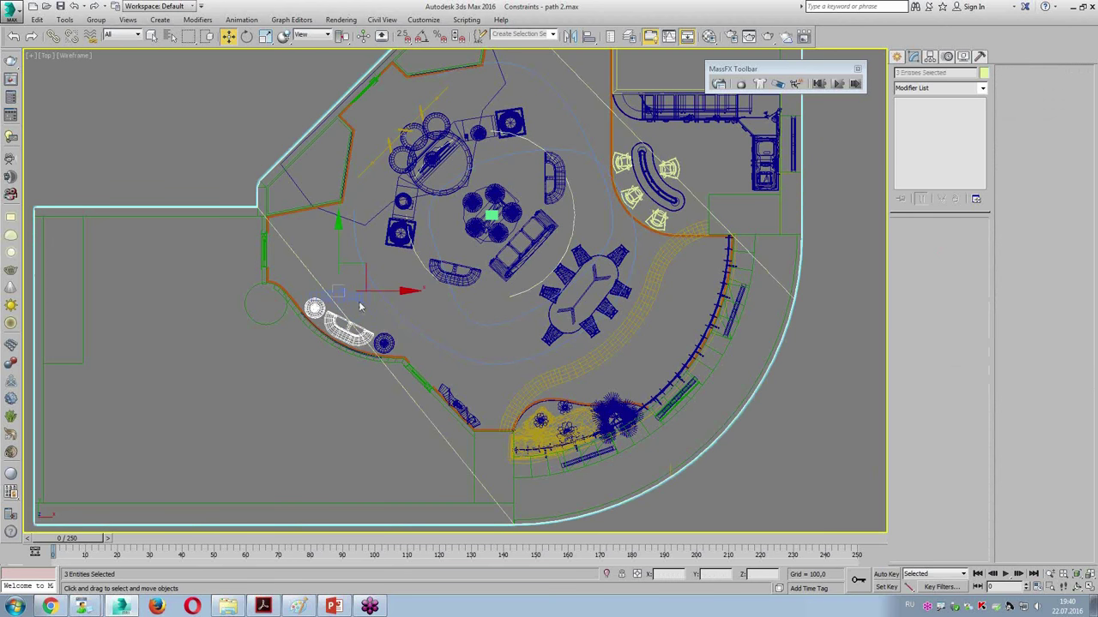
pyautogui.click(135, 35)
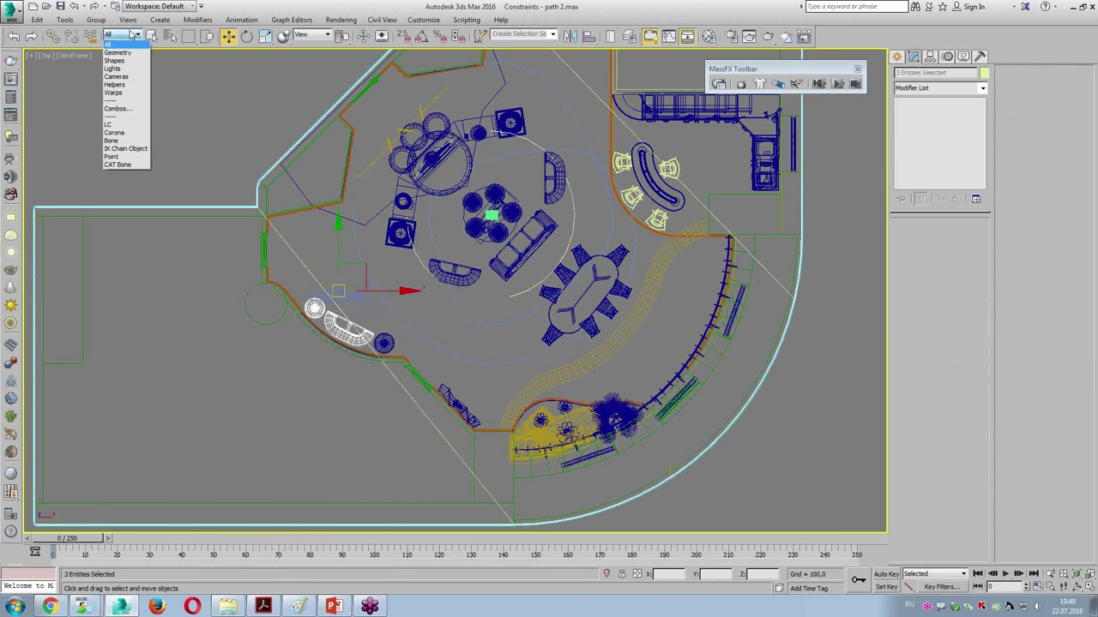
pyautogui.click(122, 82)
pyautogui.click(356, 300)
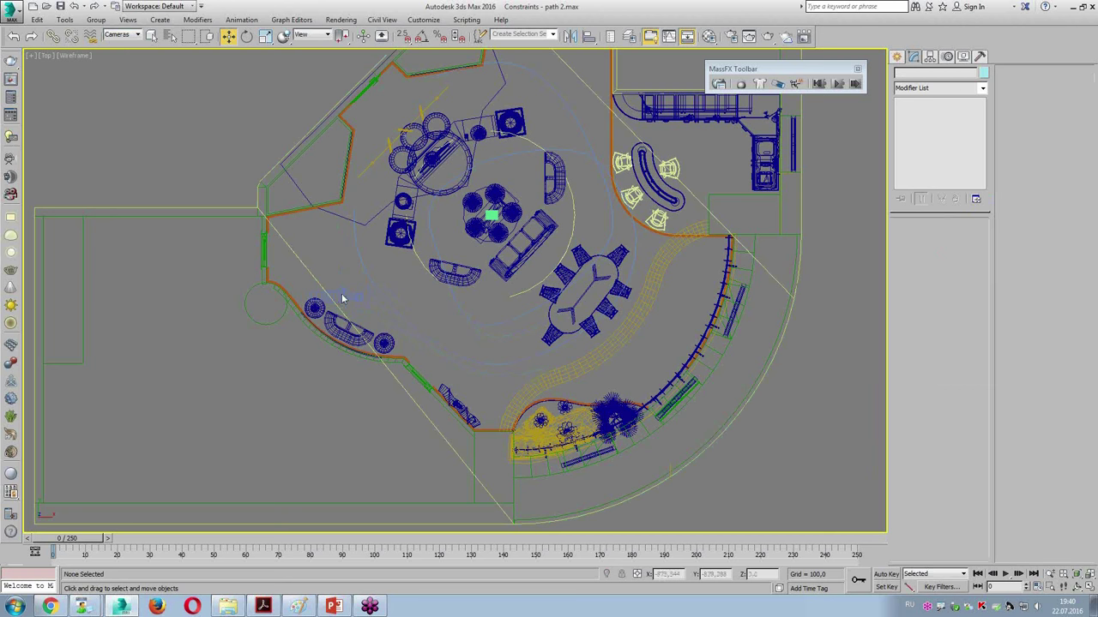
pyautogui.click(323, 291)
pyautogui.click(120, 35)
pyautogui.click(122, 45)
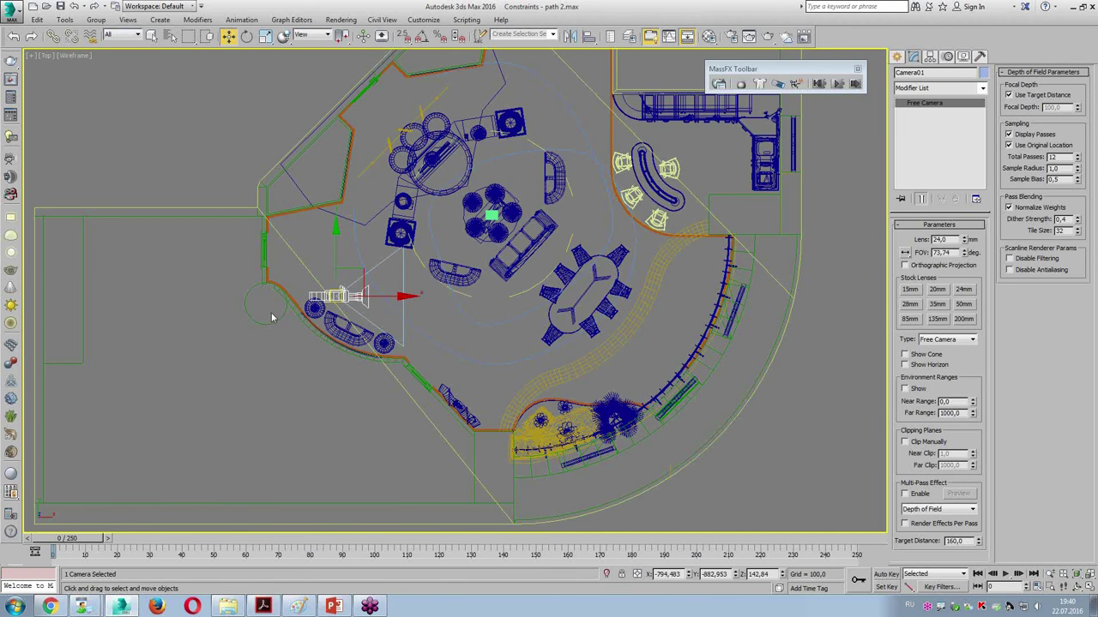
# Apply a Path Constraint linking the camera to Line019, then scrub the timeline to preview it
pyautogui.click(241, 19)
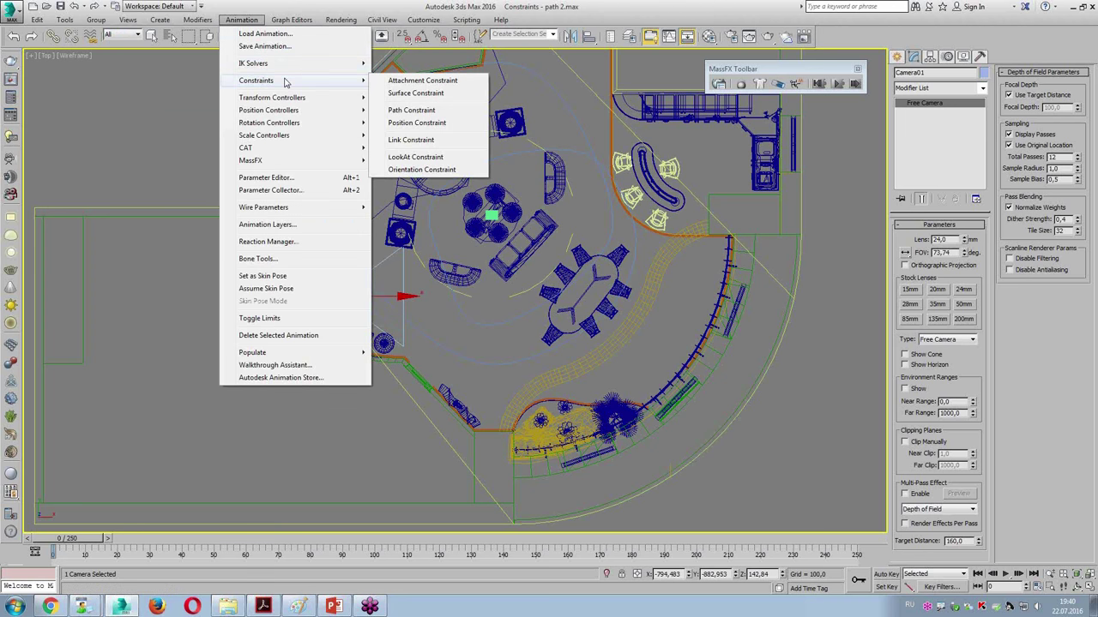
pyautogui.moveTo(256, 79)
pyautogui.click(454, 112)
pyautogui.click(382, 295)
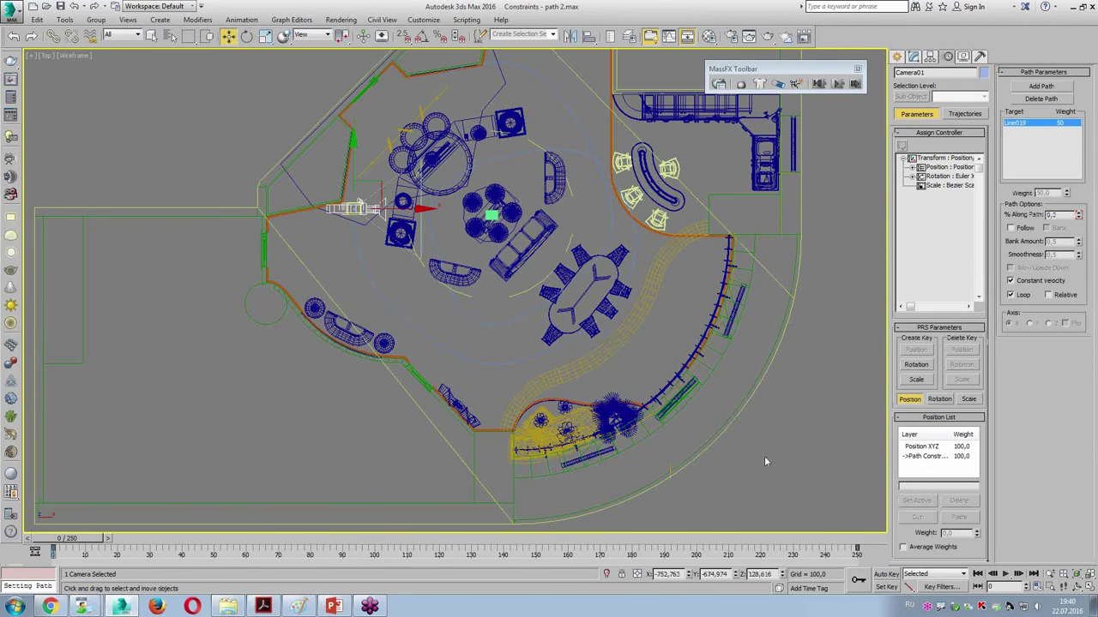
pyautogui.hotkey('alt', 'w')
pyautogui.hotkey('alt', 'w')
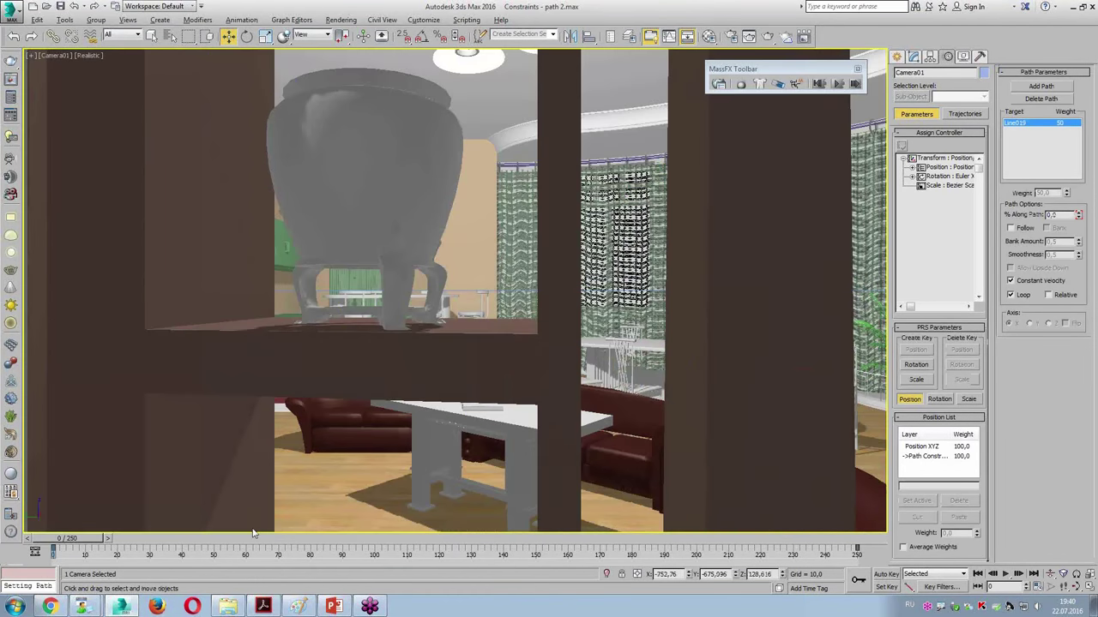
pyautogui.moveTo(73, 545); pyautogui.dragTo(245, 558)
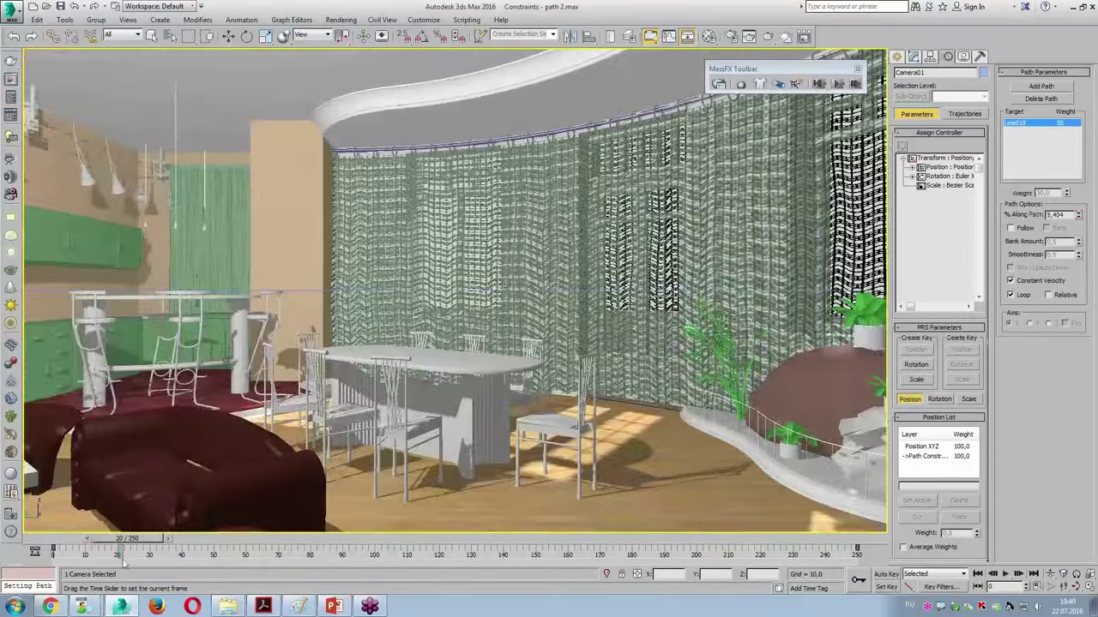
pyautogui.moveTo(244, 558); pyautogui.dragTo(13, 559)
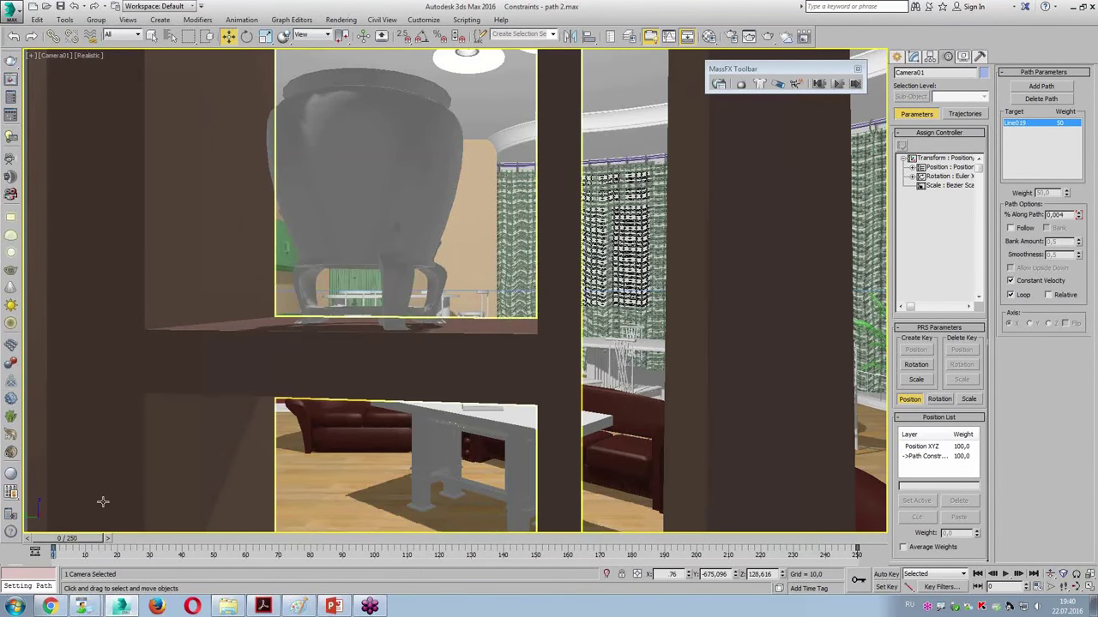
# With Auto Key on, orbit the camera around the room and aim it at the curtain wall
pyautogui.click(886, 574)
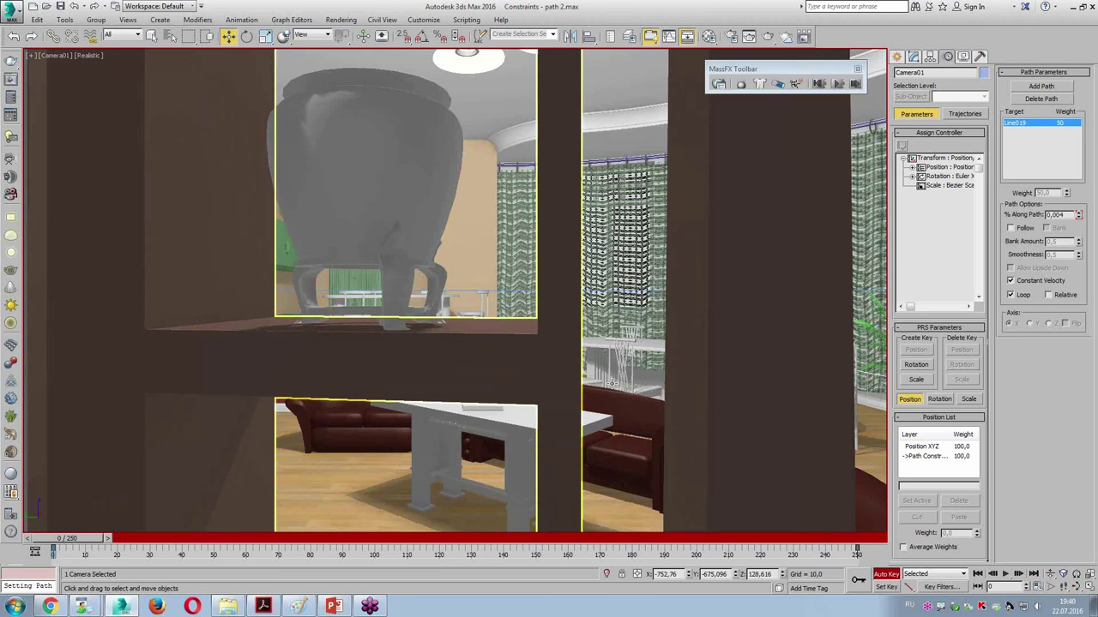
pyautogui.click(1065, 591)
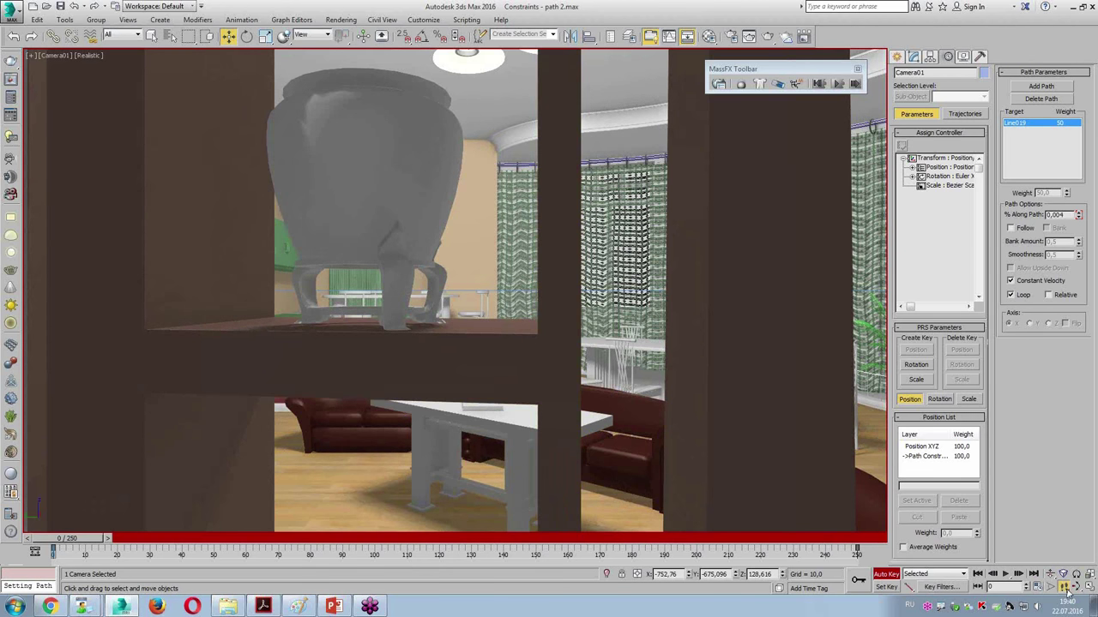
pyautogui.moveTo(1076, 588); pyautogui.dragTo(1082, 573)
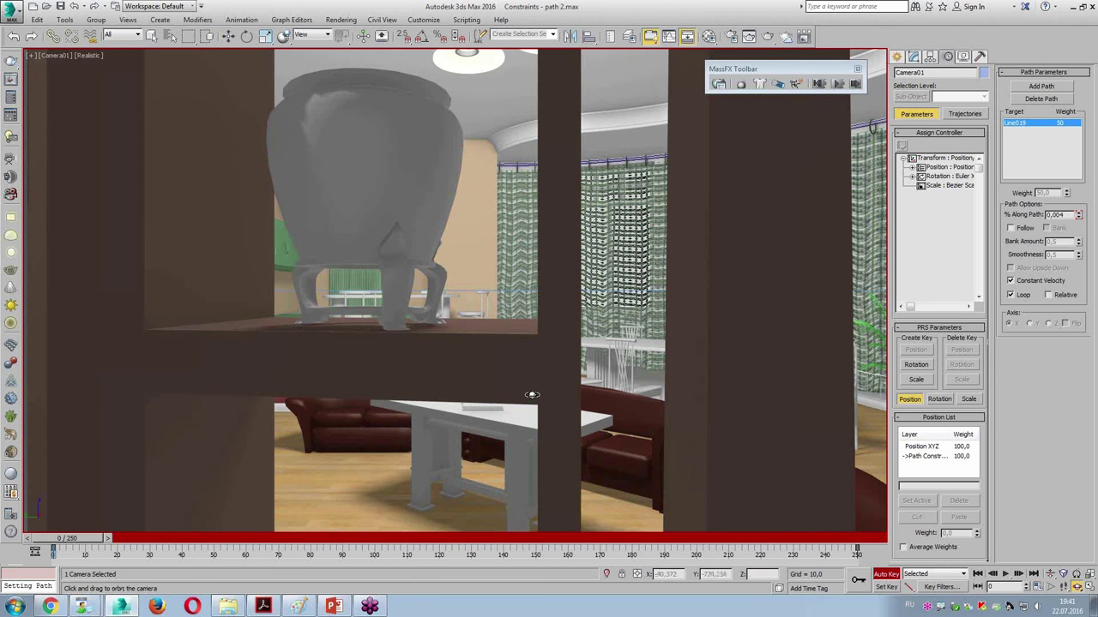
pyautogui.moveTo(545, 378)
pyautogui.mouseDown()
pyautogui.moveTo(567, 374)
pyautogui.moveTo(569, 390)
pyautogui.mouseUp()
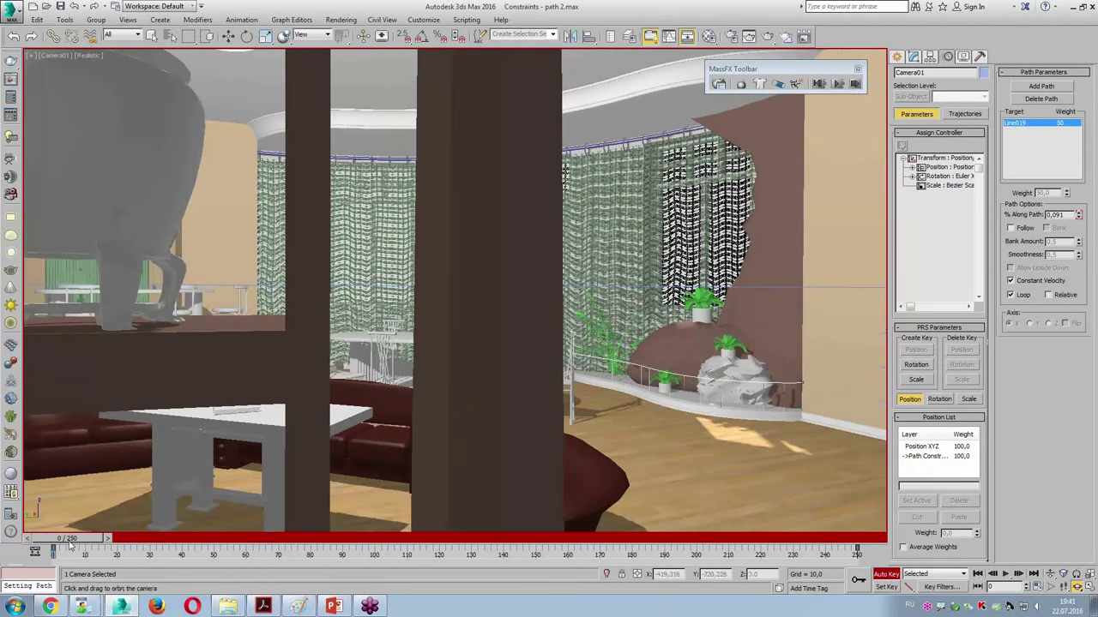
pyautogui.moveTo(70, 539); pyautogui.dragTo(133, 538)
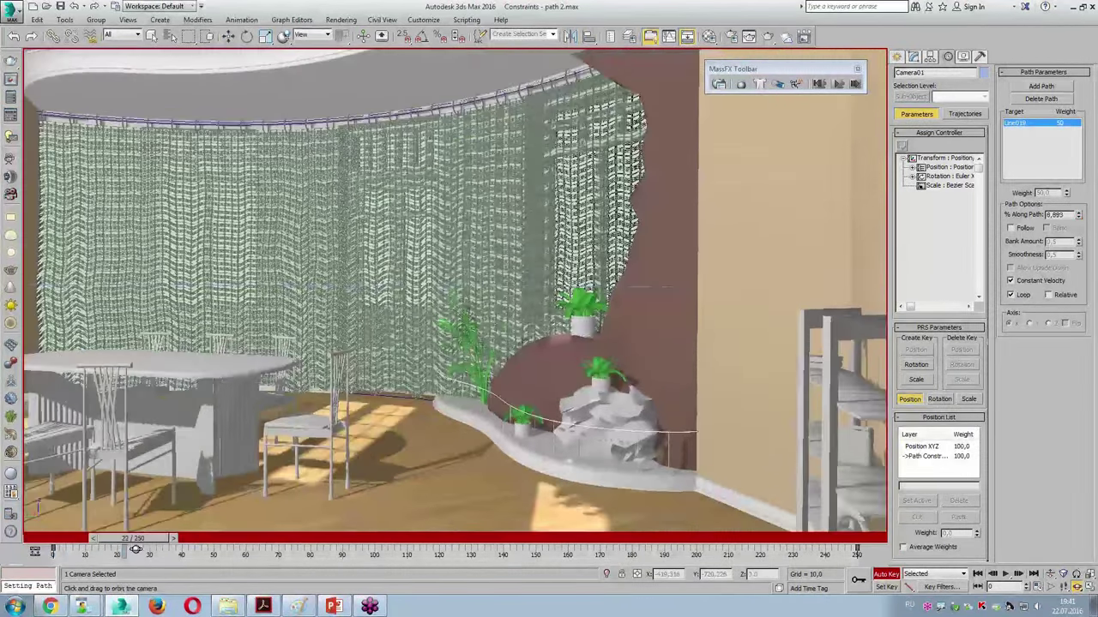
pyautogui.moveTo(248, 419)
pyautogui.mouseDown()
pyautogui.moveTo(144, 529)
pyautogui.moveTo(297, 549)
pyautogui.mouseUp()
# Rotate the camera toward the kitchen bar, then toward the TV shelves at frame 108, advancing to 144
pyautogui.hotkey('alt', 'w')
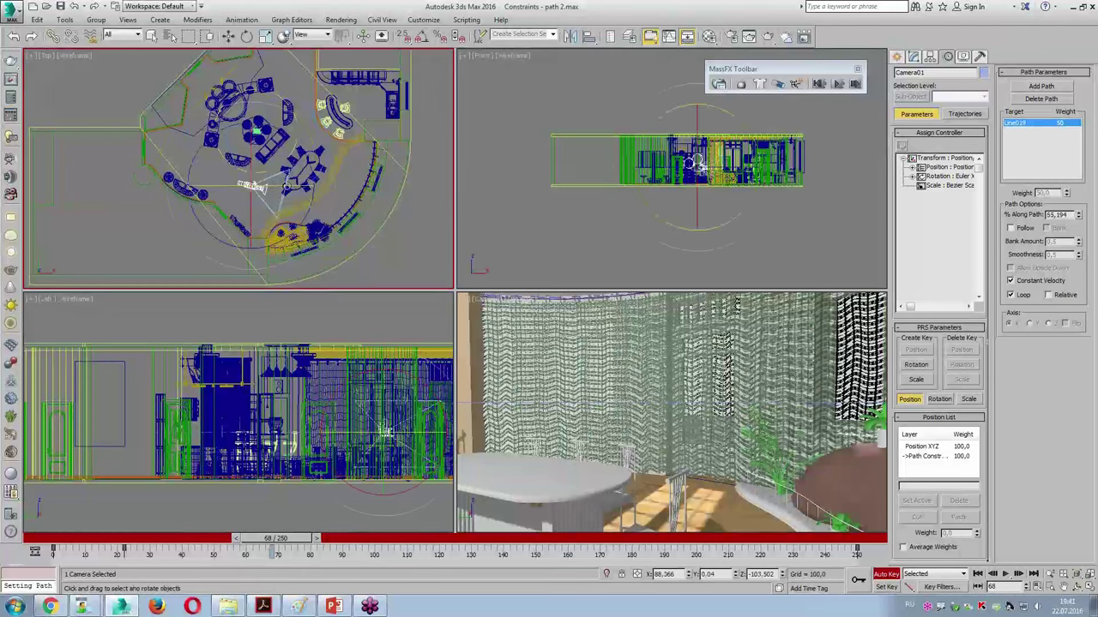
pyautogui.moveTo(298, 142); pyautogui.dragTo(236, 80)
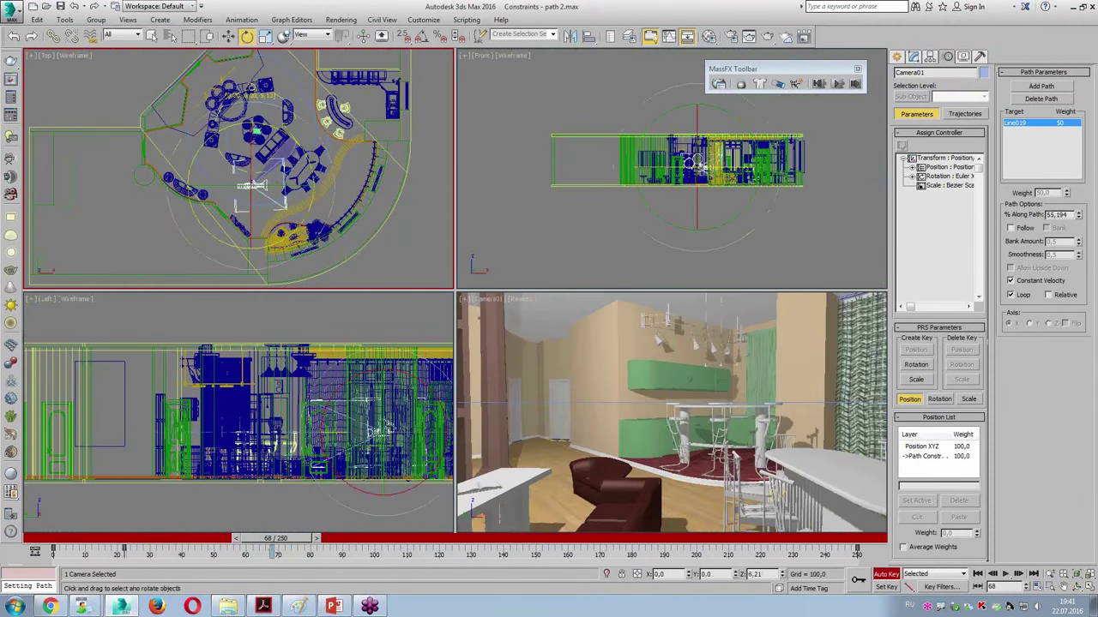
pyautogui.moveTo(275, 539); pyautogui.dragTo(419, 555)
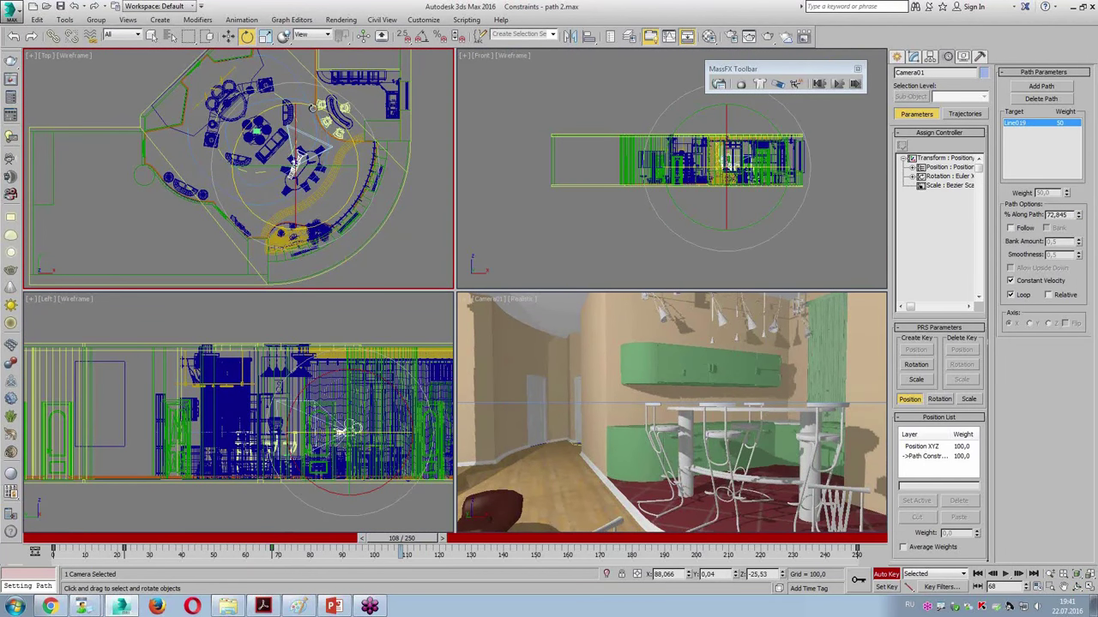
pyautogui.moveTo(314, 108); pyautogui.dragTo(210, 88)
pyautogui.moveTo(418, 538)
pyautogui.mouseDown()
pyautogui.moveTo(531, 566)
pyautogui.moveTo(563, 553)
pyautogui.mouseUp()
# Turn the camera toward the TV shelves, door and sofa, then at frame 192 toward the curtains and dining table
pyautogui.press('e')
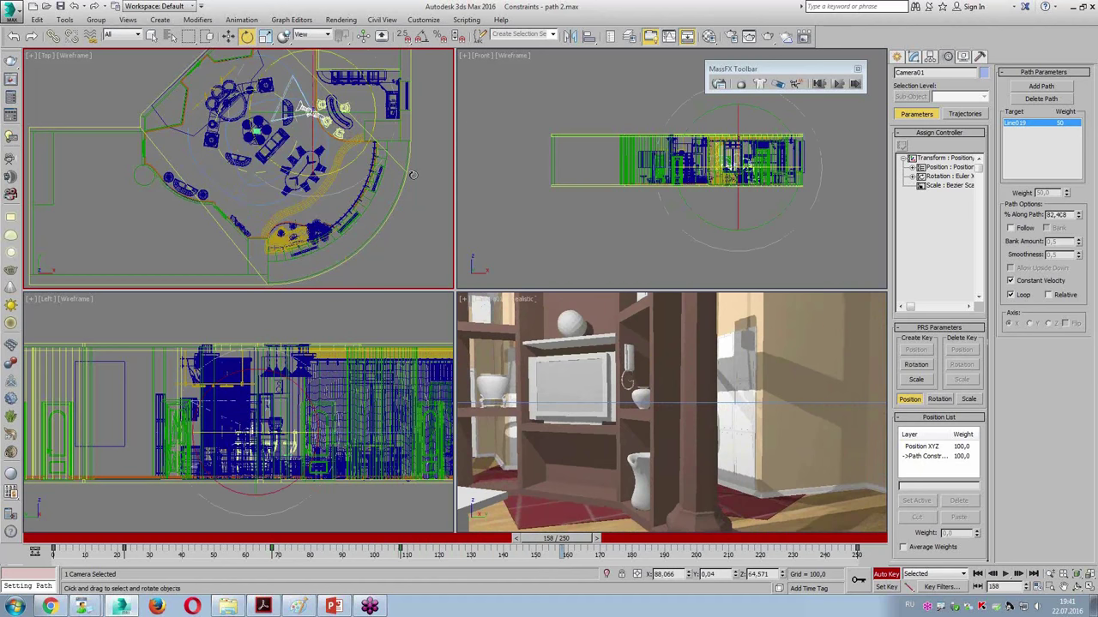
pyautogui.moveTo(267, 74); pyautogui.dragTo(266, 76)
pyautogui.moveTo(302, 110); pyautogui.dragTo(220, 132)
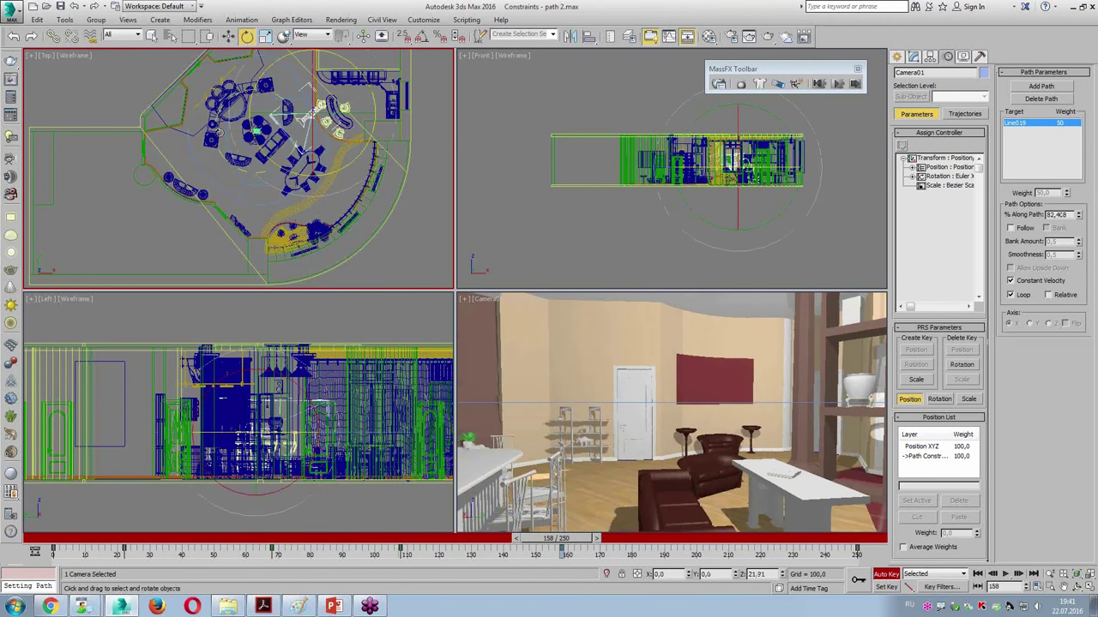
pyautogui.moveTo(549, 546); pyautogui.dragTo(655, 545)
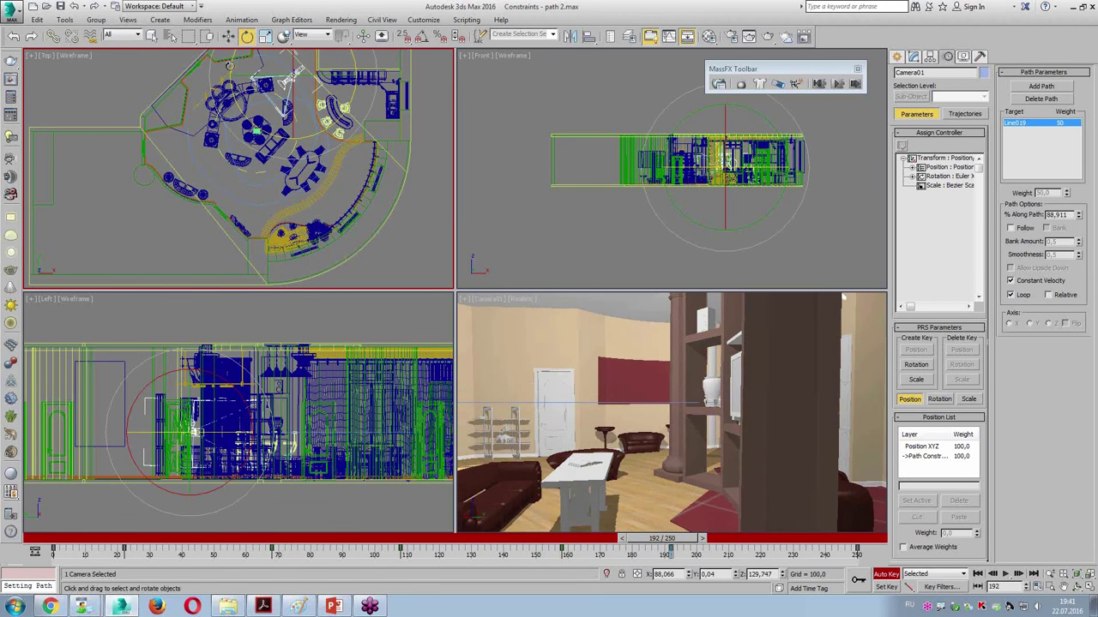
pyautogui.moveTo(294, 72); pyautogui.dragTo(292, 75)
# Go to frame 247 and show the Camera01 view full-size, looking into the kitchen
pyautogui.moveTo(662, 538); pyautogui.dragTo(843, 564)
pyautogui.press('e')
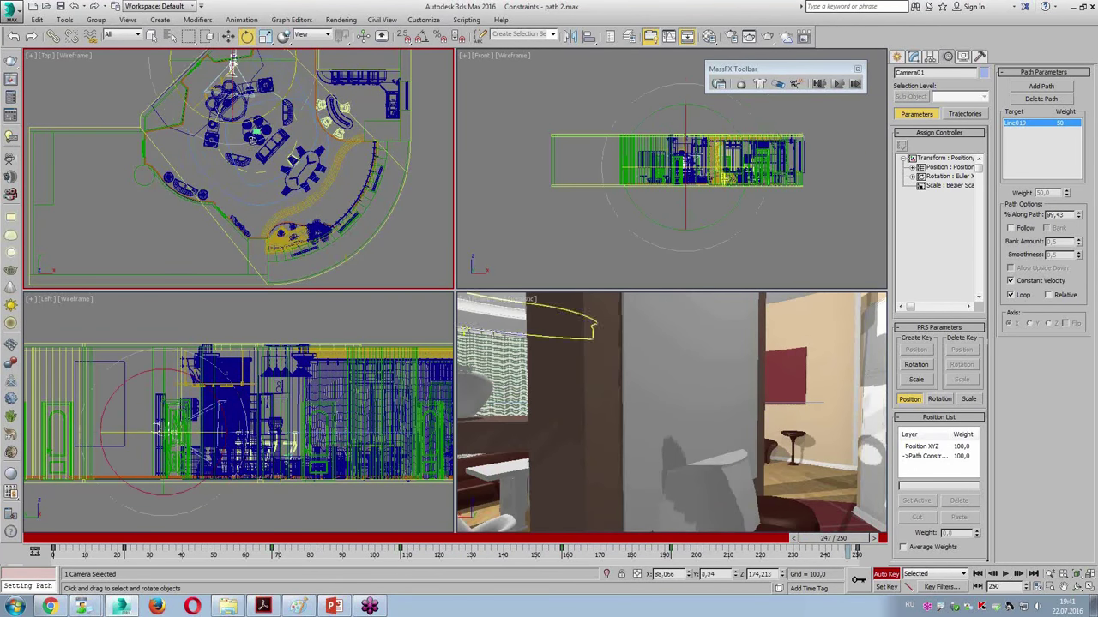
pyautogui.moveTo(163, 403); pyautogui.dragTo(154, 446)
pyautogui.rightClick(771, 510)
pyautogui.hotkey('alt', 'w')
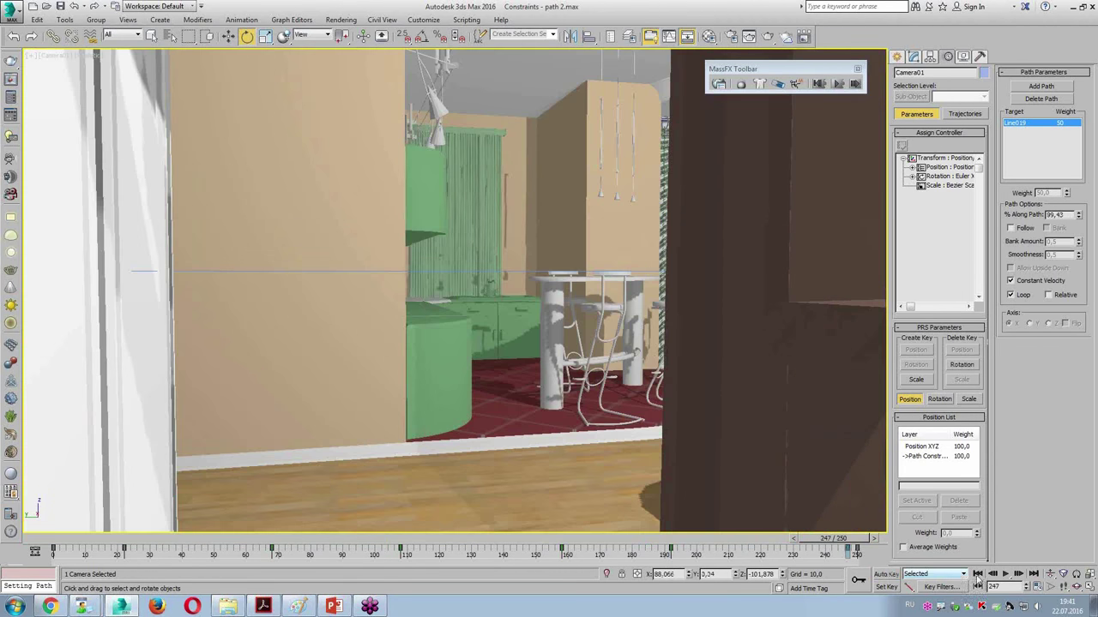
# Check the Time Configuration, rewind to frame 0, and play the camera walkthrough from the start
pyautogui.click(978, 574)
pyautogui.click(1008, 578)
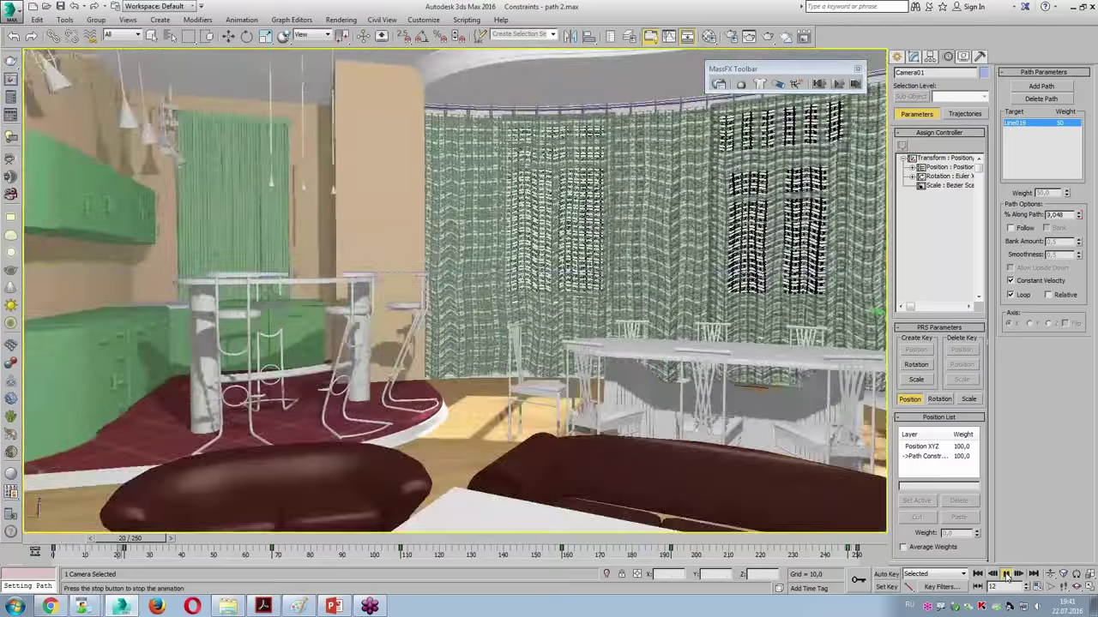
pyautogui.rightClick(1009, 578)
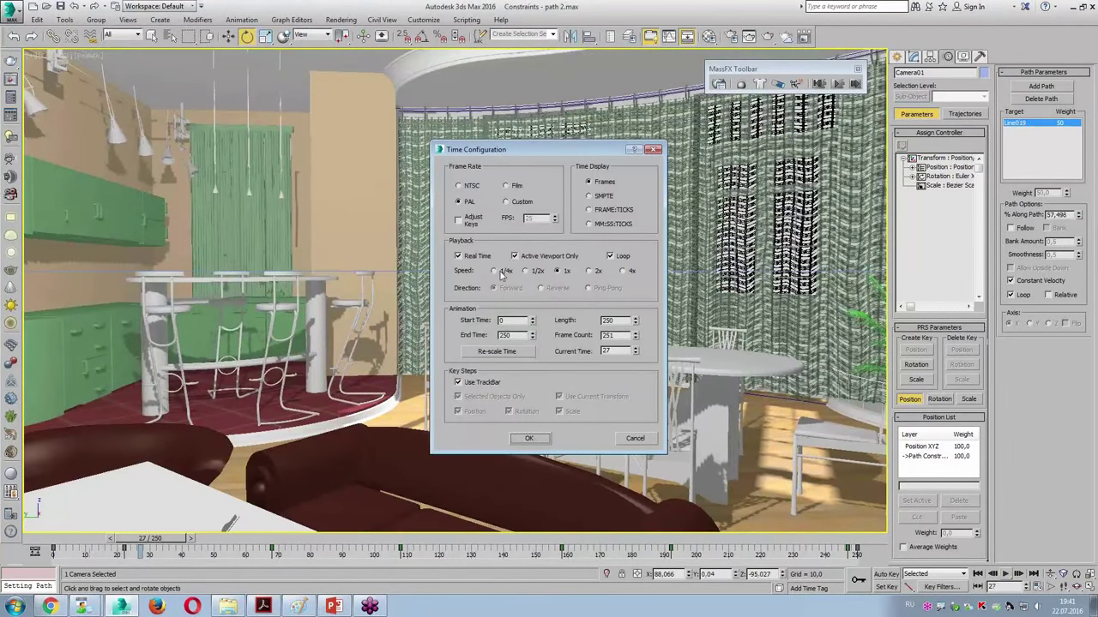
pyautogui.click(529, 438)
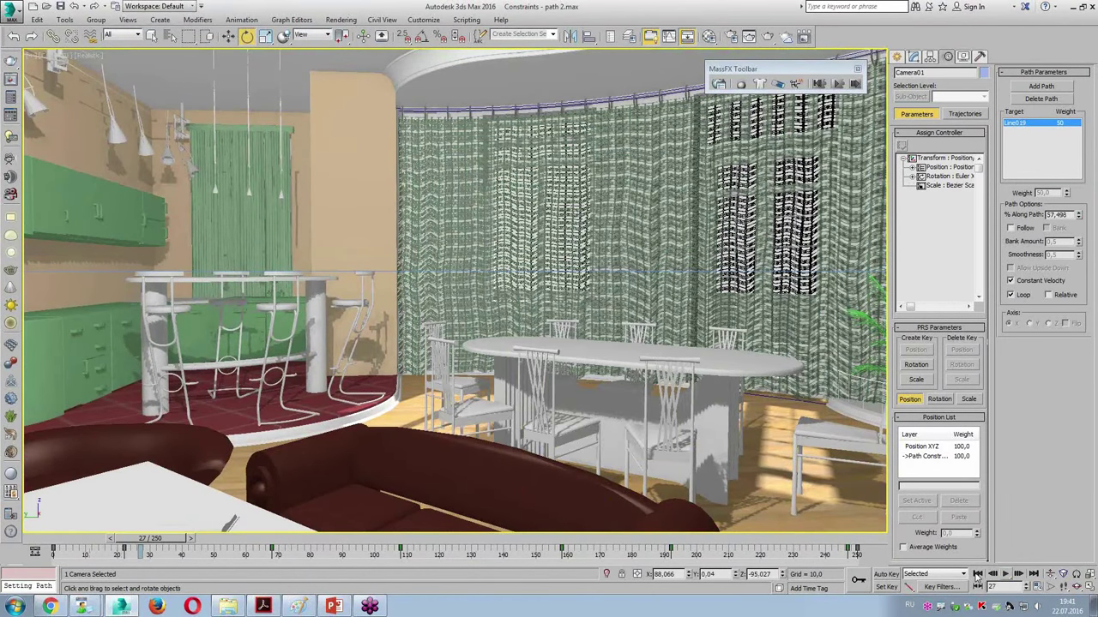
pyautogui.click(978, 573)
pyautogui.click(1006, 576)
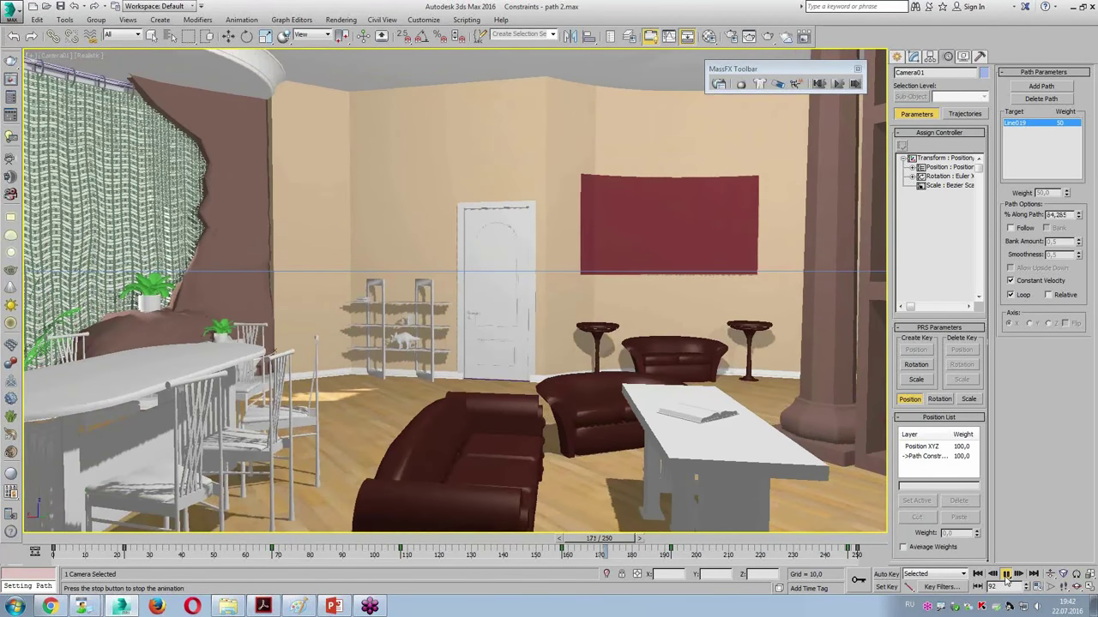
pyautogui.click(1005, 574)
pyautogui.hotkey('alt', 'w')
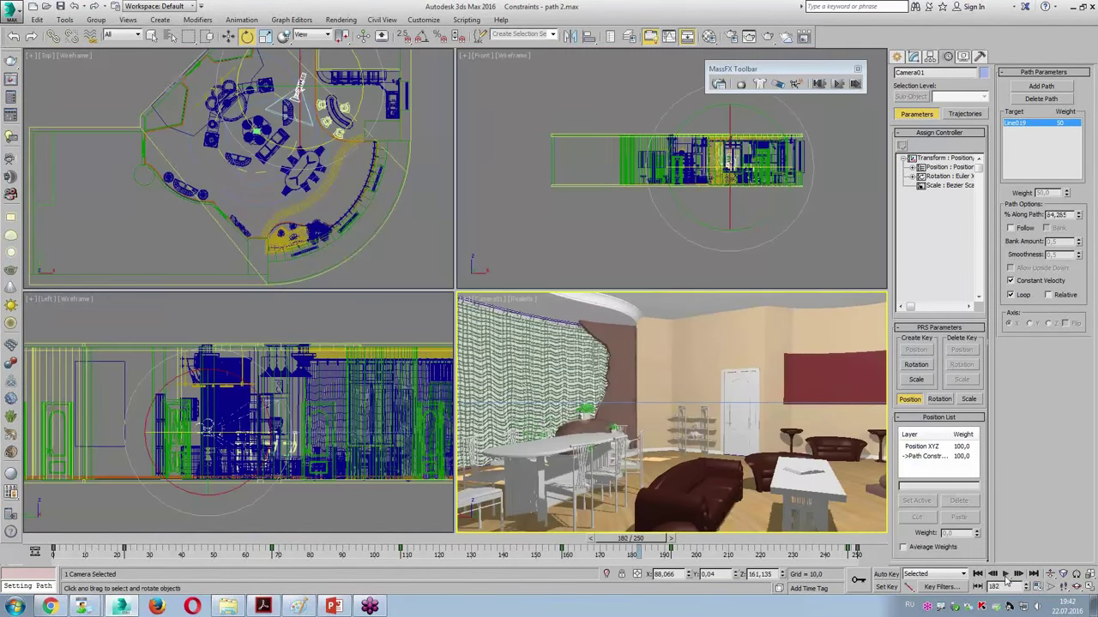
pyautogui.click(1006, 576)
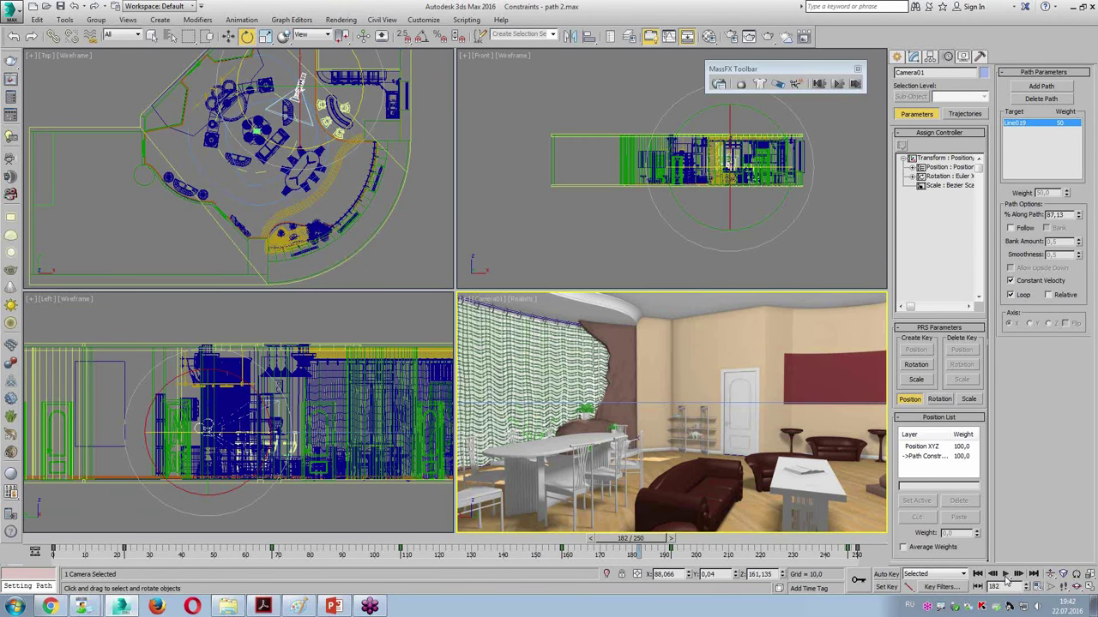
pyautogui.hotkey('alt', 'Tab')
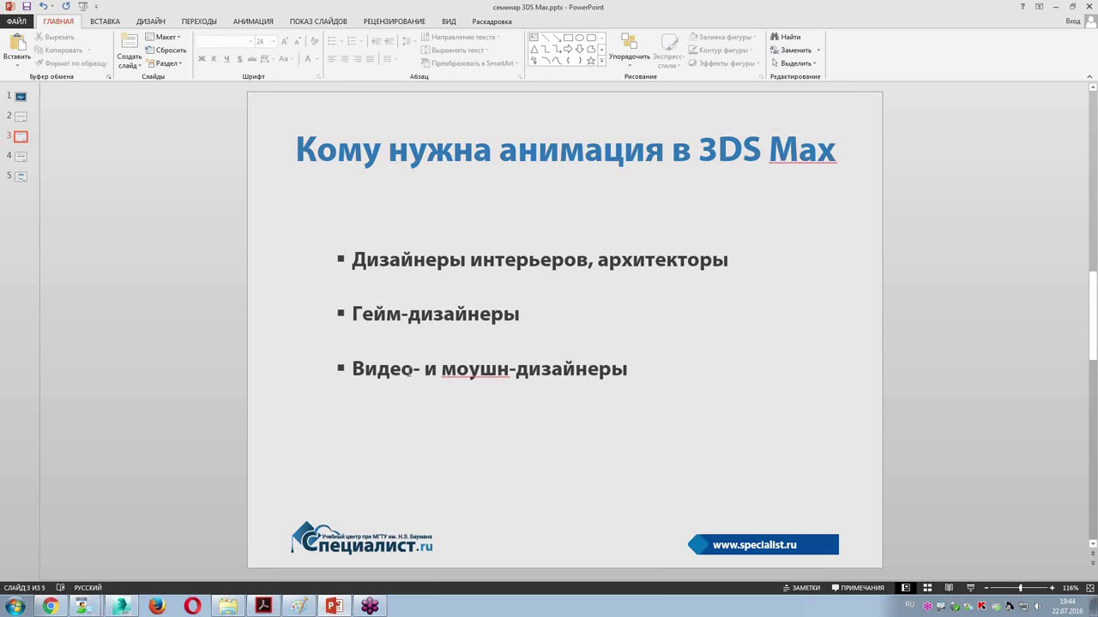
# Switch from PowerPoint back to the 3ds Max interior scene with Alt+Tab
pyautogui.hotkey('alt', 'Tab')
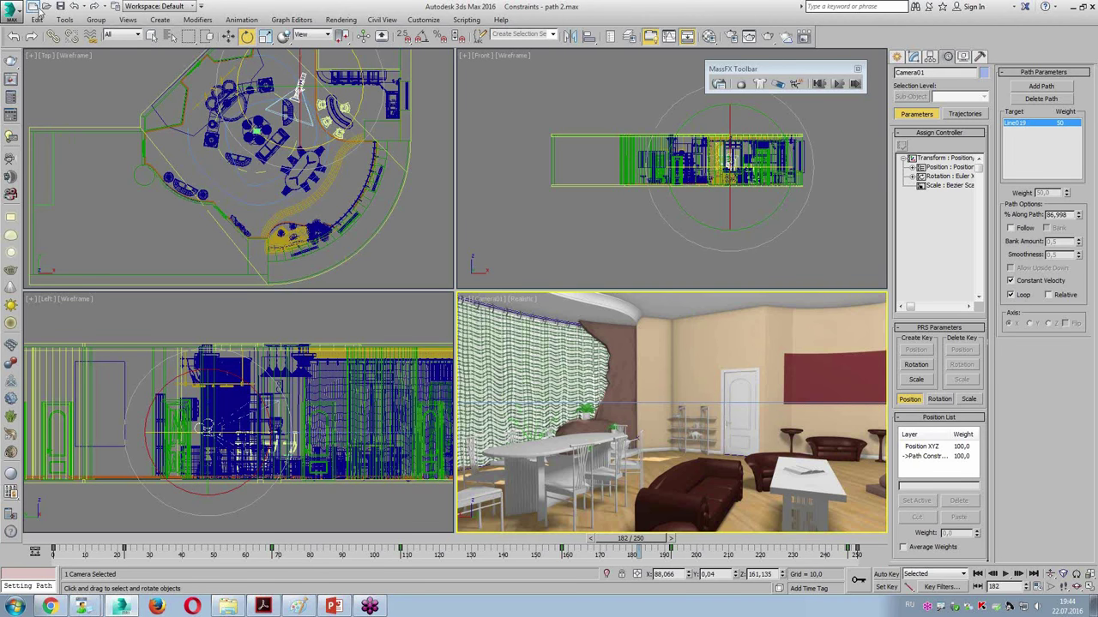
# Discard changes to the camera-path scene, open logo animation 1.max, and maximize its Camera01 view
pyautogui.click(44, 6)
pyautogui.click(546, 323)
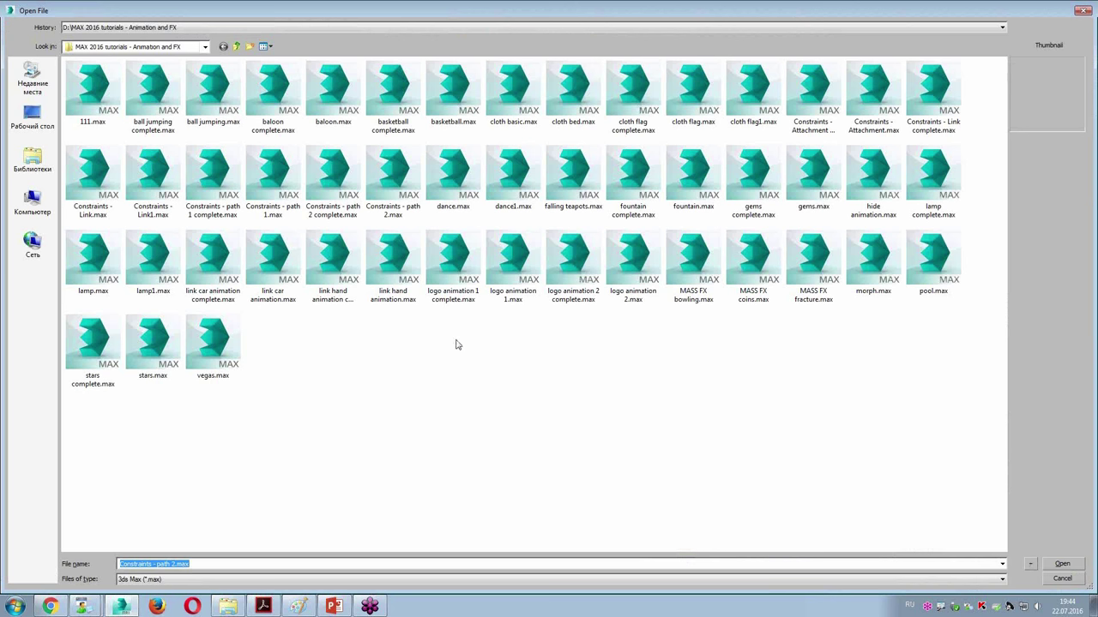
pyautogui.click(453, 274)
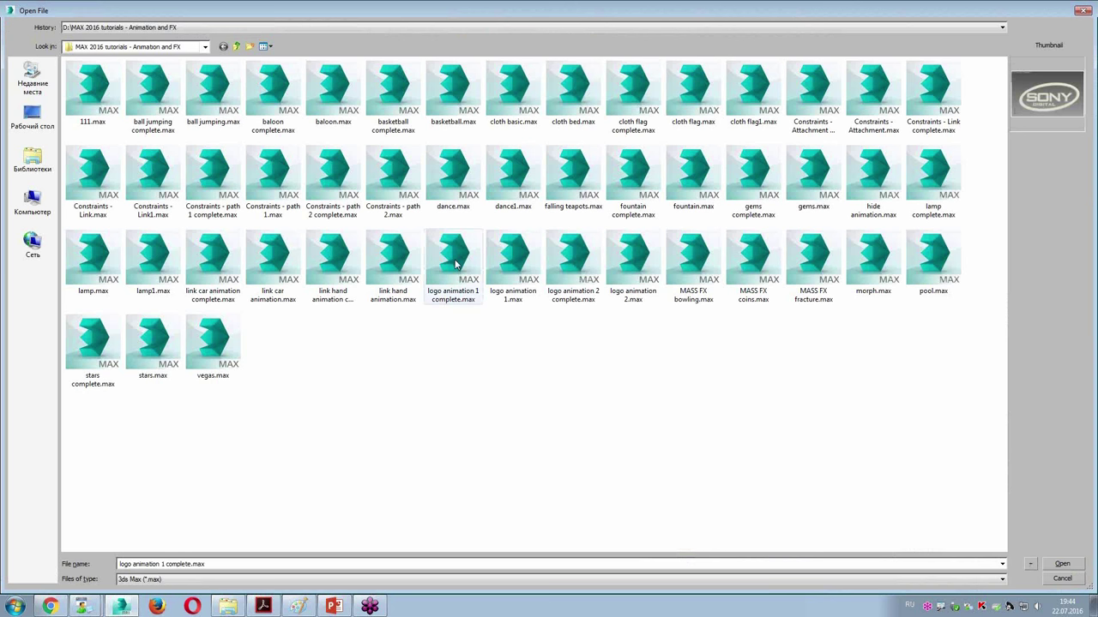
pyautogui.click(518, 271)
pyautogui.doubleClick(518, 276)
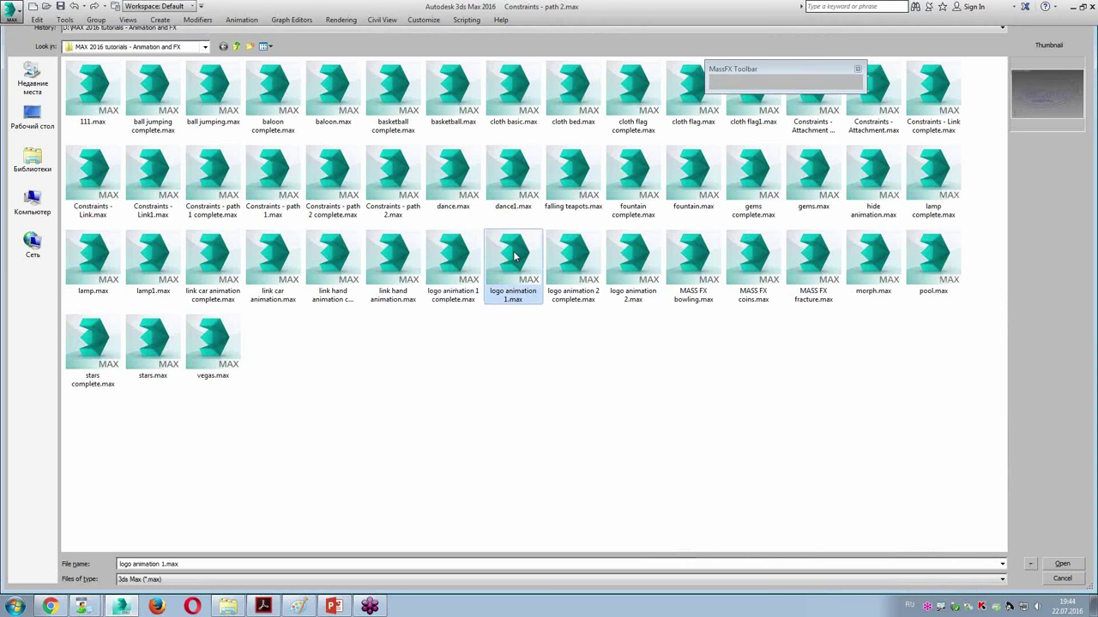
pyautogui.hotkey('alt', 'w')
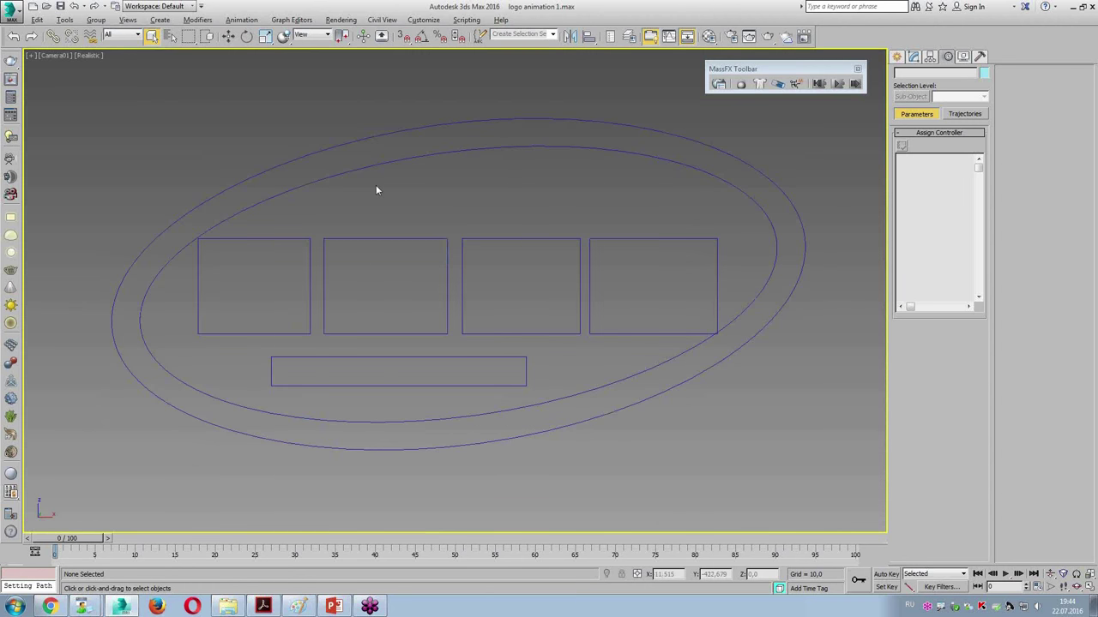
# Select all six logo splines, add a Bevel modifier, deselect, and show four viewports
pyautogui.hotkey('ctrl', 'a')
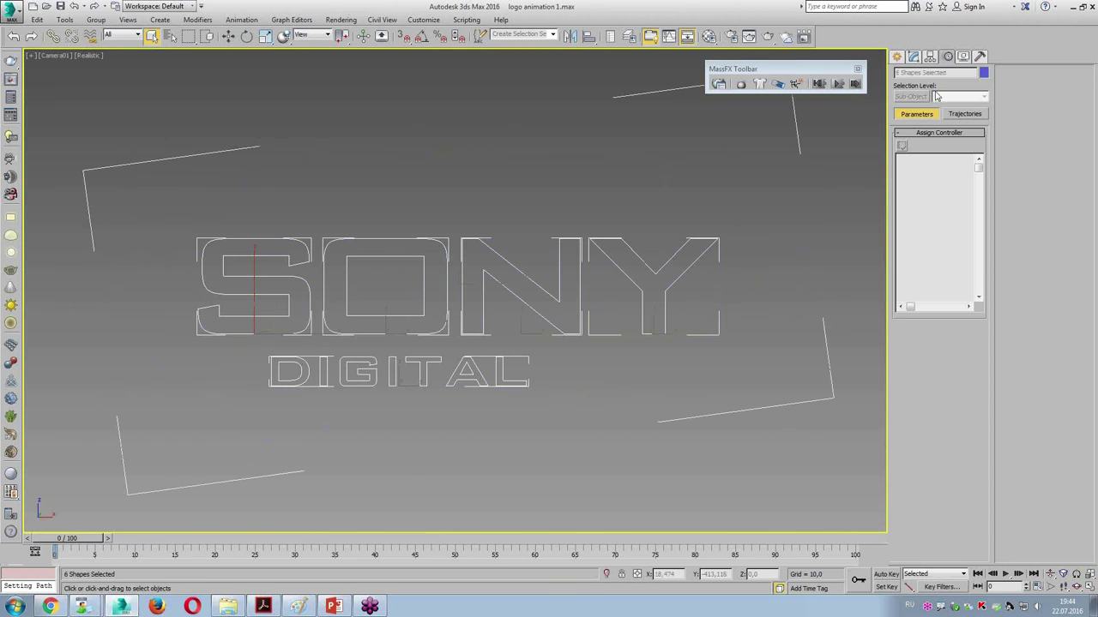
pyautogui.click(913, 56)
pyautogui.click(932, 89)
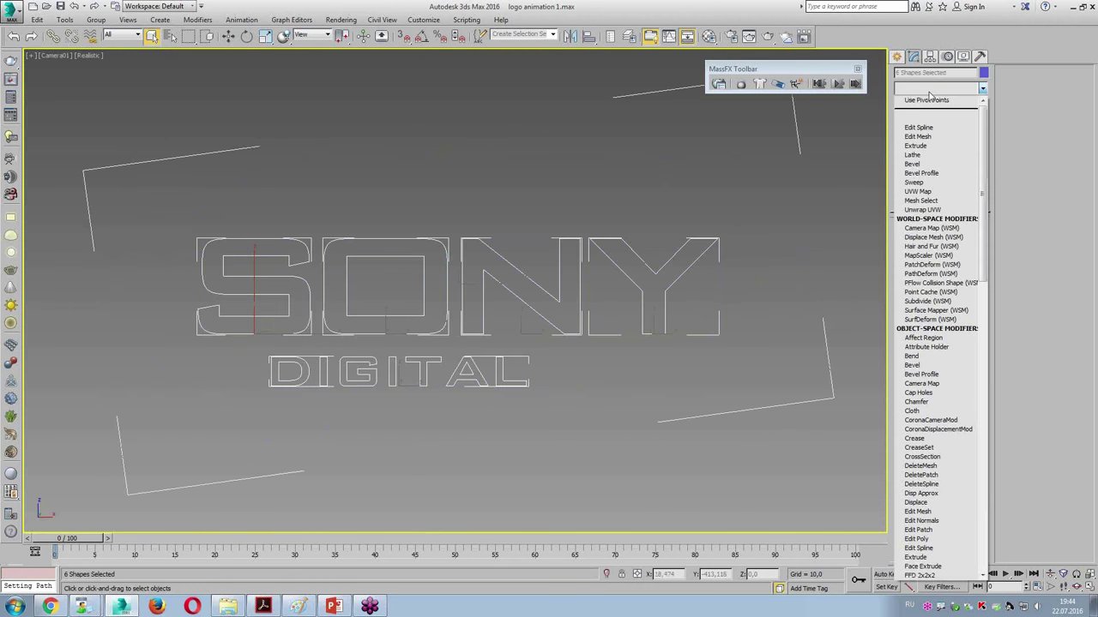
pyautogui.click(924, 164)
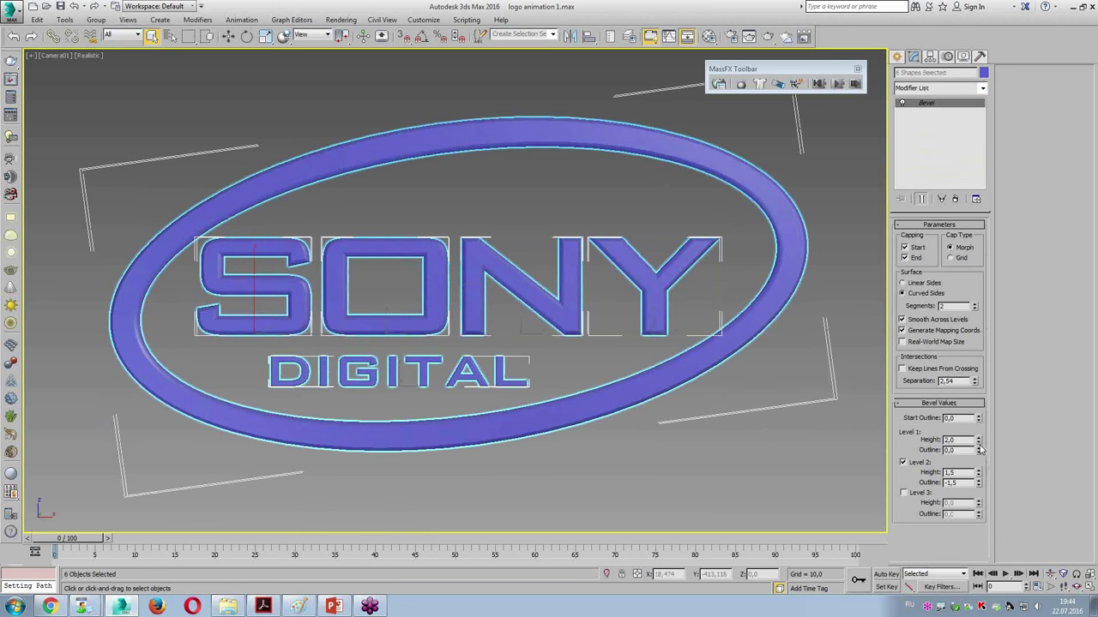
pyautogui.hotkey('alt', 'w')
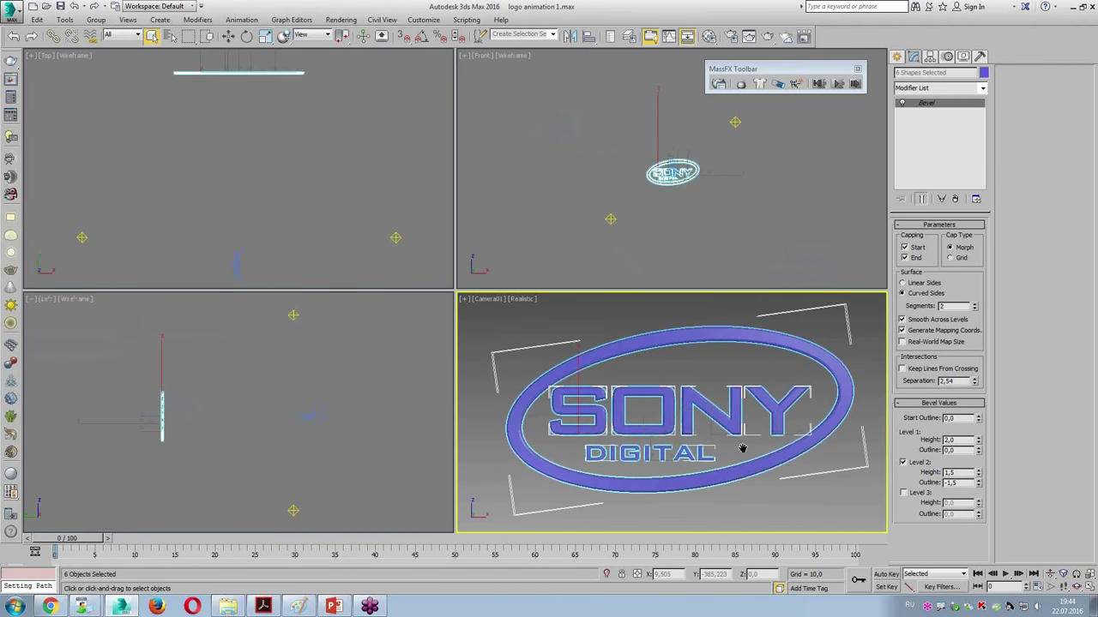
pyautogui.hotkey('alt', 'w')
pyautogui.click(719, 477)
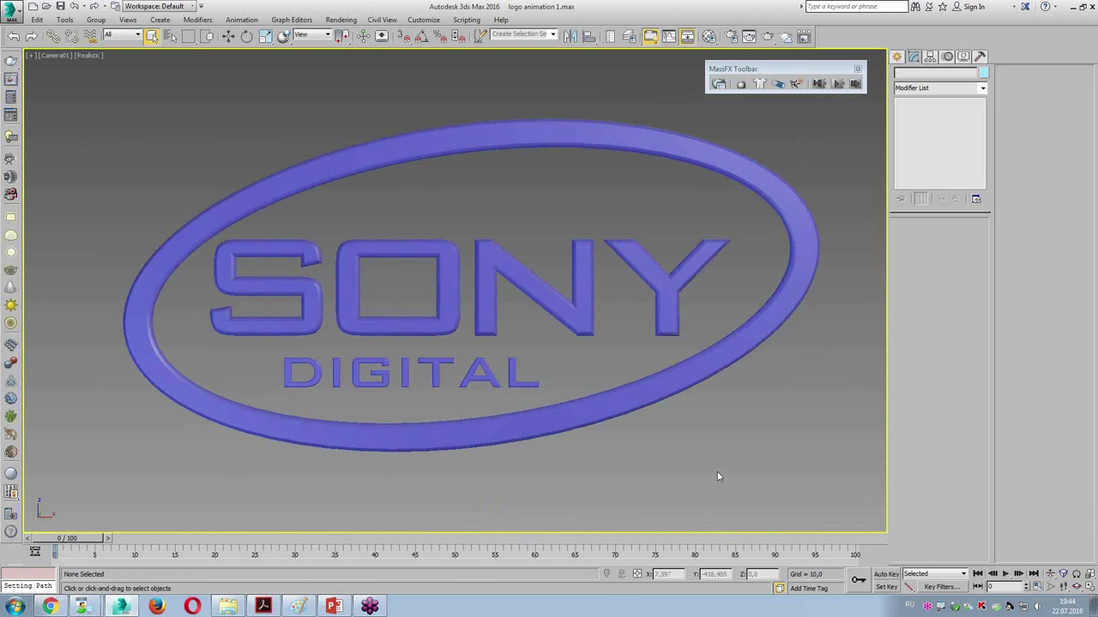
pyautogui.hotkey('alt', 'w')
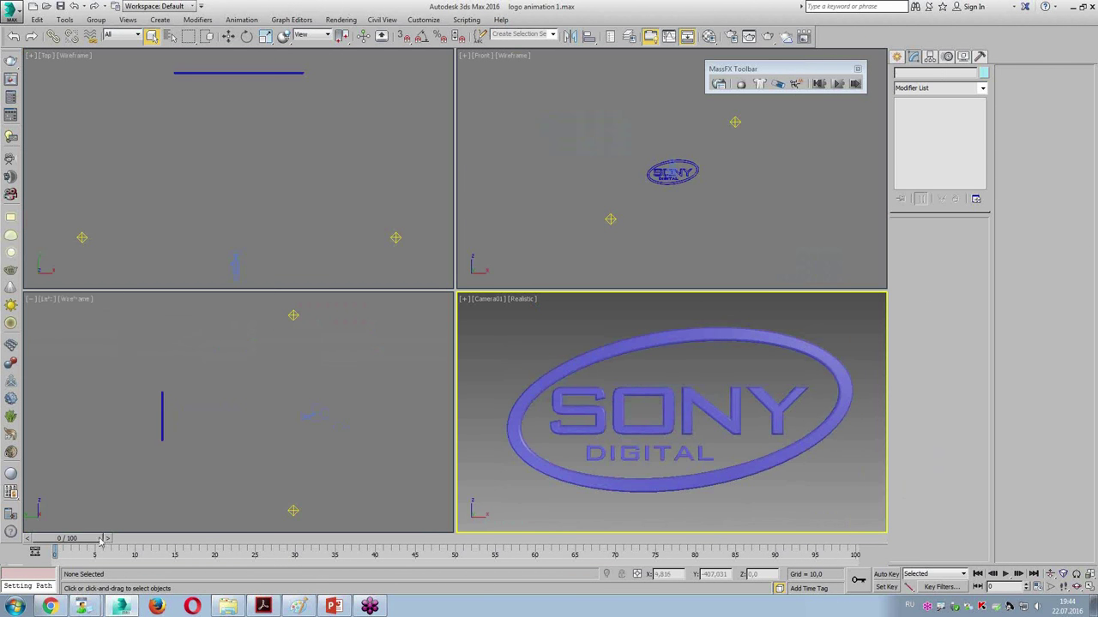
# With Auto Key on, record a position key for the whole six-part logo and check frame 28
pyautogui.moveTo(101, 538)
pyautogui.mouseDown()
pyautogui.moveTo(60, 538)
pyautogui.moveTo(255, 553)
pyautogui.moveTo(374, 538)
pyautogui.mouseUp()
pyautogui.click(886, 574)
pyautogui.press('q')
pyautogui.click(523, 454)
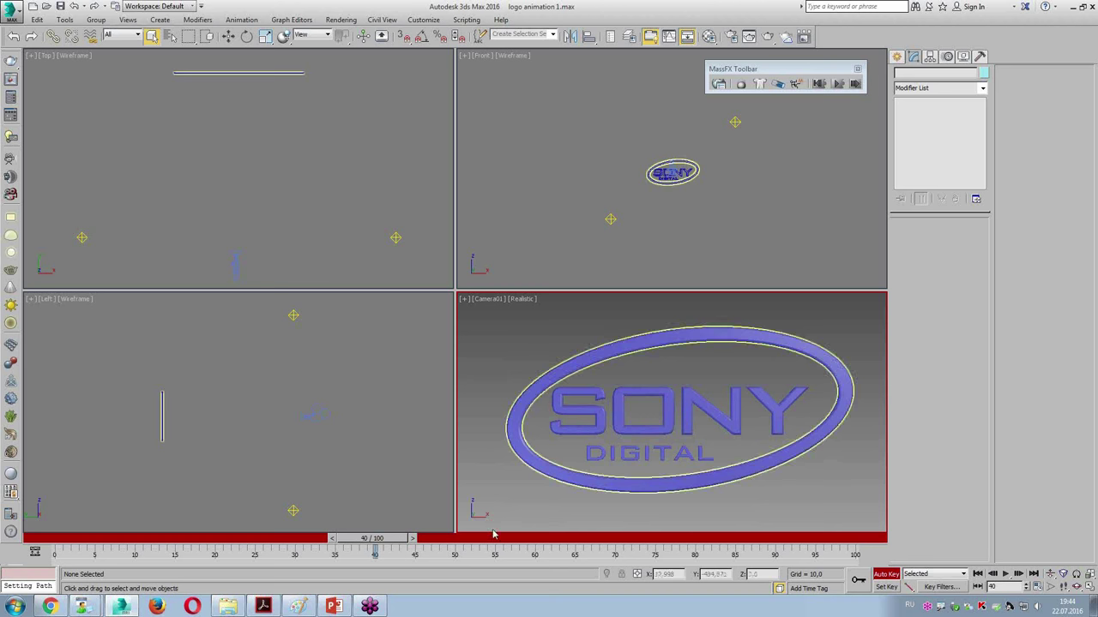
pyautogui.click(791, 482)
pyautogui.press('w')
pyautogui.moveTo(797, 475); pyautogui.dragTo(798, 474)
pyautogui.moveTo(386, 549); pyautogui.dragTo(54, 549)
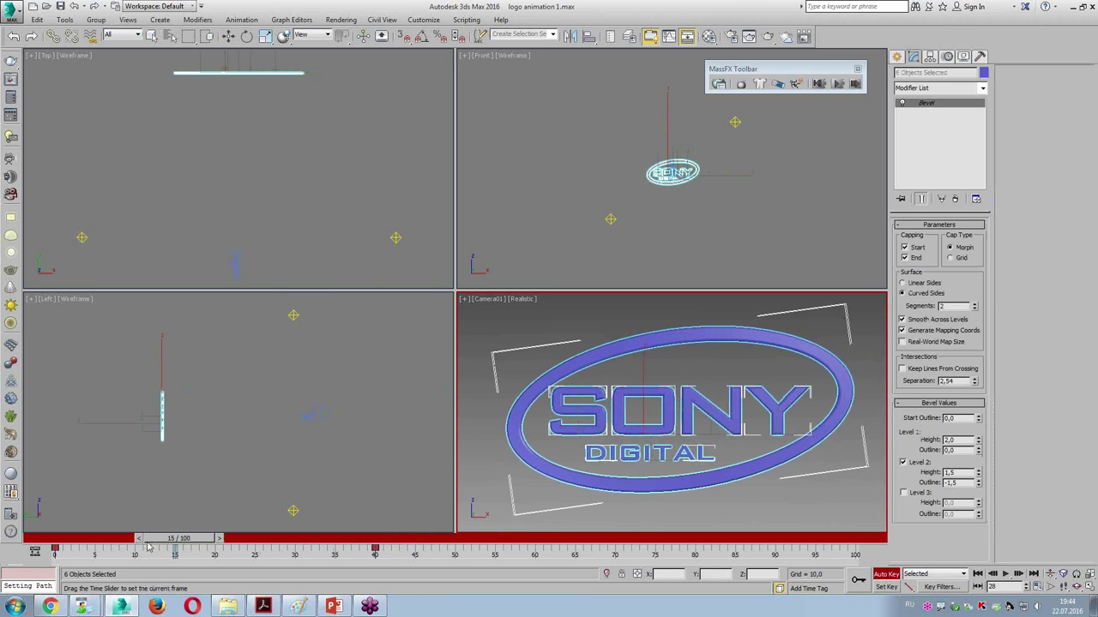
pyautogui.press('w')
# Undo a trial move of the S, then move the O letter out of camera view
pyautogui.click(605, 393)
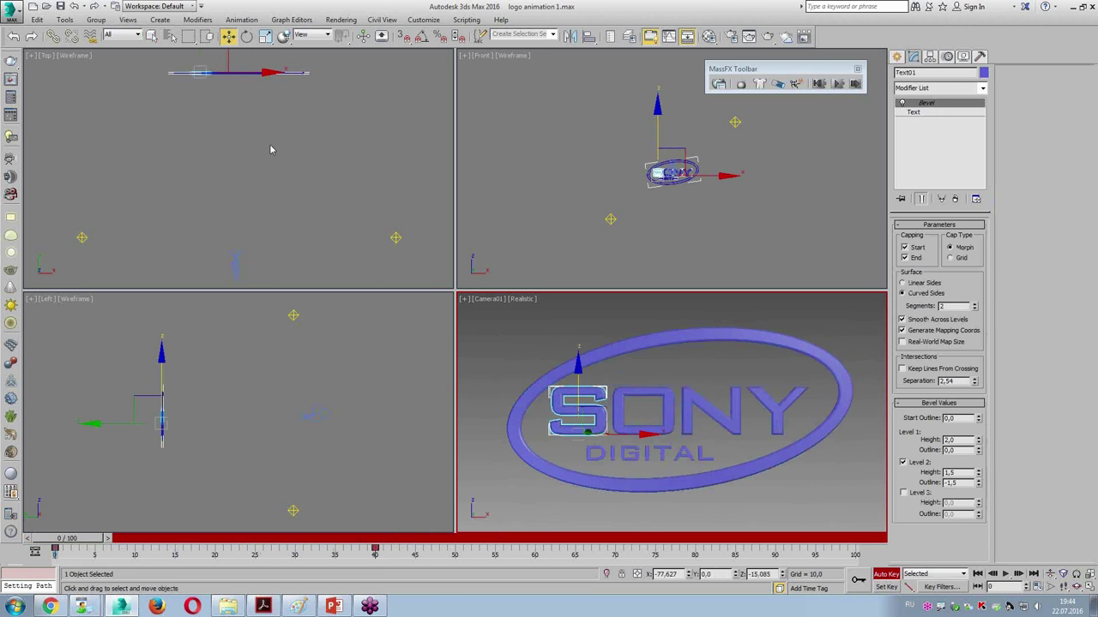
pyautogui.moveTo(227, 59); pyautogui.dragTo(173, 151)
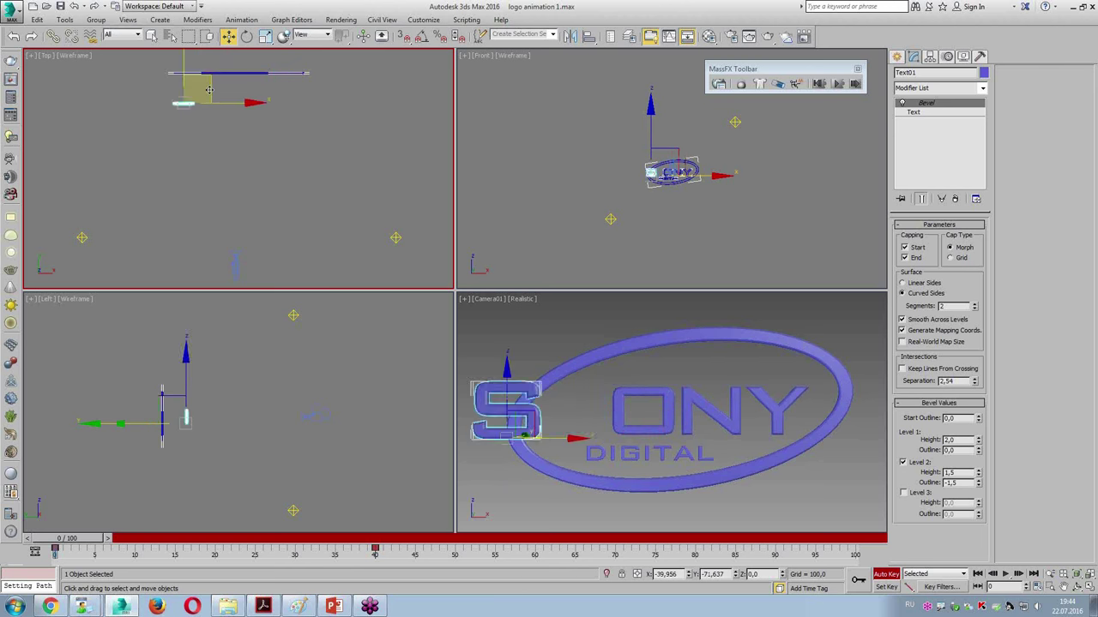
pyautogui.hotkey('ctrl', 'z')
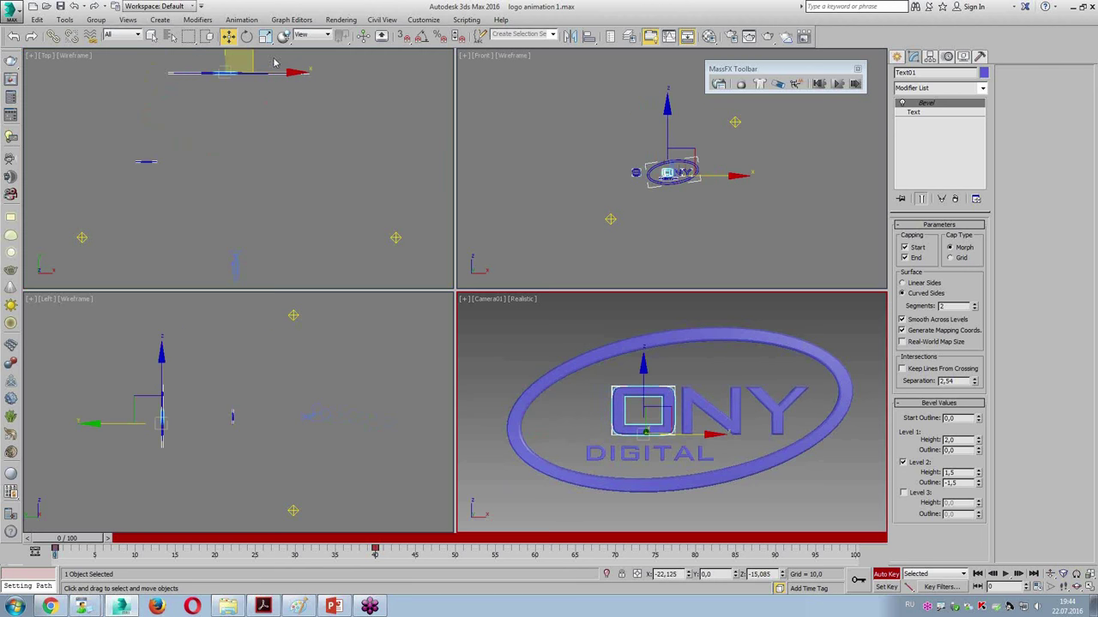
pyautogui.moveTo(250, 58)
pyautogui.mouseDown()
pyautogui.moveTo(248, 171)
pyautogui.moveTo(214, 197)
pyautogui.mouseUp()
pyautogui.press('e')
pyautogui.press('w')
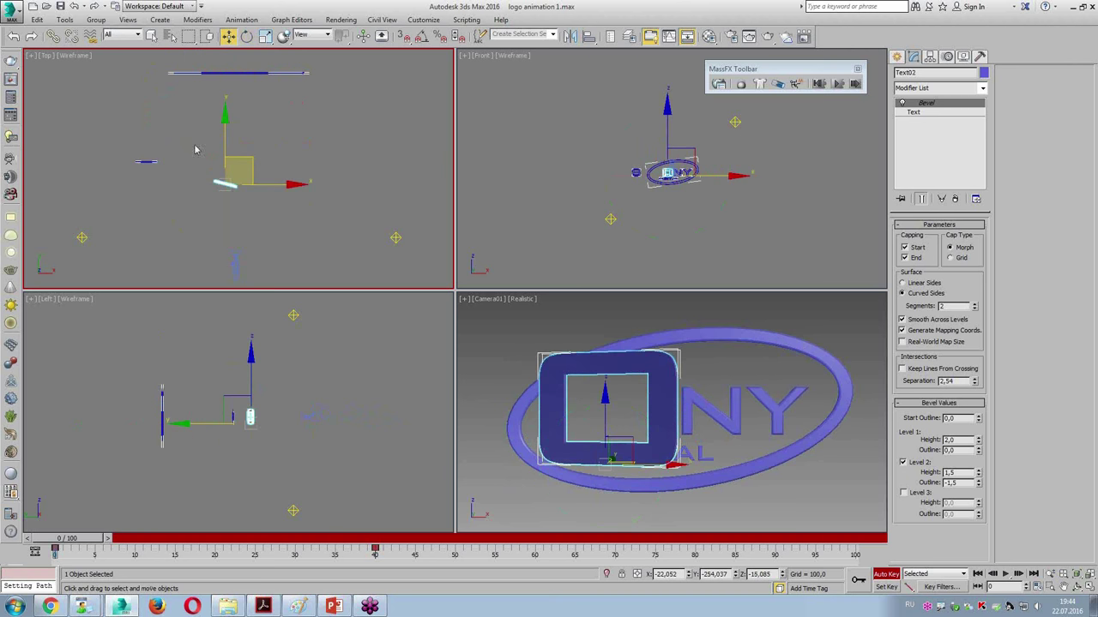
pyautogui.moveTo(262, 166); pyautogui.dragTo(219, 258)
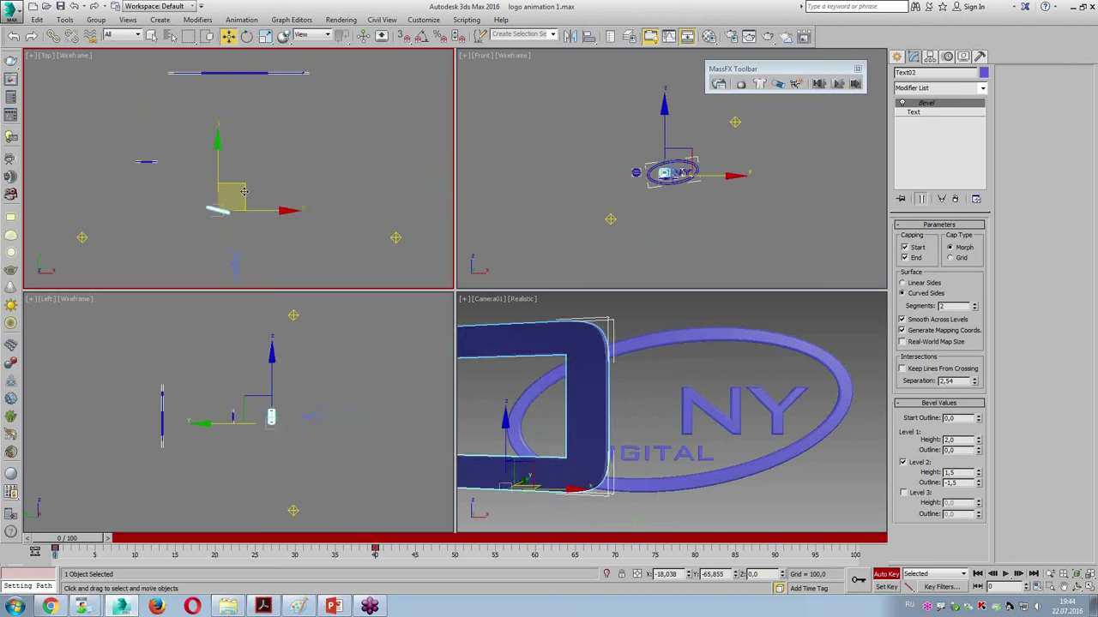
# Move the N and Y letters out of camera view, turning the Y a quarter turn
pyautogui.click(708, 407)
pyautogui.moveTo(278, 60)
pyautogui.mouseDown()
pyautogui.moveTo(353, 248)
pyautogui.moveTo(249, 170)
pyautogui.mouseUp()
pyautogui.press('e')
pyautogui.click(776, 410)
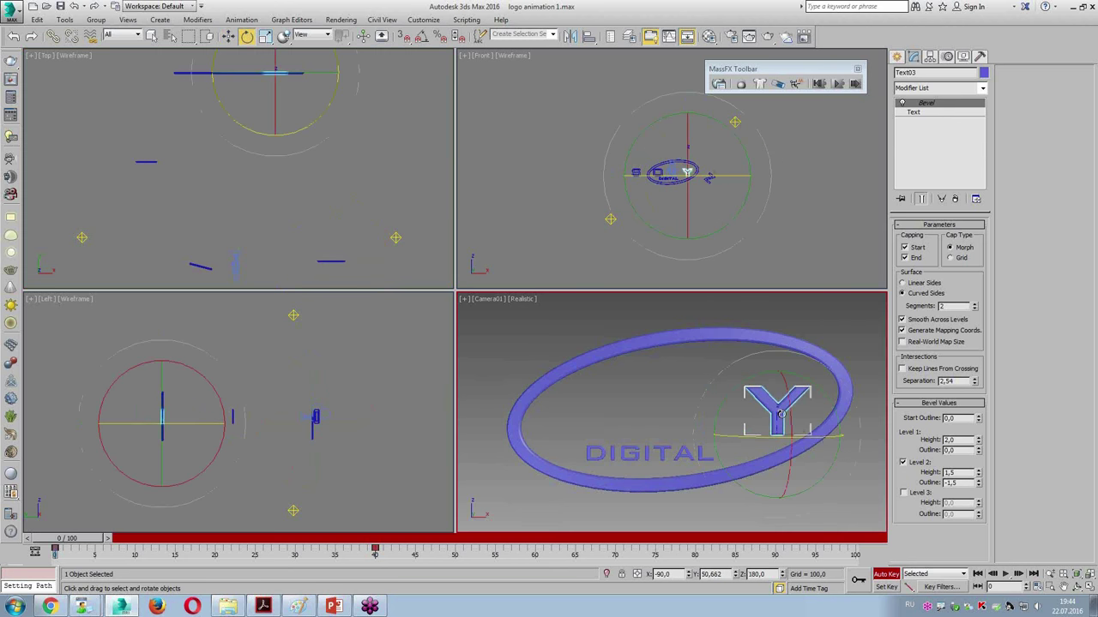
pyautogui.press('w')
pyautogui.moveTo(307, 60)
pyautogui.mouseDown()
pyautogui.moveTo(398, 133)
pyautogui.moveTo(326, 62)
pyautogui.mouseUp()
pyautogui.press('e')
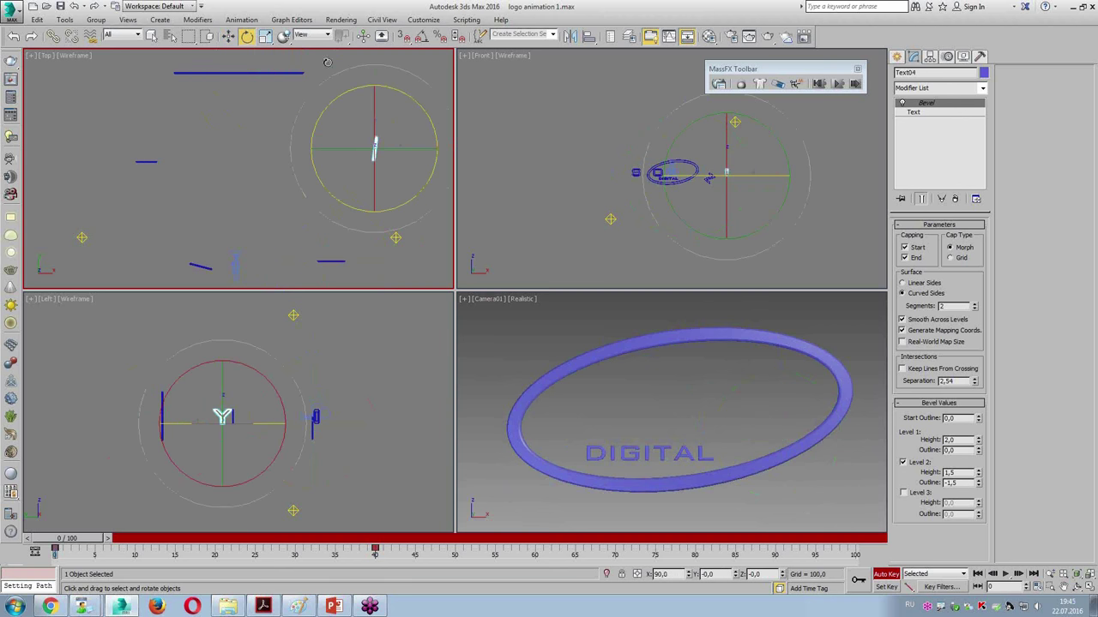
# Tilt the ellipse ring about X and lift it out of the camera's view
pyautogui.click(614, 371)
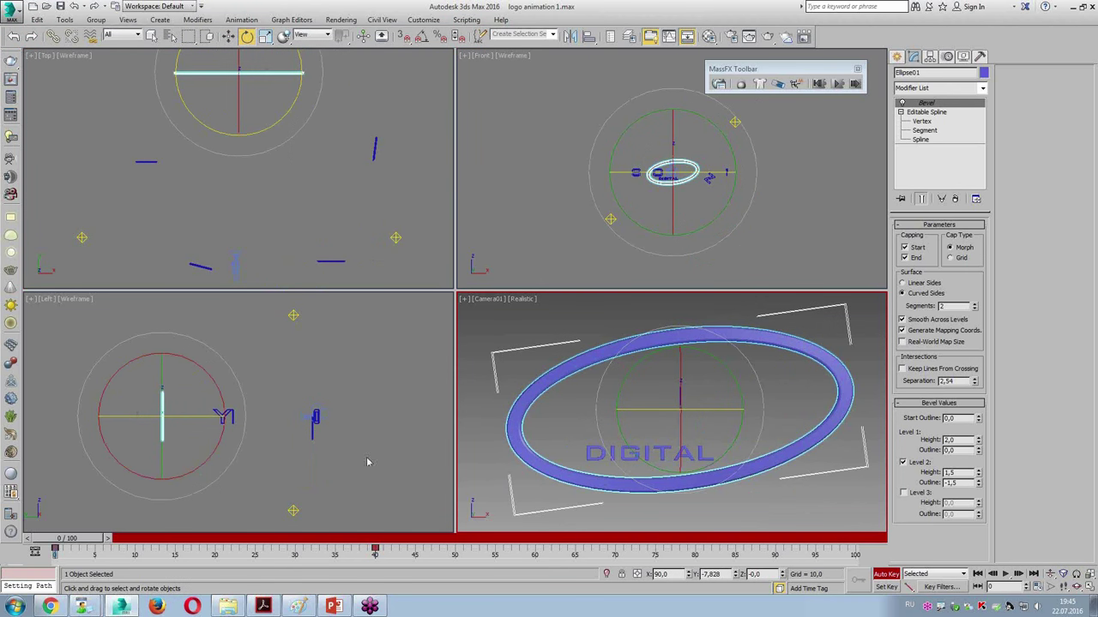
pyautogui.moveTo(677, 367); pyautogui.dragTo(681, 592)
pyautogui.press('w')
pyautogui.click(673, 171)
pyautogui.moveTo(674, 128); pyautogui.dragTo(661, 49)
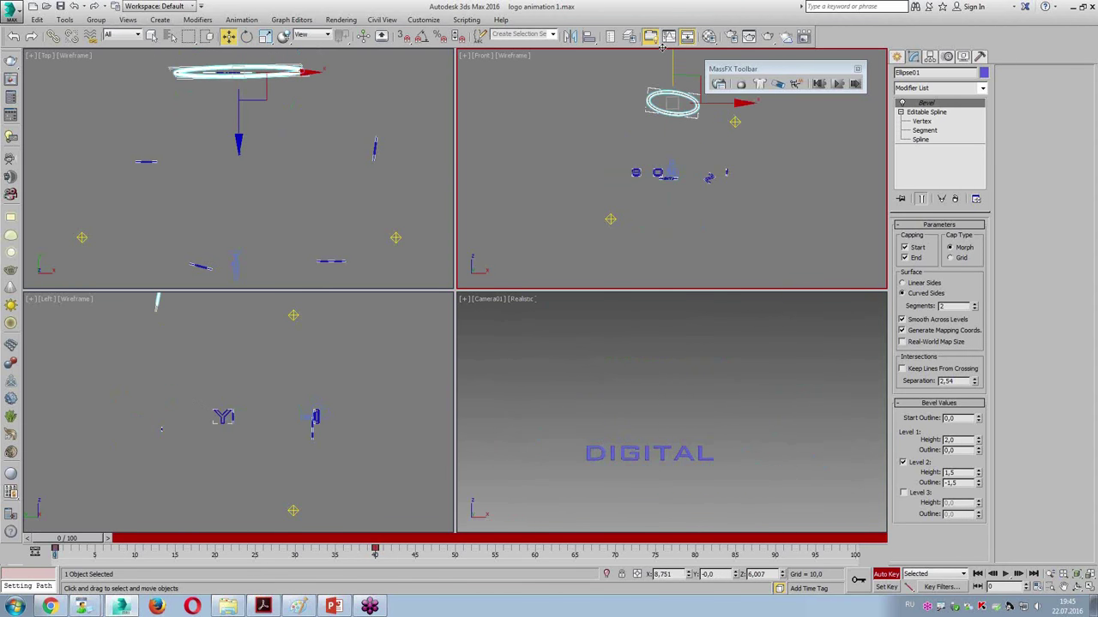
pyautogui.middleClick(632, 326)
pyautogui.hotkey('alt', 'w')
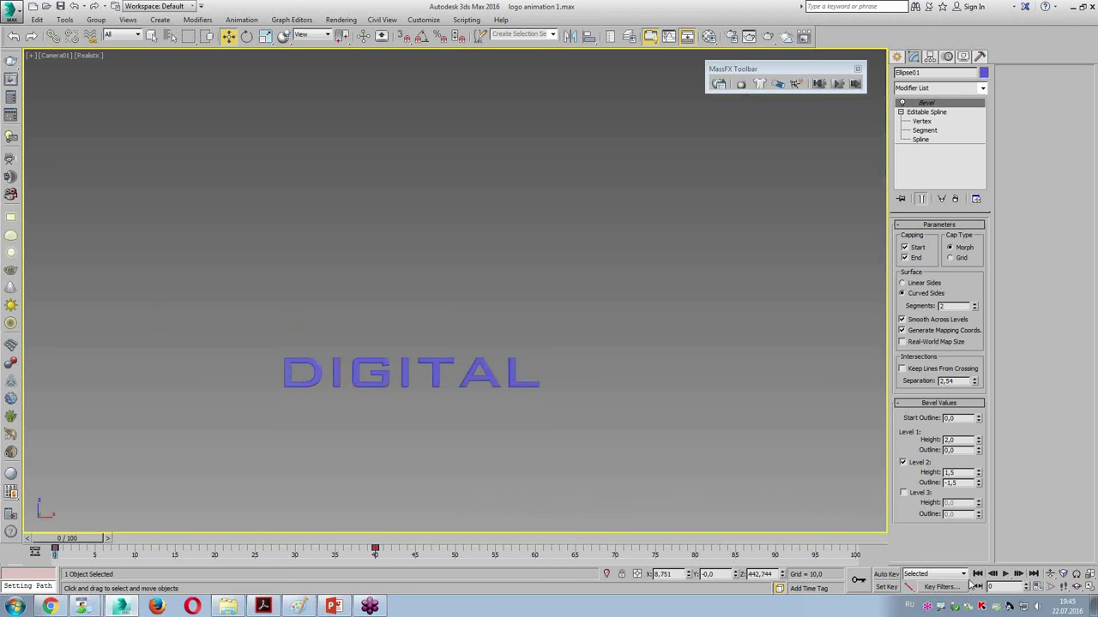
# Play back the logo animation and step back a few frames
pyautogui.click(1005, 574)
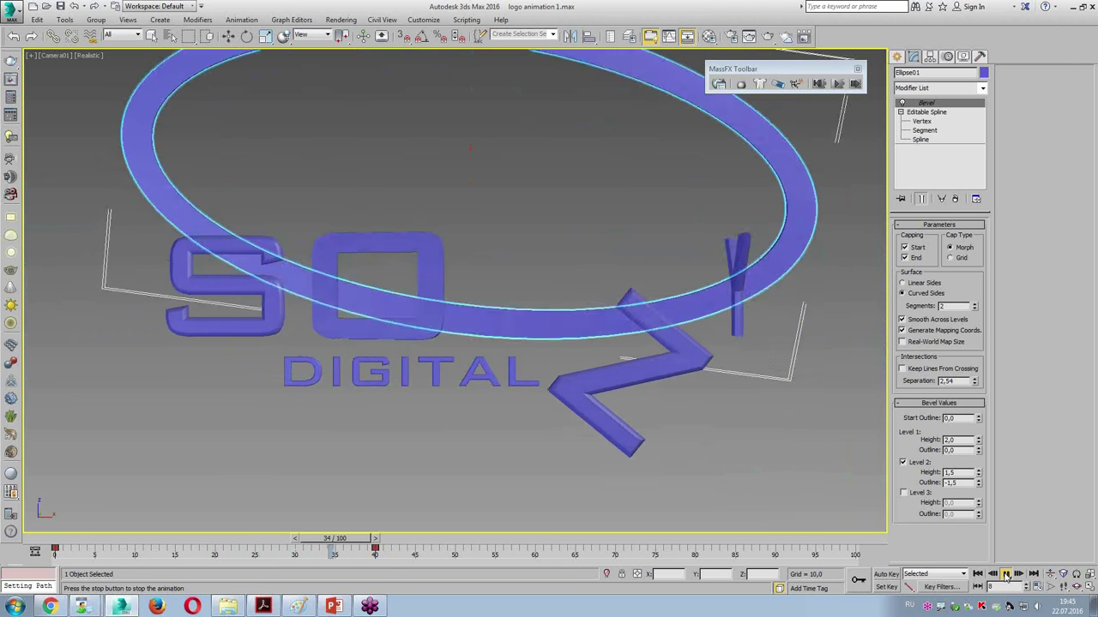
pyautogui.click(1005, 574)
pyautogui.press('w')
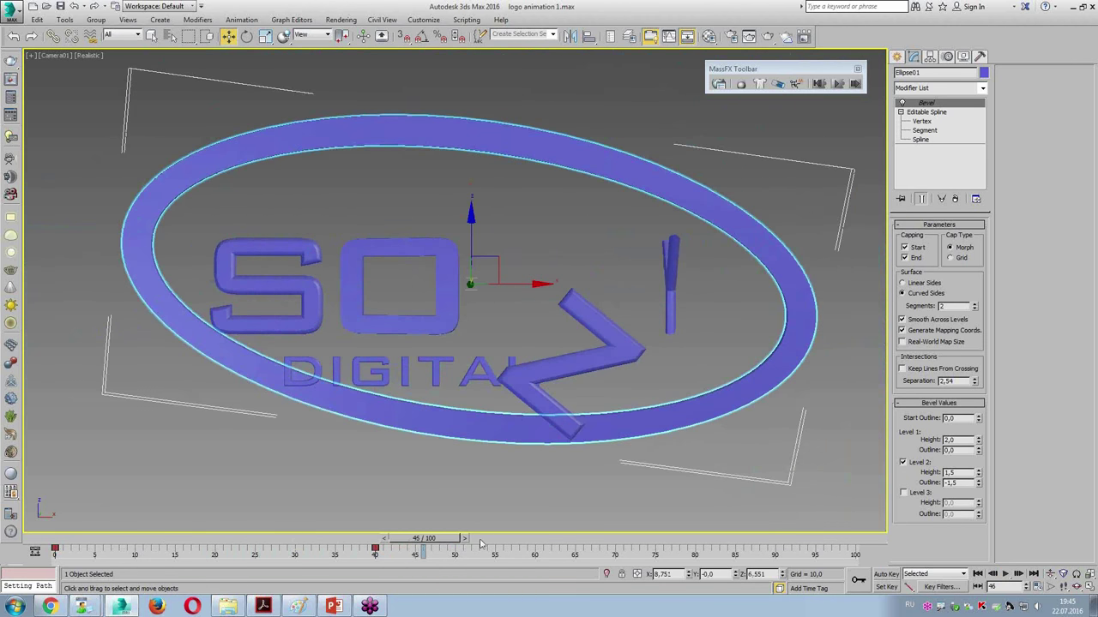
pyautogui.moveTo(446, 540); pyautogui.dragTo(390, 539)
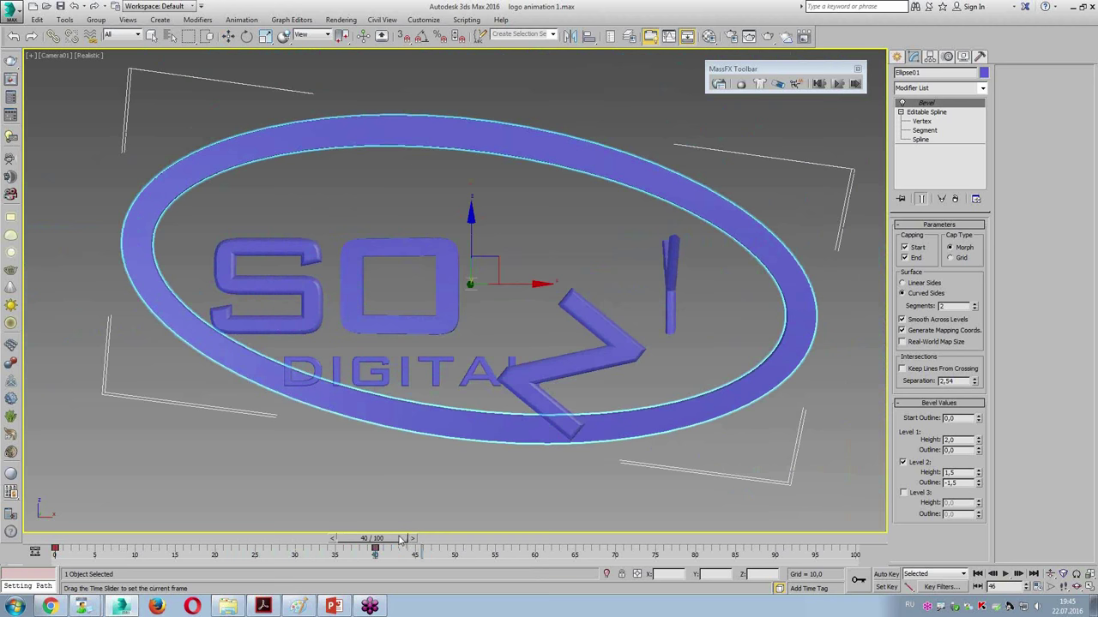
# Rotate the I into a Y and the Z into an N between O and Y, then open a file without saving
pyautogui.click(670, 283)
pyautogui.press('e')
pyautogui.moveTo(716, 316)
pyautogui.mouseDown()
pyautogui.moveTo(582, 317)
pyautogui.moveTo(606, 326)
pyautogui.mouseUp()
pyautogui.click(583, 317)
pyautogui.press('w')
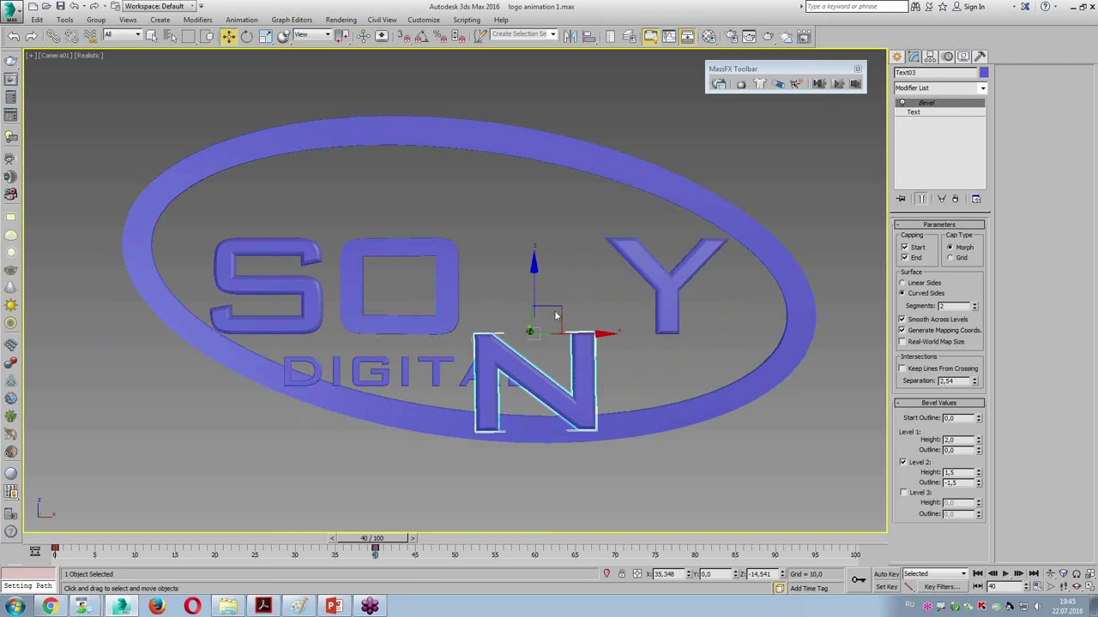
pyautogui.moveTo(551, 394); pyautogui.dragTo(558, 320)
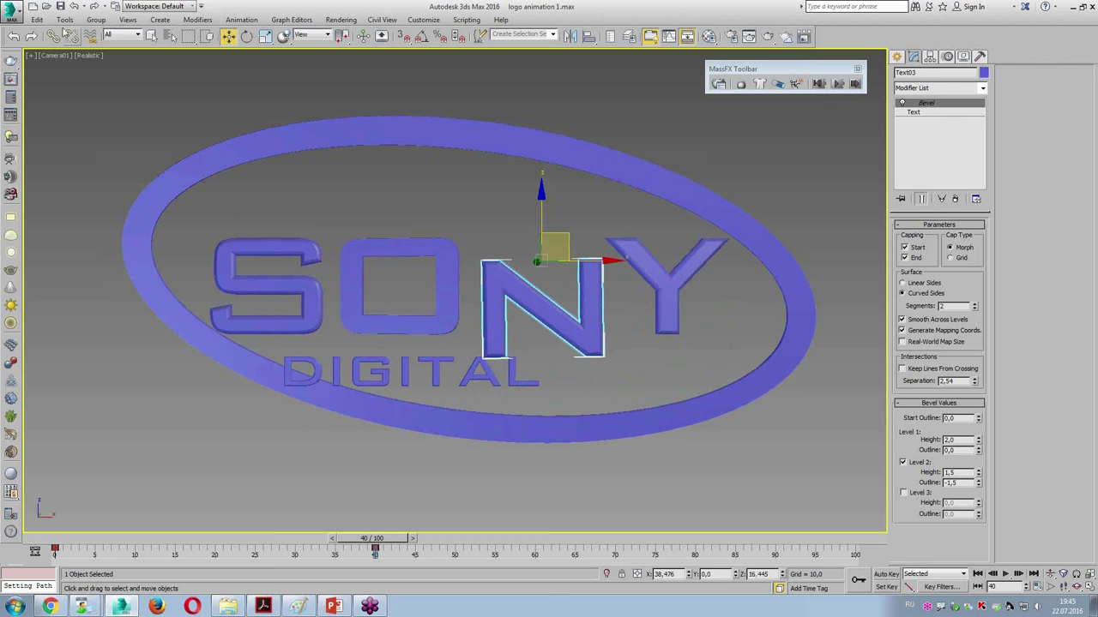
pyautogui.click(47, 6)
pyautogui.click(547, 320)
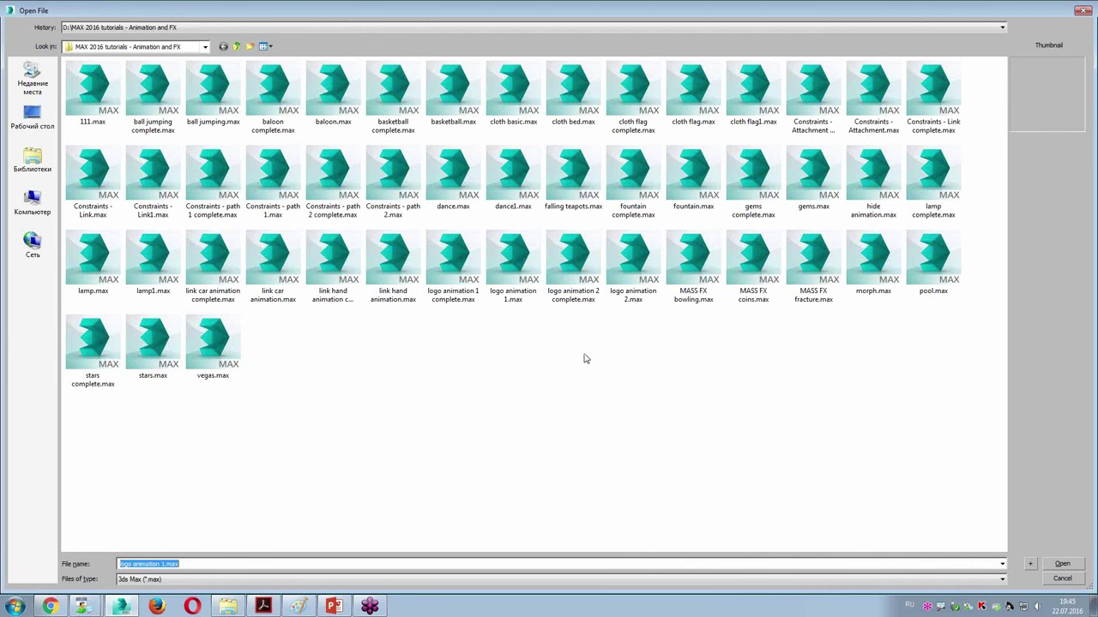
# Open logo animation 1 complete.max from the file browser
pyautogui.click(578, 274)
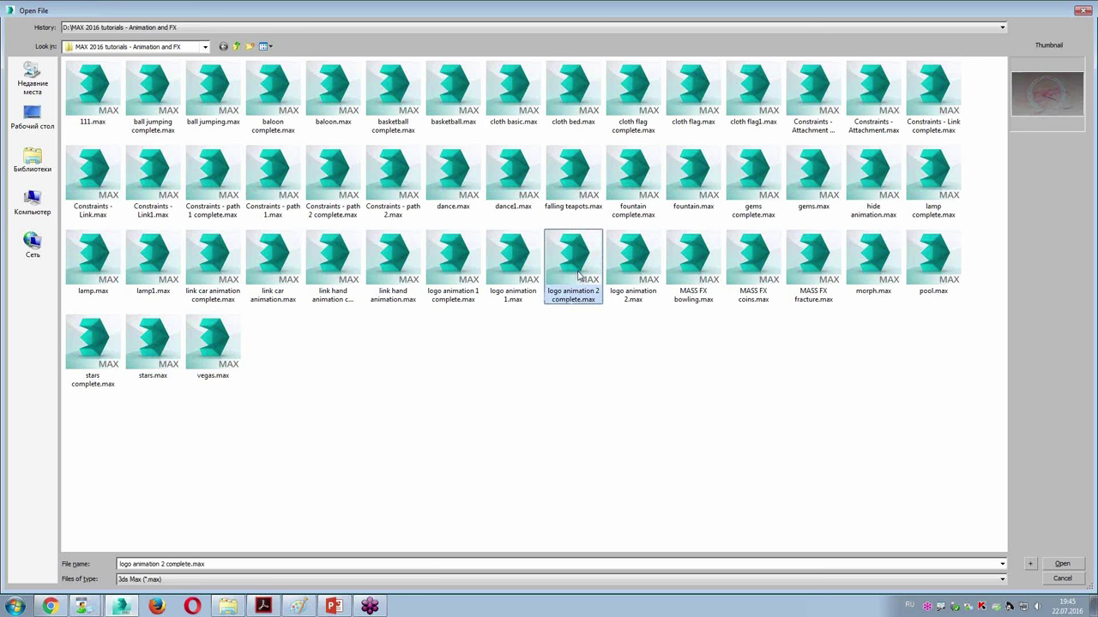
pyautogui.click(502, 267)
pyautogui.doubleClick(449, 255)
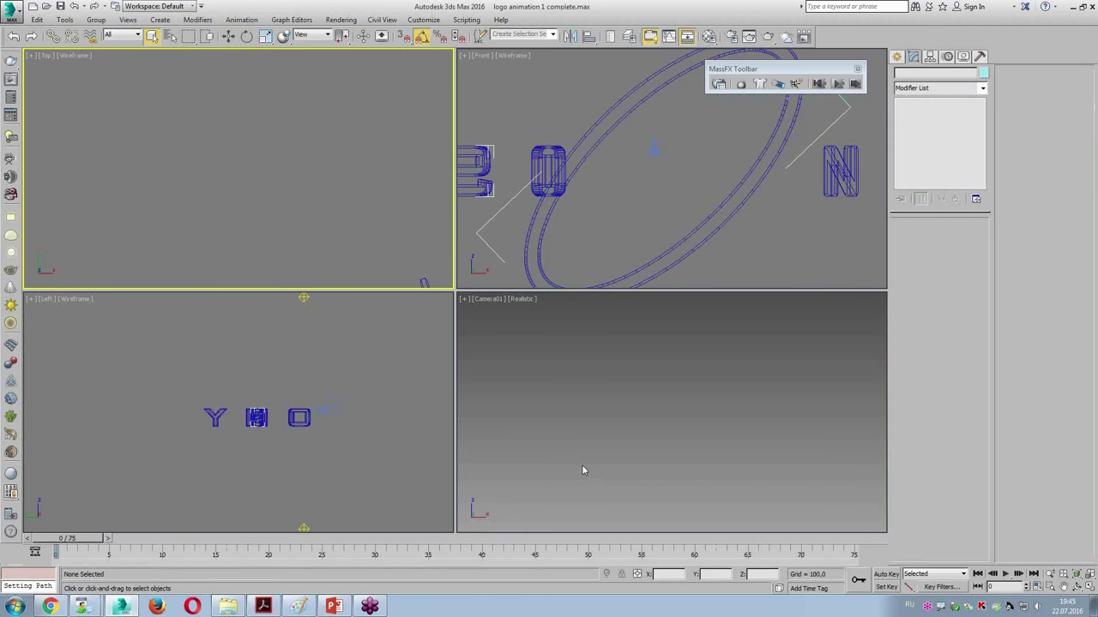
# Maximize Camera01, play the logo animation and scrub until SONY appears, then go to PowerPoint
pyautogui.click(604, 419)
pyautogui.hotkey('alt', 'w')
pyautogui.click(1006, 575)
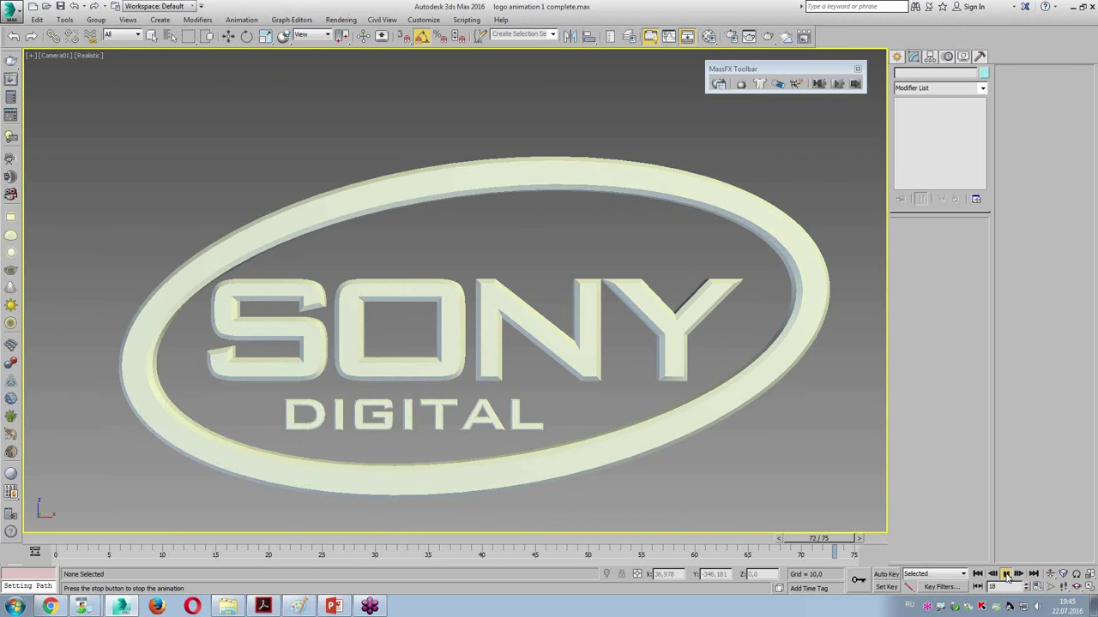
pyautogui.click(1006, 574)
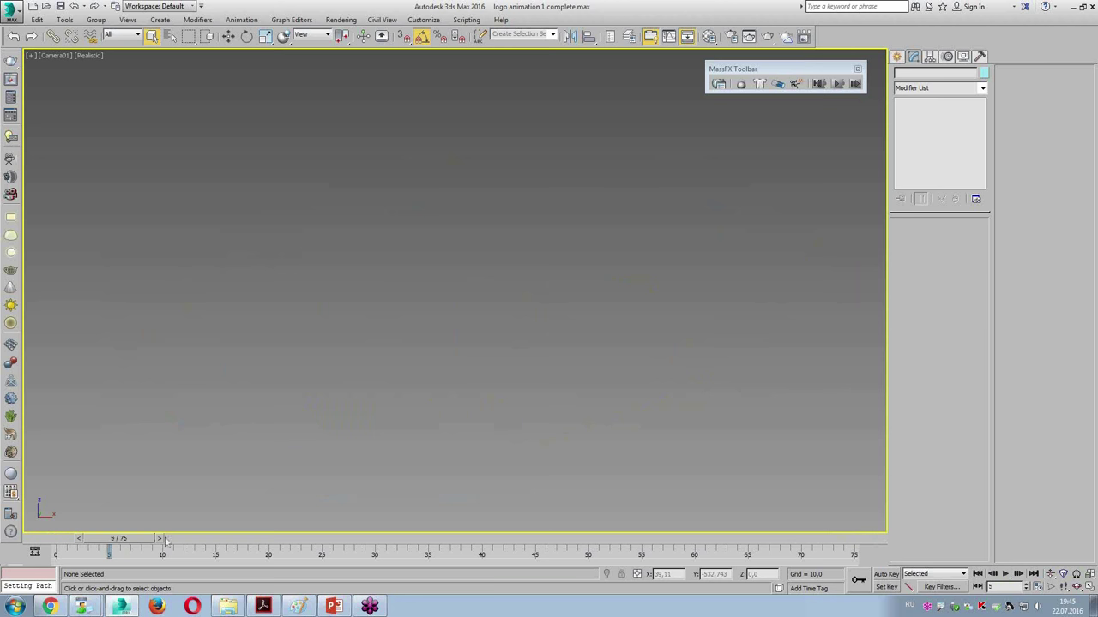
pyautogui.moveTo(134, 540); pyautogui.dragTo(610, 567)
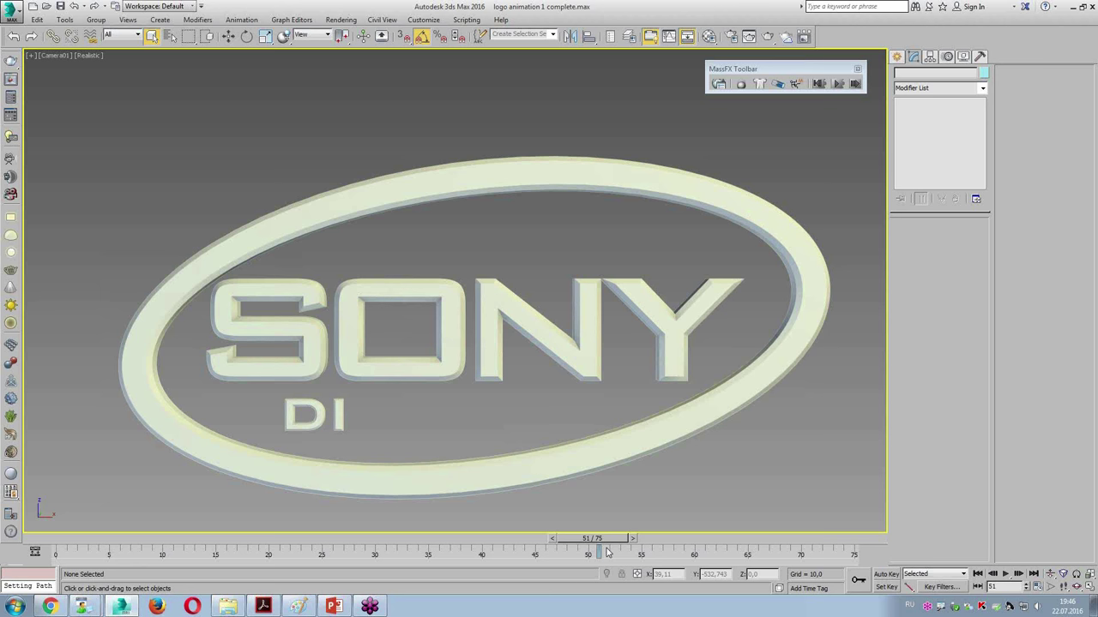
pyautogui.hotkey('alt', 'Tab')
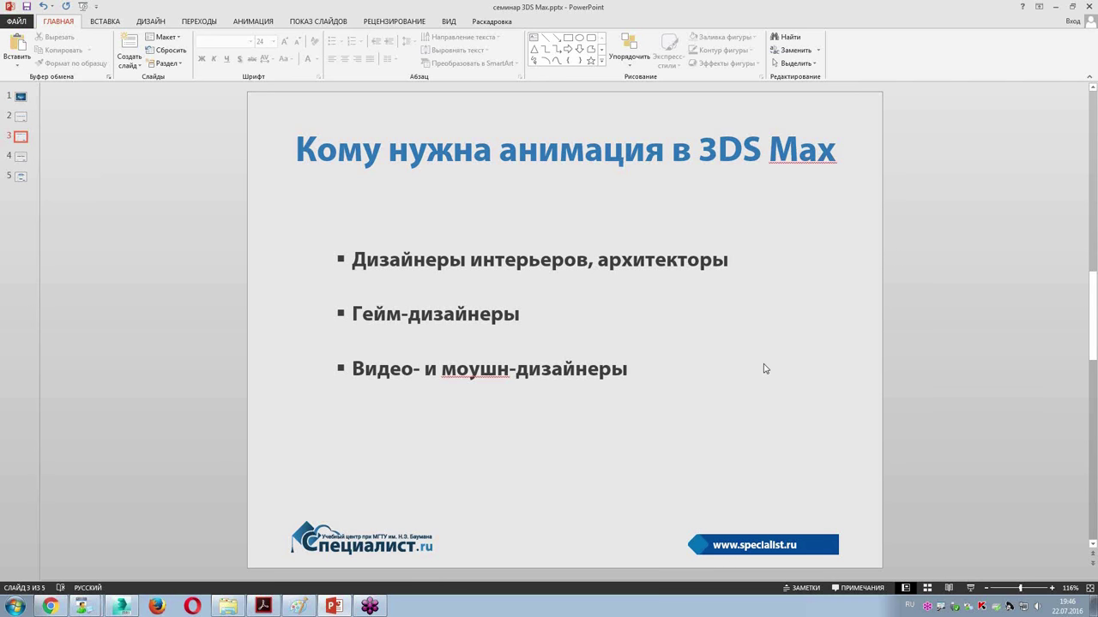
# Bring up slide 4, 'Основные способы анимирования объектов', then return to 3ds Max
pyautogui.scroll(-1, 766, 369)
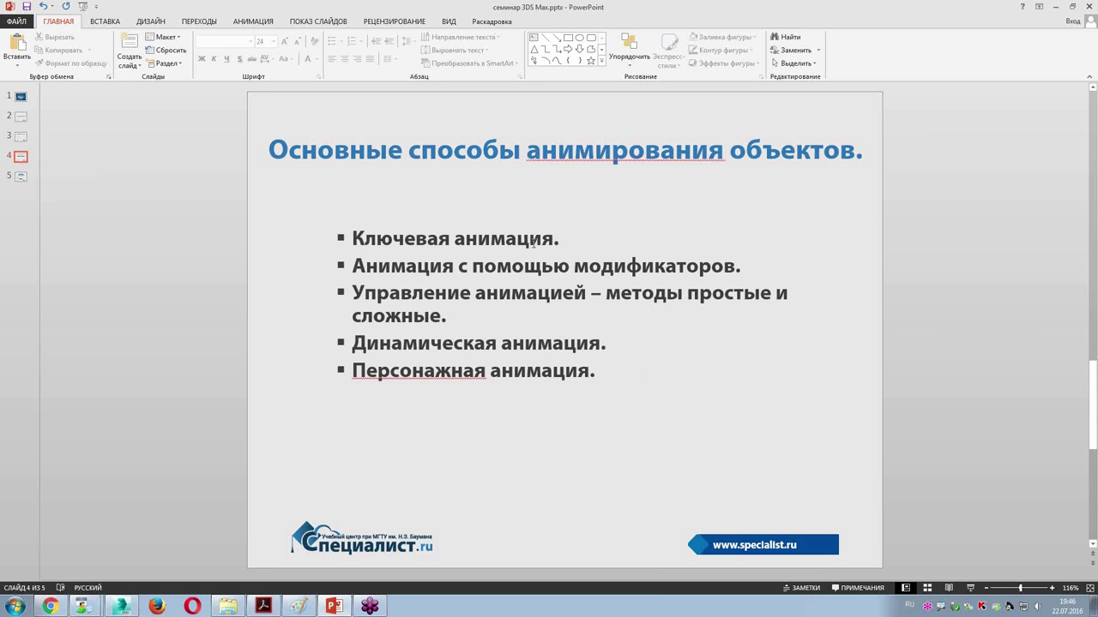
pyautogui.click(533, 245)
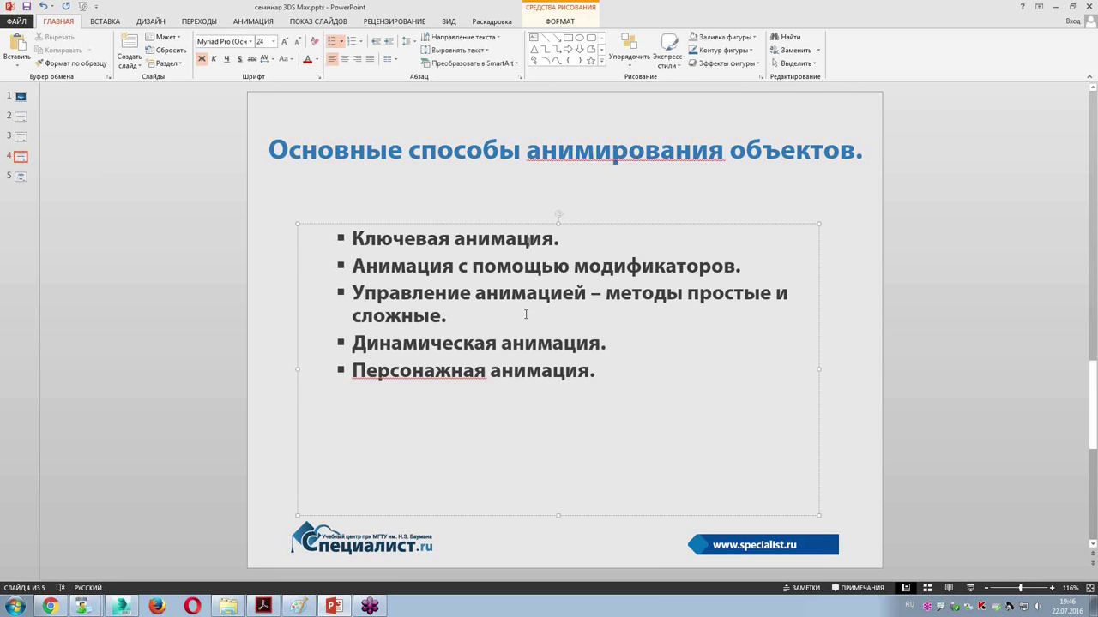
pyautogui.hotkey('alt', 'Tab')
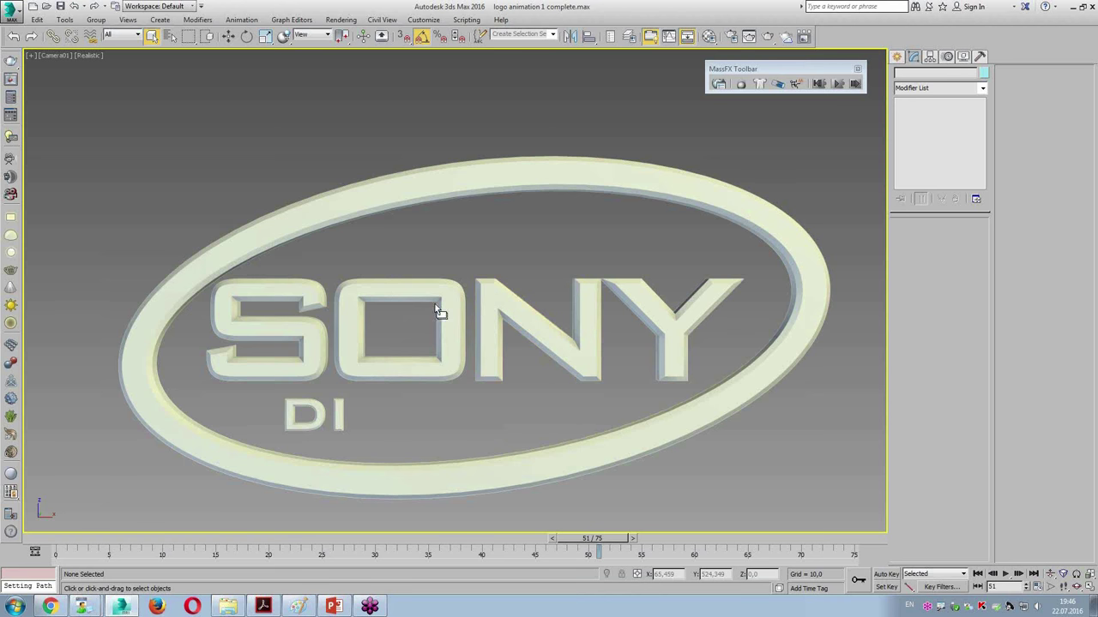
# Reset 3ds Max to an empty scene without saving and draw a teapot in the Top view
pyautogui.click(10, 8)
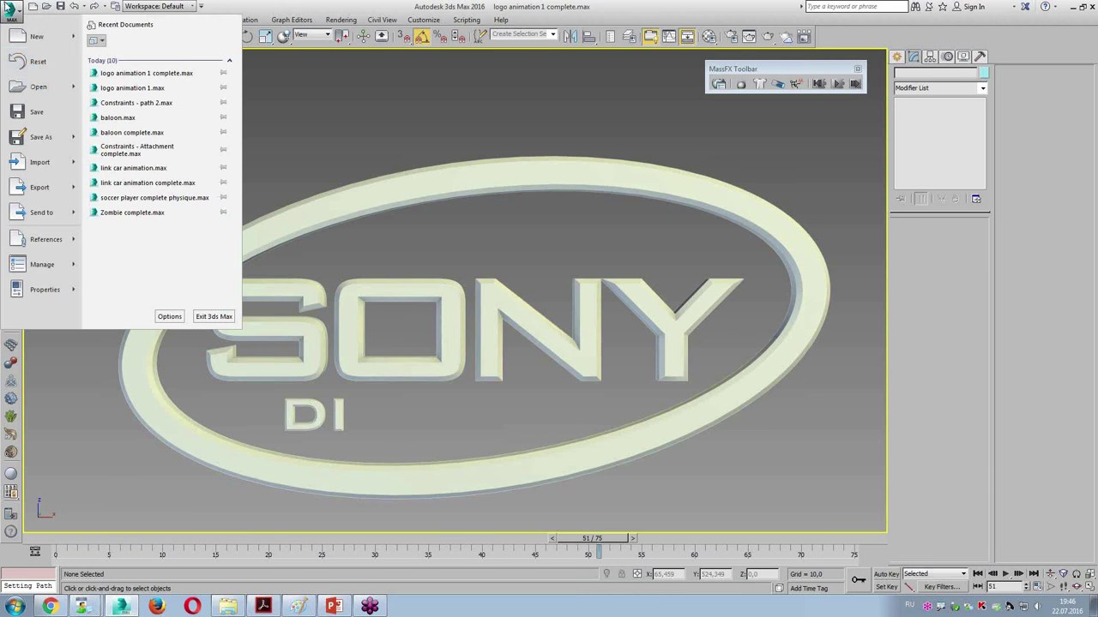
pyautogui.click(33, 61)
pyautogui.click(551, 319)
pyautogui.click(514, 322)
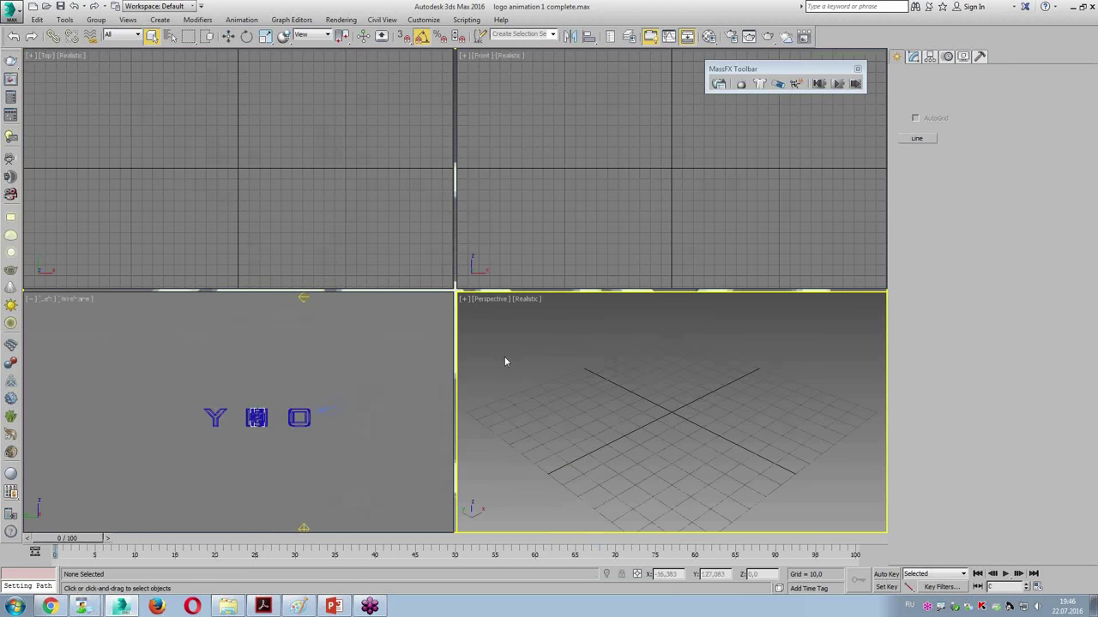
pyautogui.click(916, 177)
pyautogui.moveTo(101, 162); pyautogui.dragTo(120, 178)
# In a maximized Perspective view, Auto Key the teapot moving to the upper right at frame 100
pyautogui.scroll(3, 616, 475)
pyautogui.hotkey('alt', 'w')
pyautogui.keyDown('alt'); pyautogui.moveTo(616, 476); pyautogui.dragTo(449, 366, button='middle'); pyautogui.keyUp('alt')
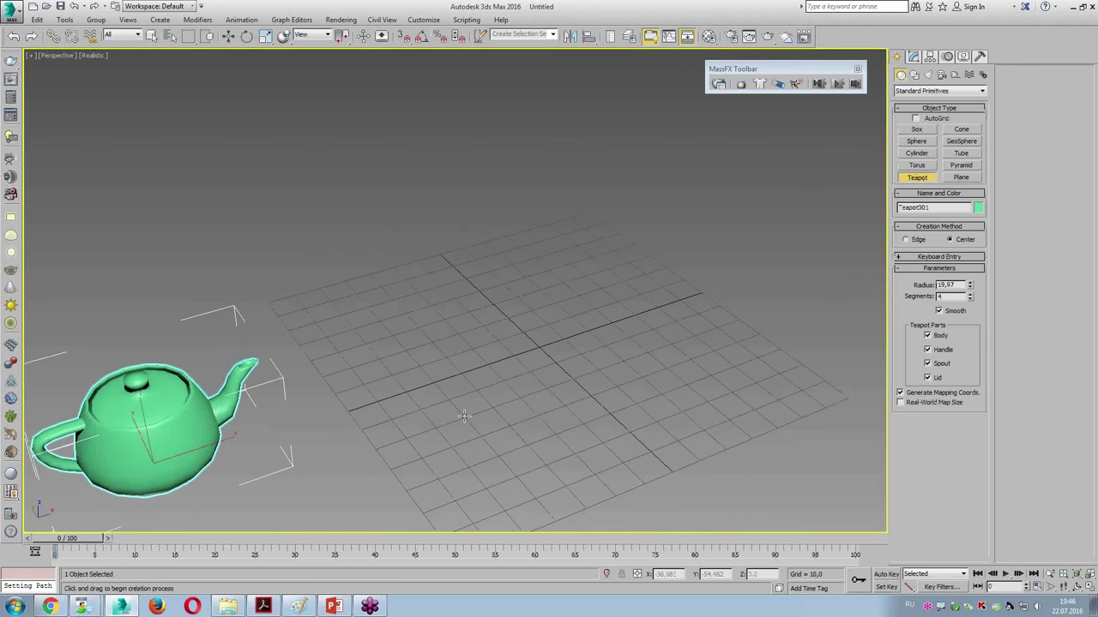
pyautogui.click(884, 575)
pyautogui.moveTo(64, 539); pyautogui.dragTo(841, 539)
pyautogui.press('w')
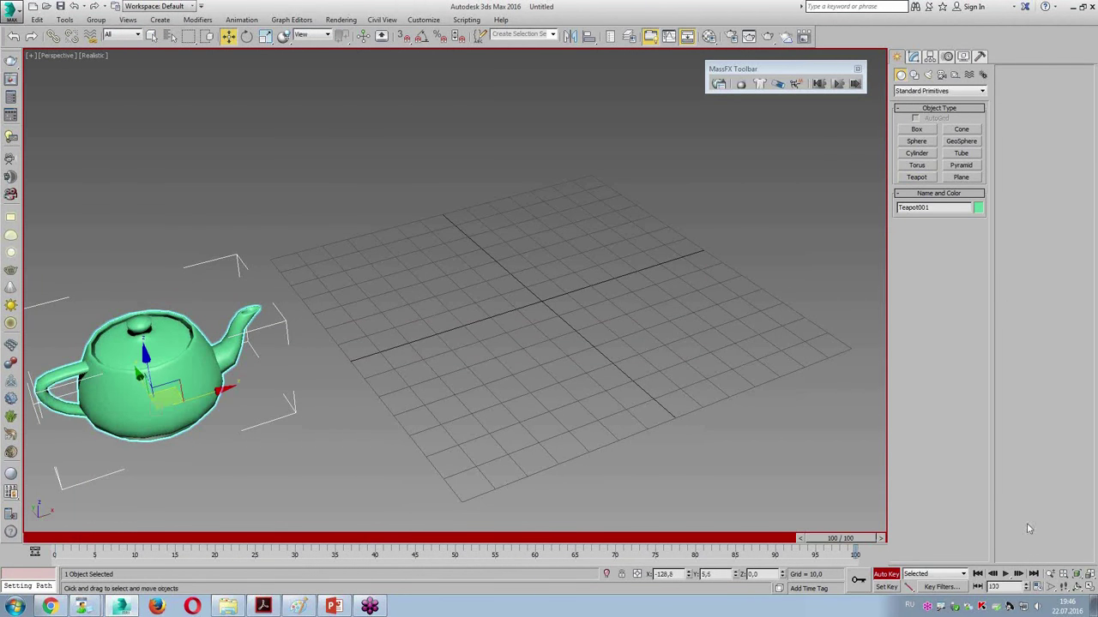
pyautogui.moveTo(197, 390); pyautogui.dragTo(866, 182)
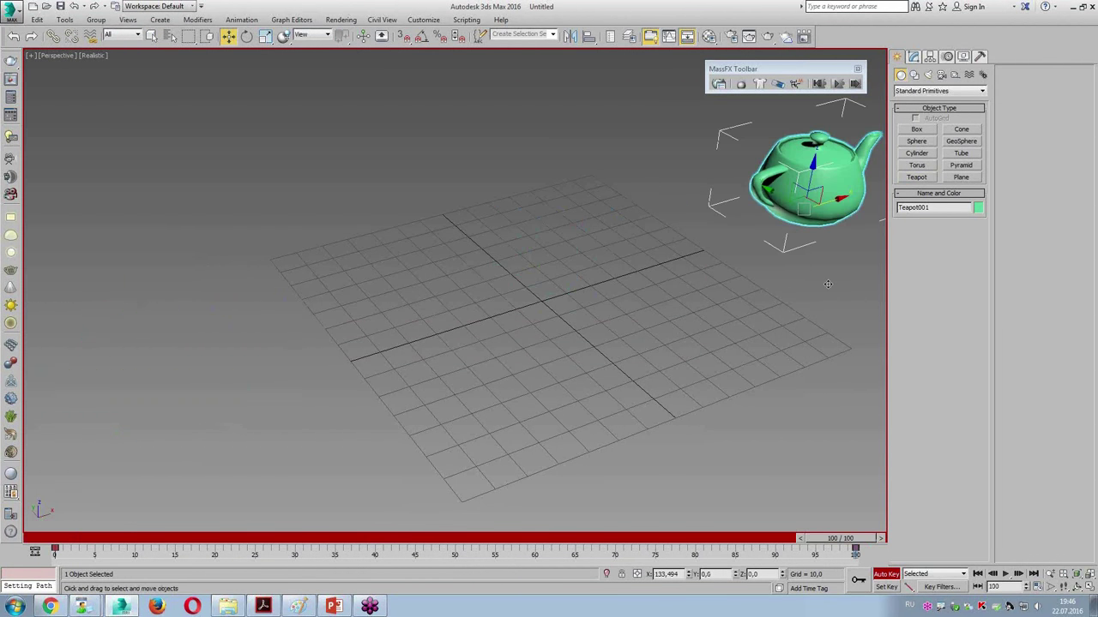
pyautogui.click(884, 574)
pyautogui.moveTo(841, 538); pyautogui.dragTo(55, 539)
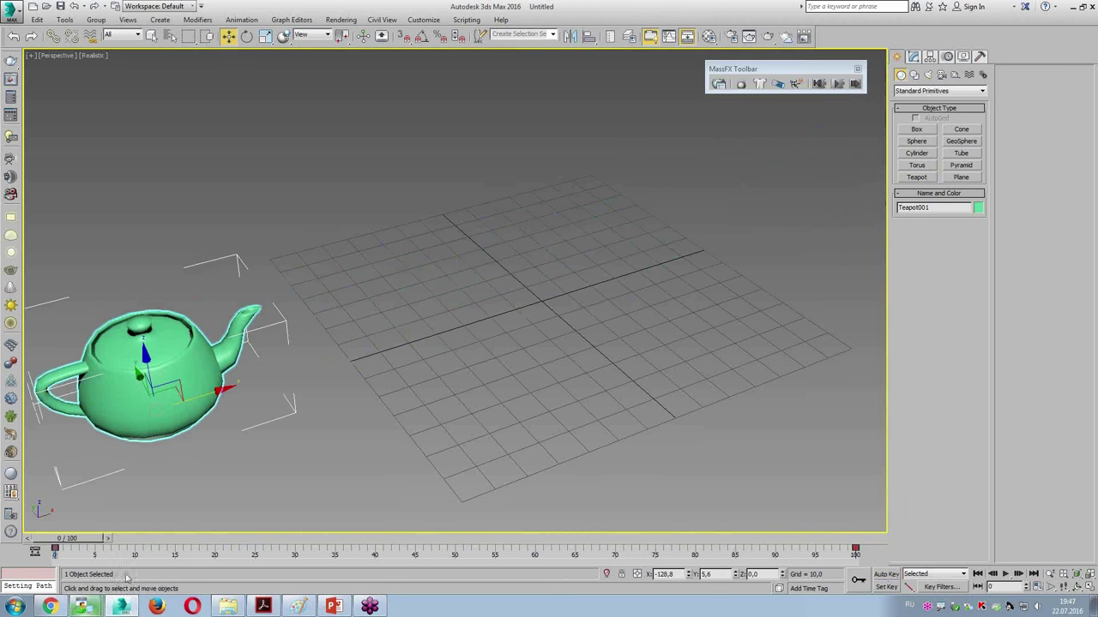
pyautogui.hotkey('alt', 'Tab')
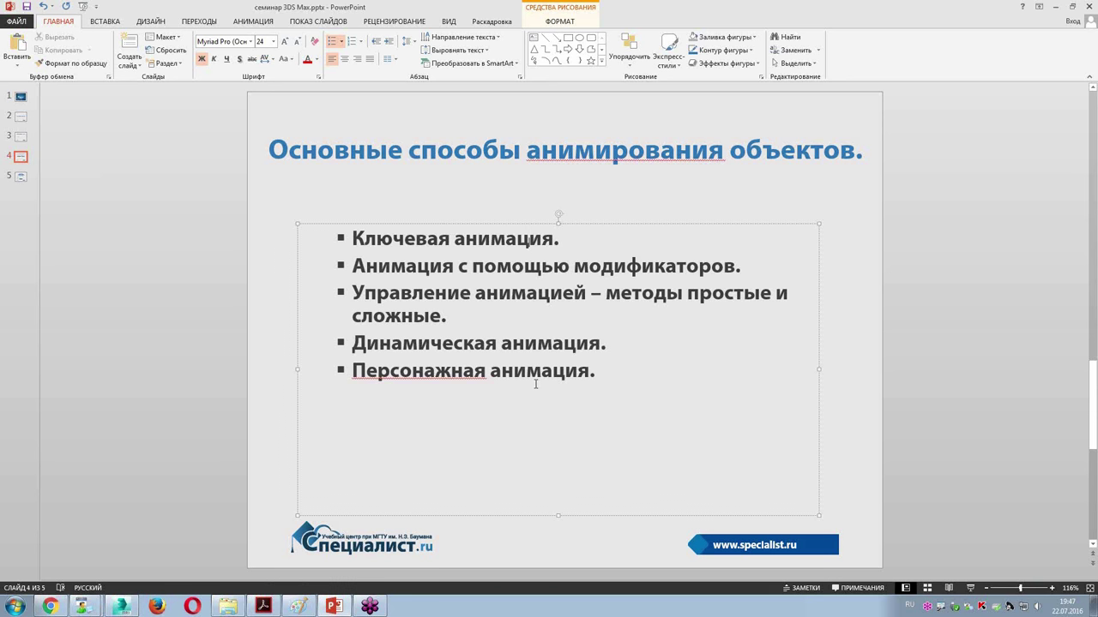
# Leave the animation-methods slide and return to the 3ds Max teapot scene
pyautogui.hotkey('alt', 'Tab')
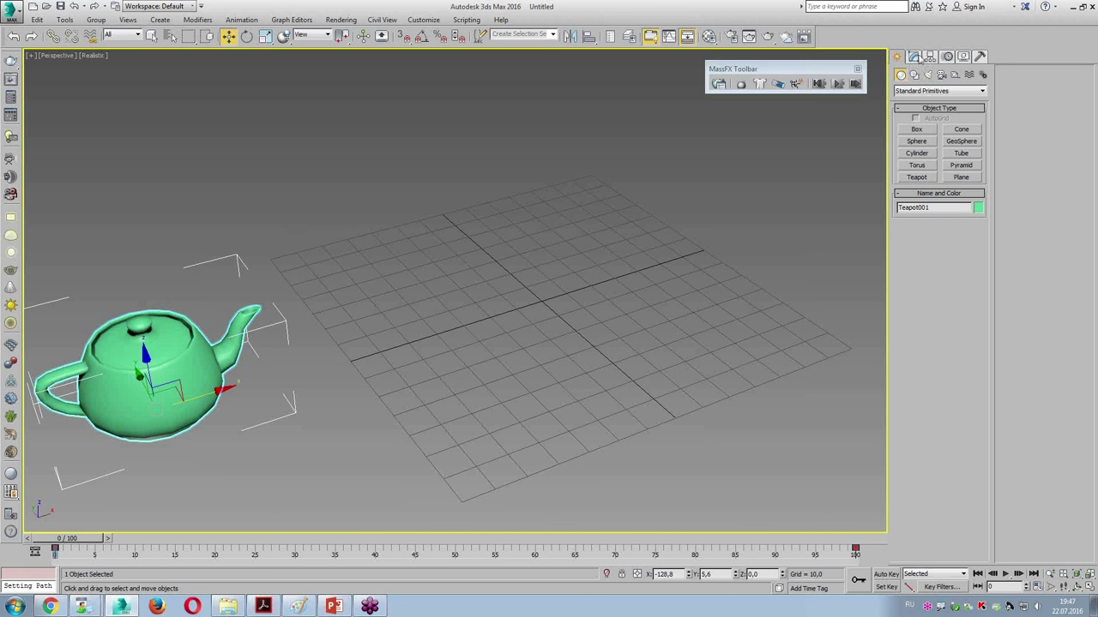
# Add a Bend modifier to the teapot, trying an angle before resetting it to zero
pyautogui.click(914, 57)
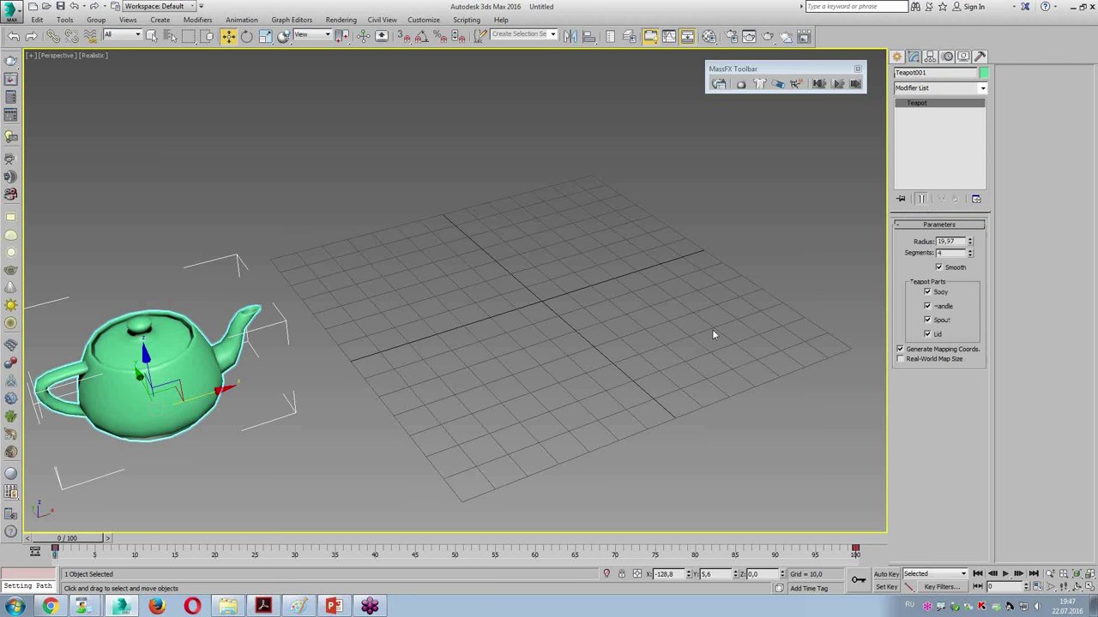
pyautogui.click(920, 88)
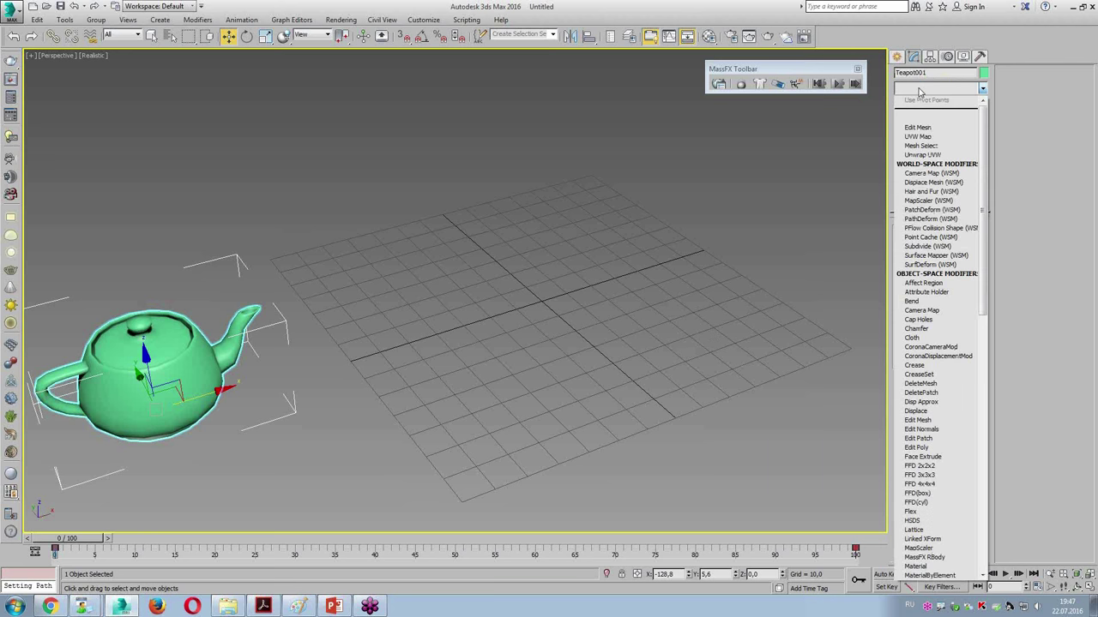
pyautogui.click(920, 91)
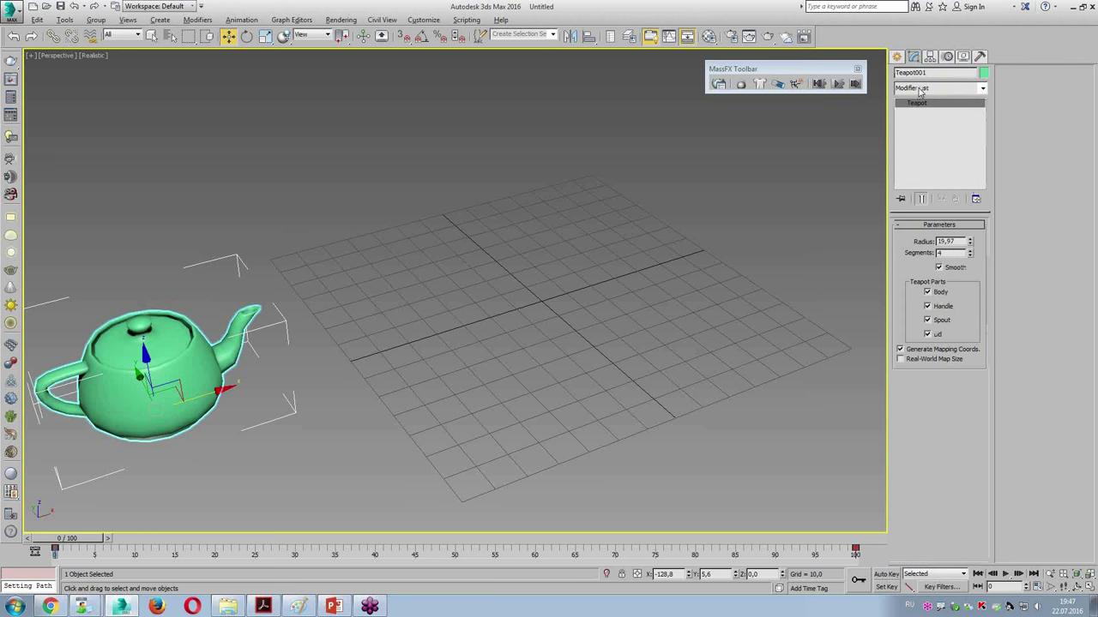
pyautogui.click(921, 90)
pyautogui.scroll(-5, 922, 99)
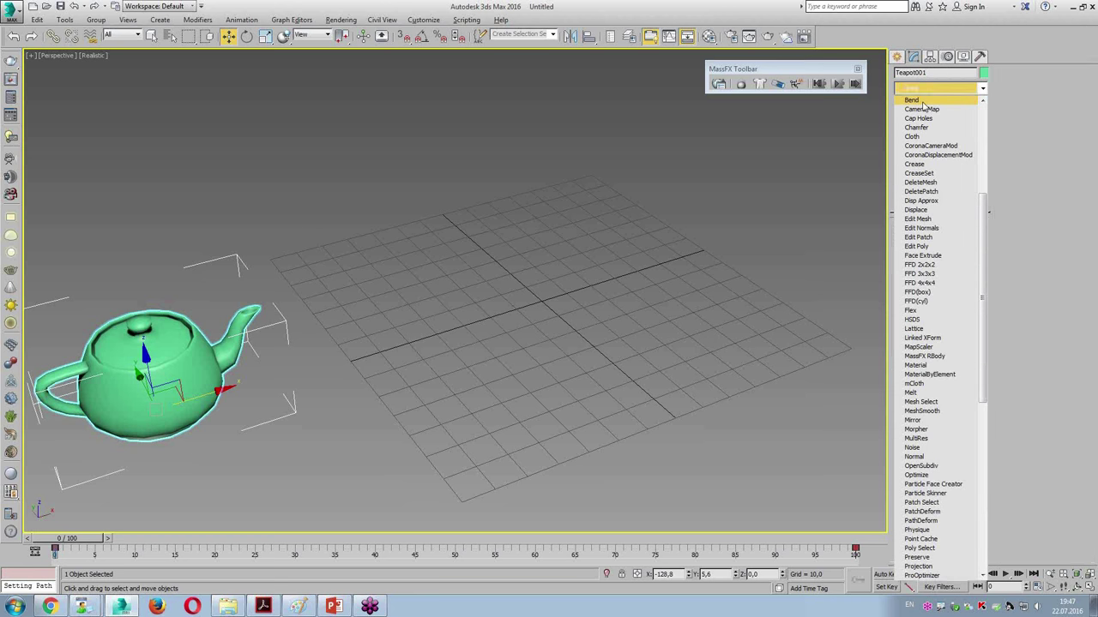
pyautogui.click(913, 100)
pyautogui.moveTo(969, 247); pyautogui.dragTo(970, 214)
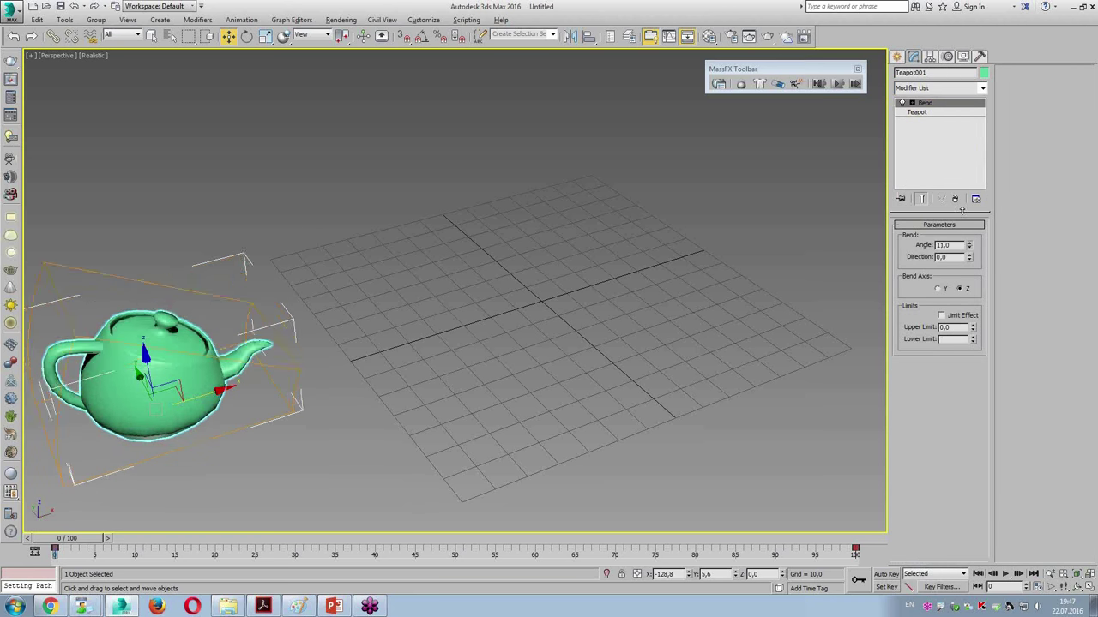
pyautogui.rightClick(970, 245)
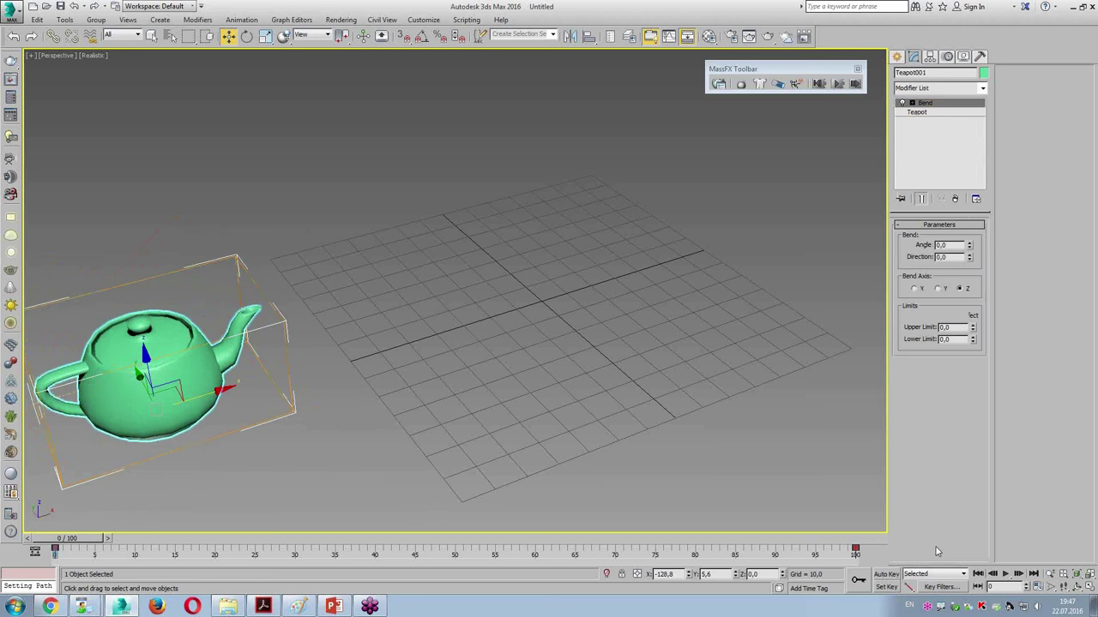
# With Auto Key on, key alternating Bend Angles at frames 0 (−34.5), 20 and 40
pyautogui.click(885, 576)
pyautogui.moveTo(970, 248); pyautogui.dragTo(975, 289)
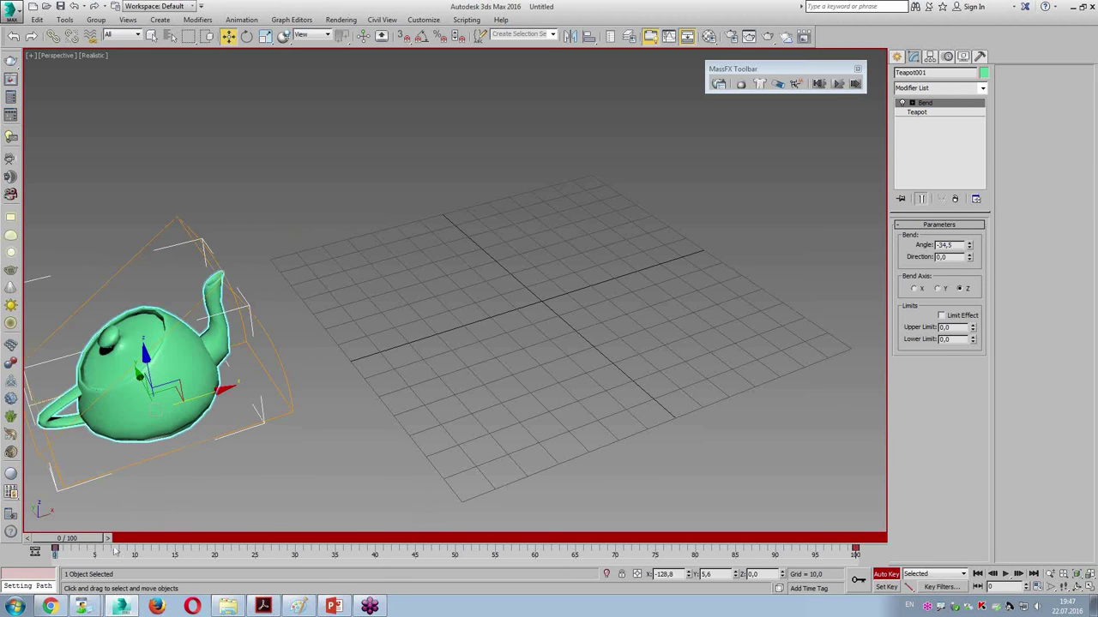
pyautogui.moveTo(86, 538); pyautogui.dragTo(214, 537)
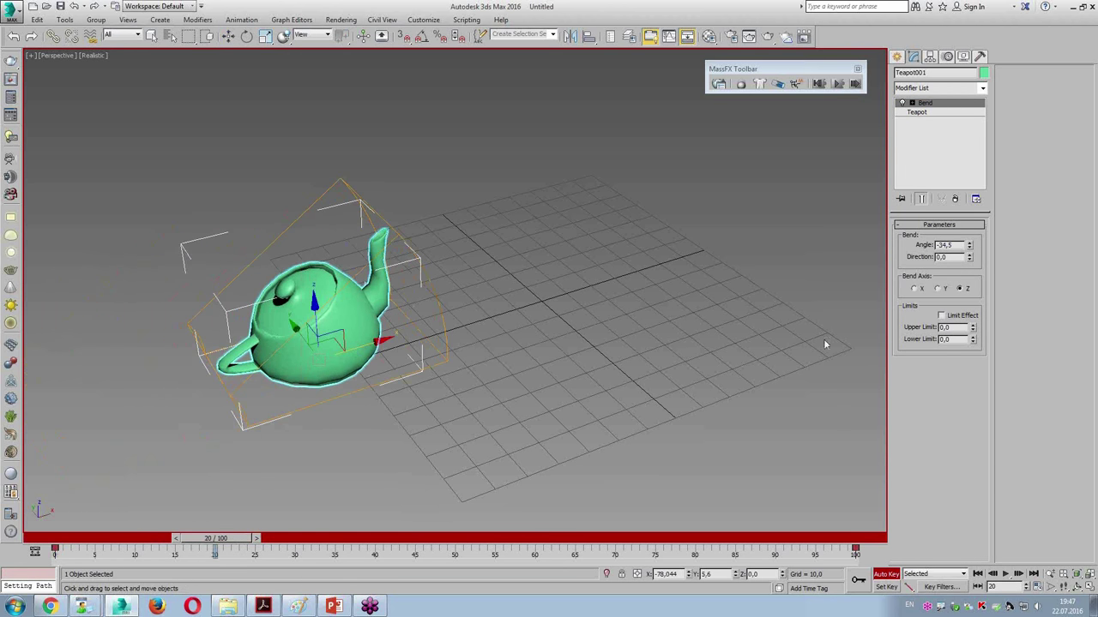
pyautogui.press('w')
pyautogui.moveTo(970, 245); pyautogui.dragTo(989, 153)
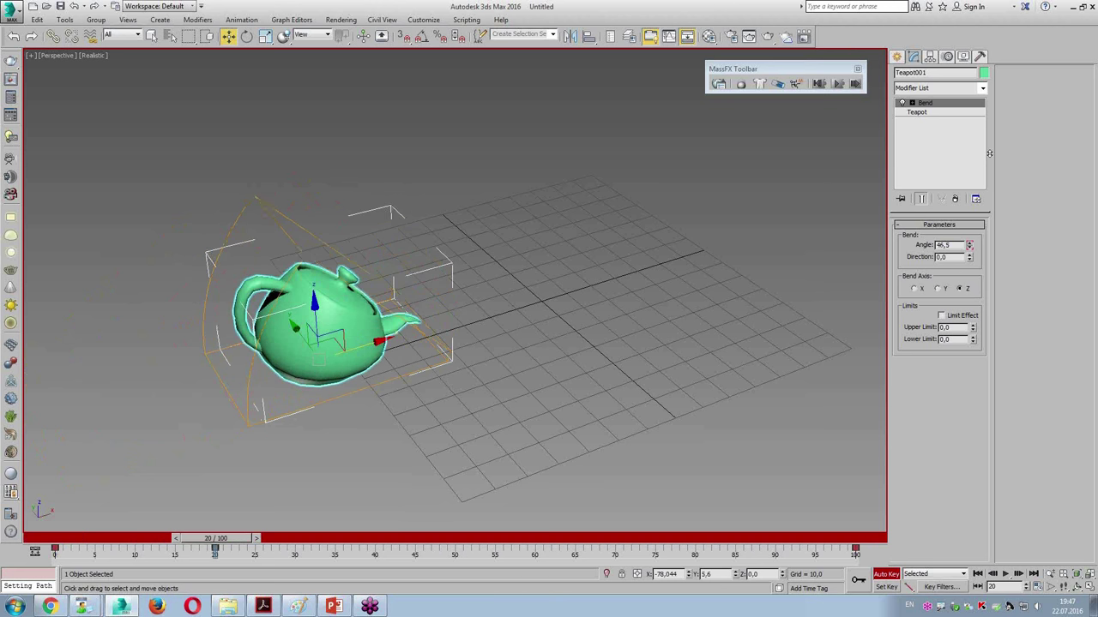
pyautogui.moveTo(242, 538); pyautogui.dragTo(398, 547)
pyautogui.press('w')
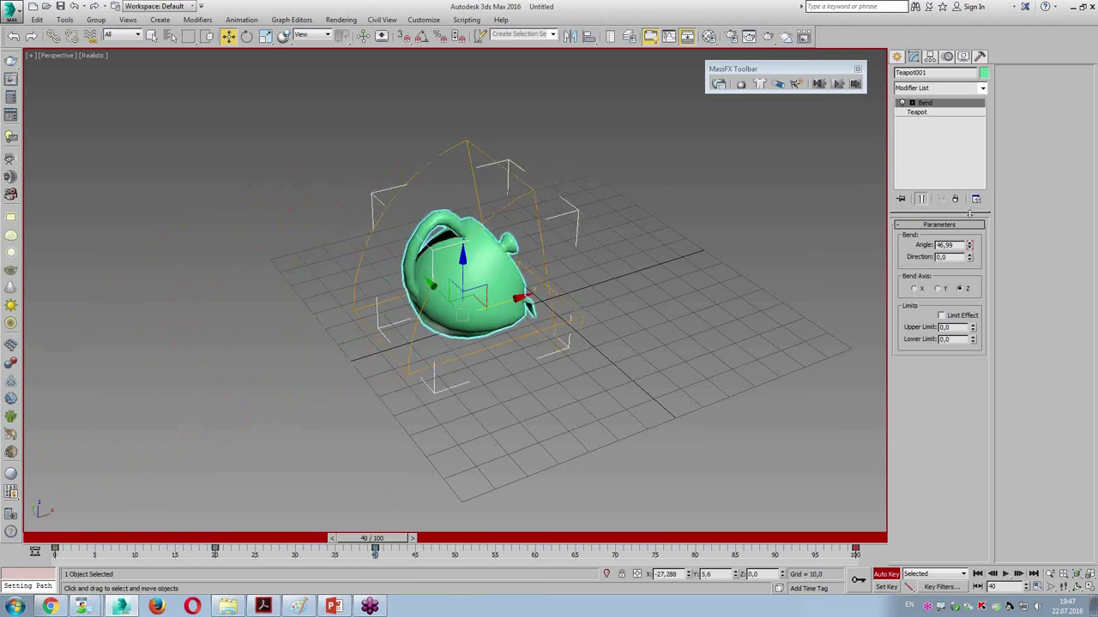
pyautogui.moveTo(970, 246); pyautogui.dragTo(970, 309)
# Rotate the teapot at frame 40, then zero the bend and rotate it again at frame 100
pyautogui.press('e')
pyautogui.moveTo(507, 342); pyautogui.dragTo(430, 373)
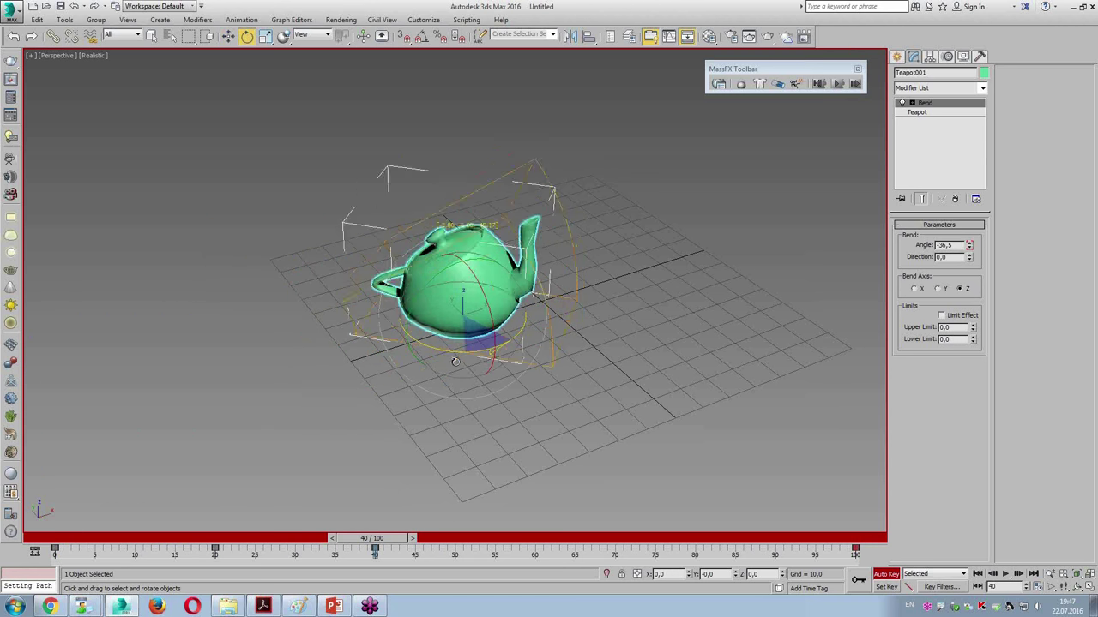
pyautogui.moveTo(408, 547); pyautogui.dragTo(854, 547)
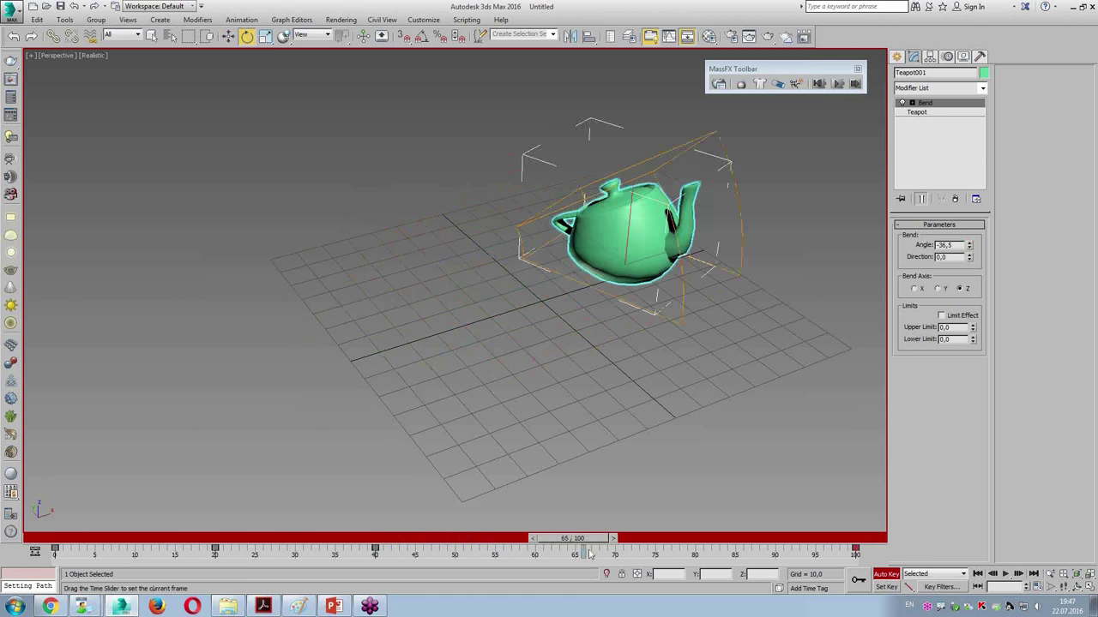
pyautogui.rightClick(969, 246)
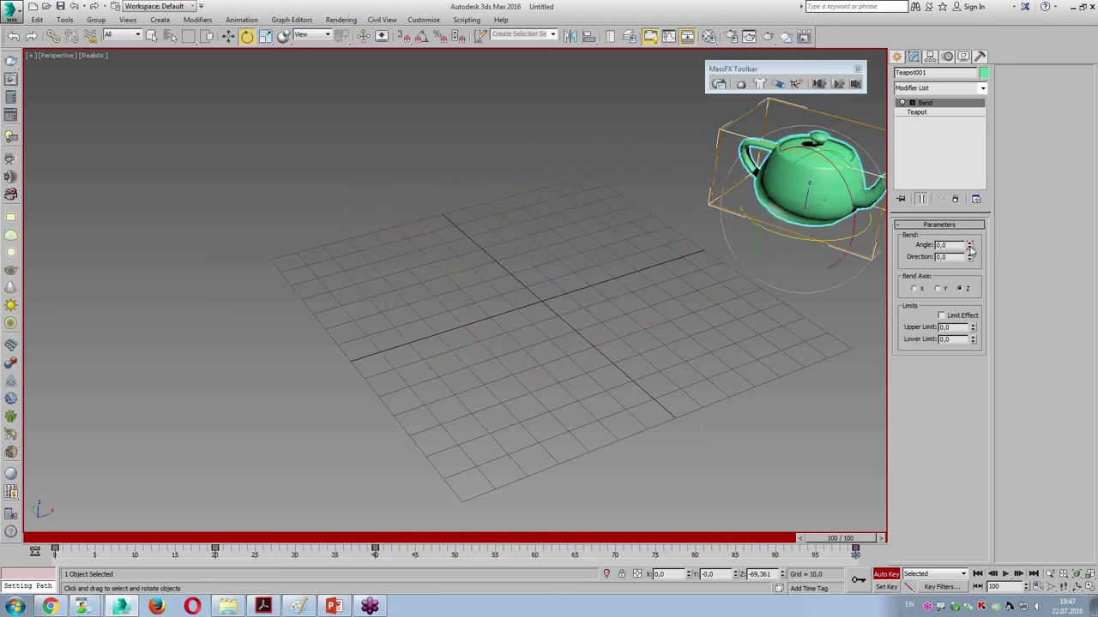
pyautogui.moveTo(829, 238); pyautogui.dragTo(894, 235)
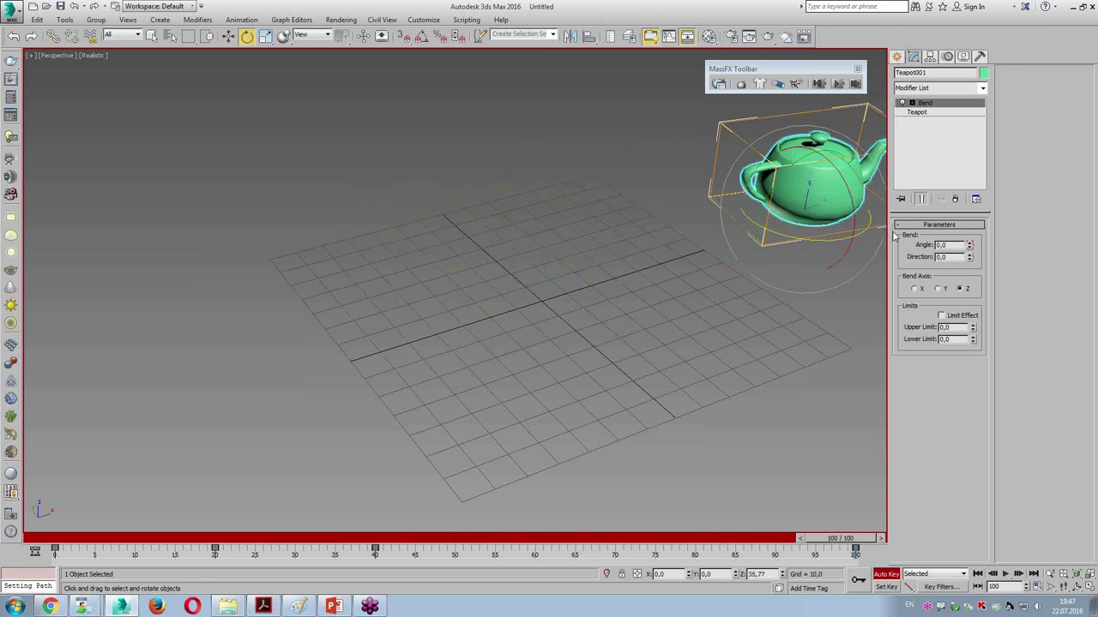
pyautogui.click(891, 578)
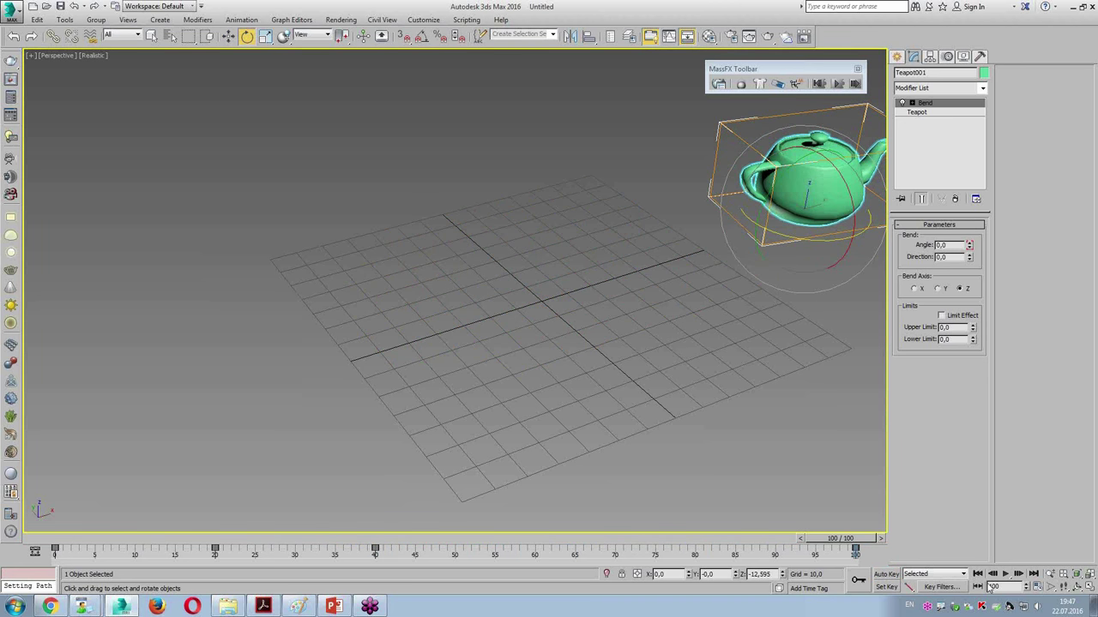
# Play back the teapot animation, then delete the teapot
pyautogui.click(978, 574)
pyautogui.click(1005, 574)
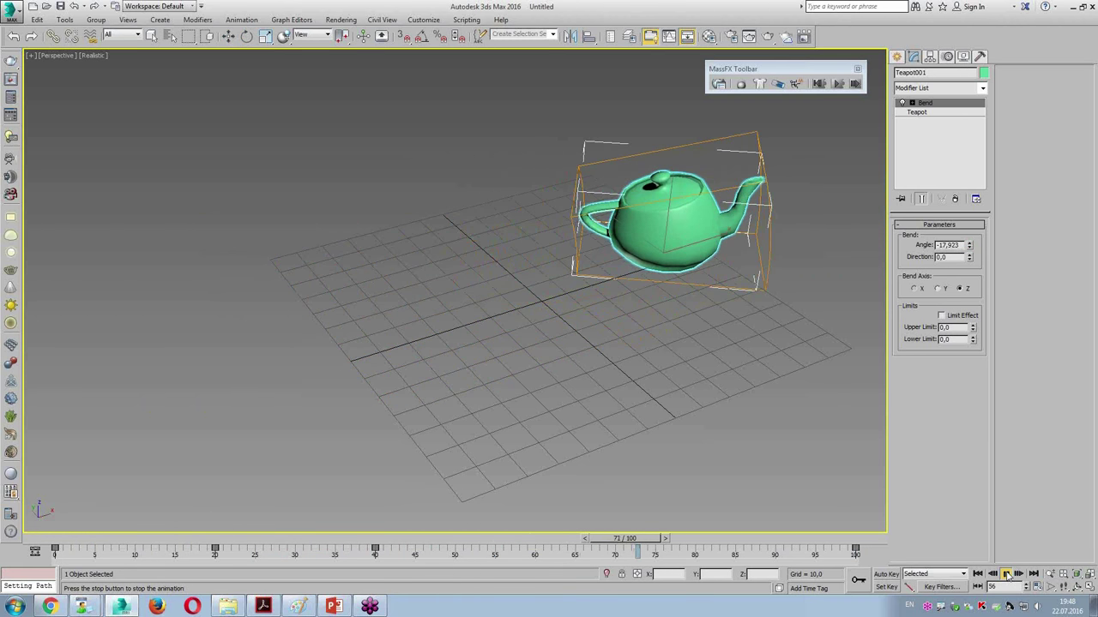
pyautogui.click(1006, 573)
pyautogui.click(978, 574)
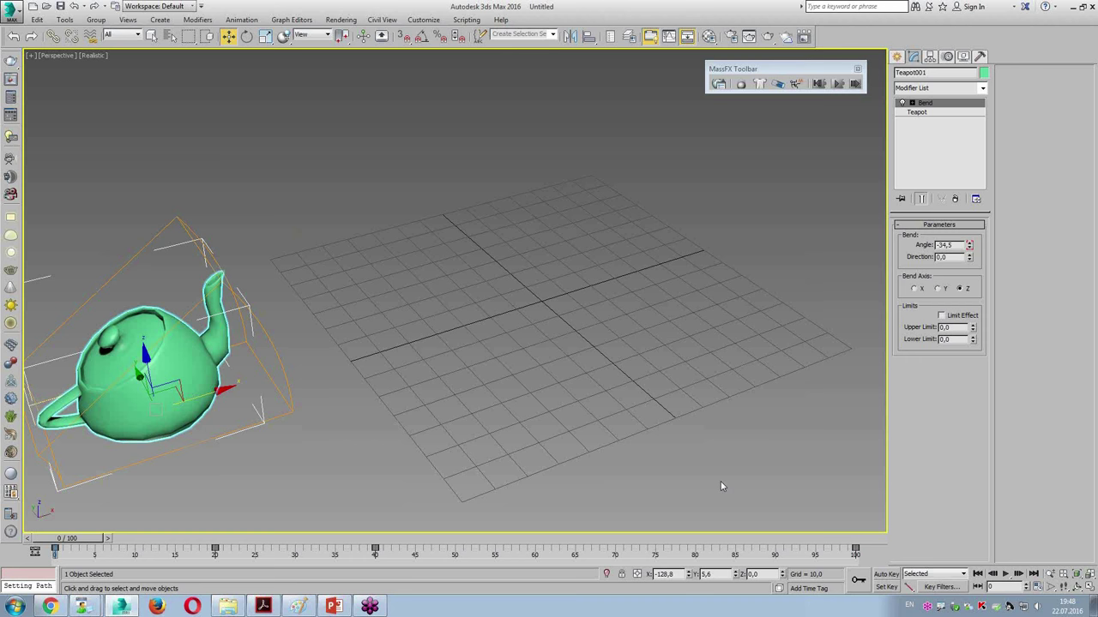
pyautogui.press('Delete')
# Draw a tall cylinder in the Top view and maximize that viewport
pyautogui.hotkey('alt', 'w')
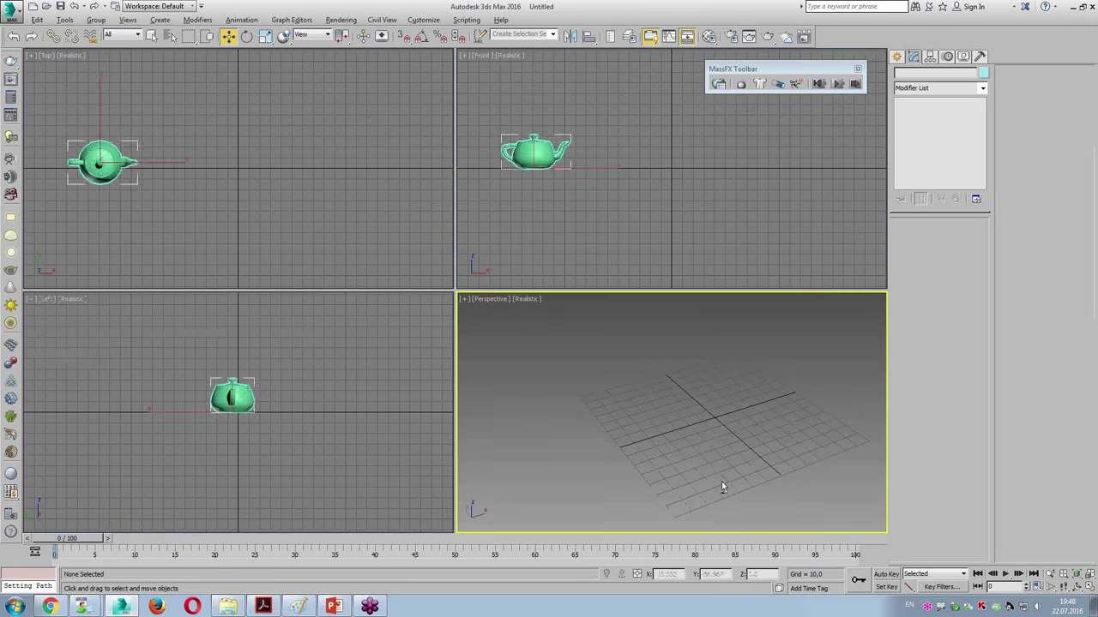
pyautogui.click(897, 57)
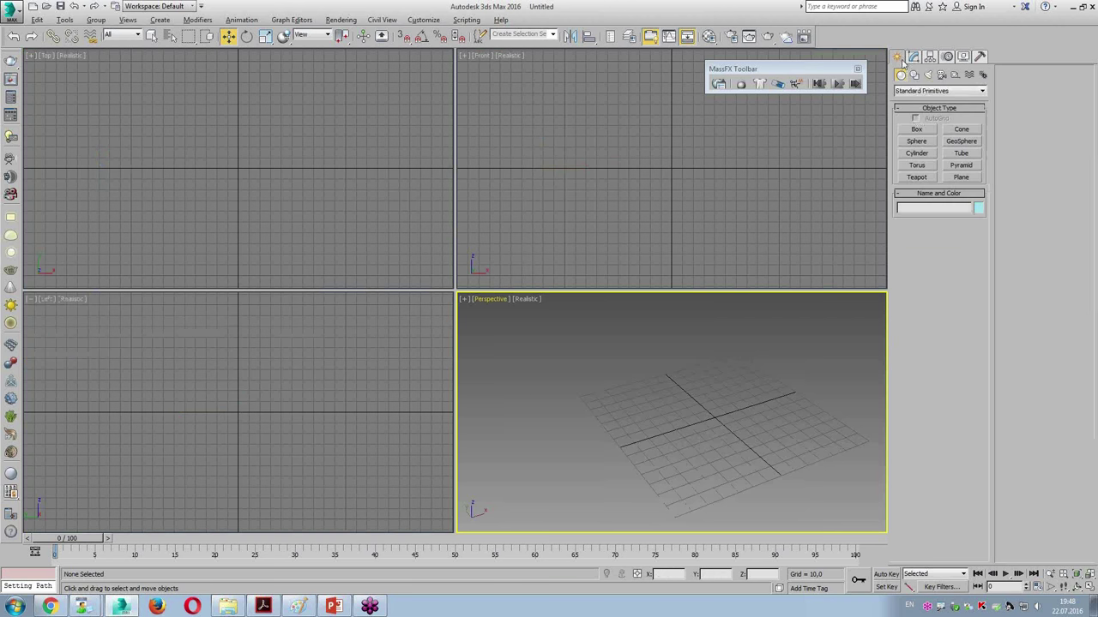
pyautogui.click(917, 166)
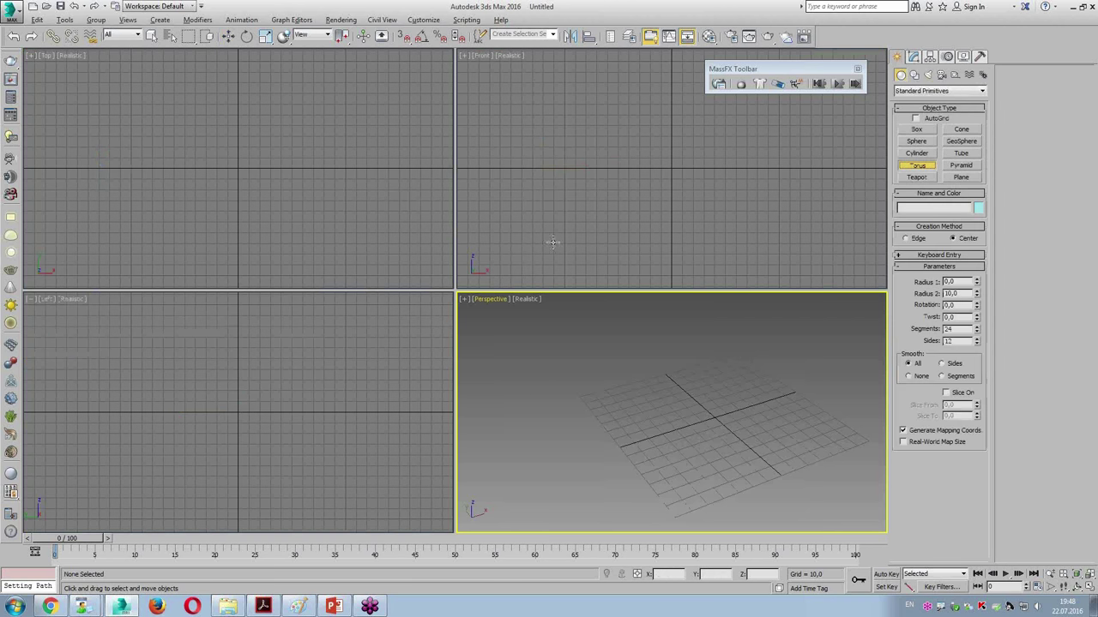
pyautogui.click(917, 153)
pyautogui.moveTo(91, 206); pyautogui.dragTo(94, 206)
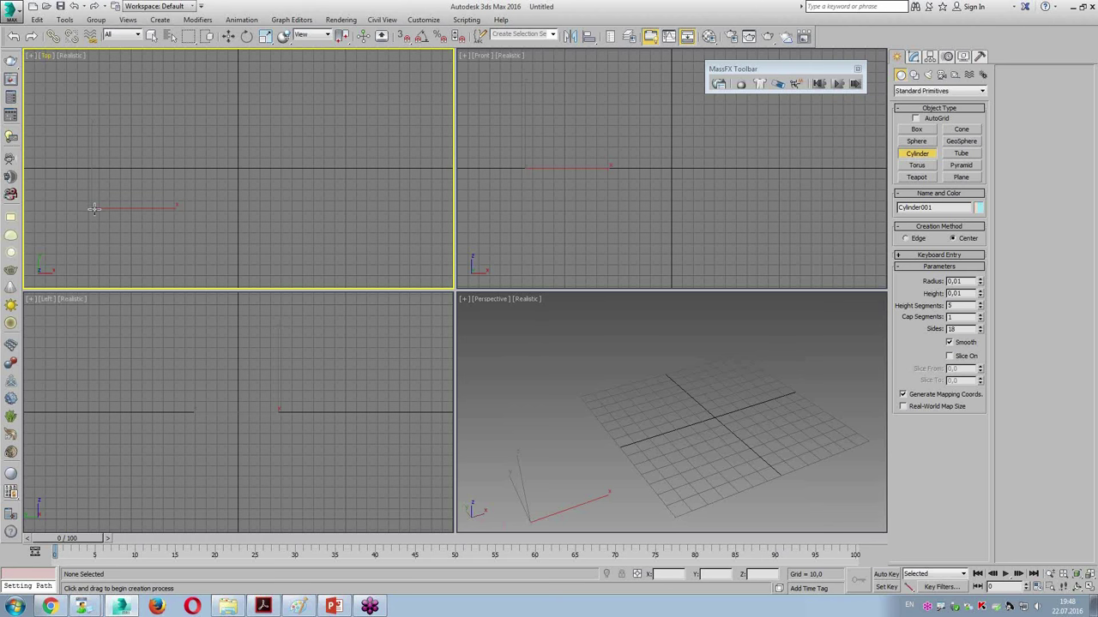
pyautogui.click(89, 71)
pyautogui.press('w')
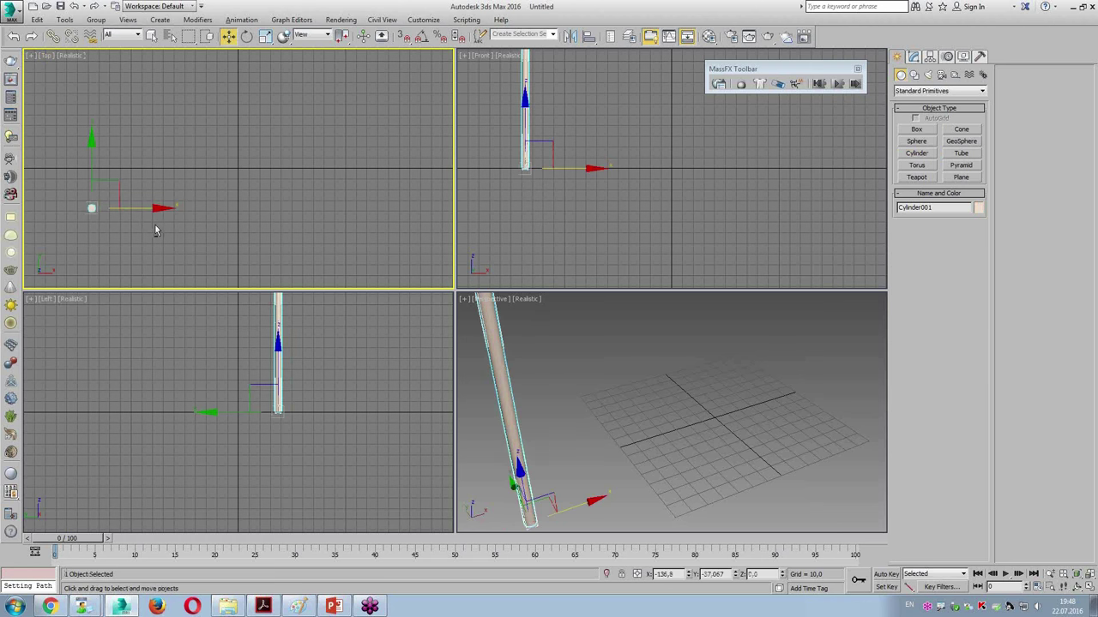
pyautogui.hotkey('alt', 'w')
pyautogui.hotkey('alt', 'w')
# Auto Key the cylinder moving right at frame 20, upper left at 40, upper right at 60
pyautogui.click(888, 576)
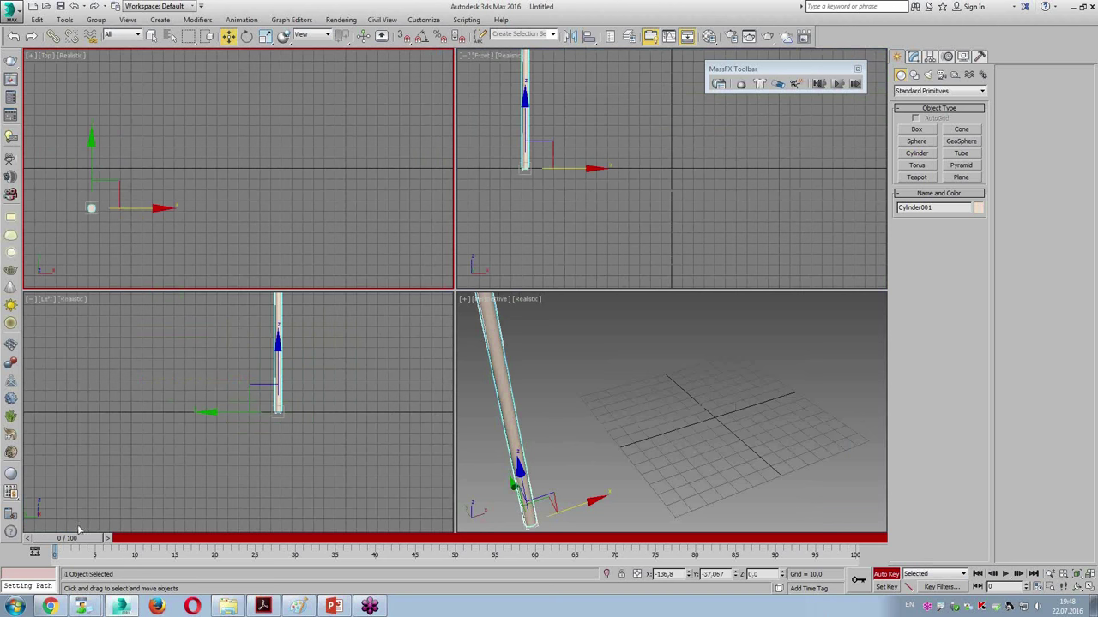
pyautogui.moveTo(79, 538); pyautogui.dragTo(213, 538)
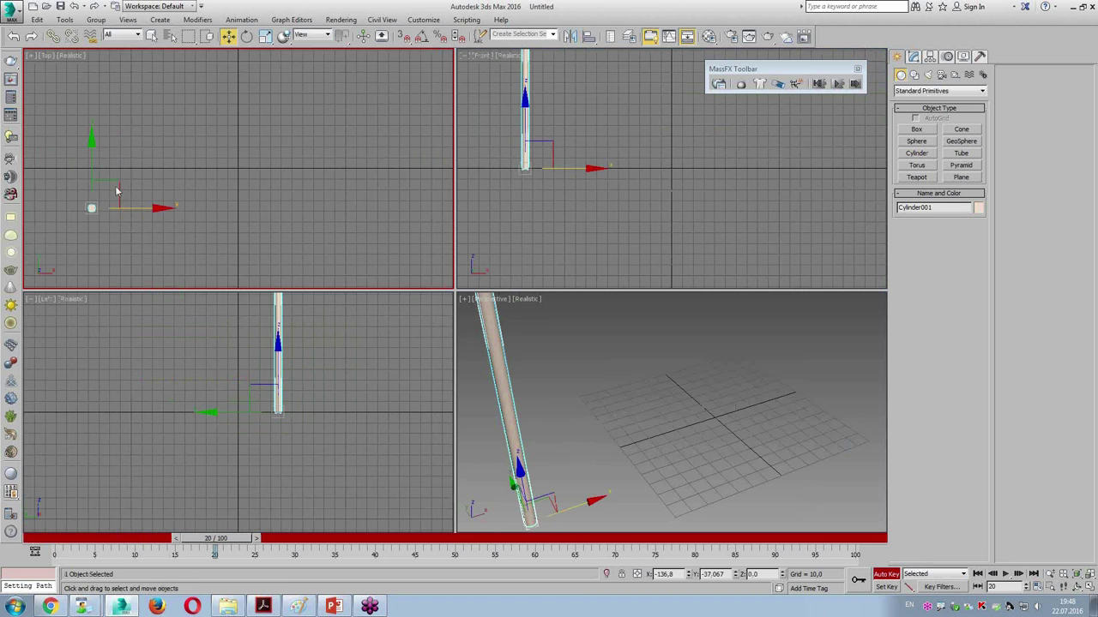
pyautogui.moveTo(118, 190); pyautogui.dragTo(338, 168)
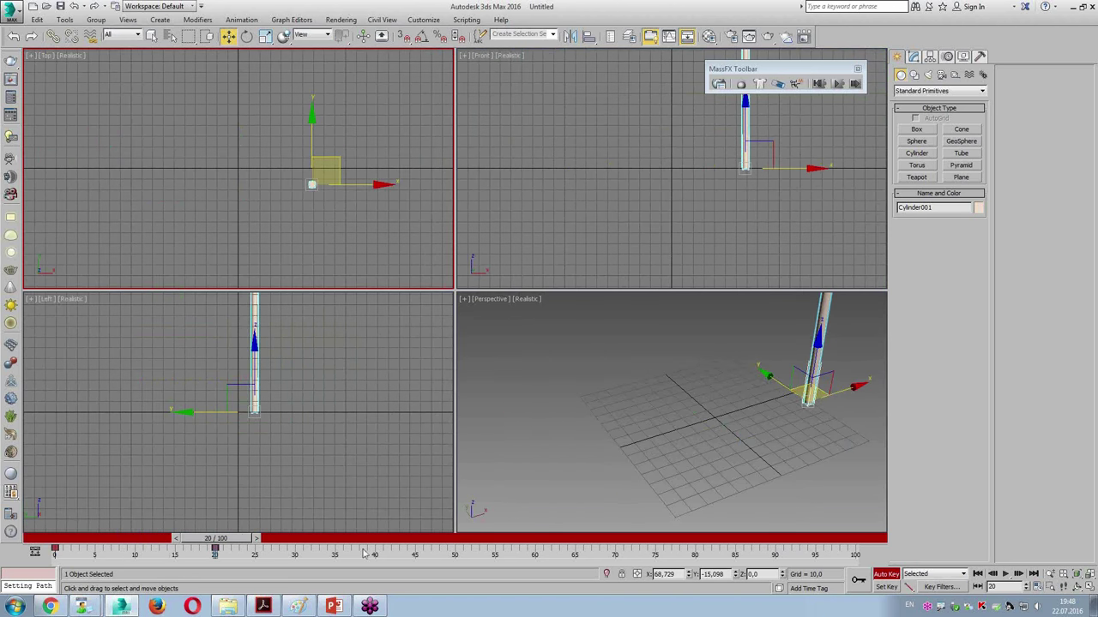
pyautogui.moveTo(223, 538); pyautogui.dragTo(373, 539)
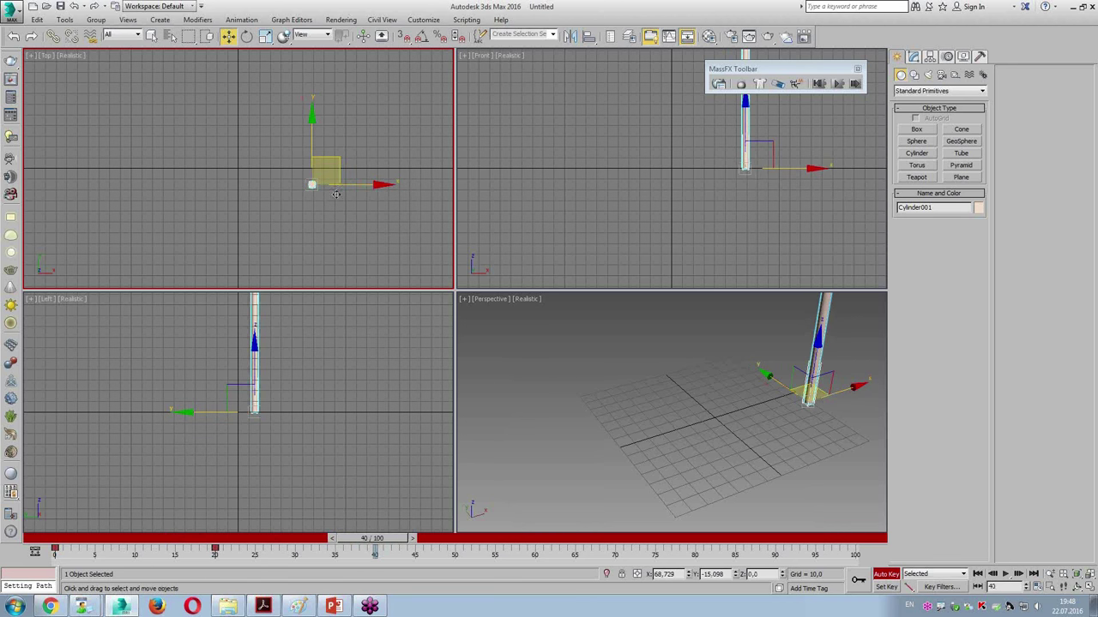
pyautogui.moveTo(339, 160); pyautogui.dragTo(124, 97)
pyautogui.moveTo(407, 541); pyautogui.dragTo(562, 547)
pyautogui.press('w')
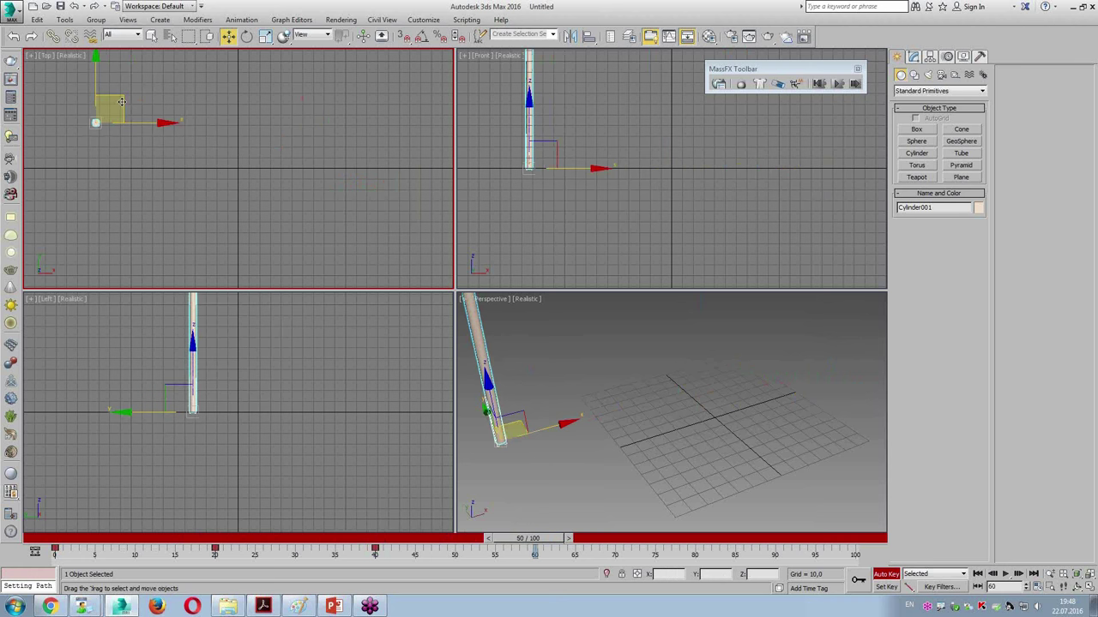
pyautogui.moveTo(121, 102); pyautogui.dragTo(398, 78)
pyautogui.click(883, 573)
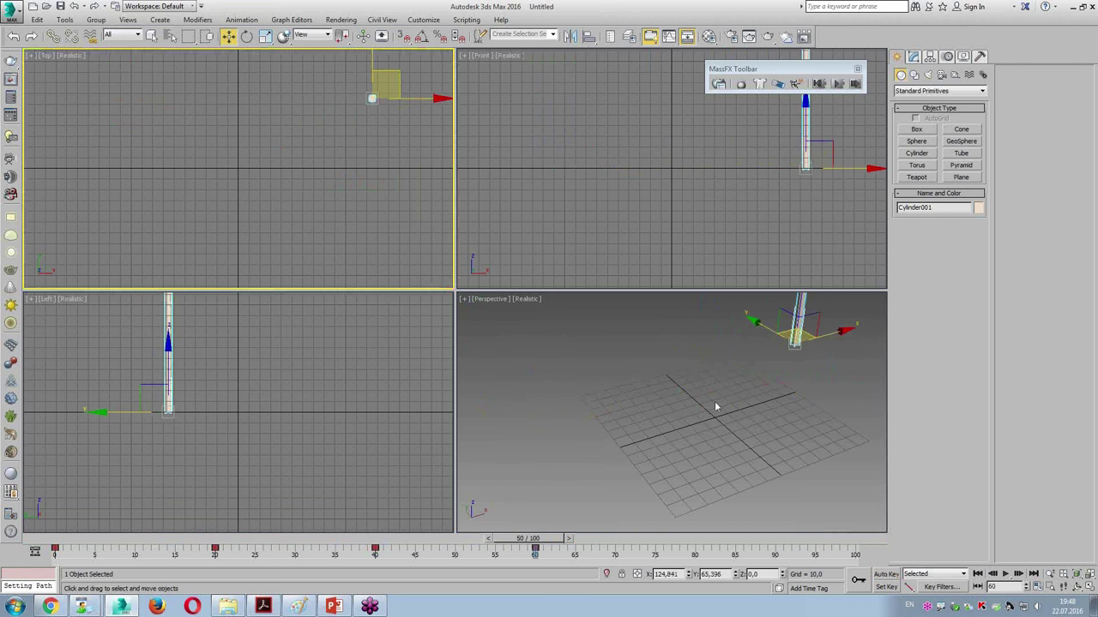
# Maximize and orbit the Perspective view, then play the cylinder animation
pyautogui.hotkey('alt', 'w')
pyautogui.scroll(-3, 698, 379)
pyautogui.moveTo(708, 397)
pyautogui.keyDown('alt'); pyautogui.mouseDown(button='middle')
pyautogui.moveTo(683, 419)
pyautogui.moveTo(647, 390)
pyautogui.mouseUp(button='middle'); pyautogui.keyUp('alt')
pyautogui.click(979, 573)
# Play the cylinder animation repeatedly, checking the Time Configuration settings in between
pyautogui.click(1005, 573)
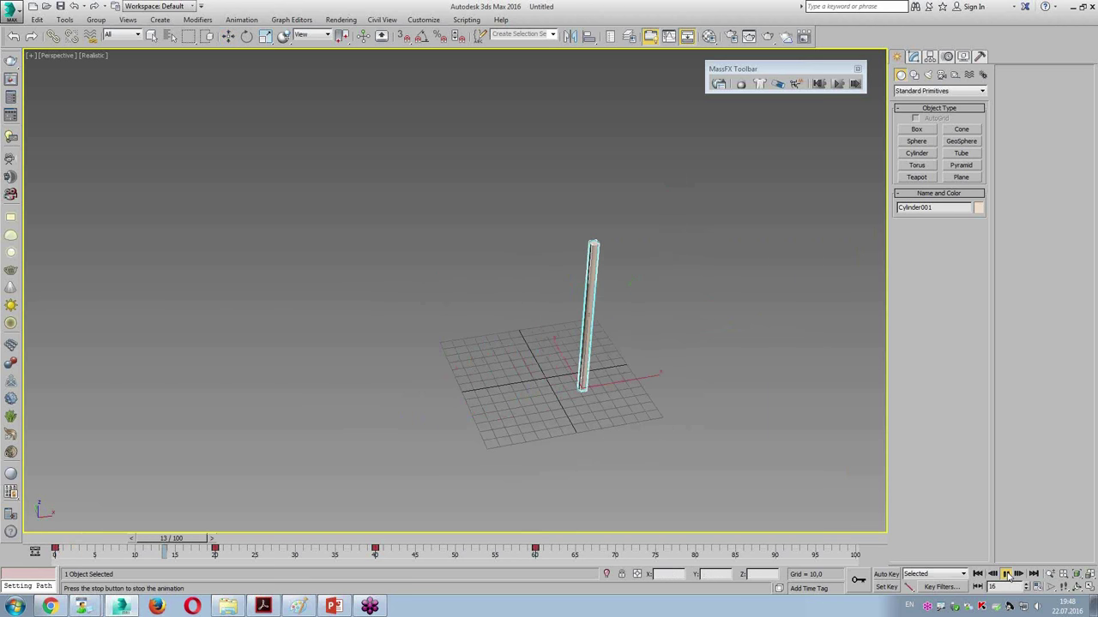
pyautogui.click(1006, 574)
pyautogui.rightClick(1009, 581)
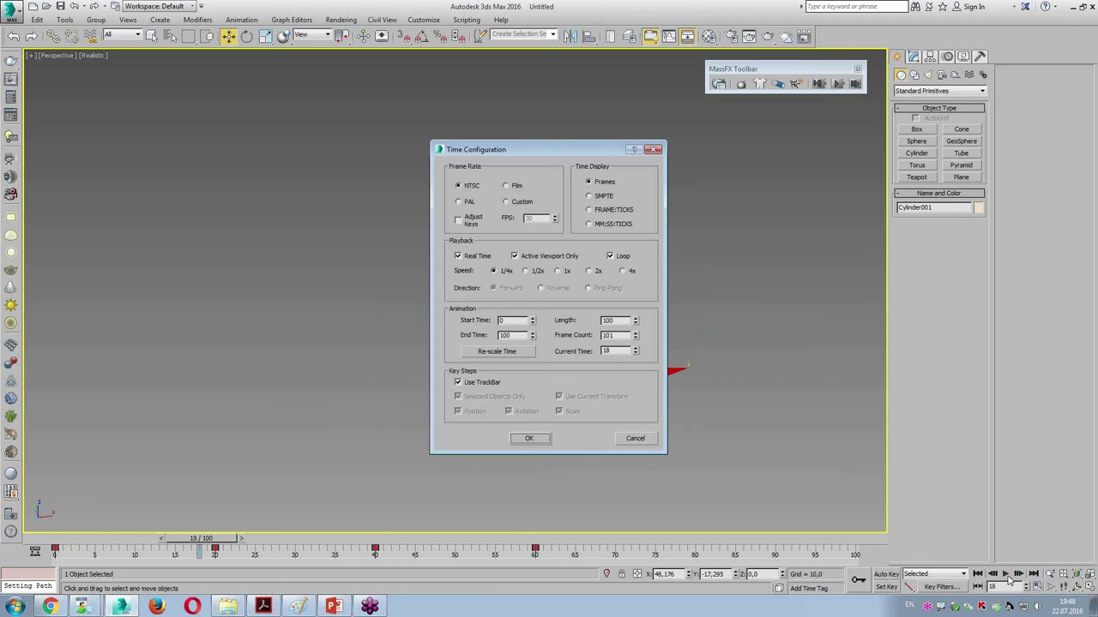
pyautogui.click(654, 150)
pyautogui.click(977, 574)
pyautogui.click(1006, 574)
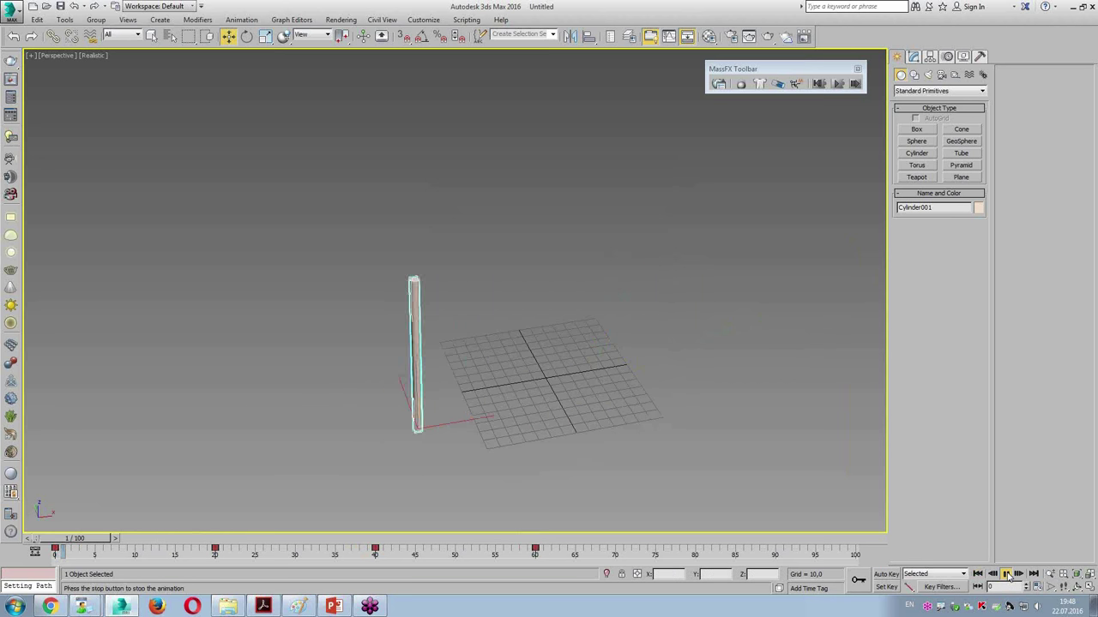
pyautogui.rightClick(1008, 574)
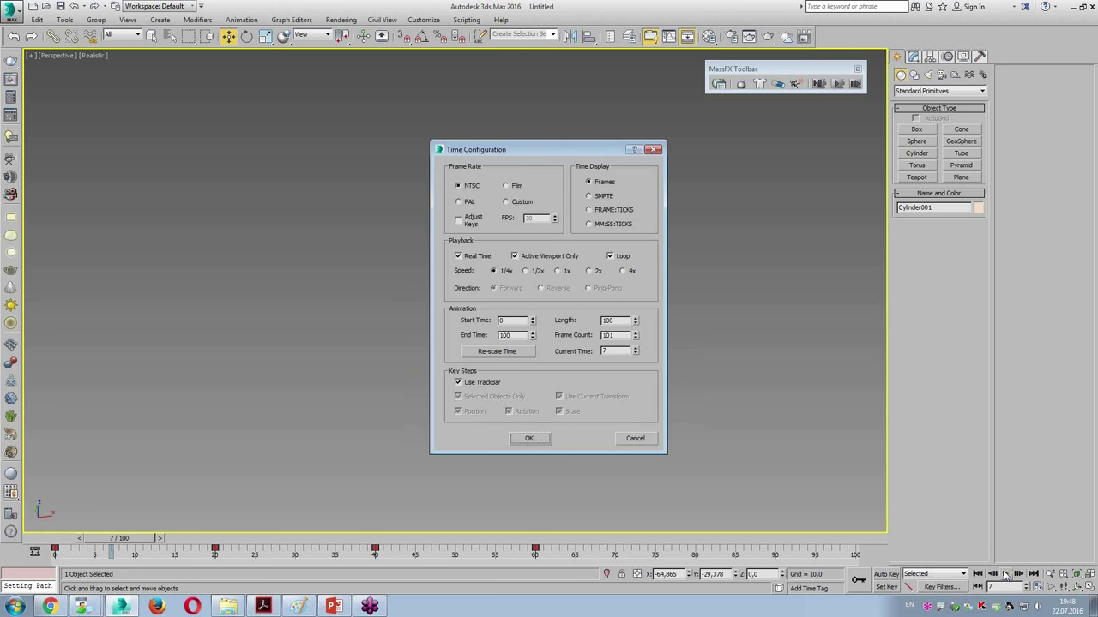
pyautogui.click(529, 438)
pyautogui.click(977, 574)
pyautogui.click(1005, 573)
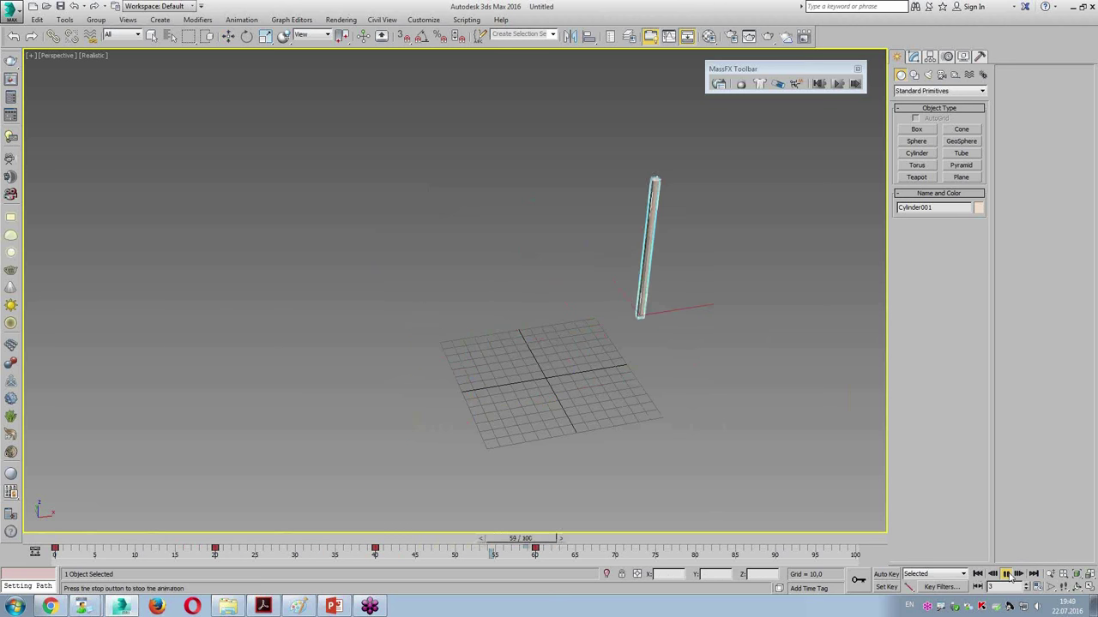
pyautogui.click(1006, 573)
# Reselect Cylinder001 and show its parameters: radius 2.872, height 132.267
pyautogui.press('w')
pyautogui.click(731, 340)
pyautogui.click(665, 287)
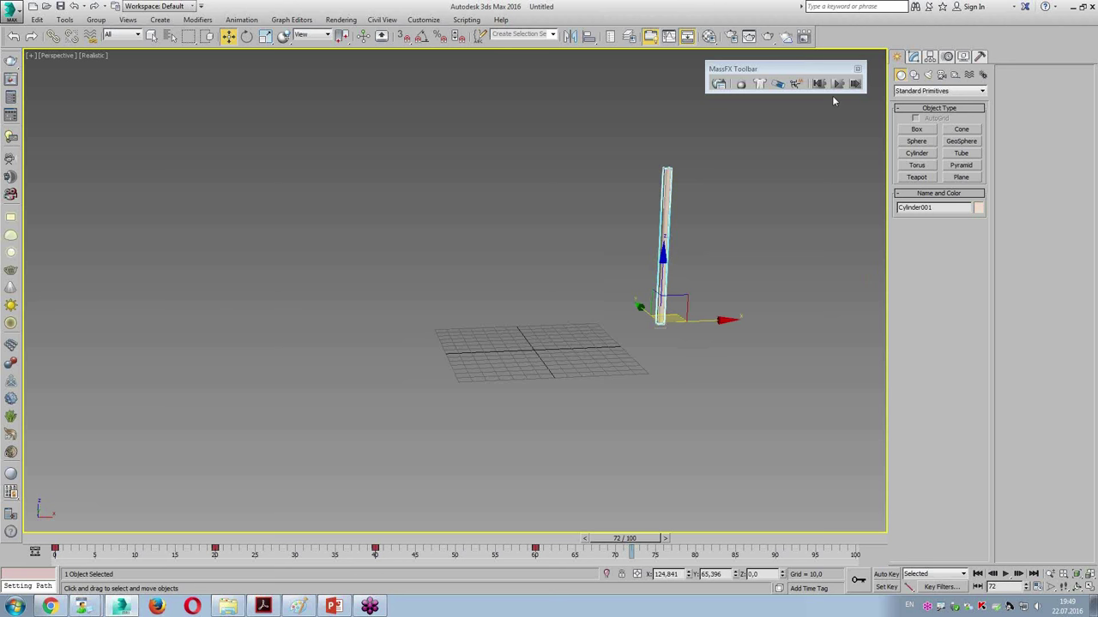
pyautogui.click(912, 56)
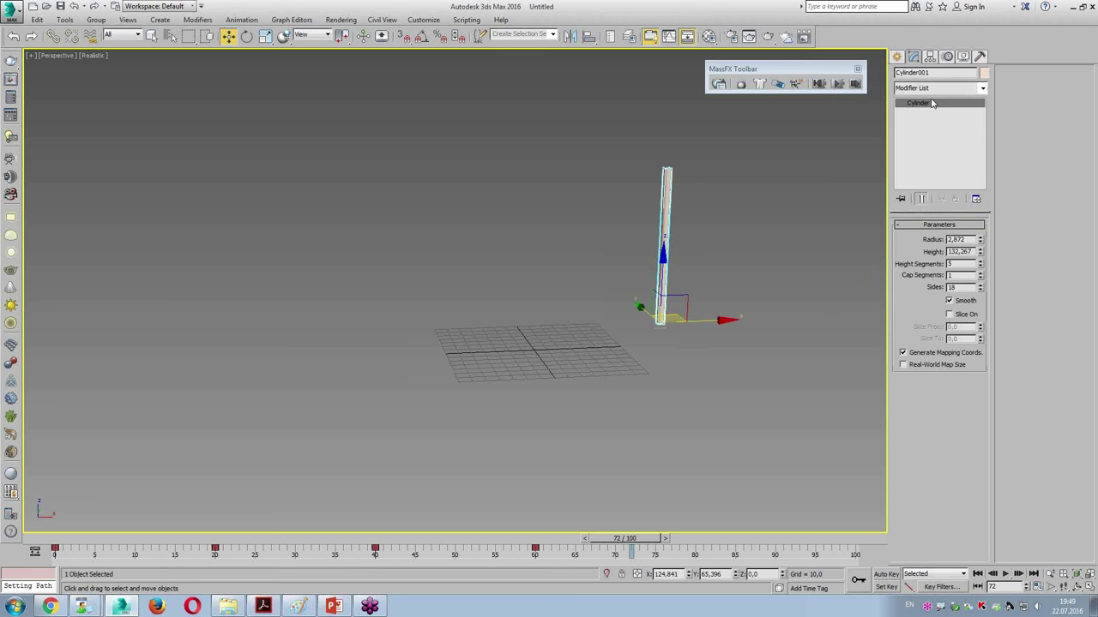
# Add a Flex modifier to the cylinder and raise its Flex amount
pyautogui.click(939, 92)
pyautogui.press('f')
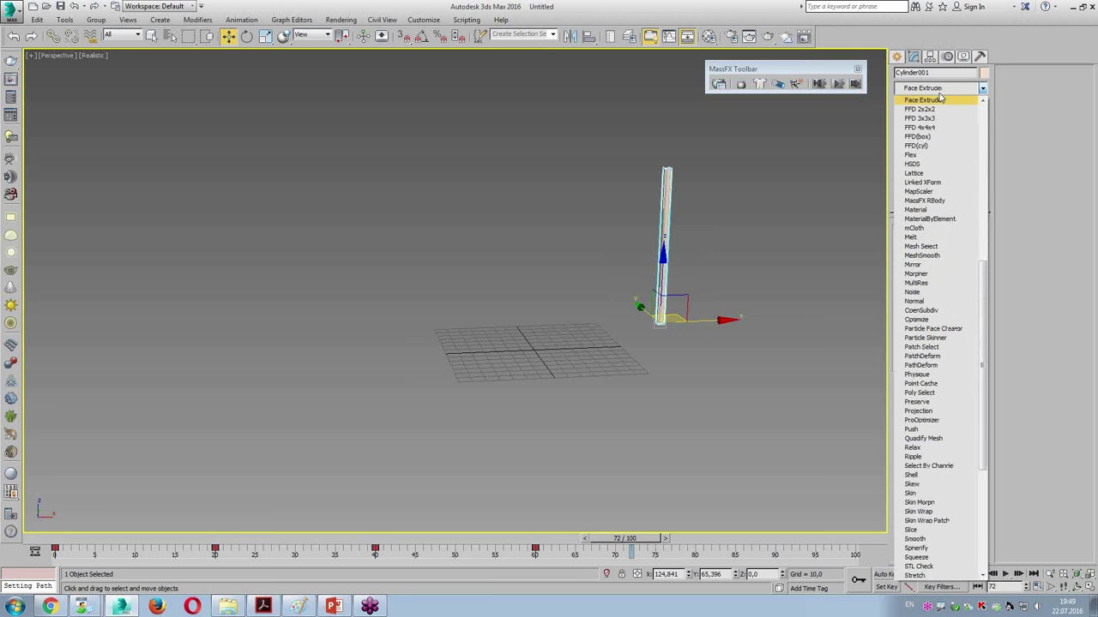
pyautogui.press('l')
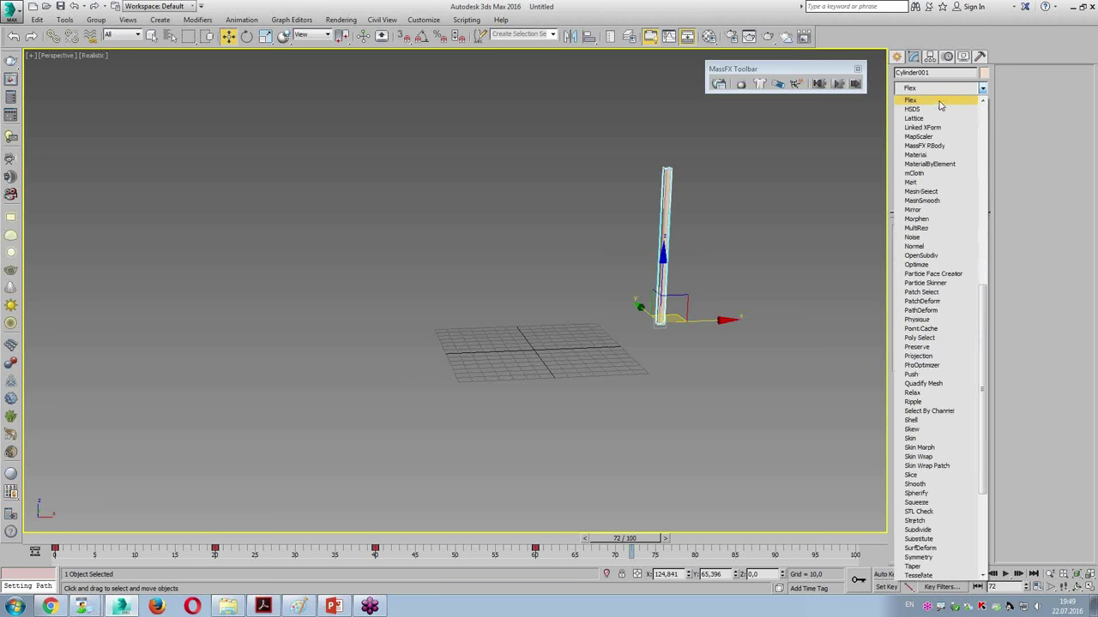
pyautogui.click(940, 102)
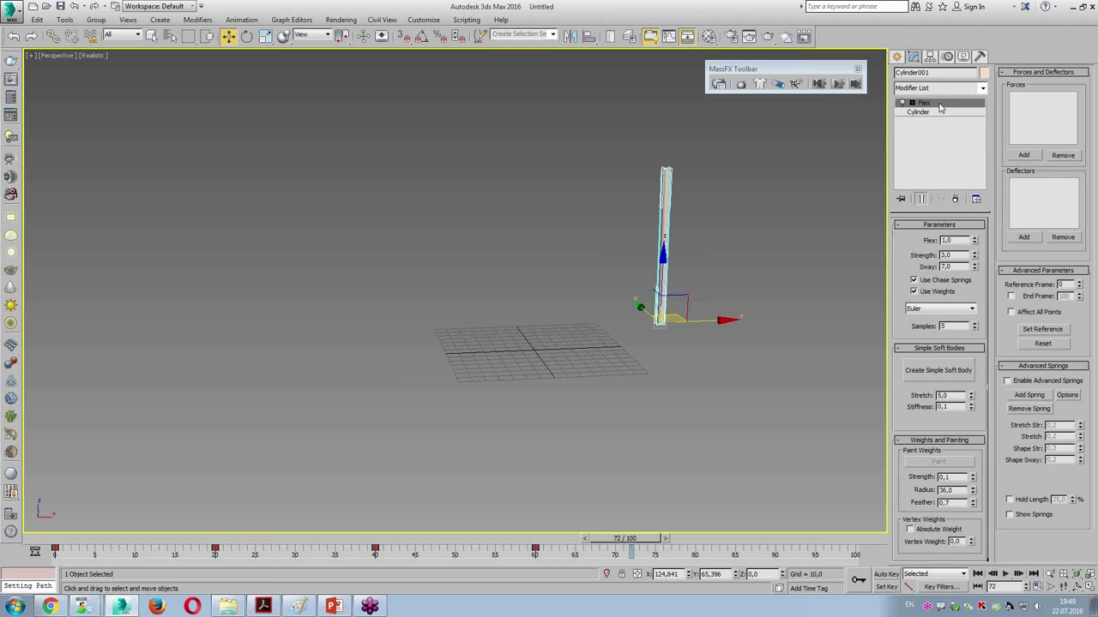
pyautogui.moveTo(974, 241); pyautogui.dragTo(979, 177)
# Rewind to frame 0, scrub the timeline and reselect the cylinder to check its bend
pyautogui.click(977, 574)
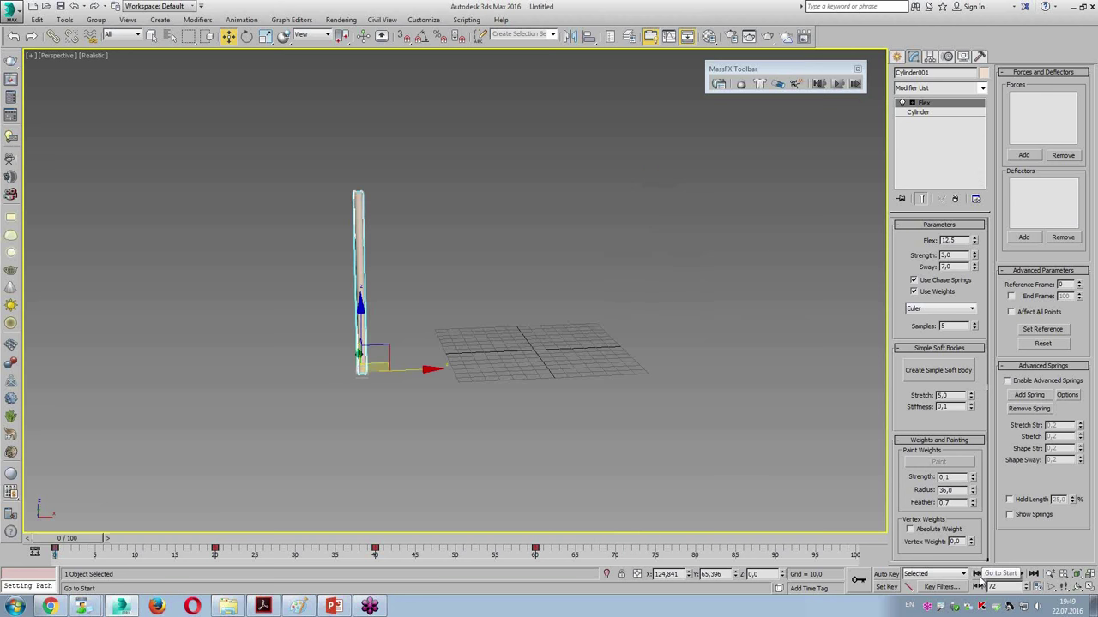
pyautogui.click(719, 380)
pyautogui.moveTo(77, 538); pyautogui.dragTo(124, 539)
pyautogui.press('w')
pyautogui.click(447, 218)
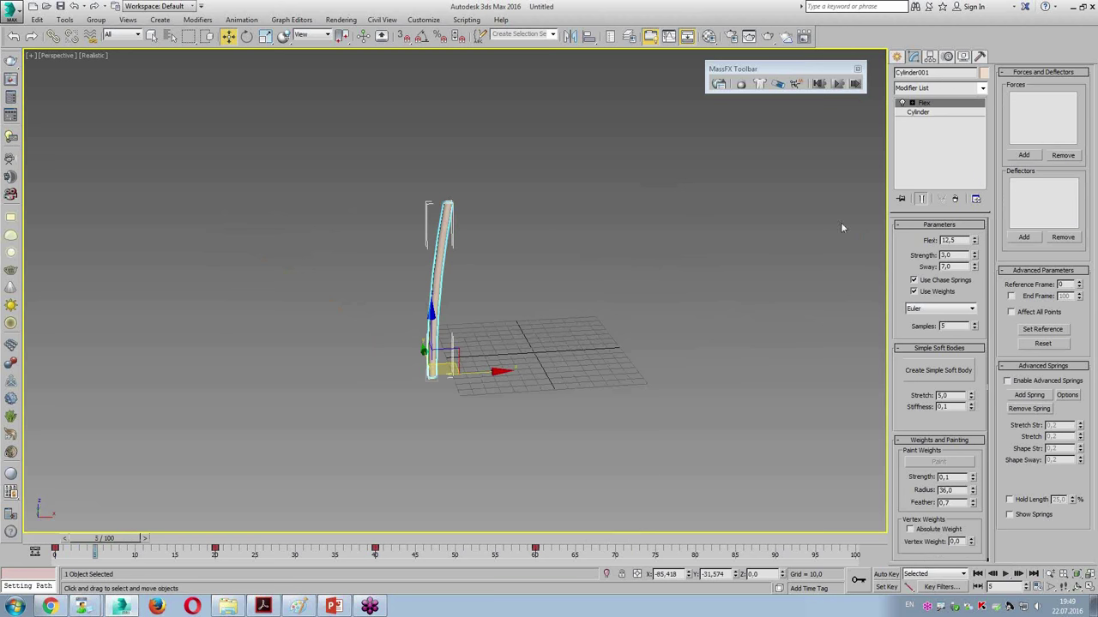
# Try a Flex amount of 8, then settle on a Flex value of 3
pyautogui.write('1')
pyautogui.press('Return')
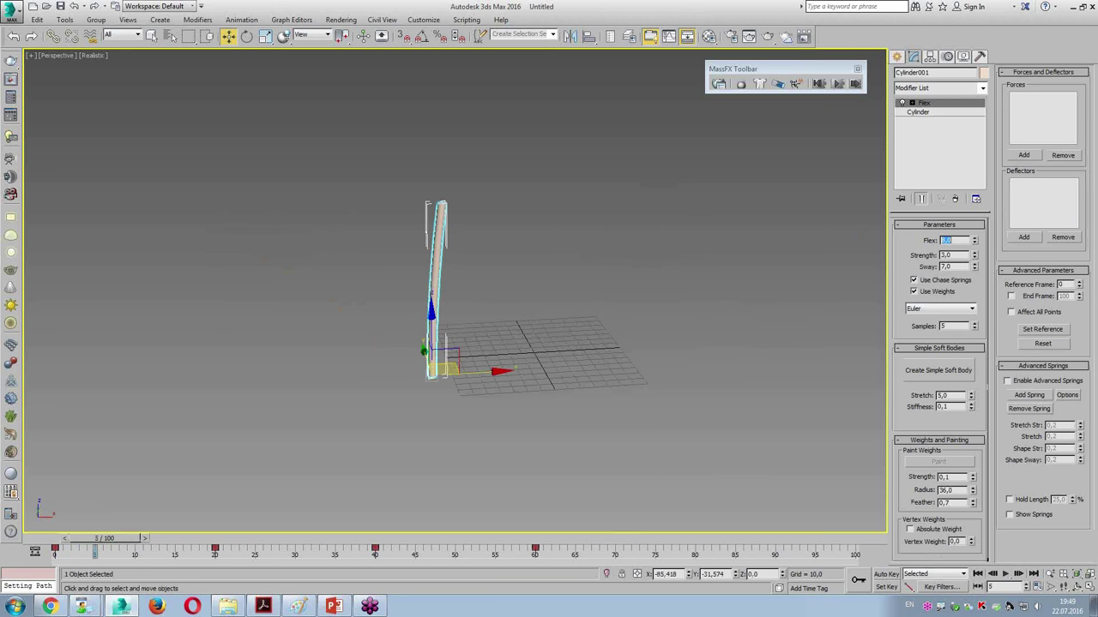
pyautogui.write('8')
pyautogui.press('Return')
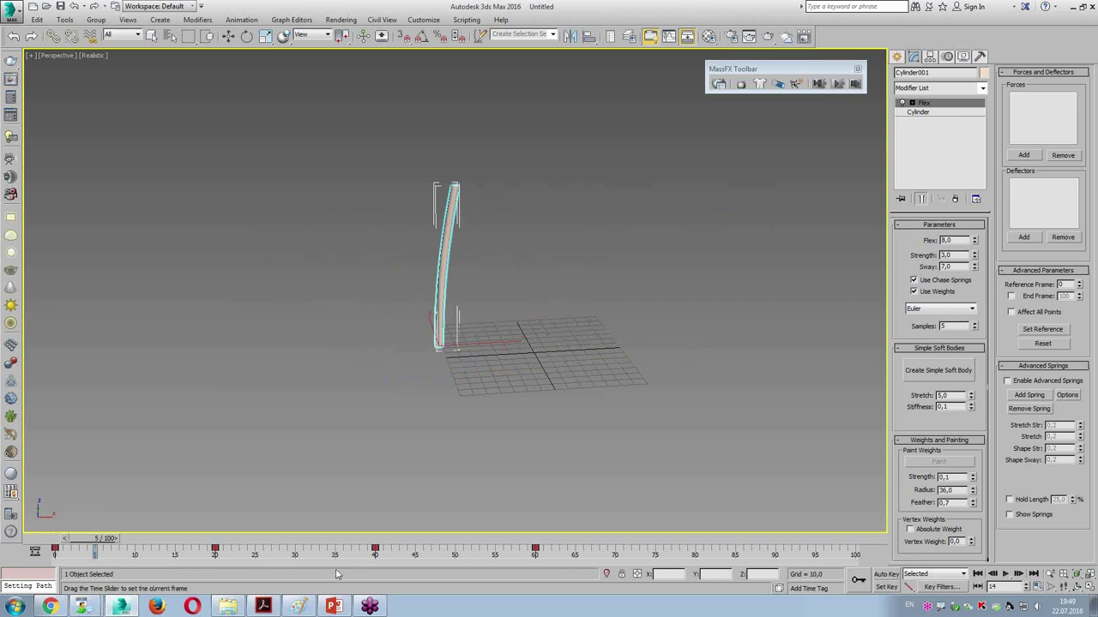
pyautogui.press('w')
pyautogui.doubleClick(943, 240)
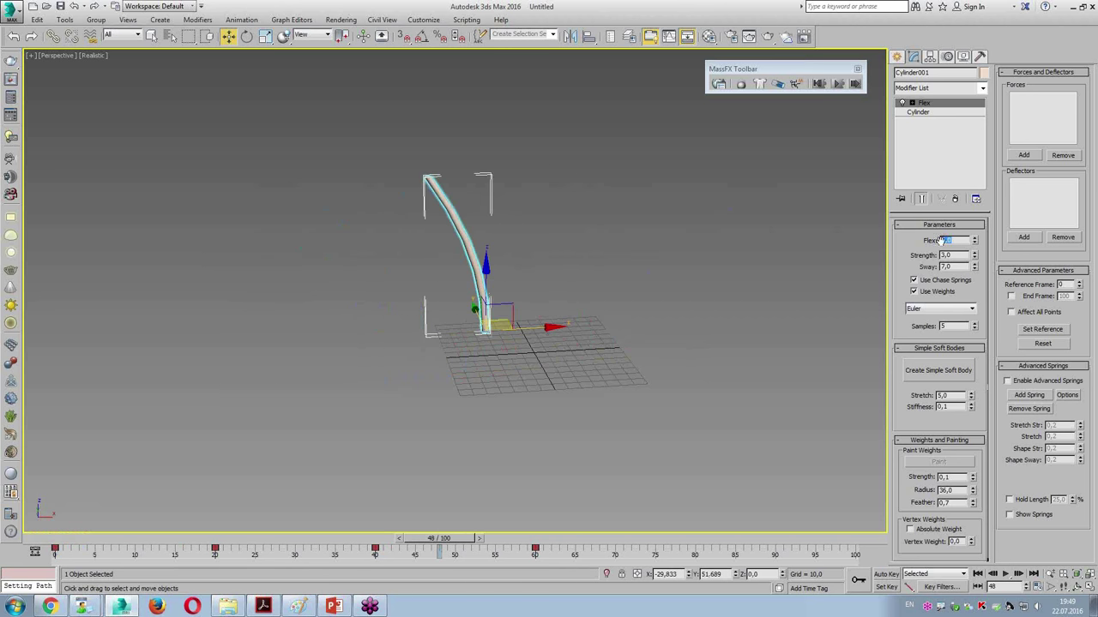
pyautogui.write('3')
pyautogui.press('Return')
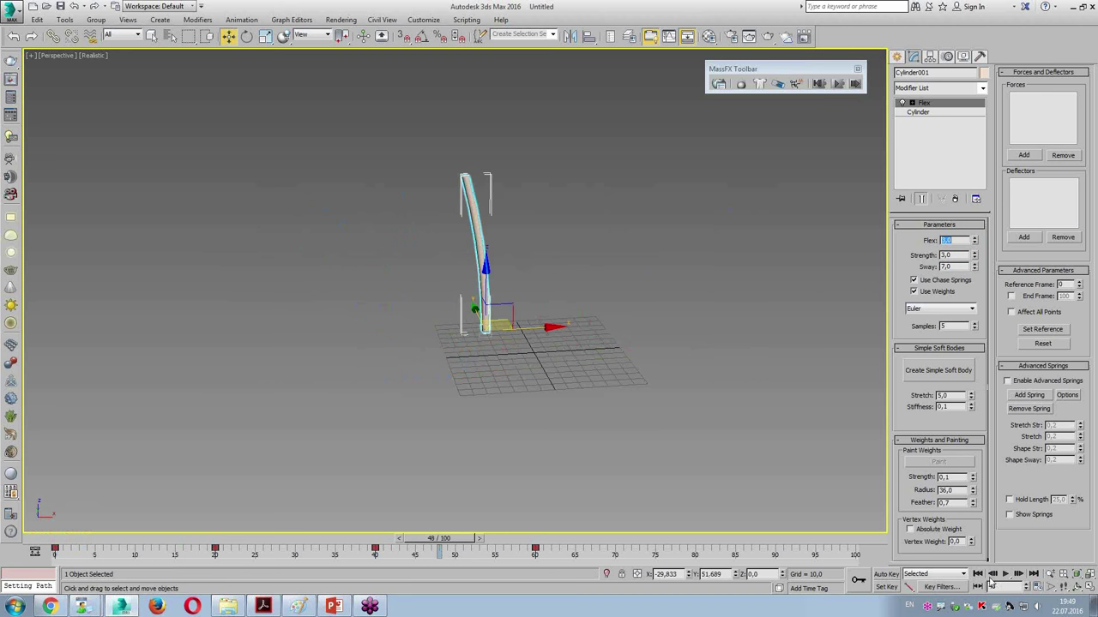
# Rewind and play the animation to watch the cylinder sway, stopping at frame 84
pyautogui.click(977, 574)
pyautogui.click(674, 344)
pyautogui.keyDown('alt'); pyautogui.moveTo(674, 345); pyautogui.dragTo(613, 326, button='middle'); pyautogui.keyUp('alt')
pyautogui.click(1008, 574)
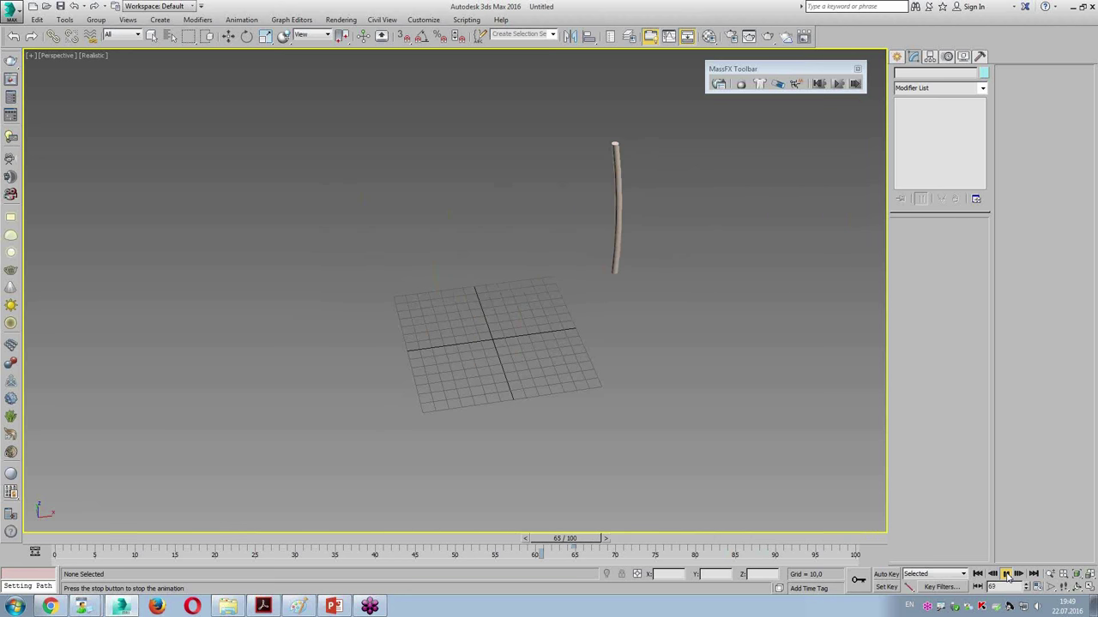
pyautogui.click(1007, 574)
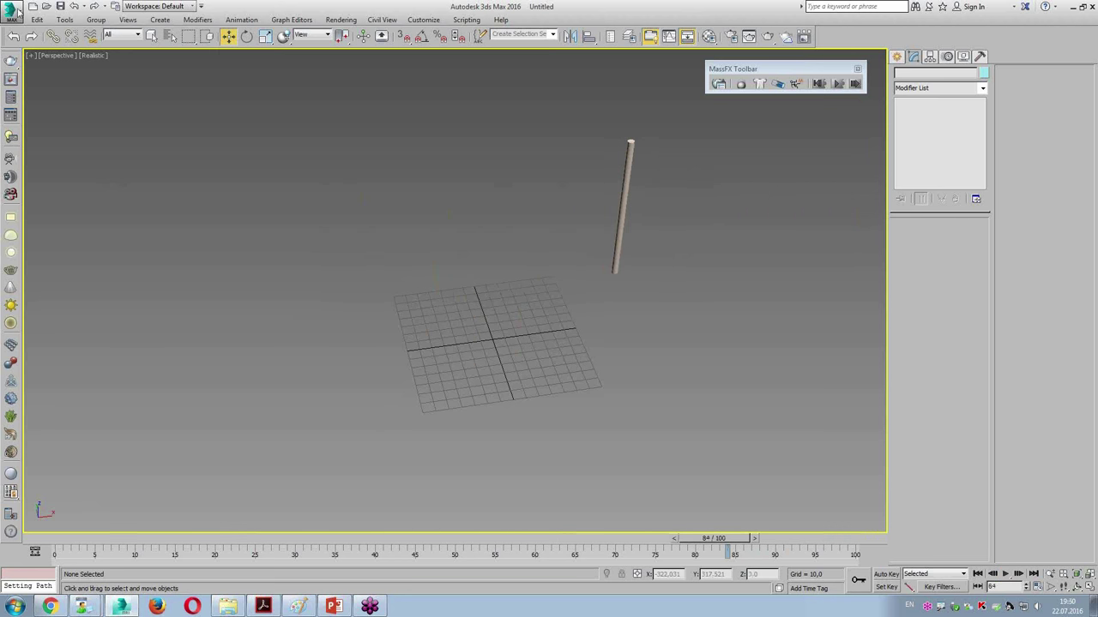
# Reset 3ds Max to an empty Untitled scene, discarding the unsaved cylinder changes
pyautogui.click(12, 10)
pyautogui.click(37, 60)
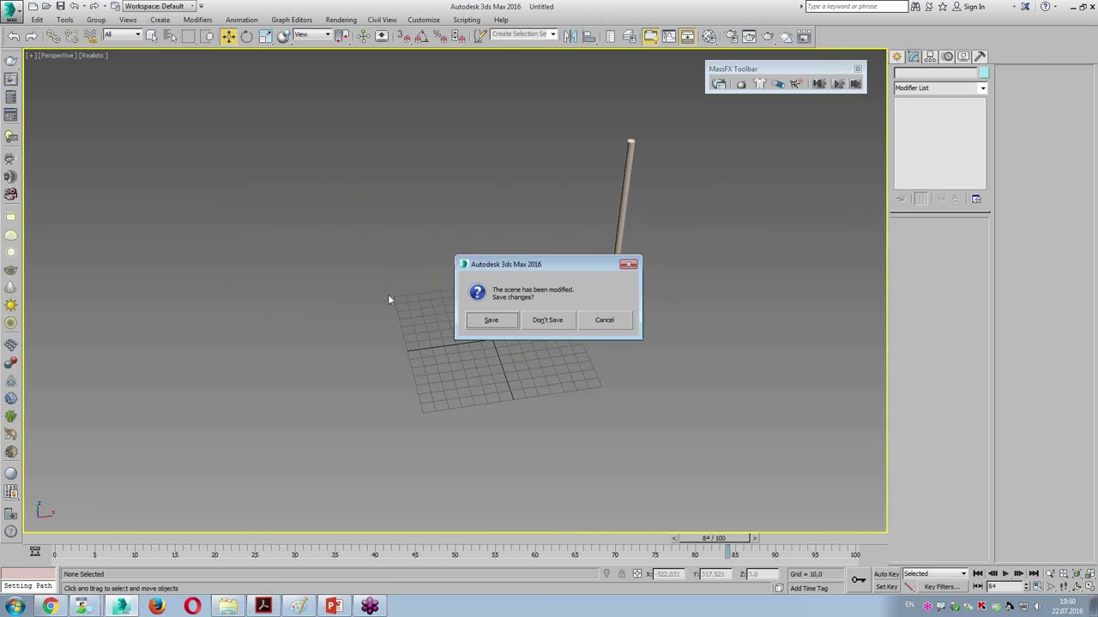
pyautogui.click(556, 323)
pyautogui.click(519, 321)
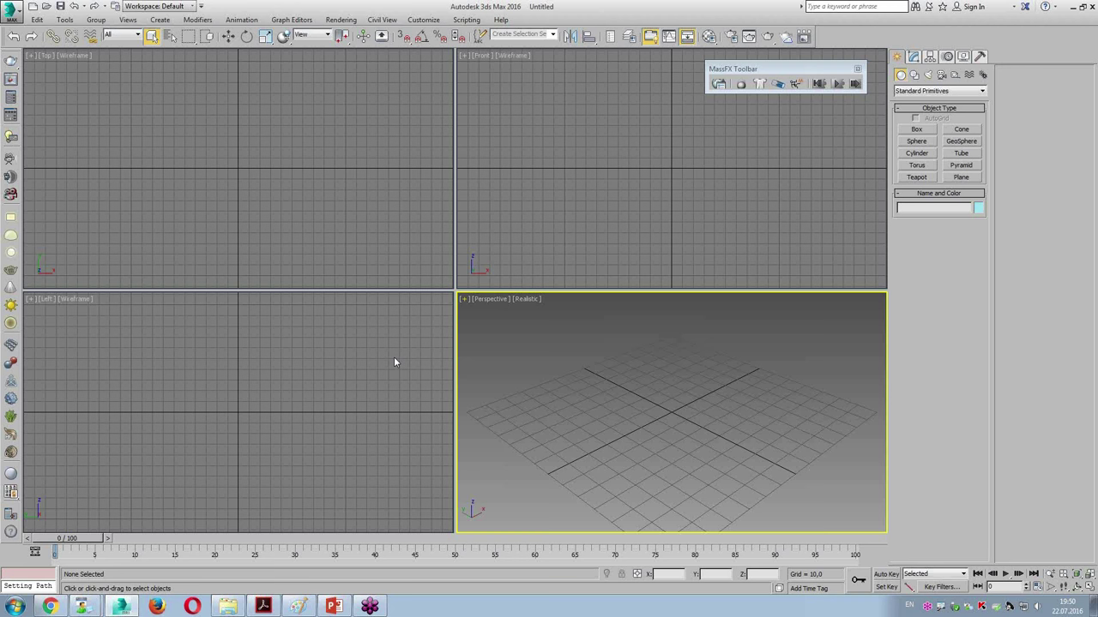
# Draw a thin Box slab in the Top viewport
pyautogui.click(917, 129)
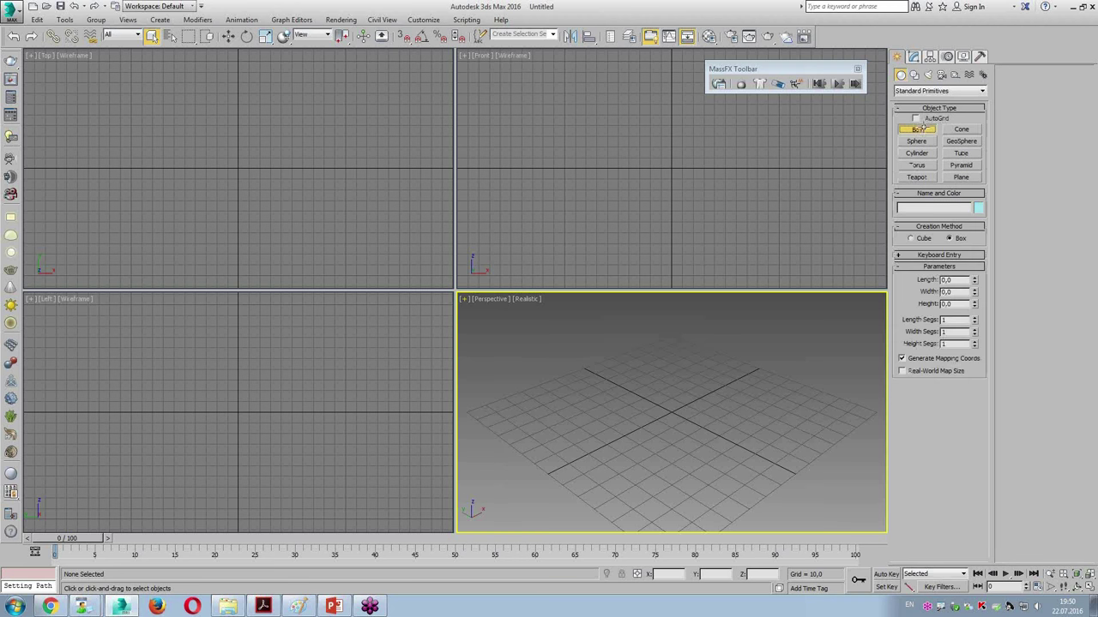
pyautogui.moveTo(84, 89); pyautogui.dragTo(402, 283)
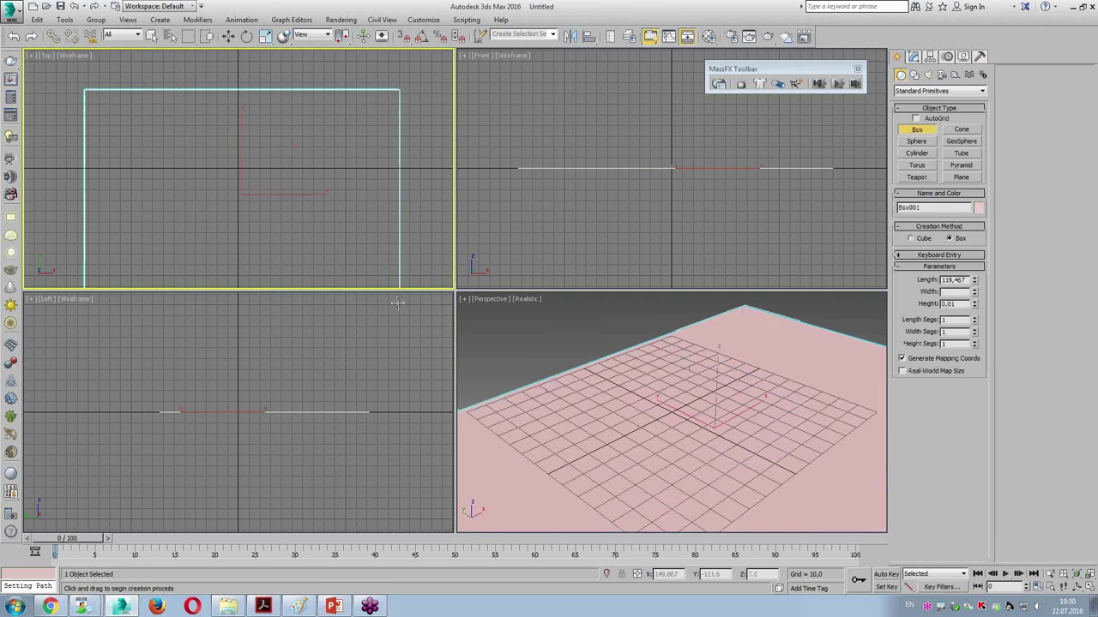
pyautogui.click(313, 210)
# Draw a GeoSphere at the slab's centre and make it a hemisphere dome
pyautogui.click(960, 140)
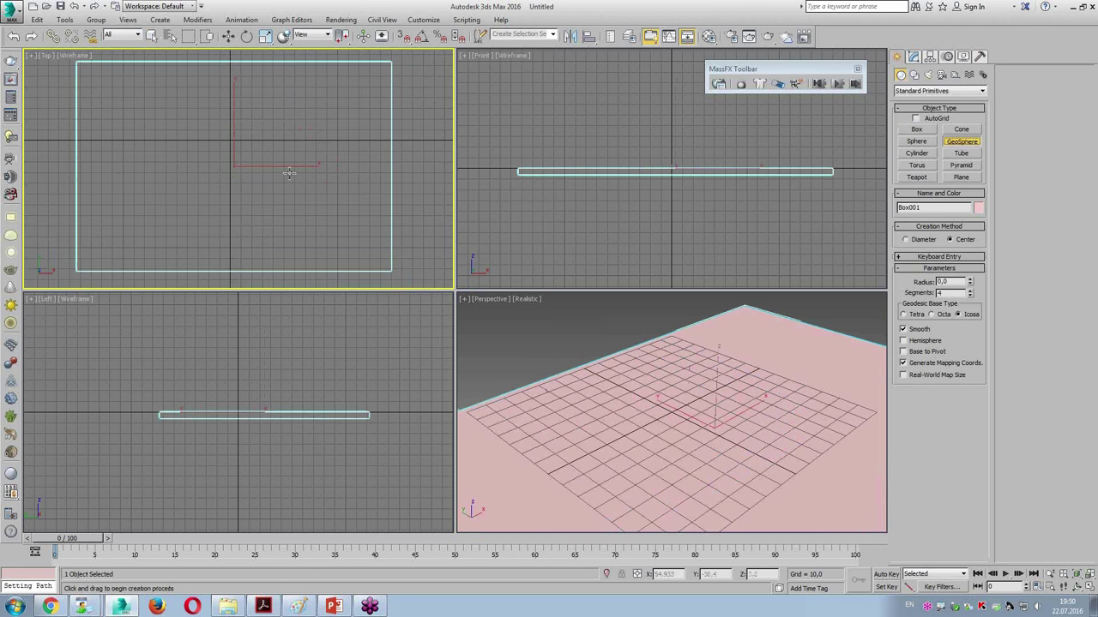
pyautogui.moveTo(235, 166); pyautogui.dragTo(276, 212)
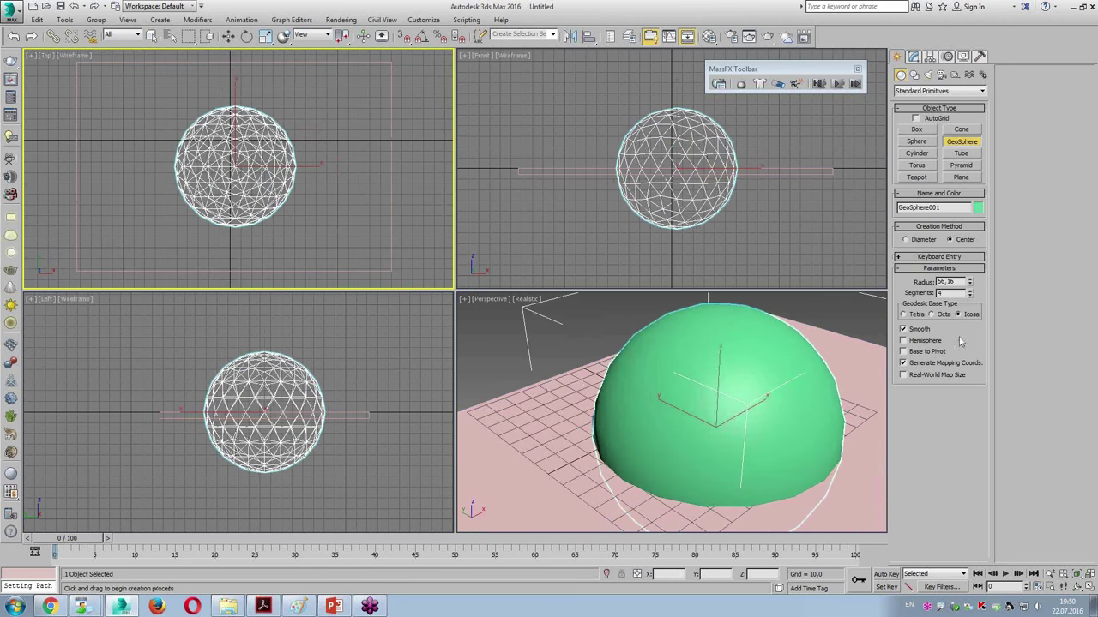
pyautogui.click(908, 341)
pyautogui.scroll(-3, 644, 408)
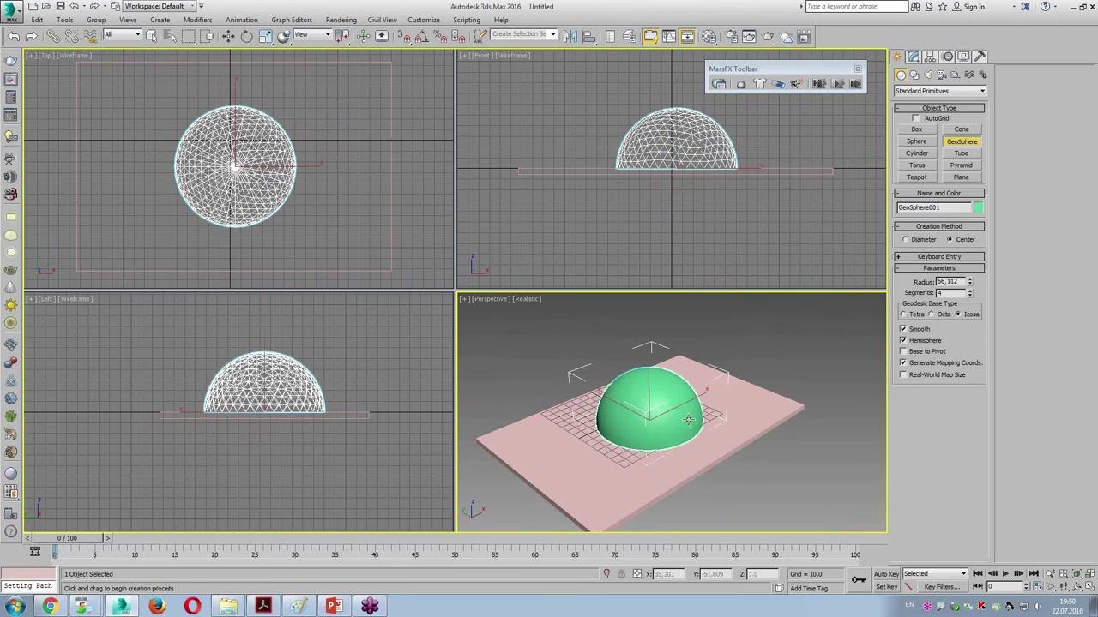
pyautogui.hotkey('alt', 'w')
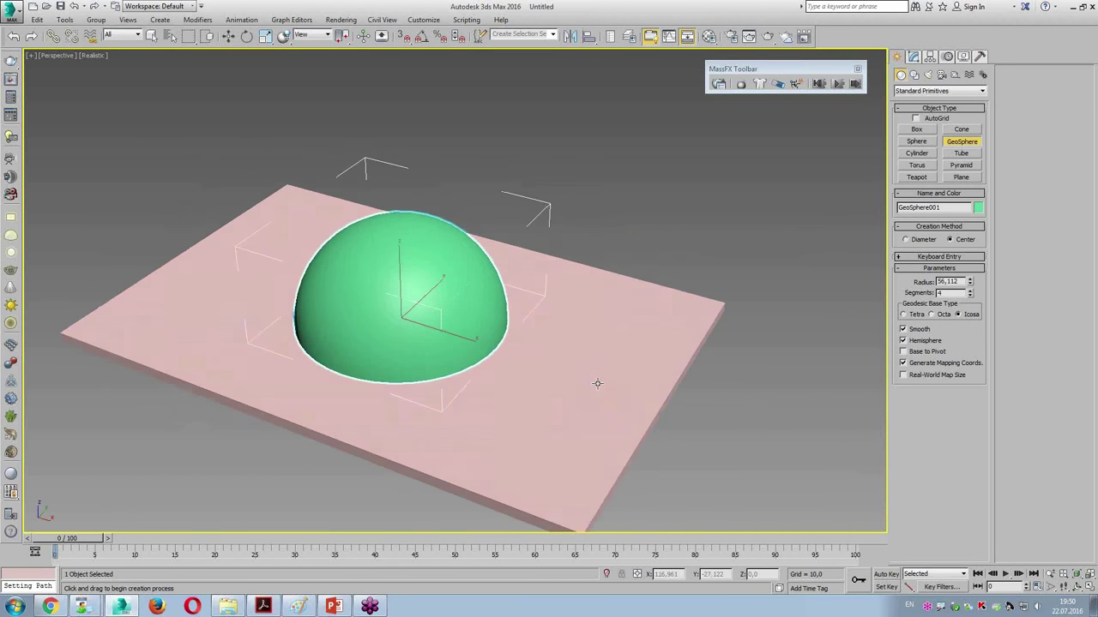
pyautogui.rightClick(595, 386)
# Recolour both the slab and the dome light blue
pyautogui.moveTo(542, 212); pyautogui.dragTo(464, 350)
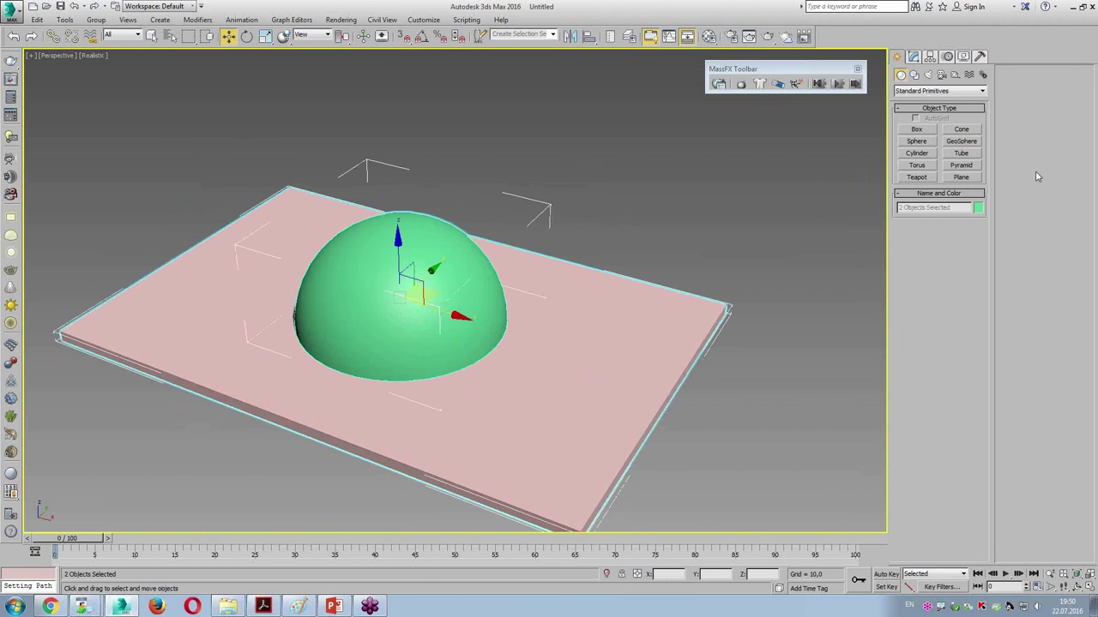
pyautogui.click(978, 207)
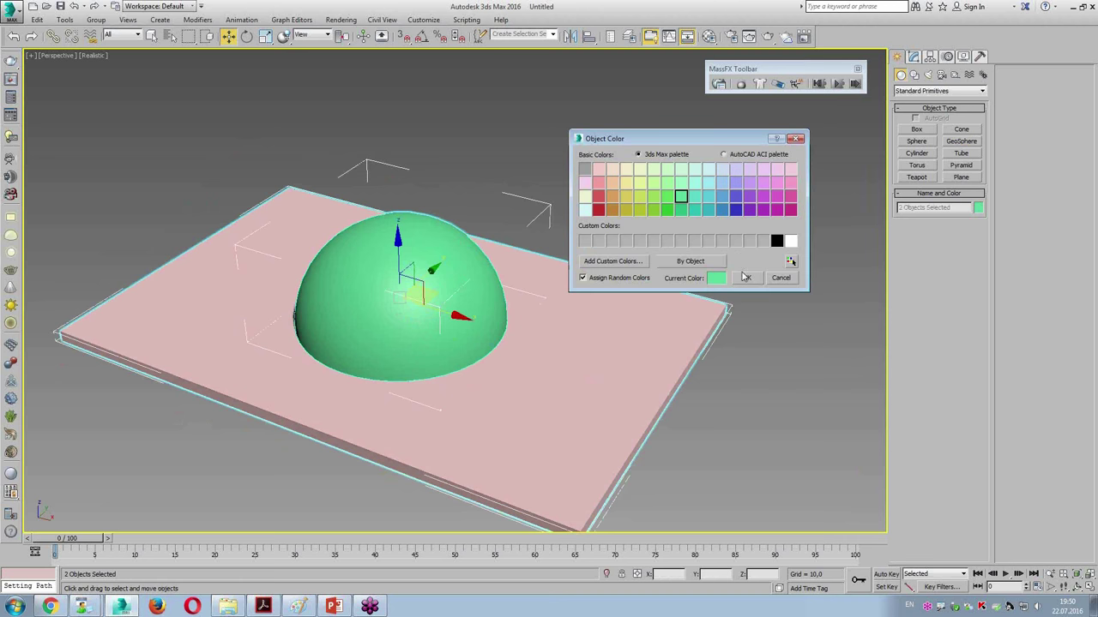
pyautogui.click(745, 277)
pyautogui.click(777, 333)
pyautogui.hotkey('alt', 'w')
pyautogui.click(357, 152)
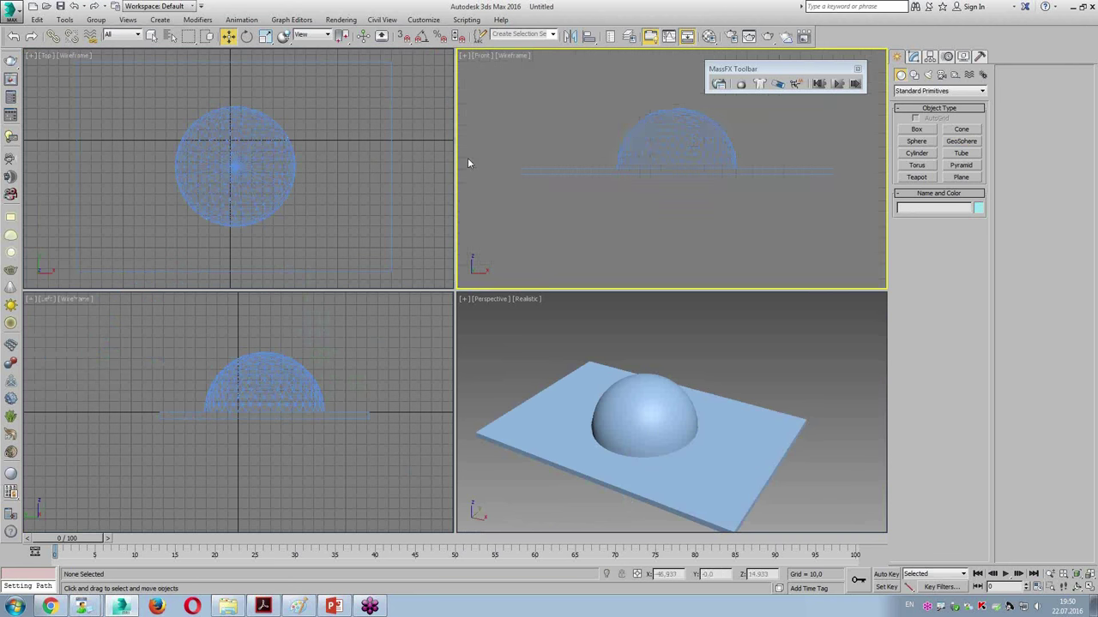
# Hide the grid in the Top, Front and Left viewports
pyautogui.press('g')
pyautogui.click(525, 210)
pyautogui.press('g')
pyautogui.click(447, 320)
pyautogui.press('g')
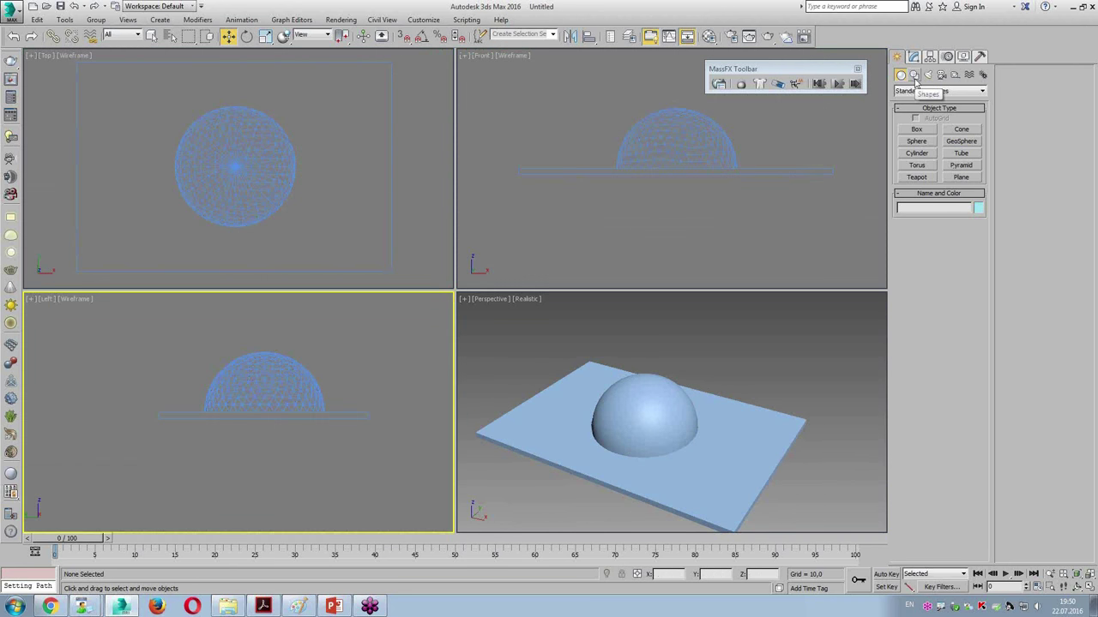
# Draw a rectangle over the dome in the Top view and raise it above the dome
pyautogui.click(915, 76)
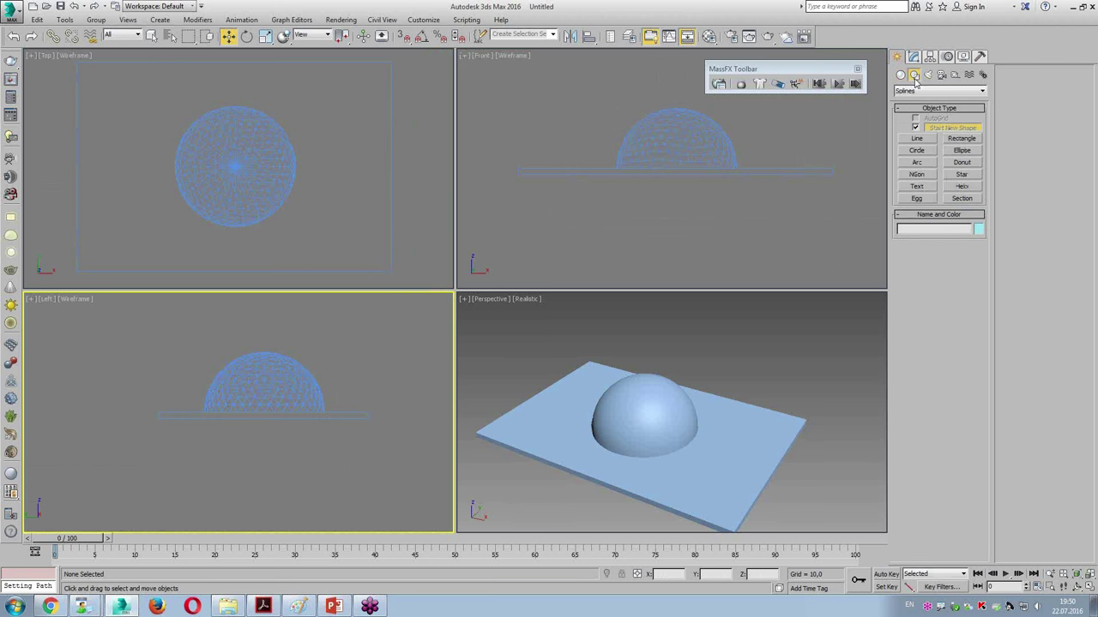
pyautogui.click(961, 138)
pyautogui.moveTo(206, 121); pyautogui.dragTo(397, 247)
pyautogui.rightClick(711, 338)
pyautogui.press('w')
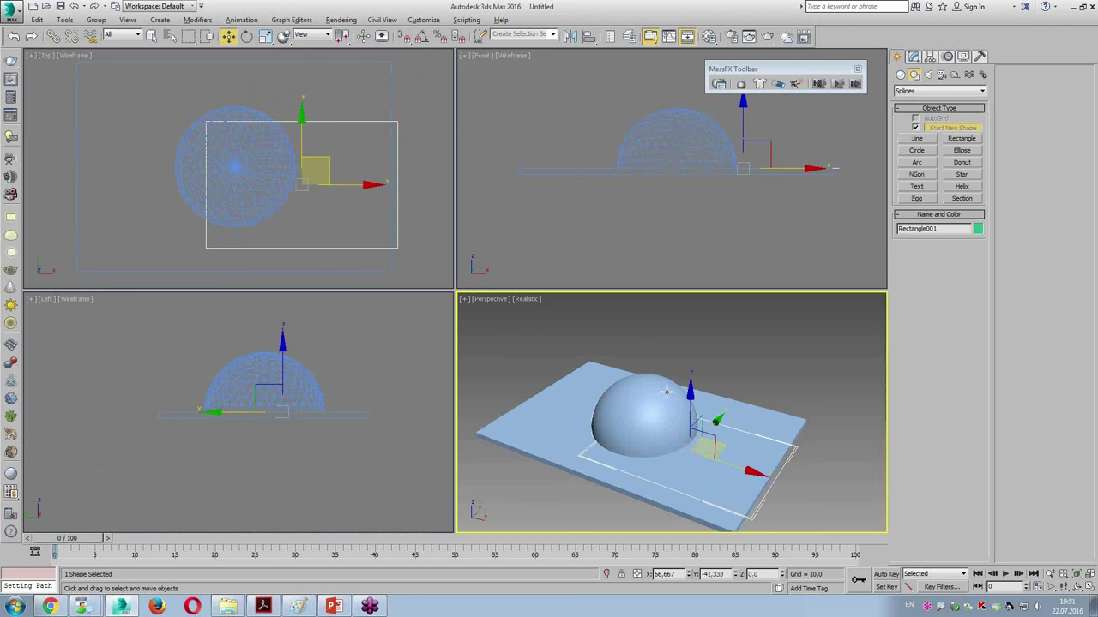
pyautogui.moveTo(690, 396); pyautogui.dragTo(705, 295)
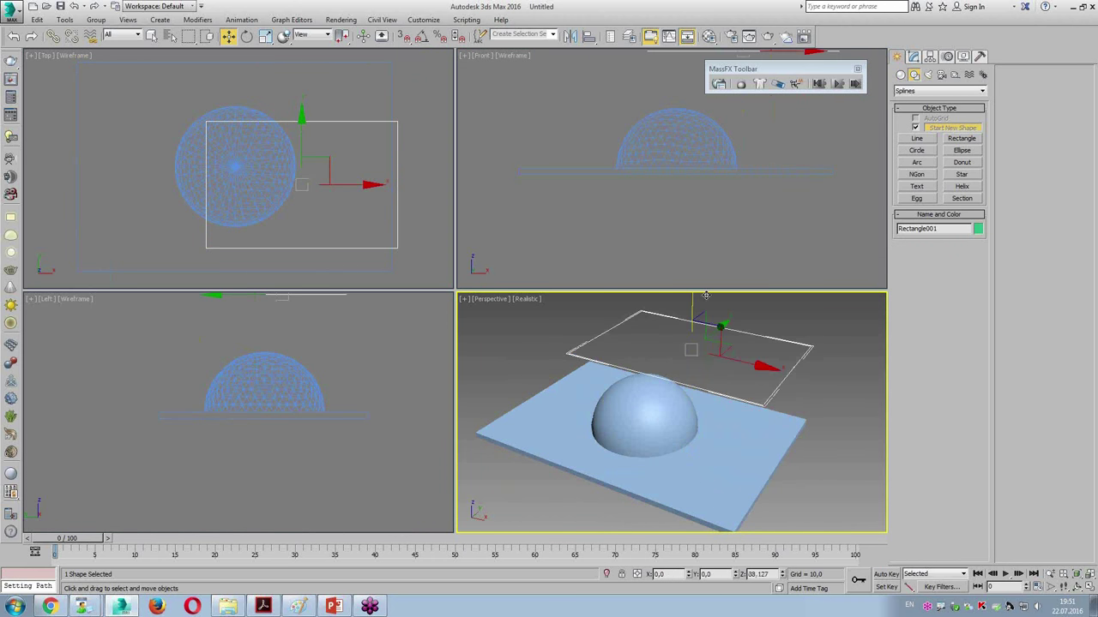
# Add a Garment Maker modifier to Rectangle001 and switch the viewport from Realistic to Shaded
pyautogui.hotkey('alt', 'w')
pyautogui.click(913, 56)
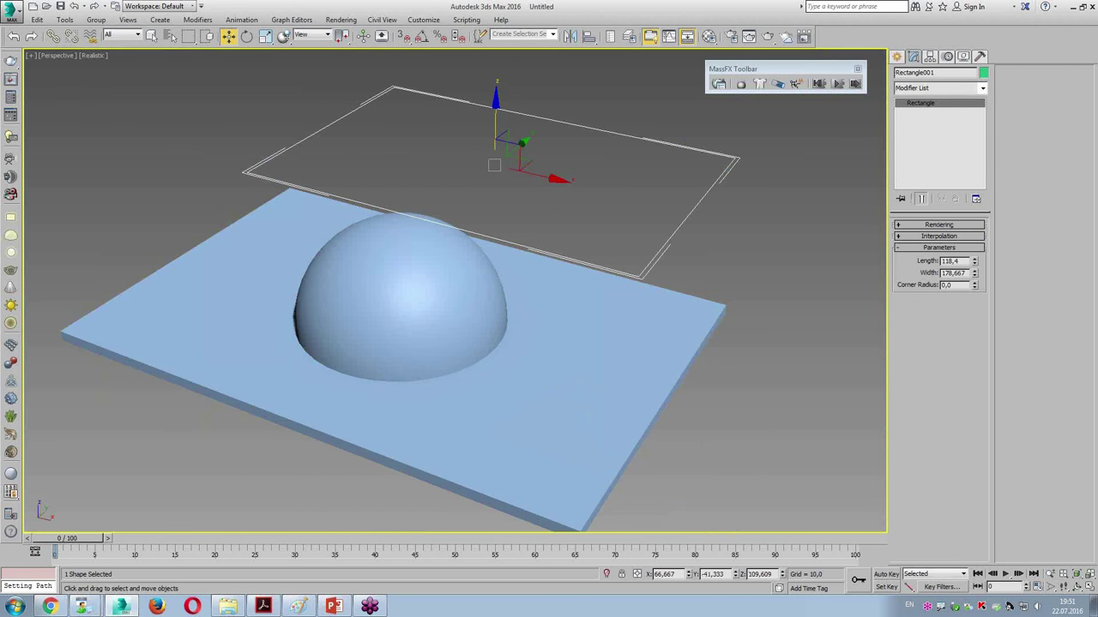
pyautogui.click(923, 88)
pyautogui.scroll(-10, 923, 101)
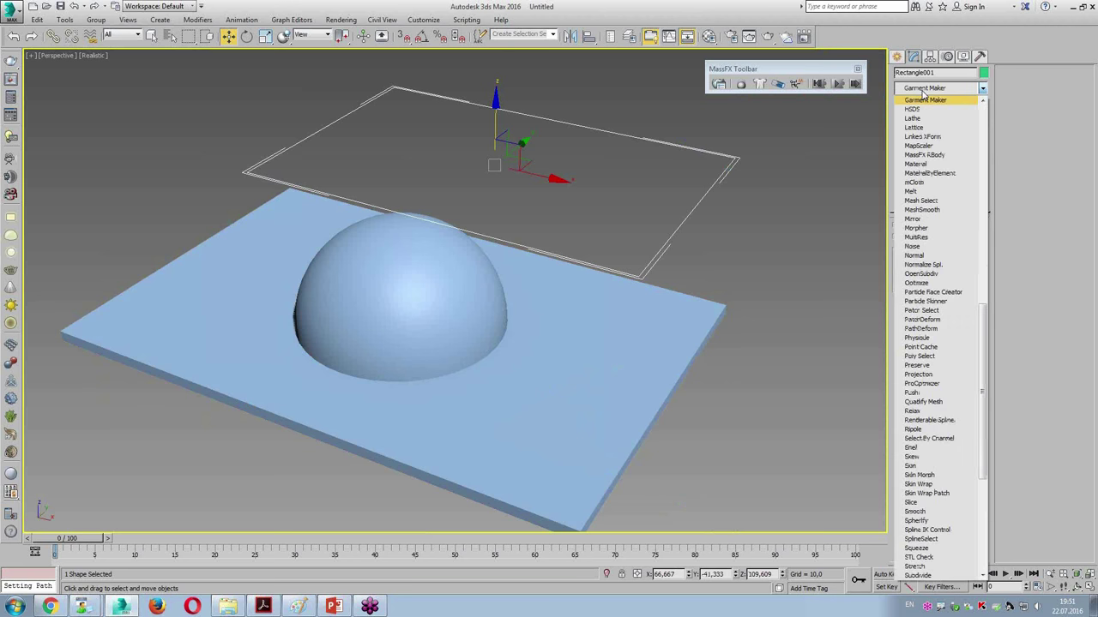
pyautogui.click(922, 100)
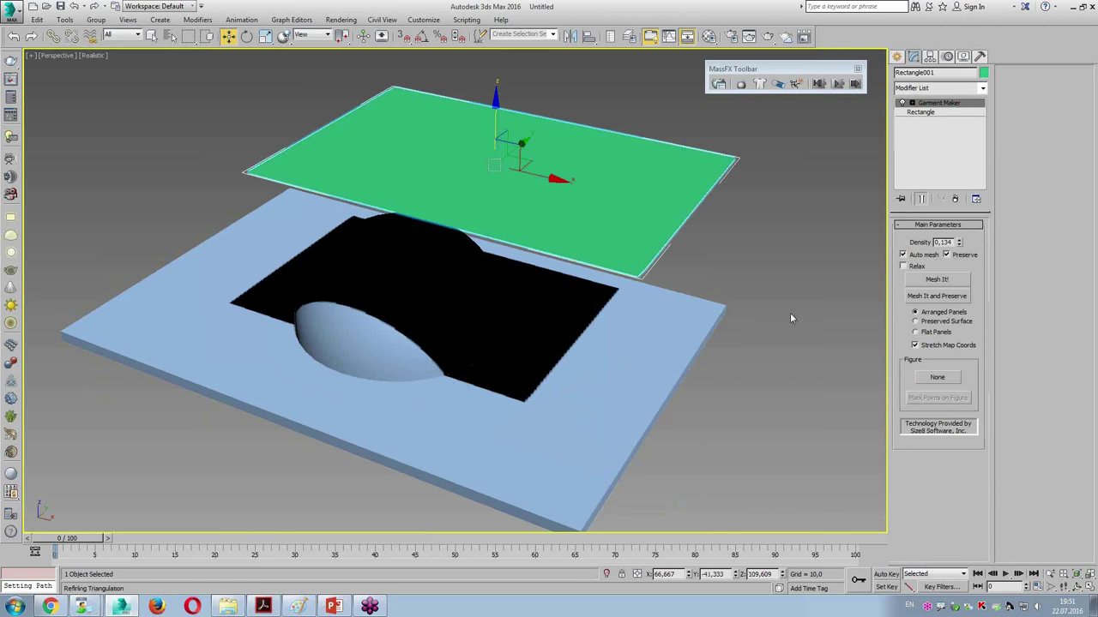
pyautogui.click(93, 55)
pyautogui.click(120, 77)
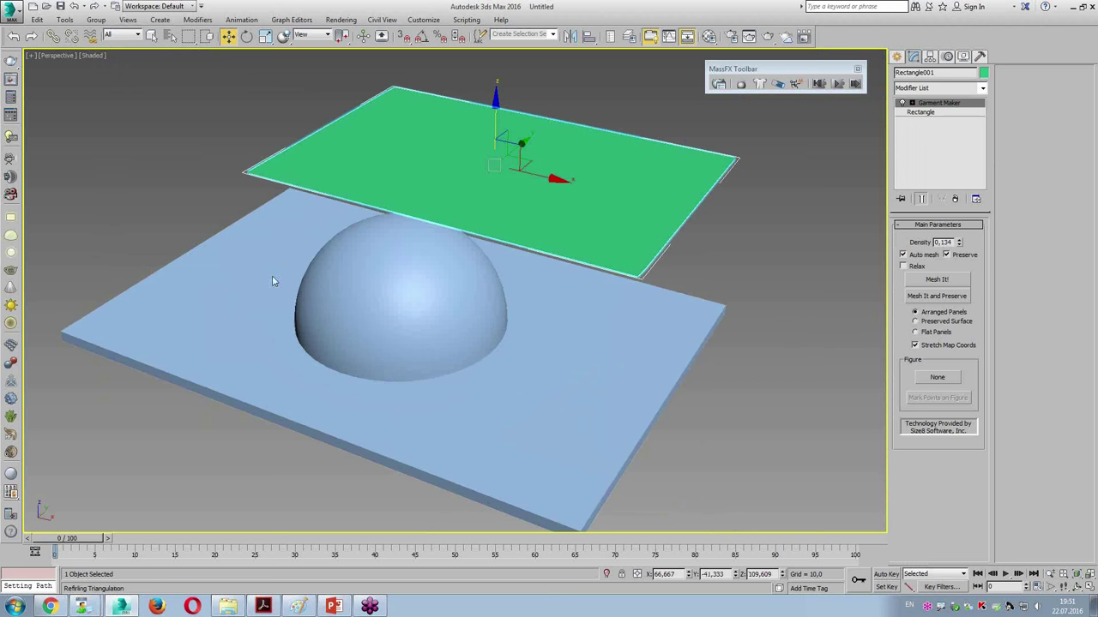
# Give the 01 - Default material a Checker diffuse map, assign it to the rectangle, and show it in viewport
pyautogui.press('m')
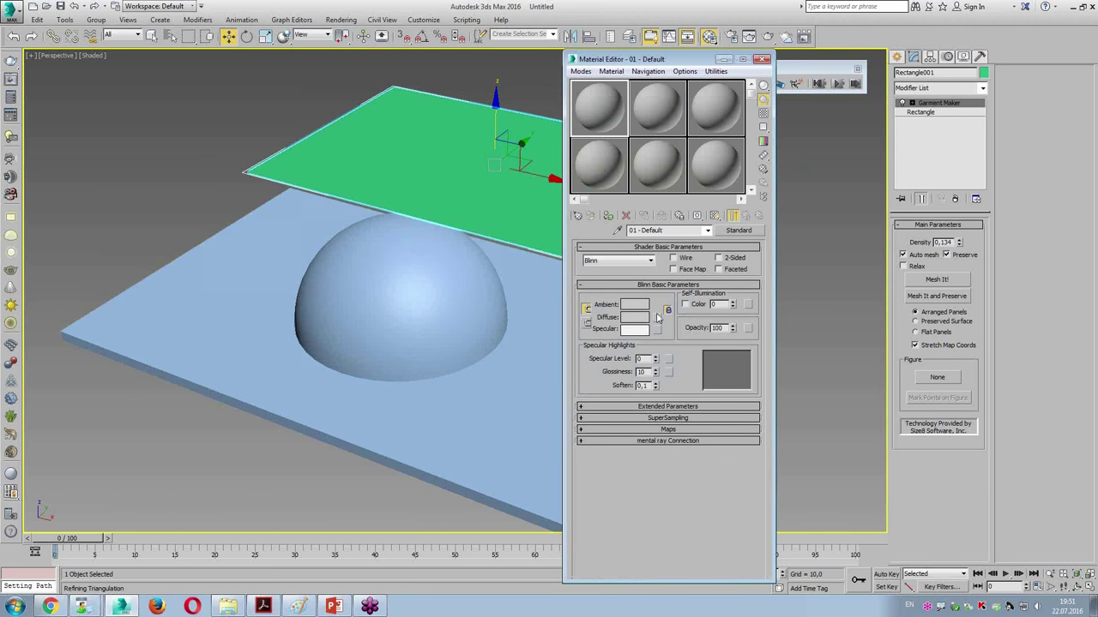
pyautogui.click(656, 319)
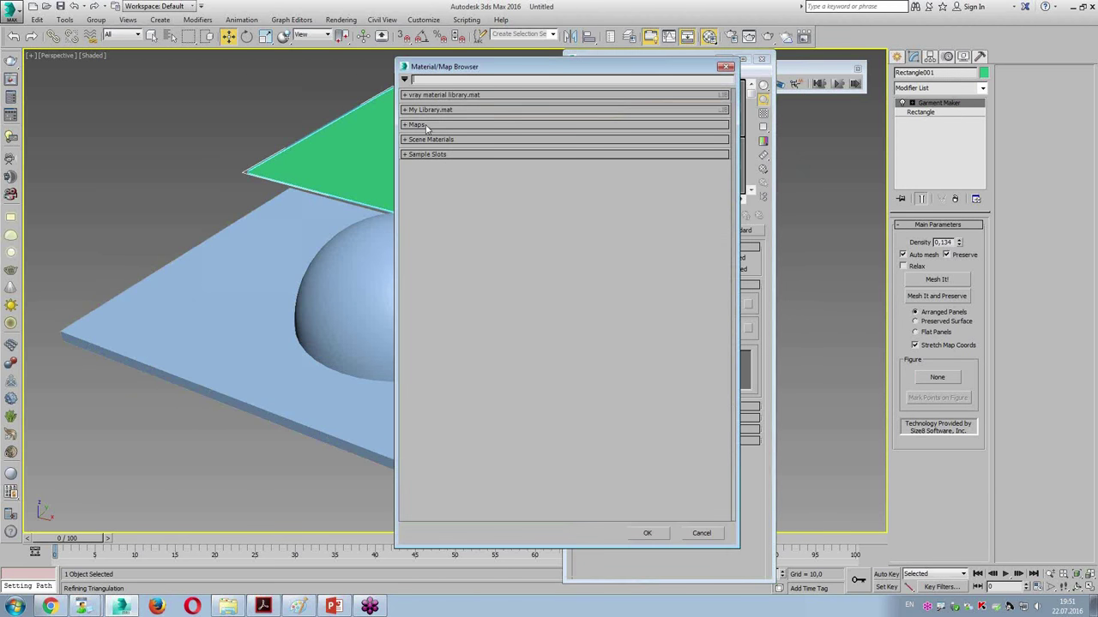
pyautogui.click(423, 126)
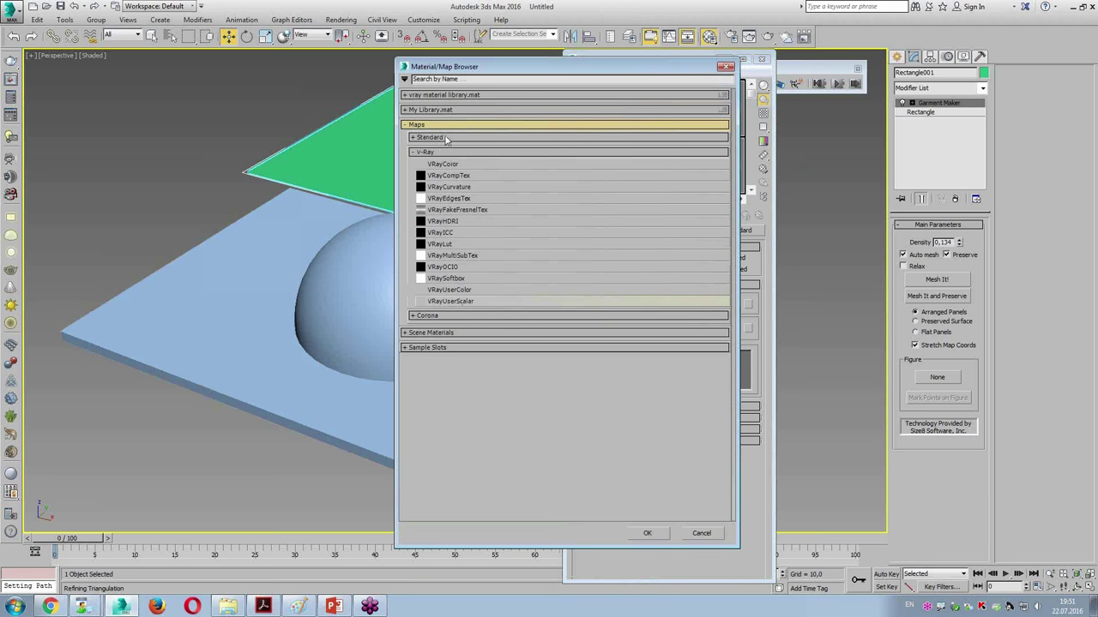
pyautogui.click(443, 137)
pyautogui.doubleClick(439, 184)
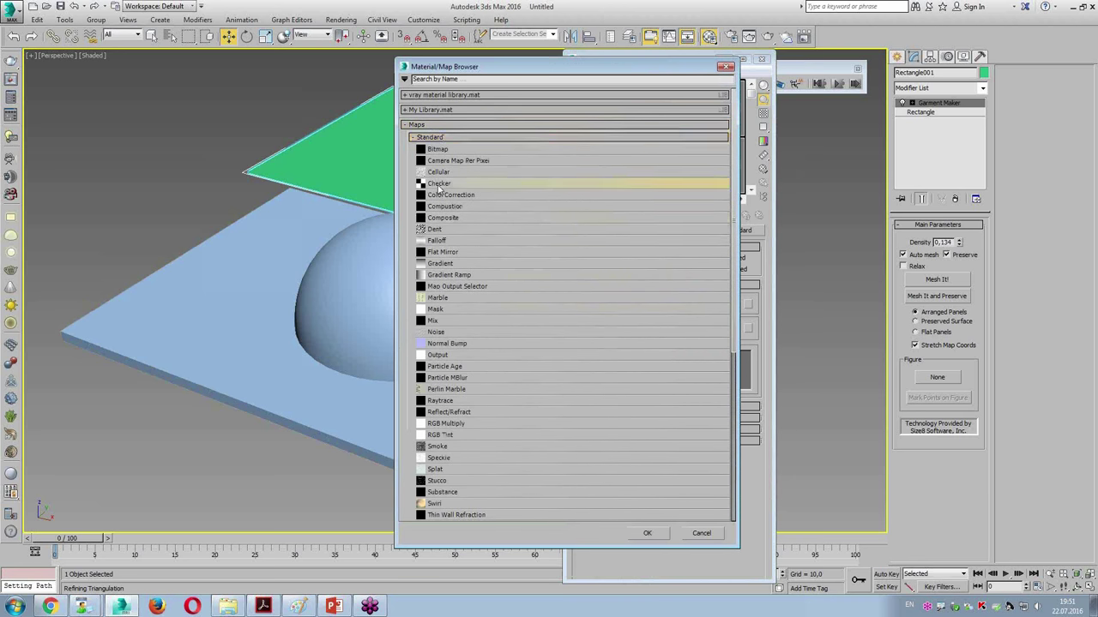
pyautogui.click(608, 215)
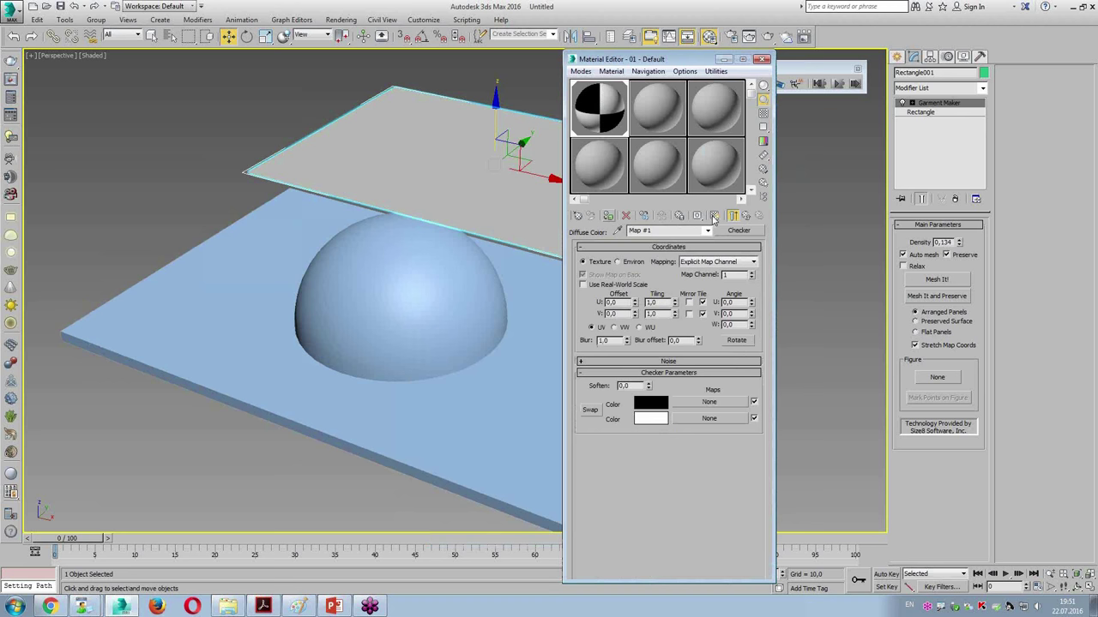
pyautogui.click(715, 215)
# Set the Checker map's U and V tiling to 10
pyautogui.doubleClick(654, 302)
pyautogui.write('10')
pyautogui.press('Tab')
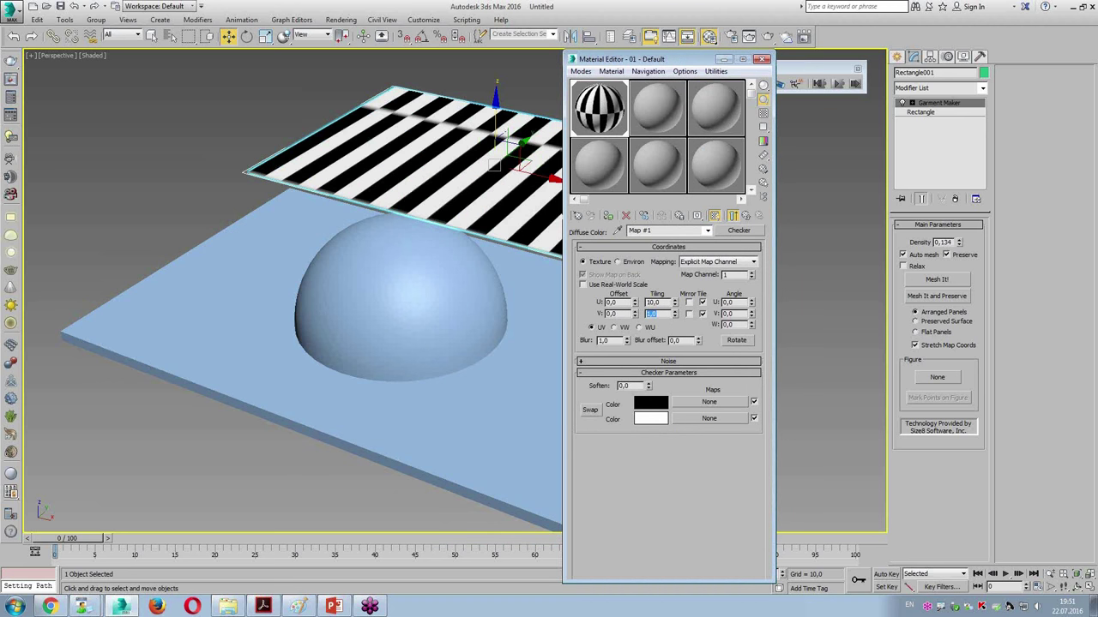
pyautogui.write('10')
pyautogui.press('Return')
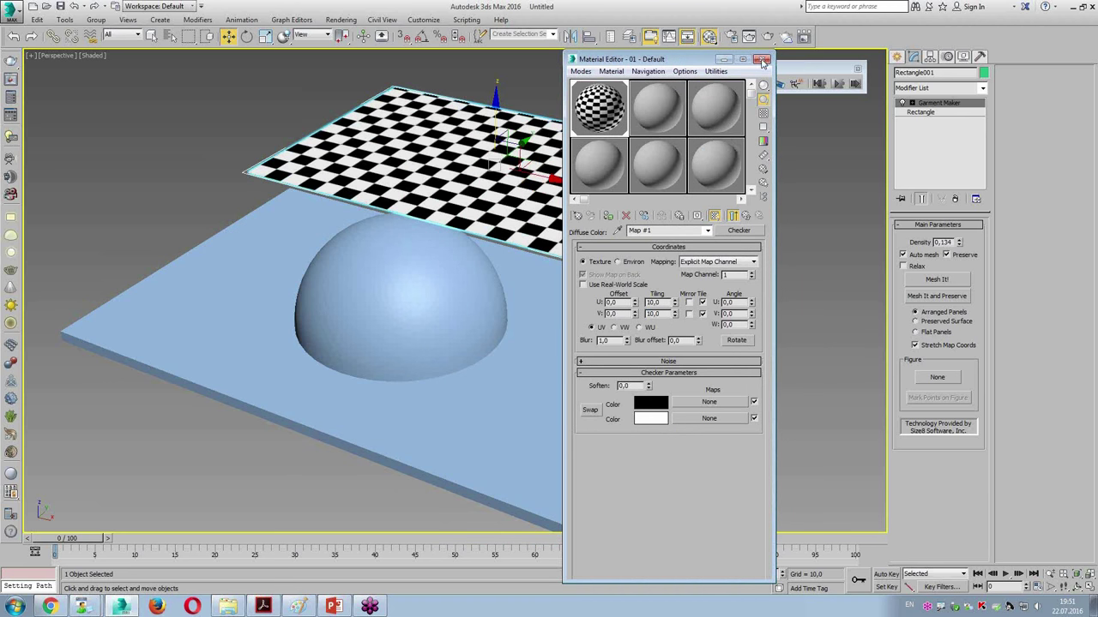
pyautogui.click(762, 60)
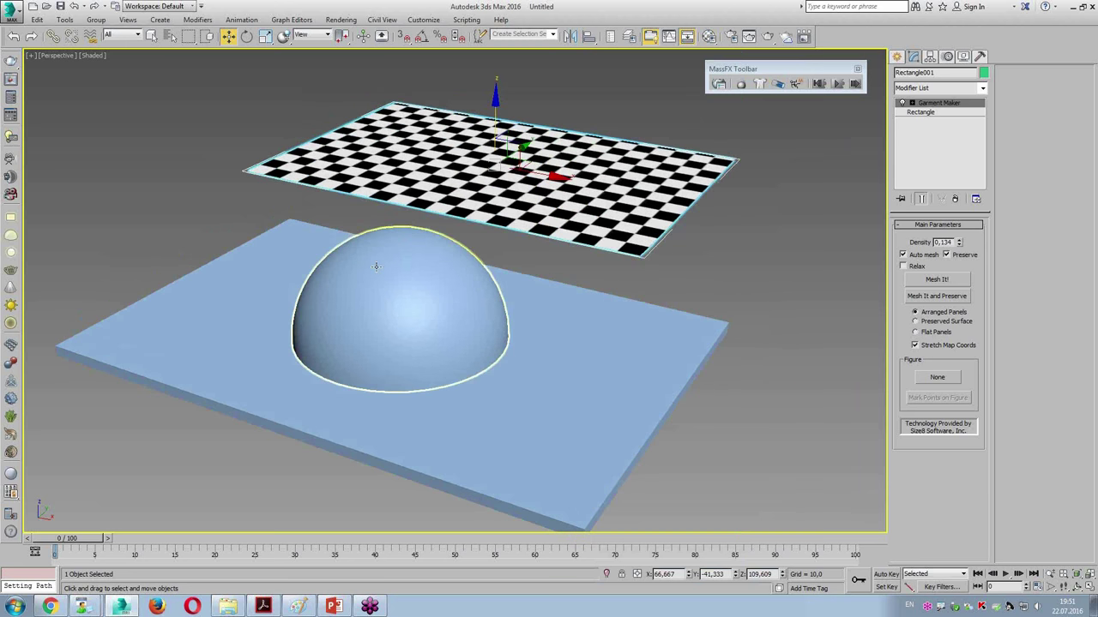
# Select the rectangle, hemisphere and box together and add a Cloth modifier
pyautogui.keyDown('ctrl'); pyautogui.click(358, 276); pyautogui.keyUp('ctrl')
pyautogui.keyDown('ctrl'); pyautogui.click(215, 386); pyautogui.keyUp('ctrl')
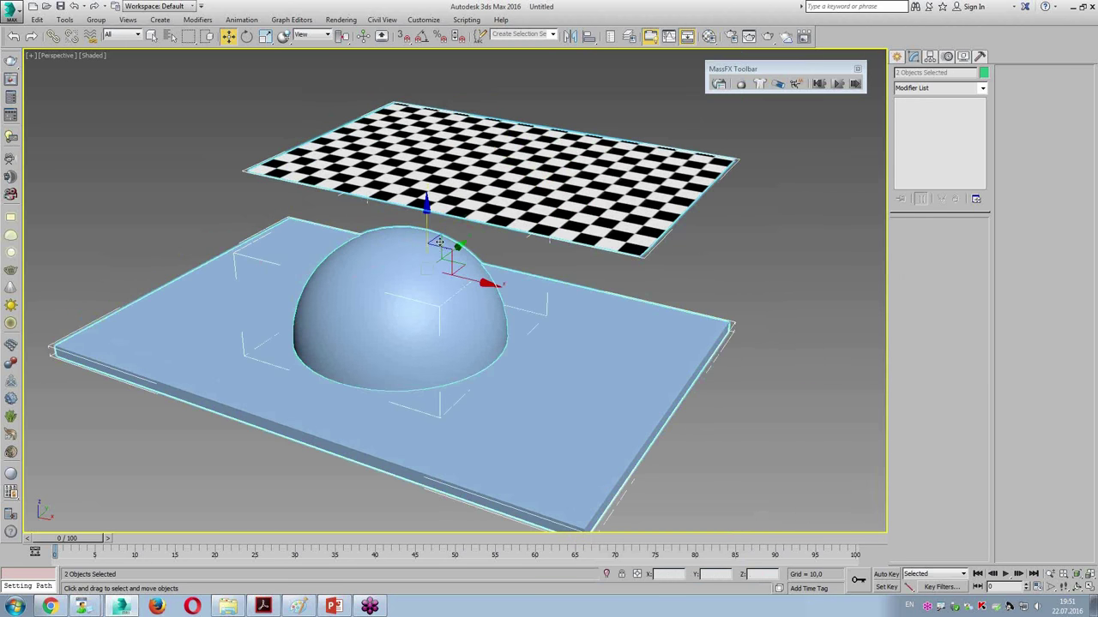
pyautogui.click(956, 88)
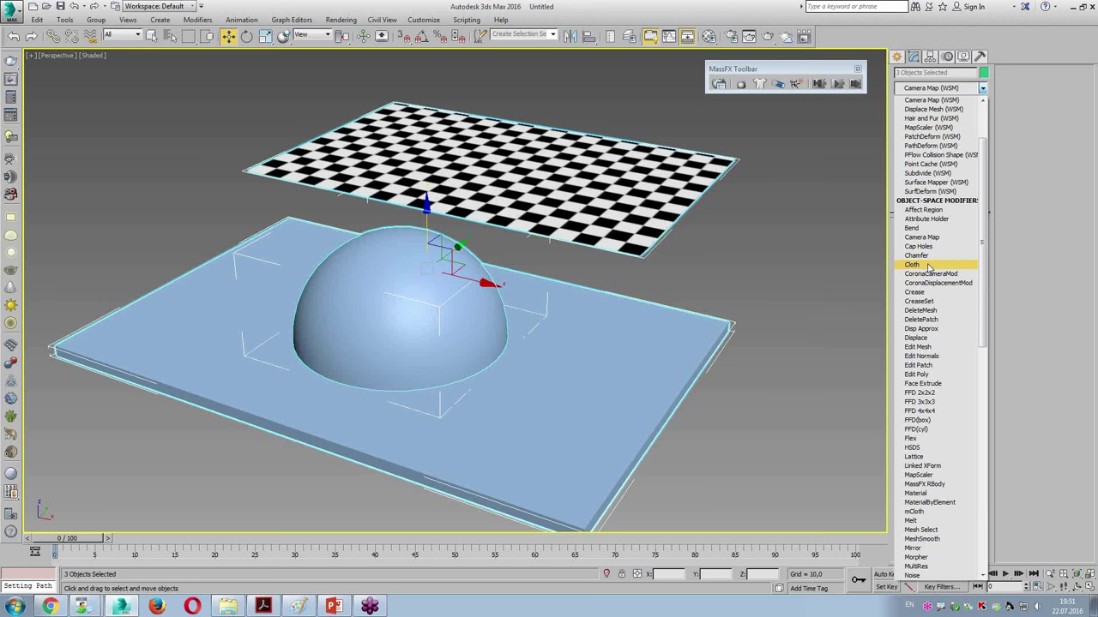
pyautogui.click(928, 267)
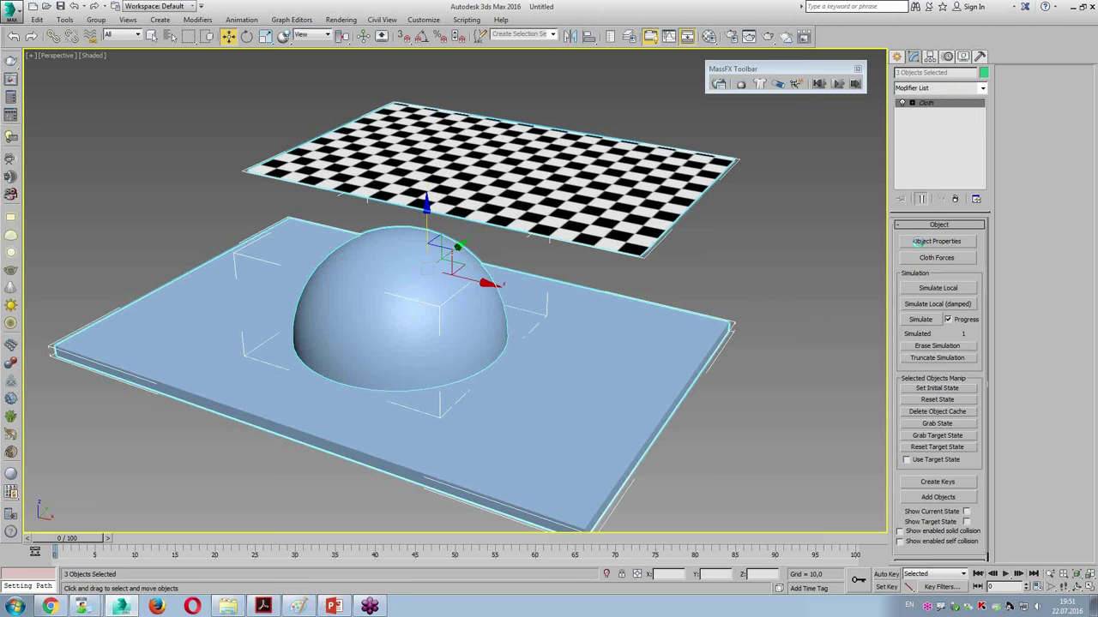
# In Cloth Object Properties, make Rectangle001 a Cloth object with the Burlap preset
pyautogui.click(917, 242)
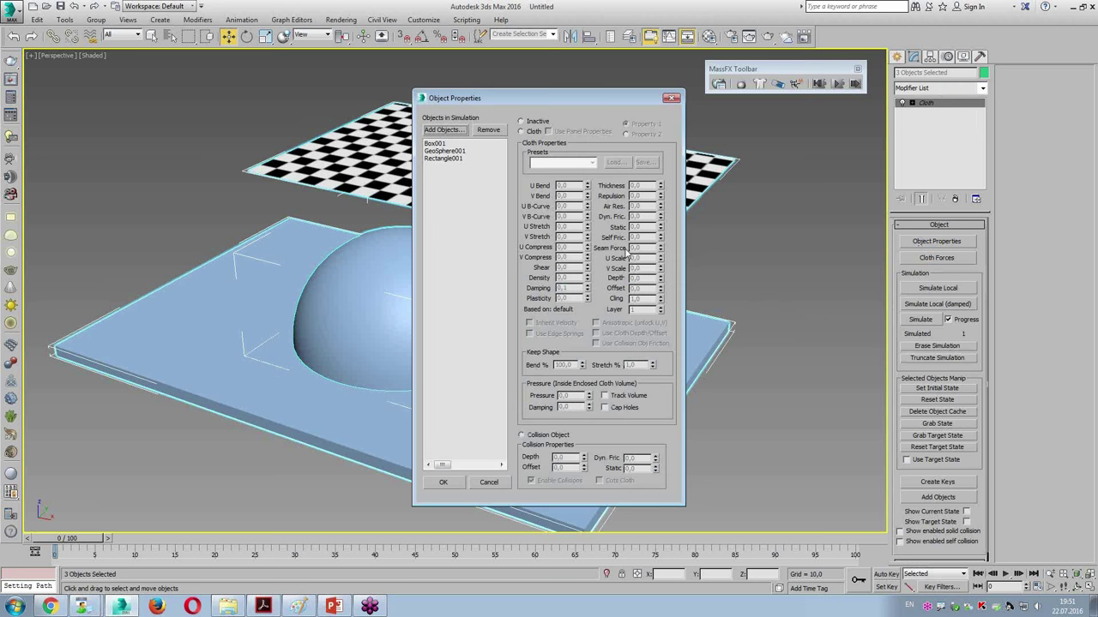
pyautogui.click(437, 160)
pyautogui.click(521, 131)
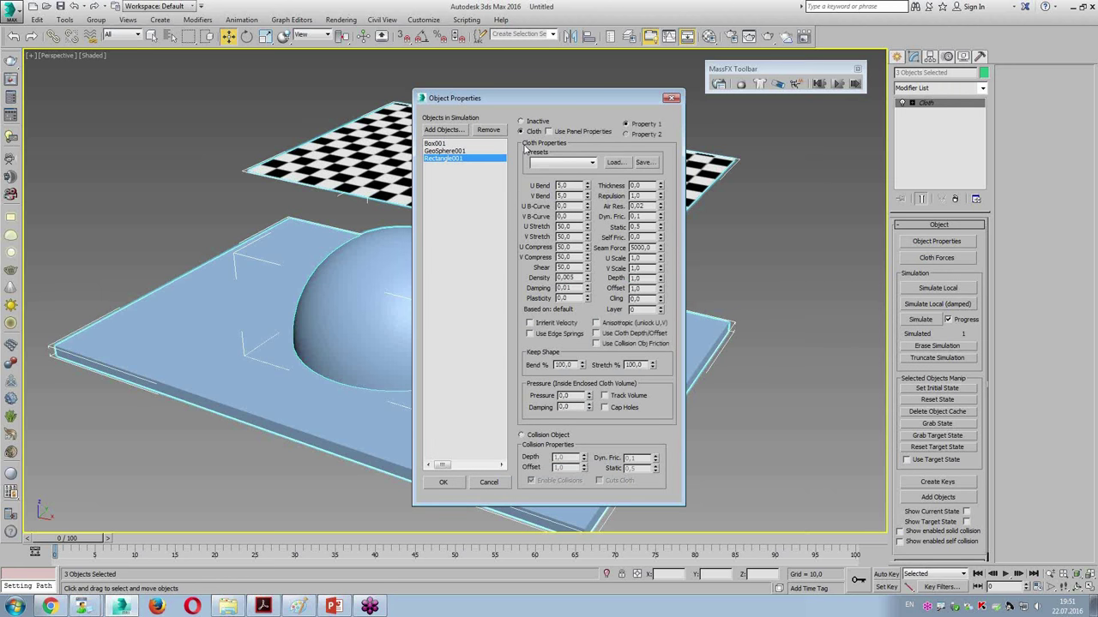
pyautogui.click(594, 163)
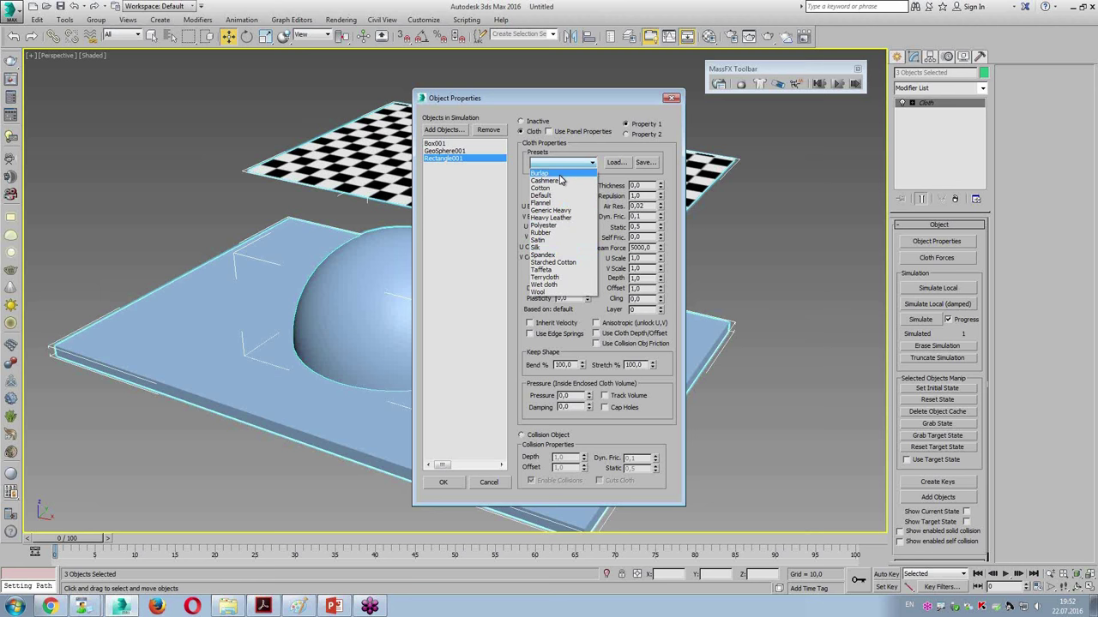
pyautogui.click(559, 175)
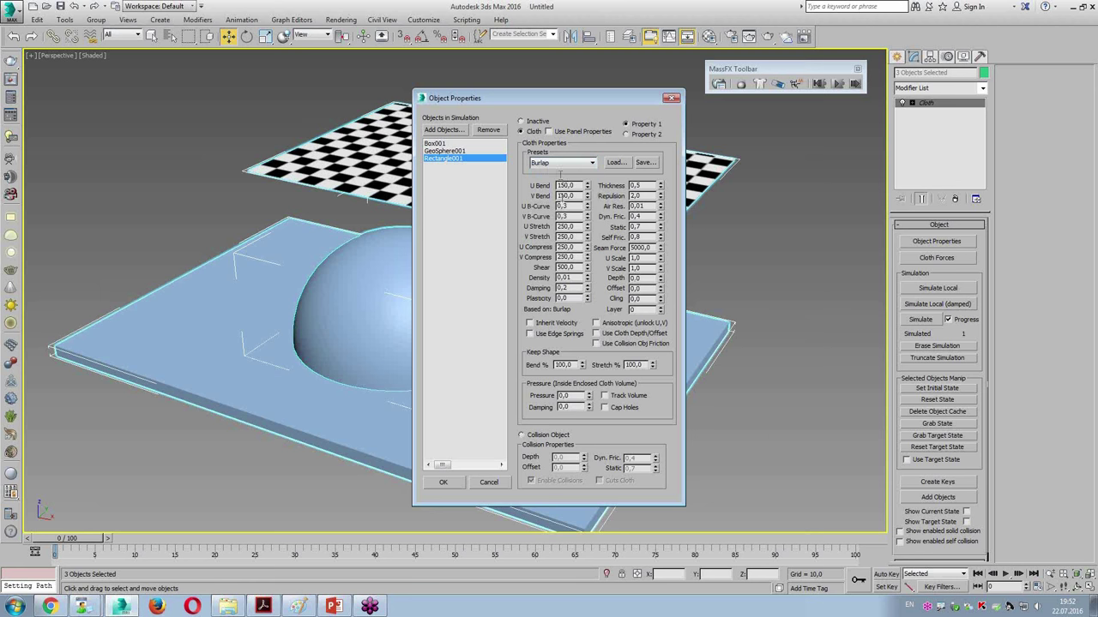
# Make Box001 and GeoSphere001 collision objects, then reselect the checker rectangle
pyautogui.click(437, 144)
pyautogui.keyDown('ctrl'); pyautogui.click(441, 151); pyautogui.keyUp('ctrl')
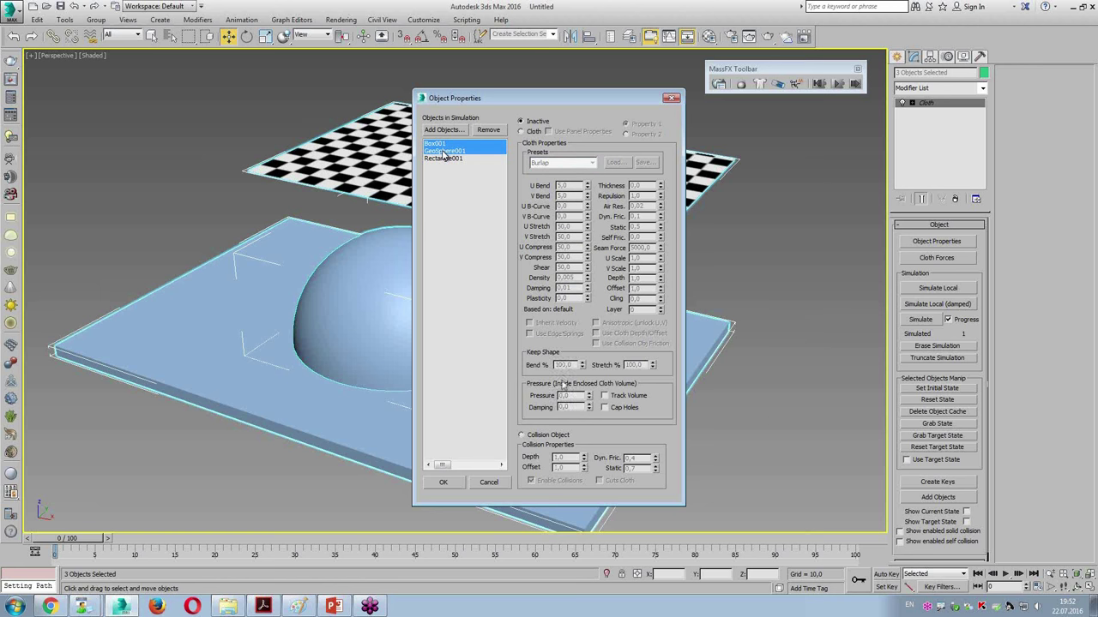
pyautogui.click(530, 435)
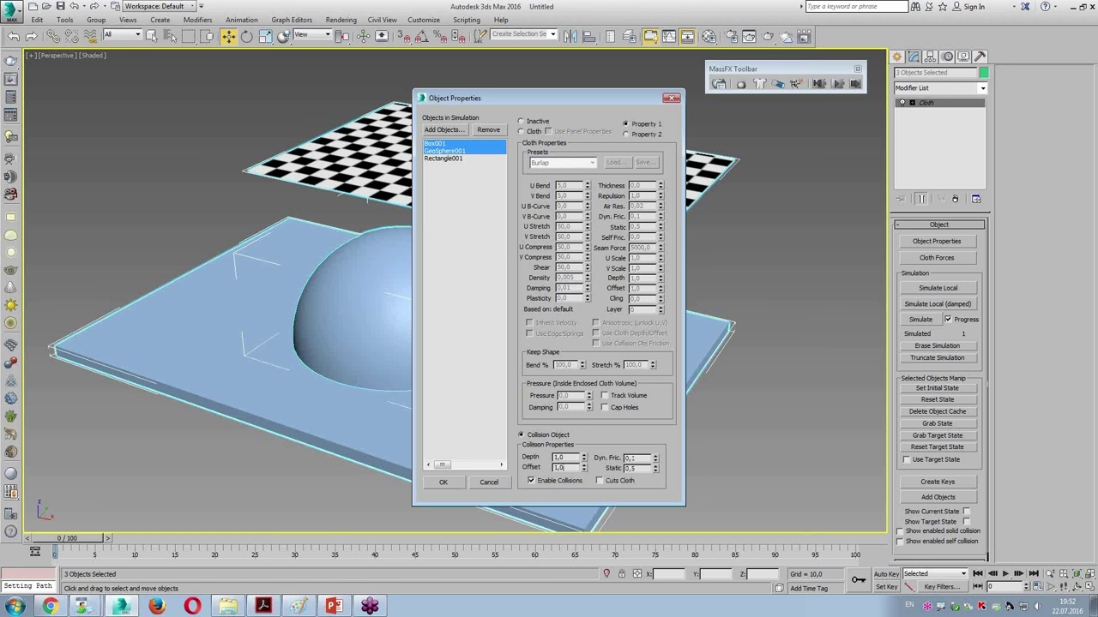
pyautogui.click(567, 467)
pyautogui.write('2')
pyautogui.click(441, 483)
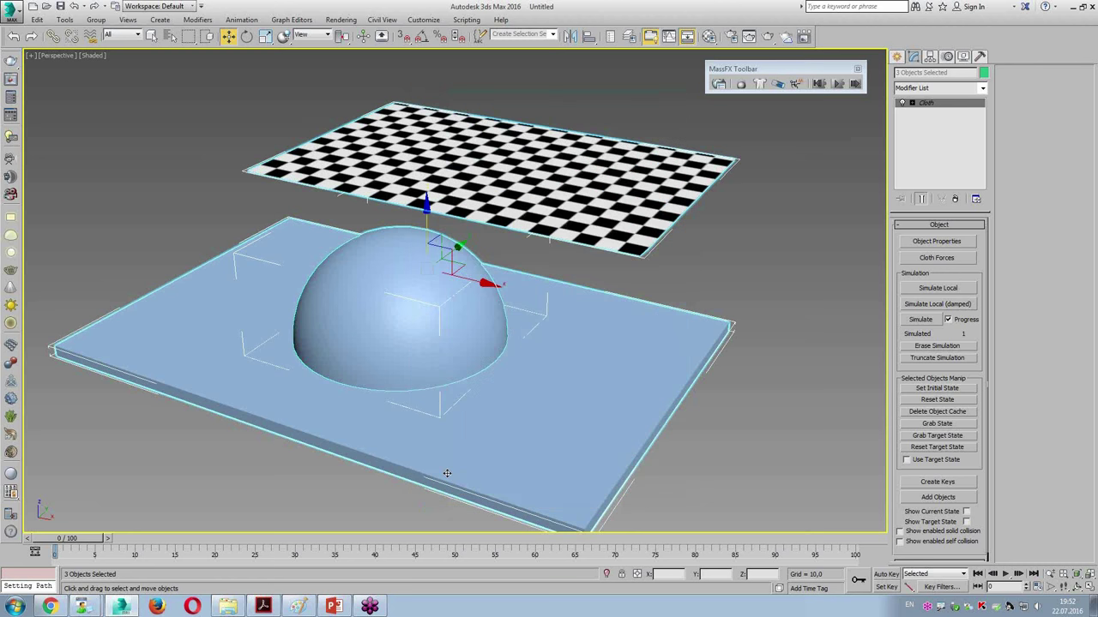
pyautogui.click(770, 280)
pyautogui.click(683, 223)
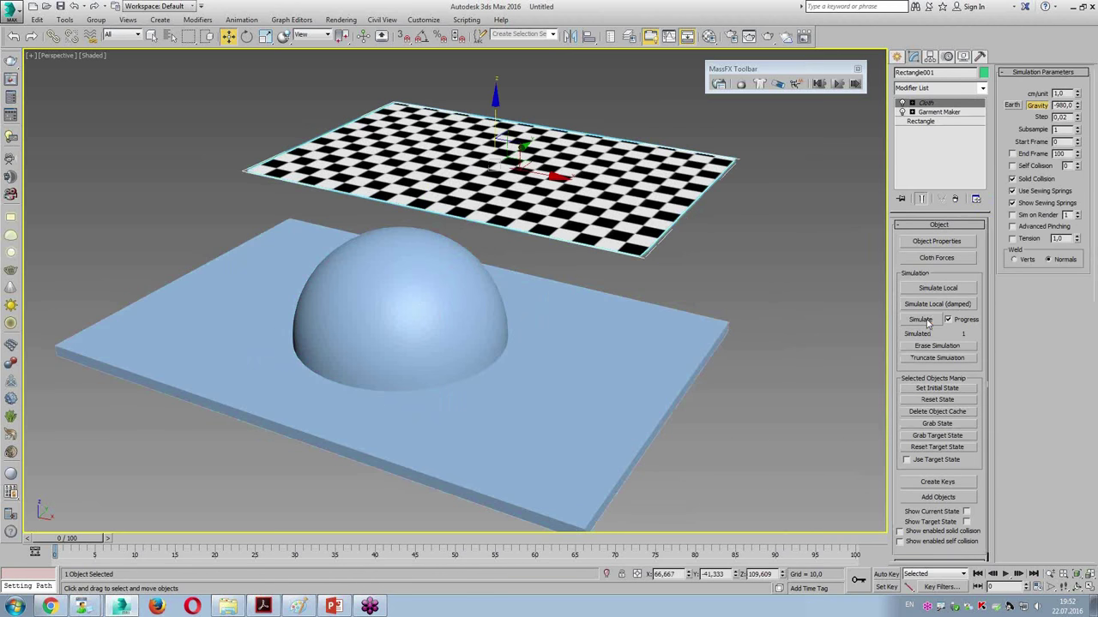
# Run the Cloth simulation over 101 frames, then replay the draping from frame 0 and stop it
pyautogui.click(926, 320)
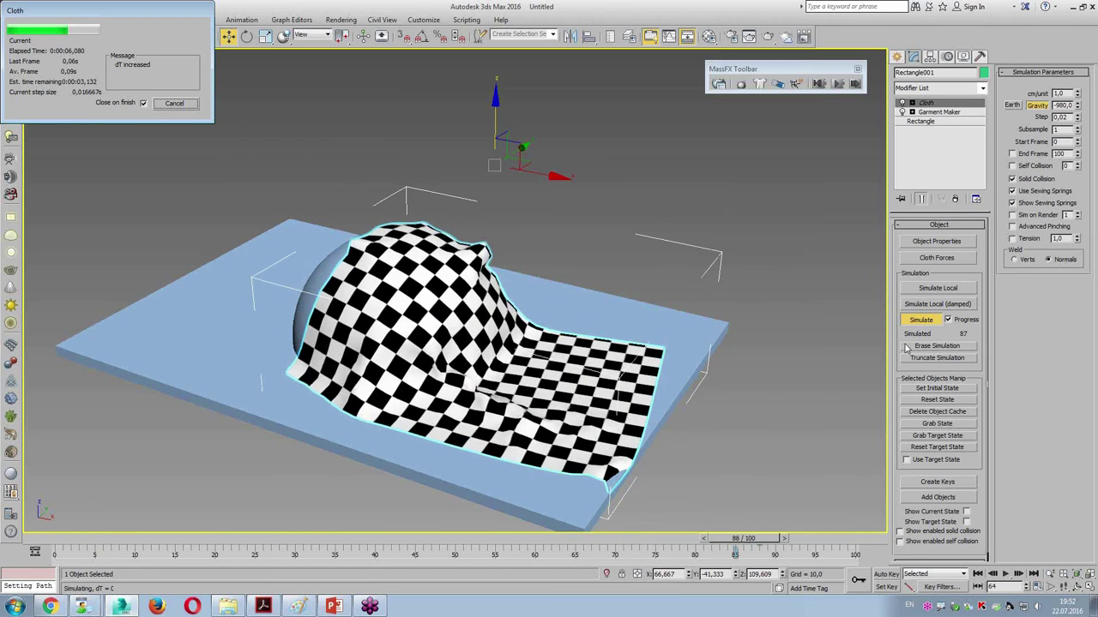
pyautogui.moveTo(864, 345)
pyautogui.keyDown('alt'); pyautogui.mouseDown(button='middle')
pyautogui.moveTo(678, 261)
pyautogui.moveTo(537, 237)
pyautogui.moveTo(695, 264)
pyautogui.mouseUp(button='middle'); pyautogui.keyUp('alt')
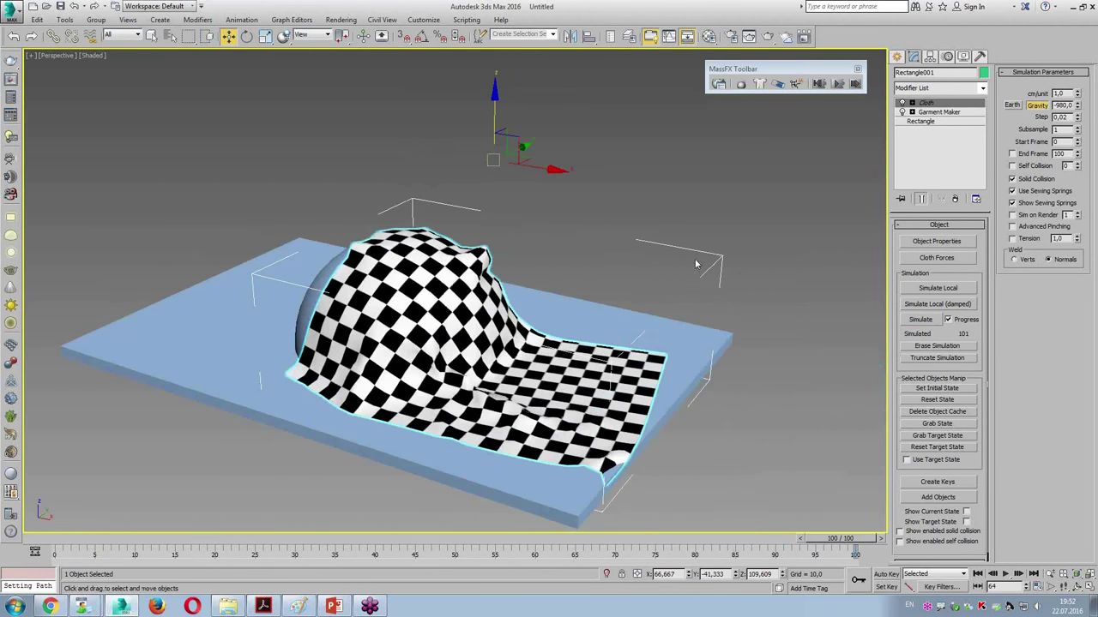
pyautogui.rightClick(1005, 574)
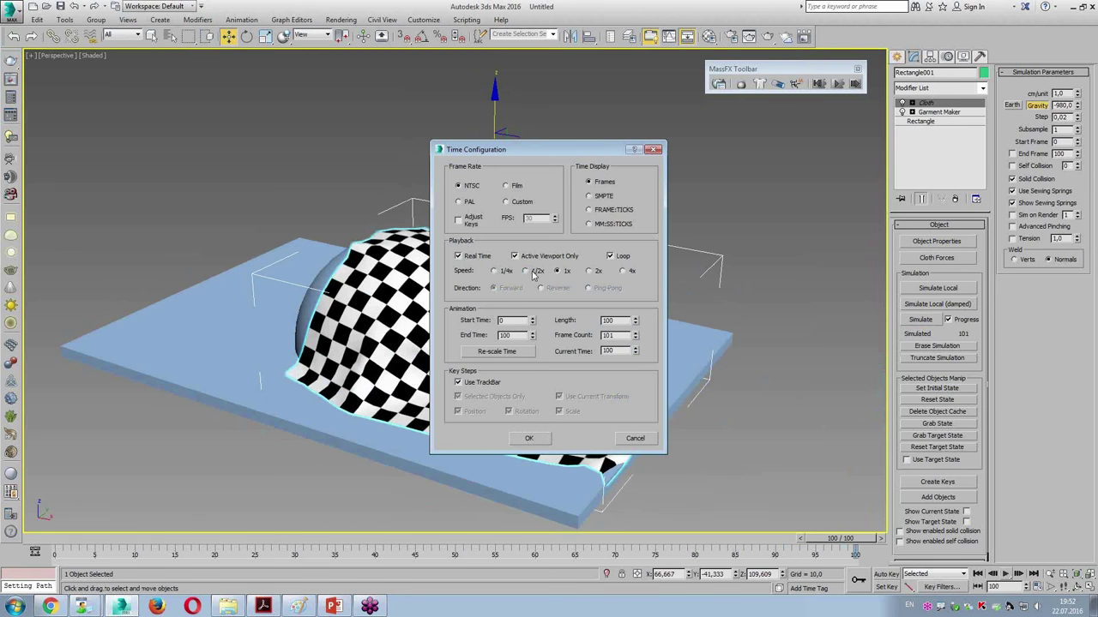
pyautogui.click(547, 438)
pyautogui.click(707, 463)
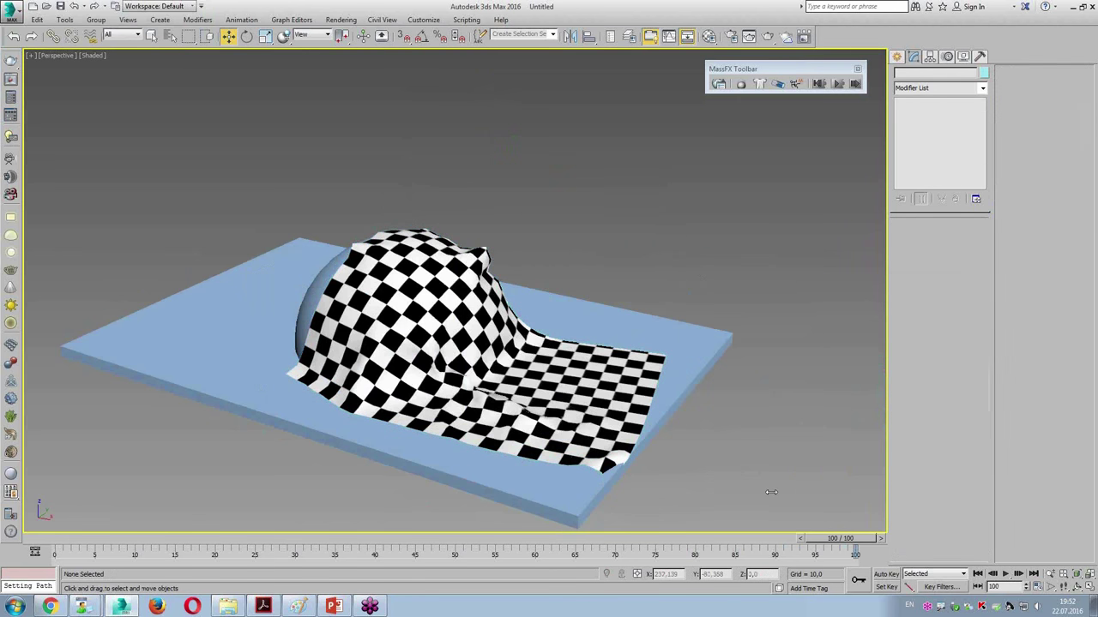
pyautogui.click(979, 573)
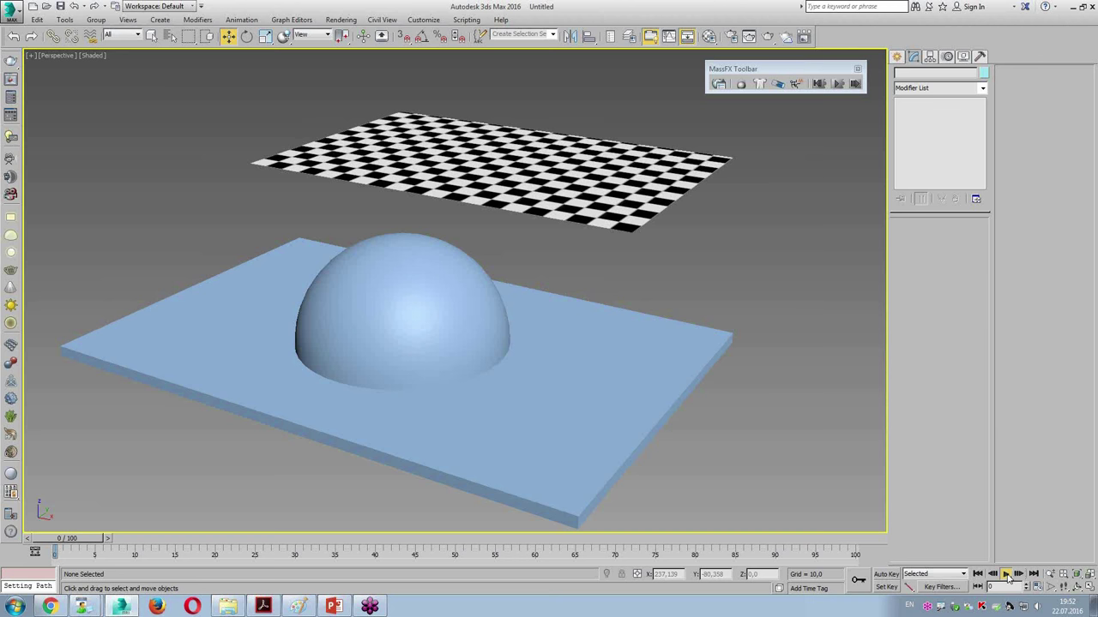
pyautogui.click(1005, 573)
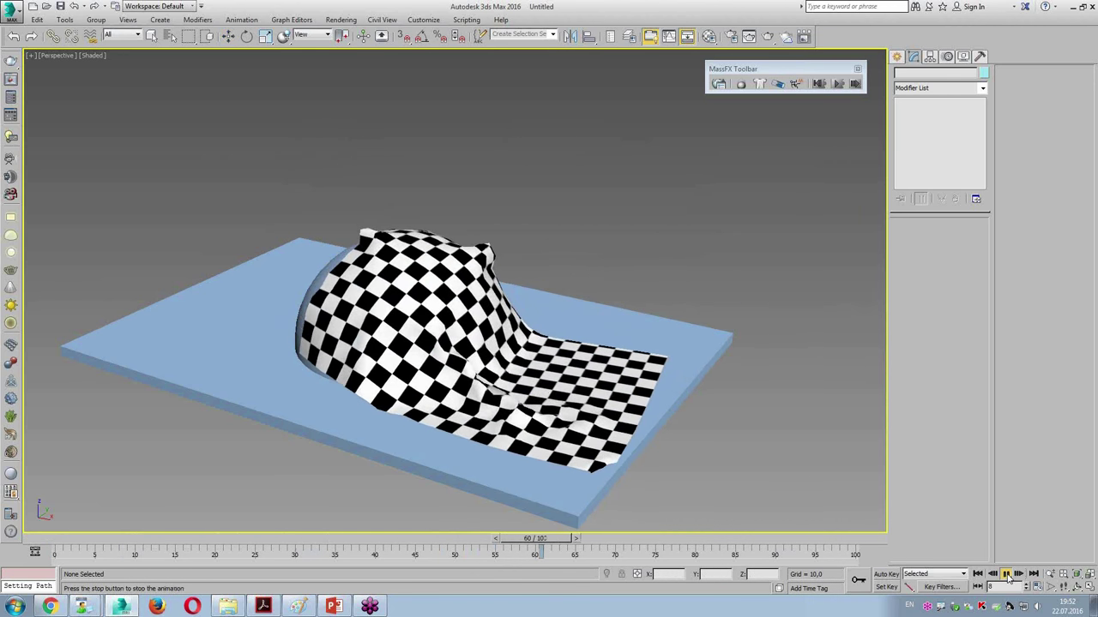
pyautogui.click(1005, 573)
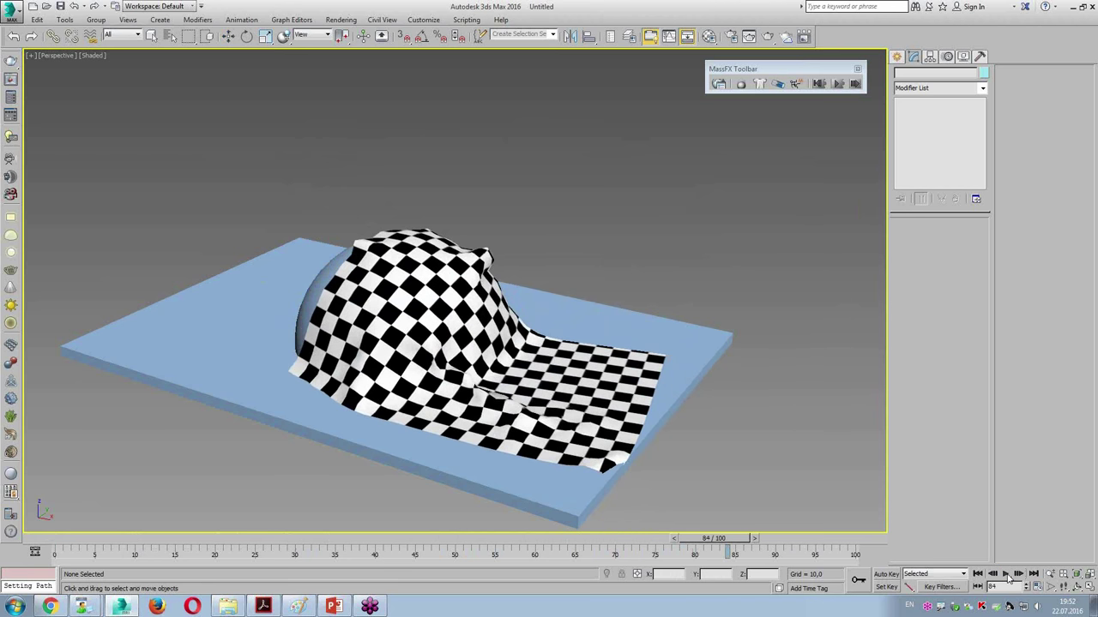
pyautogui.click(575, 393)
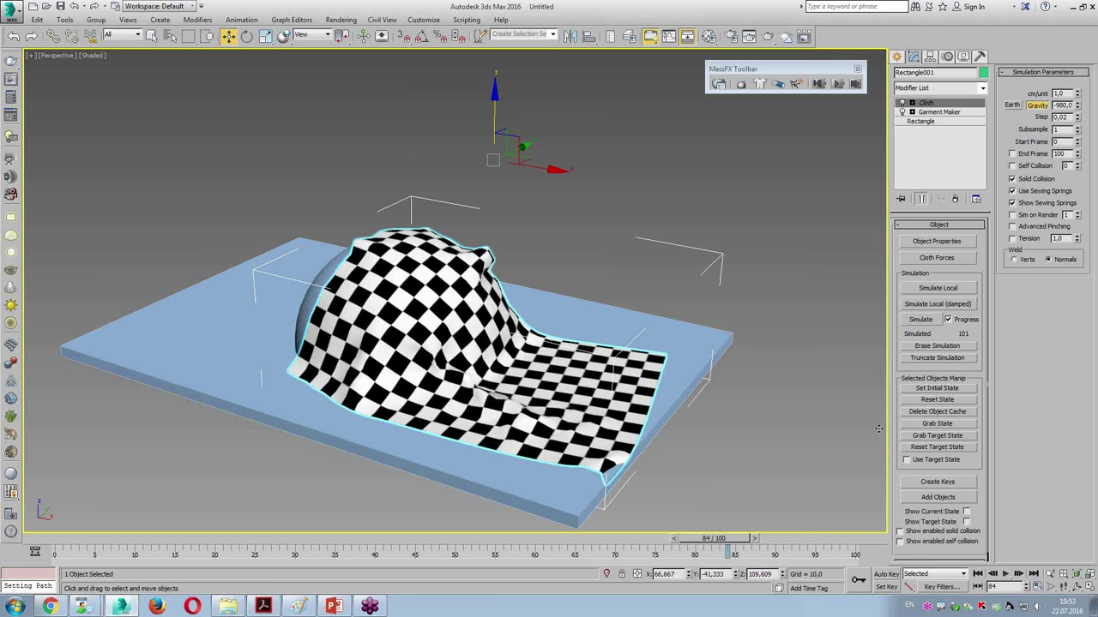
# Show edged faces on the cloth and set its Subsample to 3
pyautogui.press('F4')
pyautogui.moveTo(524, 319)
pyautogui.keyDown('alt'); pyautogui.mouseDown(button='middle')
pyautogui.moveTo(508, 374)
pyautogui.moveTo(480, 360)
pyautogui.mouseUp(button='middle'); pyautogui.keyUp('alt')
pyautogui.scroll(5, 463, 356)
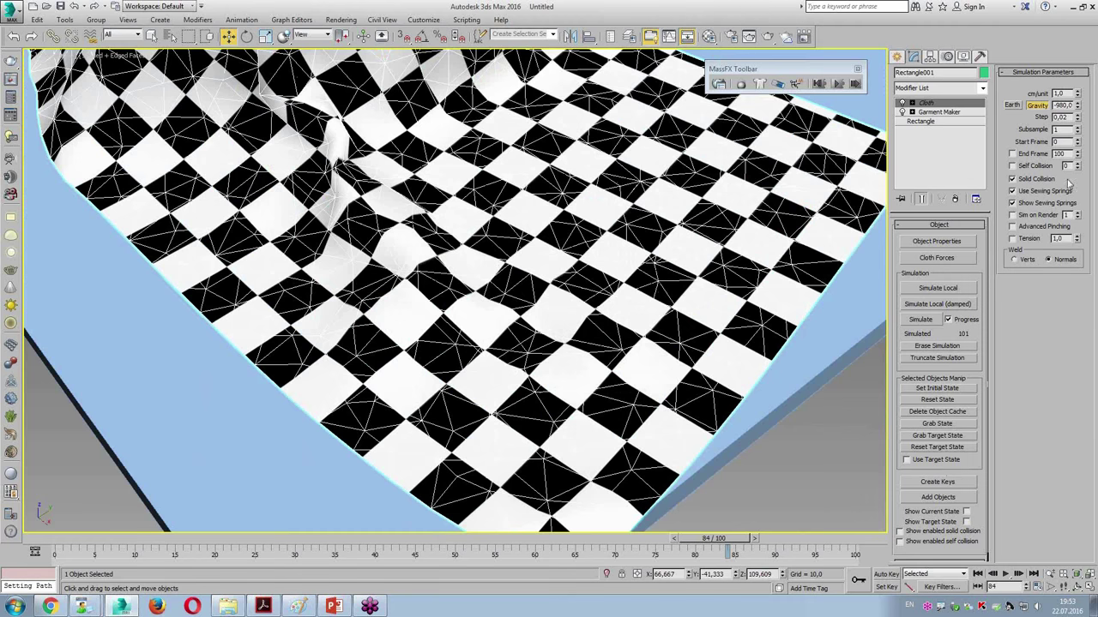
pyautogui.doubleClick(1056, 129)
pyautogui.write('3')
# Erase the previous cloth simulation and return the viewport to plain shading
pyautogui.click(937, 345)
pyautogui.scroll(-8, 600, 365)
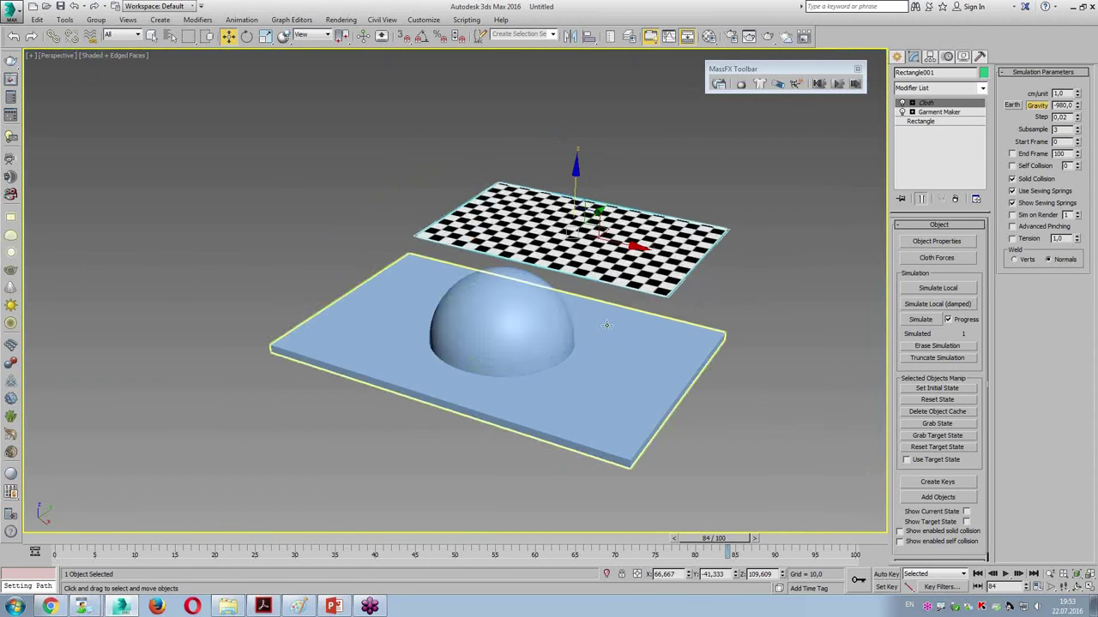
pyautogui.scroll(4, 607, 325)
pyautogui.press('F4')
pyautogui.click(937, 346)
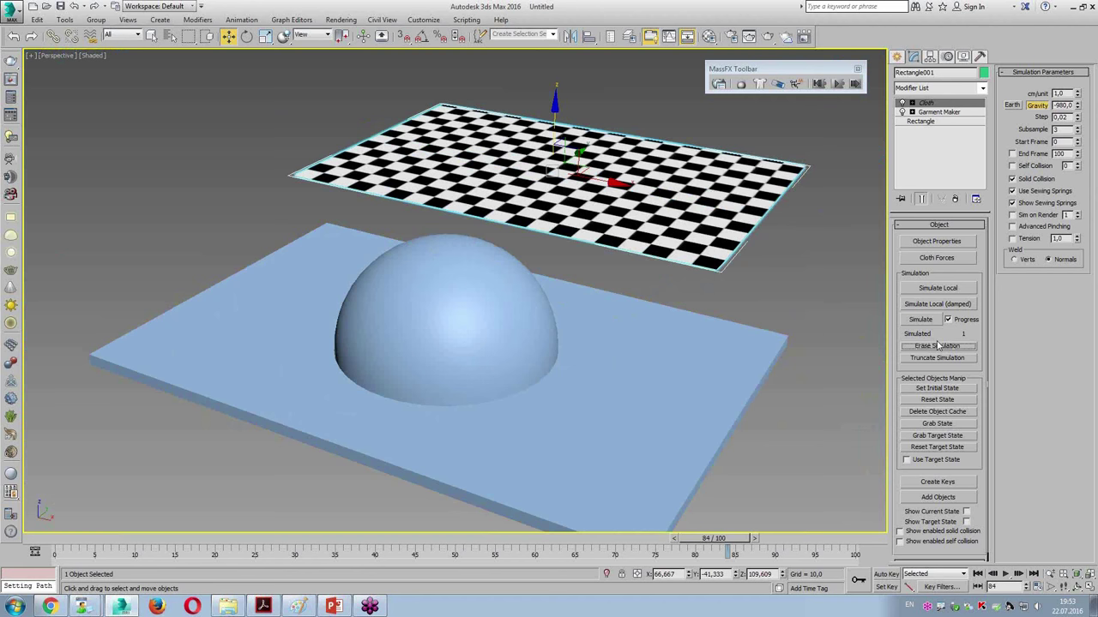
# Simulate the cloth through all 100 frames and orbit to inspect the drape over the dome
pyautogui.click(920, 320)
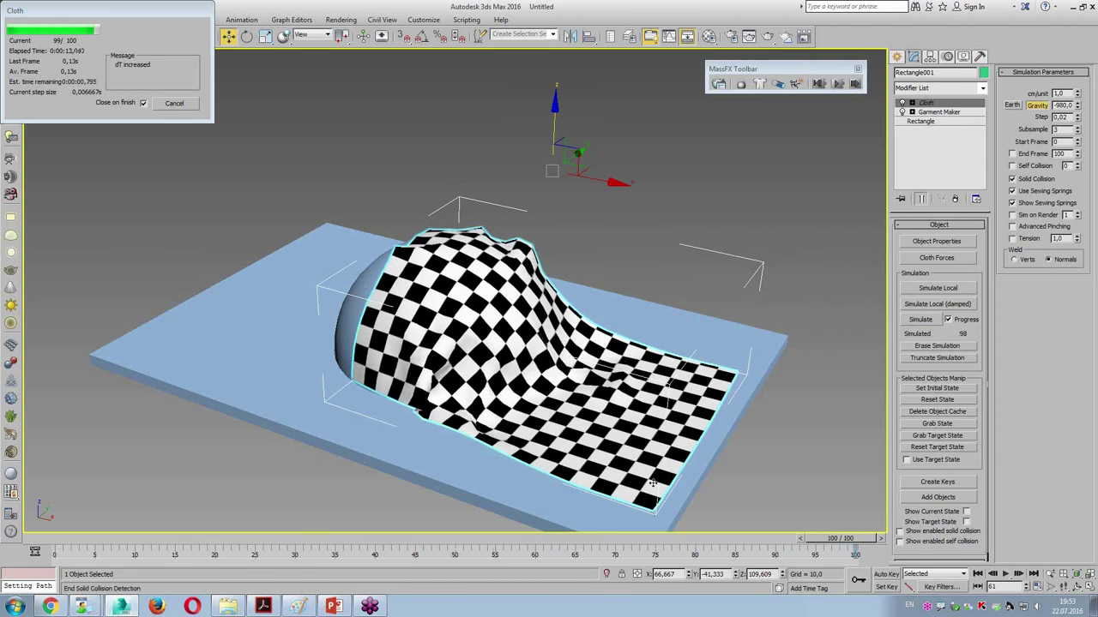
pyautogui.moveTo(653, 488)
pyautogui.keyDown('alt'); pyautogui.mouseDown(button='middle')
pyautogui.moveTo(708, 473)
pyautogui.moveTo(686, 487)
pyautogui.mouseUp(button='middle'); pyautogui.keyUp('alt')
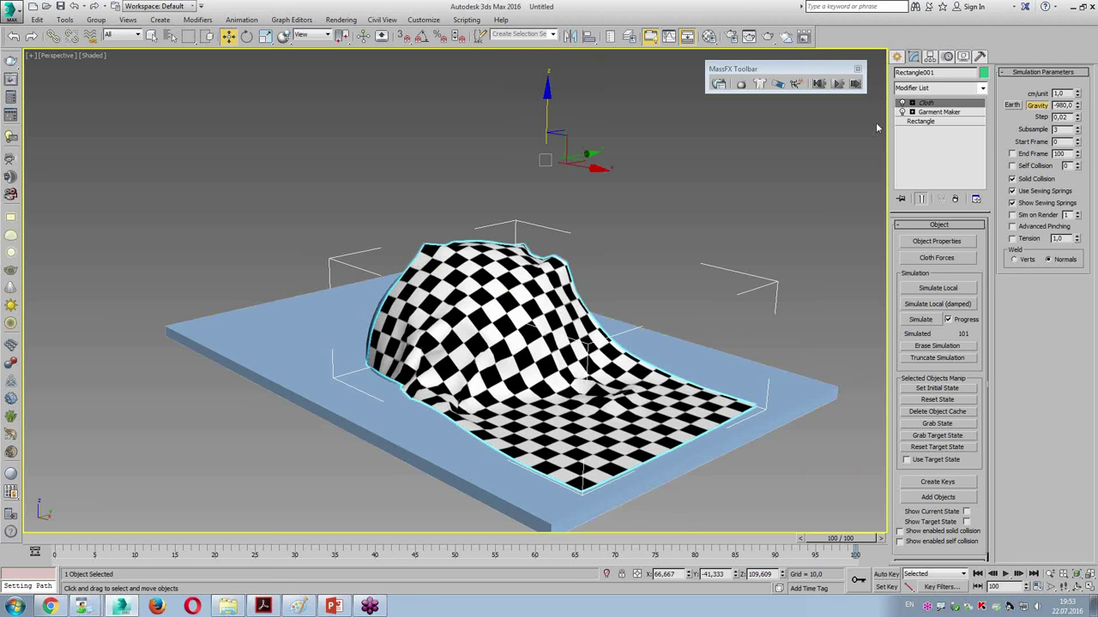
# Create a Wind space warp beside the cloth
pyautogui.click(897, 56)
pyautogui.keyDown('alt'); pyautogui.moveTo(805, 259); pyautogui.dragTo(841, 257, button='middle'); pyautogui.keyUp('alt')
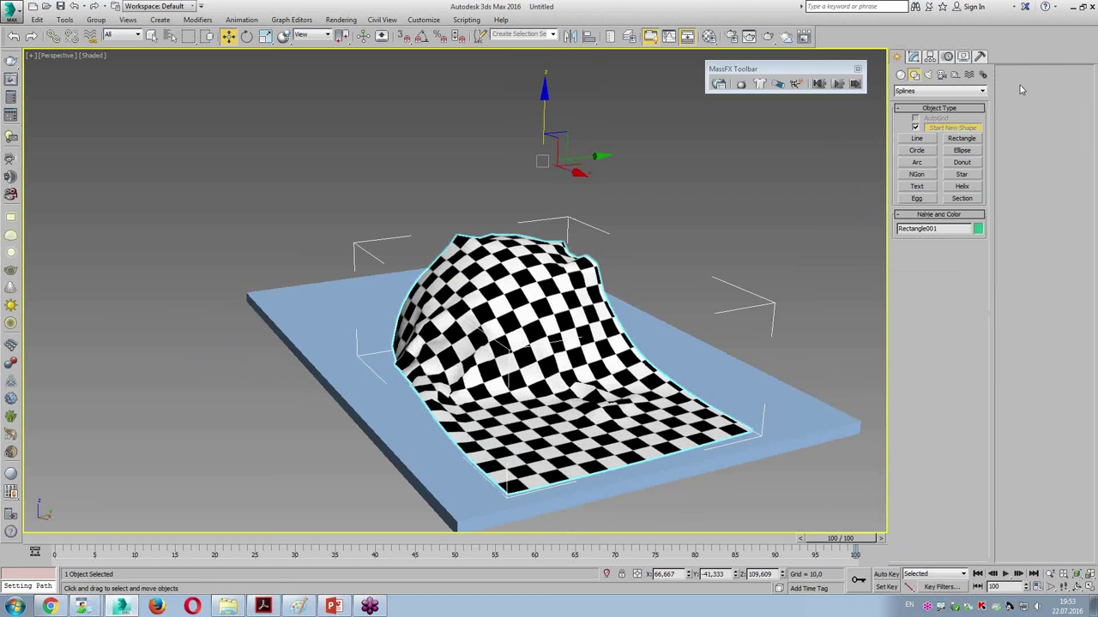
pyautogui.click(969, 75)
pyautogui.moveTo(754, 351); pyautogui.dragTo(667, 349, button='middle')
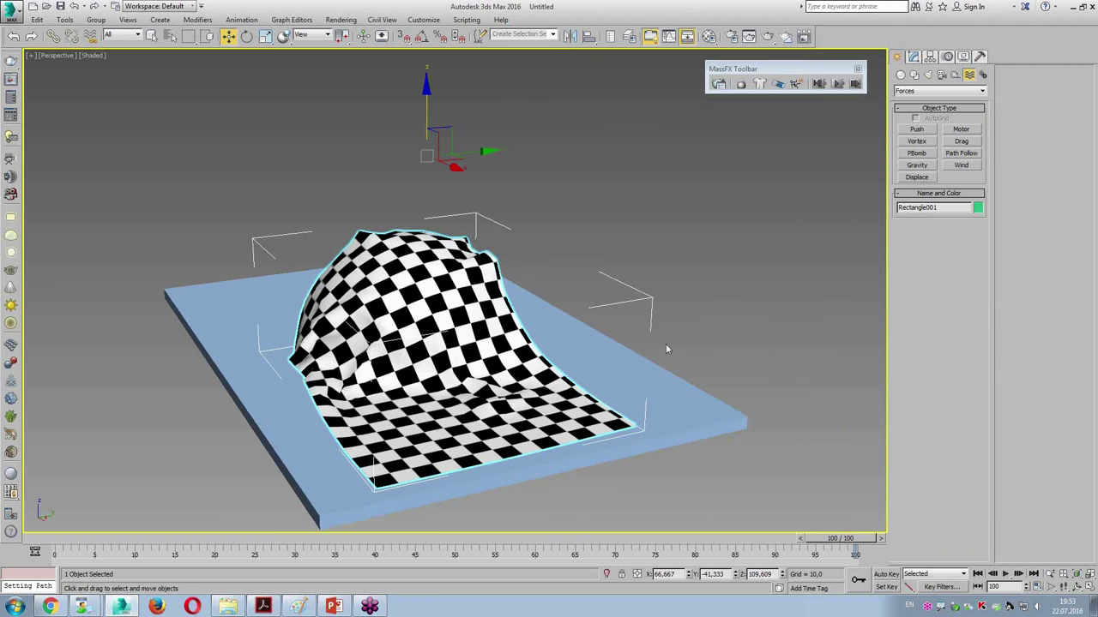
pyautogui.click(962, 166)
pyautogui.moveTo(474, 199); pyautogui.dragTo(527, 239)
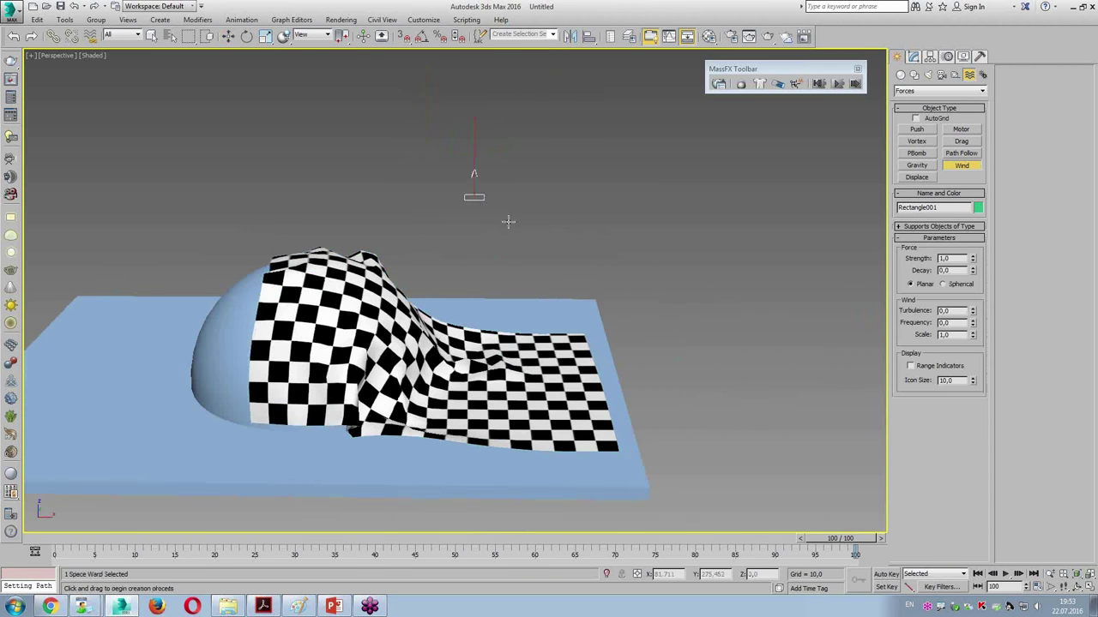
pyautogui.rightClick(529, 241)
# Tilt the Wind force about 85° on X so it blows sideways
pyautogui.scroll(3, 520, 237)
pyautogui.scroll(2, 520, 236)
pyautogui.press('e')
pyautogui.moveTo(450, 159); pyautogui.dragTo(405, 246)
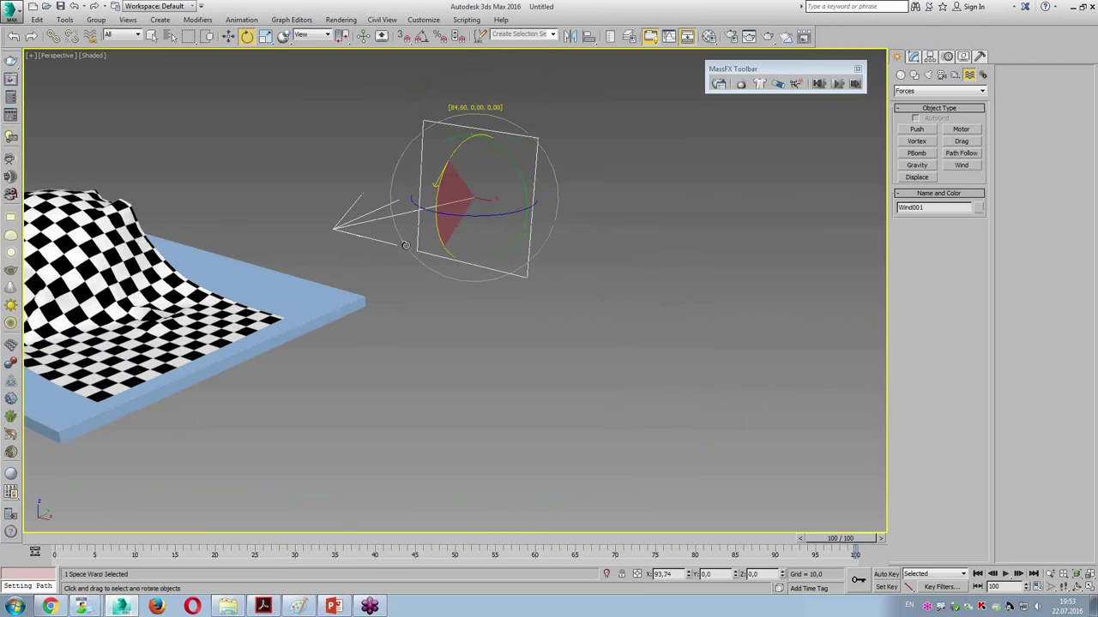
pyautogui.moveTo(405, 246); pyautogui.dragTo(691, 346, button='middle')
# Set the wind Strength to 10 and Turbulence to 1,18, then reselect the cloth
pyautogui.click(917, 61)
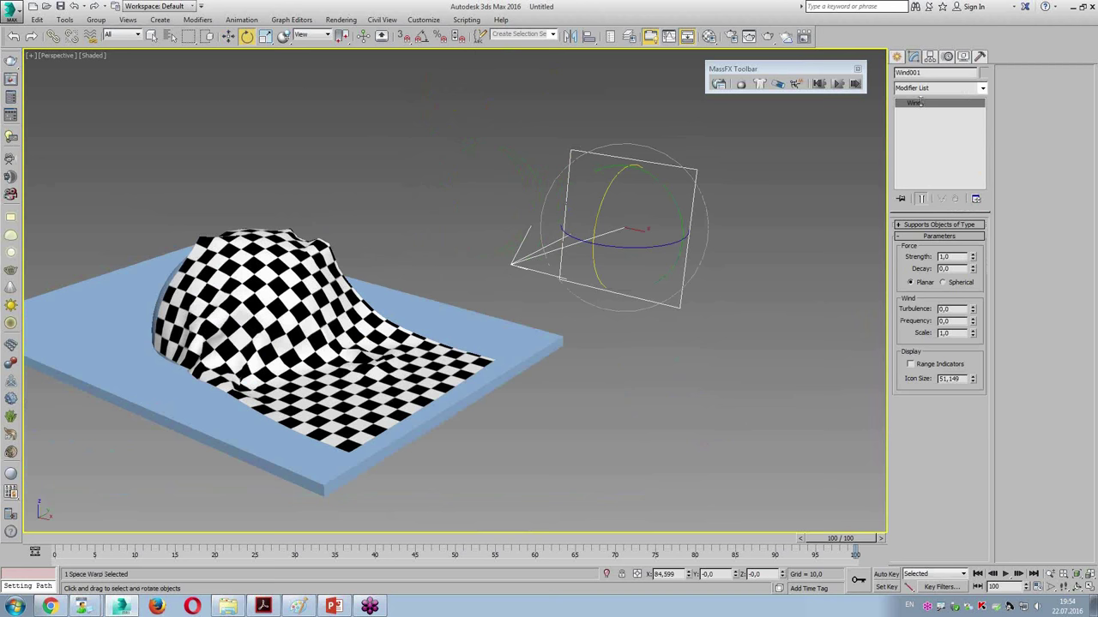
pyautogui.moveTo(958, 256); pyautogui.dragTo(935, 258)
pyautogui.write('10')
pyautogui.moveTo(973, 309); pyautogui.dragTo(981, 245)
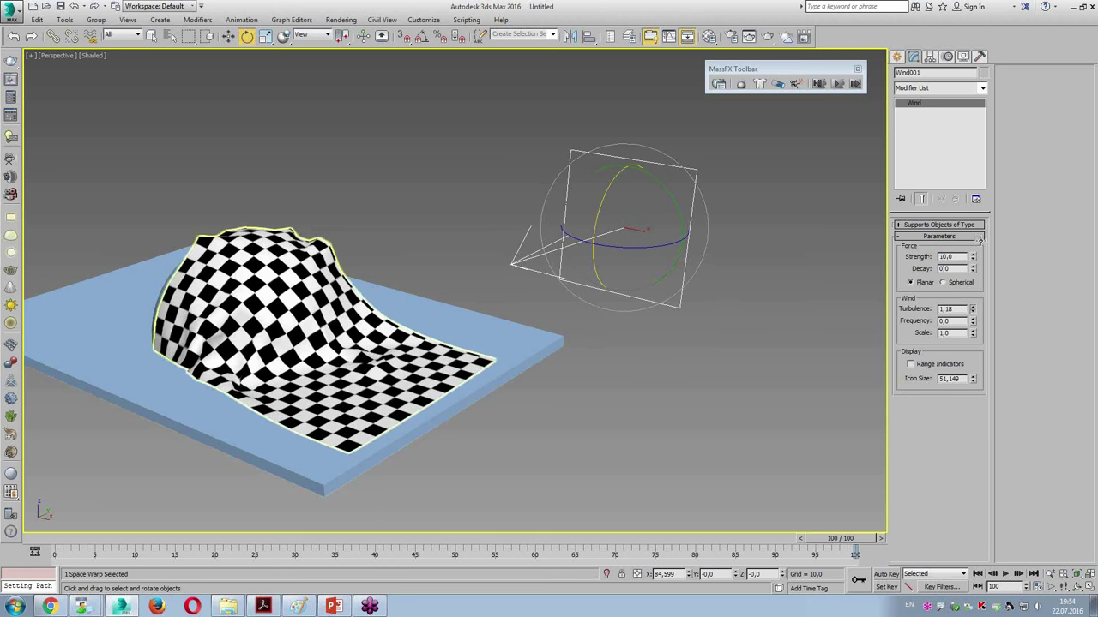
pyautogui.click(264, 283)
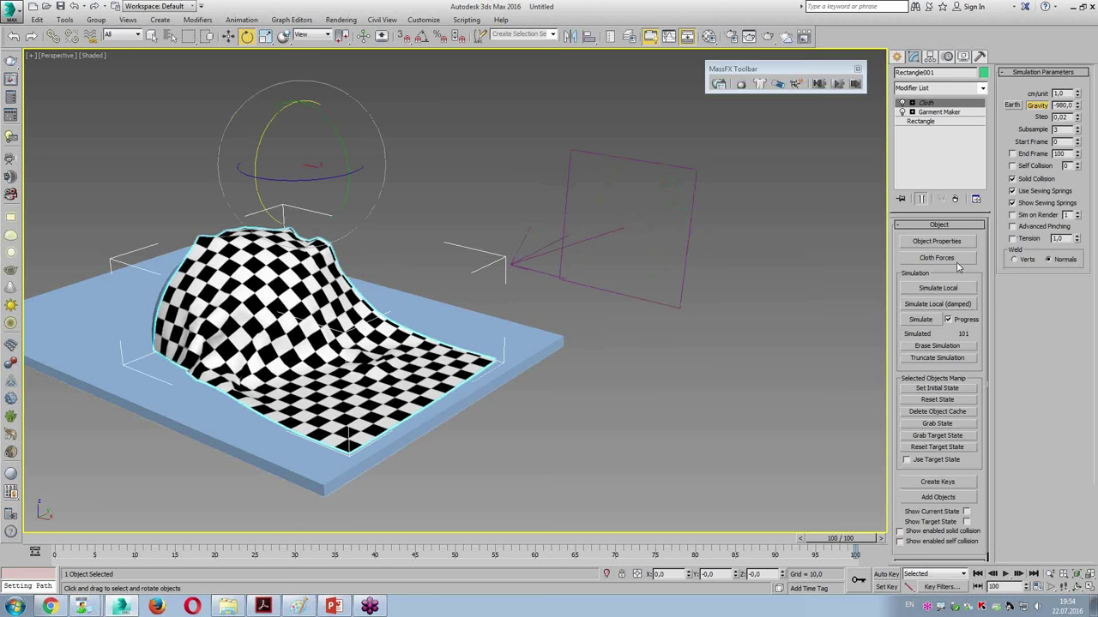
# Add Wind001 to the forces acting on the cloth
pyautogui.click(956, 259)
pyautogui.click(41, 47)
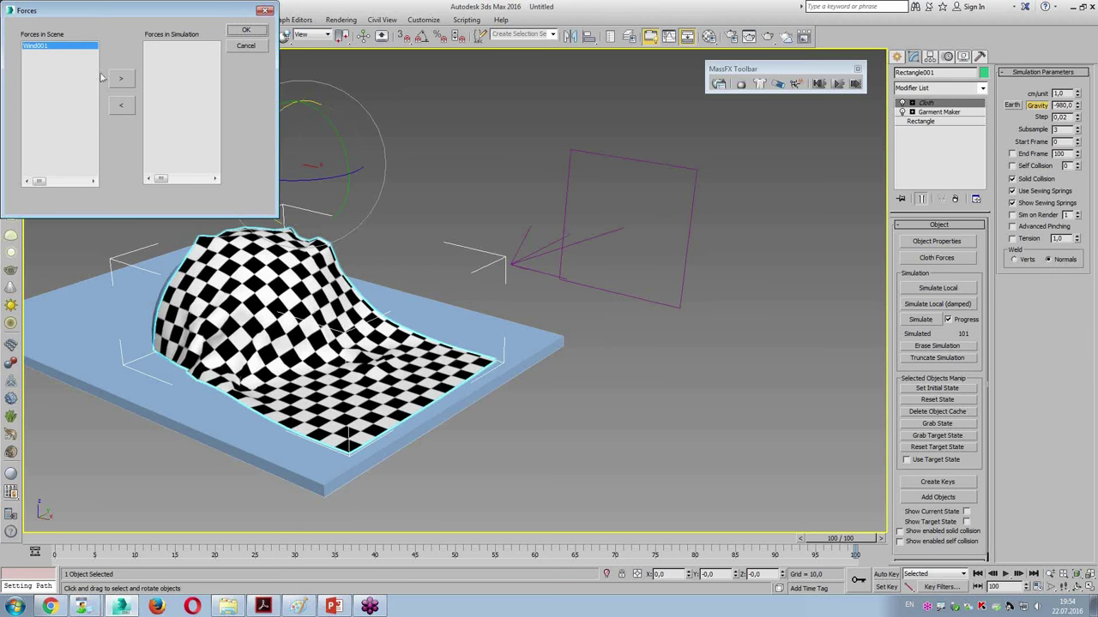
pyautogui.click(238, 31)
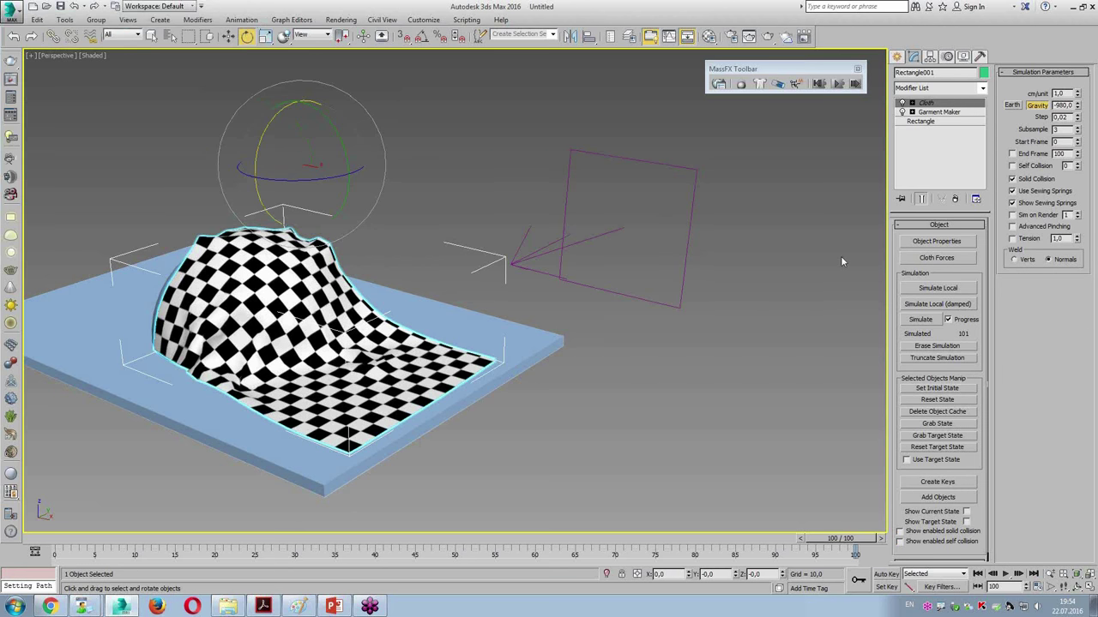
pyautogui.click(932, 259)
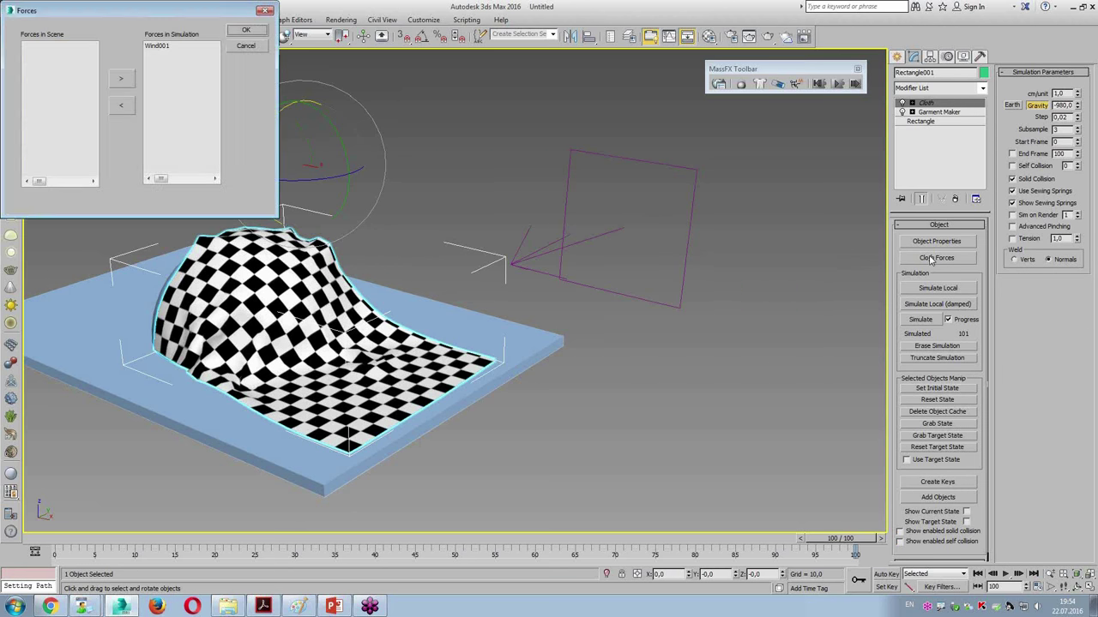
pyautogui.click(260, 11)
# Erase the old simulation and test-run the cloth with wind, stopping partway
pyautogui.click(929, 346)
pyautogui.click(920, 319)
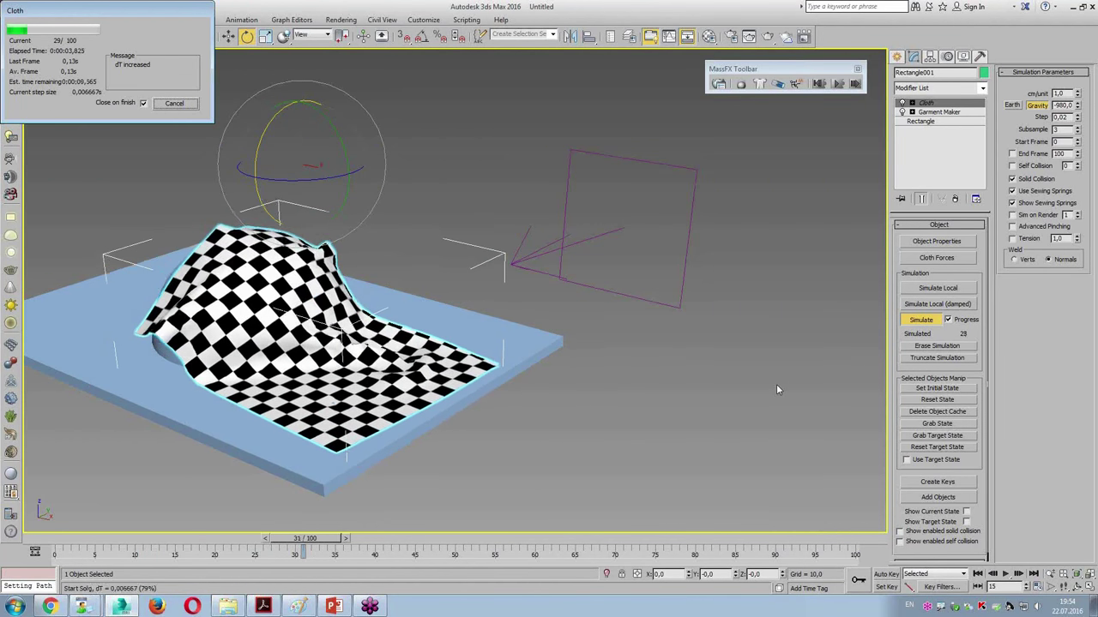
pyautogui.click(178, 104)
# Raise the Wind Strength to 100, reselect the cloth and erase its simulation
pyautogui.click(600, 236)
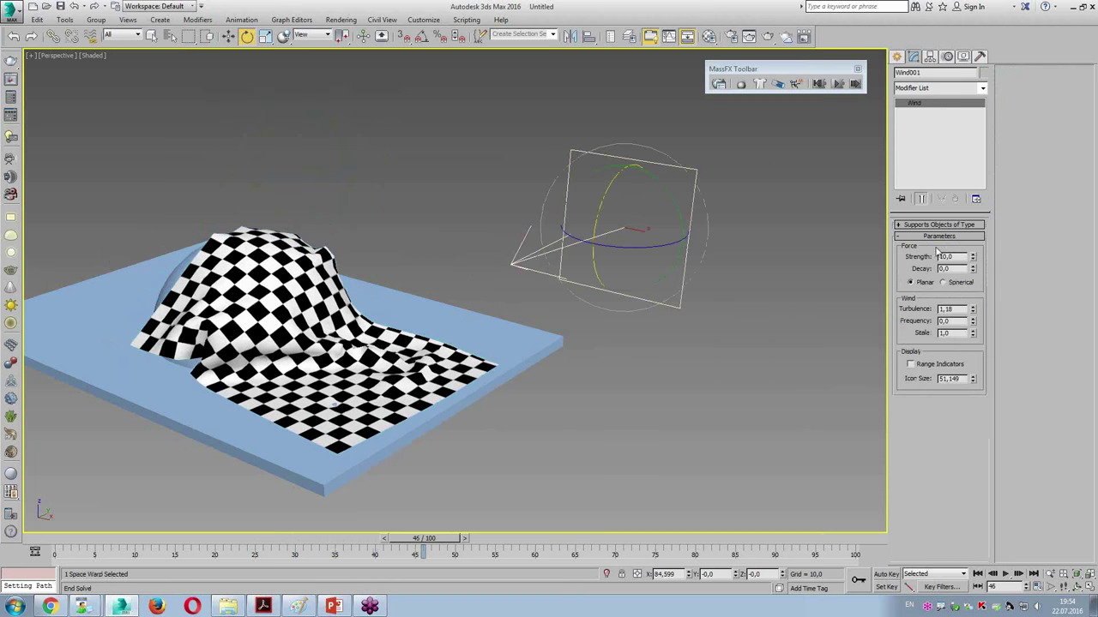
pyautogui.doubleClick(945, 256)
pyautogui.write('100')
pyautogui.press('Return')
pyautogui.click(264, 394)
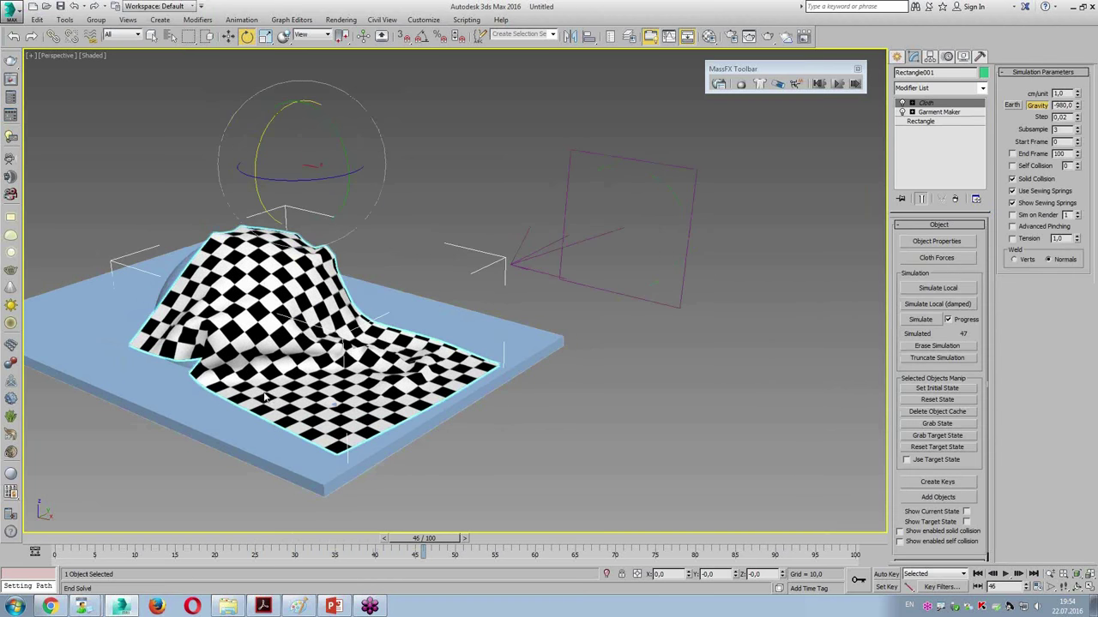
pyautogui.click(935, 346)
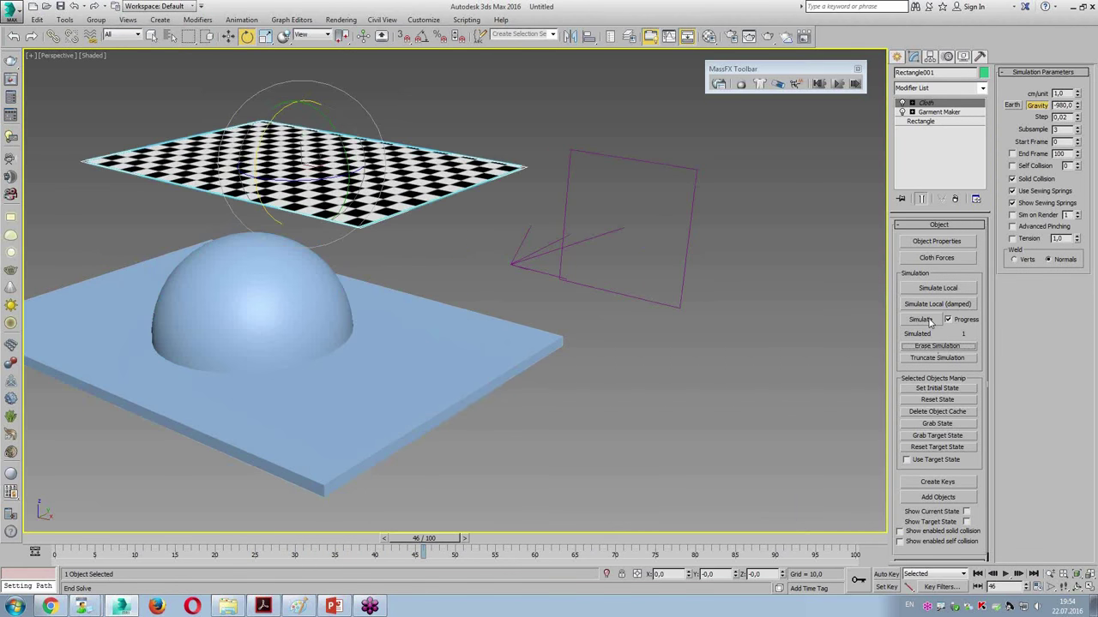
# Simulate the cloth in the stronger wind, stopping partway through
pyautogui.click(929, 320)
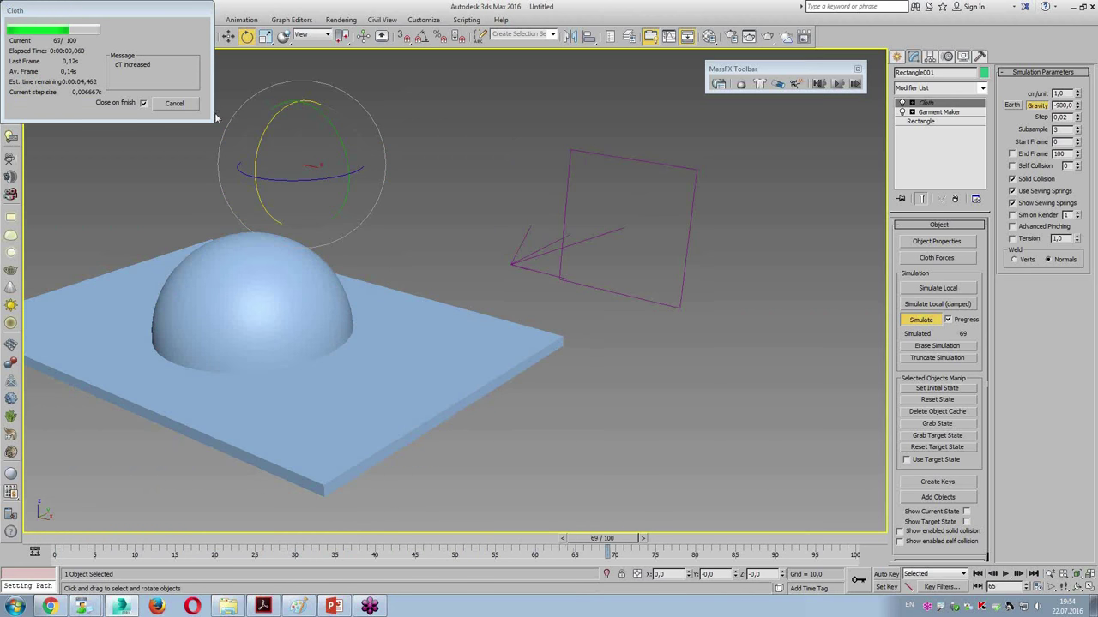
pyautogui.click(180, 104)
pyautogui.scroll(-5, 570, 354)
pyautogui.moveTo(569, 355)
pyautogui.keyDown('alt'); pyautogui.mouseDown(button='middle')
pyautogui.moveTo(525, 372)
pyautogui.moveTo(529, 445)
pyautogui.moveTo(529, 408)
pyautogui.mouseUp(button='middle'); pyautogui.keyUp('alt')
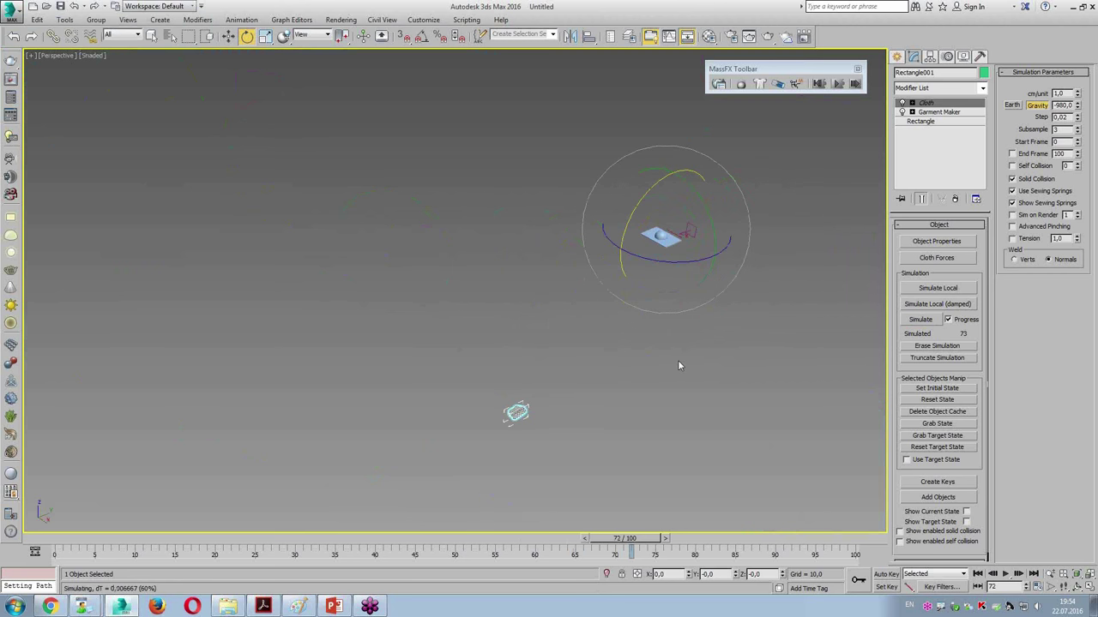
pyautogui.moveTo(654, 338)
pyautogui.mouseDown(button='middle')
pyautogui.moveTo(557, 493)
pyautogui.moveTo(562, 425)
pyautogui.mouseUp(button='middle')
# Rewind to frame 0, frame the whole scene and scrub the timeline to watch the blown cloth
pyautogui.click(977, 574)
pyautogui.scroll(5, 594, 300)
pyautogui.scroll(3, 588, 304)
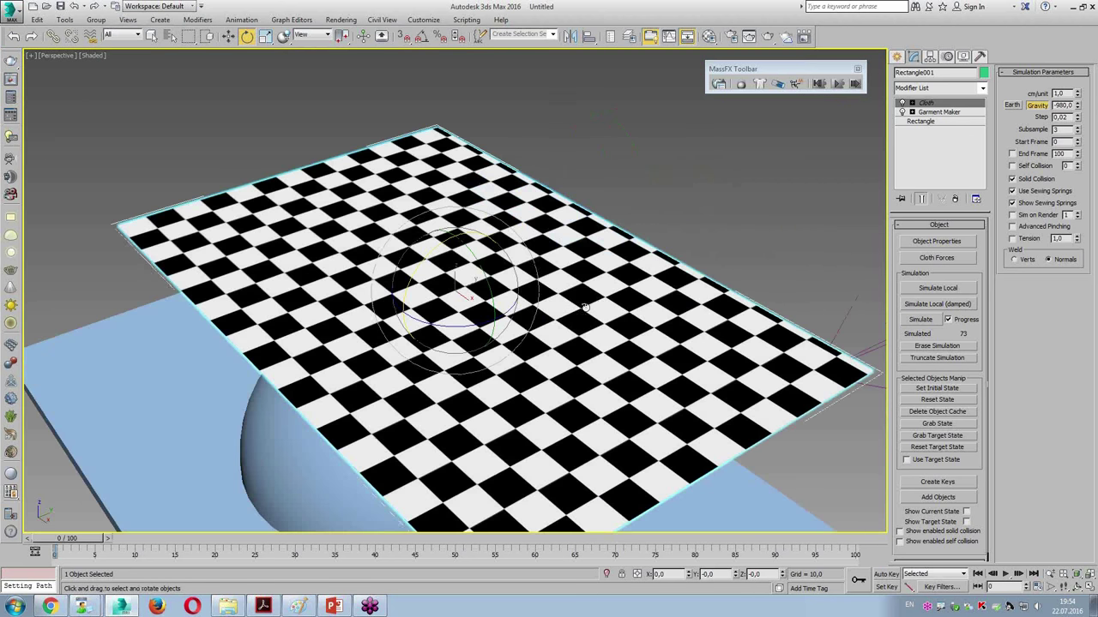
pyautogui.scroll(-5, 583, 307)
pyautogui.keyDown('alt'); pyautogui.moveTo(583, 306); pyautogui.dragTo(561, 184, button='middle'); pyautogui.keyUp('alt')
pyautogui.click(1049, 573)
pyautogui.moveTo(612, 318); pyautogui.dragTo(583, 373)
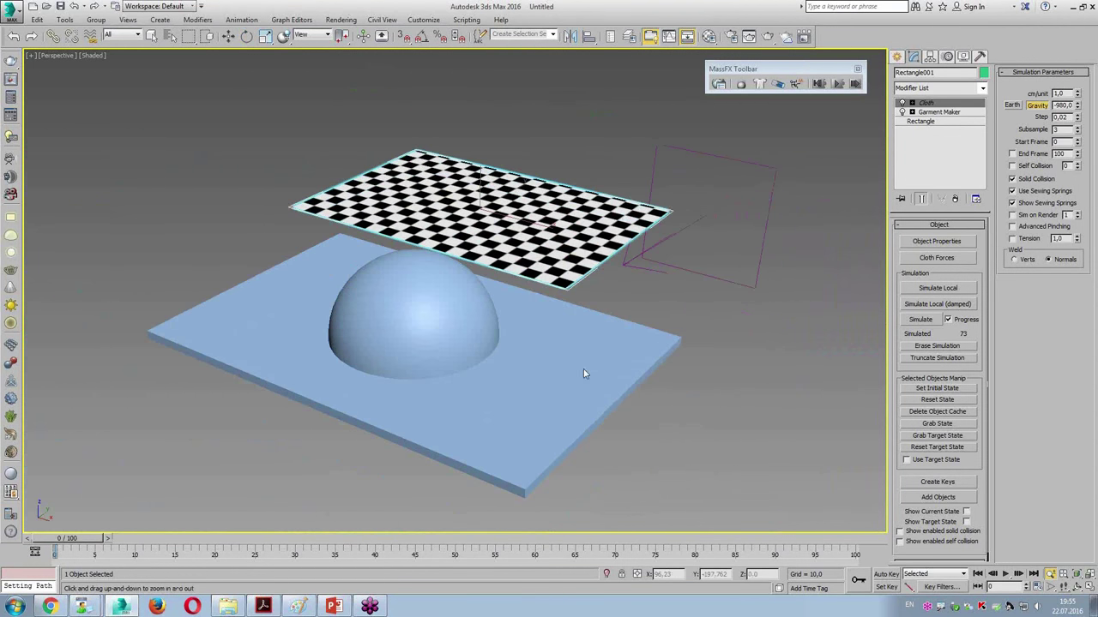
pyautogui.moveTo(75, 538)
pyautogui.mouseDown()
pyautogui.moveTo(278, 543)
pyautogui.moveTo(245, 540)
pyautogui.mouseUp()
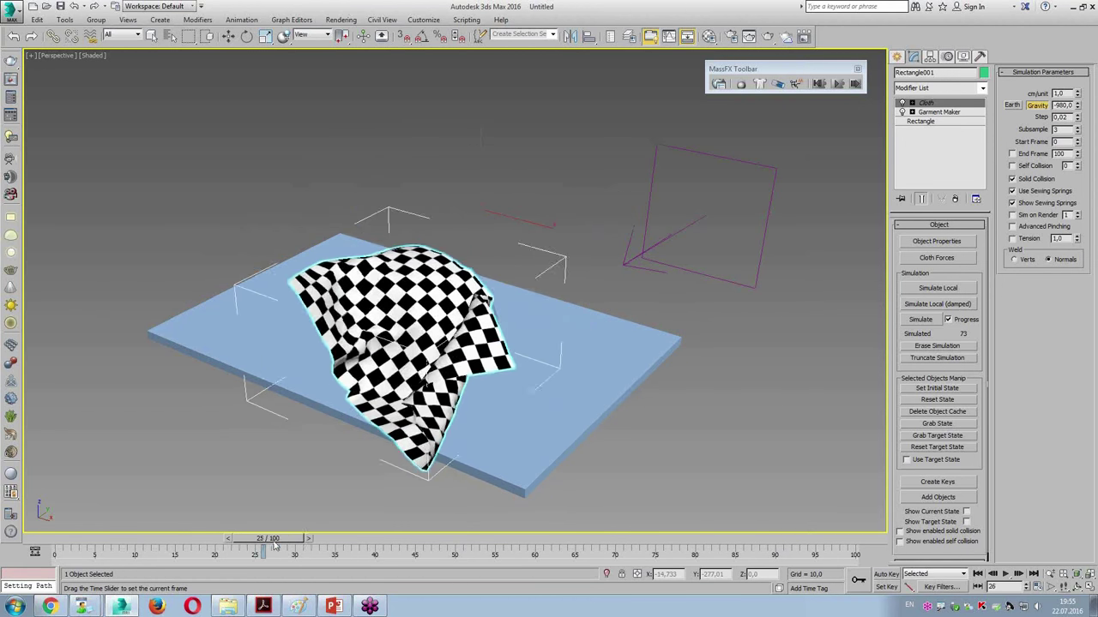
# Reset to a fresh scene without saving and draw a GeoSphere in the maximized perspective view
pyautogui.click(19, 18)
pyautogui.click(37, 62)
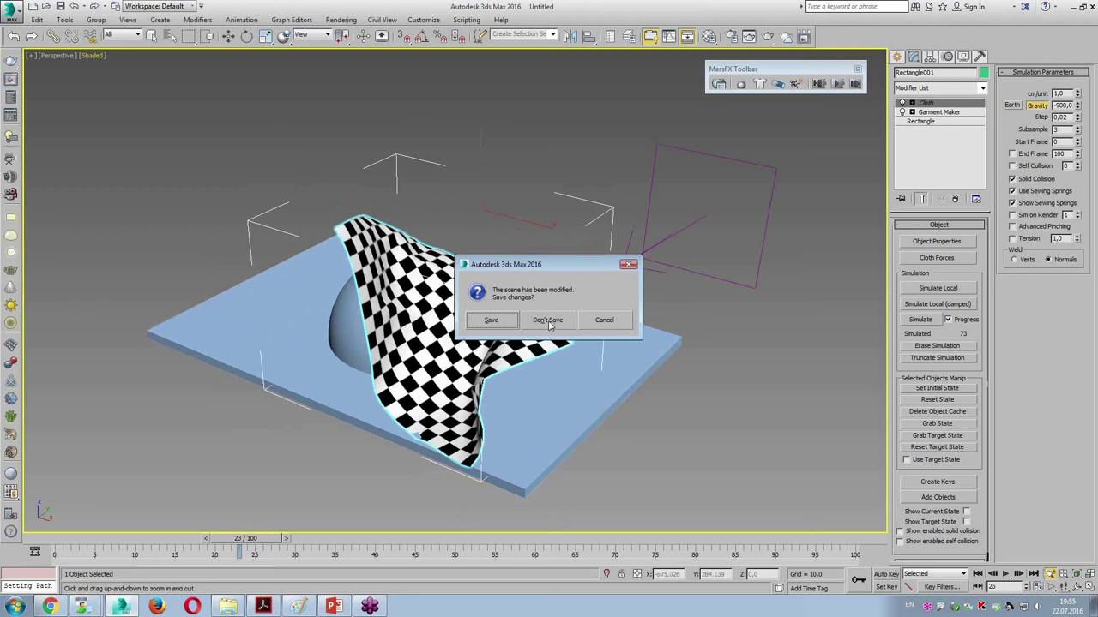
pyautogui.click(547, 320)
pyautogui.click(961, 140)
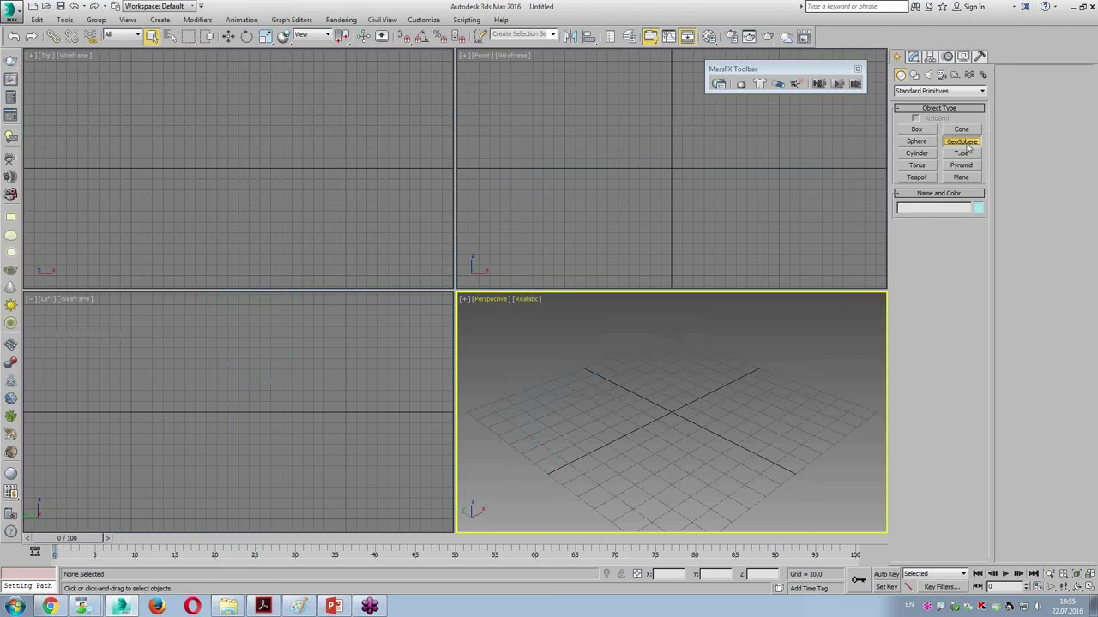
pyautogui.moveTo(239, 169); pyautogui.dragTo(292, 231)
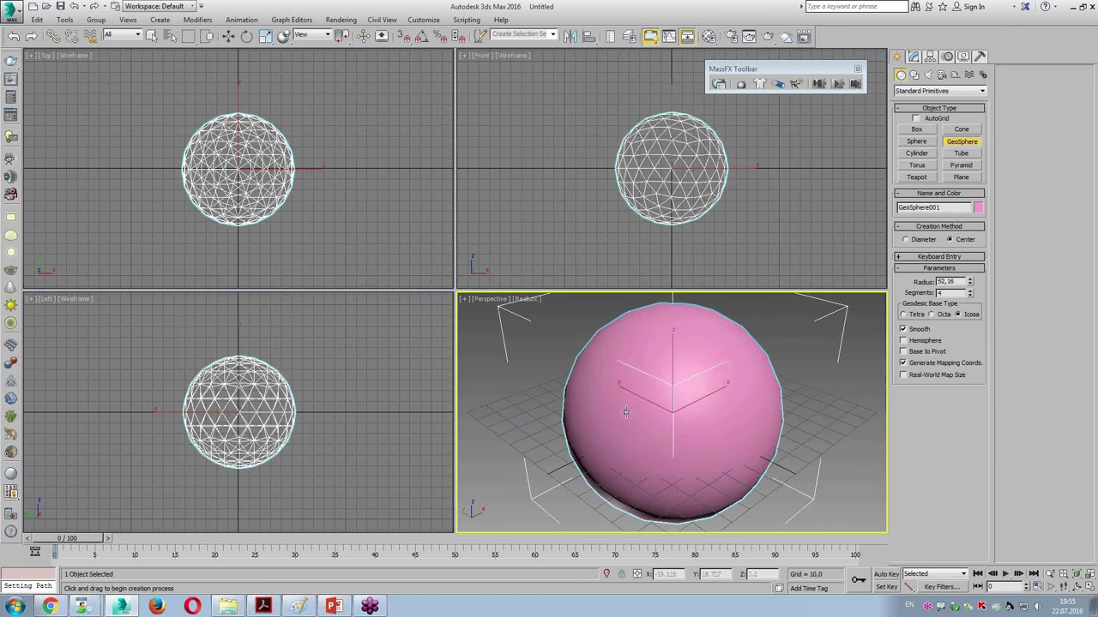
pyautogui.hotkey('alt', 'w')
# Apply the Hair and Fur (WSM) modifier to the GeoSphere and orbit to view the fur
pyautogui.click(920, 56)
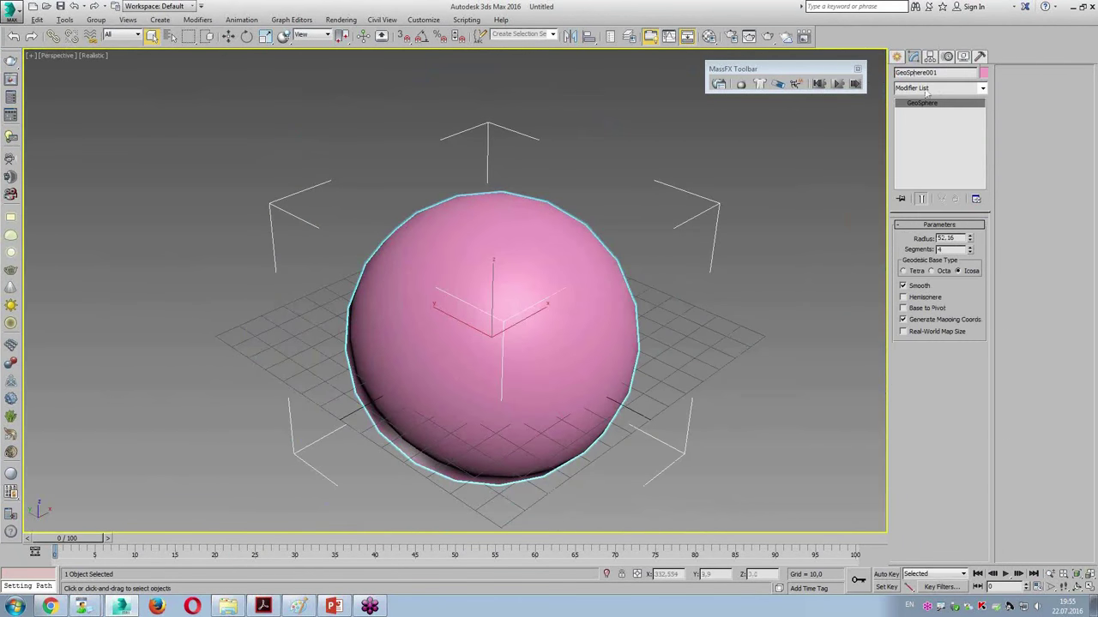
pyautogui.click(928, 90)
pyautogui.click(928, 100)
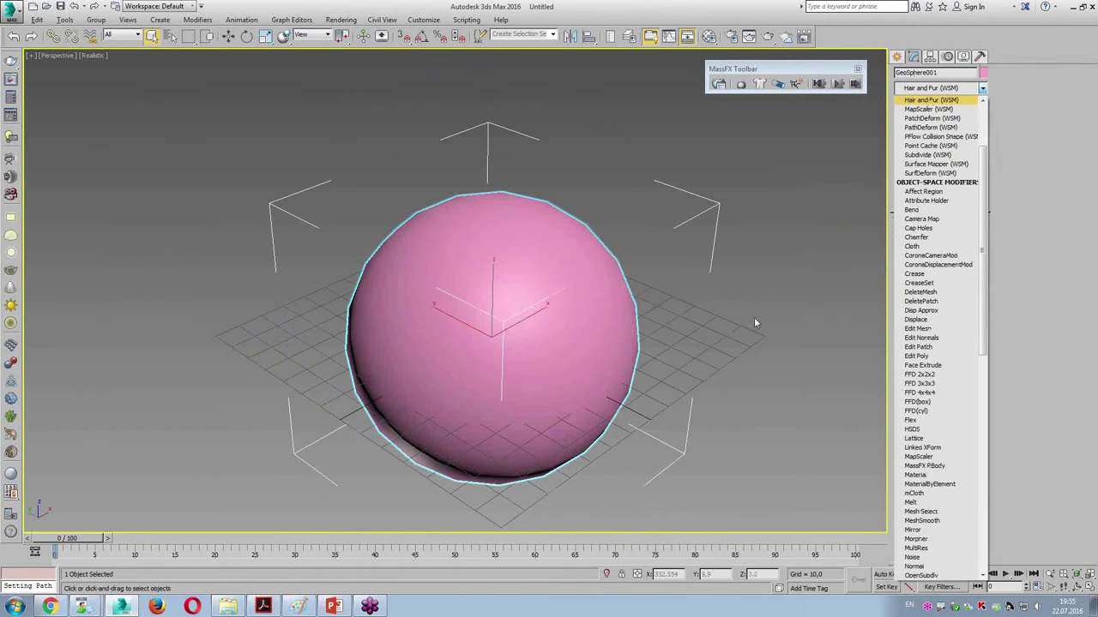
pyautogui.moveTo(725, 342)
pyautogui.keyDown('alt'); pyautogui.mouseDown(button='middle')
pyautogui.moveTo(674, 297)
pyautogui.moveTo(703, 333)
pyautogui.mouseUp(button='middle'); pyautogui.keyUp('alt')
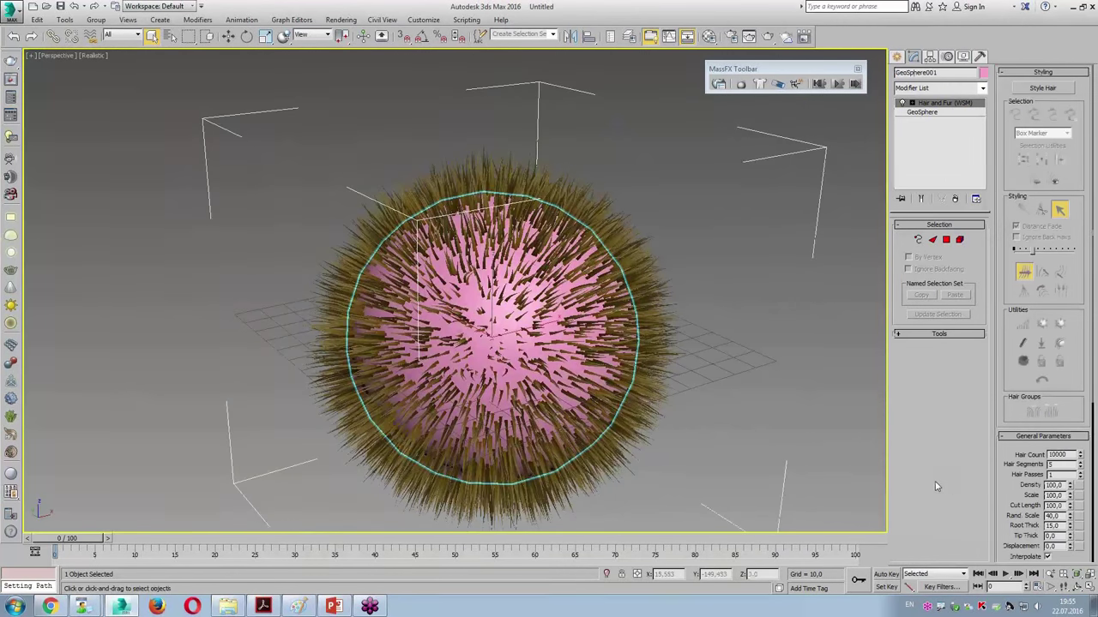
pyautogui.moveTo(857, 463)
pyautogui.keyDown('alt'); pyautogui.mouseDown(button='middle')
pyautogui.moveTo(792, 407)
pyautogui.moveTo(816, 499)
pyautogui.mouseUp(button='middle'); pyautogui.keyUp('alt')
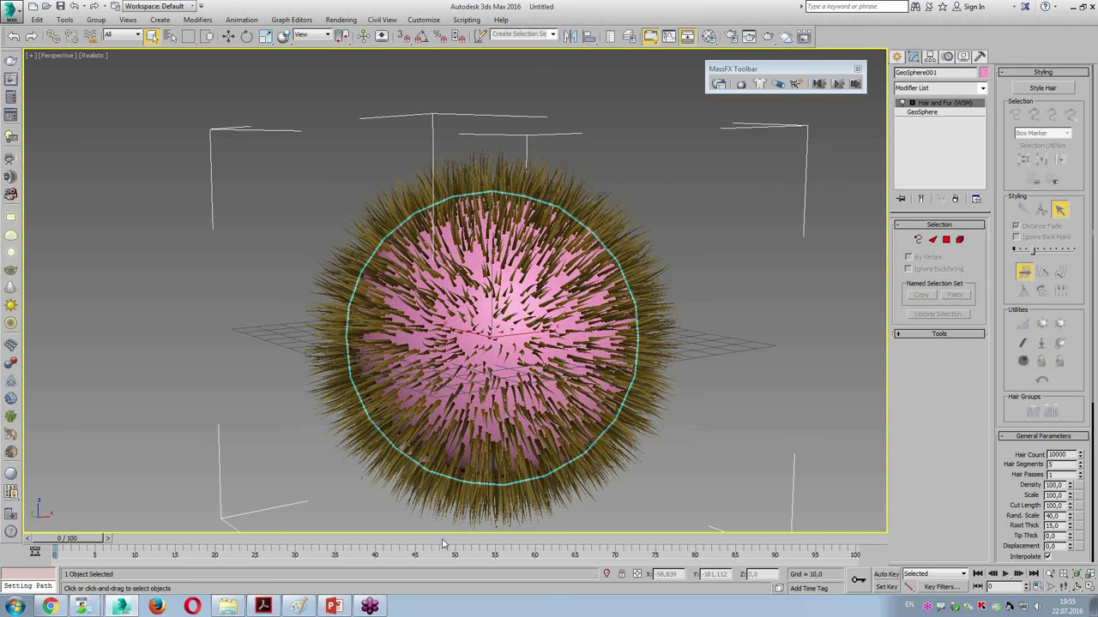
# With Auto Key on, rotate the furry sphere at frame 30 and again at frame 63
pyautogui.press('n')
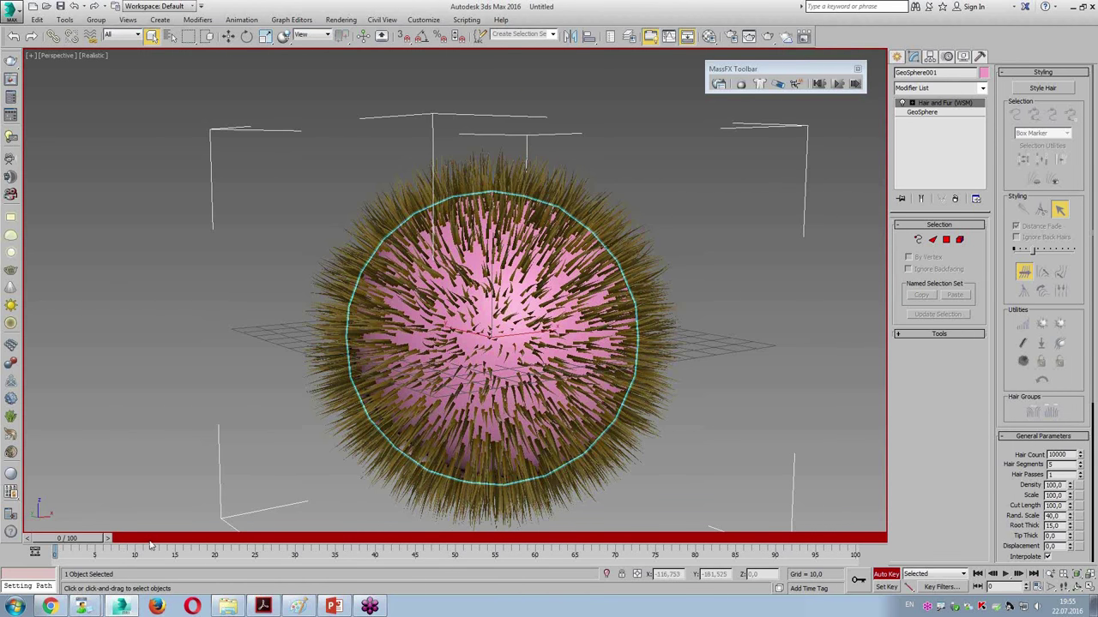
pyautogui.moveTo(85, 539); pyautogui.dragTo(296, 539)
pyautogui.press('e')
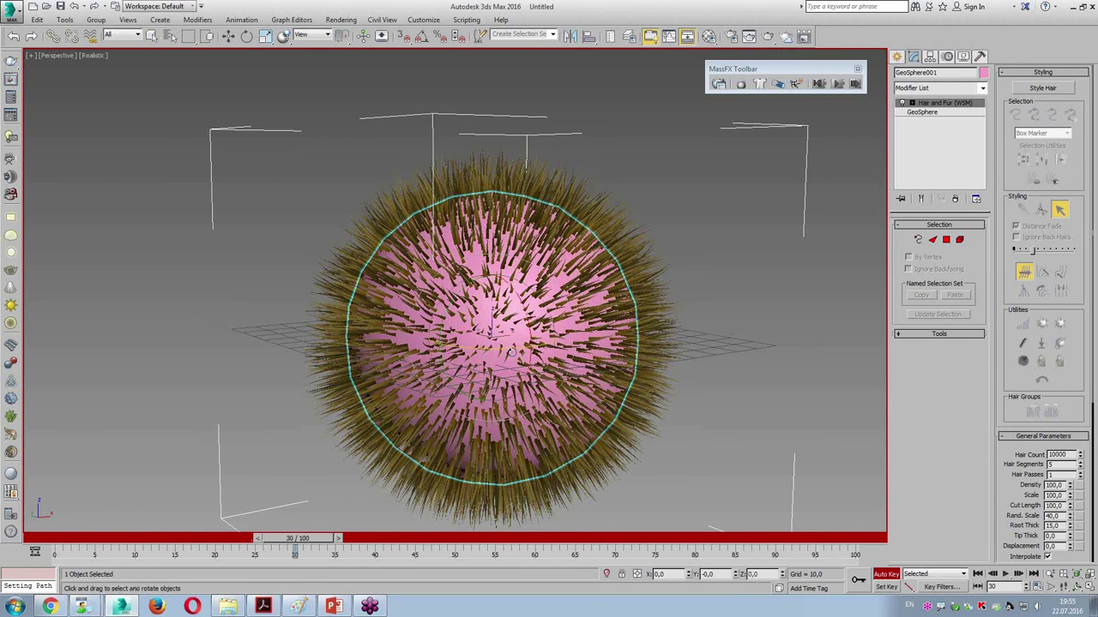
pyautogui.moveTo(512, 351); pyautogui.dragTo(331, 556)
pyautogui.moveTo(513, 400)
pyautogui.mouseDown()
pyautogui.moveTo(510, 356)
pyautogui.moveTo(506, 404)
pyautogui.mouseUp()
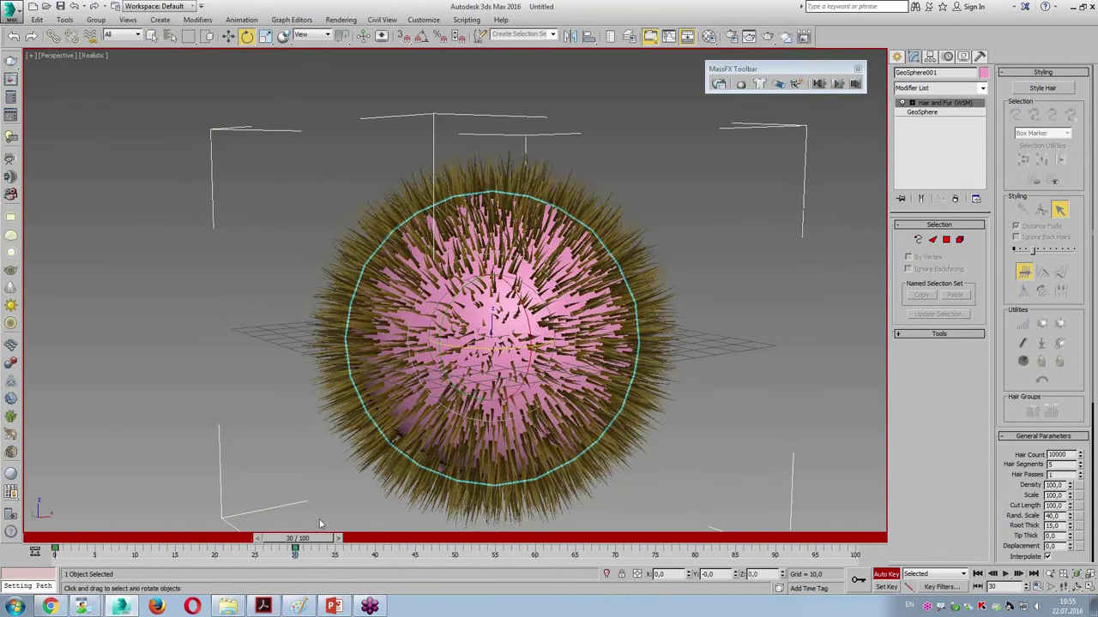
pyautogui.moveTo(296, 539); pyautogui.dragTo(549, 539)
pyautogui.moveTo(501, 347); pyautogui.dragTo(507, 385)
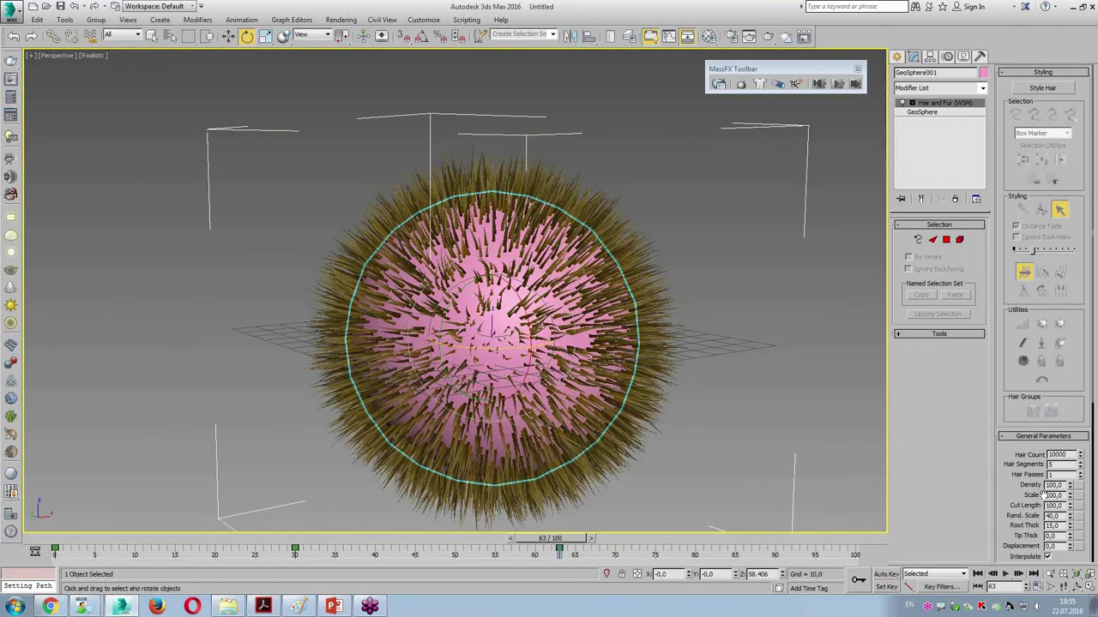
pyautogui.scroll(-1, 1005, 489)
pyautogui.scroll(-4, 1005, 489)
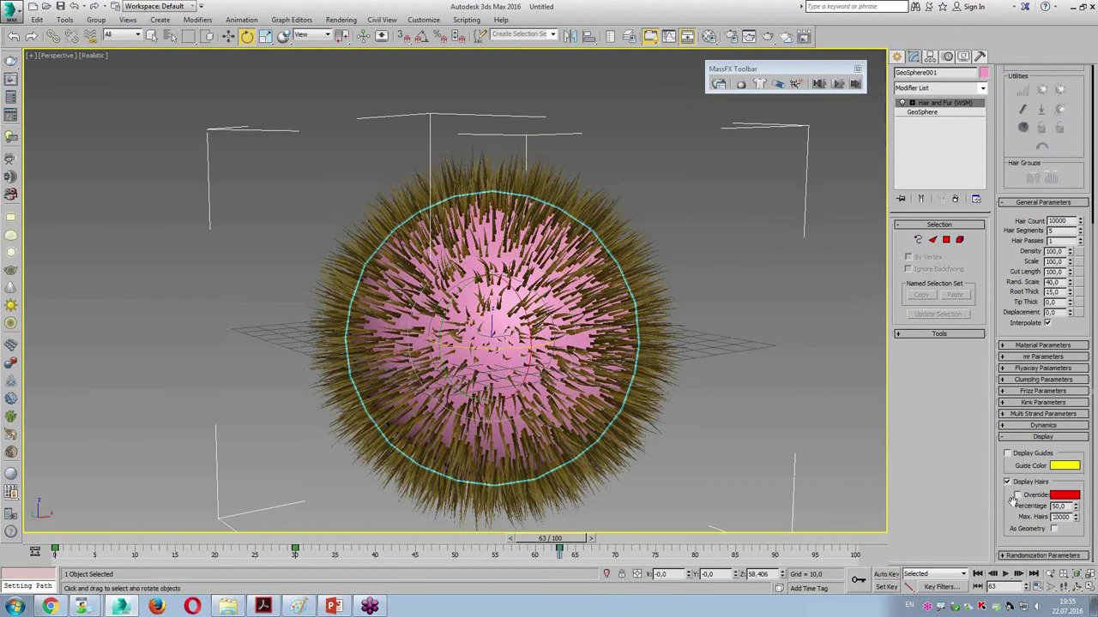
# Set the hair Dynamics mode to Live and play back the hair animation from frame 0
pyautogui.click(1041, 426)
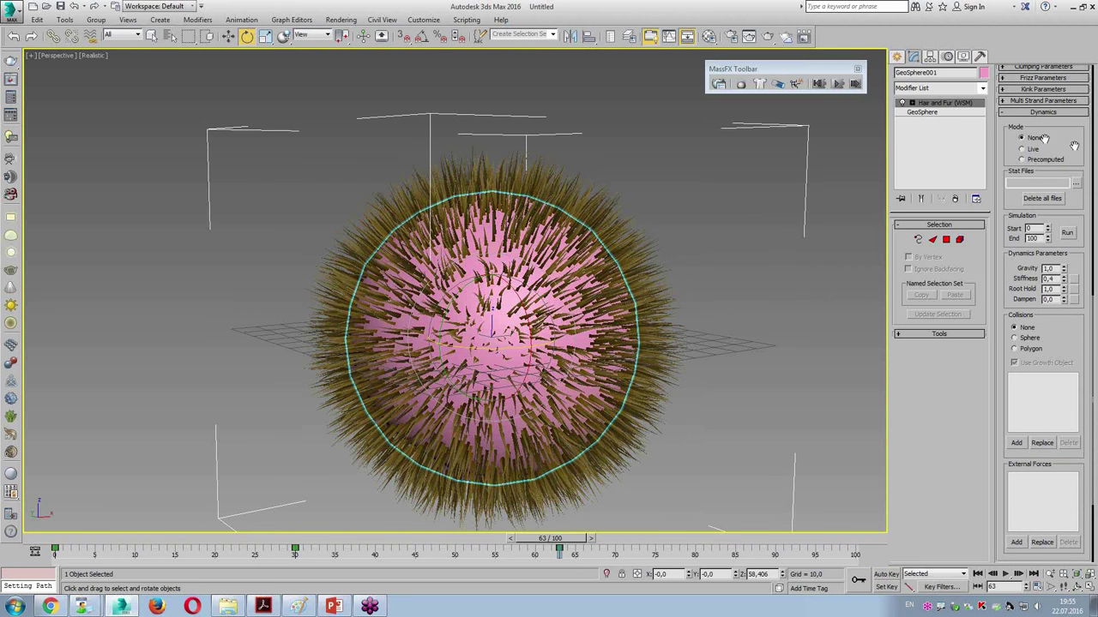
pyautogui.click(1021, 150)
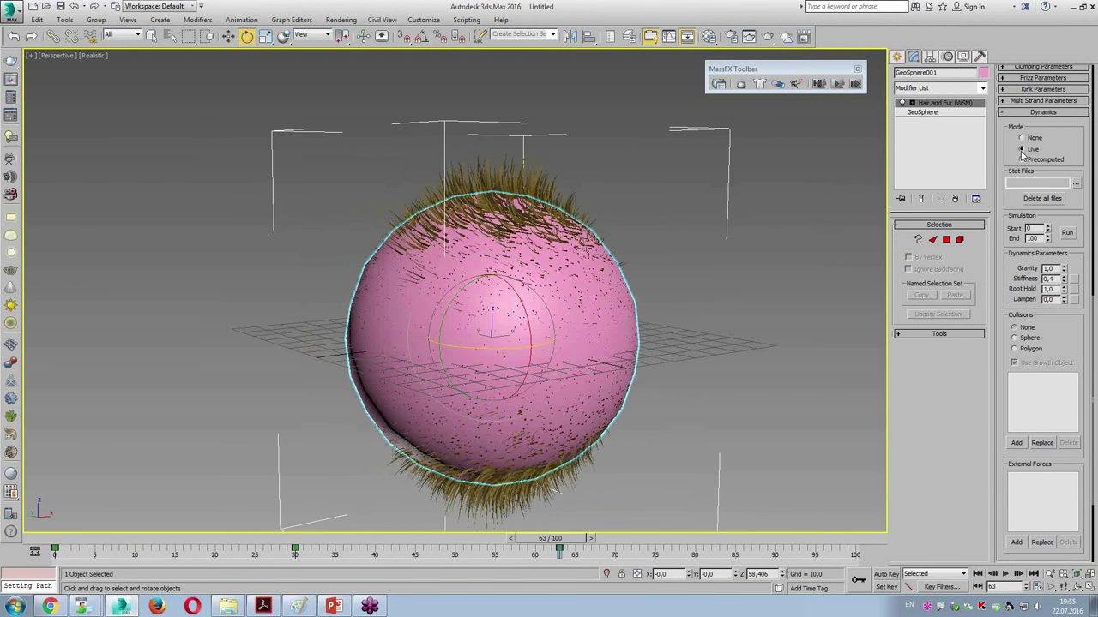
pyautogui.click(977, 574)
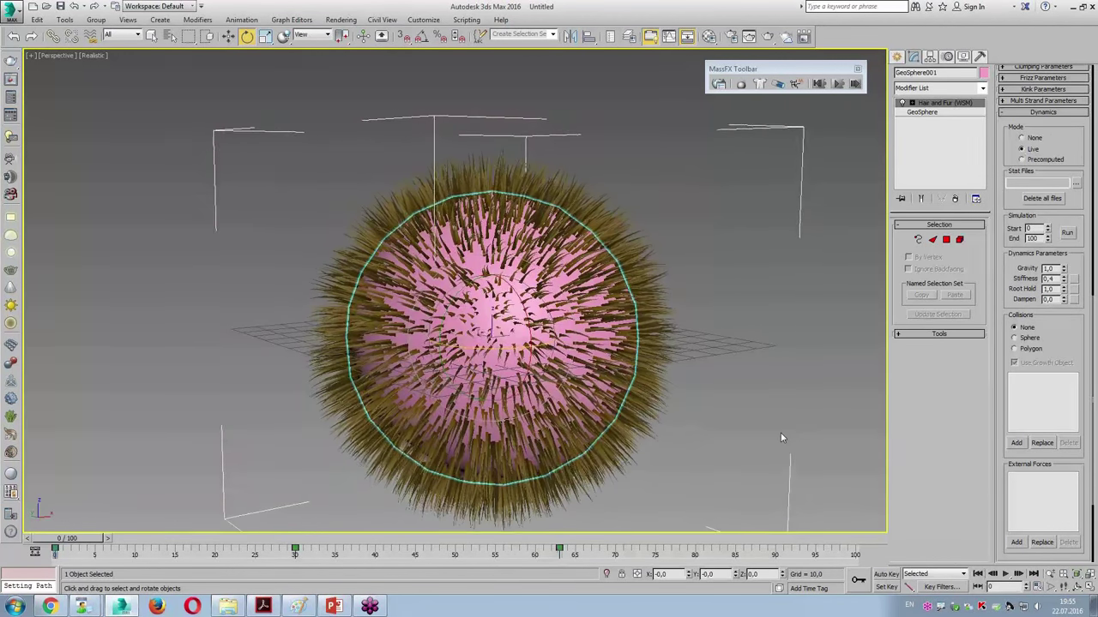
pyautogui.click(781, 438)
pyautogui.click(1006, 574)
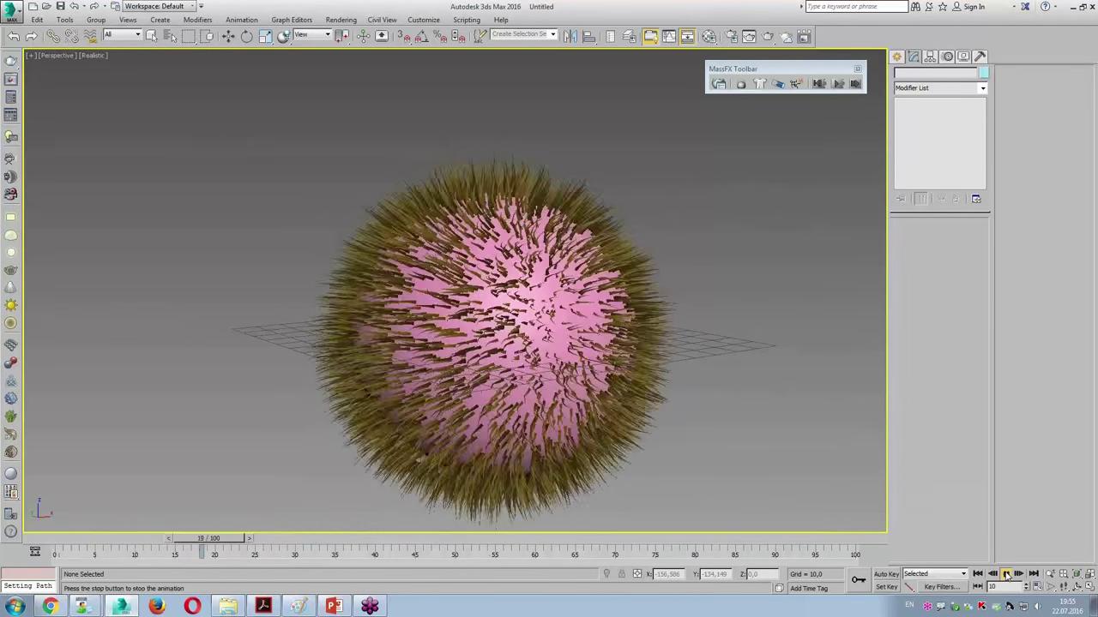
pyautogui.click(1006, 574)
# Rewind, orbit to view the full hair coat, then switch to the PowerPoint slides
pyautogui.press('e')
pyautogui.click(979, 575)
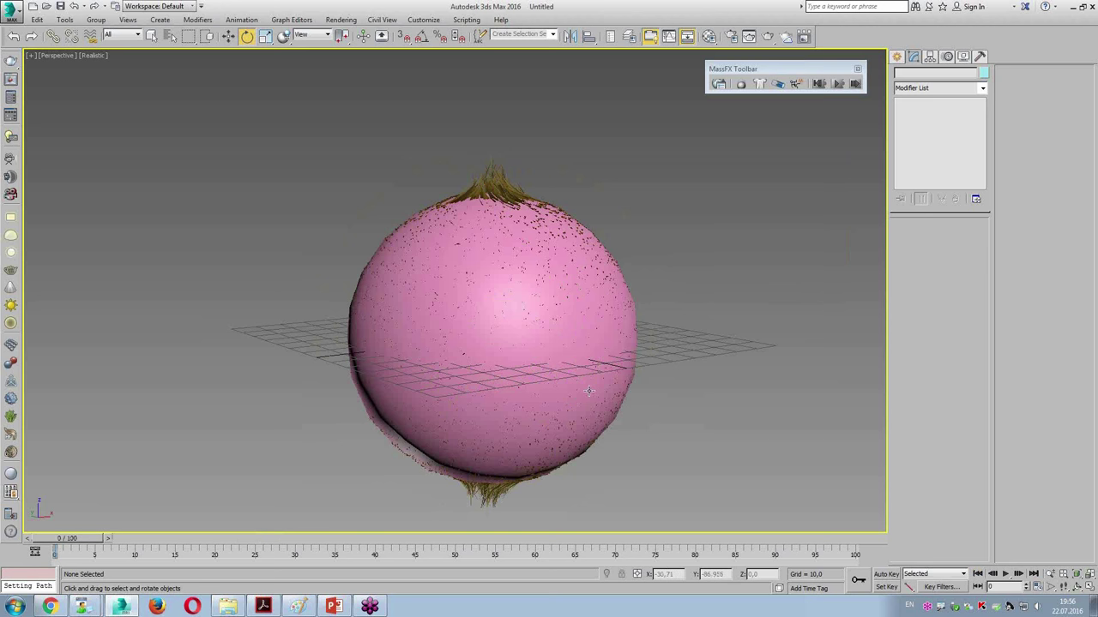
pyautogui.keyDown('alt'); pyautogui.moveTo(590, 386); pyautogui.dragTo(613, 401, button='middle'); pyautogui.keyUp('alt')
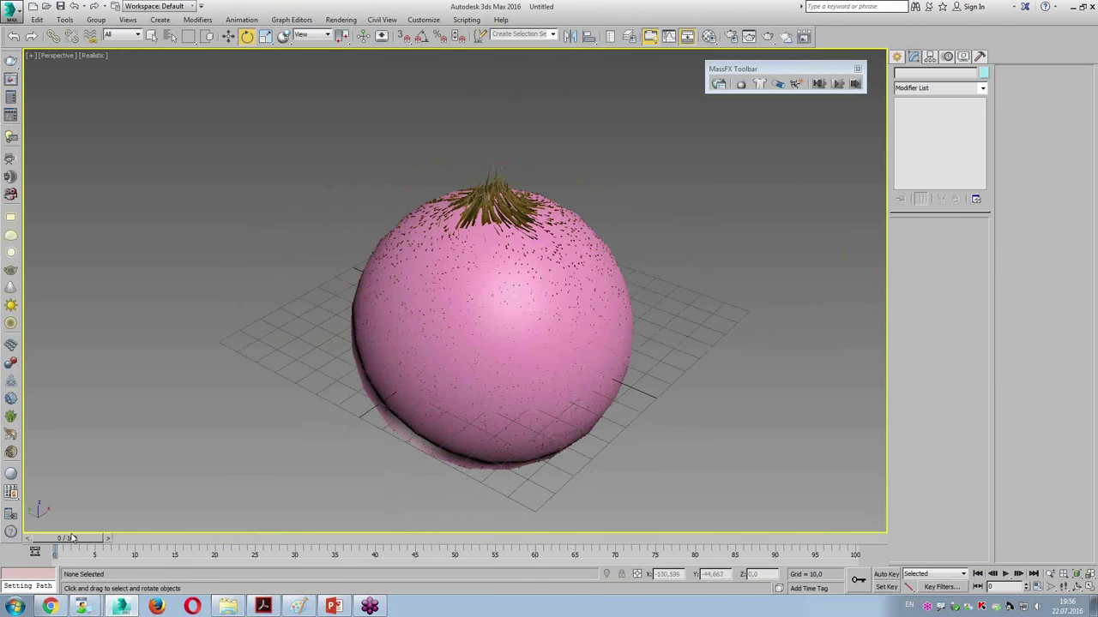
pyautogui.click(57, 553)
pyautogui.keyDown('alt'); pyautogui.moveTo(549, 476); pyautogui.dragTo(574, 445, button='middle'); pyautogui.keyUp('alt')
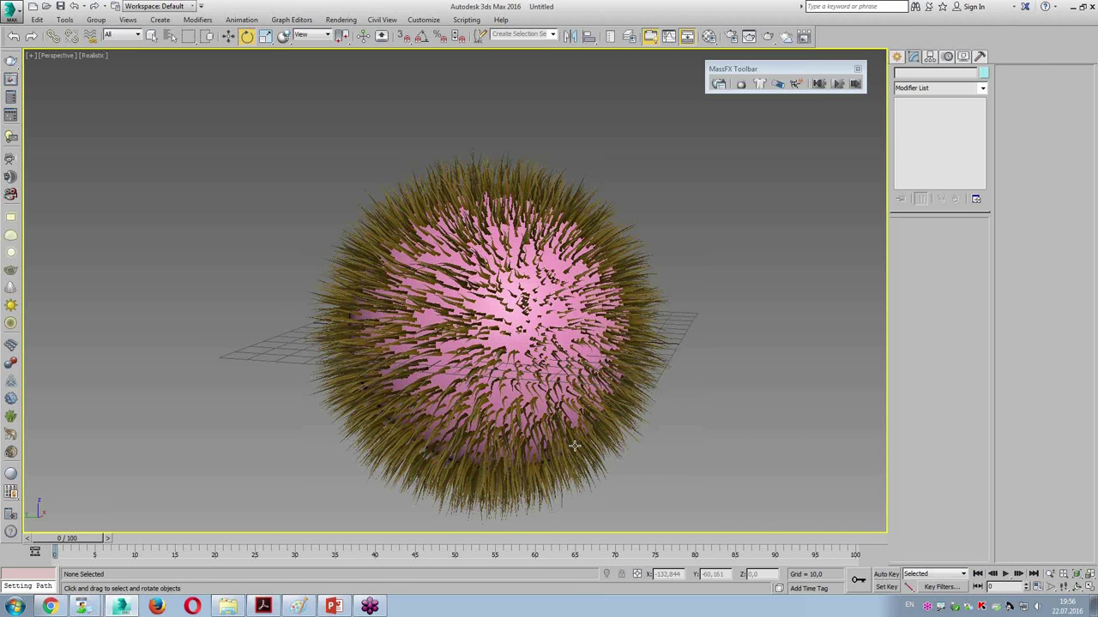
pyautogui.hotkey('alt', 'Tab')
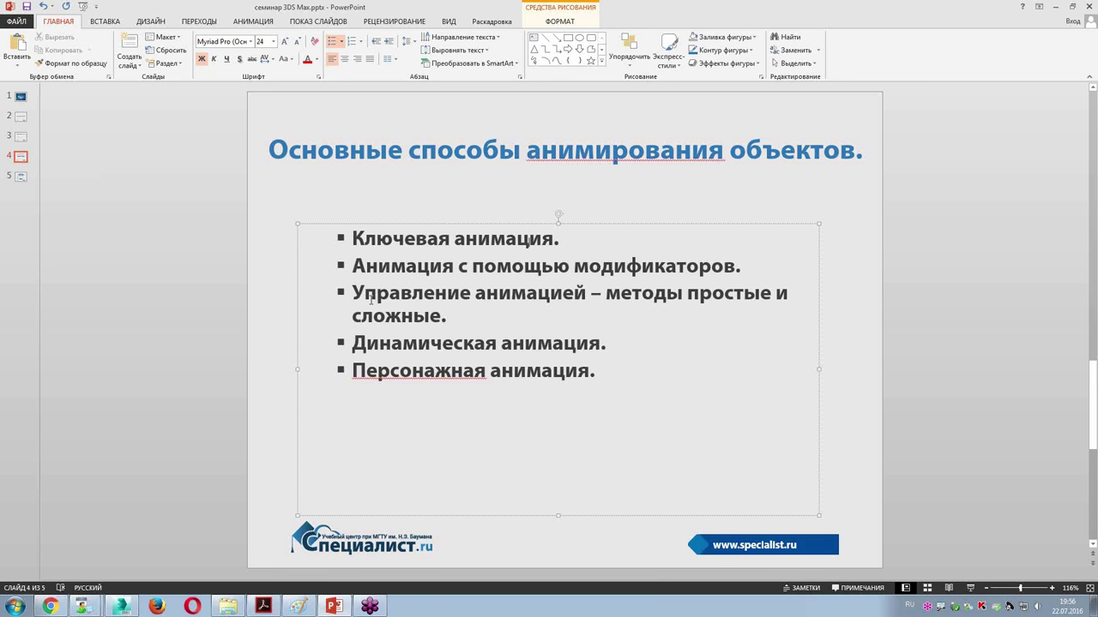
# Back in 3ds Max, discard the hairy sphere and open baloon complete.max from the Animation and FX folder
pyautogui.hotkey('alt', 'Tab')
pyautogui.click(16, 14)
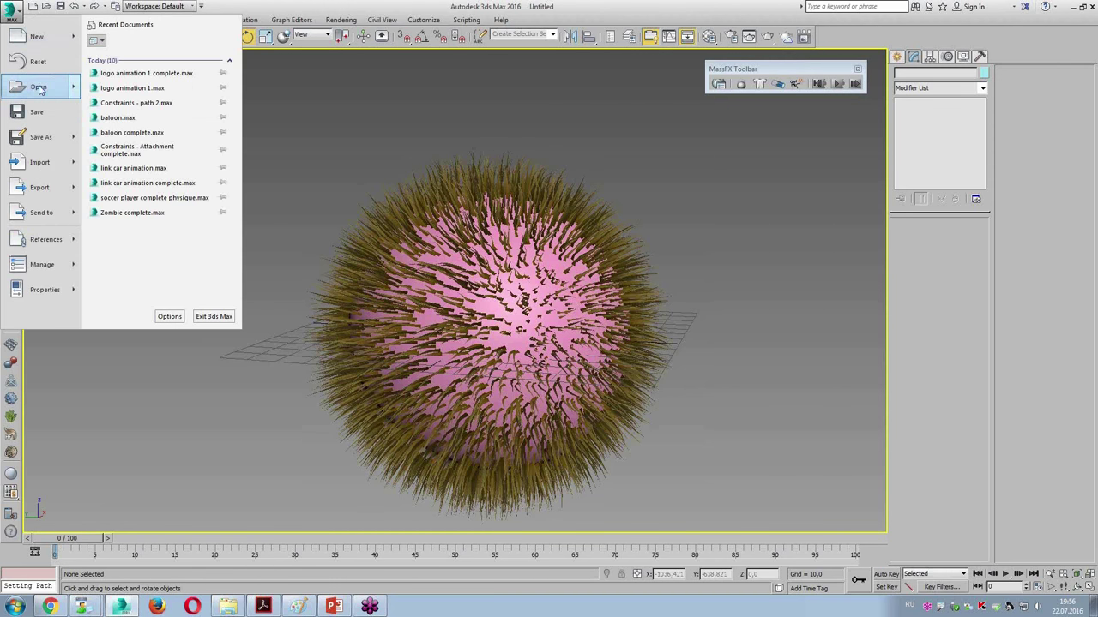
pyautogui.click(38, 89)
pyautogui.click(549, 322)
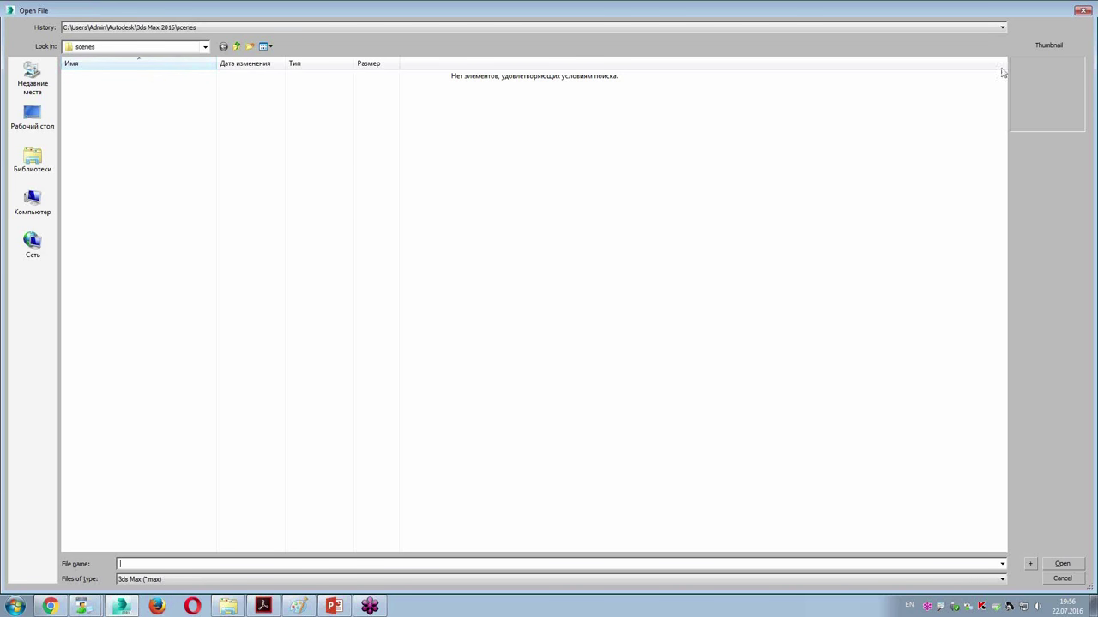
pyautogui.click(1001, 27)
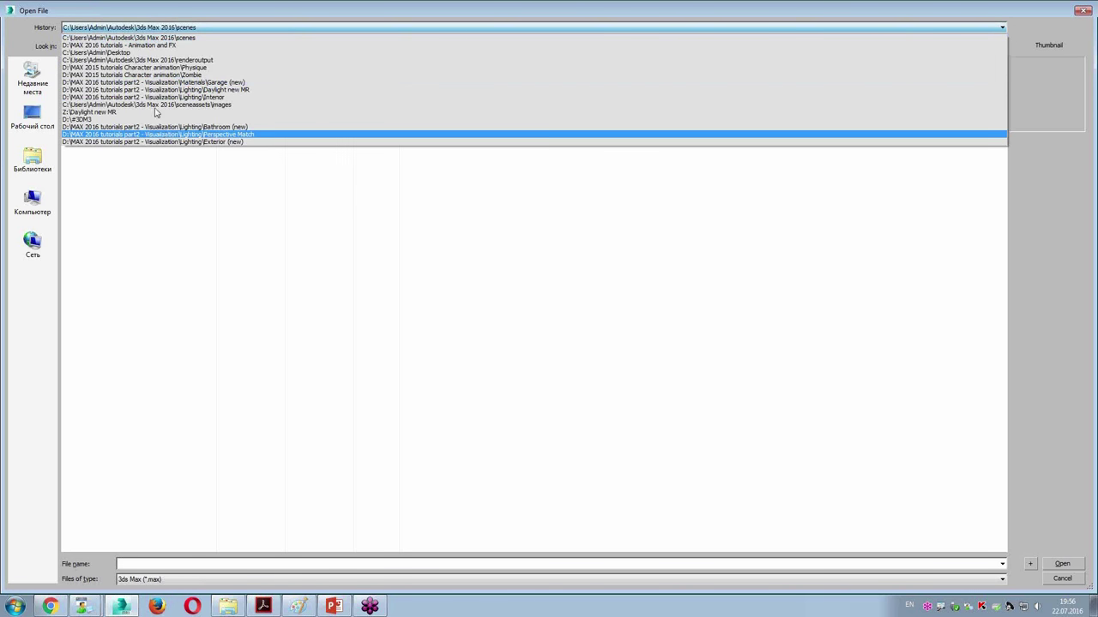
pyautogui.click(151, 46)
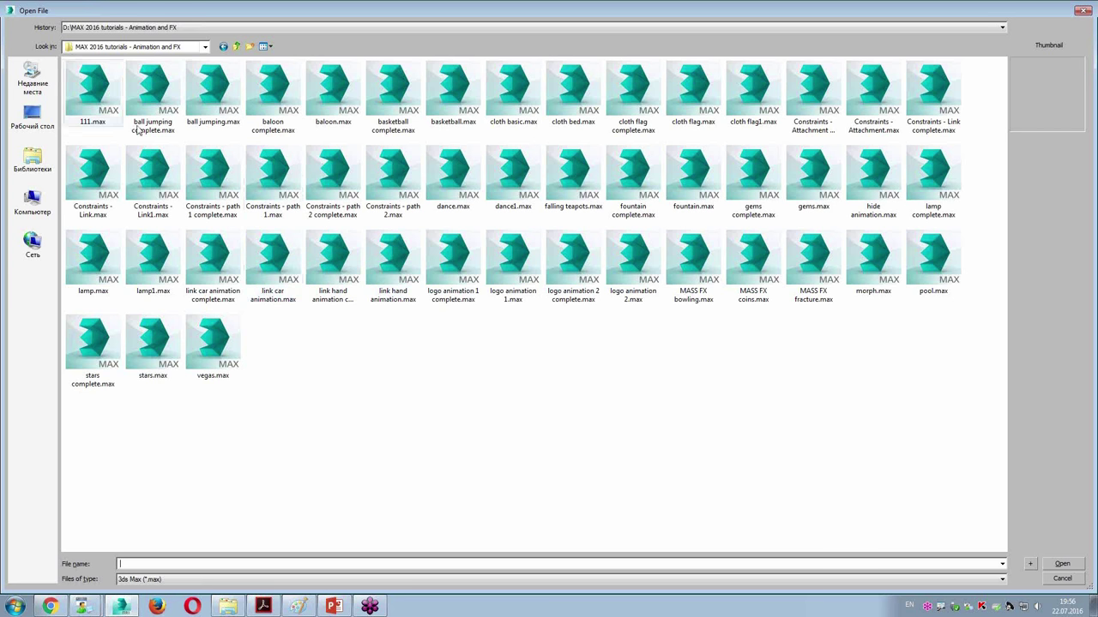
pyautogui.click(276, 99)
pyautogui.doubleClick(277, 86)
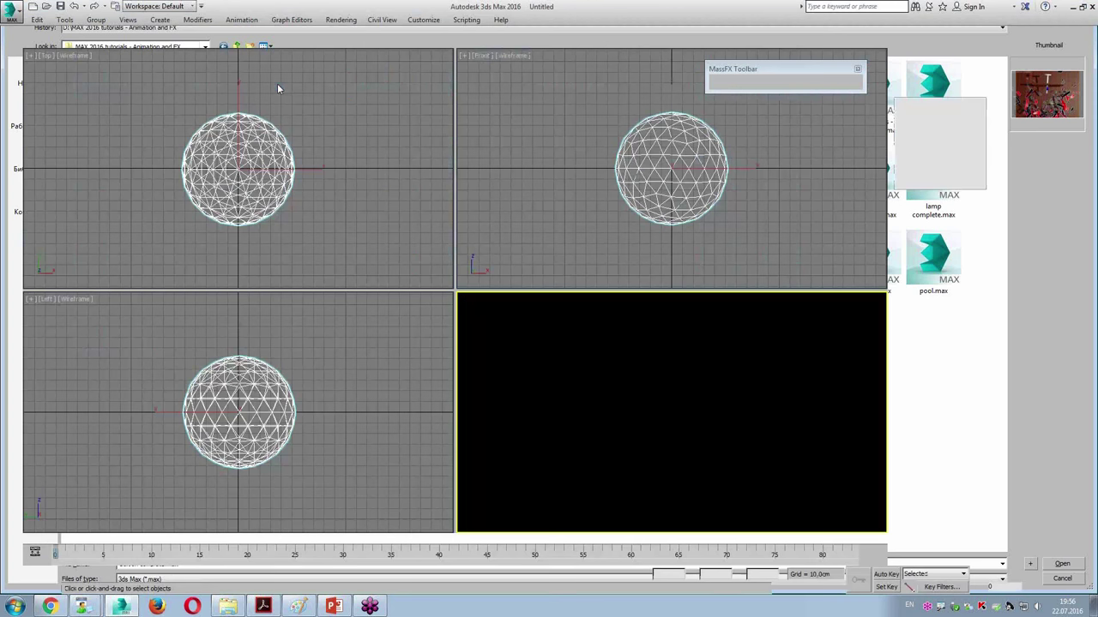
pyautogui.click(342, 21)
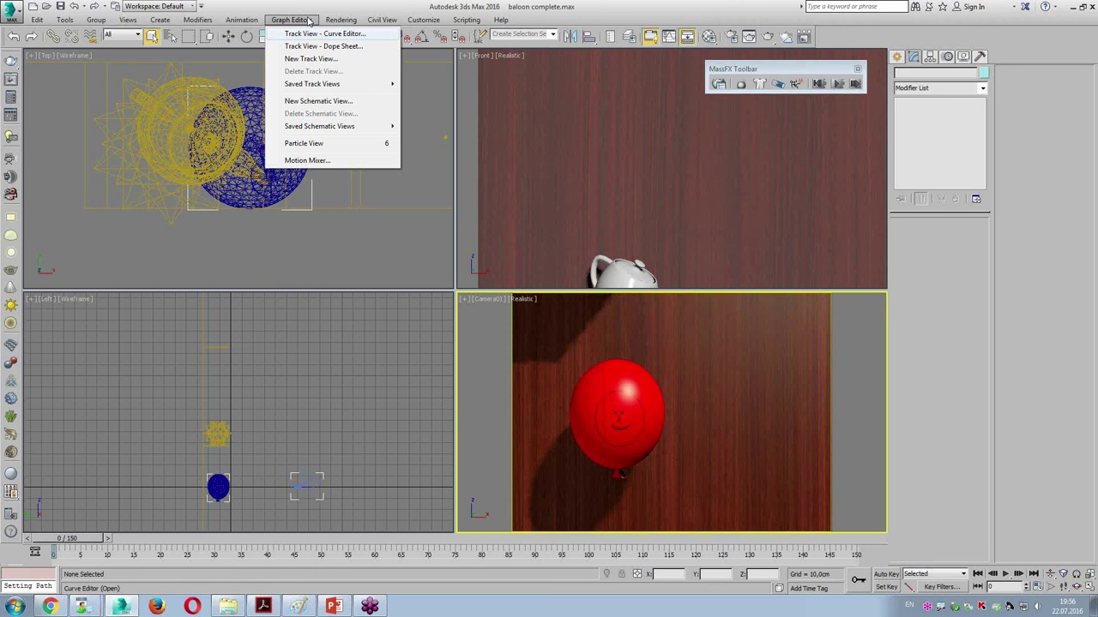
pyautogui.click(302, 46)
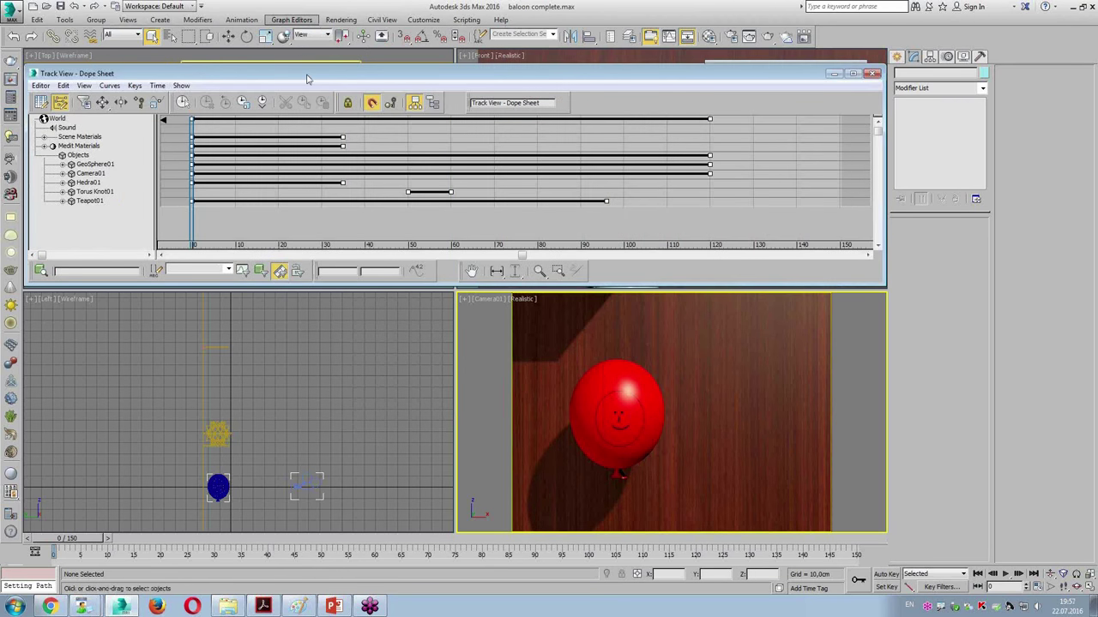
pyautogui.moveTo(884, 287); pyautogui.dragTo(1045, 519)
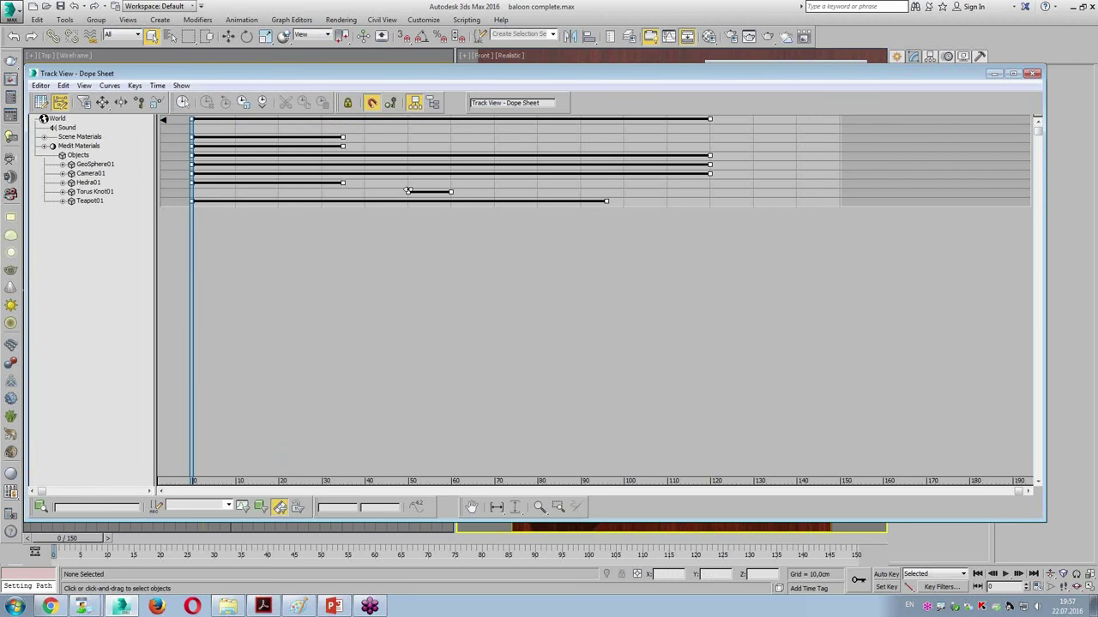
pyautogui.click(42, 102)
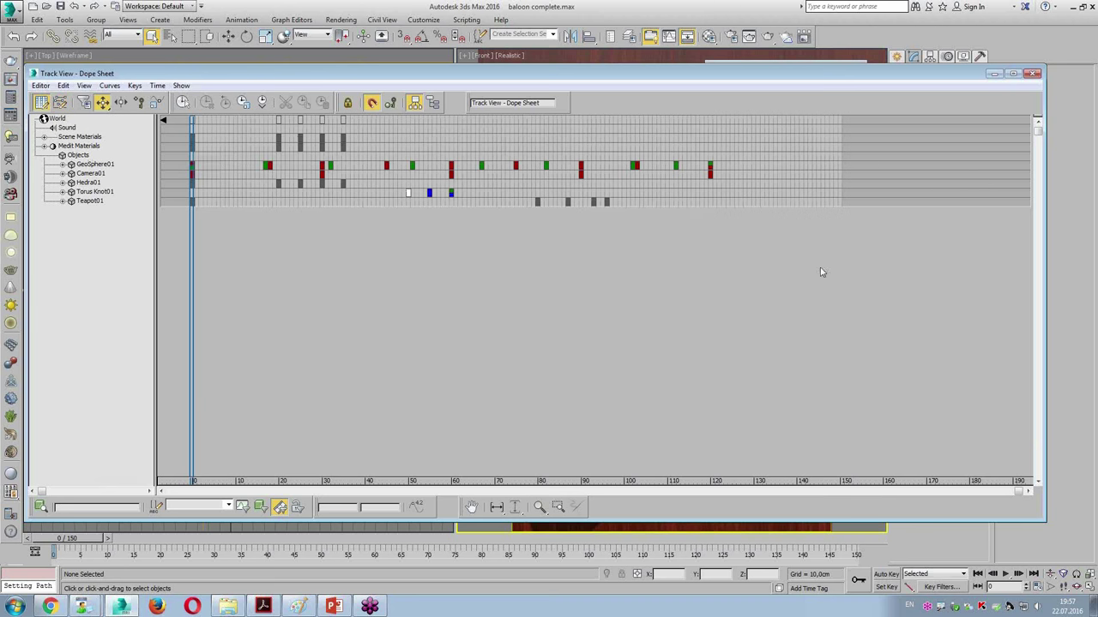
pyautogui.rightClick(451, 163)
pyautogui.click(452, 191)
pyautogui.click(61, 168)
pyautogui.click(71, 173)
pyautogui.click(90, 183)
pyautogui.rightClick(452, 210)
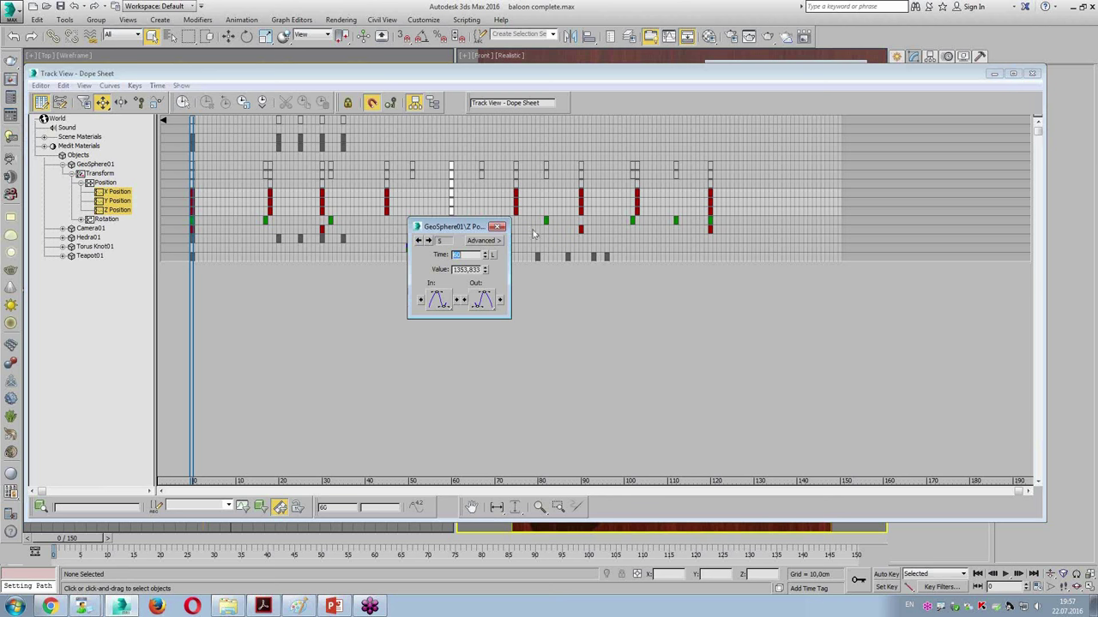
pyautogui.click(497, 227)
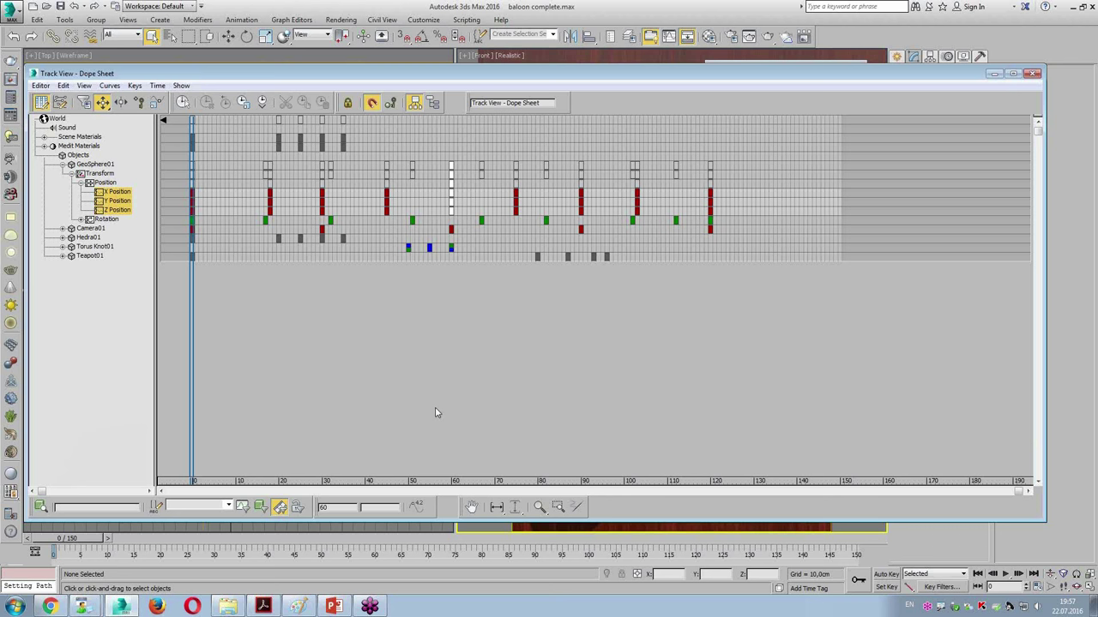
pyautogui.click(1034, 73)
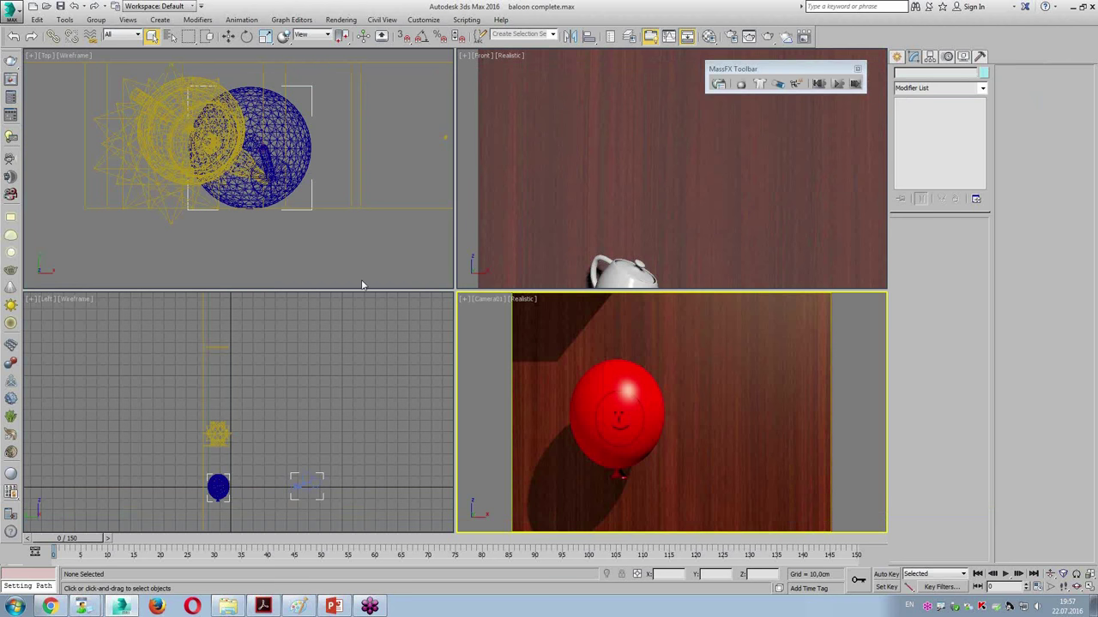
pyautogui.click(288, 20)
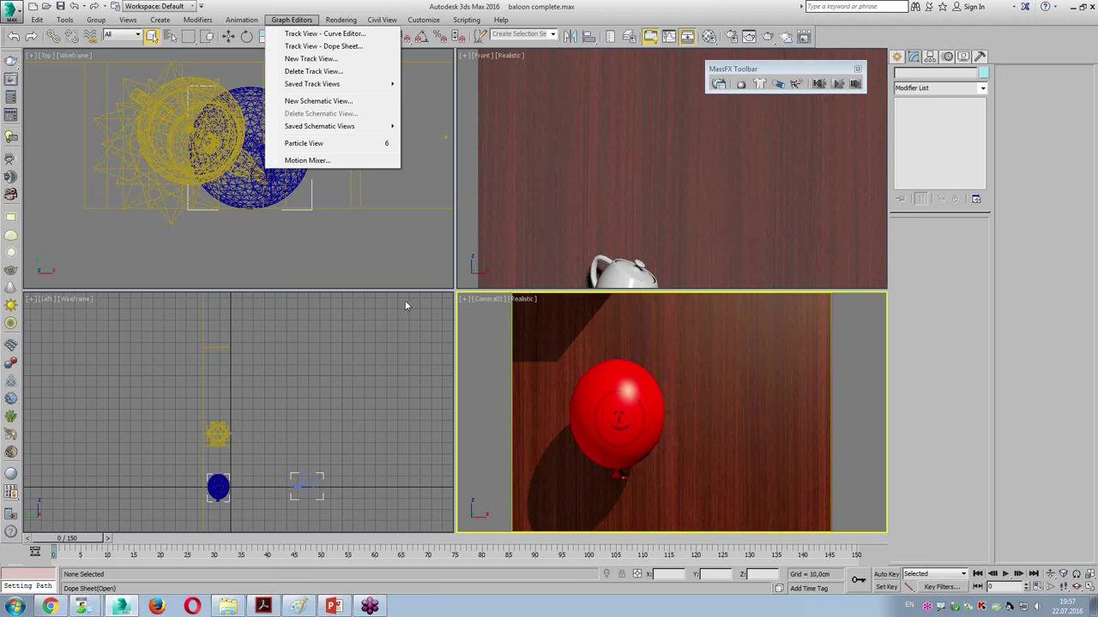
pyautogui.hotkey('alt', 'Tab')
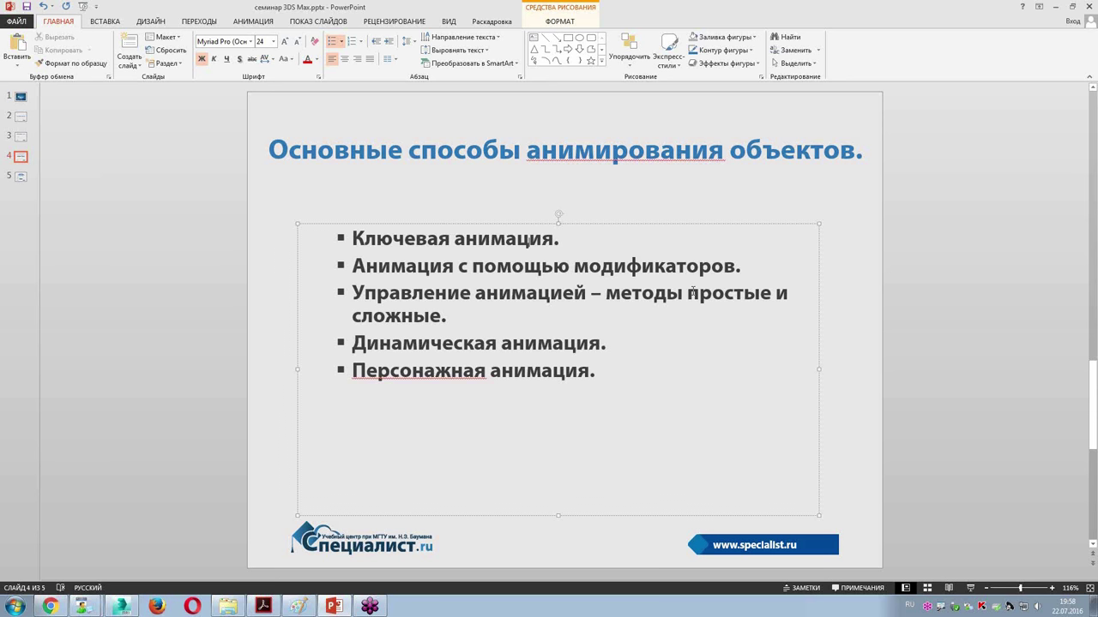
pyautogui.hotkey('alt', 'Tab')
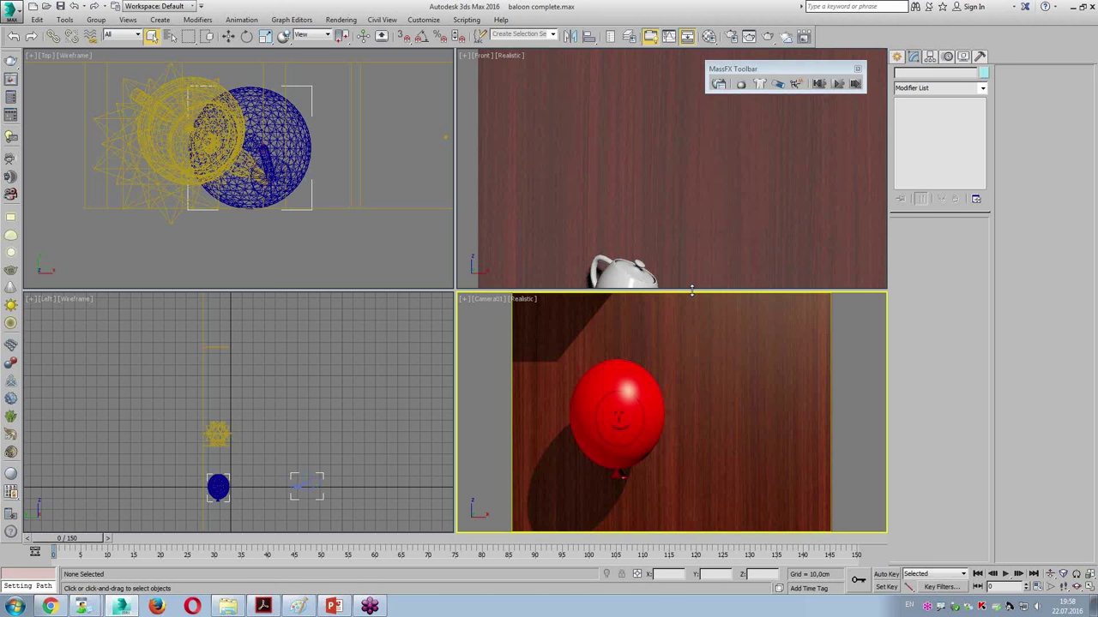
# Reset the scene to blank without saving changes
pyautogui.click(691, 292)
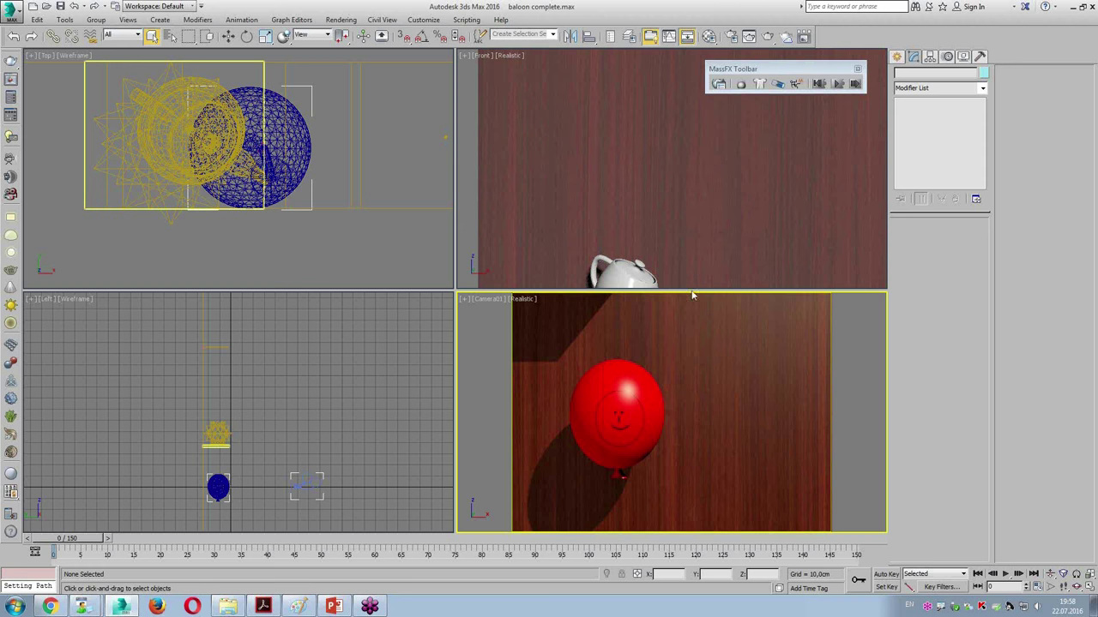
pyautogui.click(10, 10)
pyautogui.click(36, 66)
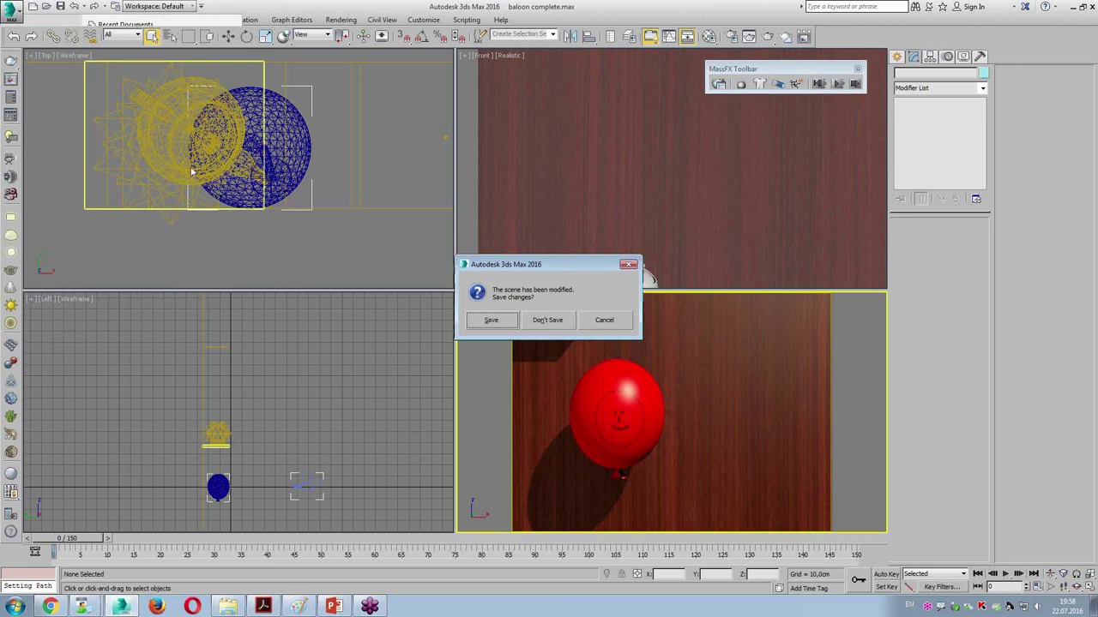
pyautogui.click(542, 323)
pyautogui.click(521, 320)
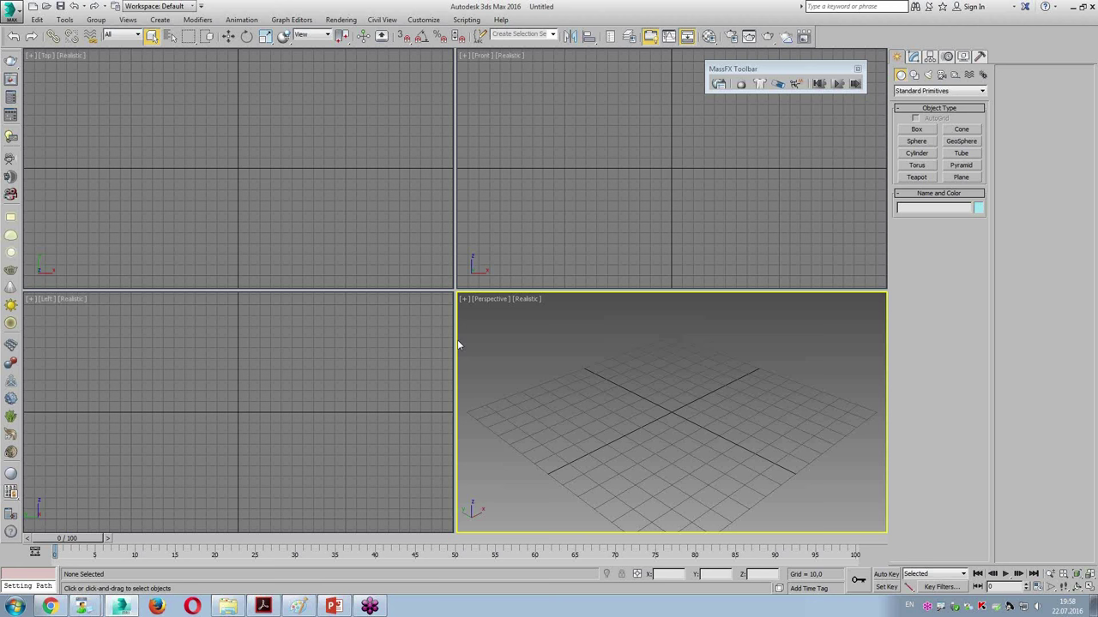
# Open baloon complete.max from the Animation and FX tutorials folder
pyautogui.click(46, 8)
pyautogui.click(184, 26)
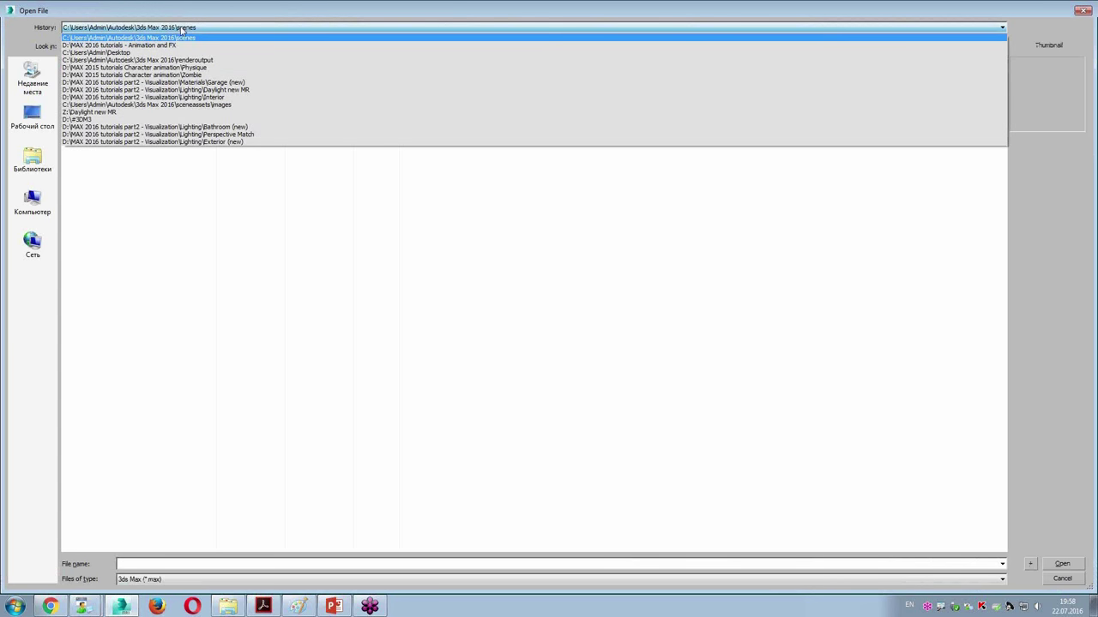
pyautogui.click(141, 45)
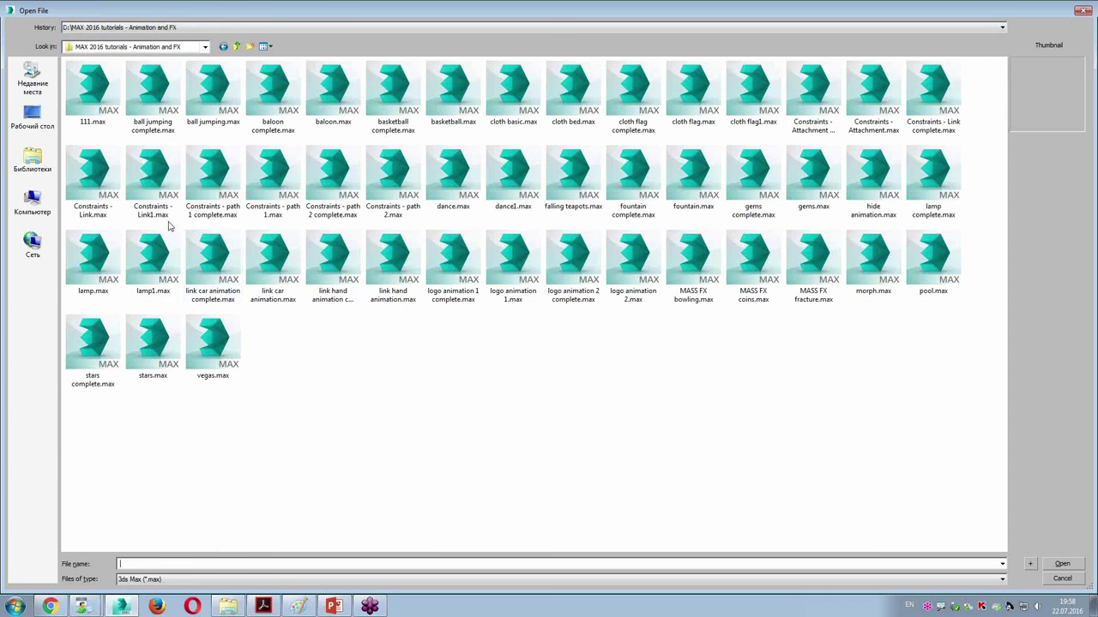
pyautogui.doubleClick(277, 86)
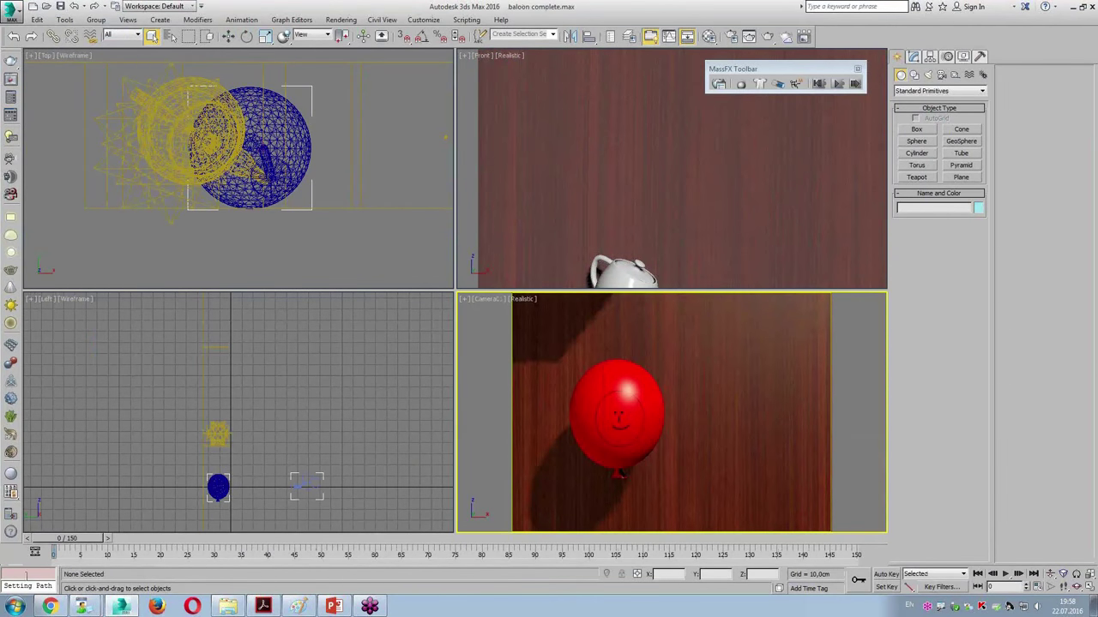
# Show the burst balloon at frame 128 in a maximized Perspective view orbited to face the board
pyautogui.moveTo(60, 540)
pyautogui.mouseDown()
pyautogui.moveTo(580, 540)
pyautogui.moveTo(722, 554)
pyautogui.mouseUp()
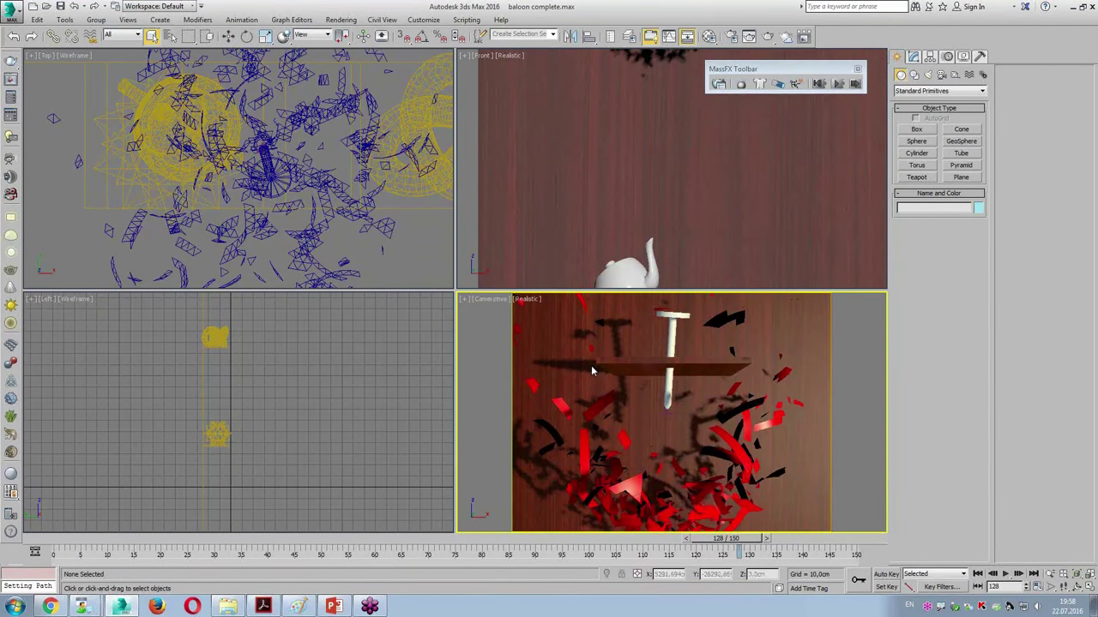
pyautogui.hotkey('alt', 'w')
pyautogui.press('p')
pyautogui.moveTo(590, 365)
pyautogui.keyDown('alt'); pyautogui.mouseDown(button='middle')
pyautogui.moveTo(620, 375)
pyautogui.moveTo(555, 377)
pyautogui.moveTo(660, 341)
pyautogui.moveTo(760, 351)
pyautogui.moveTo(695, 359)
pyautogui.mouseUp(button='middle'); pyautogui.keyUp('alt')
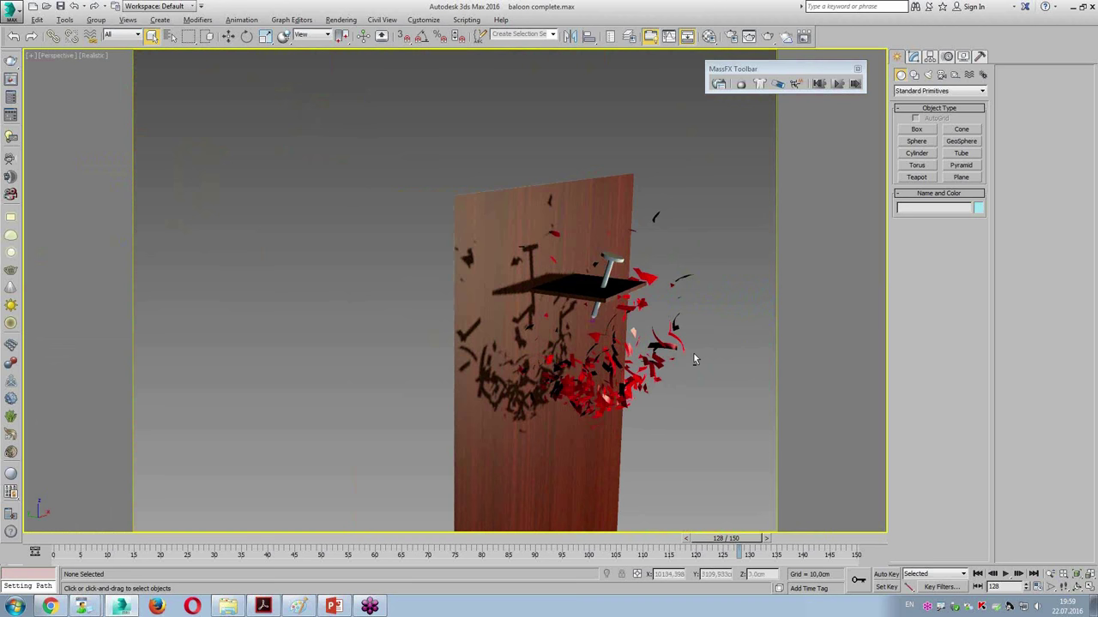
pyautogui.keyDown('alt'); pyautogui.moveTo(695, 359); pyautogui.dragTo(597, 279, button='middle'); pyautogui.keyUp('alt')
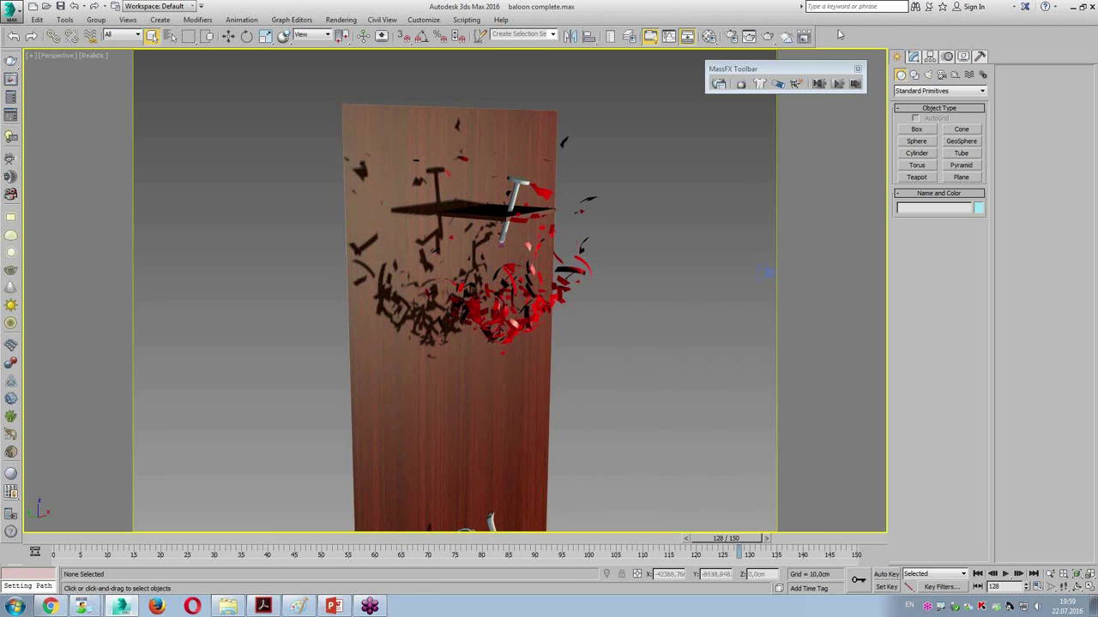
pyautogui.rightClick(839, 40)
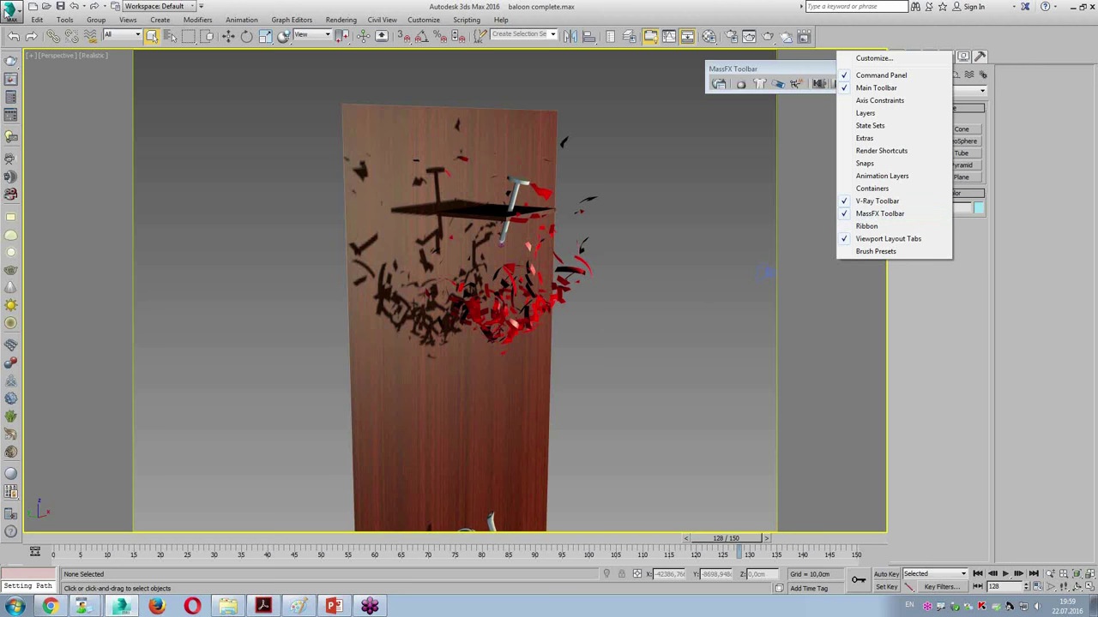
# Dismiss the toolbar menu and Reset the scene from the Application menu, confirming Yes
pyautogui.click(42, 80)
pyautogui.click(19, 11)
pyautogui.click(36, 58)
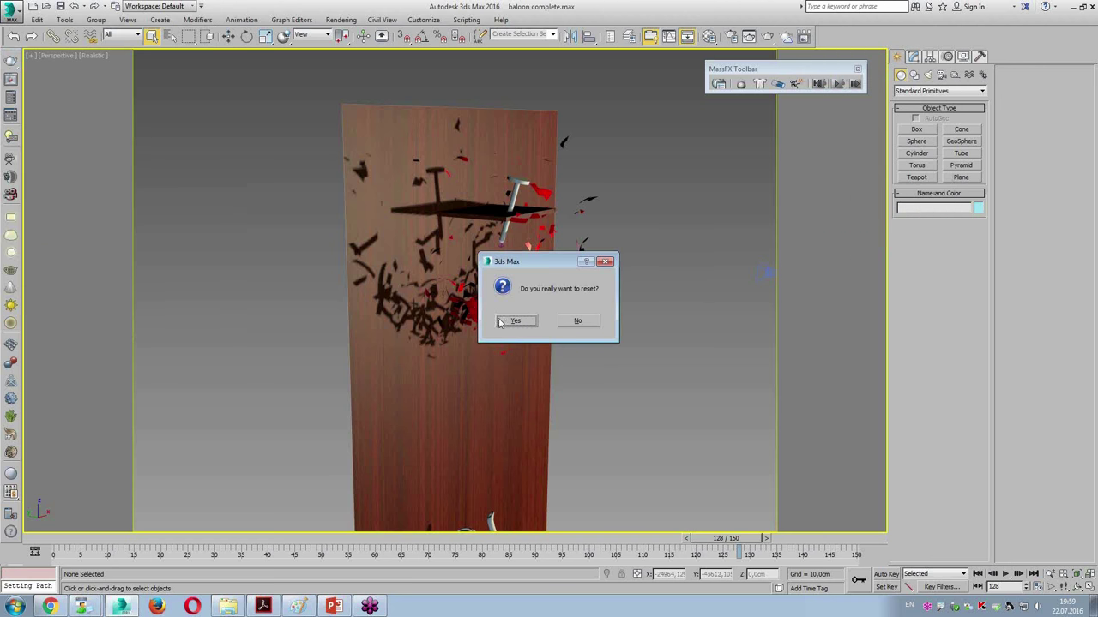
pyautogui.click(503, 321)
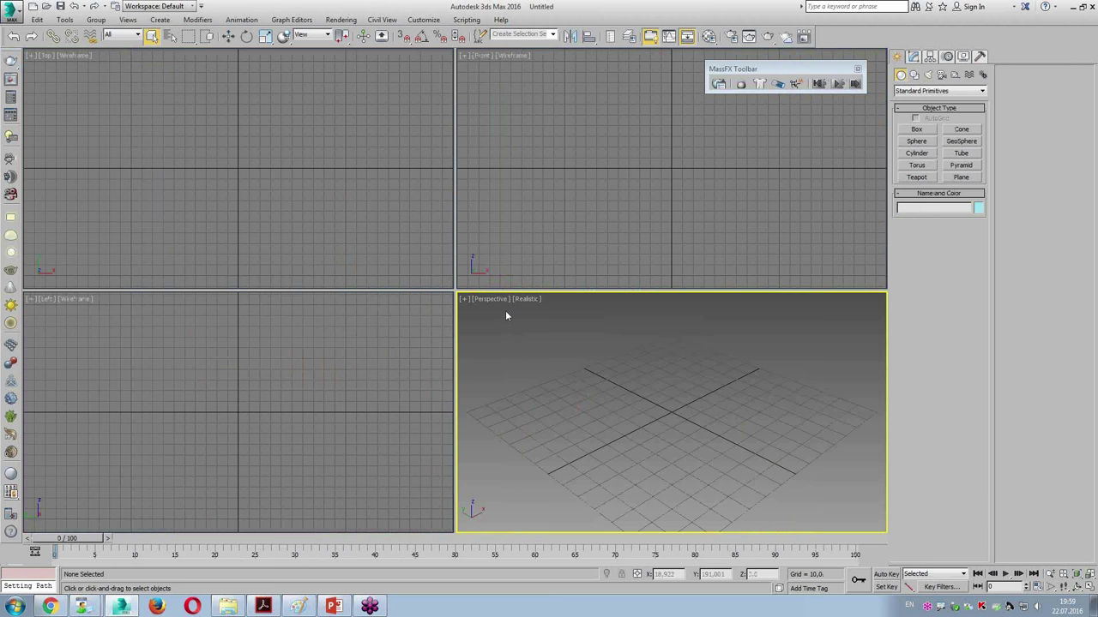
# Draw a tall thin box in the Top viewport, about 107 units high
pyautogui.click(917, 129)
pyautogui.moveTo(117, 134)
pyautogui.mouseDown()
pyautogui.moveTo(136, 163)
pyautogui.moveTo(132, 185)
pyautogui.mouseUp()
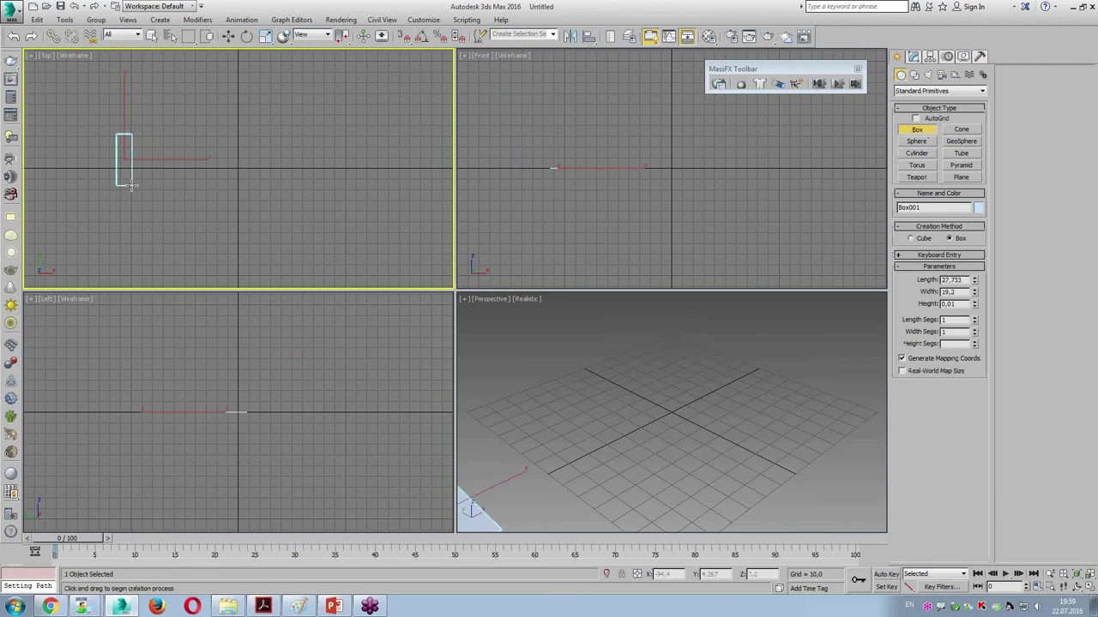
pyautogui.click(130, 73)
pyautogui.rightClick(602, 379)
pyautogui.scroll(-5, 615, 420)
# In maximized Perspective, Shift-move the box to the right to make 12 copies in a row
pyautogui.hotkey('alt', 'w')
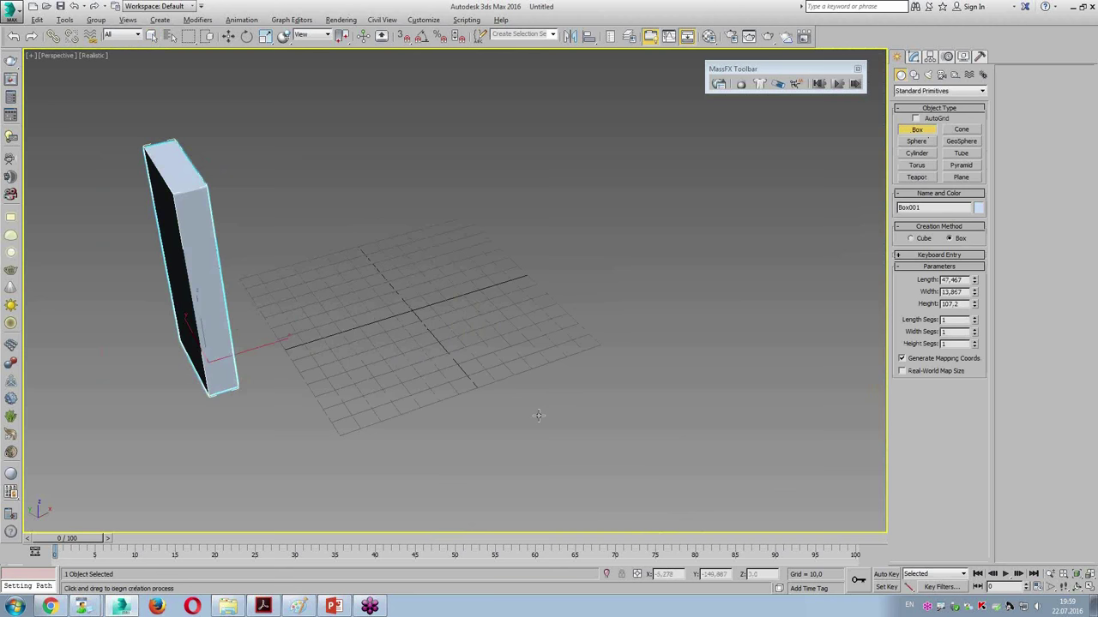
pyautogui.press('w')
pyautogui.moveTo(253, 403)
pyautogui.keyDown('shift'); pyautogui.mouseDown()
pyautogui.moveTo(385, 385)
pyautogui.moveTo(379, 396)
pyautogui.mouseUp(); pyautogui.keyUp('shift')
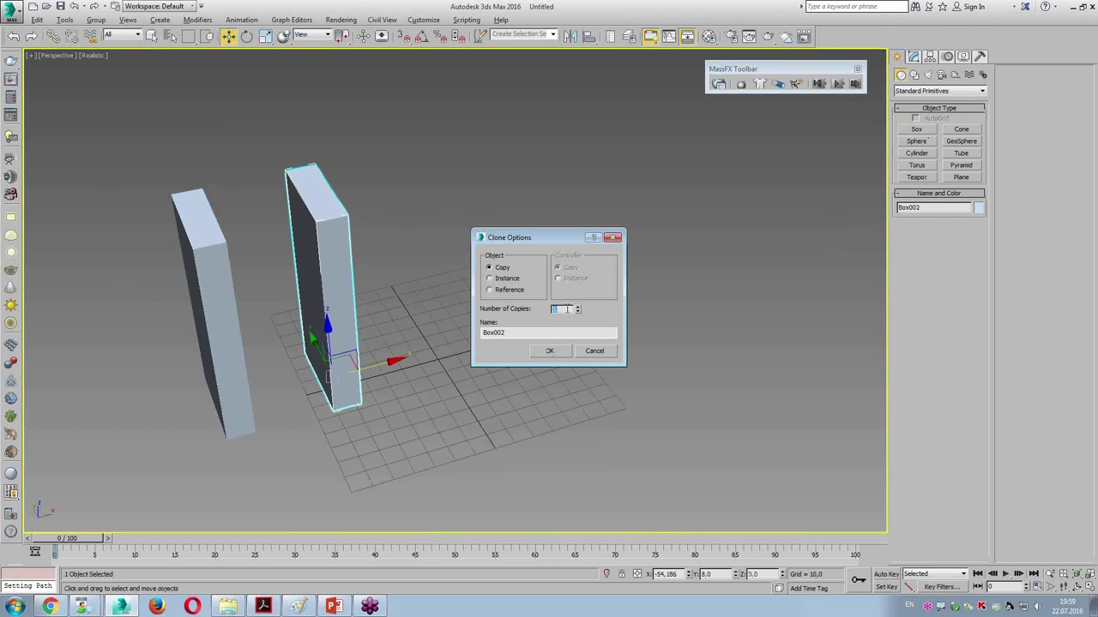
pyautogui.write('12')
pyautogui.click(550, 350)
pyautogui.scroll(3, 529, 403)
pyautogui.scroll(-2, 478, 377)
pyautogui.scroll(-4, 653, 402)
pyautogui.scroll(1, 622, 389)
pyautogui.click(622, 389)
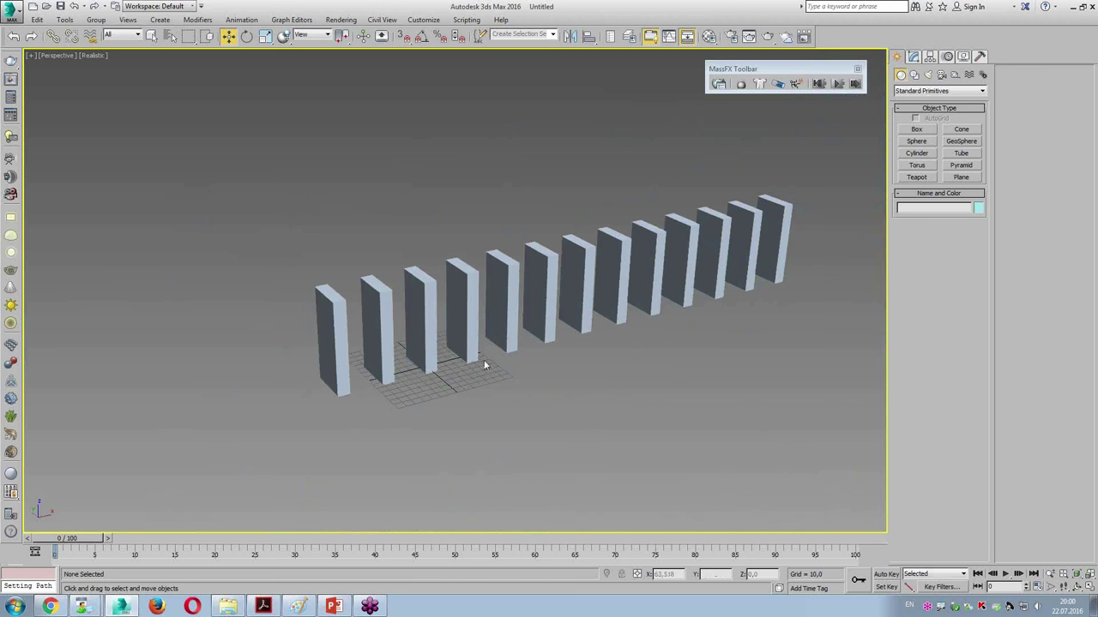
# Try tilting the first two boxes with Rotate, then undo so they stand upright
pyautogui.click(334, 369)
pyautogui.press('e')
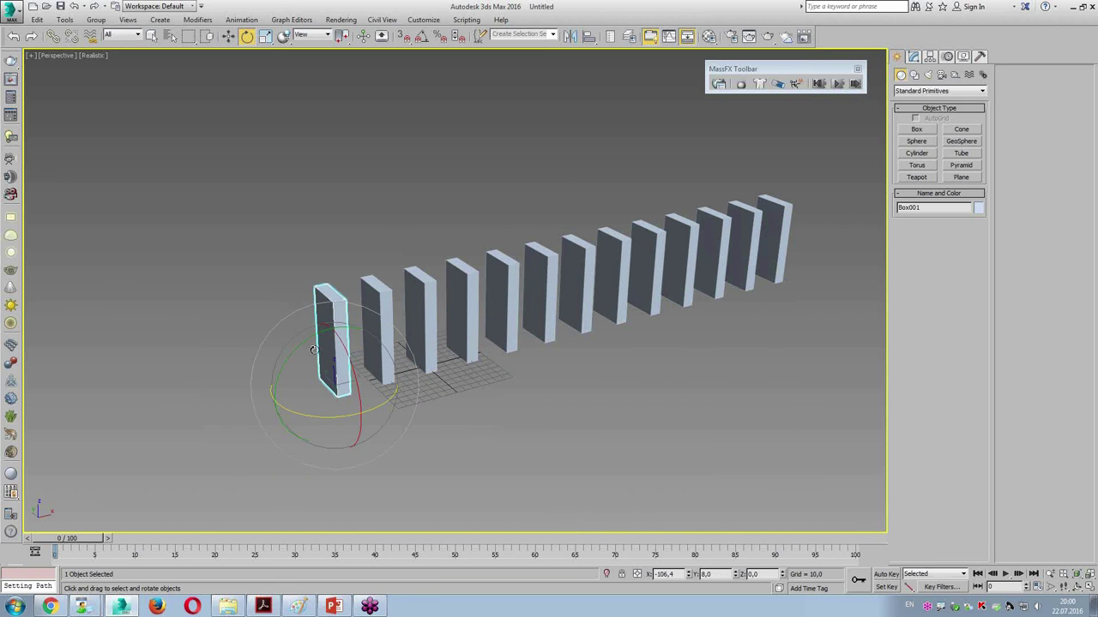
pyautogui.moveTo(314, 349); pyautogui.dragTo(335, 341)
pyautogui.keyDown('alt'); pyautogui.moveTo(489, 381); pyautogui.dragTo(523, 390, button='middle'); pyautogui.keyUp('alt')
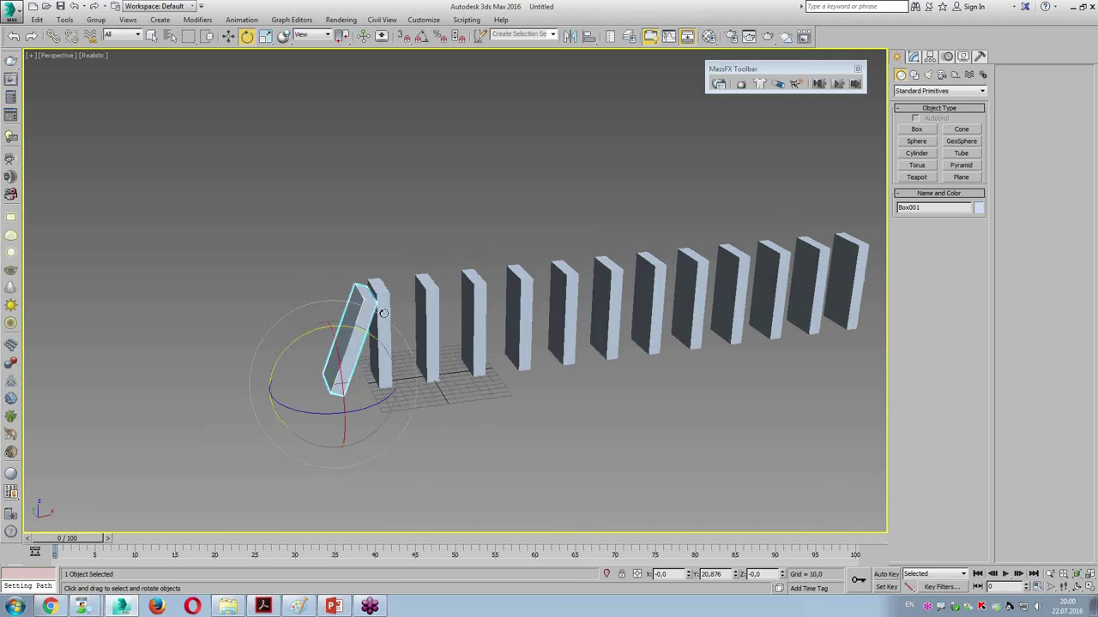
pyautogui.click(387, 333)
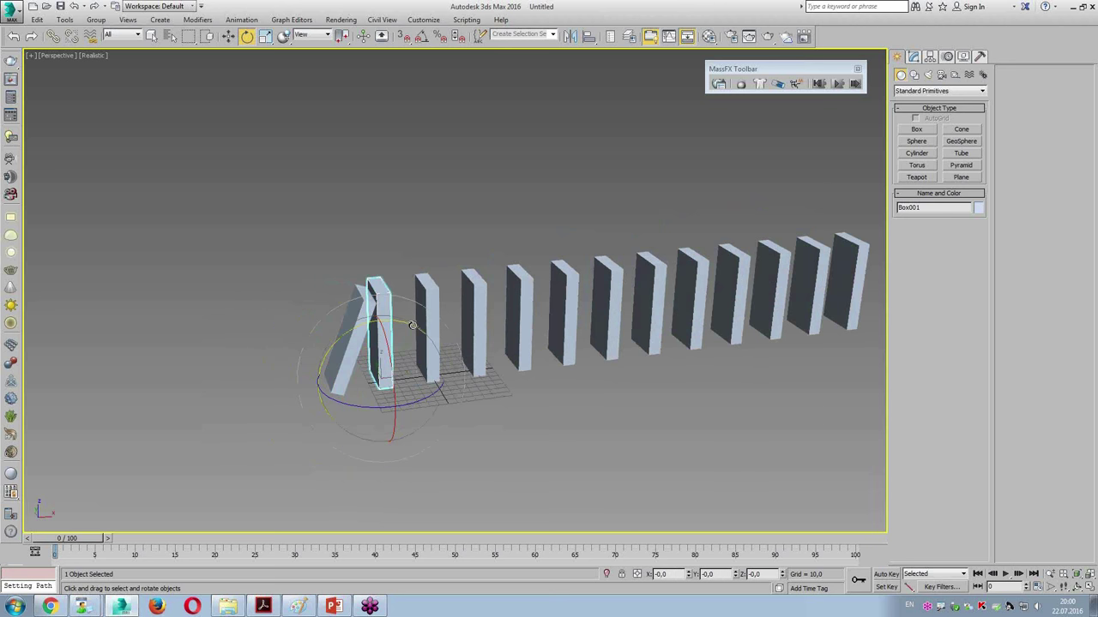
pyautogui.moveTo(412, 330); pyautogui.dragTo(422, 328)
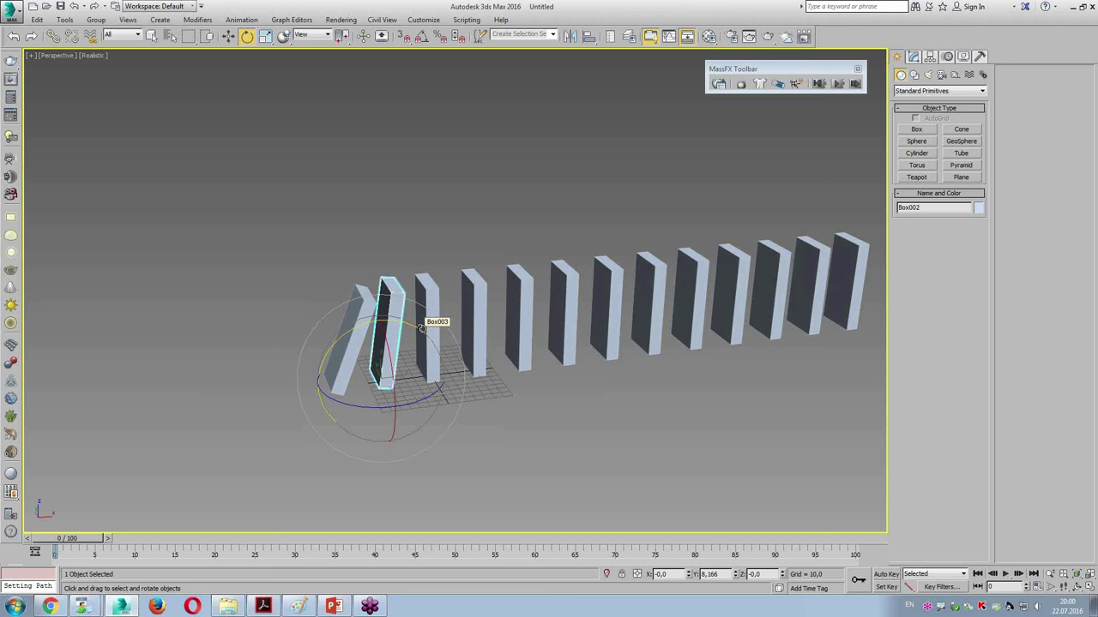
pyautogui.hotkey('ctrl', 'z')
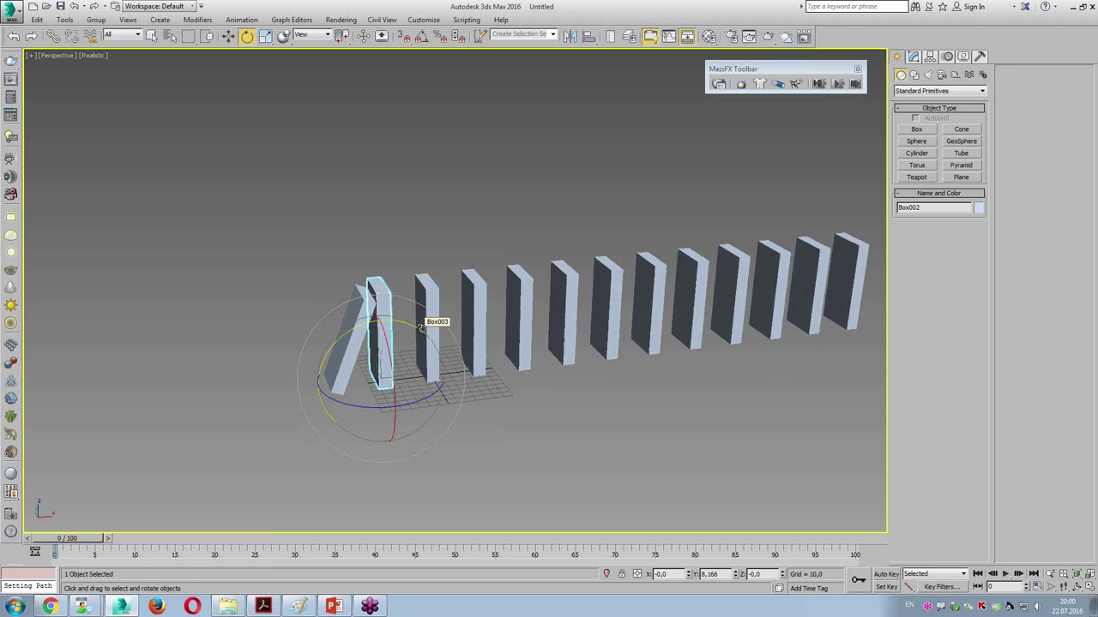
pyautogui.moveTo(422, 329); pyautogui.dragTo(422, 328)
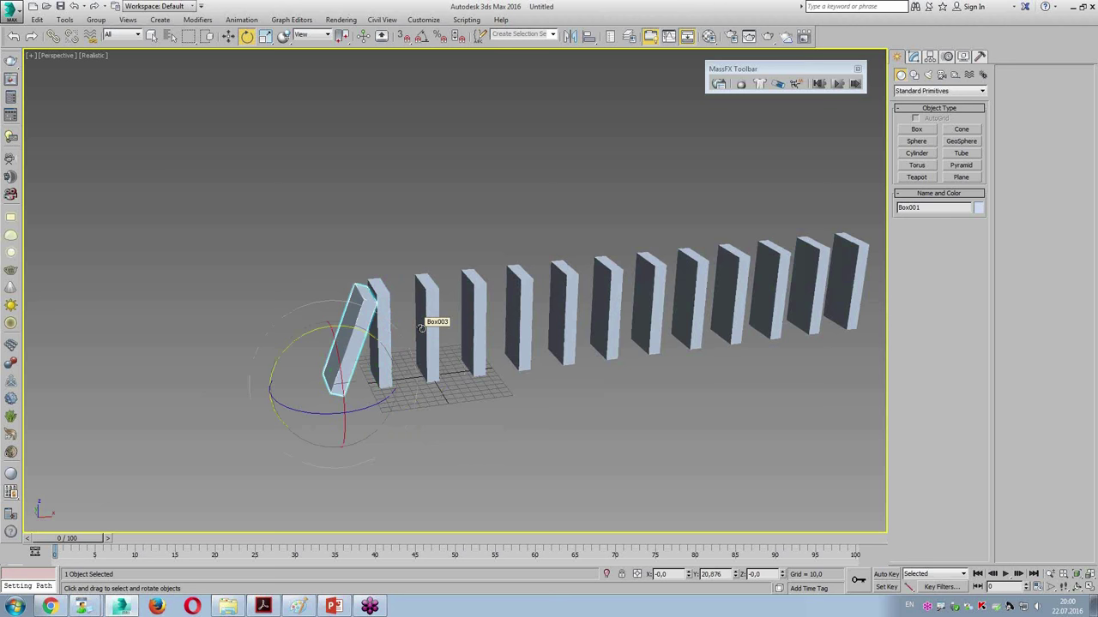
pyautogui.hotkey('ctrl', 'z')
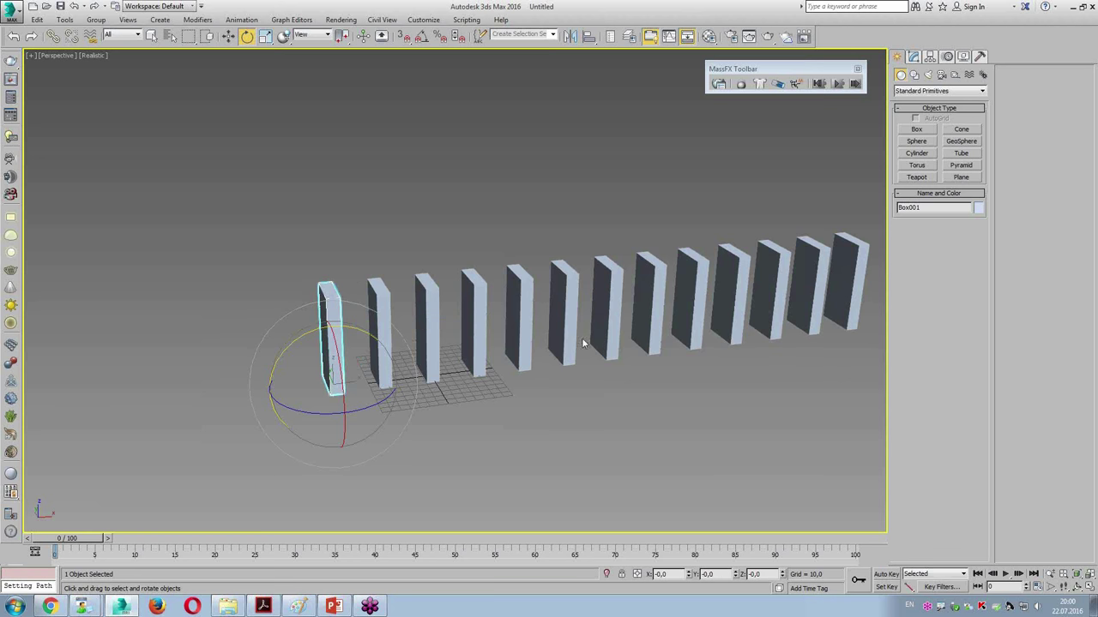
# Move the MassFX Toolbar aside and select all thirteen dominoes
pyautogui.keyDown('alt'); pyautogui.moveTo(422, 329); pyautogui.dragTo(514, 328, button='middle'); pyautogui.keyUp('alt')
pyautogui.moveTo(764, 68); pyautogui.dragTo(481, 122)
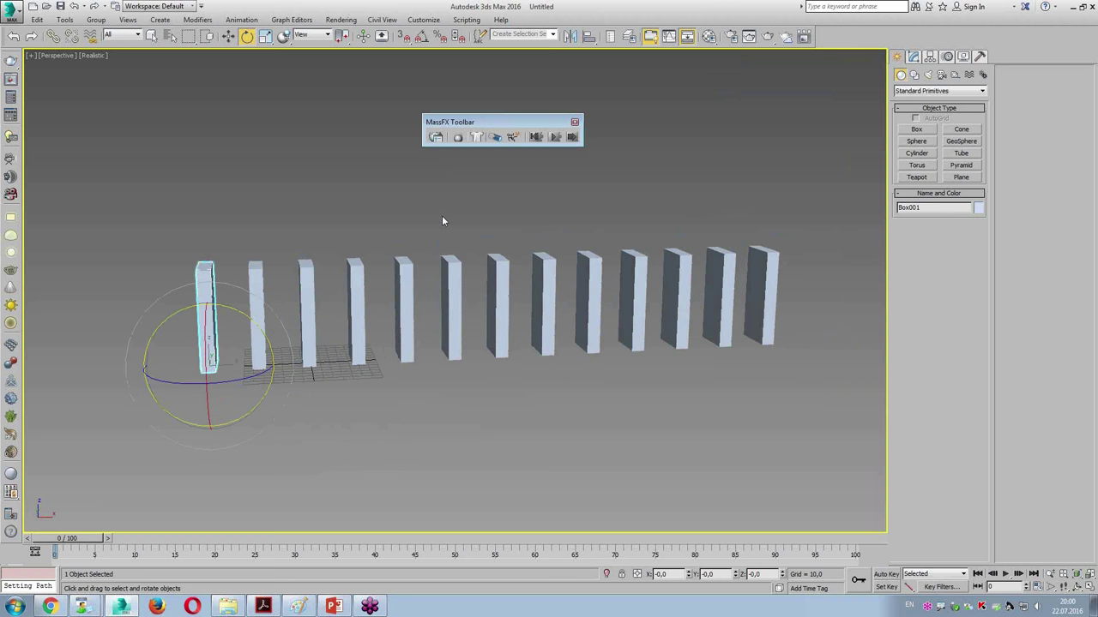
pyautogui.press('w')
pyautogui.moveTo(158, 245); pyautogui.dragTo(836, 276)
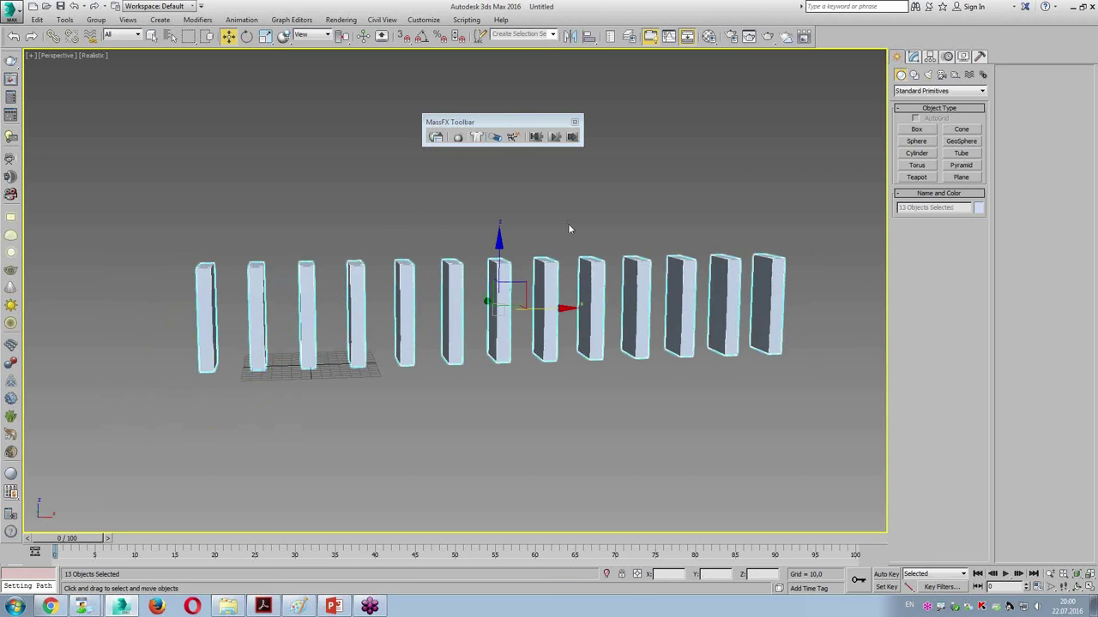
# Set the selected dominoes as MassFX Dynamic Rigid Bodies
pyautogui.click(457, 138)
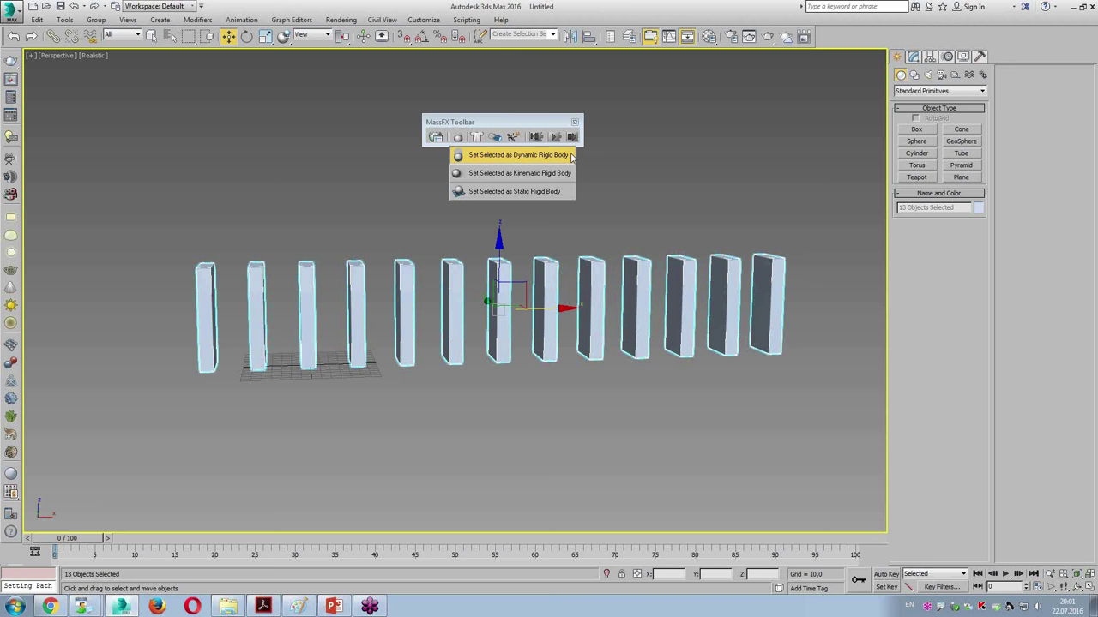
pyautogui.click(571, 155)
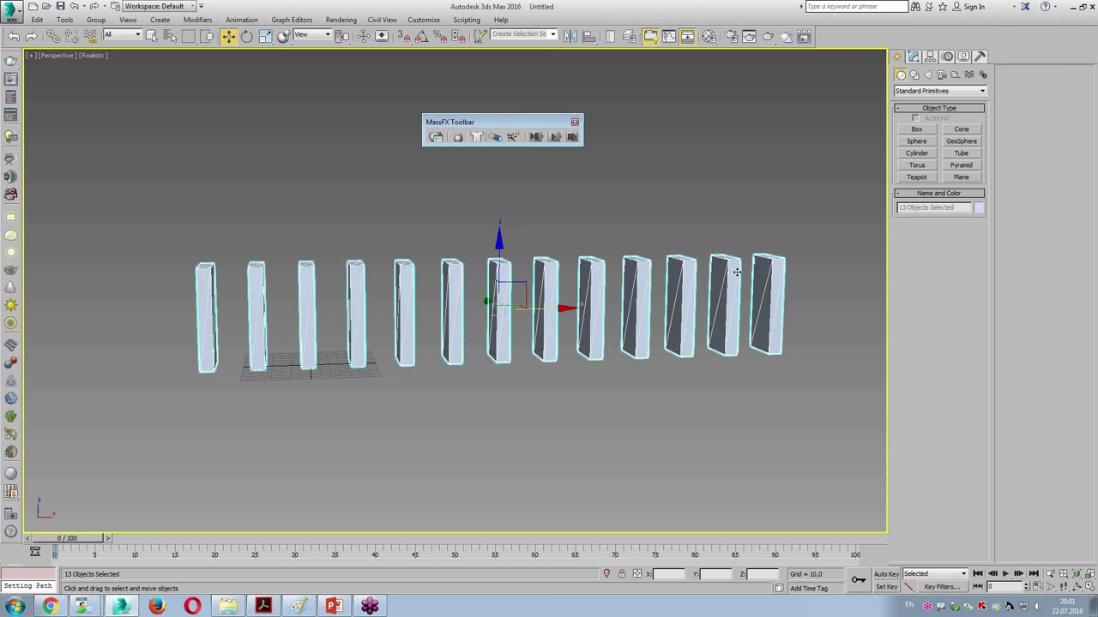
pyautogui.keyDown('alt'); pyautogui.moveTo(266, 404); pyautogui.dragTo(280, 410, button='middle'); pyautogui.keyUp('alt')
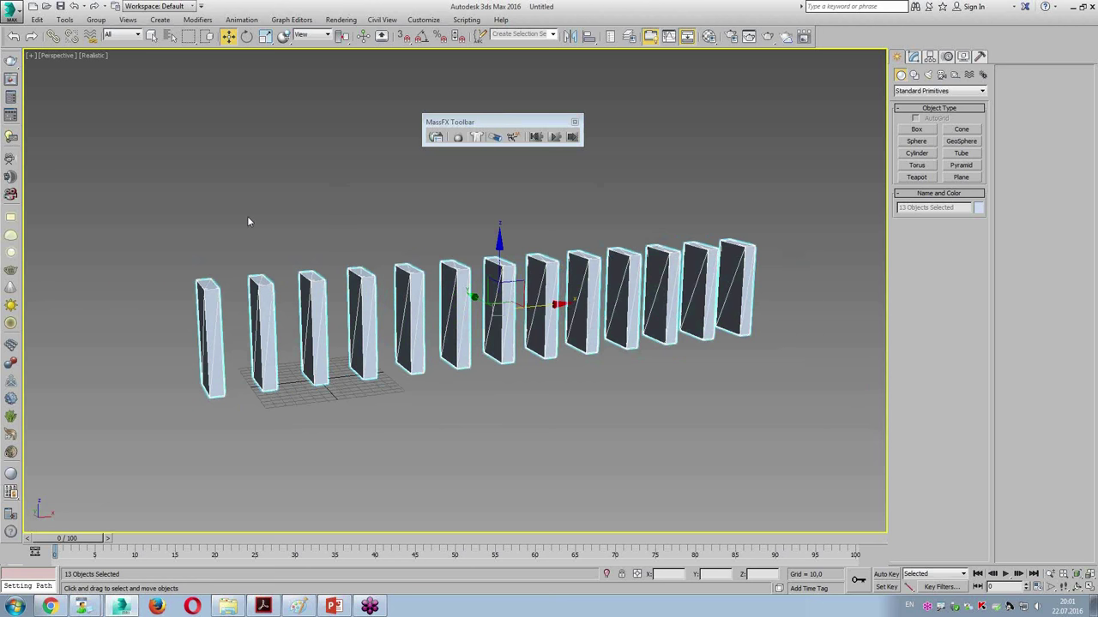
# Deselect the dominoes and start the MassFX simulation as a first test
pyautogui.rightClick(839, 40)
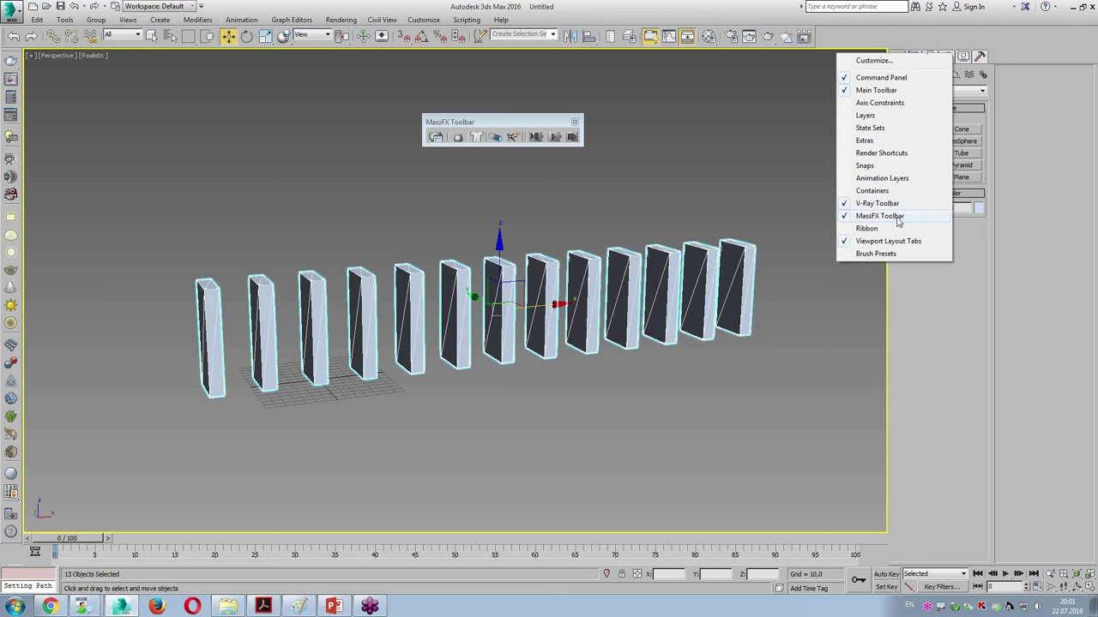
pyautogui.click(472, 120)
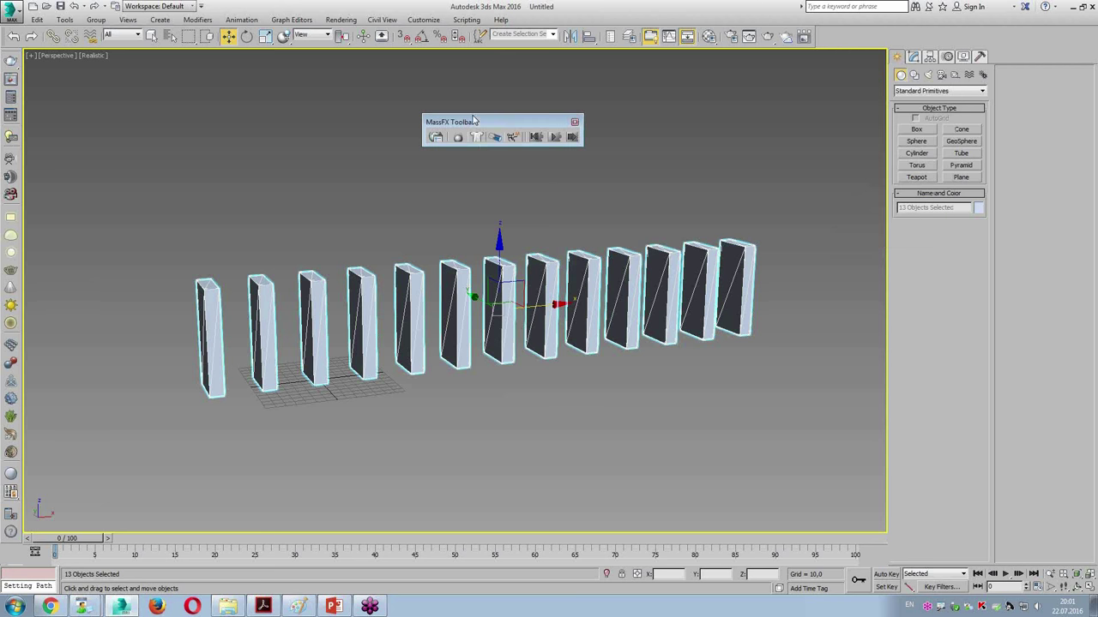
pyautogui.moveTo(460, 142); pyautogui.dragTo(570, 158)
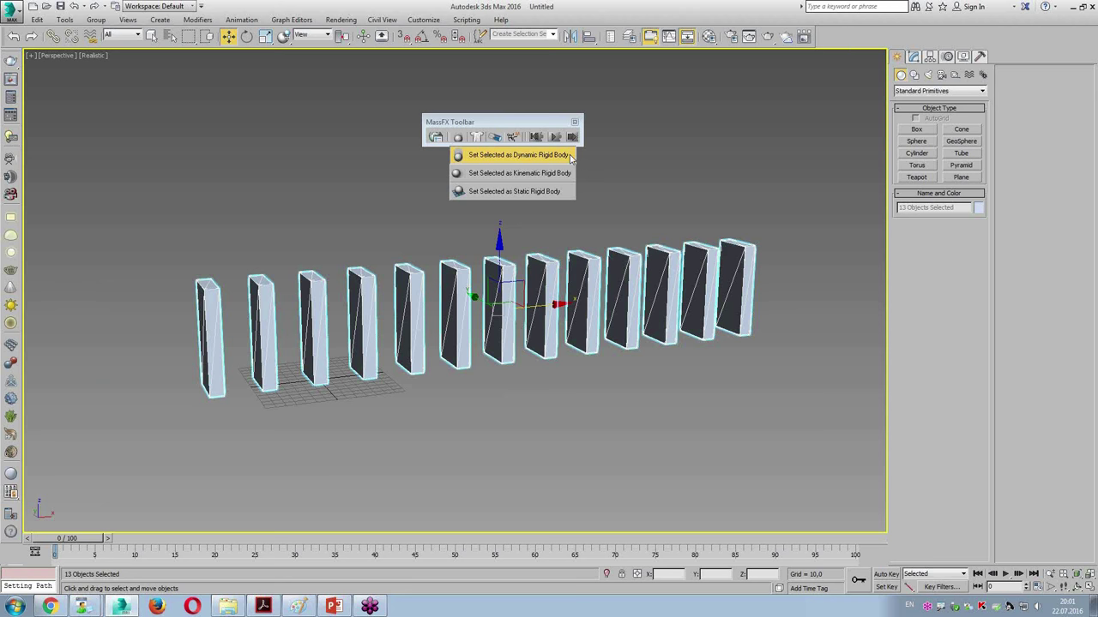
pyautogui.click(180, 255)
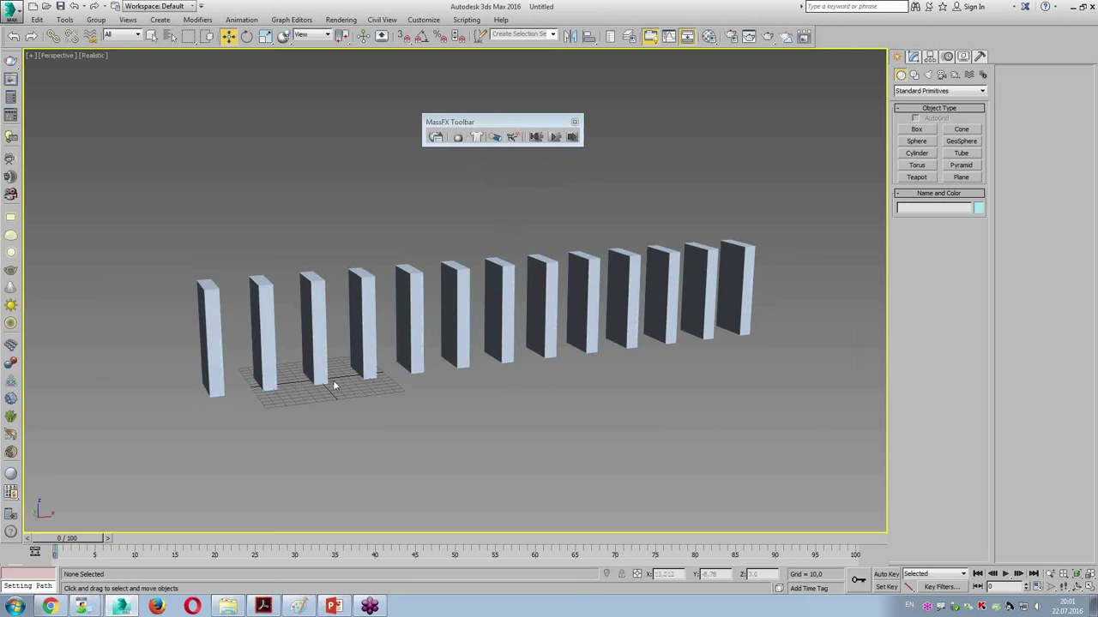
pyautogui.click(556, 139)
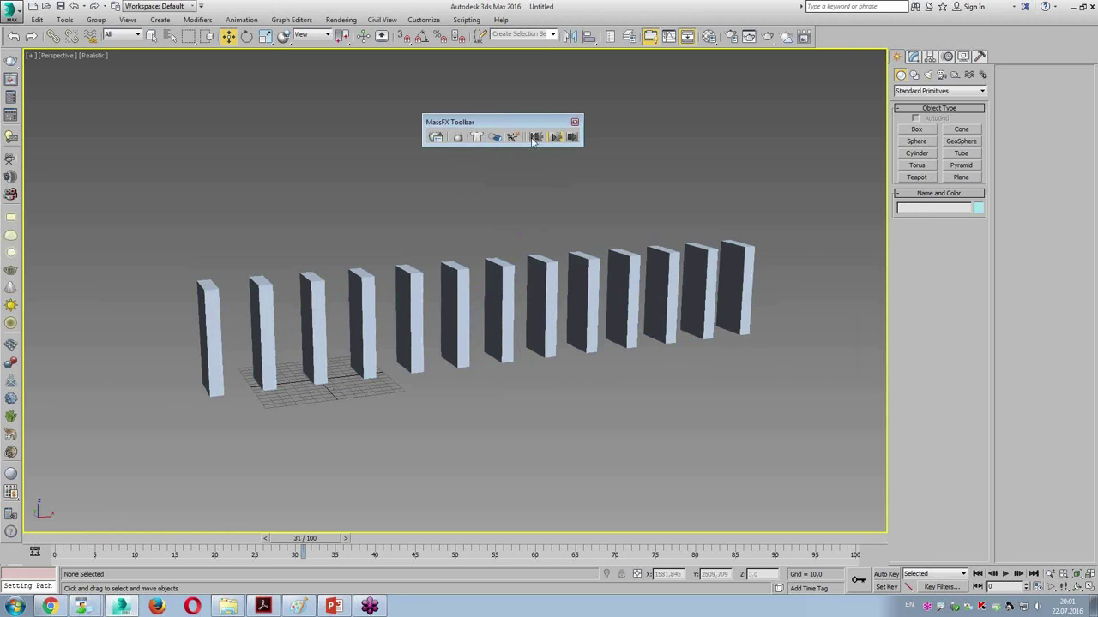
# Reset the simulation, select the first domino and zoom in on it
pyautogui.click(534, 138)
pyautogui.click(207, 313)
pyautogui.moveTo(207, 313)
pyautogui.keyDown('alt'); pyautogui.mouseDown(button='middle')
pyautogui.moveTo(312, 276)
pyautogui.moveTo(234, 317)
pyautogui.moveTo(375, 299)
pyautogui.mouseUp(button='middle'); pyautogui.keyUp('alt')
pyautogui.scroll(5, 374, 300)
pyautogui.moveTo(477, 240); pyautogui.dragTo(400, 171, button='middle')
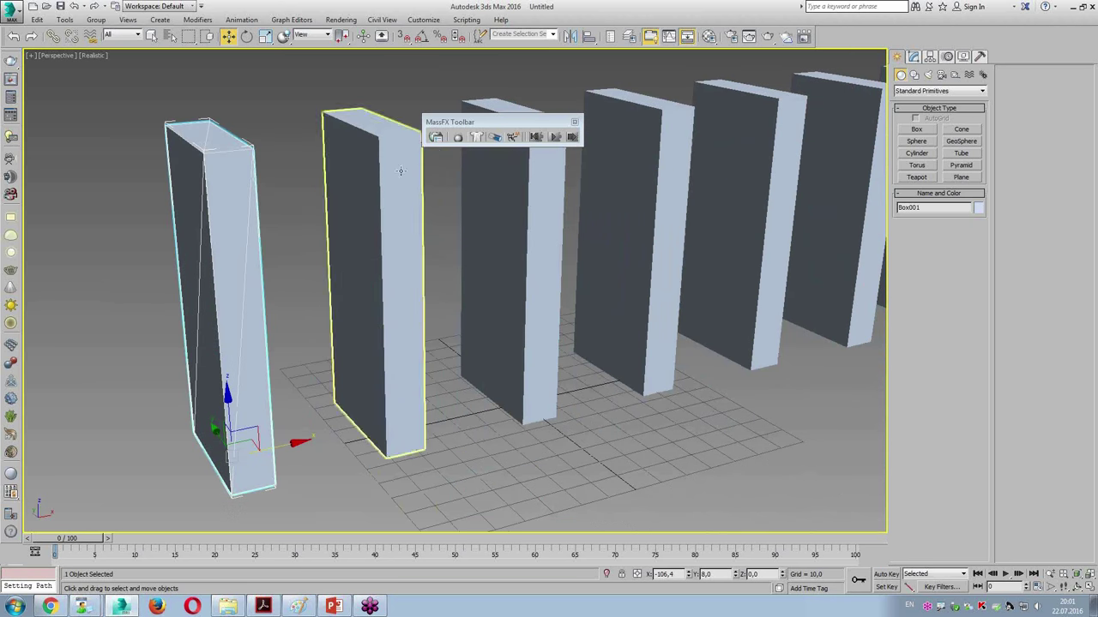
# In MassFX Tools, set the first domino's Initial Spin Y to 10 and Speed to 100
pyautogui.click(436, 137)
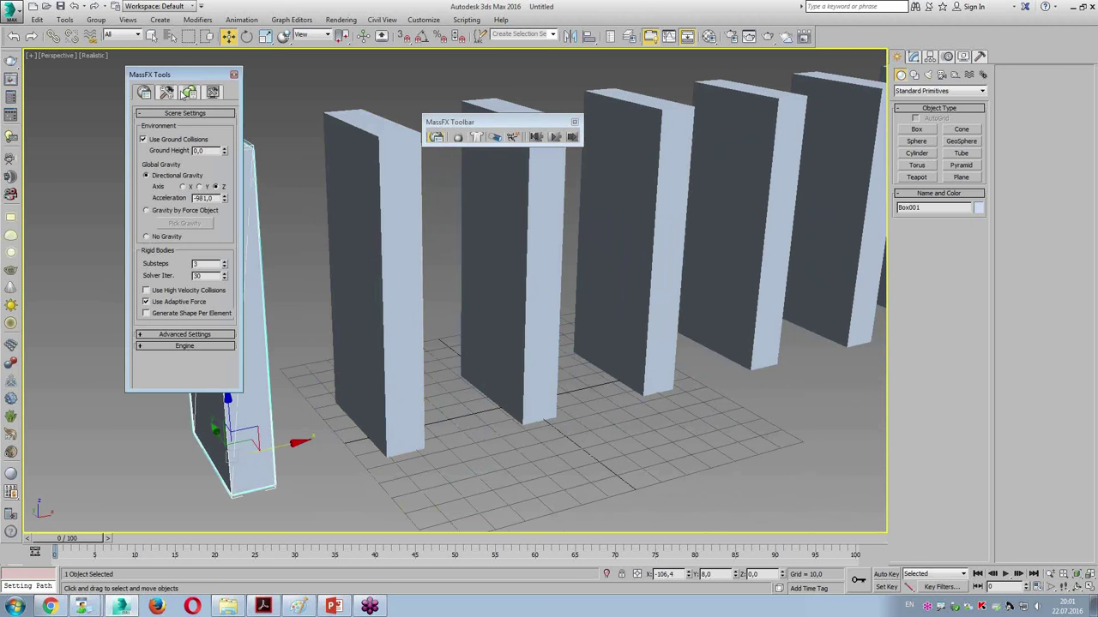
pyautogui.click(189, 92)
pyautogui.scroll(3, 141, 183)
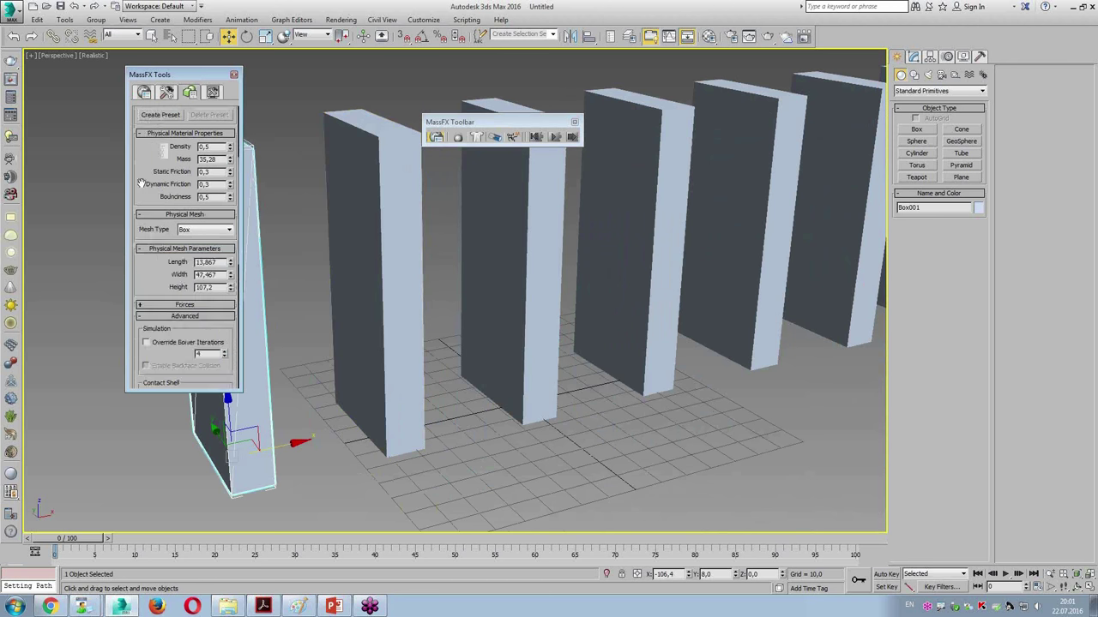
pyautogui.scroll(-3, 141, 183)
pyautogui.scroll(-2, 162, 214)
pyautogui.scroll(-2, 165, 222)
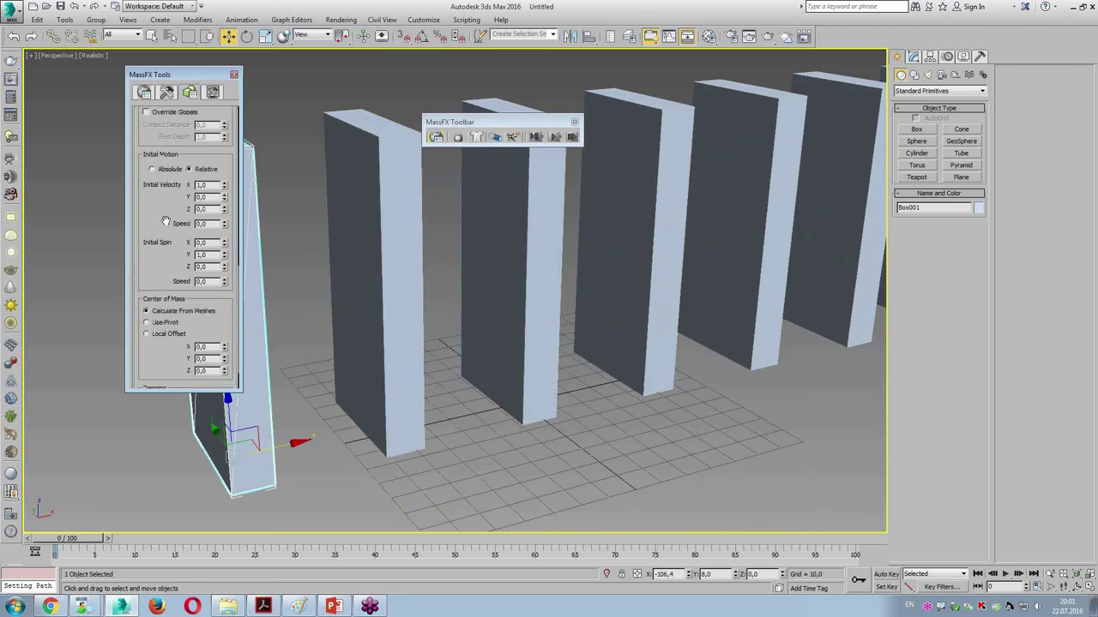
pyautogui.moveTo(216, 255); pyautogui.dragTo(147, 258)
pyautogui.write('10')
pyautogui.press('Tab')
pyautogui.press('Tab')
pyautogui.write('100')
pyautogui.press('Return')
pyautogui.click(233, 75)
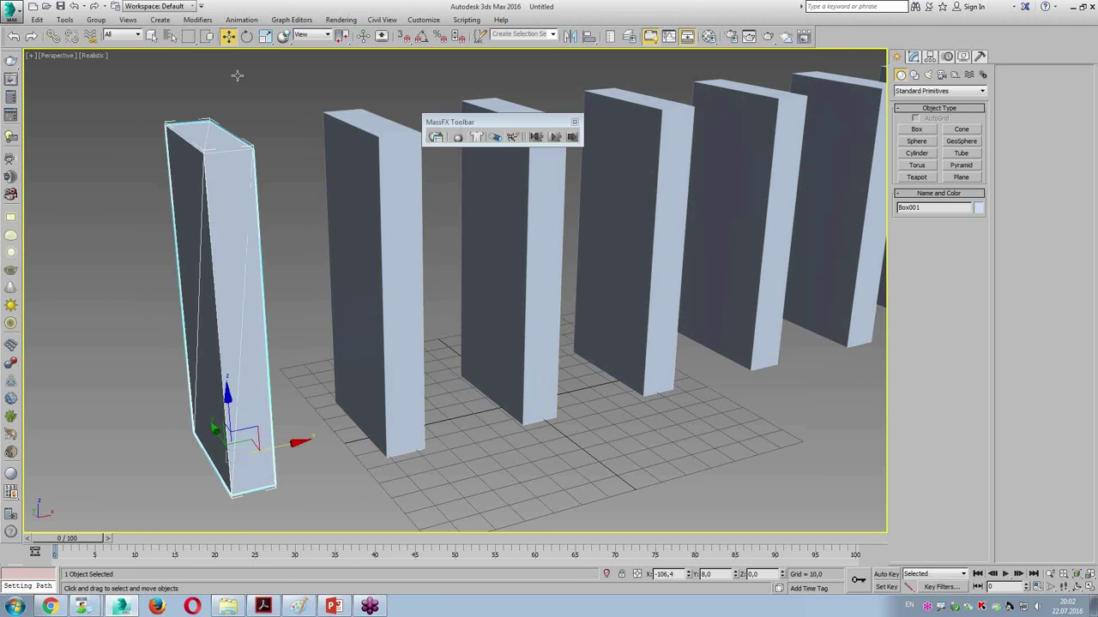
# Test the simulation, reset it, and recheck the initial spin speed value
pyautogui.keyDown('alt'); pyautogui.moveTo(480, 257); pyautogui.dragTo(535, 234, button='middle'); pyautogui.keyUp('alt')
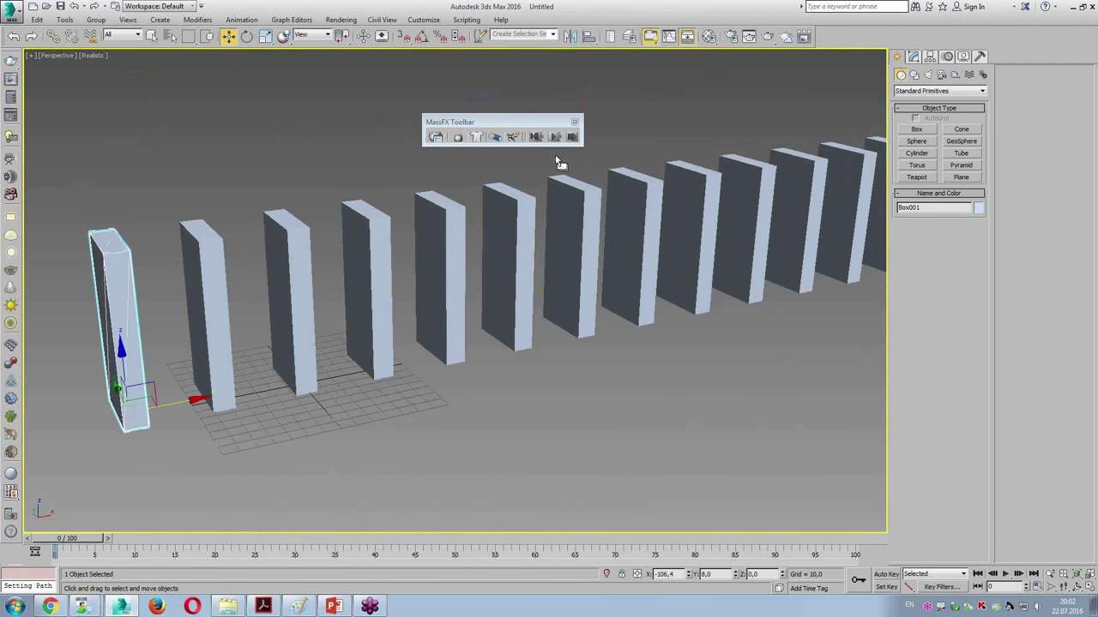
pyautogui.click(556, 136)
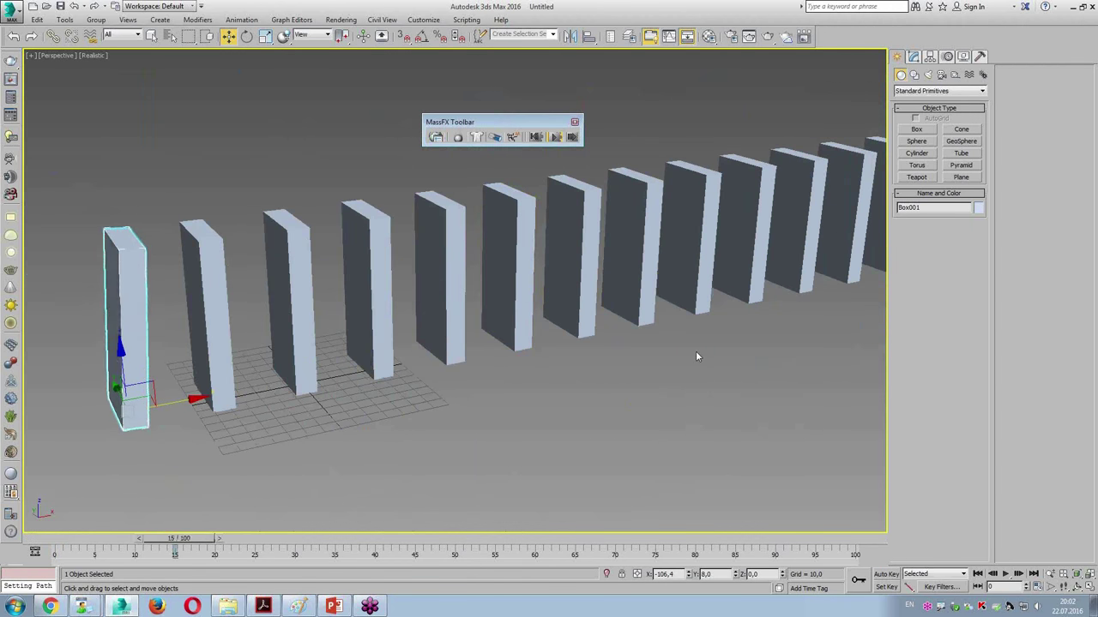
pyautogui.click(535, 136)
pyautogui.click(436, 136)
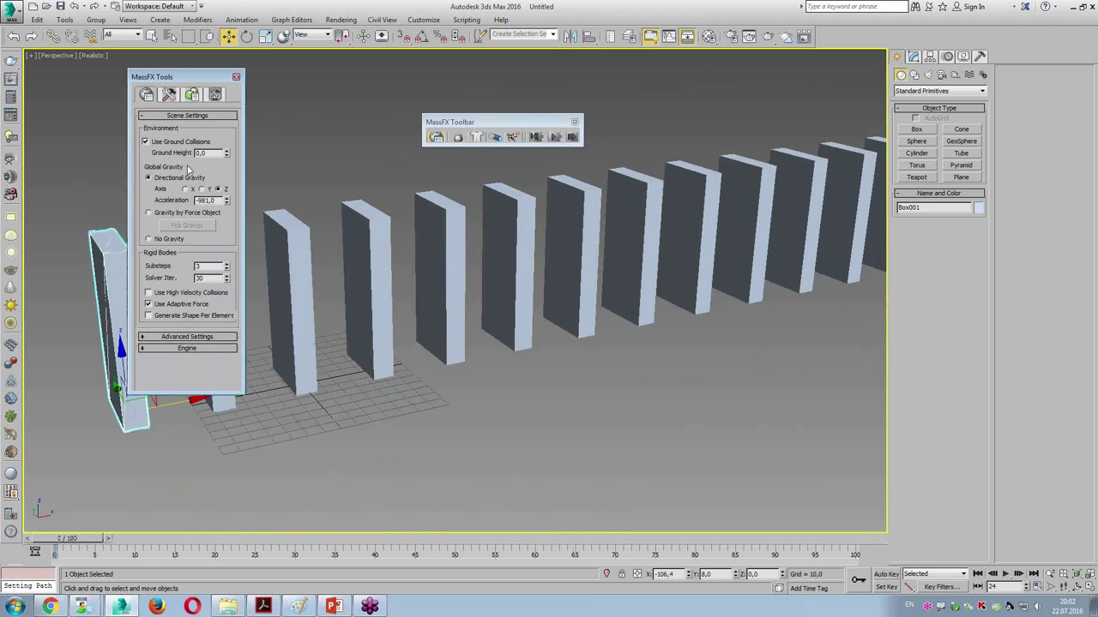
pyautogui.click(191, 94)
pyautogui.moveTo(185, 256)
pyautogui.mouseDown()
pyautogui.moveTo(161, 211)
pyautogui.moveTo(193, 15)
pyautogui.mouseUp()
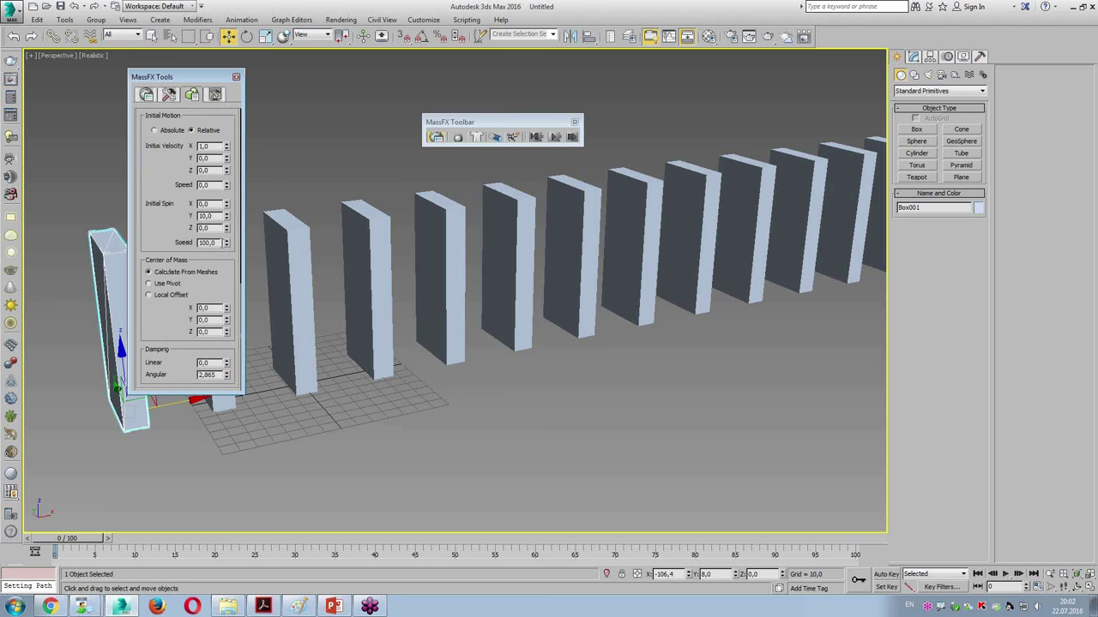
pyautogui.doubleClick(206, 243)
# Run the simulation so the dominoes topple, then reset them to their standing row
pyautogui.click(236, 77)
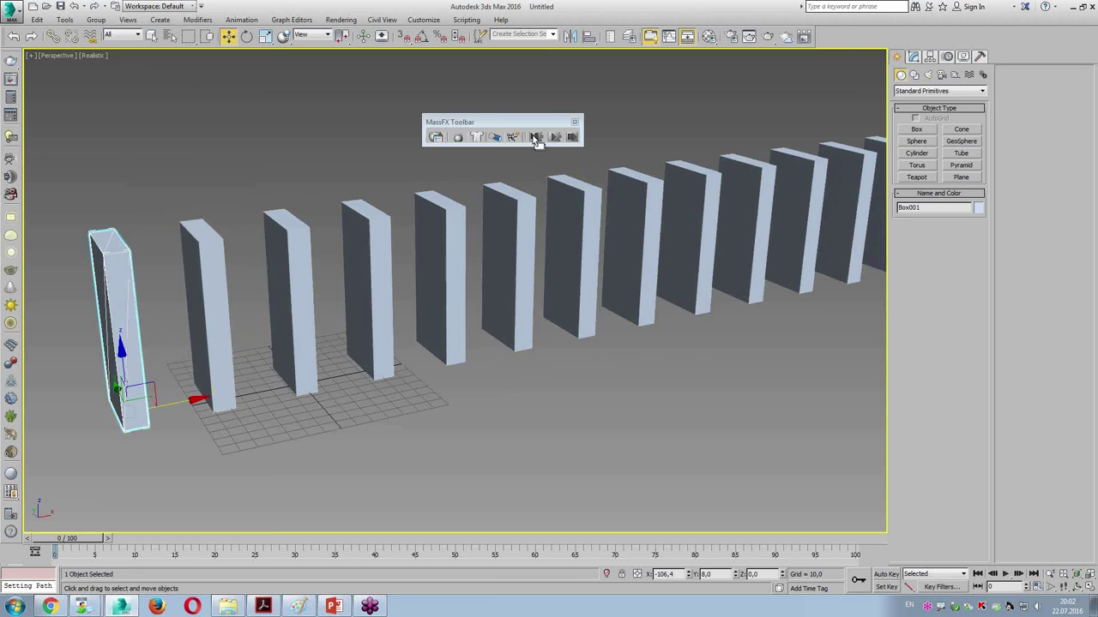
pyautogui.press('/')
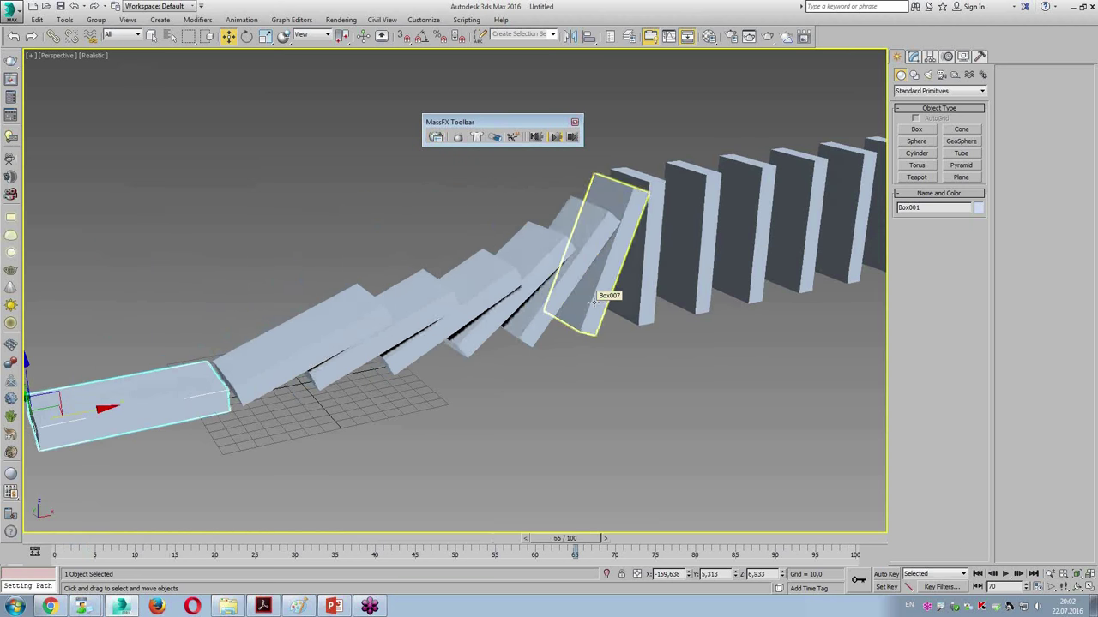
pyautogui.moveTo(570, 290)
pyautogui.keyDown('alt'); pyautogui.mouseDown(button='middle')
pyautogui.moveTo(603, 238)
pyautogui.moveTo(737, 332)
pyautogui.mouseUp(button='middle'); pyautogui.keyUp('alt')
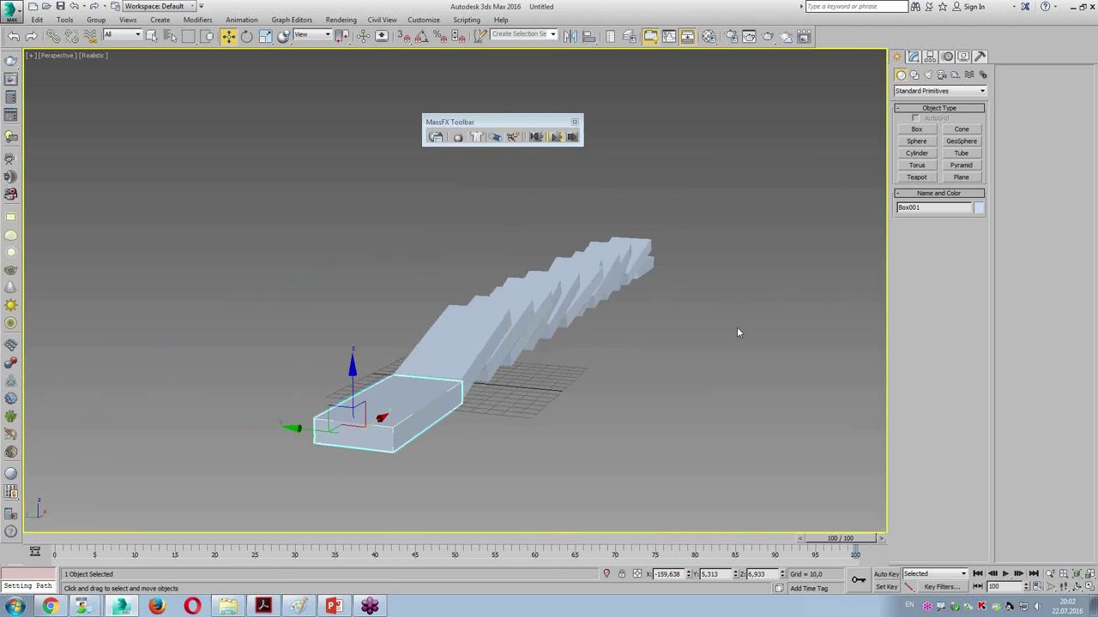
pyautogui.click(537, 138)
pyautogui.moveTo(566, 292)
pyautogui.keyDown('alt'); pyautogui.mouseDown(button='middle')
pyautogui.moveTo(585, 335)
pyautogui.moveTo(453, 355)
pyautogui.mouseUp(button='middle'); pyautogui.keyUp('alt')
# Play and rewind the timeline, then switch to PowerPoint and back to 3ds Max
pyautogui.click(1006, 574)
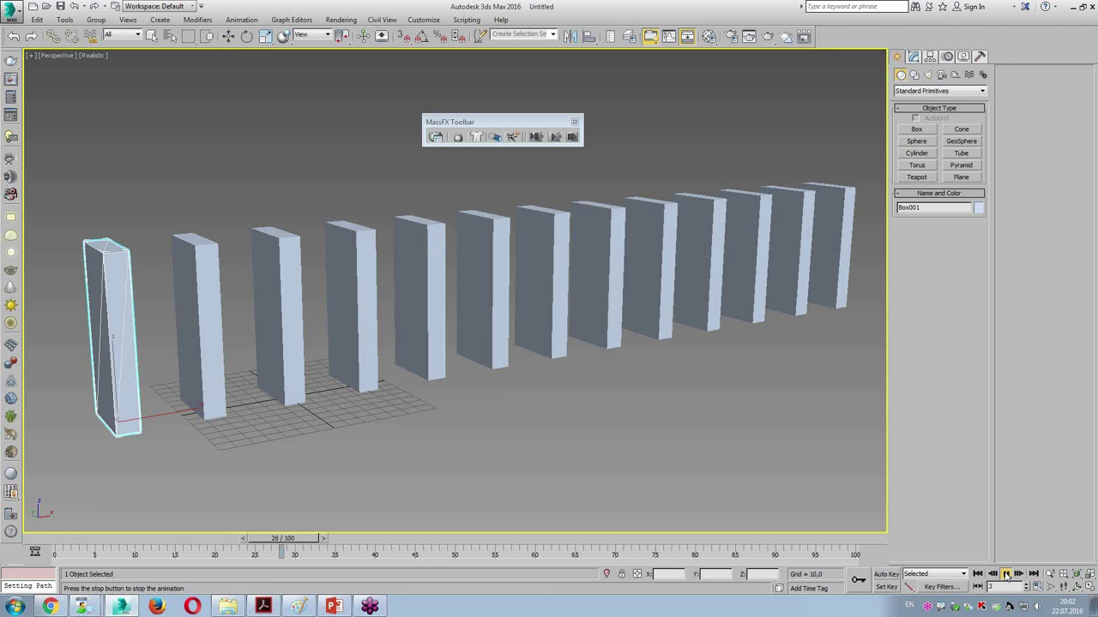
pyautogui.click(1006, 573)
pyautogui.click(977, 573)
pyautogui.press('w')
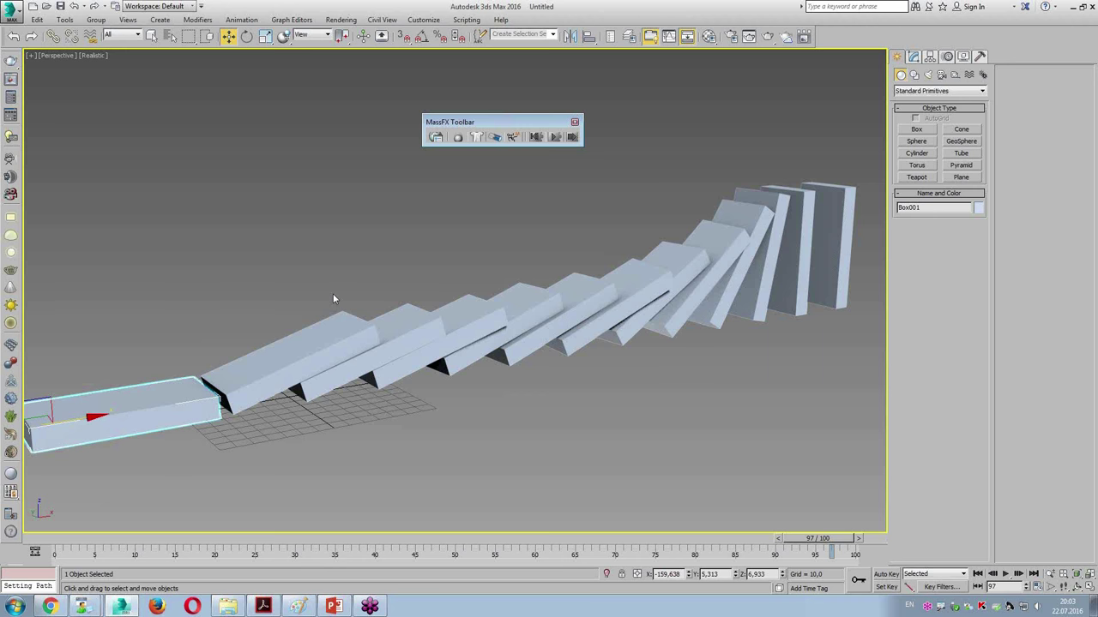
pyautogui.hotkey('alt', 'Tab')
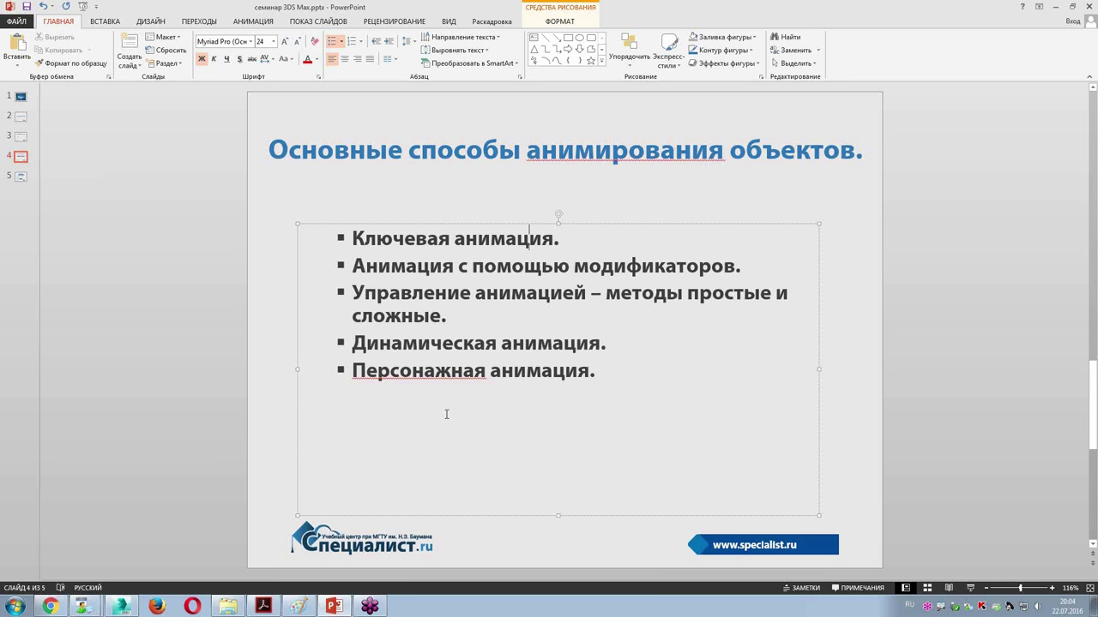
pyautogui.hotkey('alt', 'Tab')
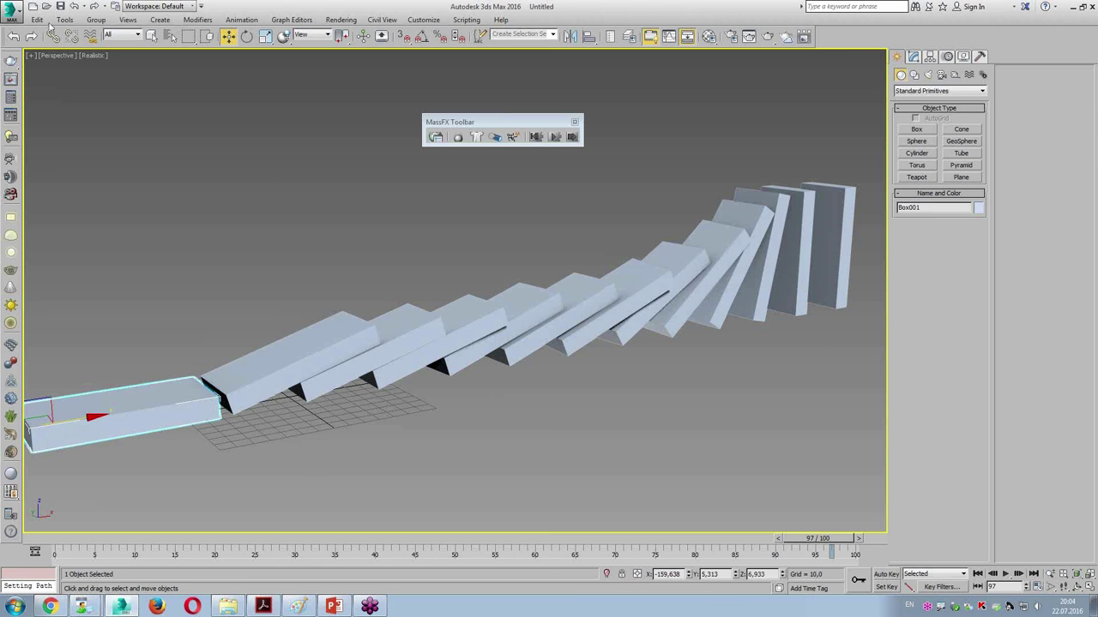
pyautogui.click(47, 6)
# Discard the domino scene and browse to the Character animation Physique folder
pyautogui.click(564, 320)
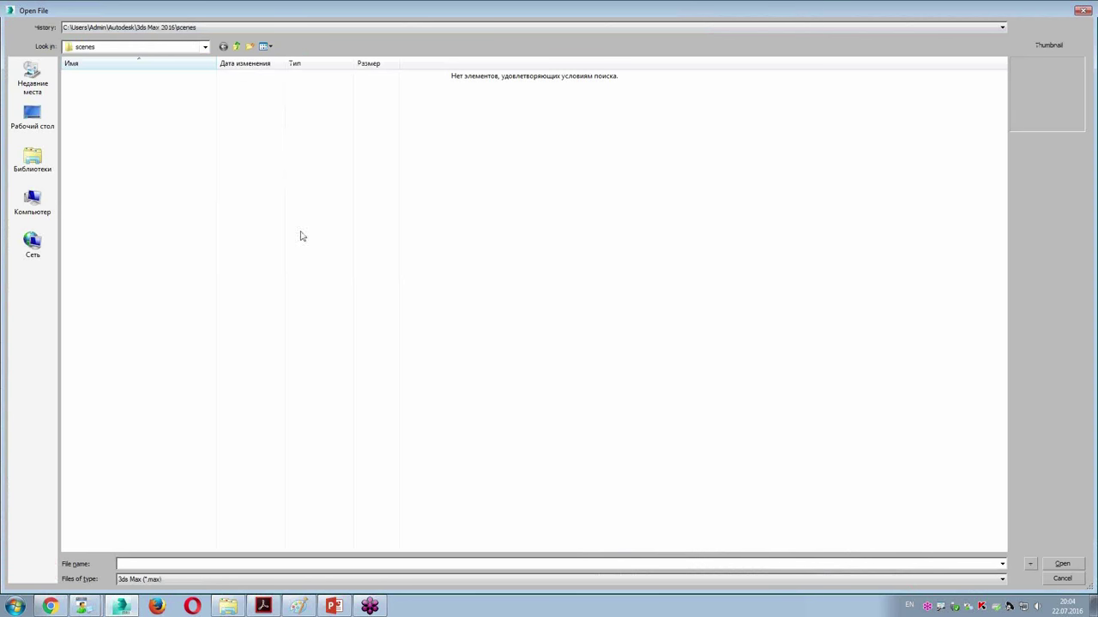
pyautogui.click(200, 27)
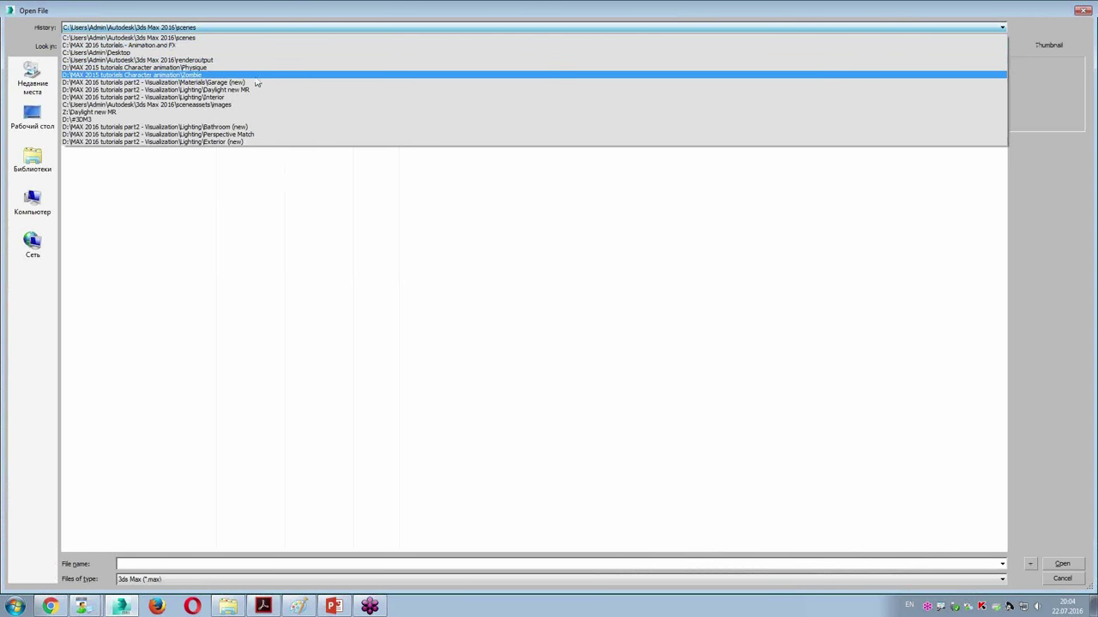
pyautogui.click(180, 75)
pyautogui.click(237, 46)
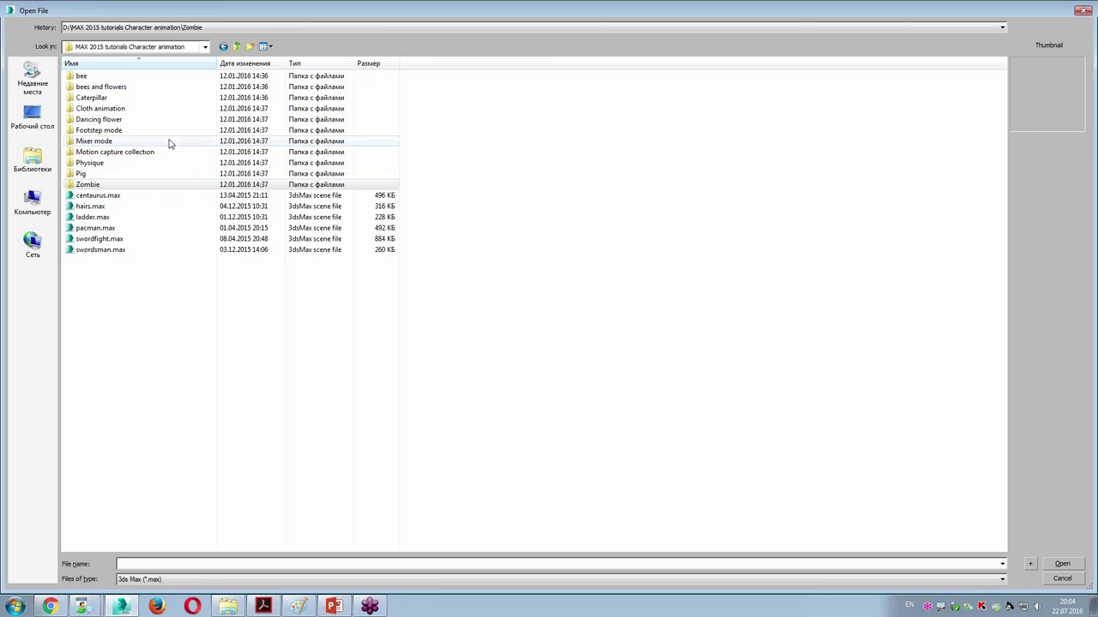
pyautogui.doubleClick(109, 130)
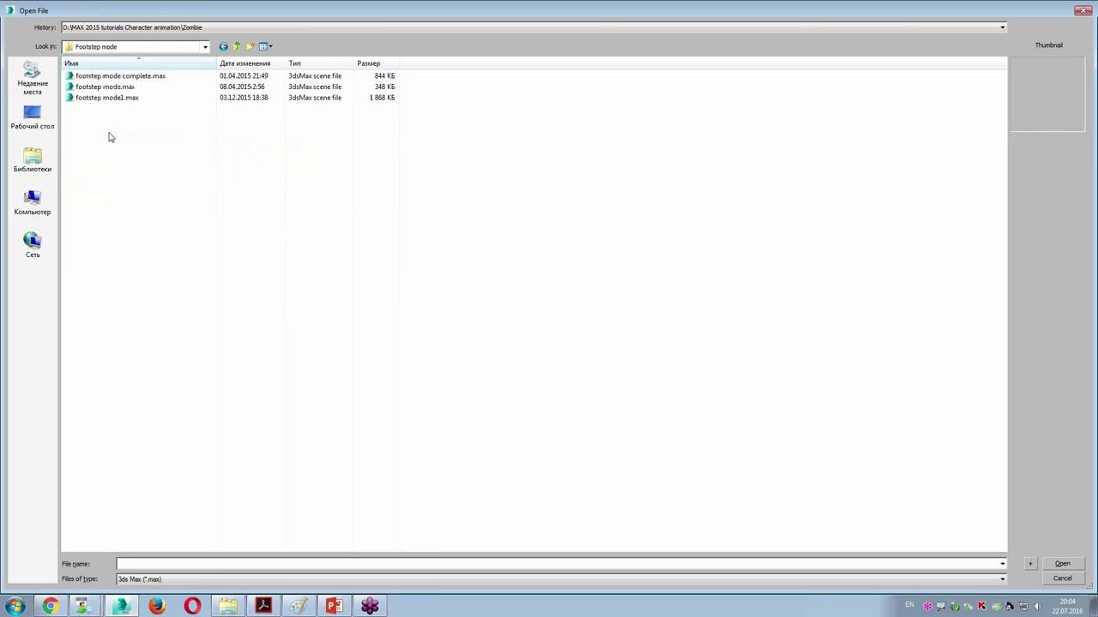
pyautogui.click(237, 46)
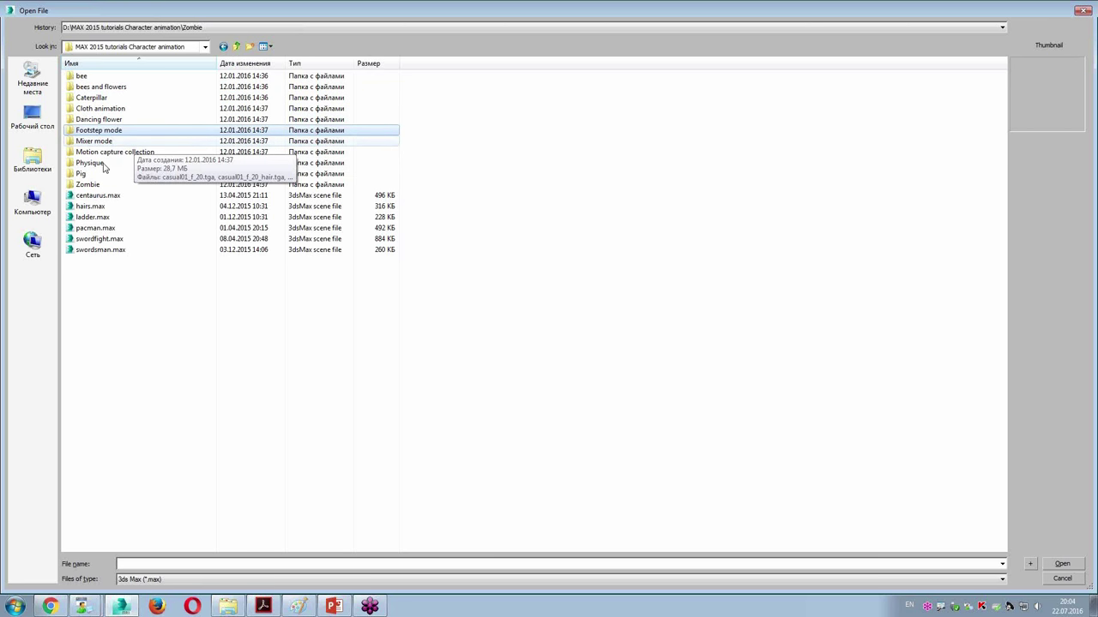
pyautogui.doubleClick(103, 167)
# Open soccer player complete skin.max and accept the Gamma & LUT mismatch prompt
pyautogui.click(115, 98)
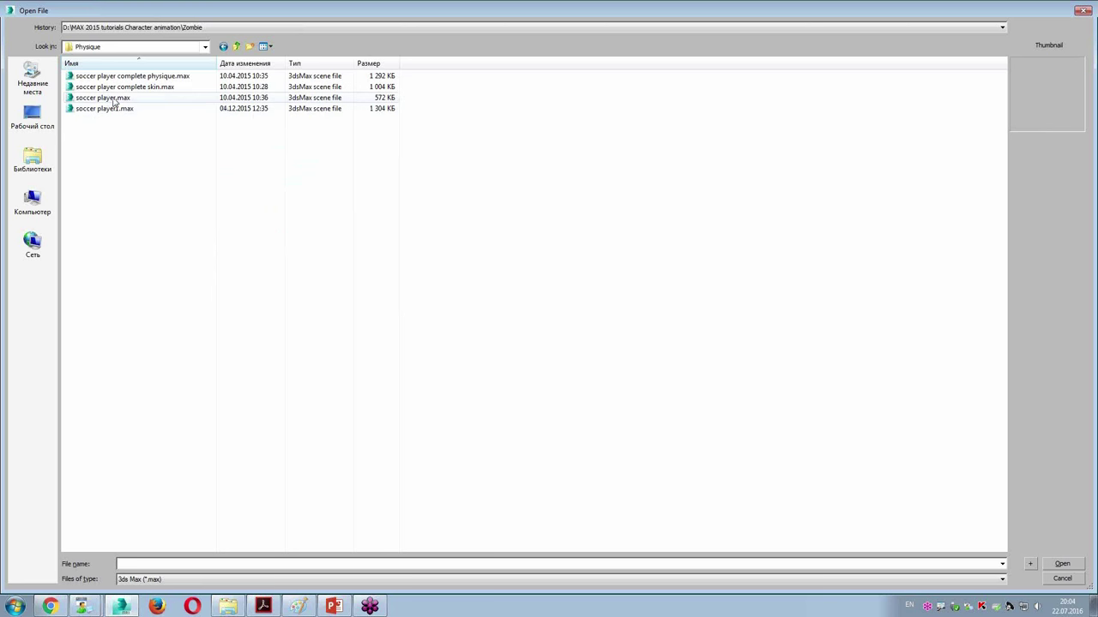
pyautogui.click(130, 88)
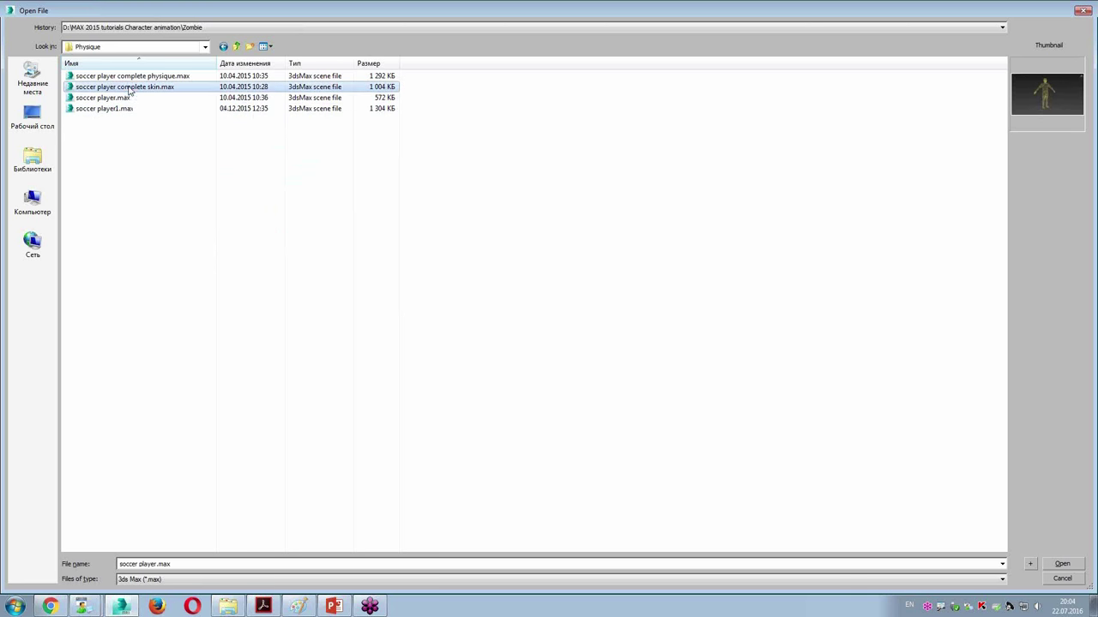
pyautogui.click(138, 76)
pyautogui.click(135, 88)
pyautogui.doubleClick(148, 88)
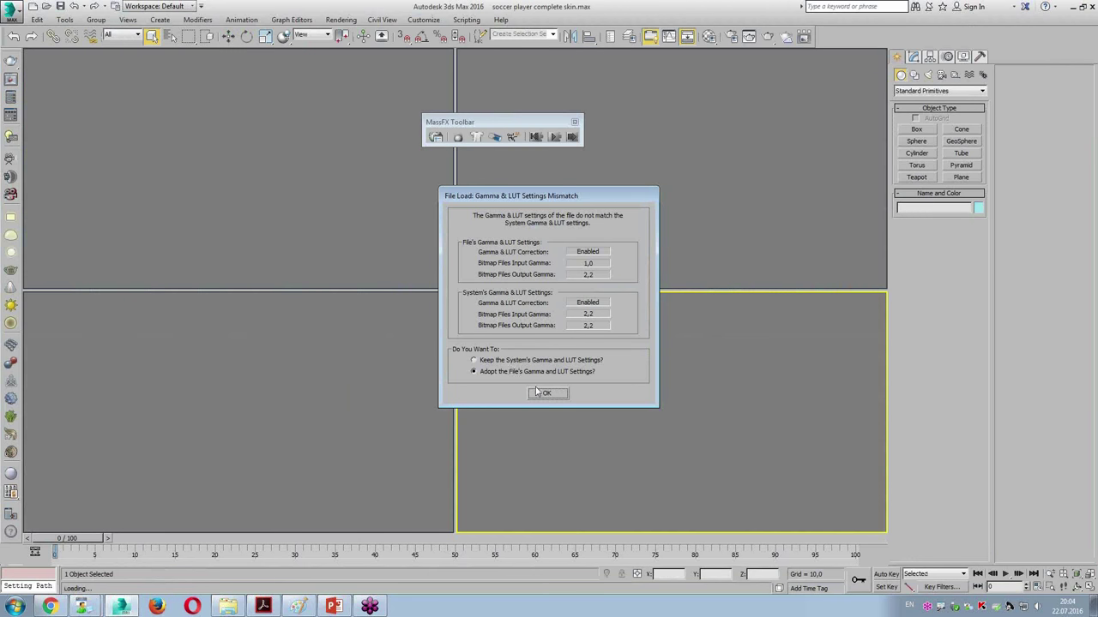
pyautogui.click(537, 391)
# Centre the player, select the mesh to show its Skin modifier, toggling wireframe display
pyautogui.moveTo(538, 355)
pyautogui.keyDown('alt'); pyautogui.mouseDown(button='middle')
pyautogui.moveTo(491, 354)
pyautogui.moveTo(404, 380)
pyautogui.mouseUp(button='middle'); pyautogui.keyUp('alt')
pyautogui.rightClick(699, 225)
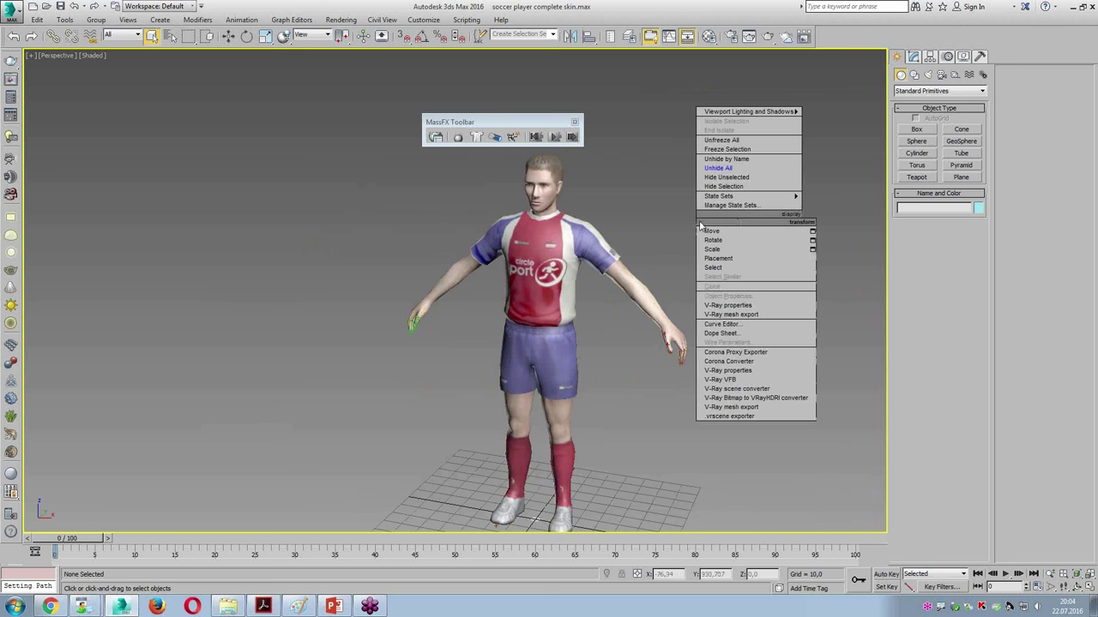
pyautogui.click(730, 167)
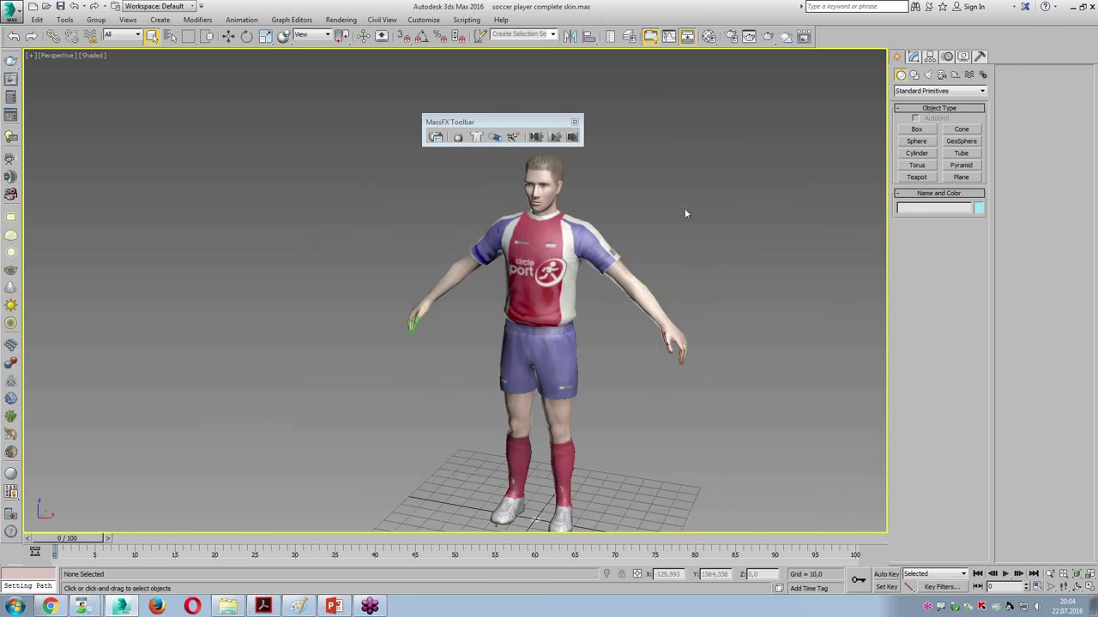
pyautogui.press('F3')
pyautogui.click(624, 258)
pyautogui.click(914, 56)
pyautogui.moveTo(740, 310)
pyautogui.mouseDown(button='middle')
pyautogui.moveTo(632, 323)
pyautogui.moveTo(609, 264)
pyautogui.moveTo(657, 252)
pyautogui.moveTo(638, 306)
pyautogui.mouseUp(button='middle')
pyautogui.scroll(3, 632, 323)
pyautogui.press('F3')
pyautogui.press('F3')
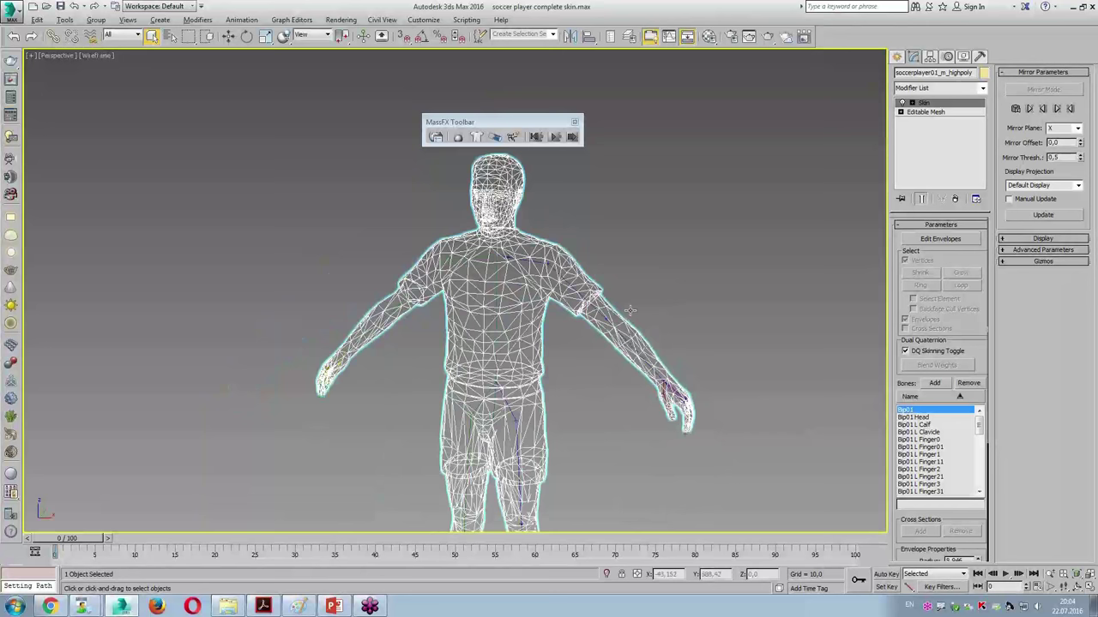
pyautogui.scroll(3, 617, 307)
# Select the left forearm bone and rotate it downward to test the skin deformation
pyautogui.click(585, 307)
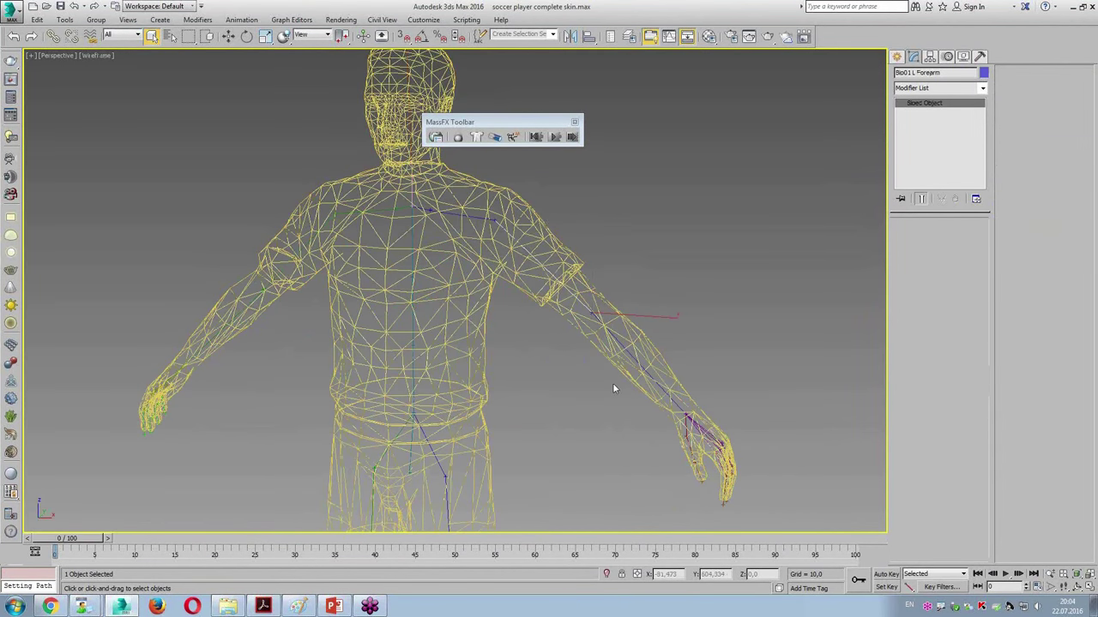
pyautogui.press('e')
pyautogui.press('F3')
pyautogui.moveTo(614, 323)
pyautogui.mouseDown()
pyautogui.moveTo(539, 331)
pyautogui.moveTo(623, 385)
pyautogui.mouseUp()
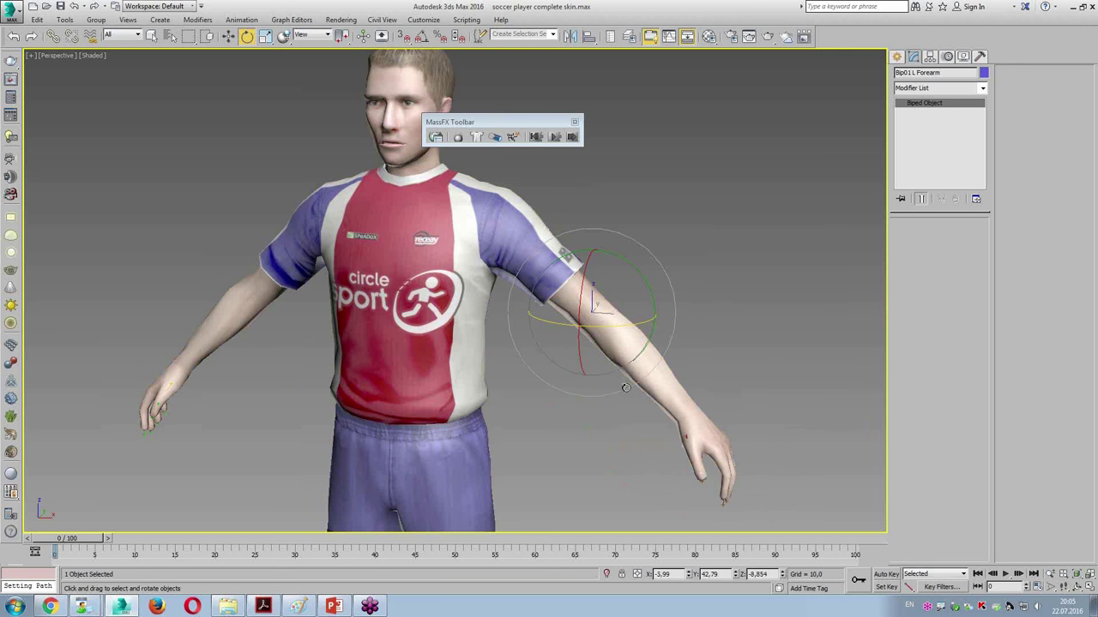
pyautogui.press('F3')
pyautogui.press('F3')
# With Auto Key, bend the left forearm inward at frame 32, straighten it at frame 0, then scrub to review
pyautogui.click(885, 575)
pyautogui.moveTo(71, 543); pyautogui.dragTo(300, 540)
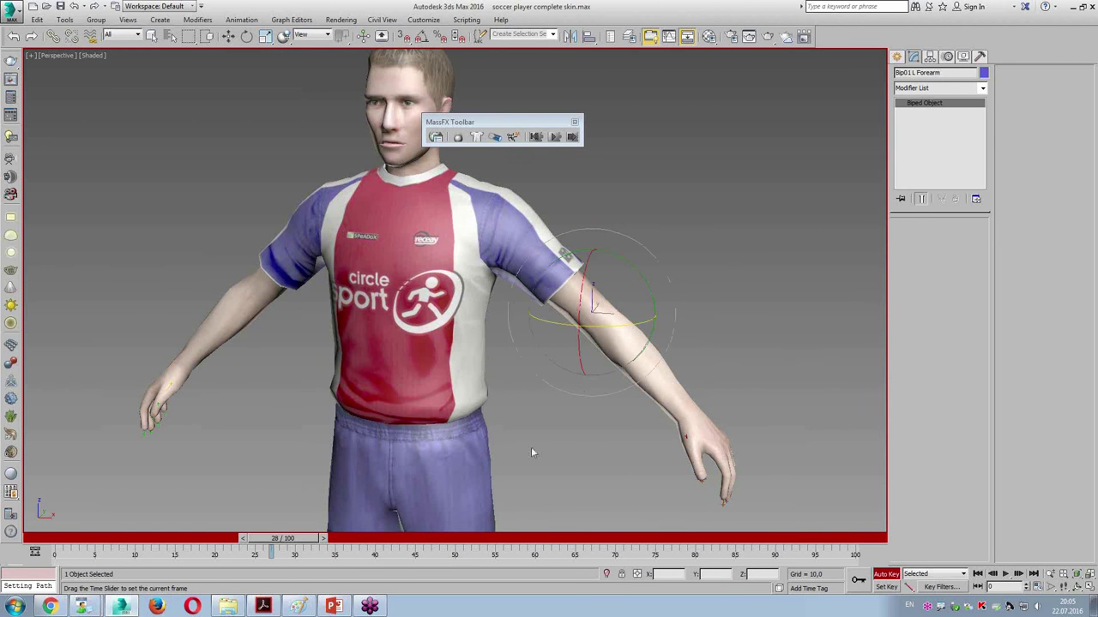
pyautogui.moveTo(605, 324); pyautogui.dragTo(532, 330)
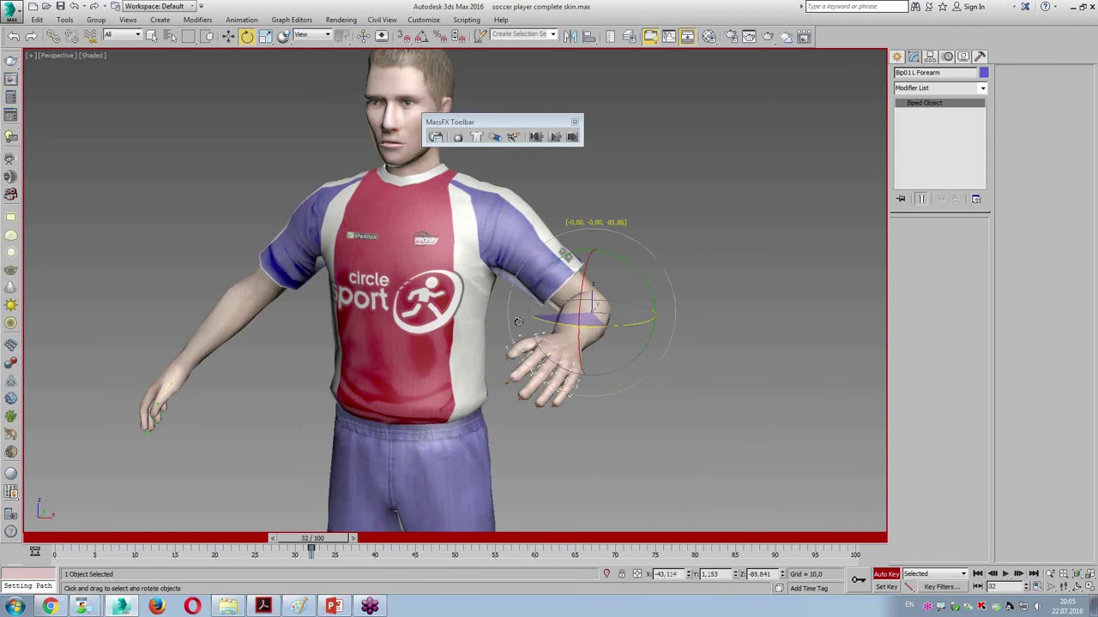
pyautogui.moveTo(310, 538); pyautogui.dragTo(73, 538)
pyautogui.press('e')
pyautogui.moveTo(624, 327); pyautogui.dragTo(708, 336)
pyautogui.click(886, 573)
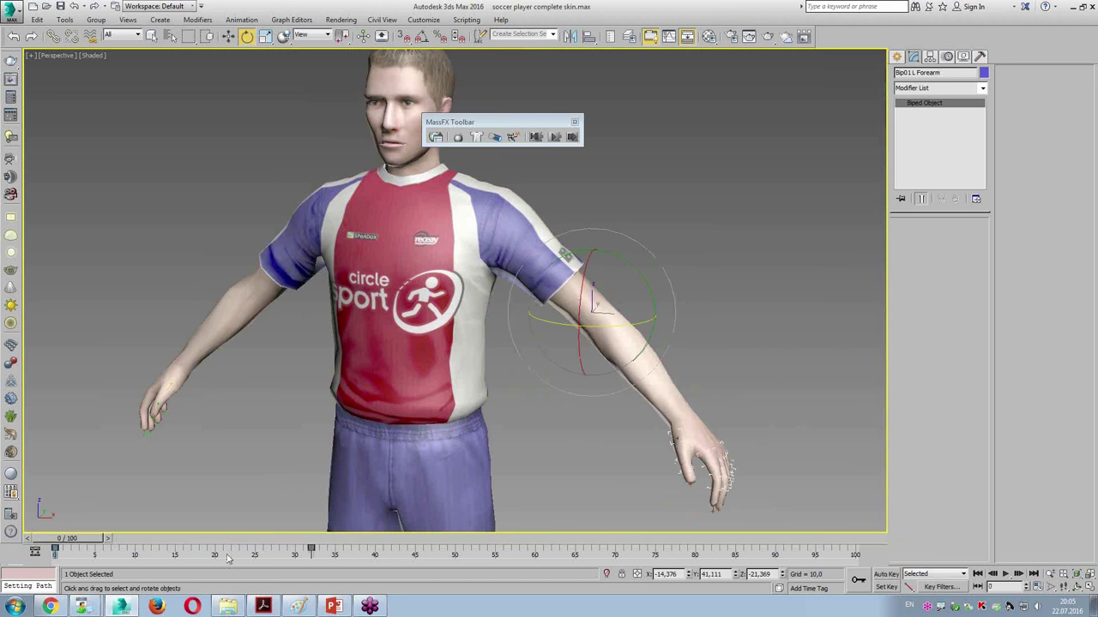
pyautogui.moveTo(106, 547)
pyautogui.mouseDown()
pyautogui.moveTo(24, 536)
pyautogui.moveTo(320, 554)
pyautogui.moveTo(34, 547)
pyautogui.mouseUp()
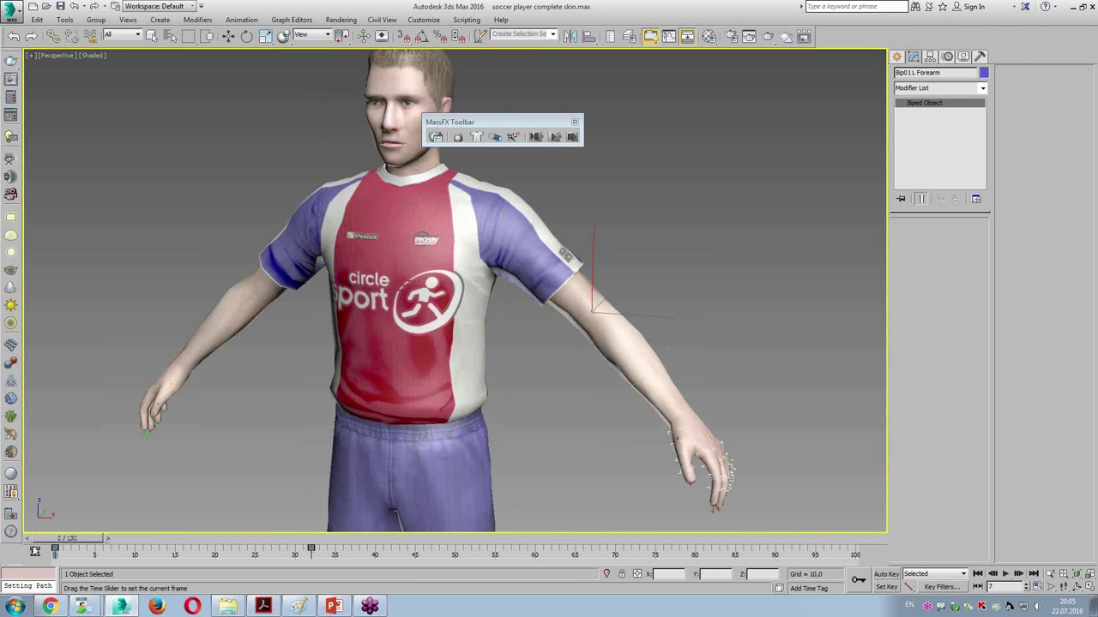
pyautogui.press('e')
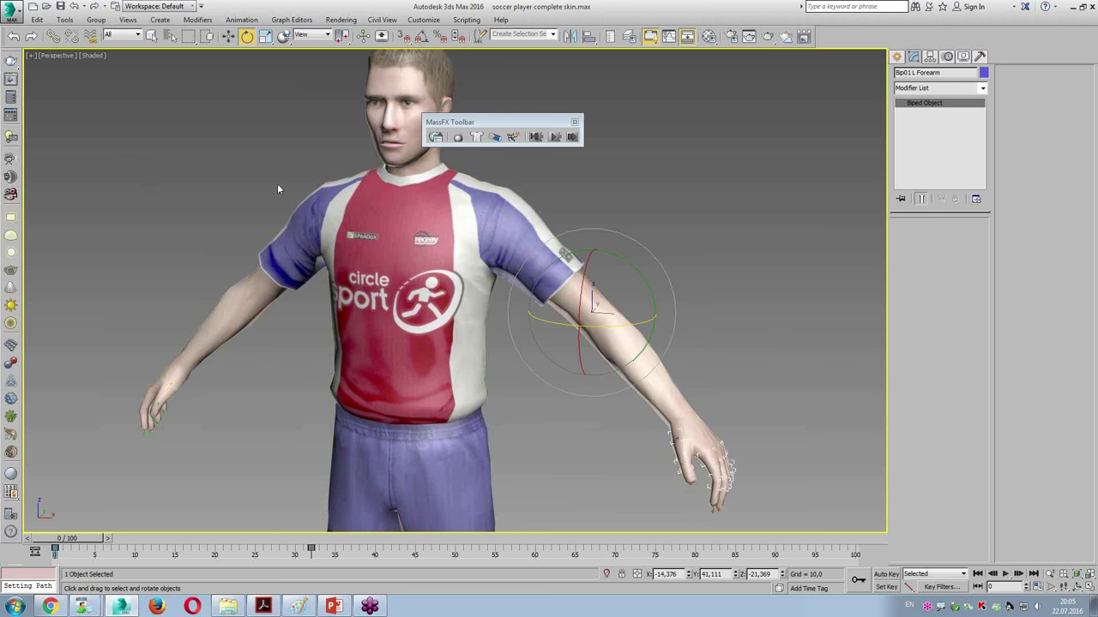
pyautogui.click(50, 7)
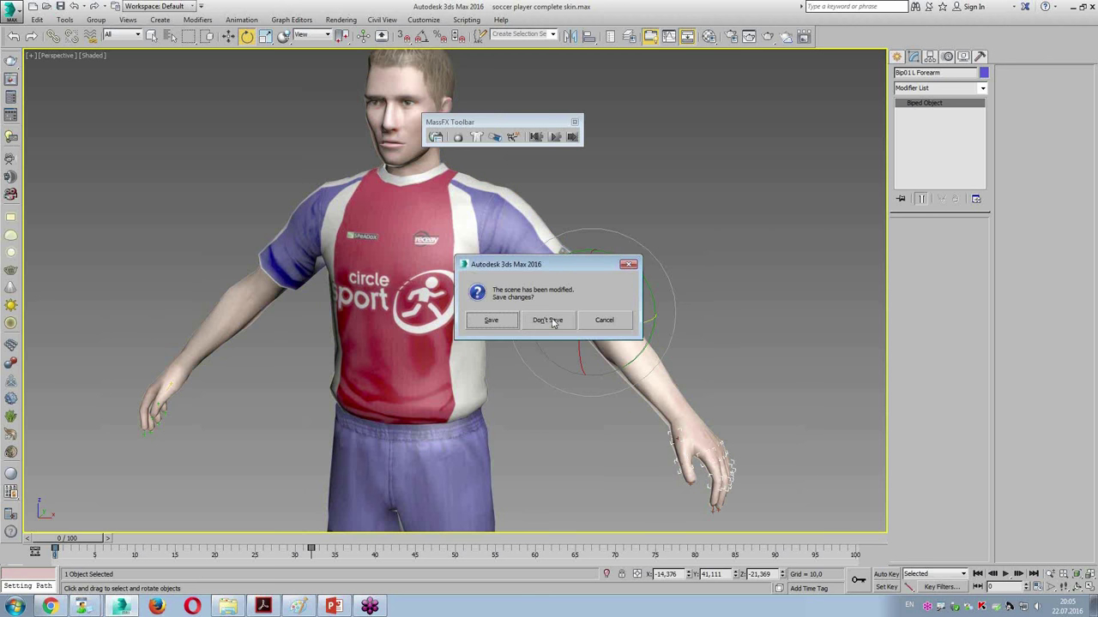
# Open soccer player complete physique.max unsaved, then select the mesh and left forearm in the Motion panel
pyautogui.click(549, 319)
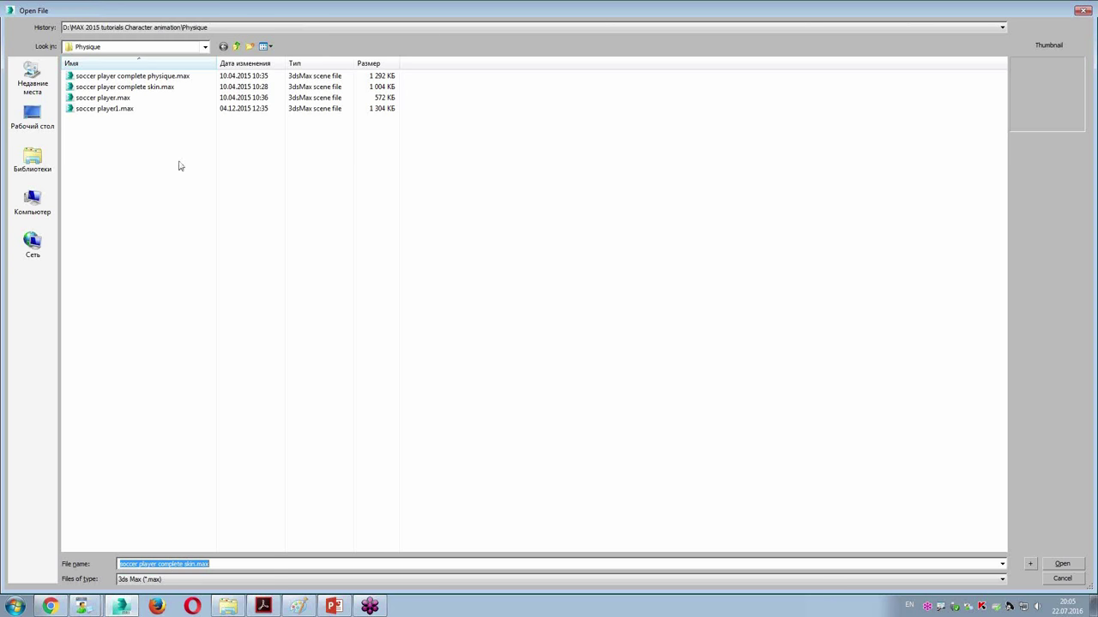
pyautogui.doubleClick(164, 76)
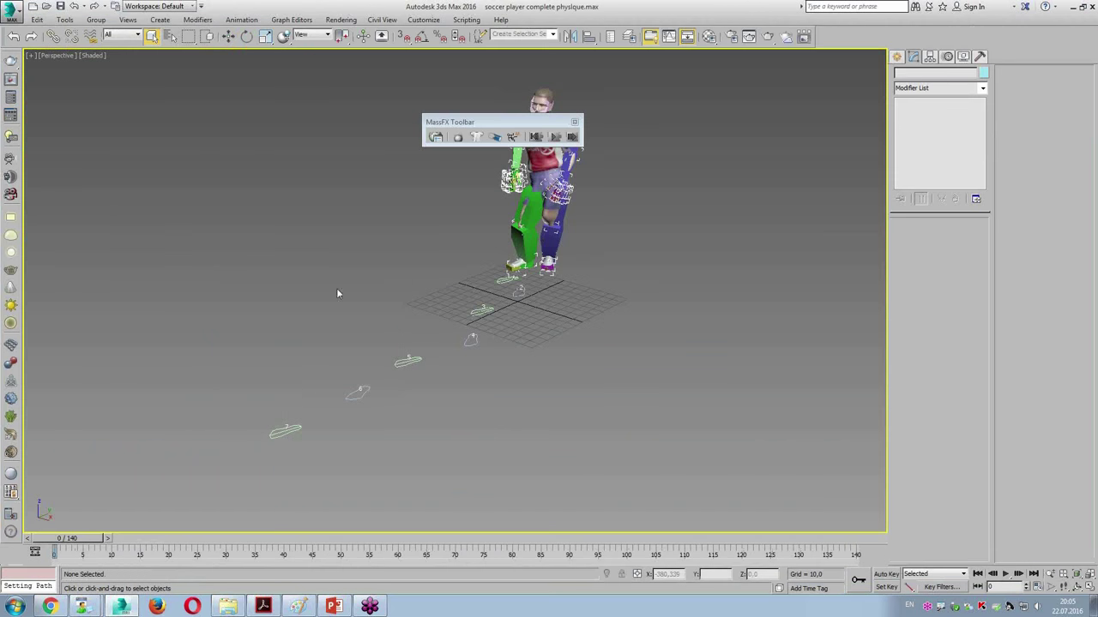
pyautogui.moveTo(496, 123); pyautogui.dragTo(340, 140)
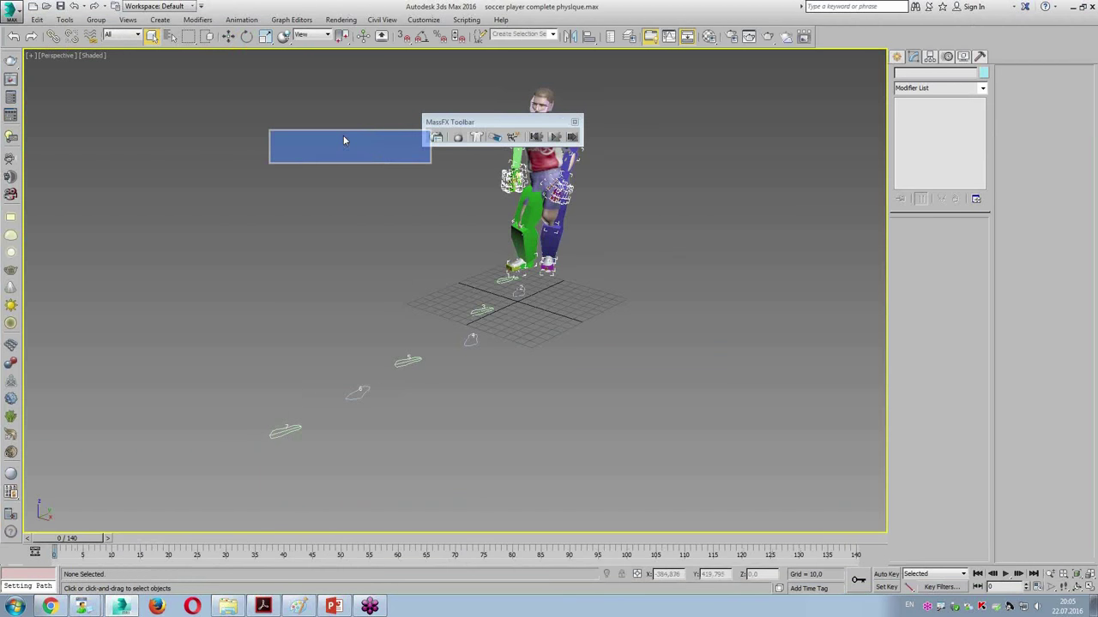
pyautogui.click(560, 124)
pyautogui.scroll(5, 560, 124)
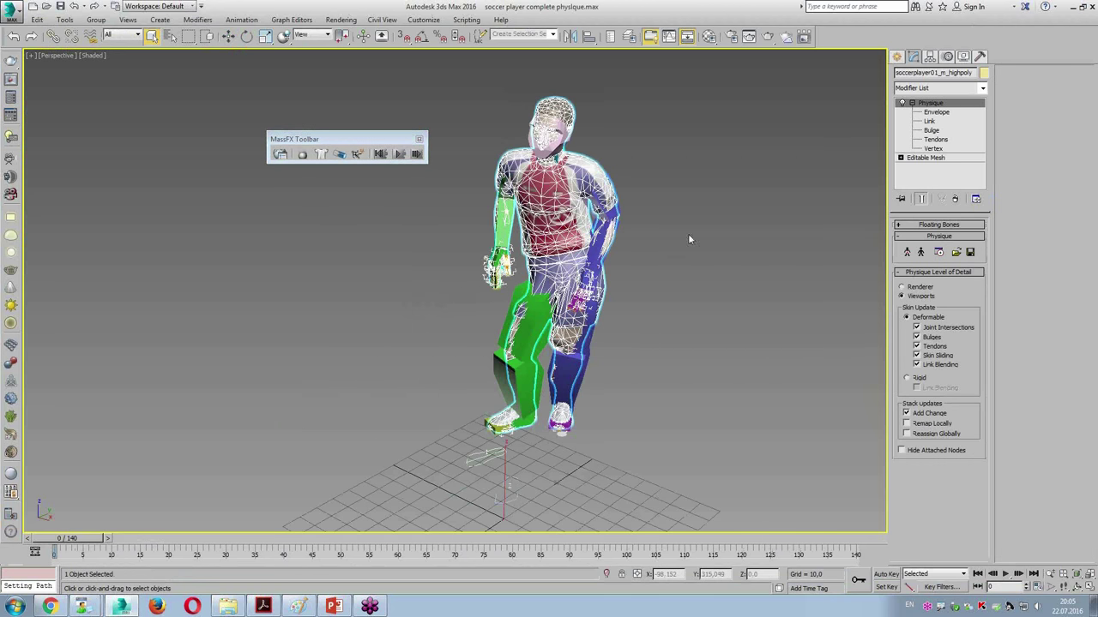
pyautogui.click(947, 57)
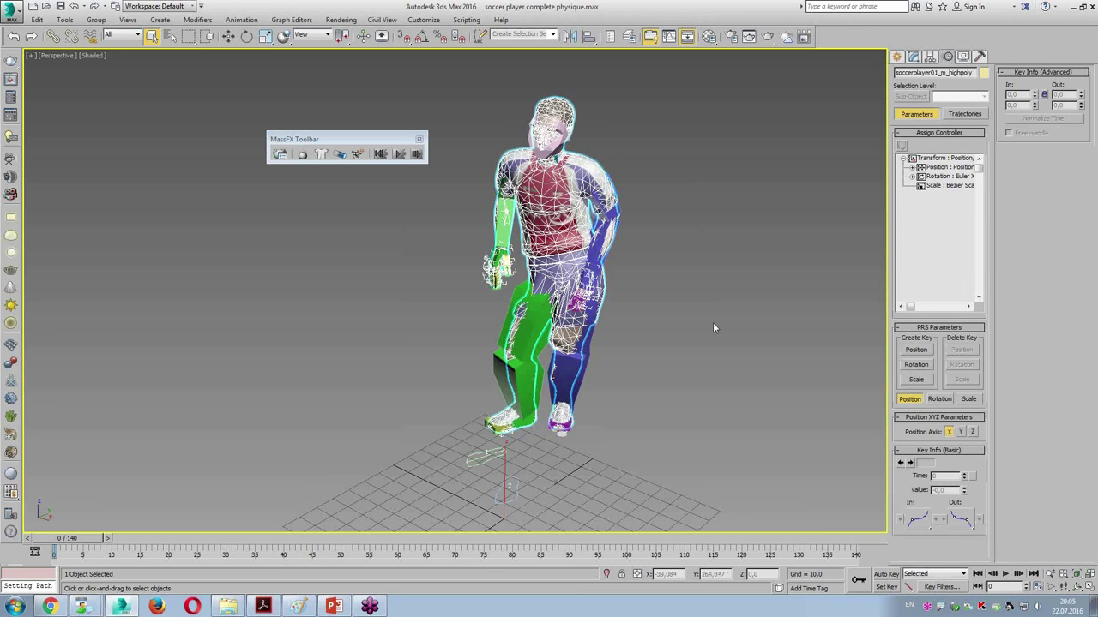
pyautogui.click(598, 249)
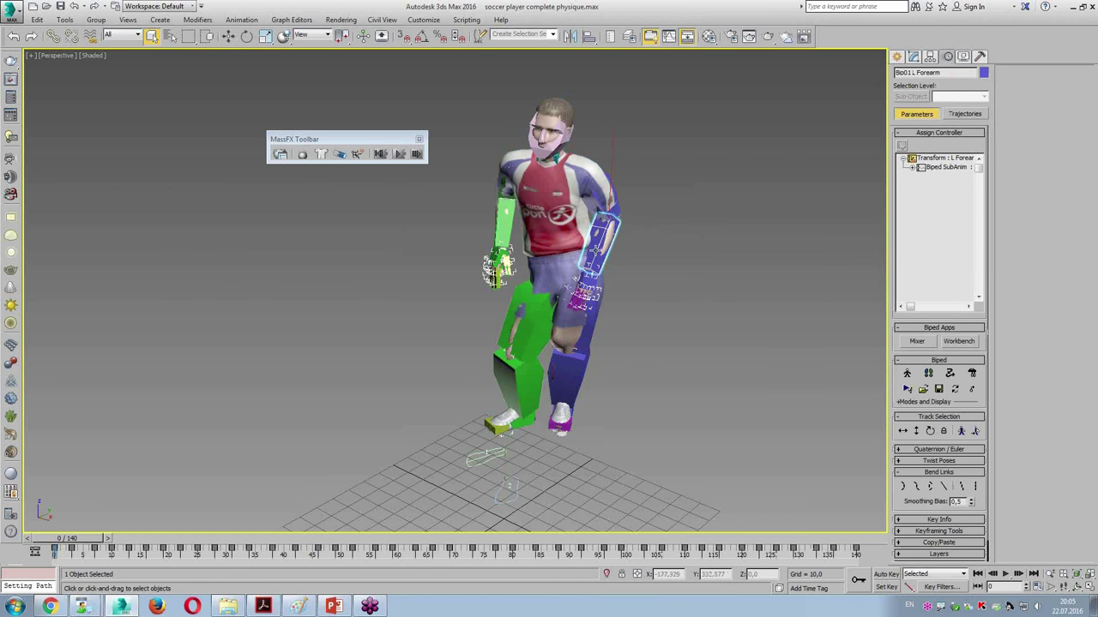
# Load the NTSC_dancing5.bip dancing motion clip onto the biped and dismiss the obsolete-file warning
pyautogui.click(922, 390)
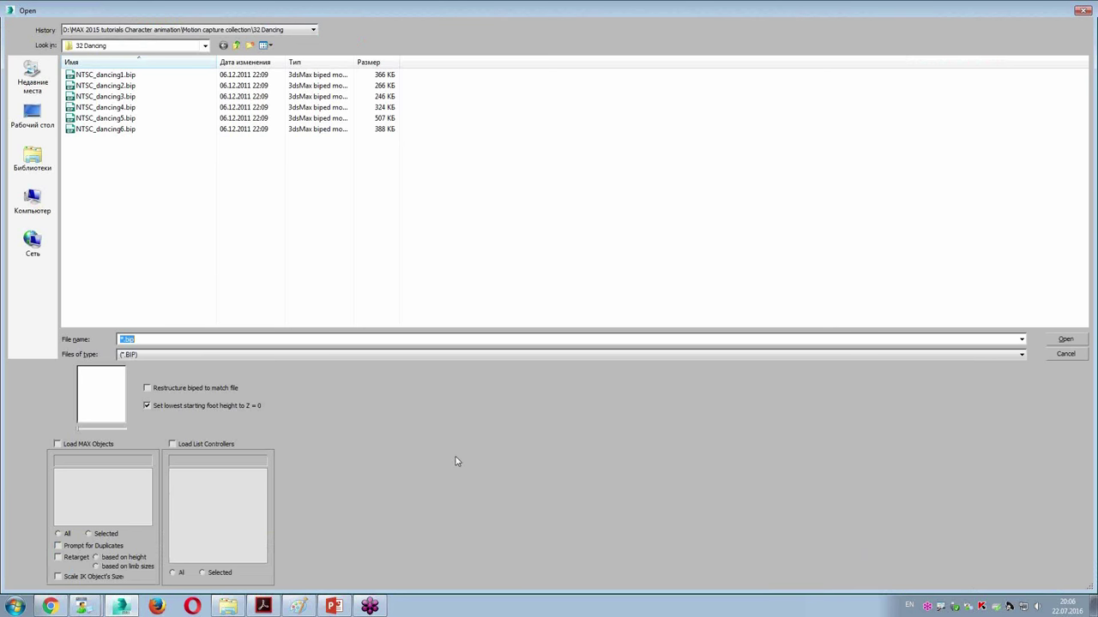
pyautogui.click(106, 119)
pyautogui.doubleClick(107, 118)
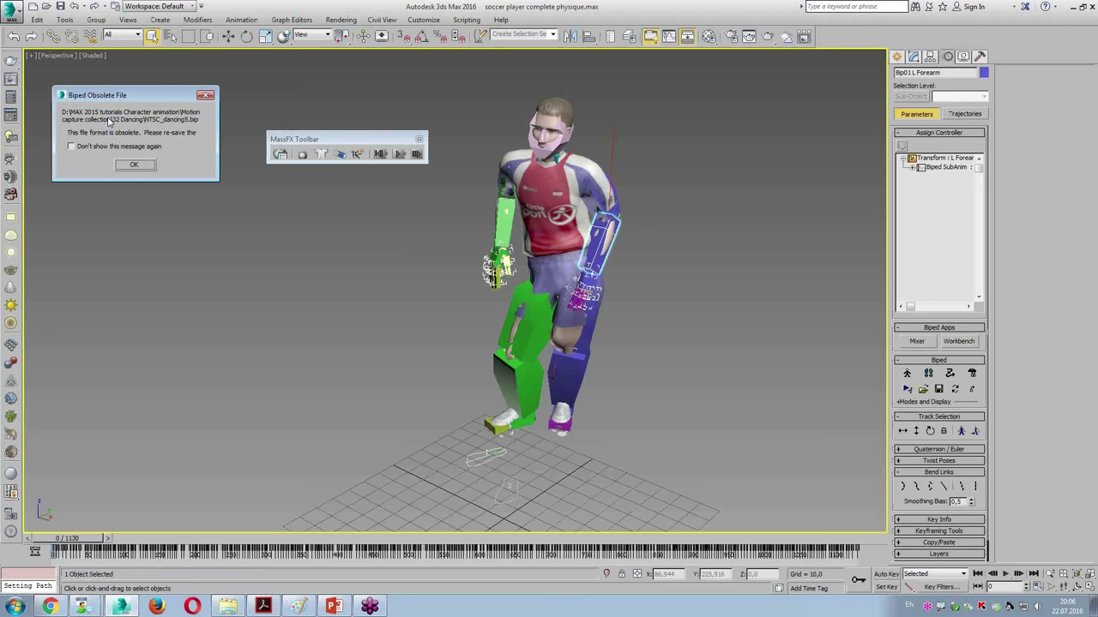
pyautogui.click(146, 169)
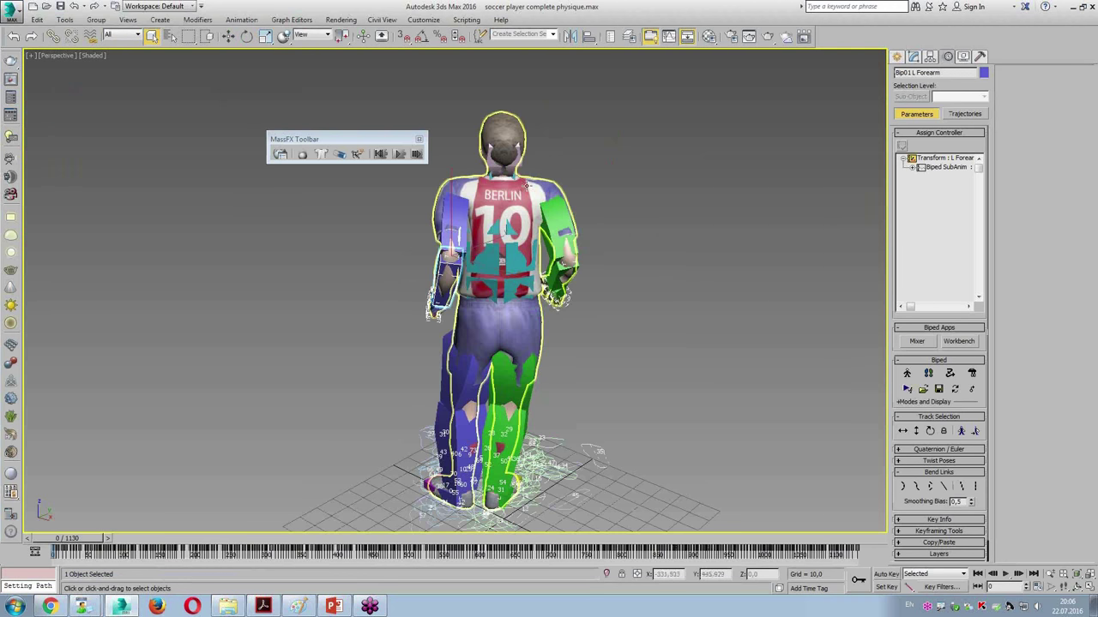
# Return the viewport to plain shading, reframe the view around the player and play the dance
pyautogui.click(463, 326)
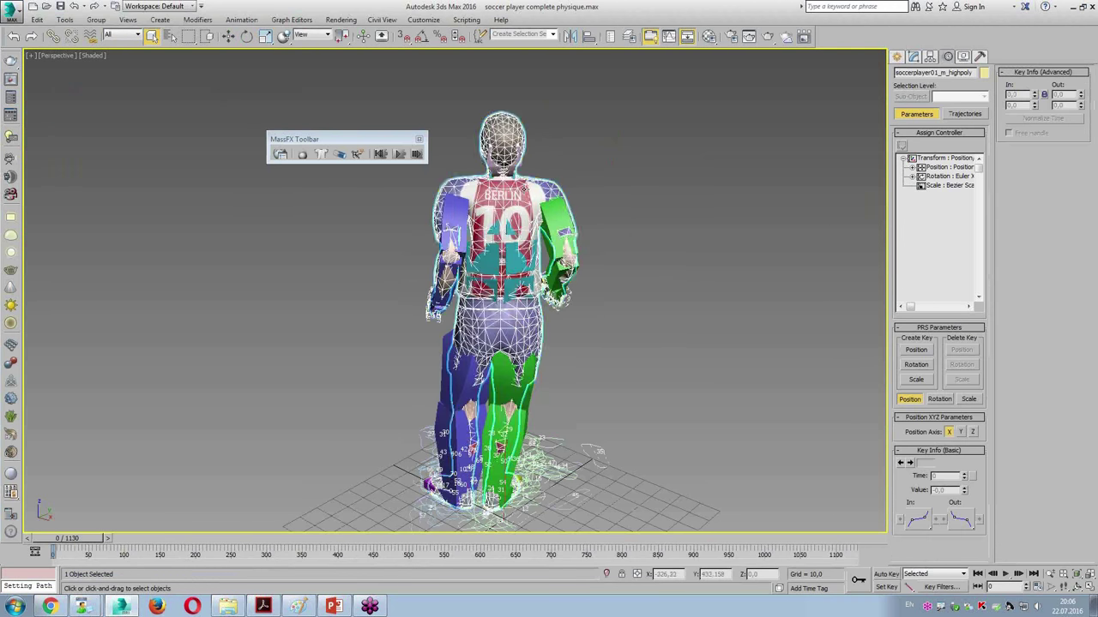
pyautogui.click(622, 351)
pyautogui.press('F4')
pyautogui.moveTo(378, 140); pyautogui.dragTo(230, 122)
pyautogui.click(1005, 574)
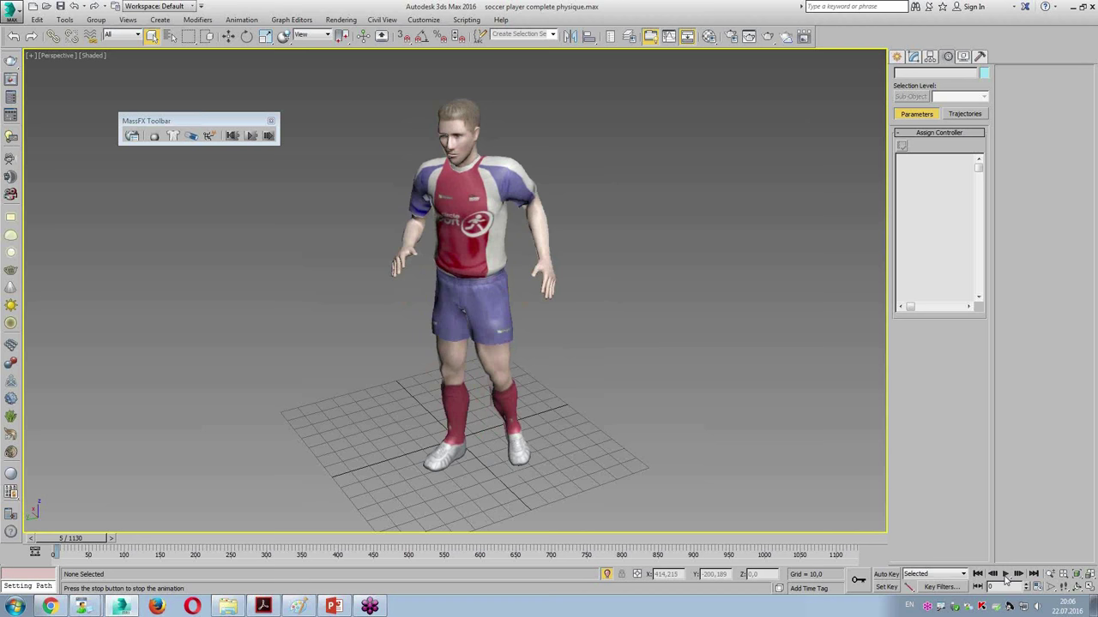
# Rewind to frame 0, replay the dance, stop at frame 182 and select the player mesh
pyautogui.rightClick(1005, 577)
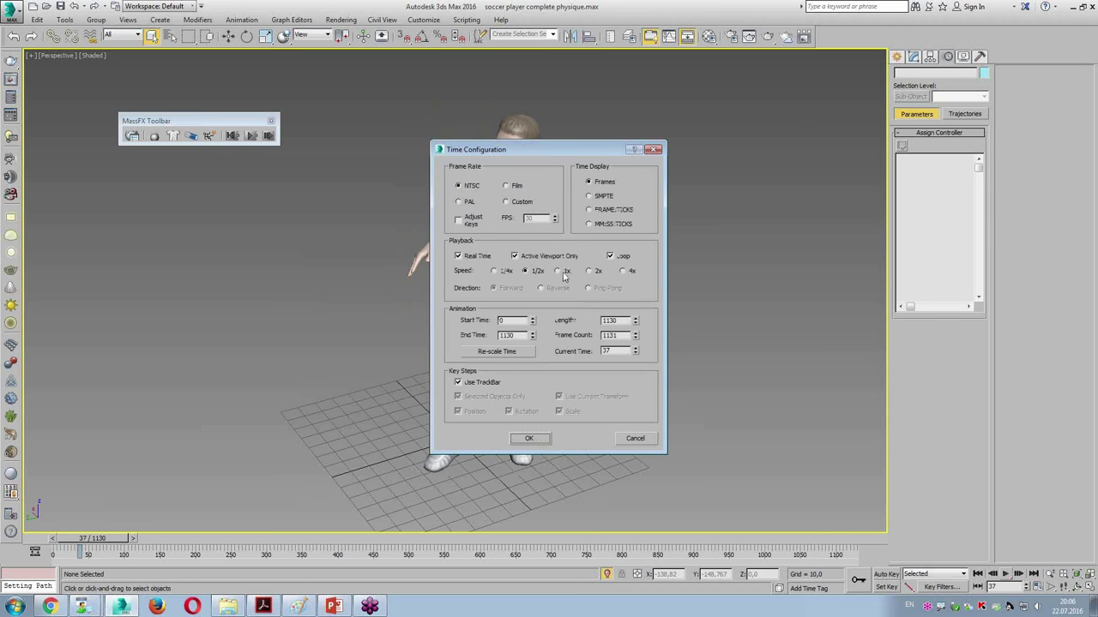
pyautogui.click(531, 441)
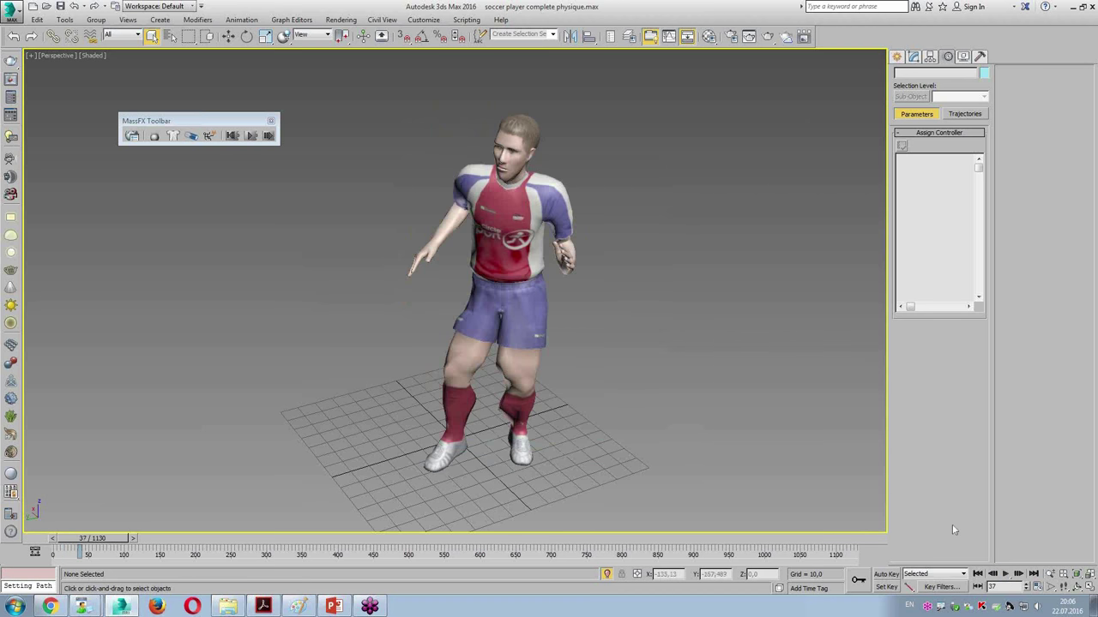
pyautogui.click(977, 573)
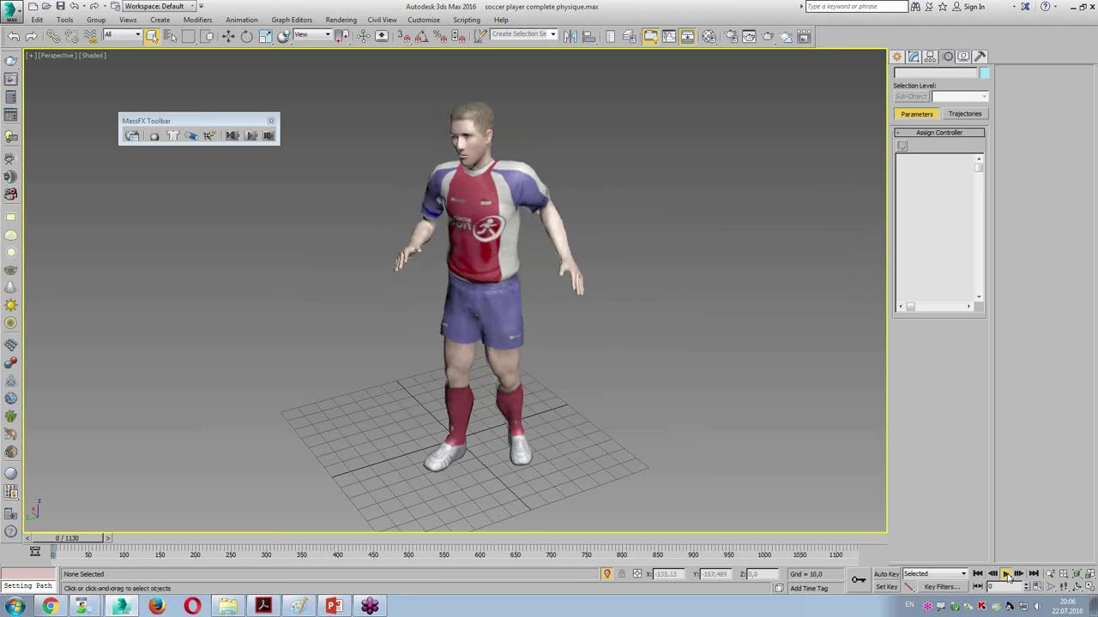
pyautogui.click(1006, 573)
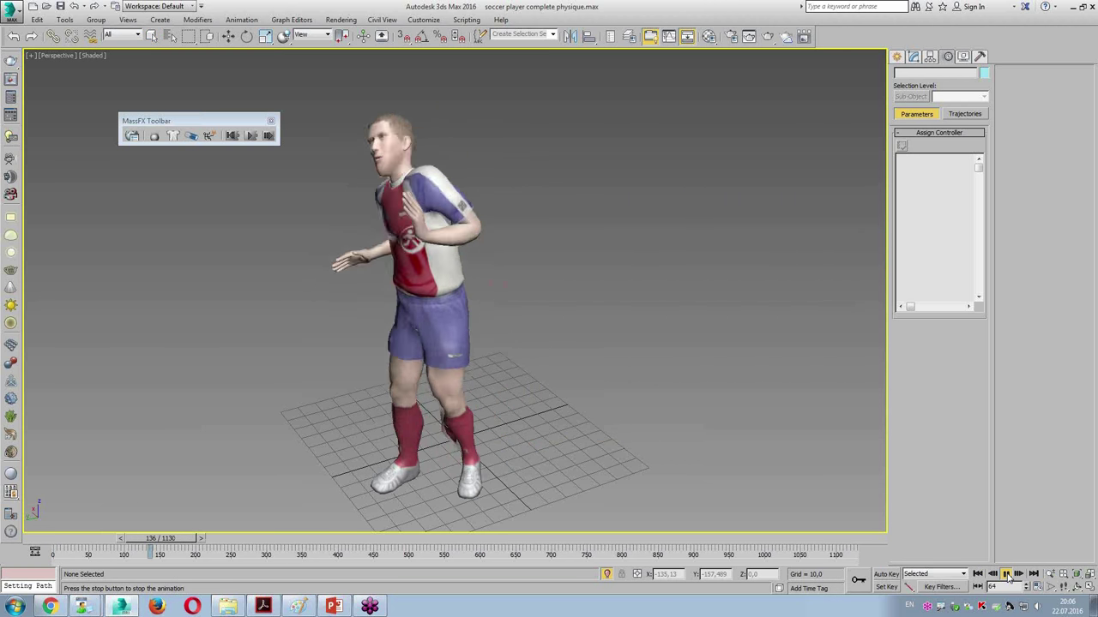
pyautogui.click(1006, 575)
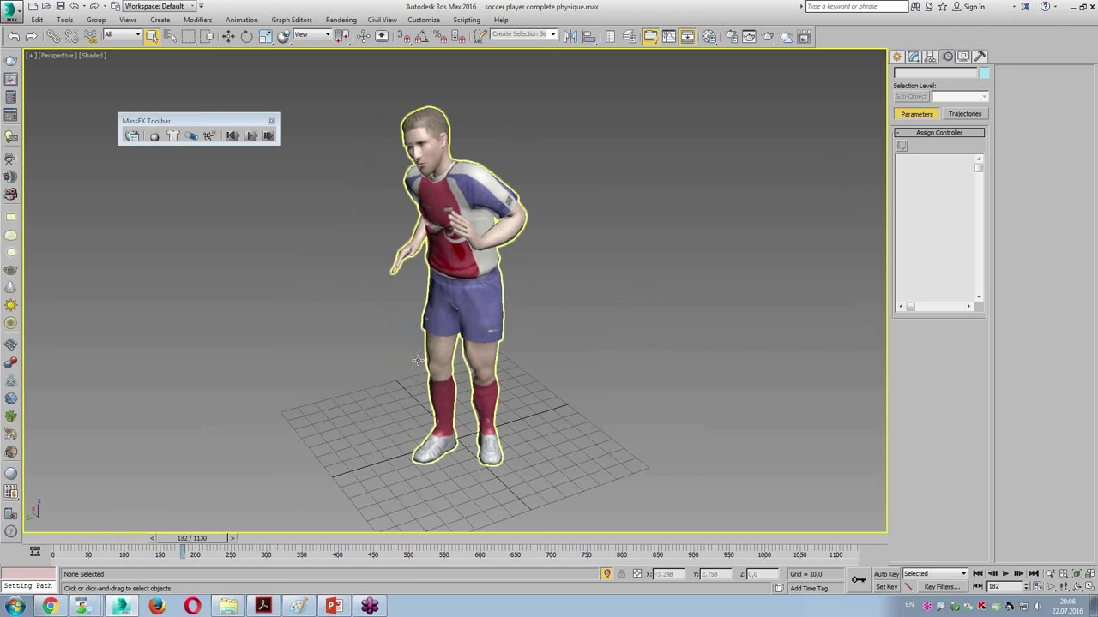
pyautogui.click(473, 326)
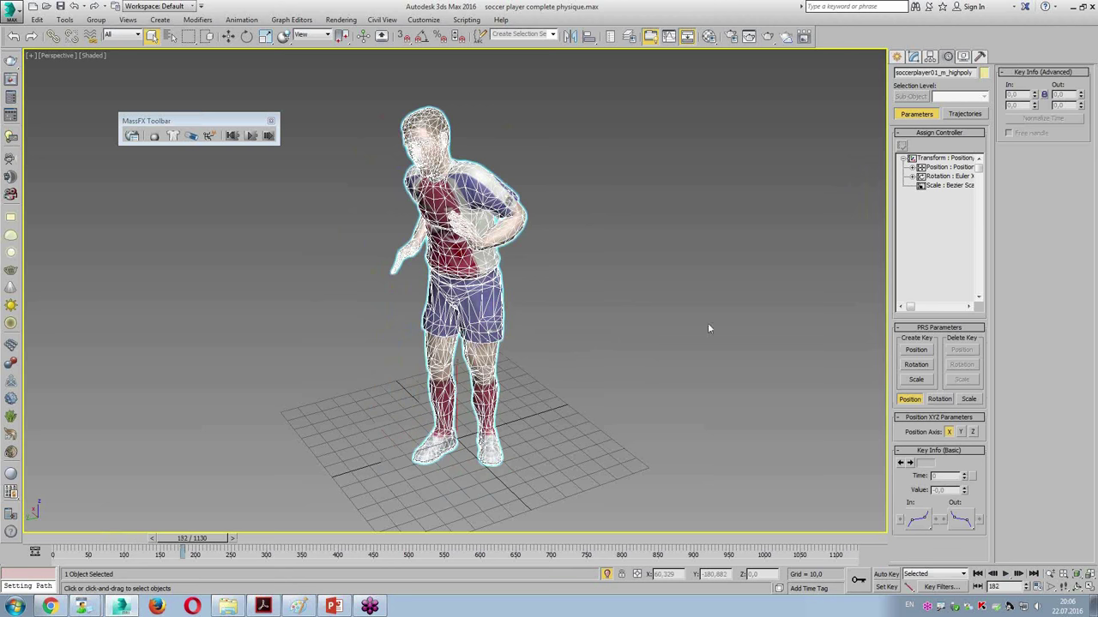
# Make the player mesh see-through with Alt+X and enter Physique envelope editing
pyautogui.hotkey('alt', 'x')
pyautogui.keyDown('alt'); pyautogui.moveTo(652, 360); pyautogui.dragTo(749, 341, button='middle'); pyautogui.keyUp('alt')
pyautogui.scroll(4, 626, 373)
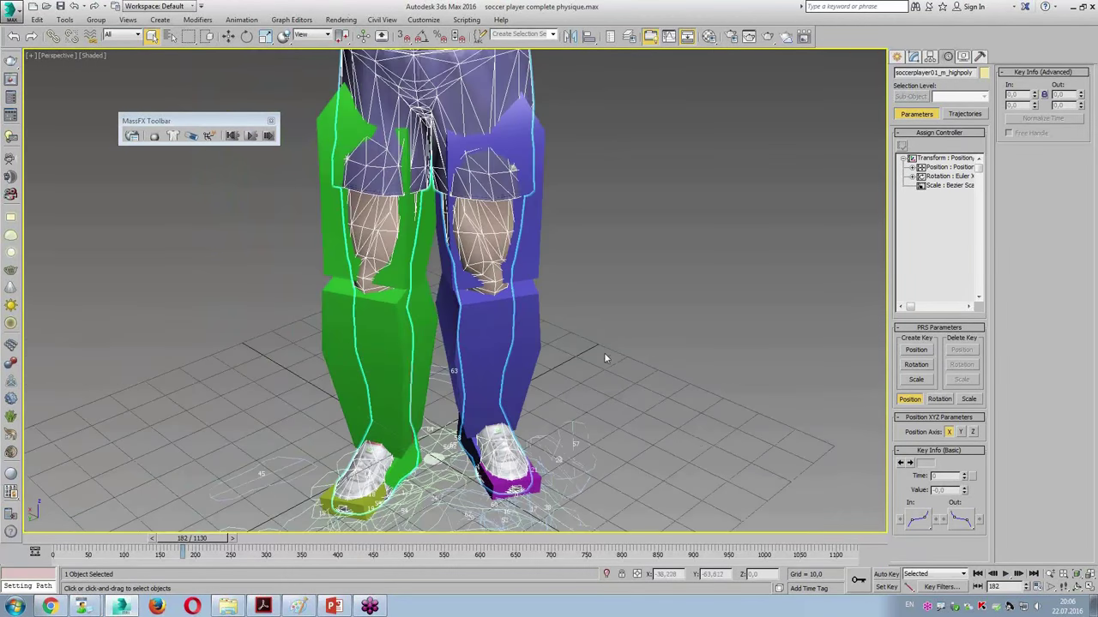
pyautogui.scroll(2, 686, 429)
pyautogui.click(444, 217)
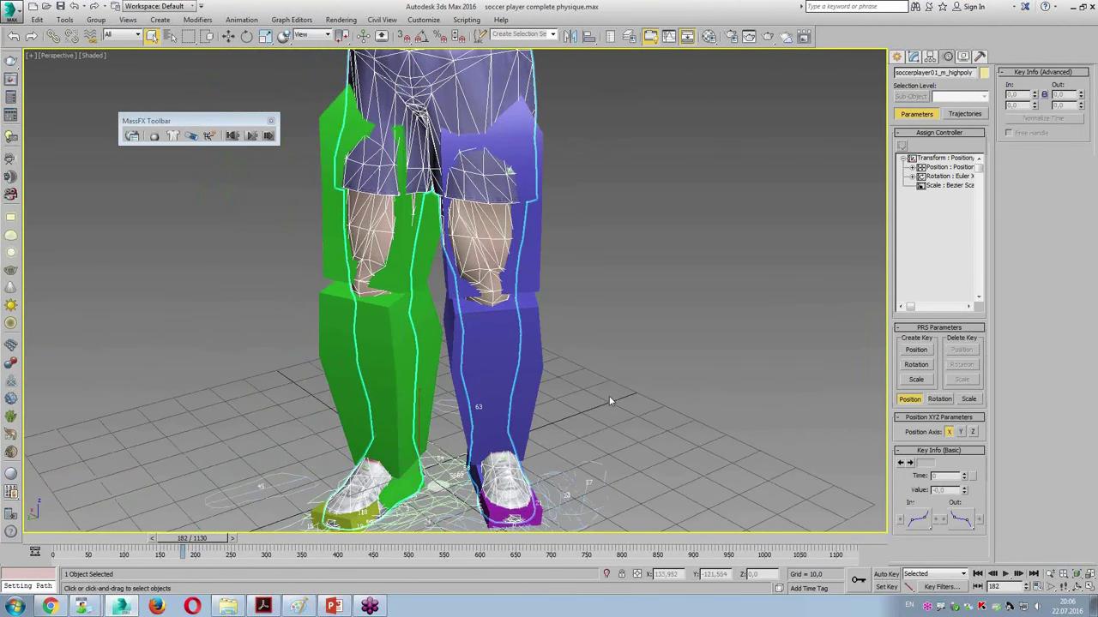
pyautogui.click(444, 216)
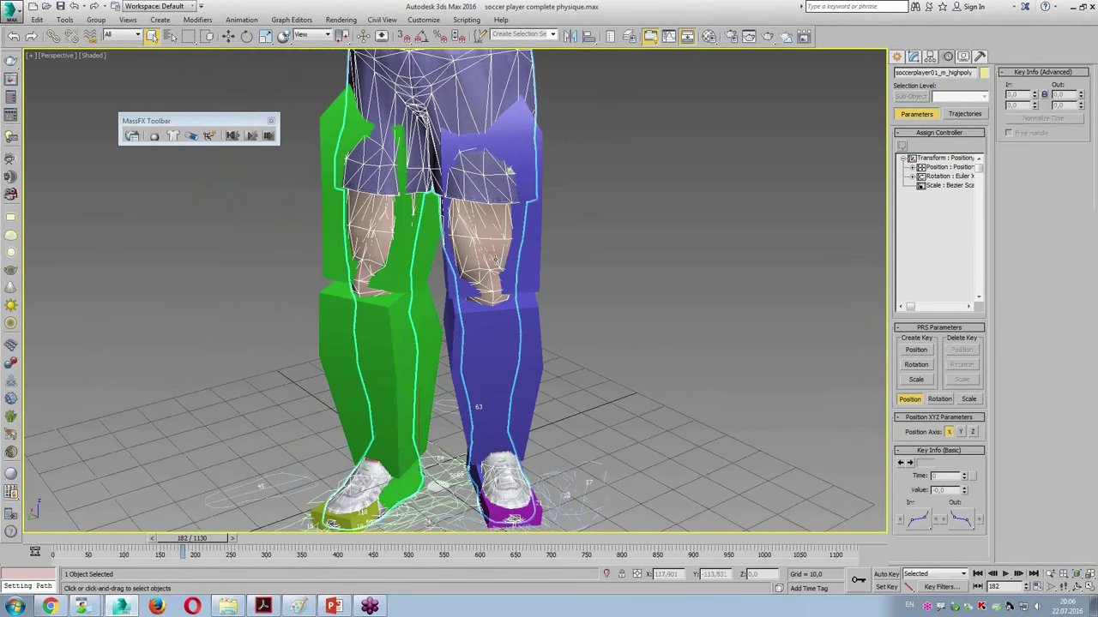
pyautogui.click(912, 57)
pyautogui.click(935, 111)
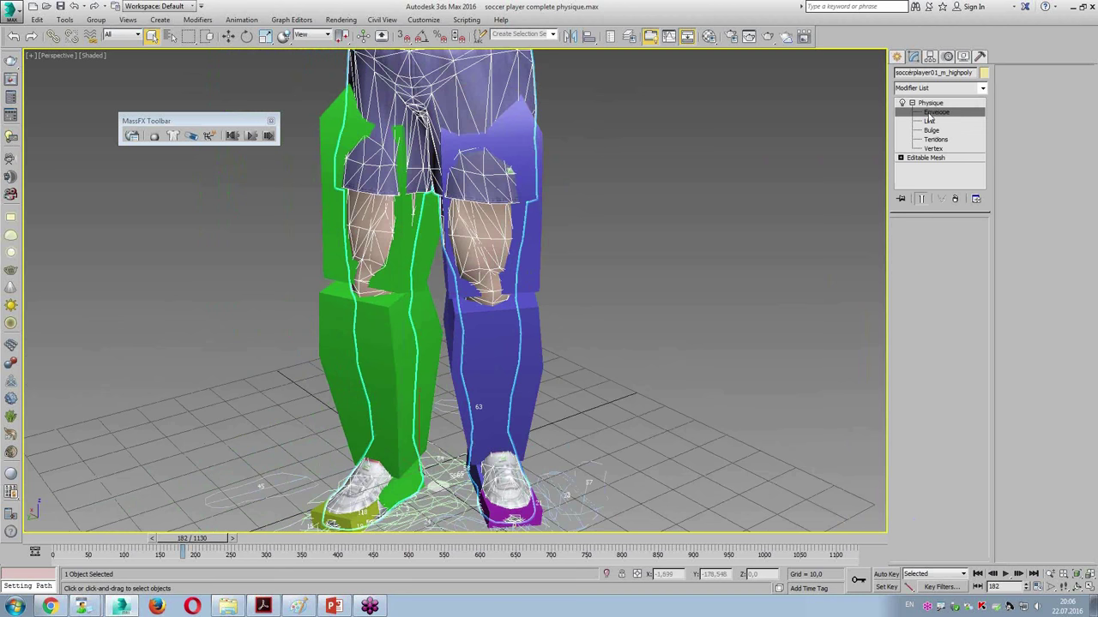
# Select the left calf envelope and set the reference coordinate system to Local
pyautogui.keyDown('alt'); pyautogui.moveTo(625, 333); pyautogui.dragTo(624, 333, button='middle'); pyautogui.keyUp('alt')
pyautogui.press('F4')
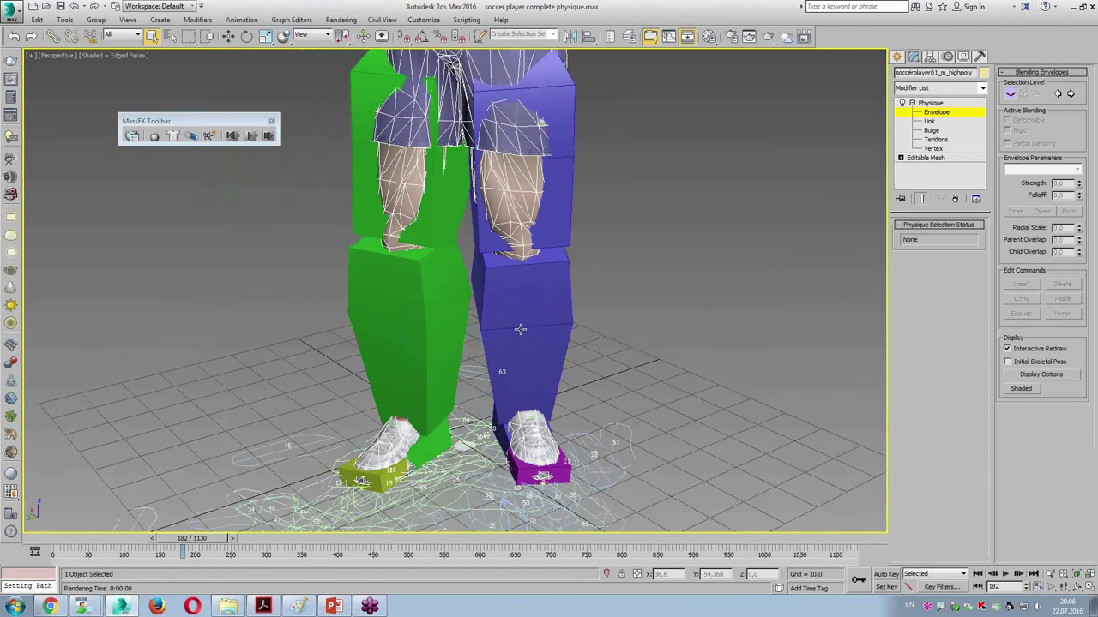
pyautogui.click(522, 330)
pyautogui.press('F4')
pyautogui.moveTo(521, 329)
pyautogui.keyDown('alt'); pyautogui.mouseDown(button='middle')
pyautogui.moveTo(544, 343)
pyautogui.moveTo(409, 339)
pyautogui.mouseUp(button='middle'); pyautogui.keyUp('alt')
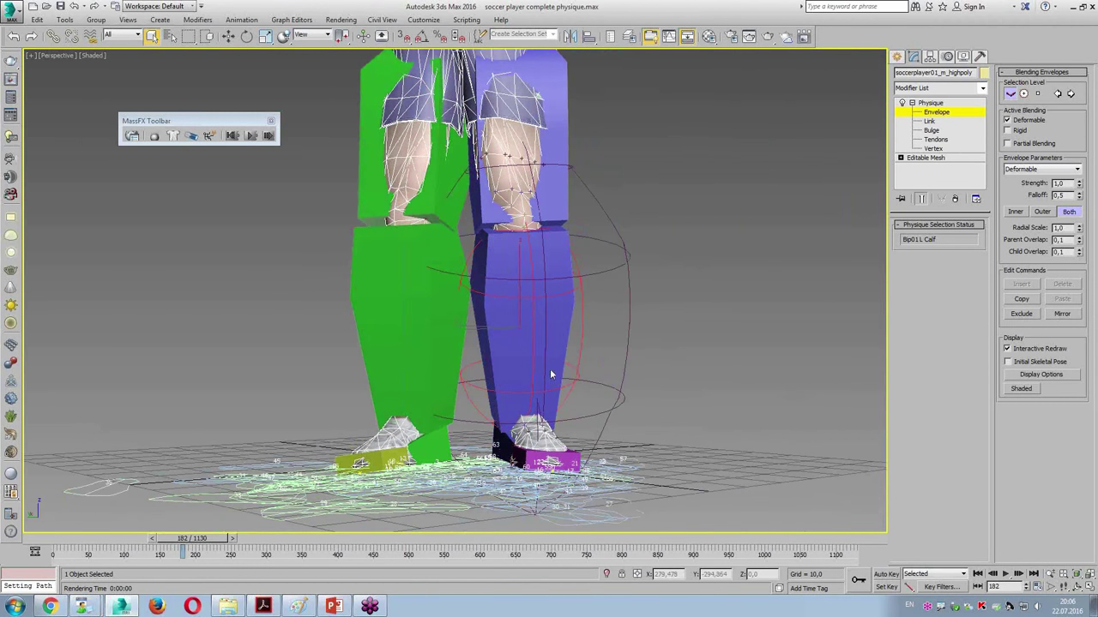
pyautogui.keyDown('alt'); pyautogui.moveTo(565, 369); pyautogui.dragTo(552, 379, button='middle'); pyautogui.keyUp('alt')
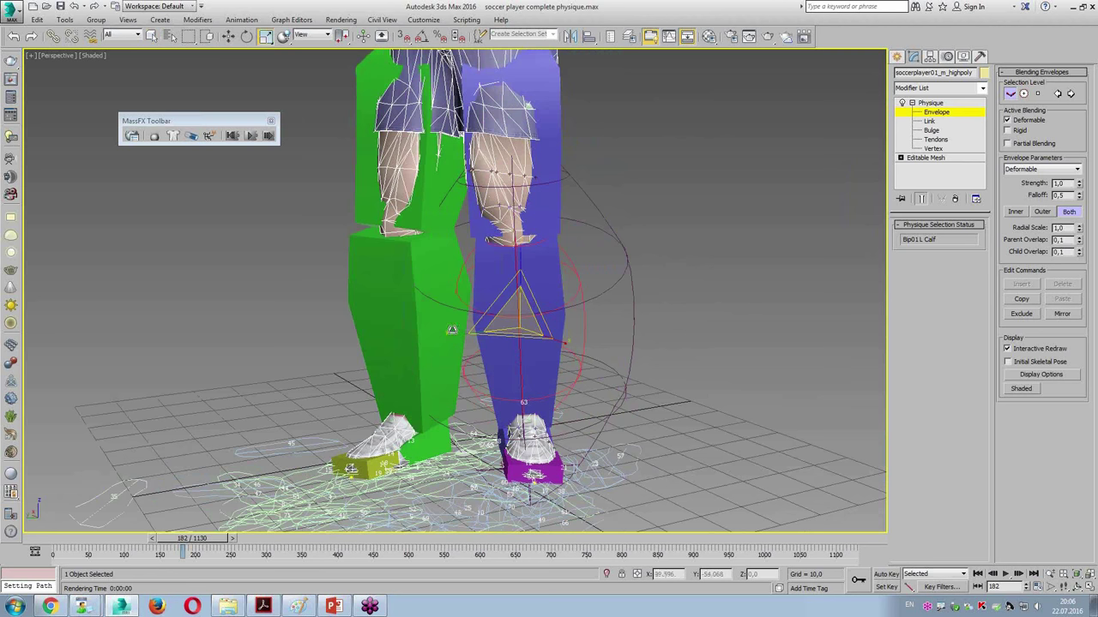
pyautogui.click(309, 35)
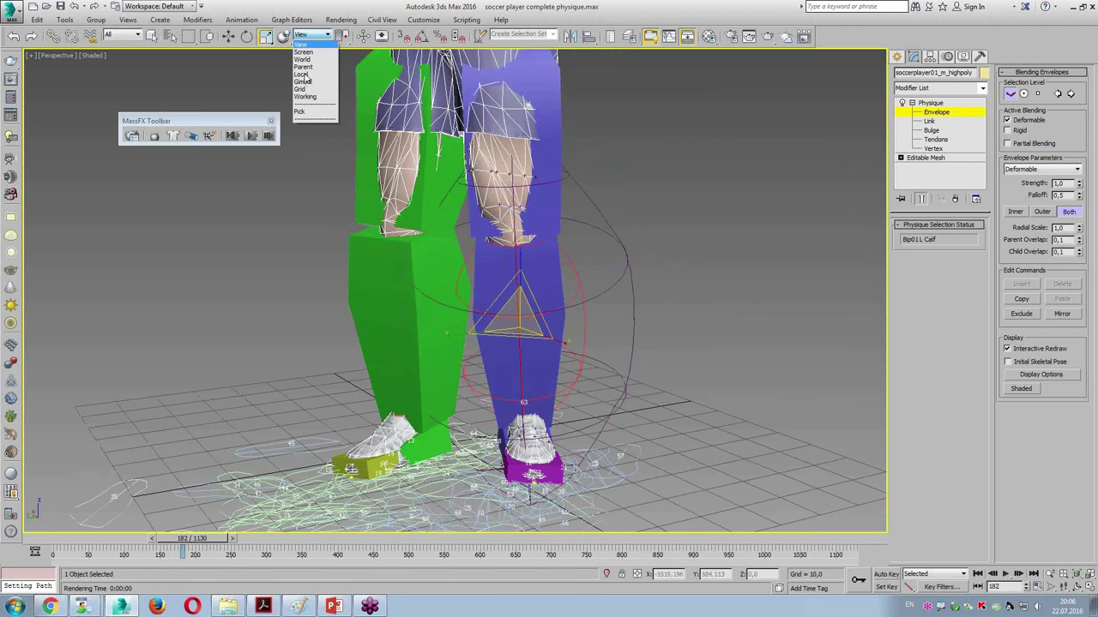
pyautogui.click(303, 76)
# Reshape the left calf envelope, move the right calf envelope right and down, and exit envelope mode
pyautogui.moveTo(601, 330); pyautogui.dragTo(600, 324)
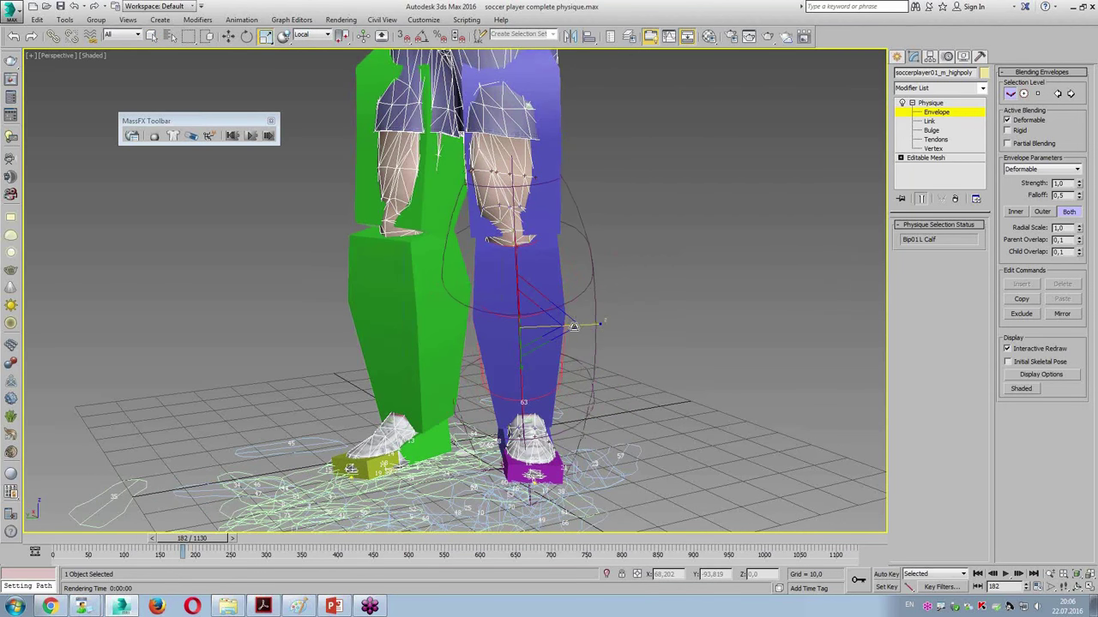
pyautogui.click(403, 317)
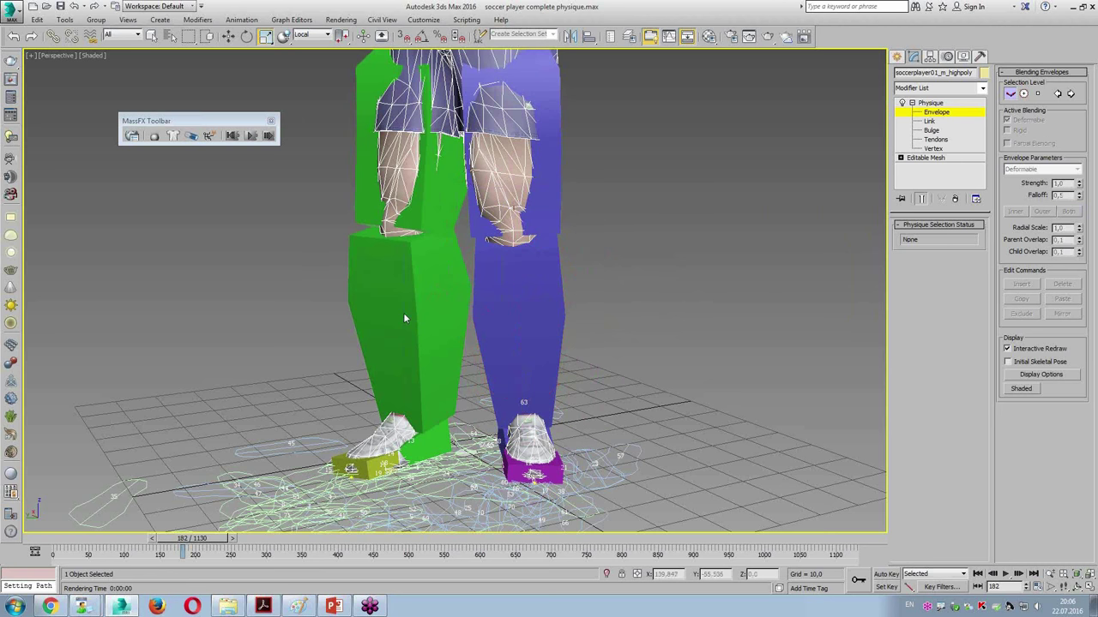
pyautogui.click(404, 318)
pyautogui.moveTo(416, 318); pyautogui.dragTo(460, 337)
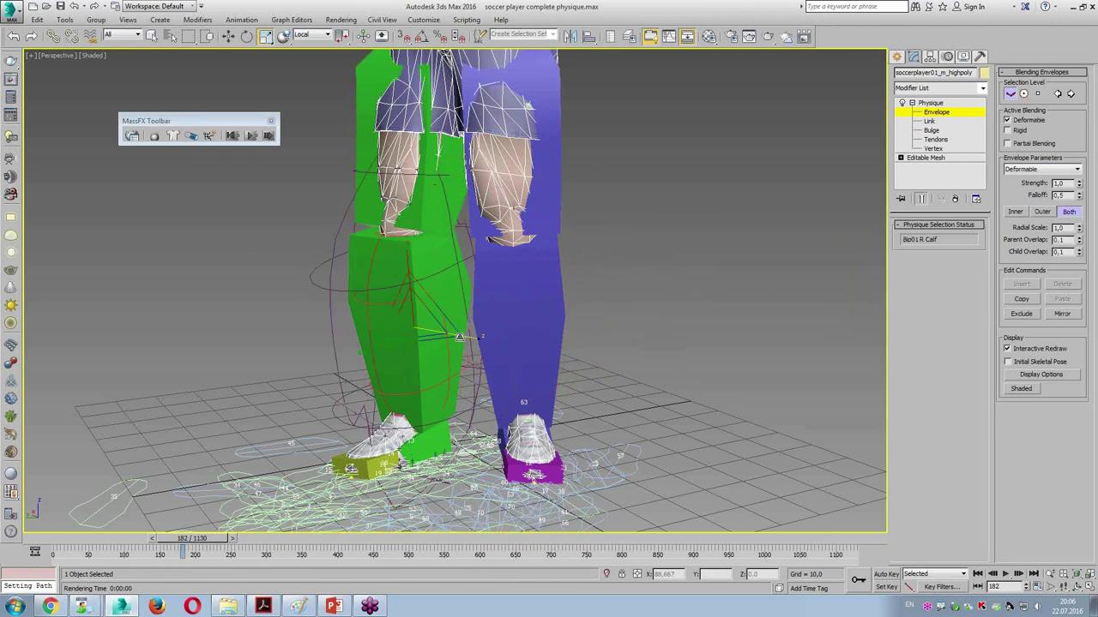
pyautogui.keyDown('alt'); pyautogui.moveTo(463, 335); pyautogui.dragTo(477, 326, button='middle'); pyautogui.keyUp('alt')
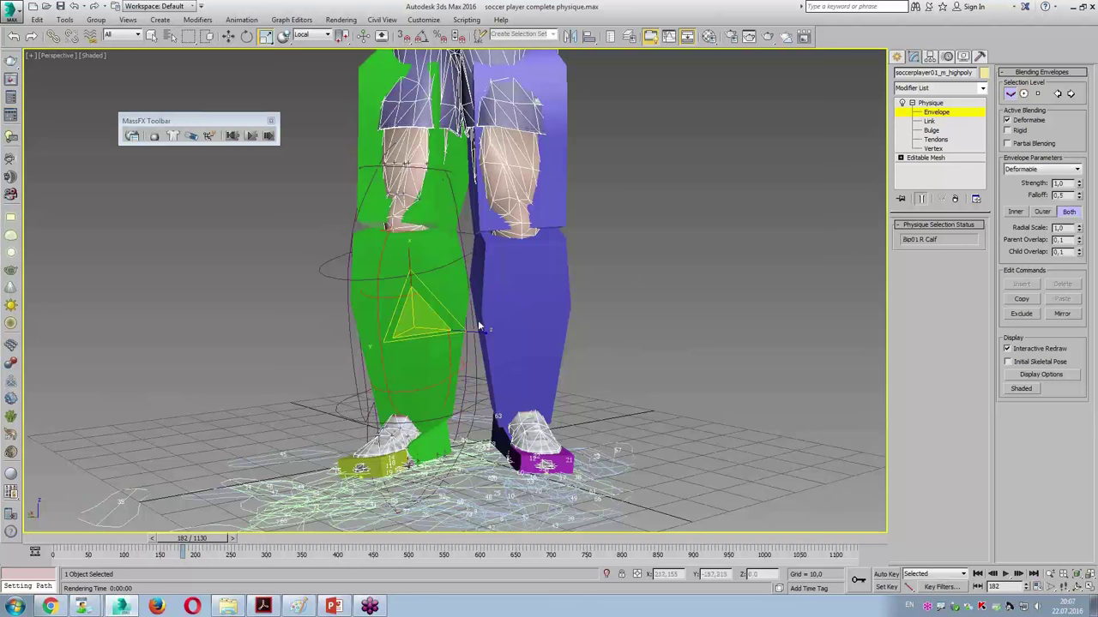
pyautogui.click(930, 102)
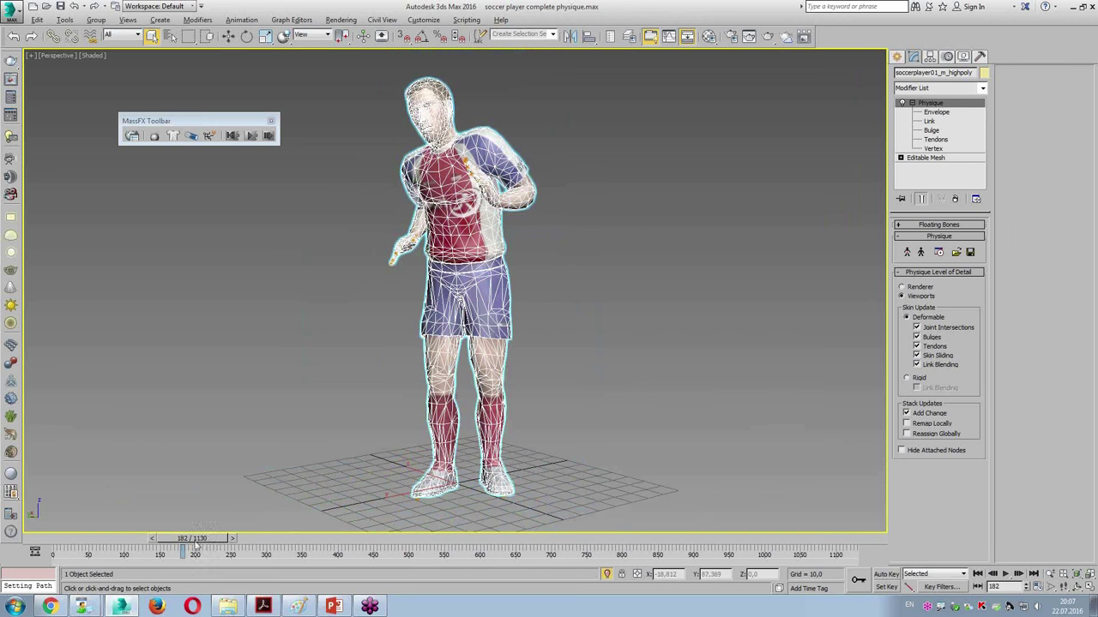
# Deselect the player, scrub to frame 267 and back to about frame 126, then switch to PowerPoint
pyautogui.click(348, 474)
pyautogui.moveTo(241, 540)
pyautogui.mouseDown()
pyautogui.moveTo(254, 549)
pyautogui.moveTo(234, 549)
pyautogui.mouseUp()
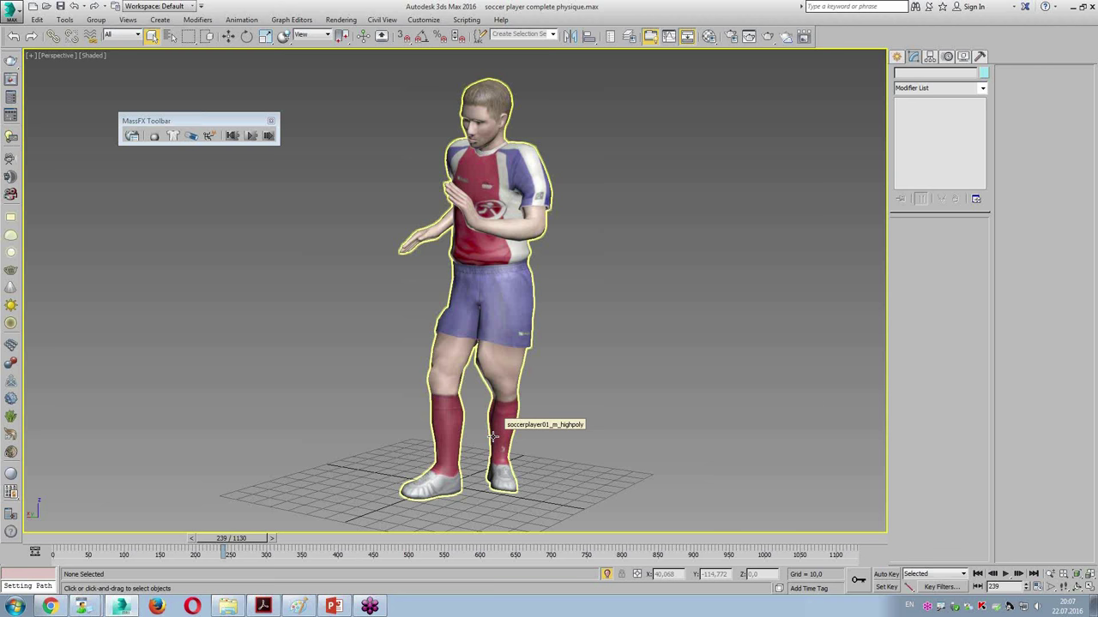
pyautogui.moveTo(242, 539)
pyautogui.mouseDown()
pyautogui.moveTo(162, 538)
pyautogui.moveTo(163, 549)
pyautogui.mouseUp()
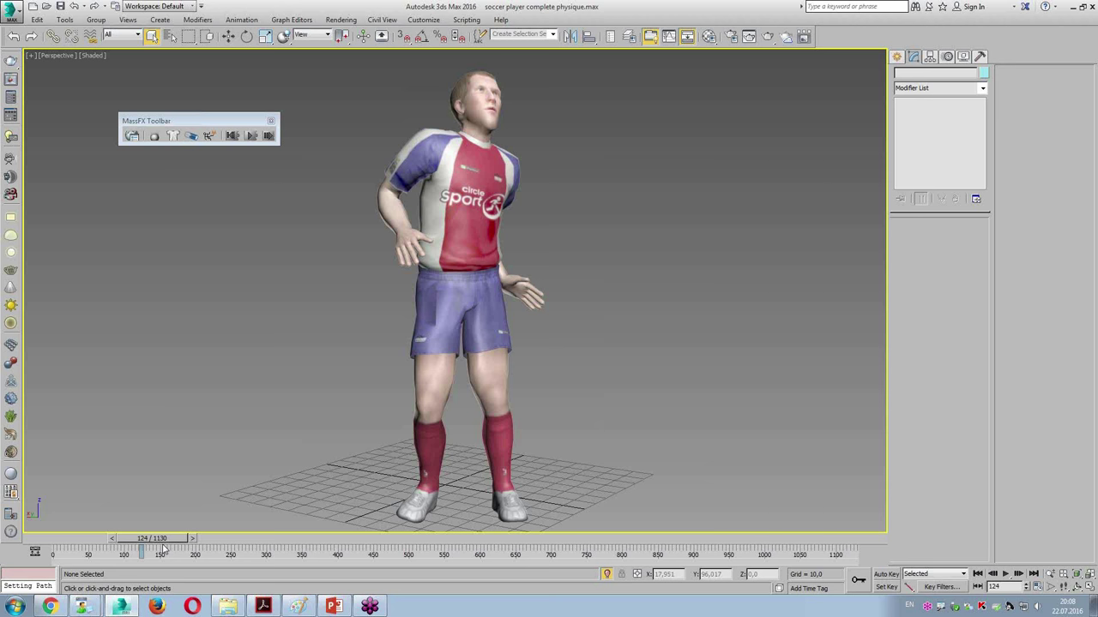
pyautogui.hotkey('alt', 'Tab')
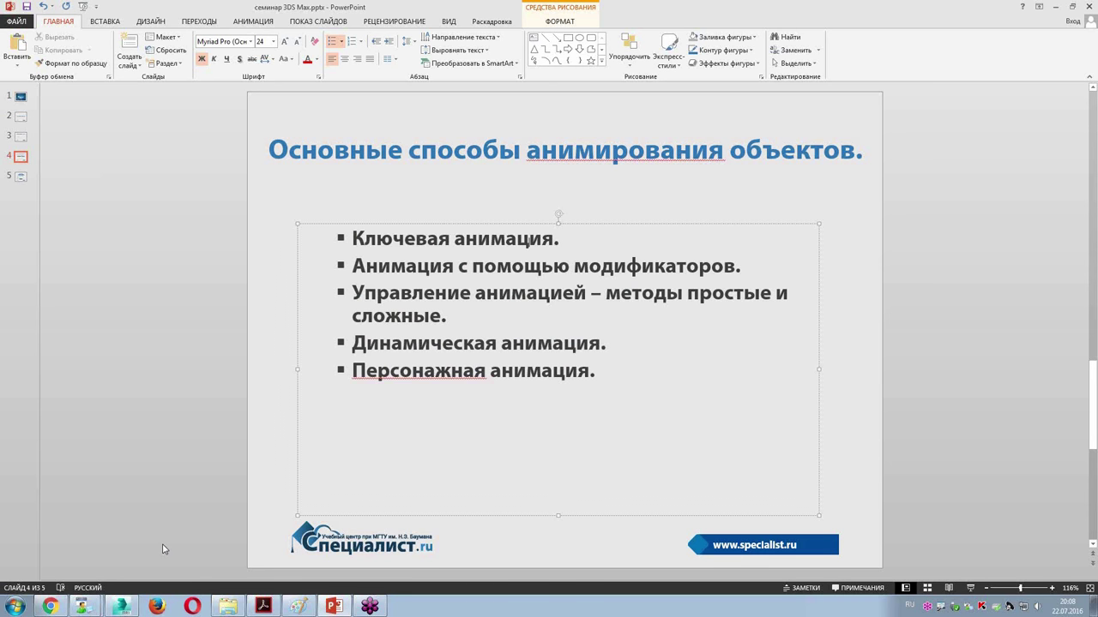
# Scroll through to slide 5, then go back to title slide 1 and select the author contact text box
pyautogui.click(265, 350)
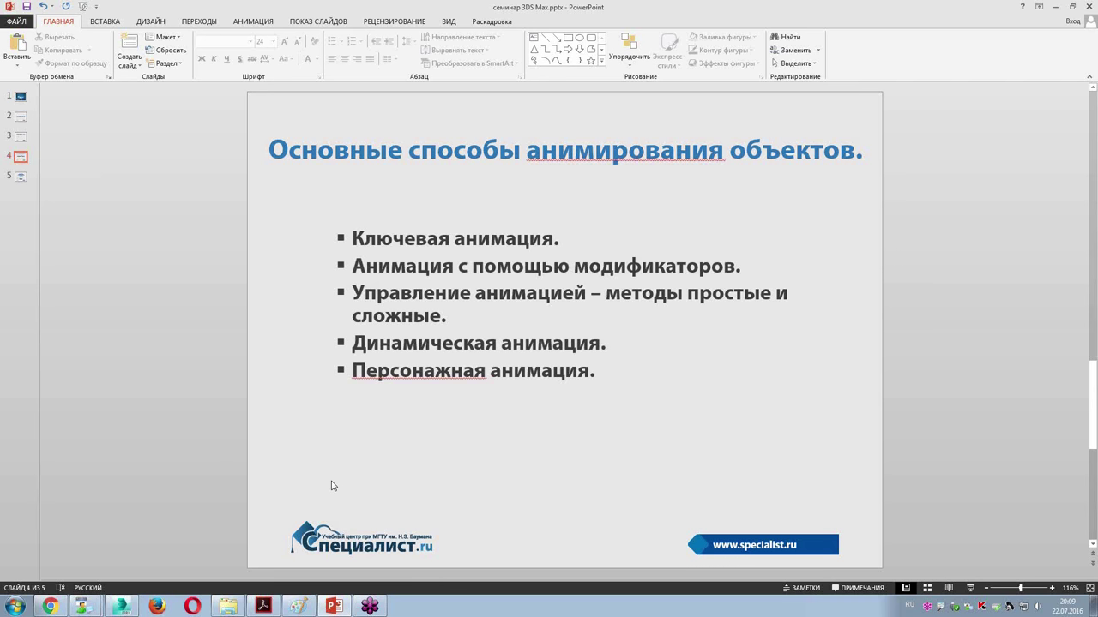
pyautogui.scroll(-1, 333, 485)
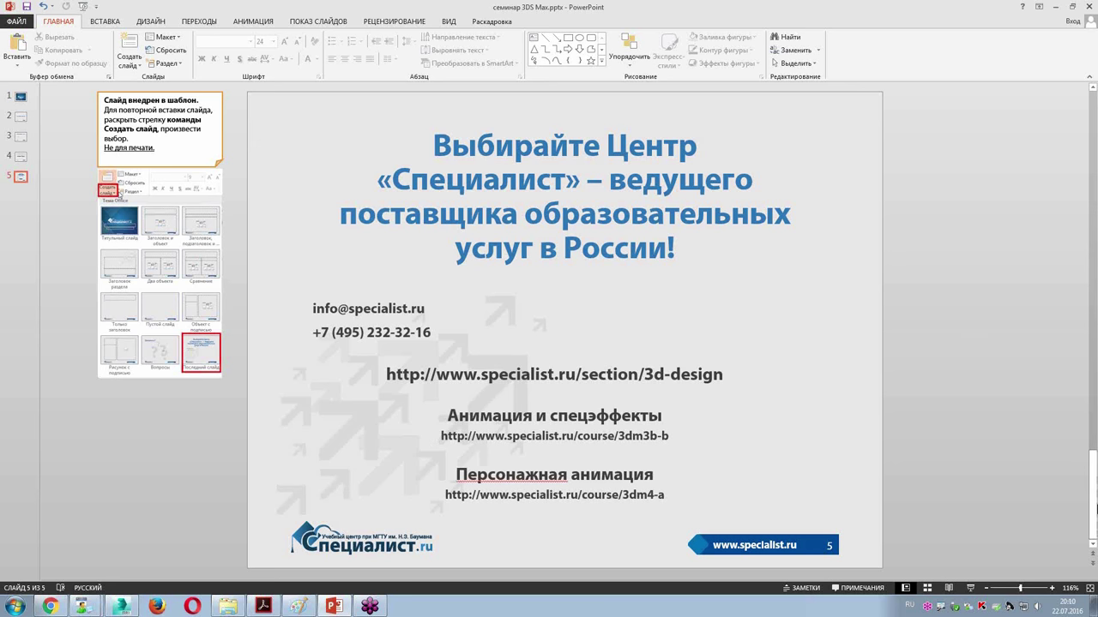
pyautogui.moveTo(1095, 507); pyautogui.dragTo(1087, 133)
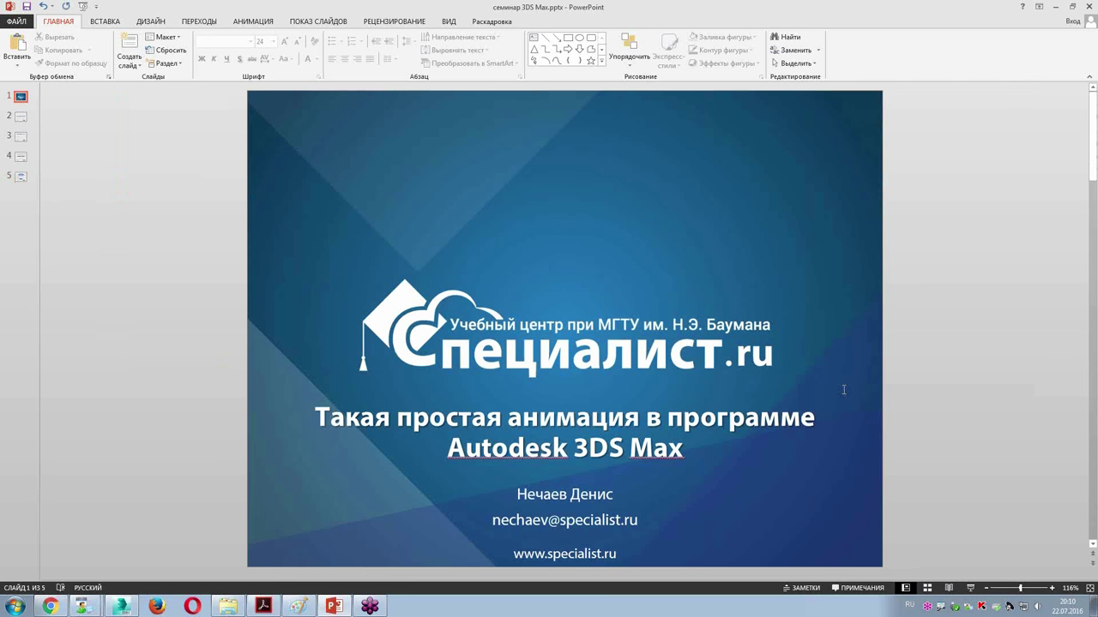
pyautogui.click(639, 521)
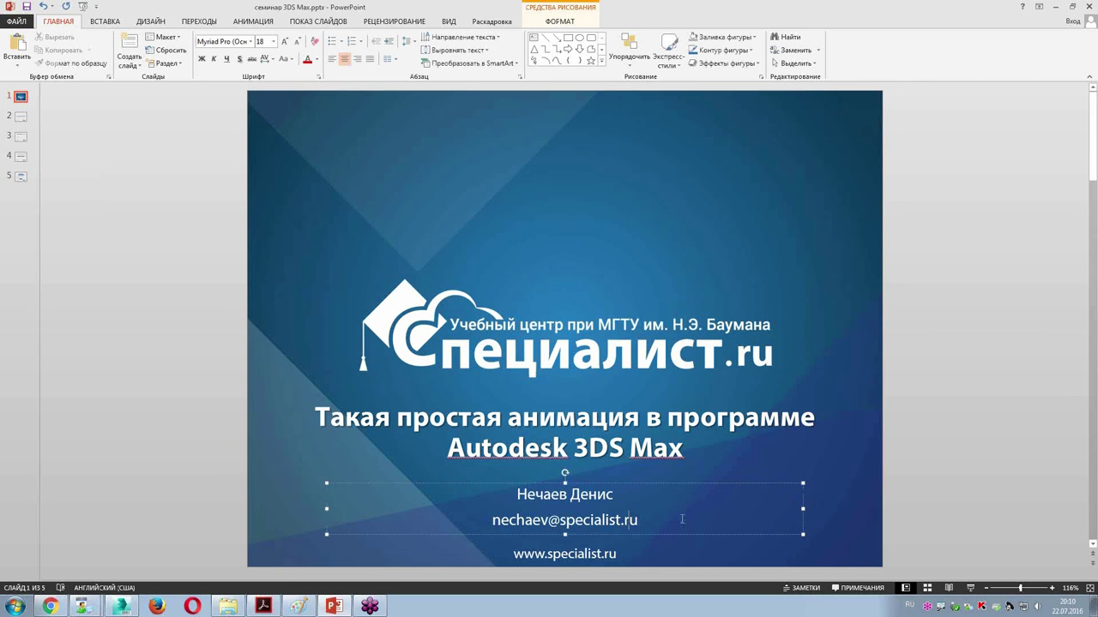